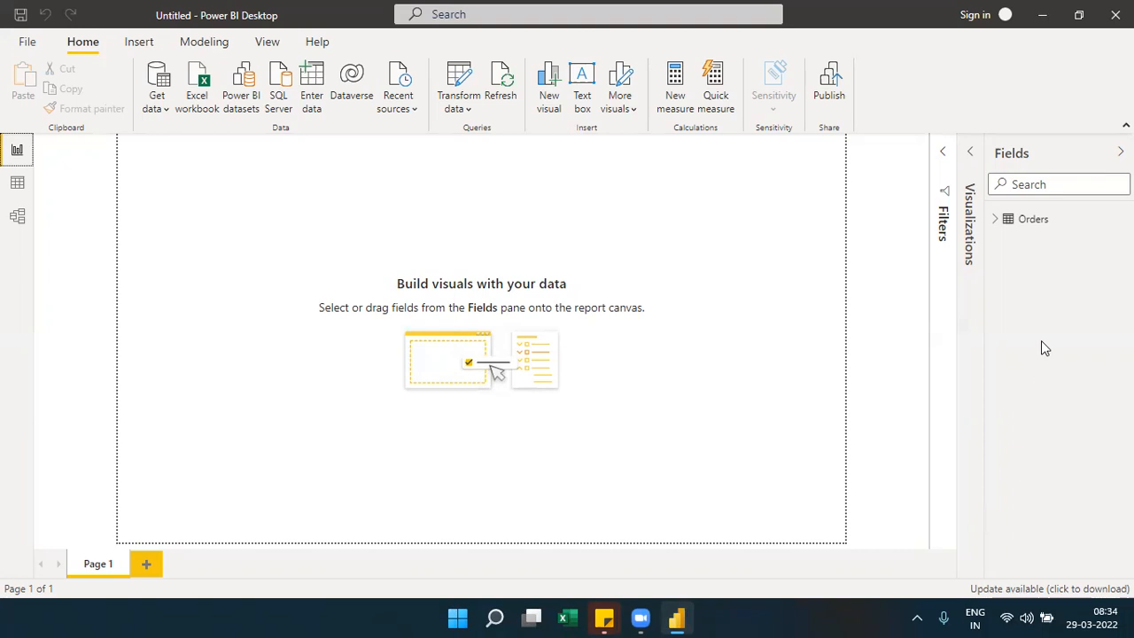
Step: Insert a pie chart on Page 1 and enlarge it on the report canvas
{"action": "left_click", "coordinate": [974, 182]}
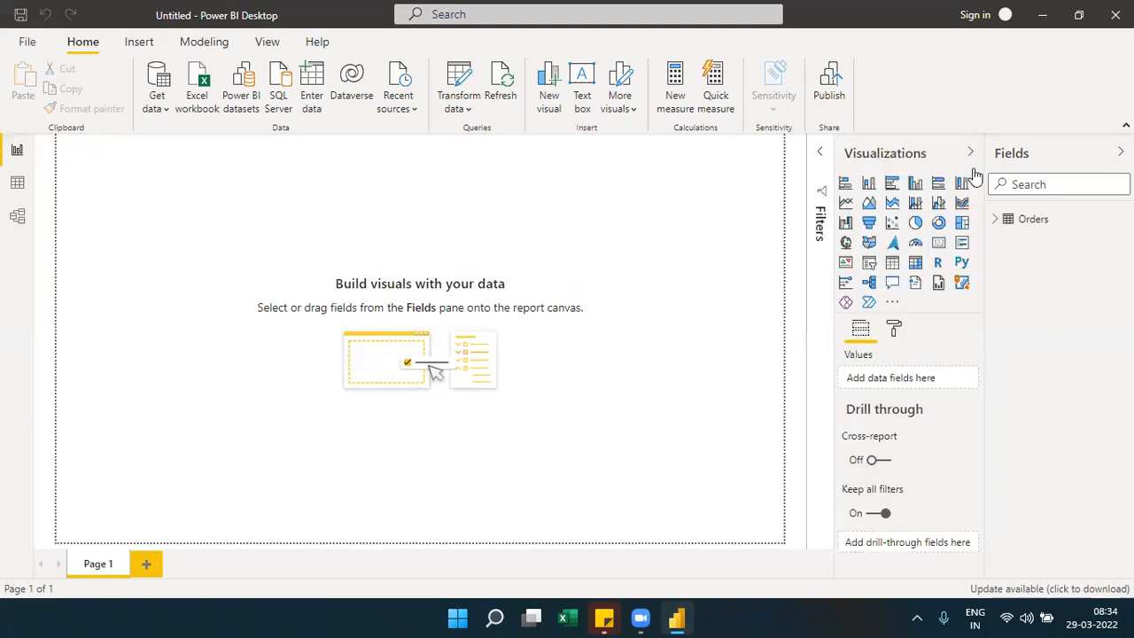
{"action": "left_click", "coordinate": [915, 223]}
{"action": "left_click_drag", "start_coordinate": [161, 198], "coordinate": [280, 234]}
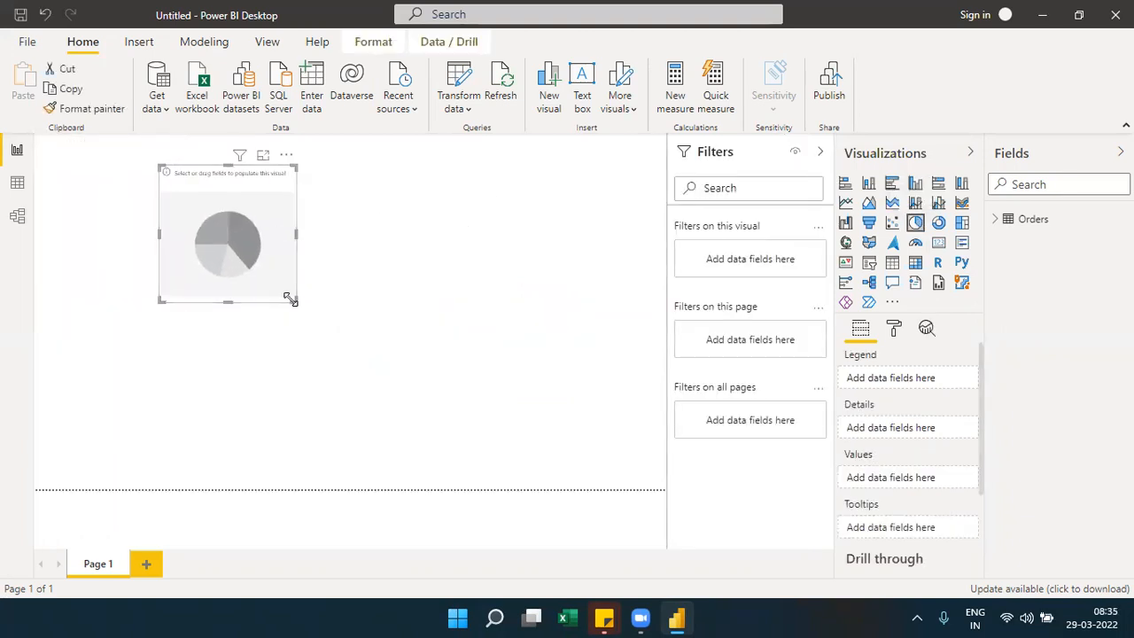
{"action": "left_click_drag", "start_coordinate": [290, 300], "coordinate": [414, 363]}
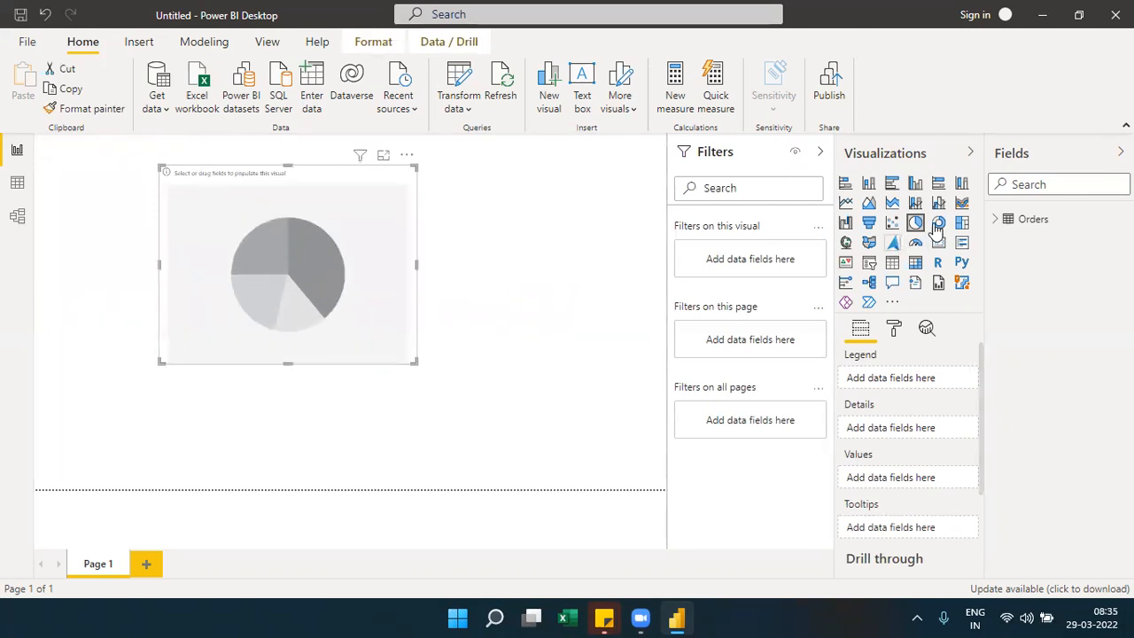
Step: Assign Category from the Orders table as the pie chart's legend and Profit as its values
{"action": "left_click", "coordinate": [993, 225]}
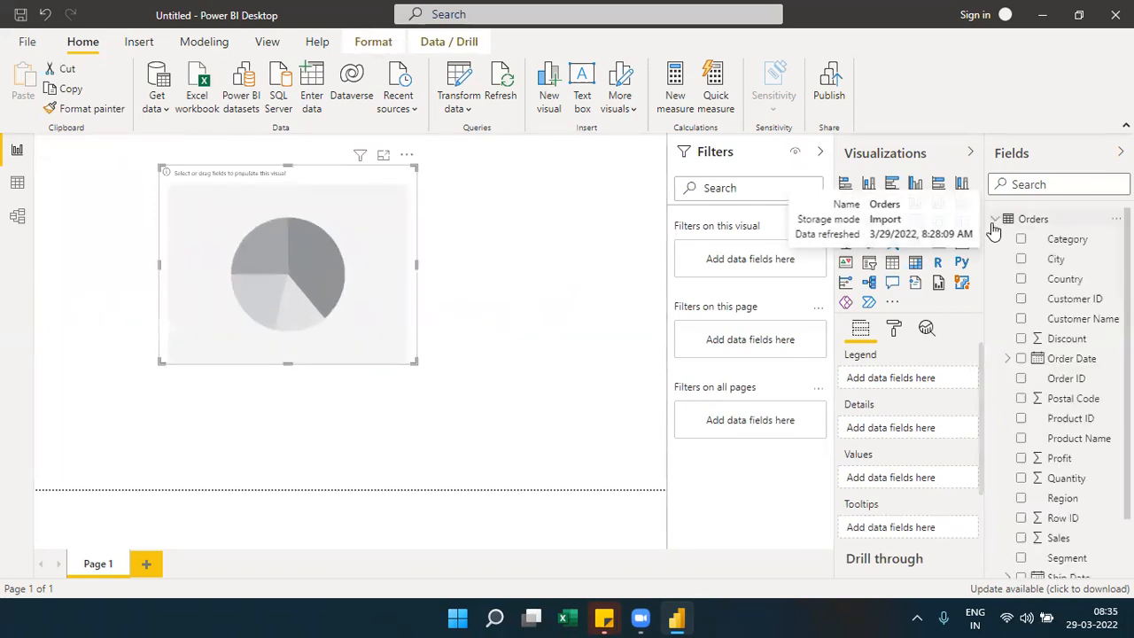
{"action": "left_click_drag", "start_coordinate": [1069, 246], "coordinate": [922, 382]}
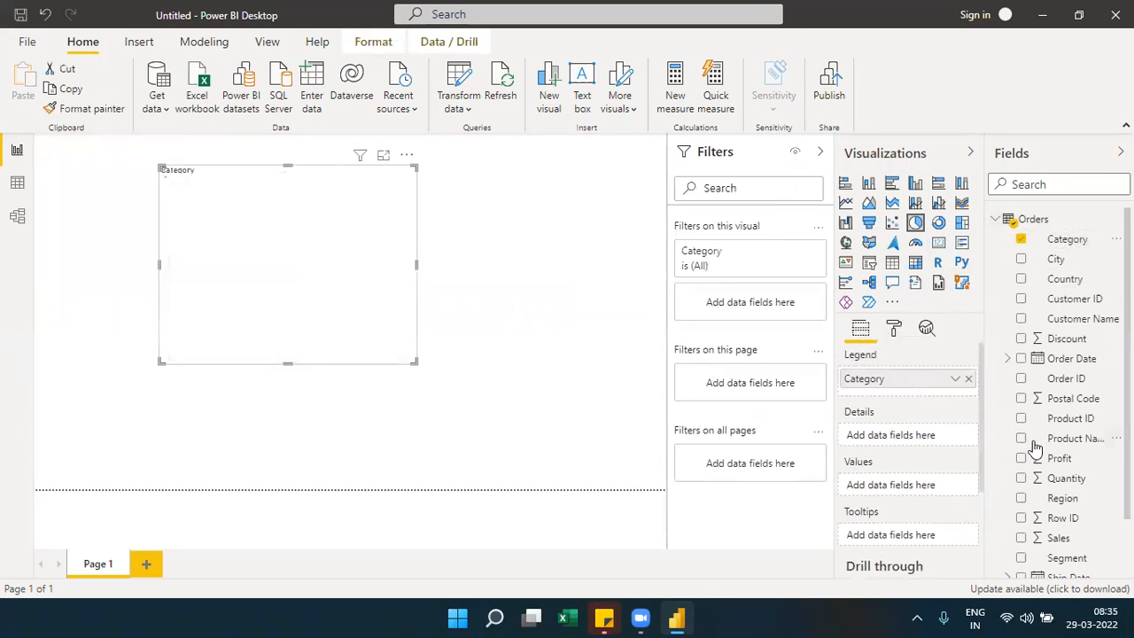
{"action": "left_click_drag", "start_coordinate": [1061, 461], "coordinate": [934, 497]}
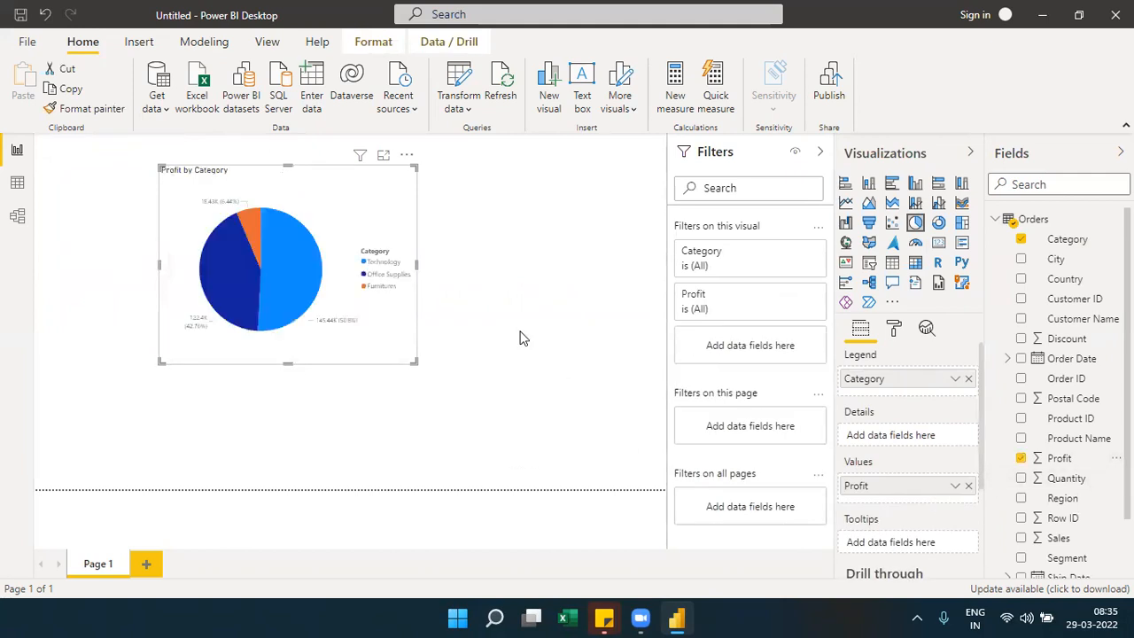
Step: Add Quantity and Sales to the pie chart's tooltip fields and check the tooltip on a slice
{"action": "mouse_move", "coordinate": [307, 282]}
{"action": "mouse_move", "coordinate": [862, 523]}
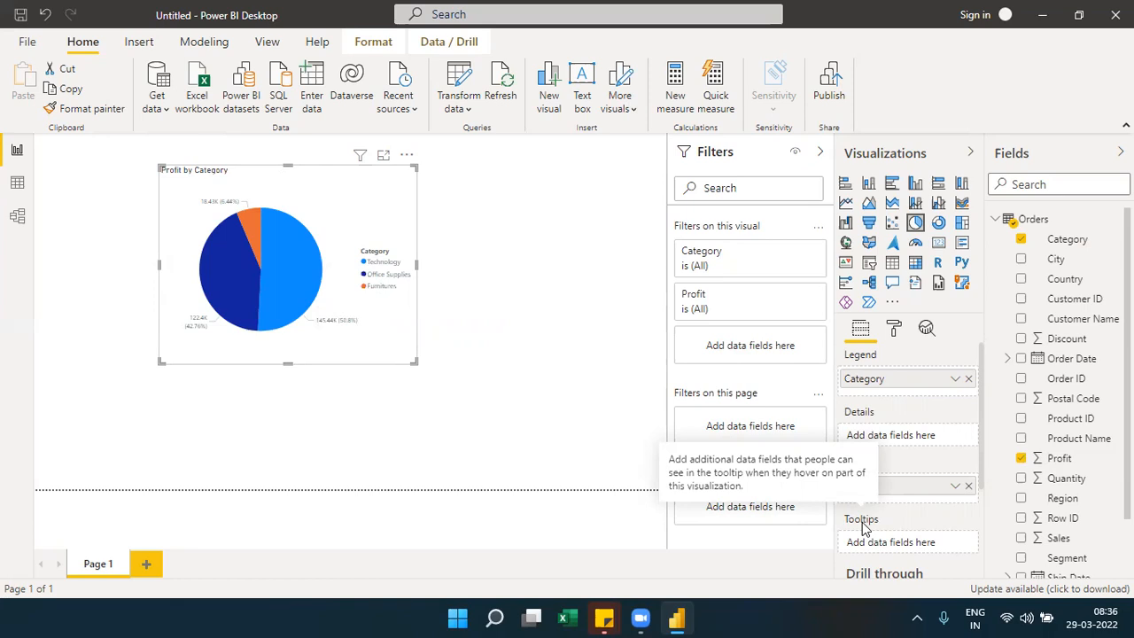
{"action": "left_click_drag", "start_coordinate": [1065, 483], "coordinate": [942, 543]}
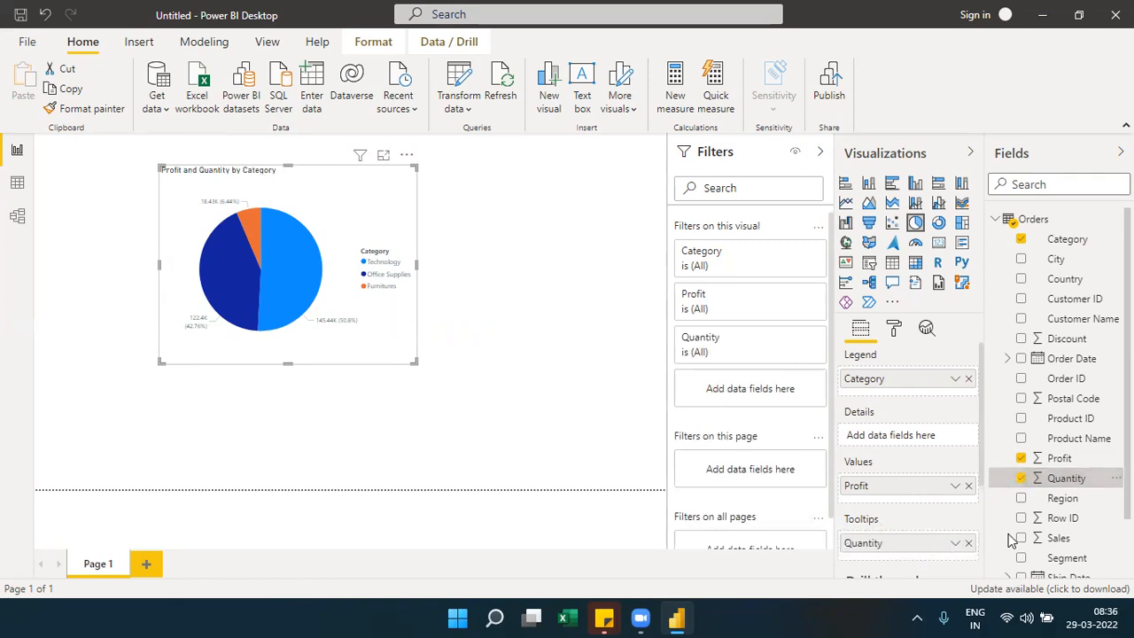
{"action": "left_click_drag", "start_coordinate": [1059, 538], "coordinate": [936, 544]}
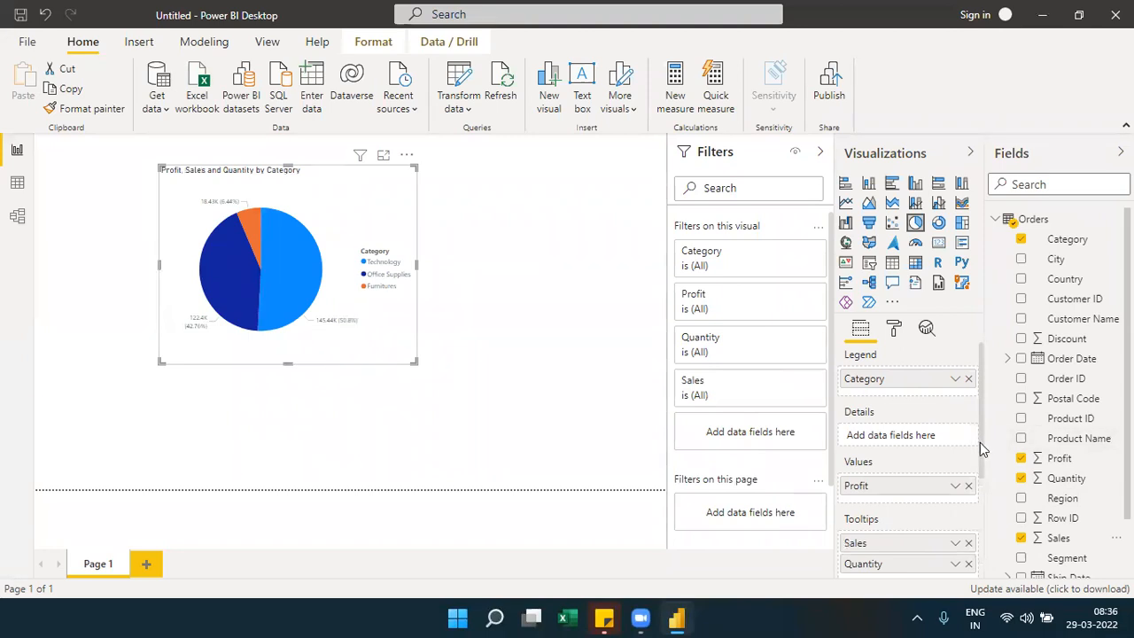
{"action": "scroll", "coordinate": [976, 475], "scroll_direction": "down", "scroll_amount": 2}
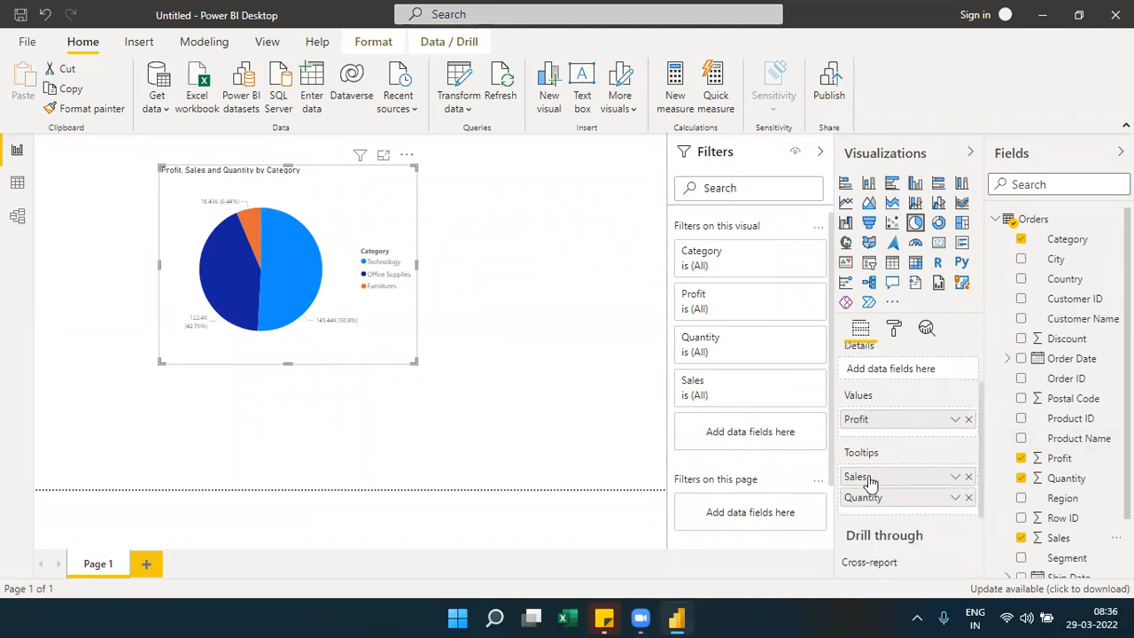
{"action": "mouse_move", "coordinate": [284, 276]}
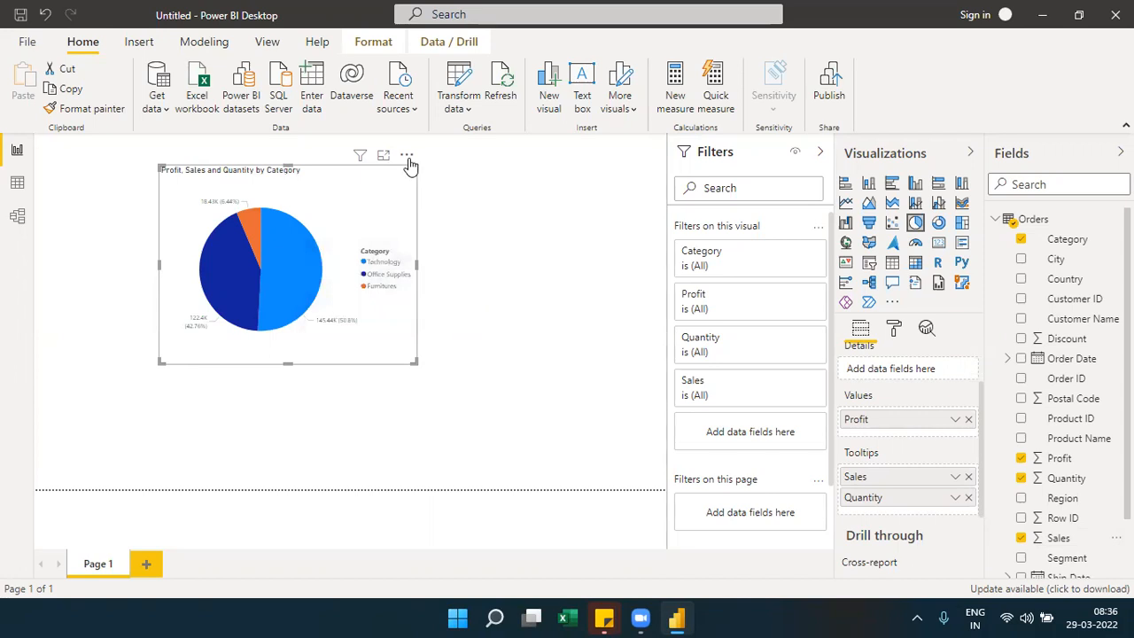
Step: Move the pie chart toward the page's upper-left corner and shrink it slightly
{"action": "left_click_drag", "start_coordinate": [407, 160], "coordinate": [307, 147]}
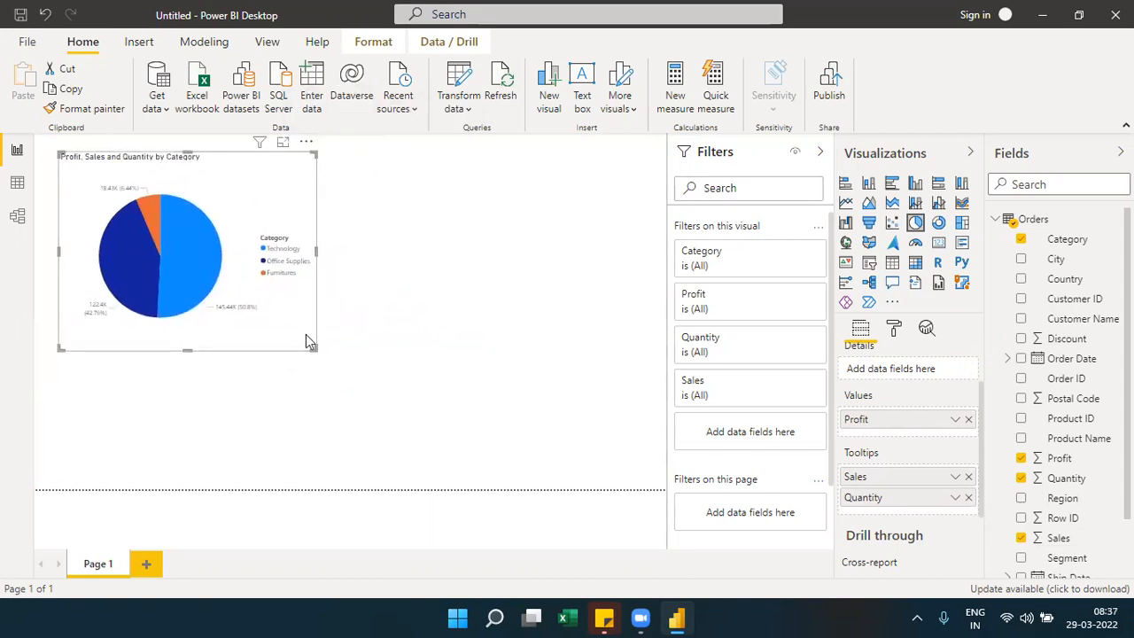
{"action": "left_click_drag", "start_coordinate": [311, 348], "coordinate": [297, 337]}
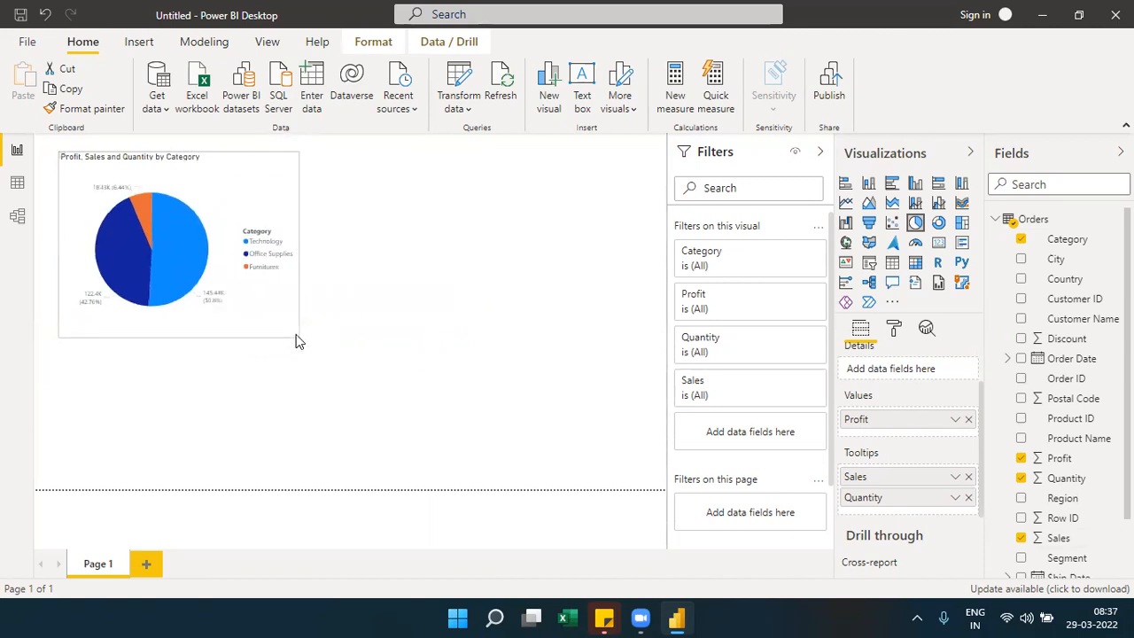
Step: Switch the pie chart's tooltip off and back on in its formatting options
{"action": "left_click", "coordinate": [892, 329]}
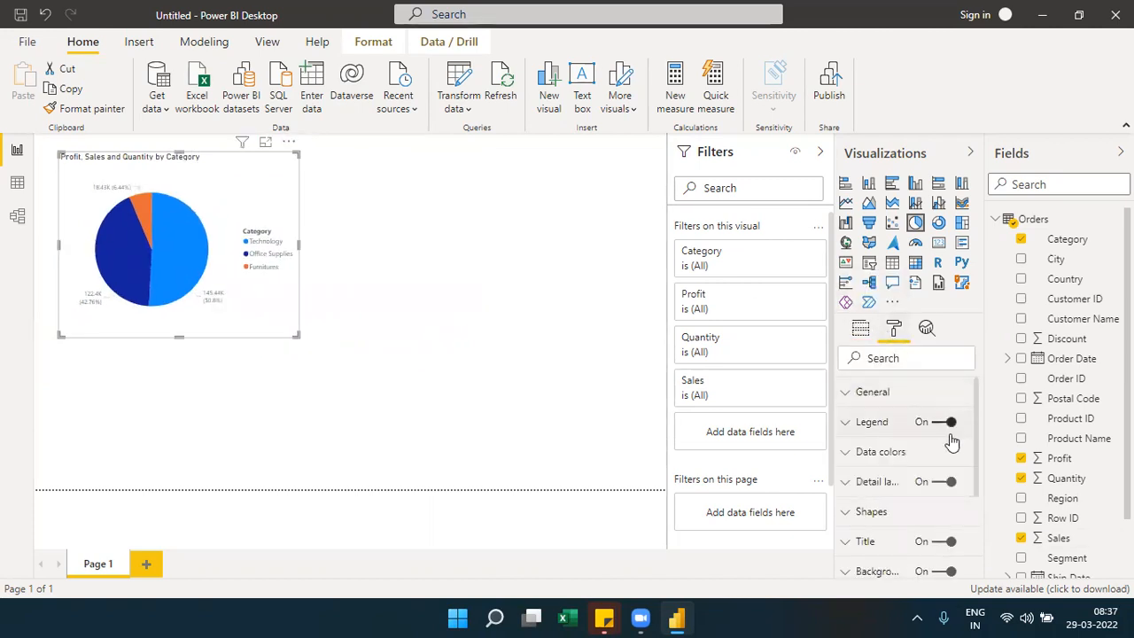
{"action": "scroll", "coordinate": [974, 502], "scroll_direction": "down", "scroll_amount": 1}
{"action": "scroll", "coordinate": [974, 502], "scroll_direction": "down", "scroll_amount": 3}
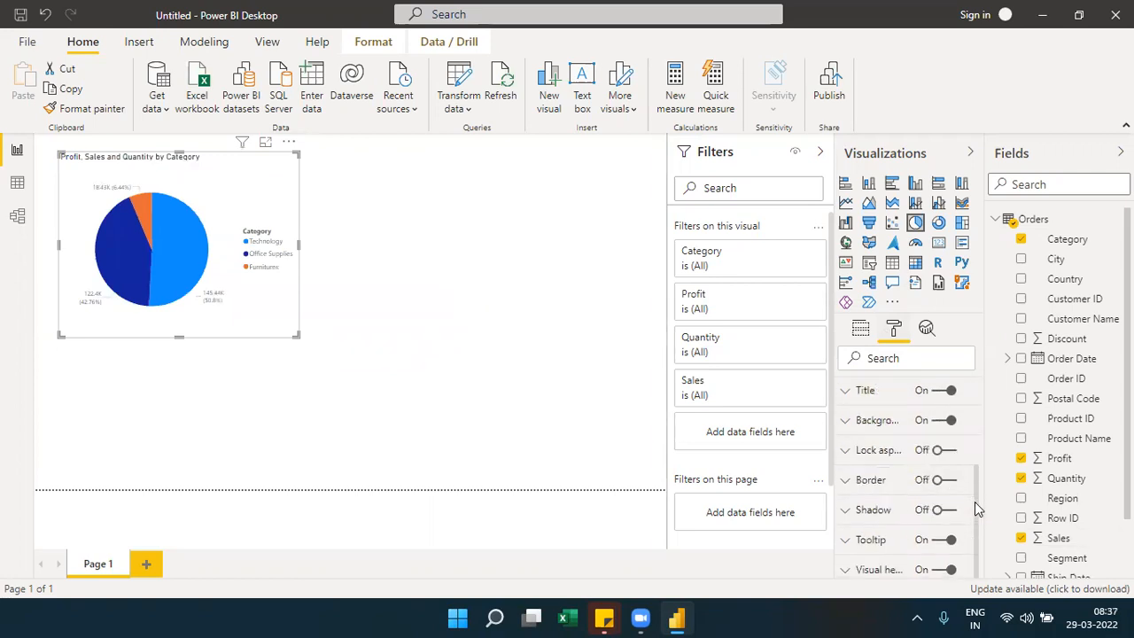
{"action": "left_click", "coordinate": [942, 543]}
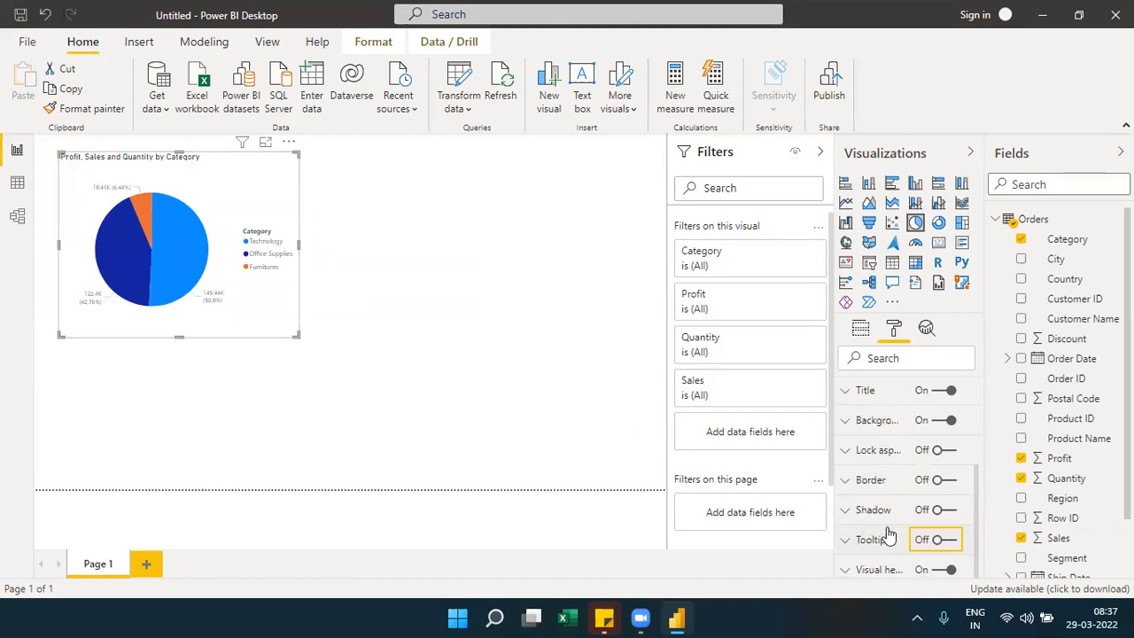
{"action": "left_click", "coordinate": [941, 542]}
Step: Shift the pie chart slightly down on the page and view the tooltip of the Technology slice
{"action": "left_click", "coordinate": [593, 416]}
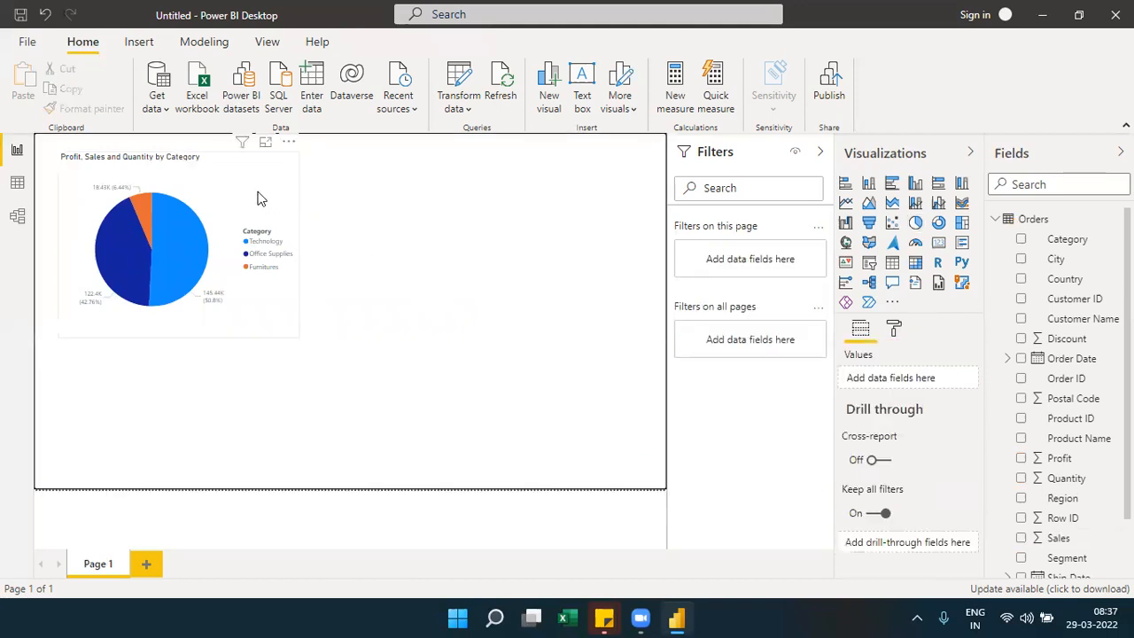
{"action": "left_click_drag", "start_coordinate": [258, 192], "coordinate": [241, 209]}
{"action": "mouse_move", "coordinate": [191, 255]}
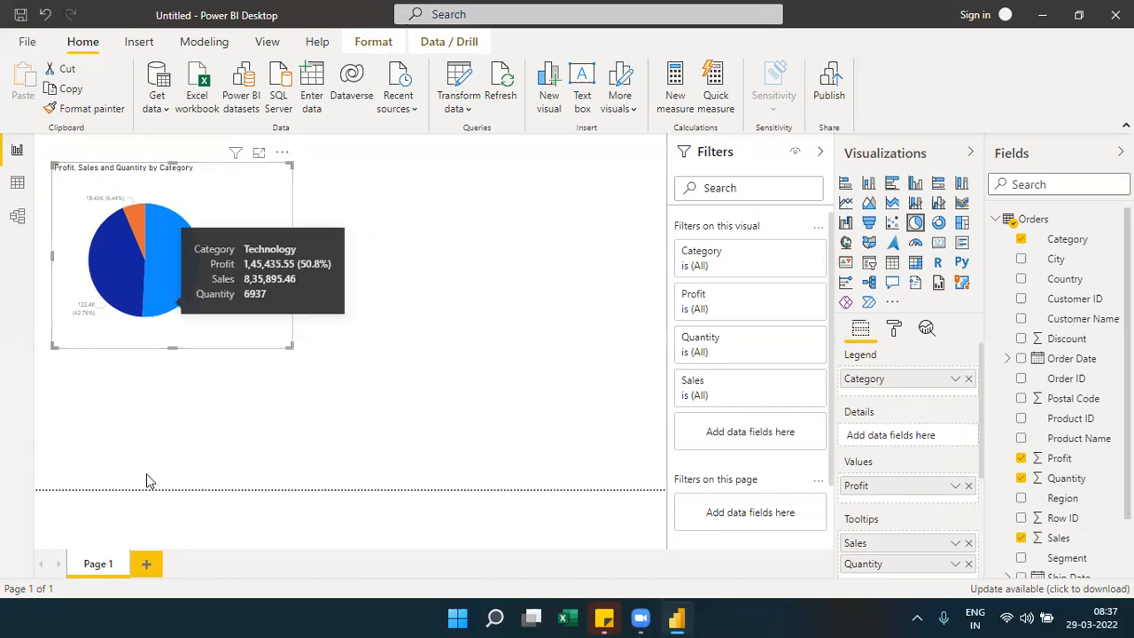
Step: Add a second report page and make it the active page, keeping its default name
{"action": "left_click", "coordinate": [147, 566]}
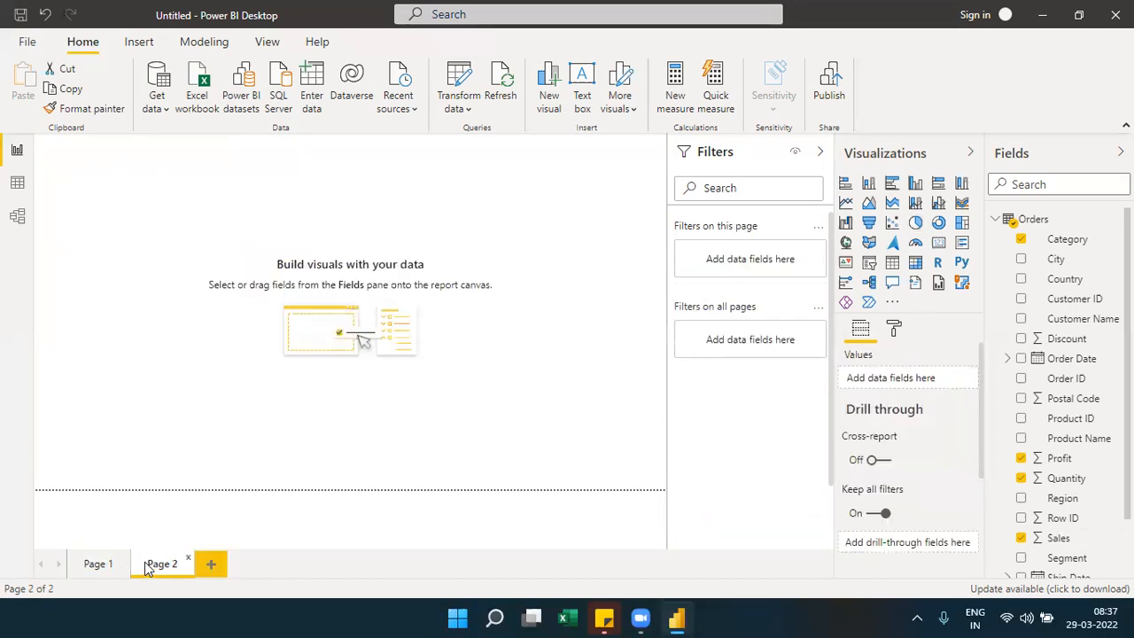
{"action": "left_click", "coordinate": [100, 566]}
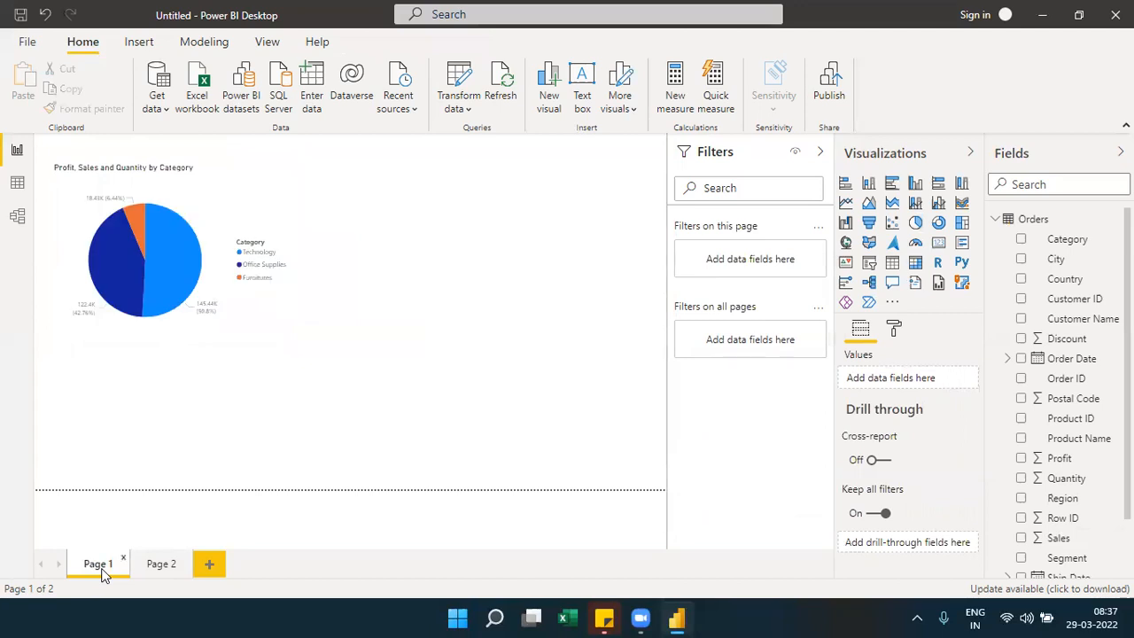
{"action": "double_click", "coordinate": [171, 574]}
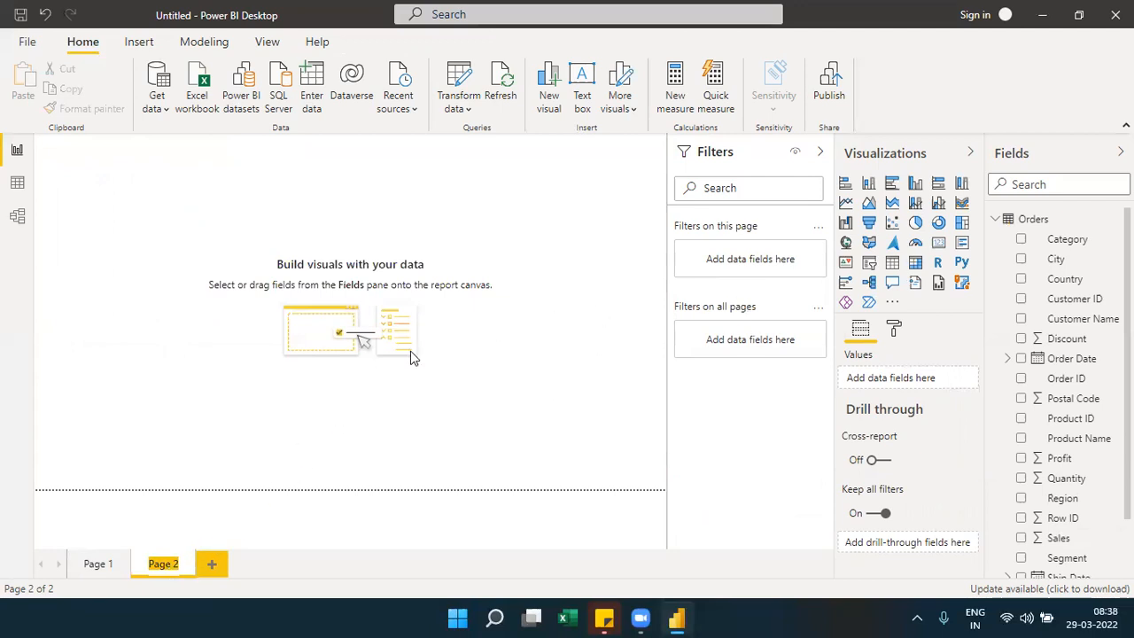
{"action": "left_click", "coordinate": [412, 199]}
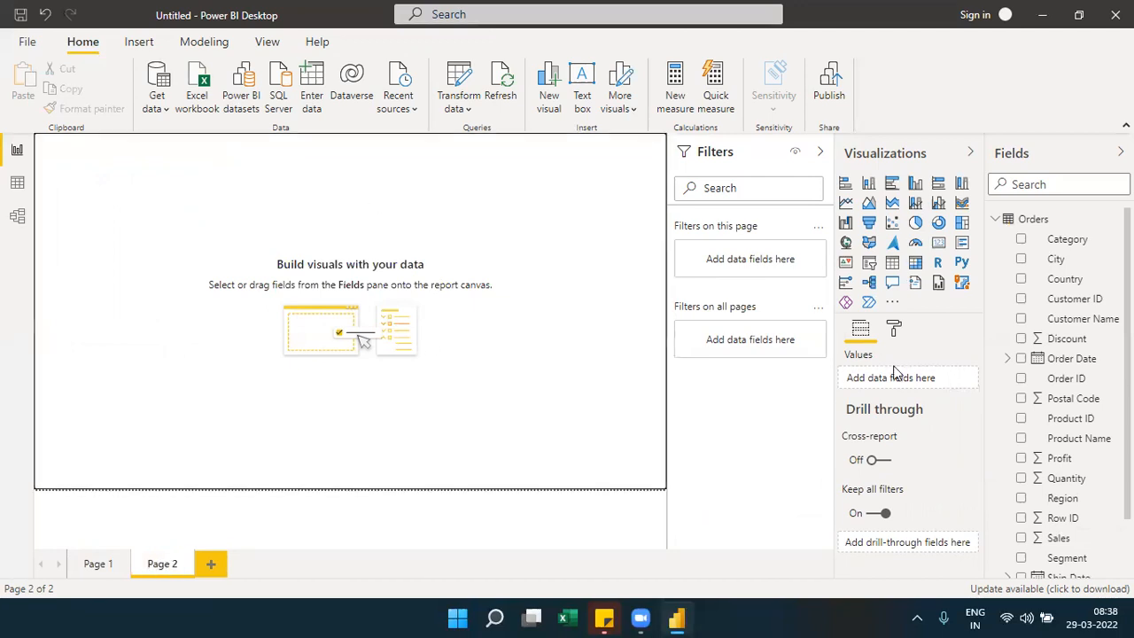
Step: Set the page size type of Page 2 to Tooltip and review its dimensions
{"action": "left_click", "coordinate": [893, 329]}
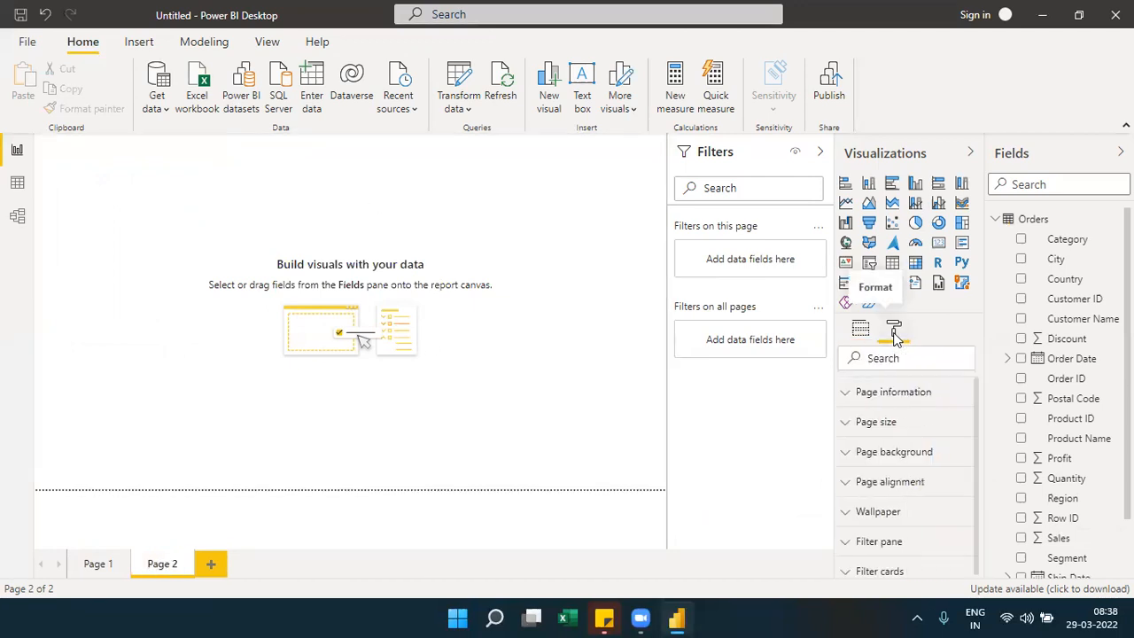
{"action": "left_click", "coordinate": [876, 423]}
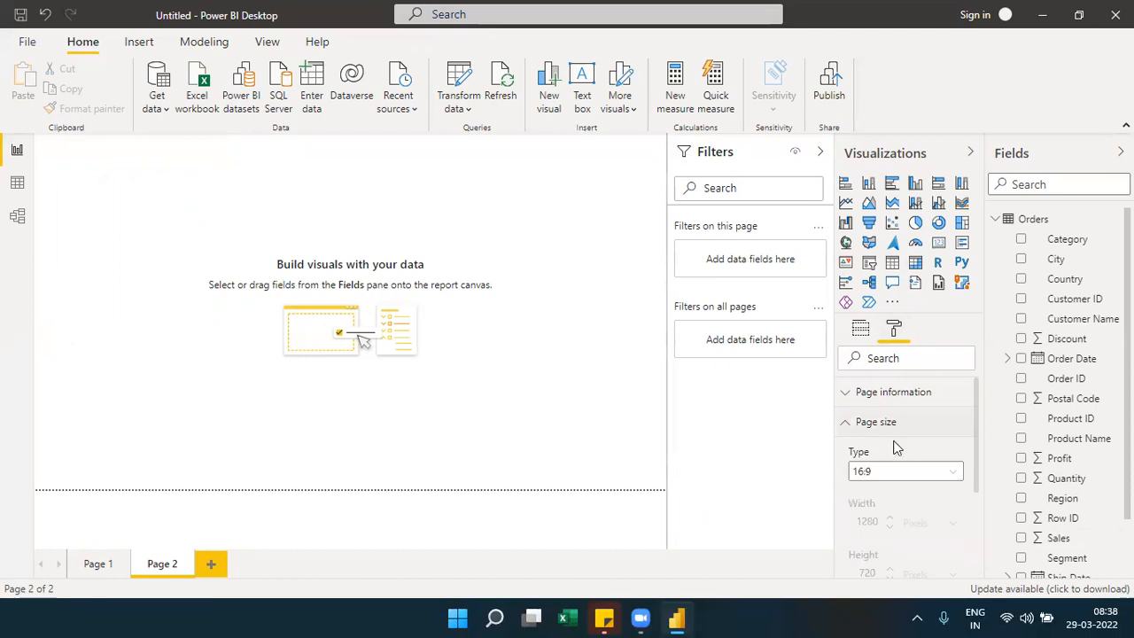
{"action": "left_click", "coordinate": [958, 472]}
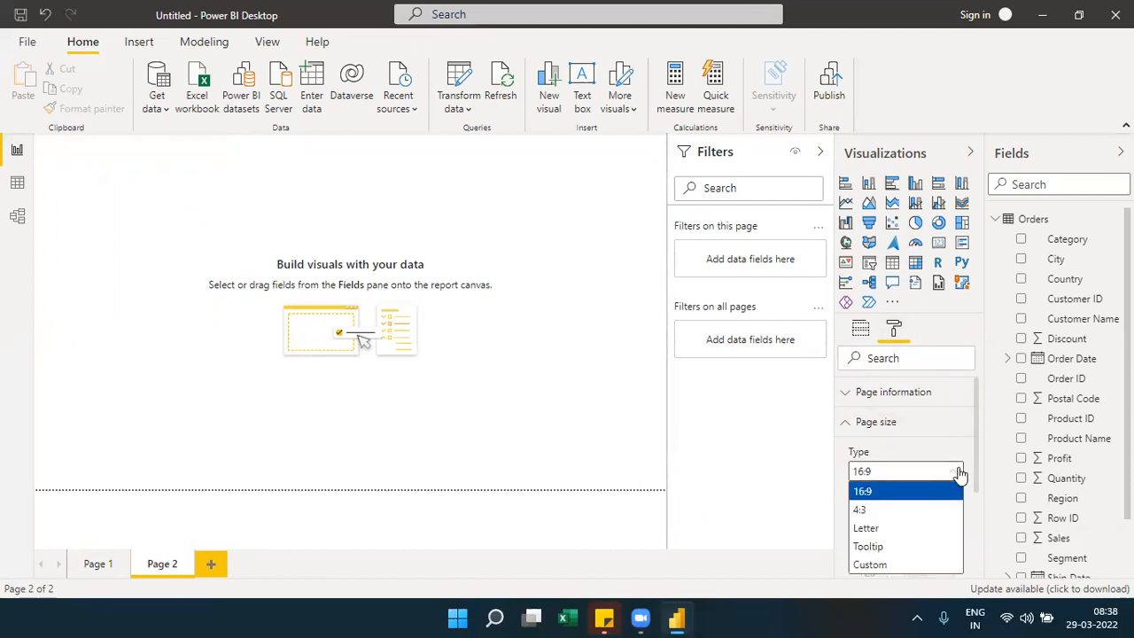
{"action": "left_click", "coordinate": [866, 548]}
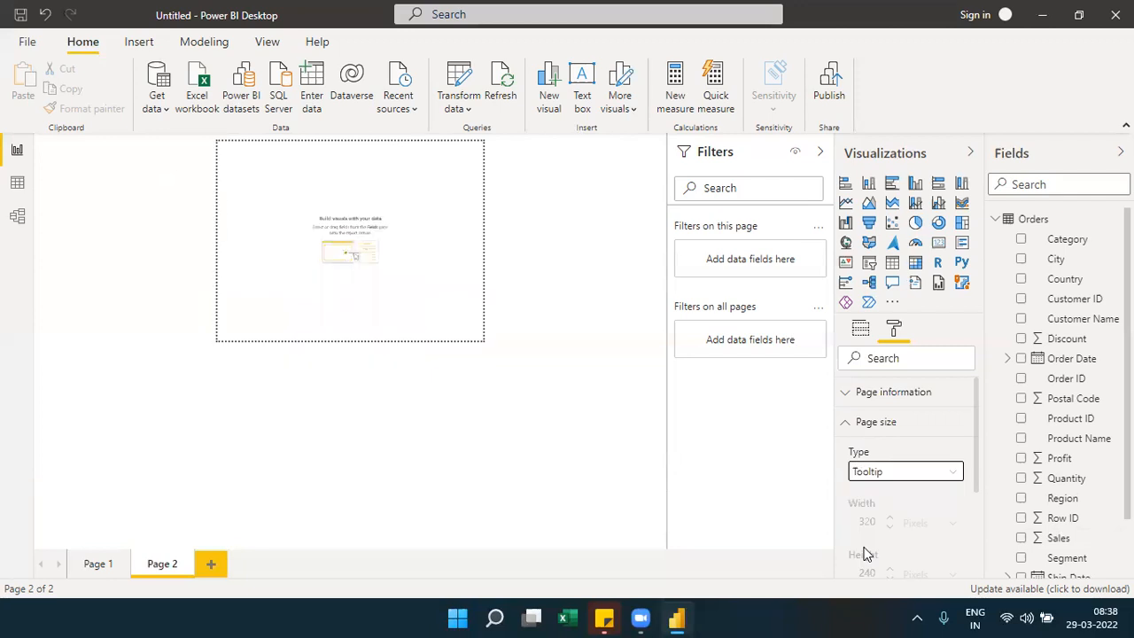
{"action": "left_click_drag", "start_coordinate": [975, 472], "coordinate": [978, 513]}
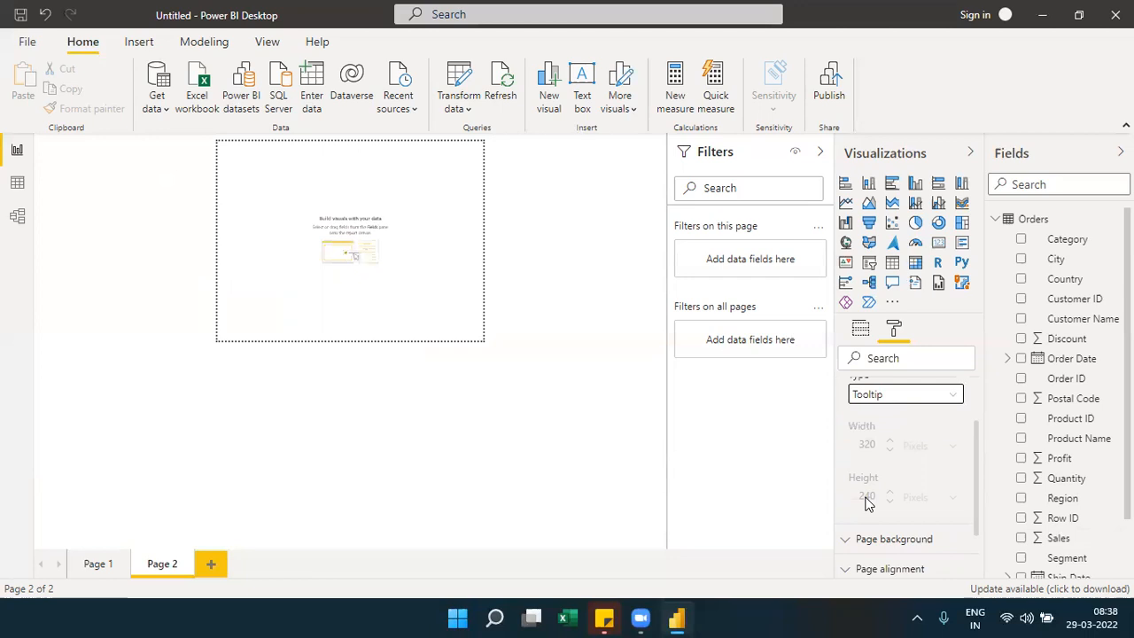
Step: Change the page size of Page 2 to Custom with a width of 500 pixels and a height of 300 pixels
{"action": "left_click", "coordinate": [902, 404]}
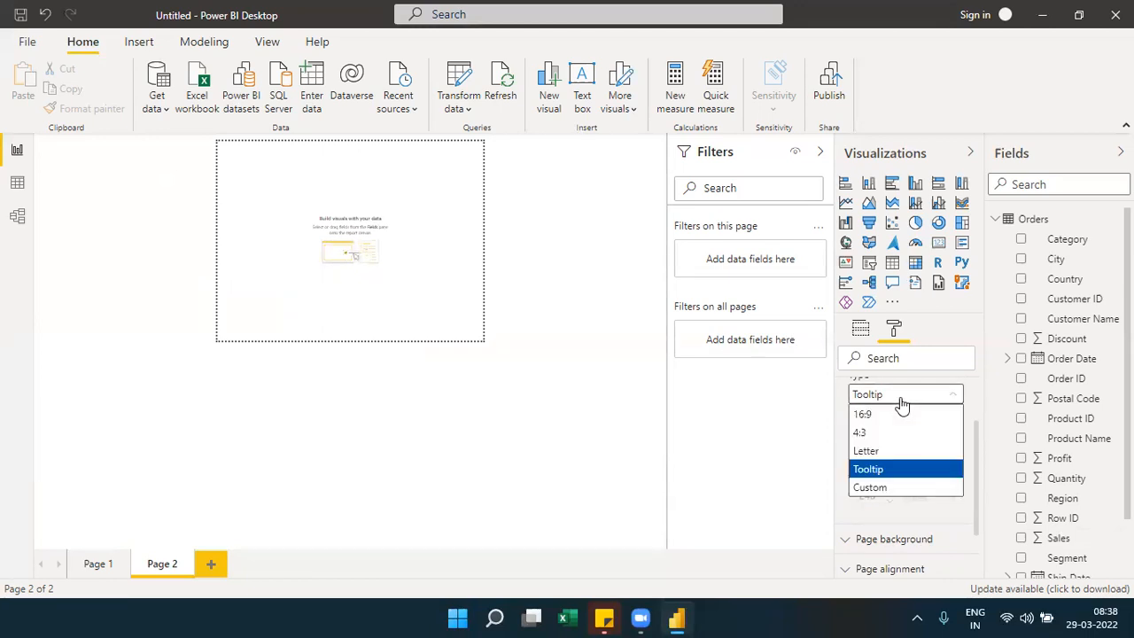
{"action": "left_click", "coordinate": [871, 486]}
{"action": "double_click", "coordinate": [867, 446]}
{"action": "type", "text": "500"}
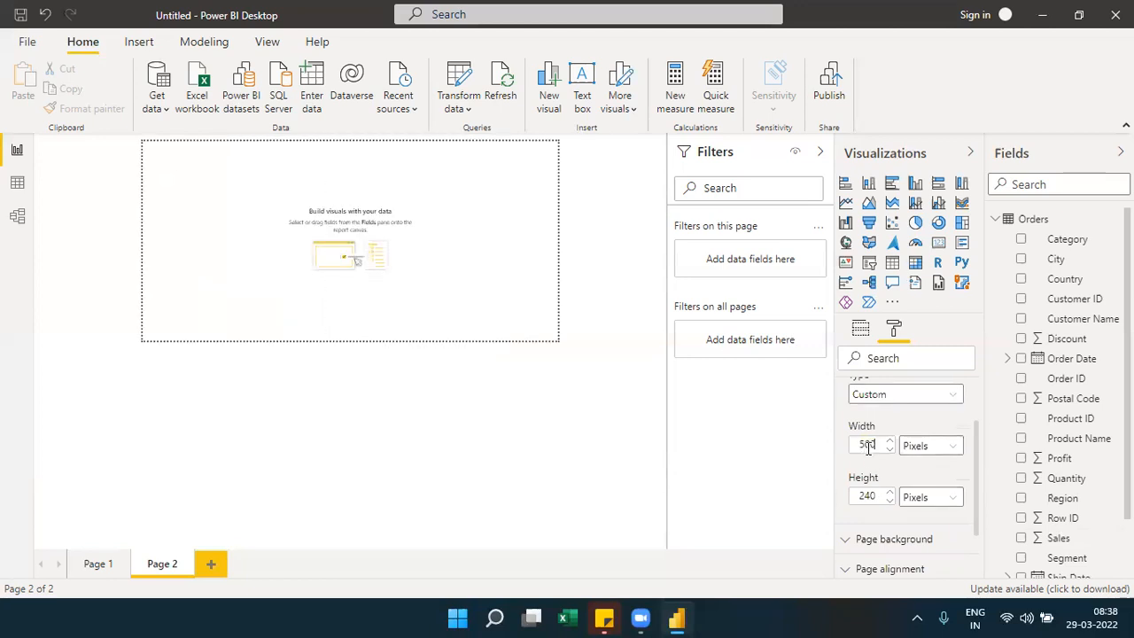
{"action": "double_click", "coordinate": [865, 495]}
{"action": "type", "text": "500"}
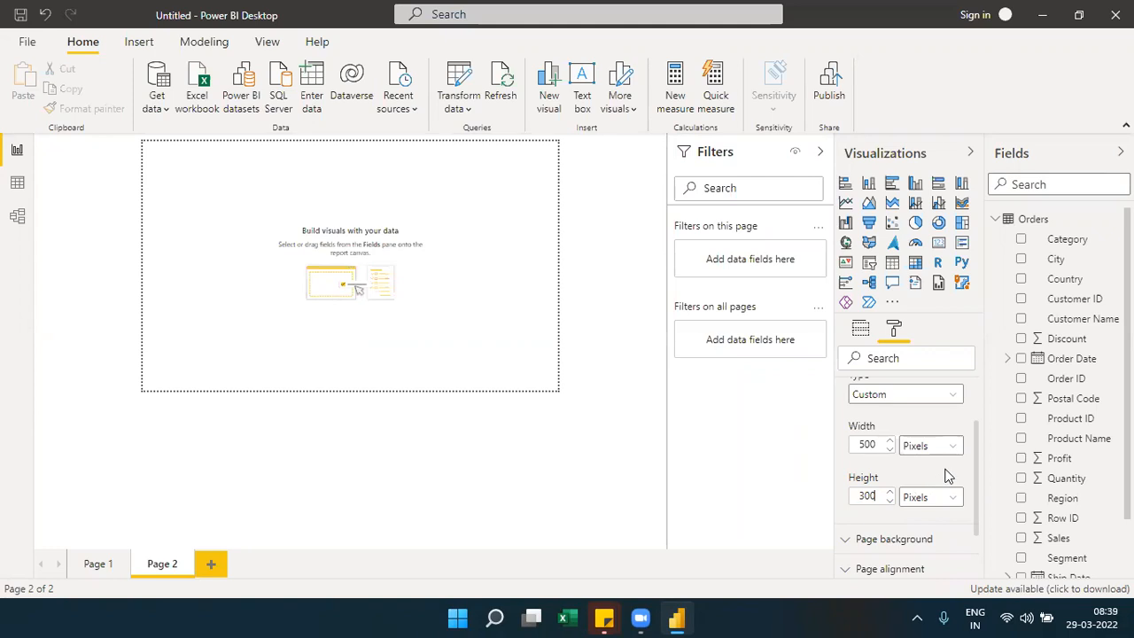
Step: Allow Page 2 to be used as a tooltip in its page information and return to its field settings
{"action": "left_click_drag", "start_coordinate": [978, 436], "coordinate": [972, 410]}
{"action": "left_click", "coordinate": [865, 398]}
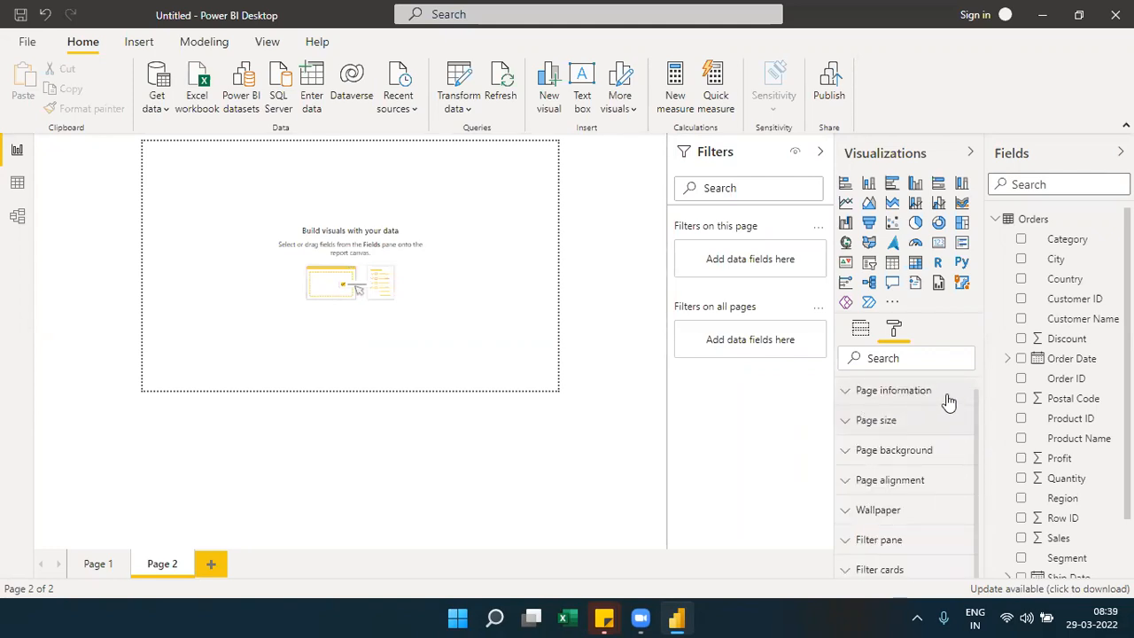
{"action": "left_click", "coordinate": [865, 398]}
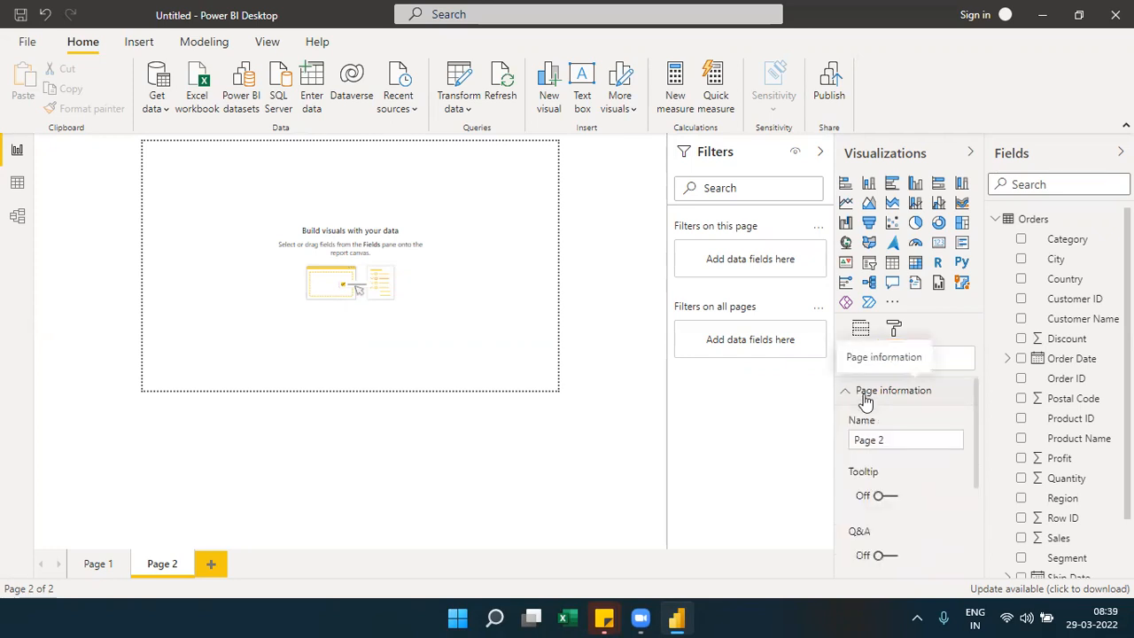
{"action": "left_click", "coordinate": [886, 496]}
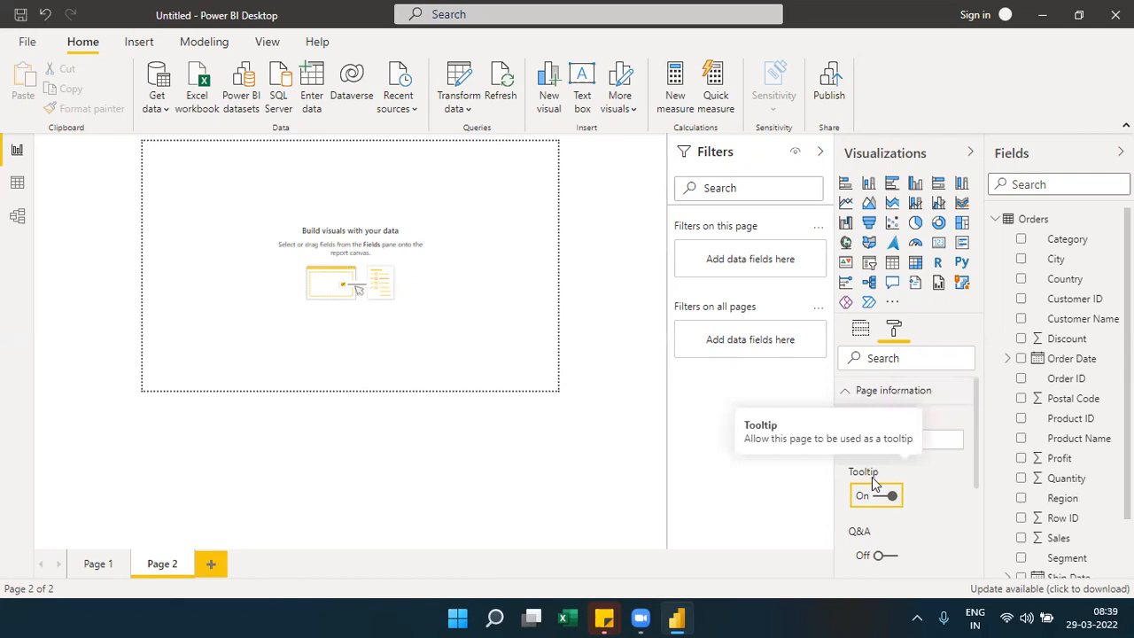
{"action": "left_click", "coordinate": [868, 399]}
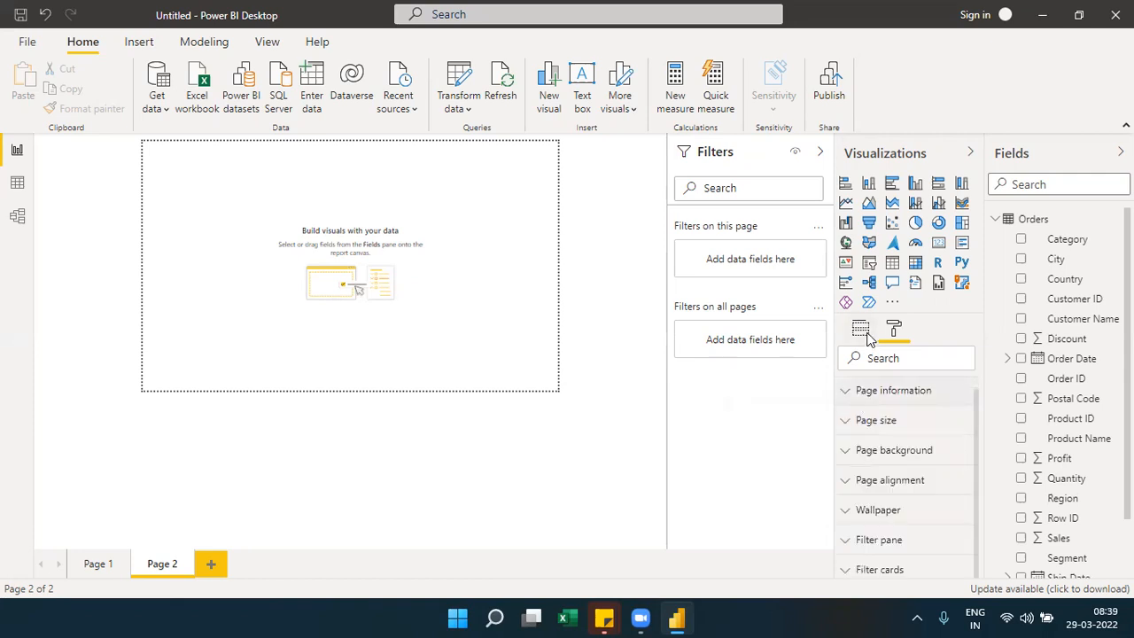
{"action": "left_click", "coordinate": [864, 333]}
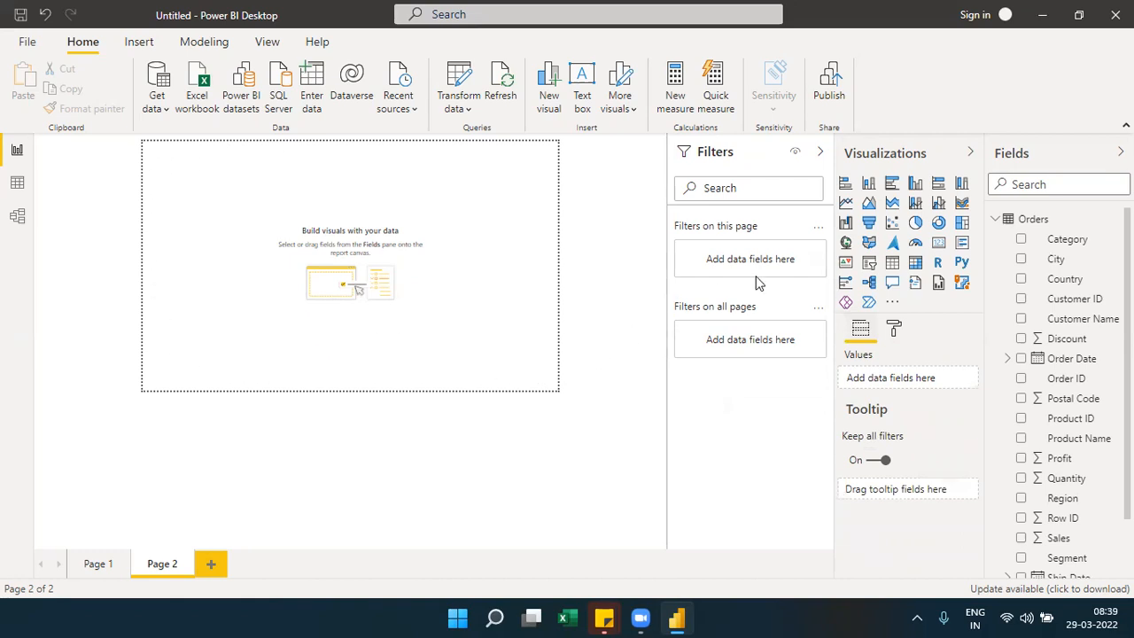
Step: Add a compact pie chart in the upper-left corner of Page 2 with Segment as legend and Profit as values
{"action": "left_click", "coordinate": [918, 225]}
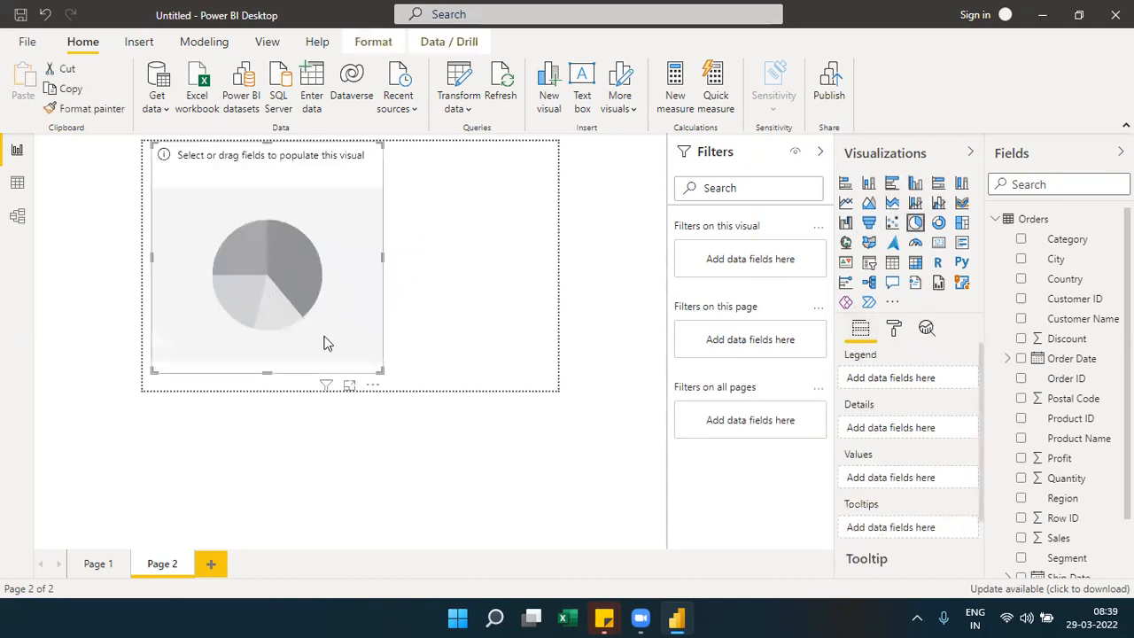
{"action": "left_click_drag", "start_coordinate": [379, 372], "coordinate": [293, 268]}
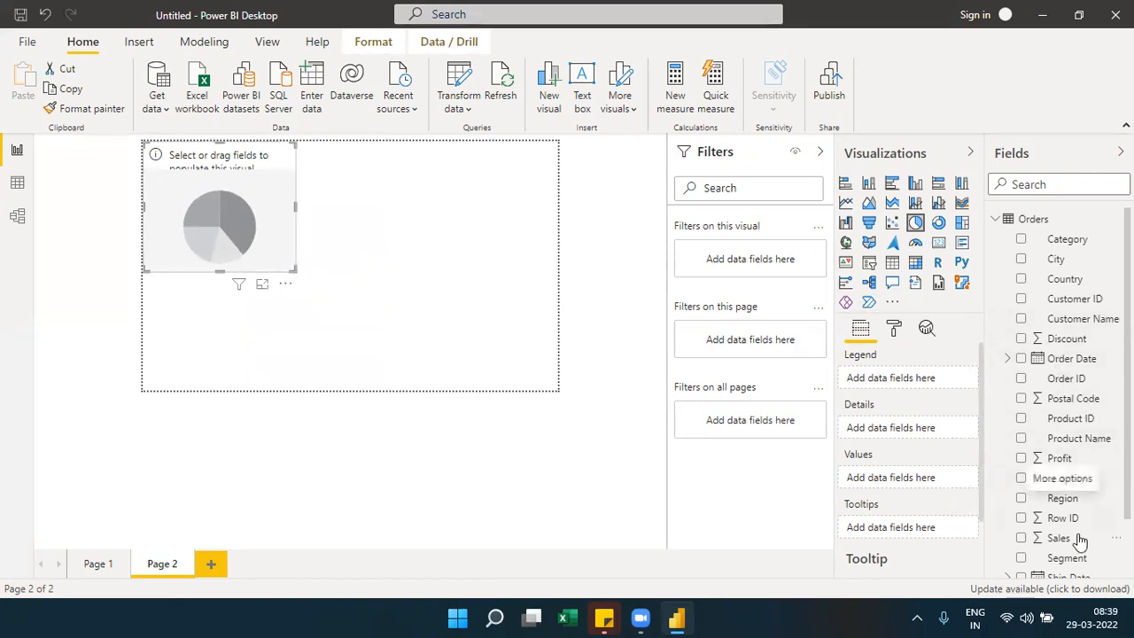
{"action": "left_click_drag", "start_coordinate": [913, 427], "coordinate": [929, 377]}
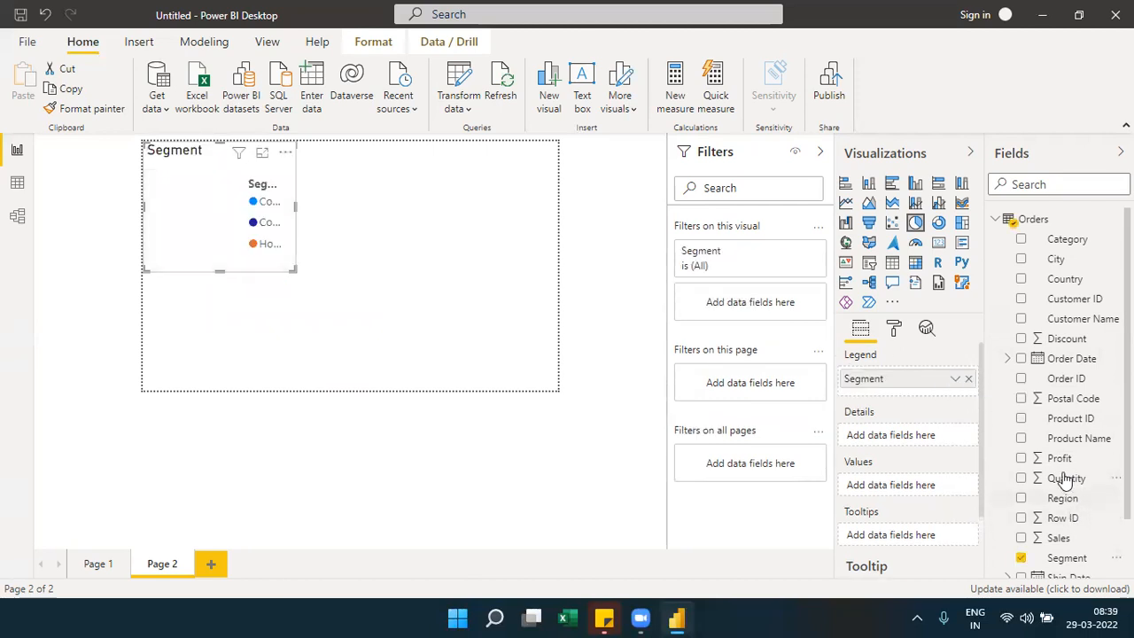
{"action": "left_click_drag", "start_coordinate": [1058, 458], "coordinate": [928, 492]}
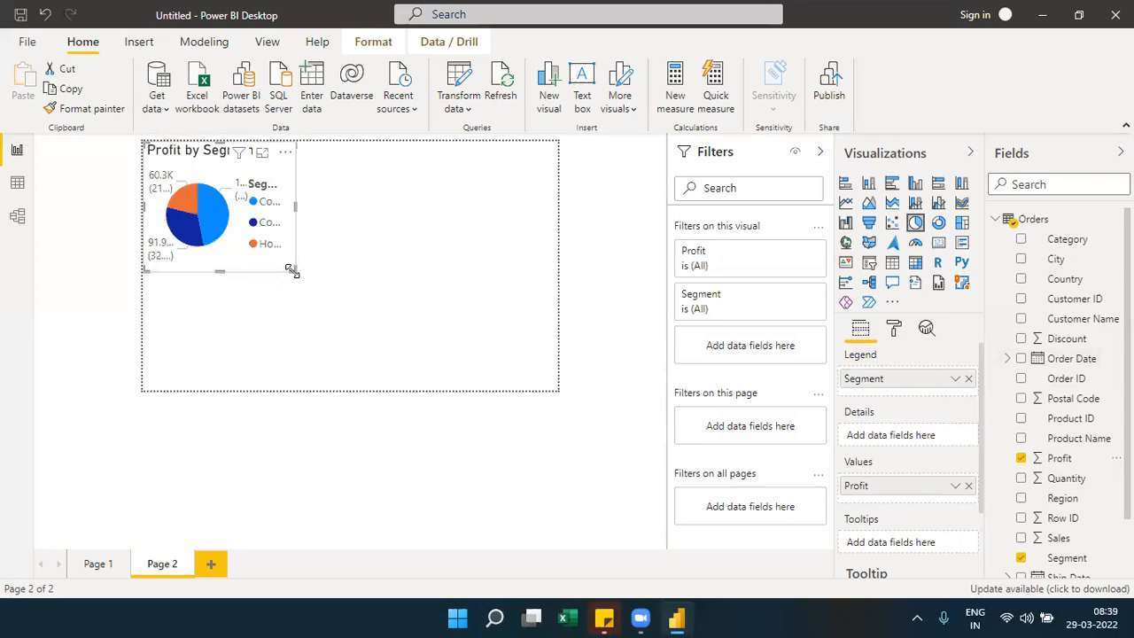
{"action": "left_click_drag", "start_coordinate": [308, 279], "coordinate": [335, 288]}
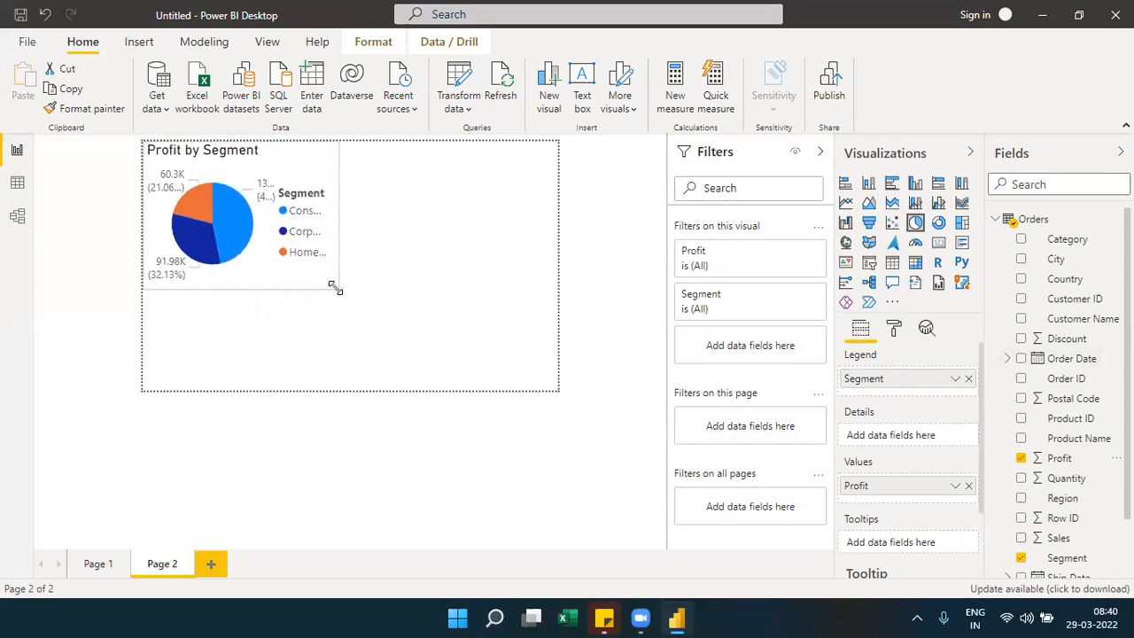
Step: Set the pie chart's legend text size to 8 pt and widen the chart so the full segment names fit
{"action": "left_click", "coordinate": [893, 330]}
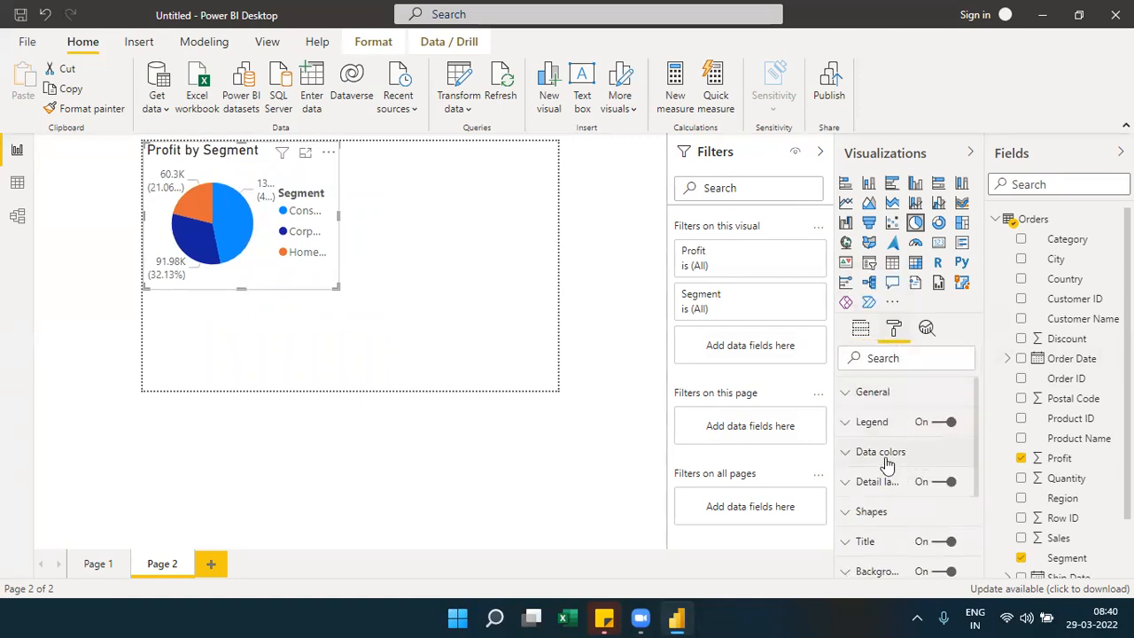
{"action": "left_click", "coordinate": [873, 422]}
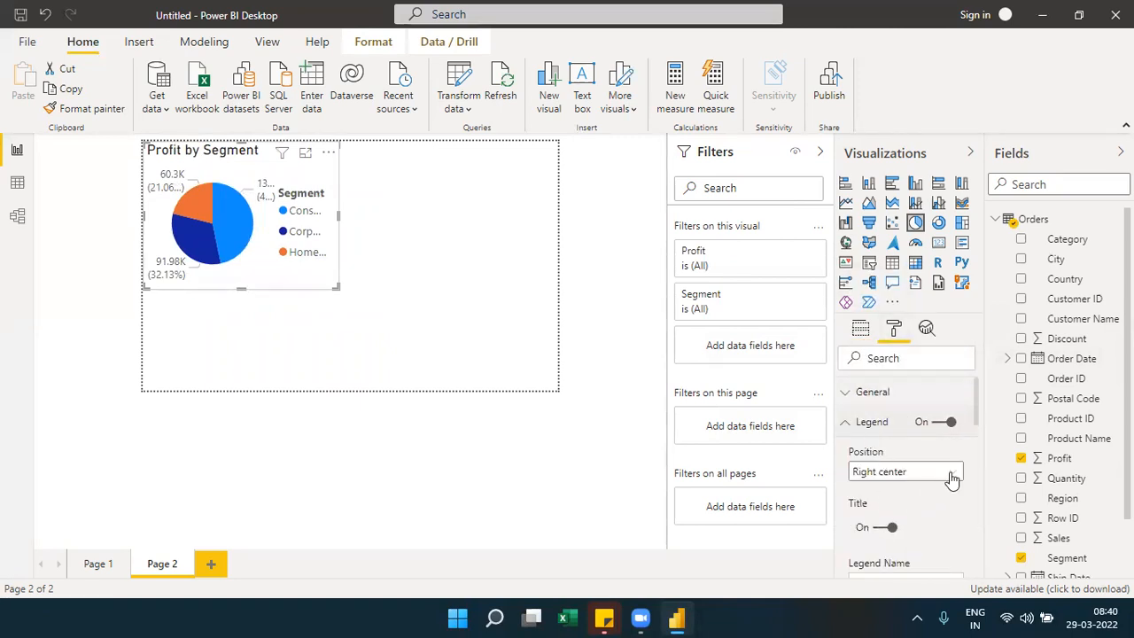
{"action": "scroll", "coordinate": [976, 432], "scroll_direction": "down", "scroll_amount": 3}
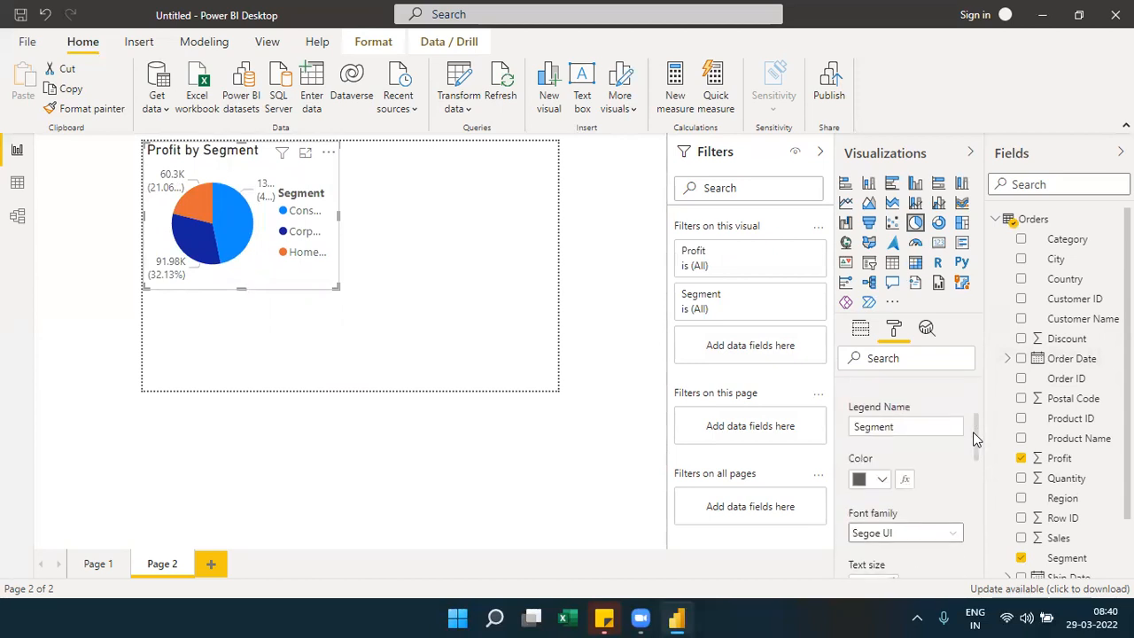
{"action": "scroll", "coordinate": [976, 447], "scroll_direction": "down", "scroll_amount": 2}
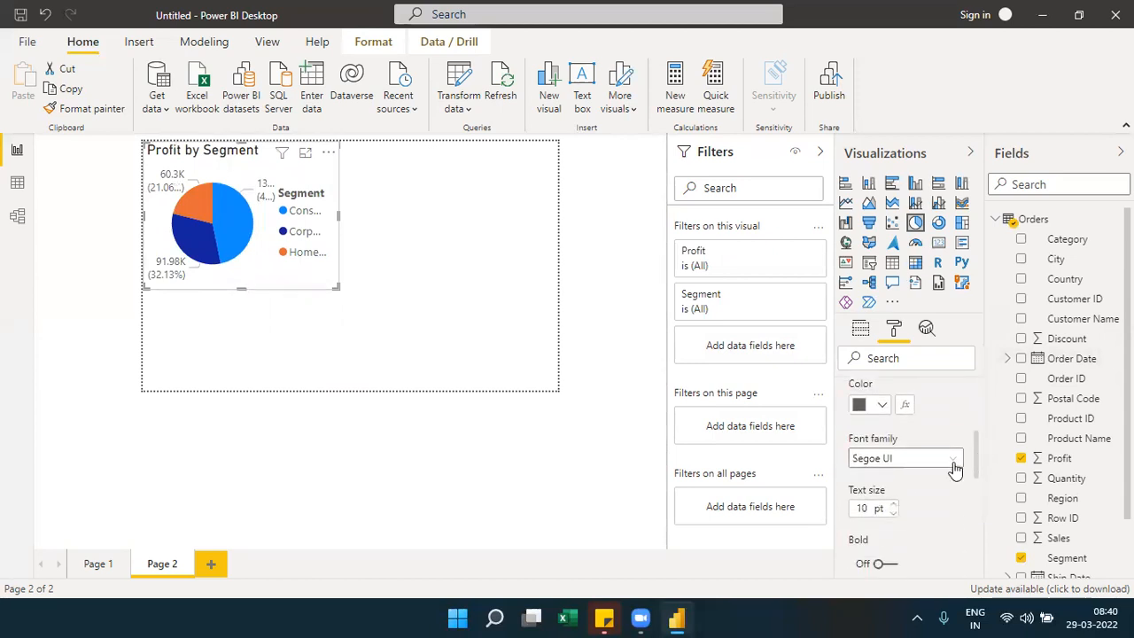
{"action": "double_click", "coordinate": [863, 506]}
{"action": "type", "text": "9"}
{"action": "key", "text": "BackSpace"}
{"action": "type", "text": "7"}
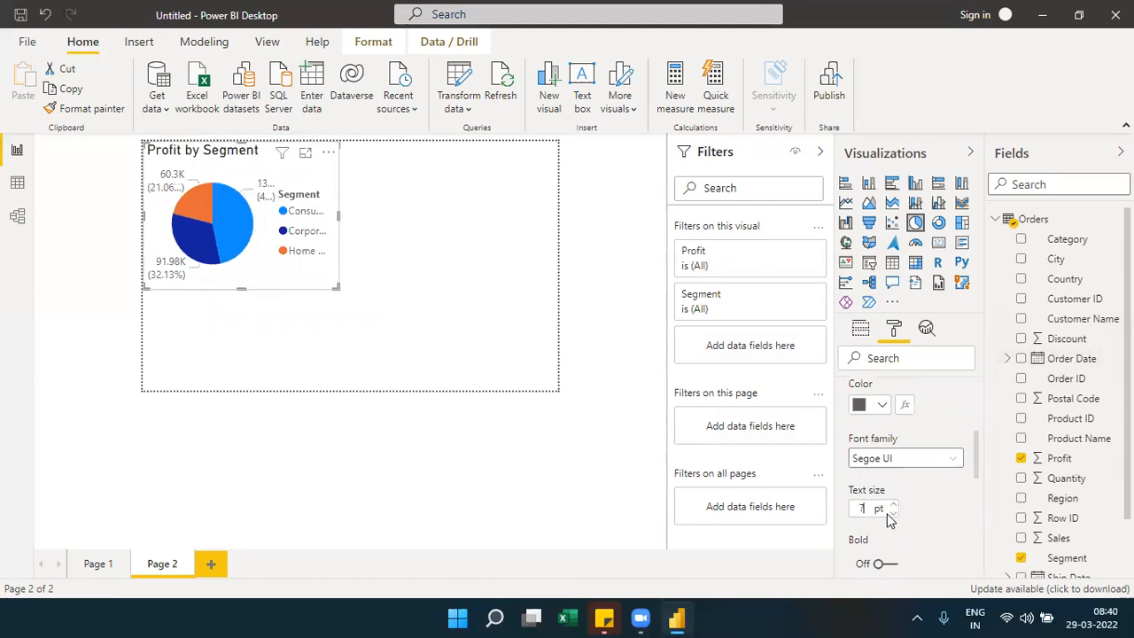
{"action": "left_click", "coordinate": [892, 506]}
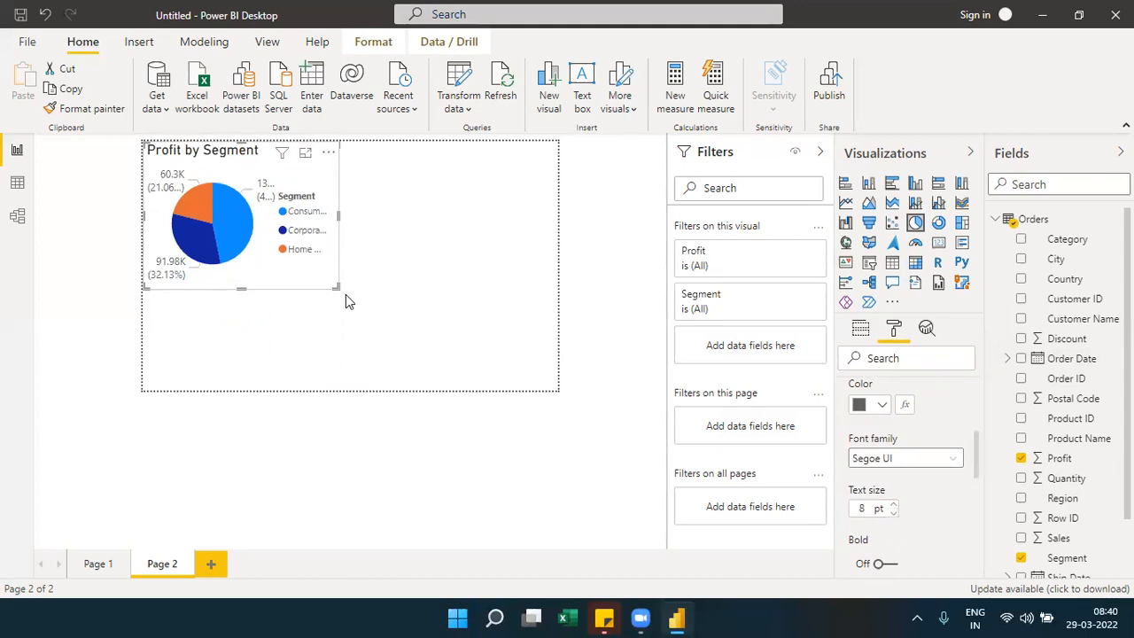
{"action": "left_click_drag", "start_coordinate": [336, 287], "coordinate": [410, 288]}
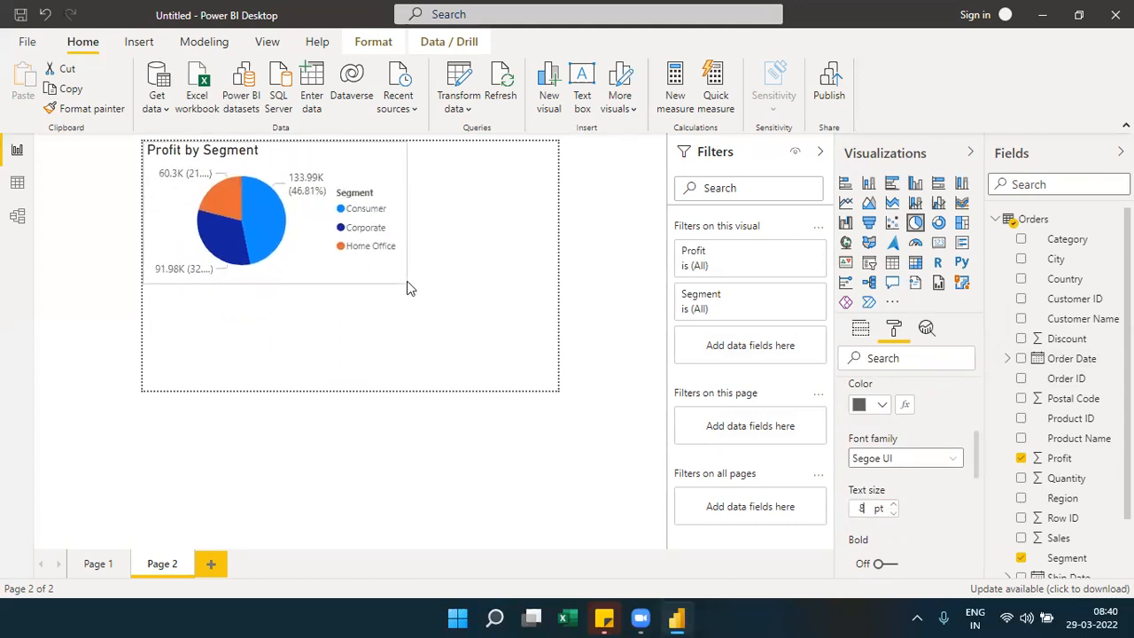
{"action": "left_click", "coordinate": [342, 305]}
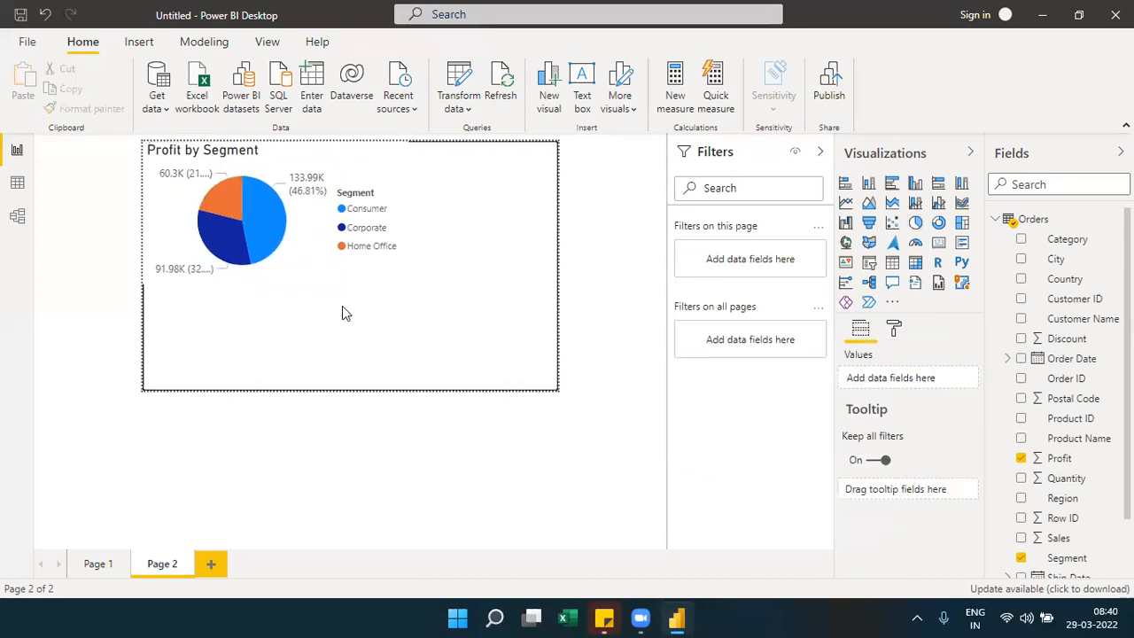
Step: Add a card with Profit in the space beside the pie chart and convert it to a multi-row card
{"action": "left_click", "coordinate": [268, 162]}
{"action": "left_click", "coordinate": [503, 218]}
{"action": "left_click", "coordinate": [938, 242]}
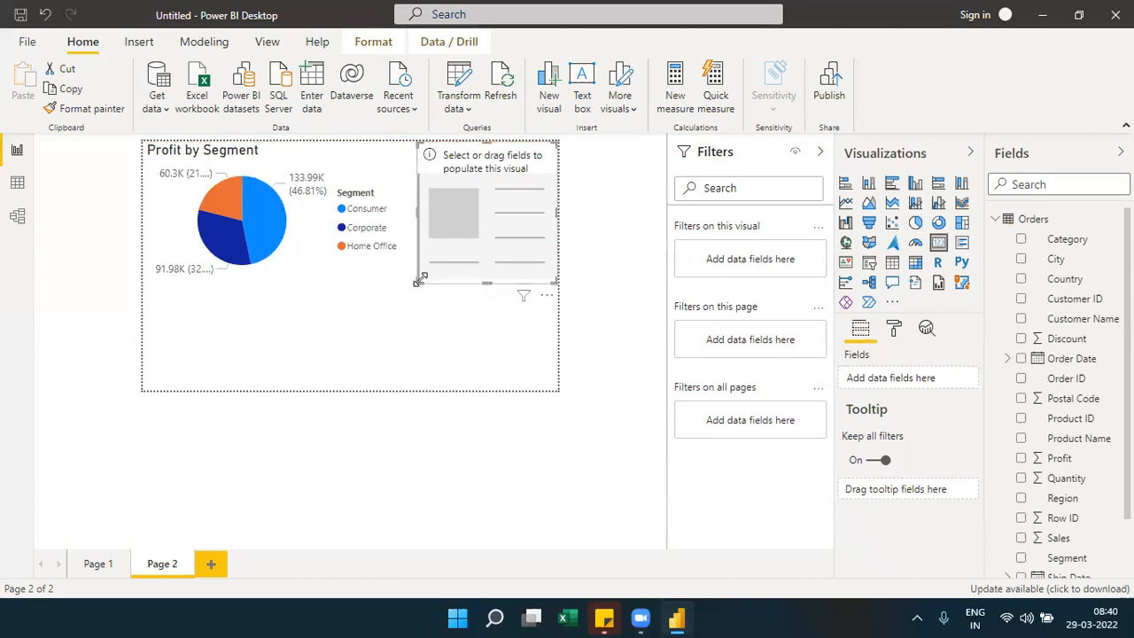
{"action": "left_click_drag", "start_coordinate": [417, 279], "coordinate": [410, 280]}
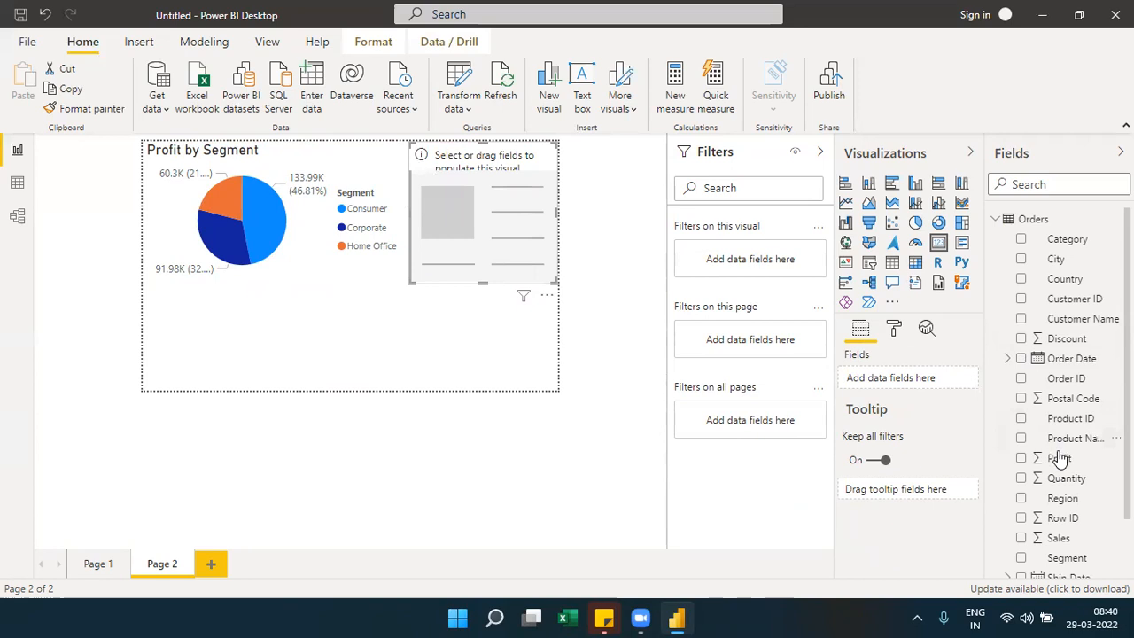
{"action": "left_click_drag", "start_coordinate": [1055, 456], "coordinate": [932, 380]}
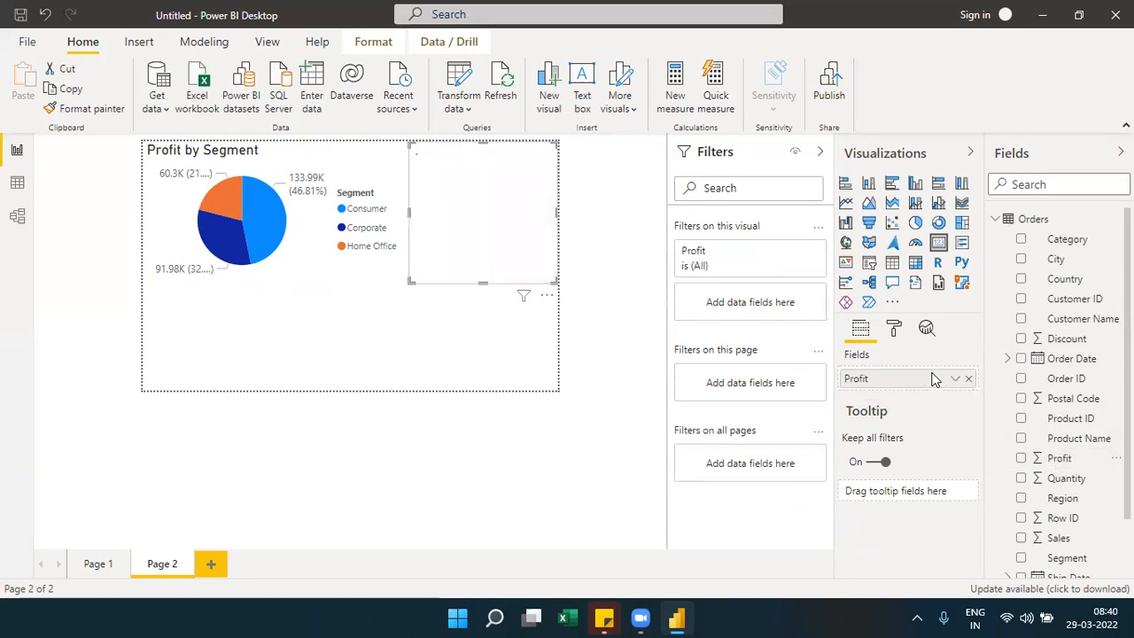
{"action": "left_click", "coordinate": [962, 246]}
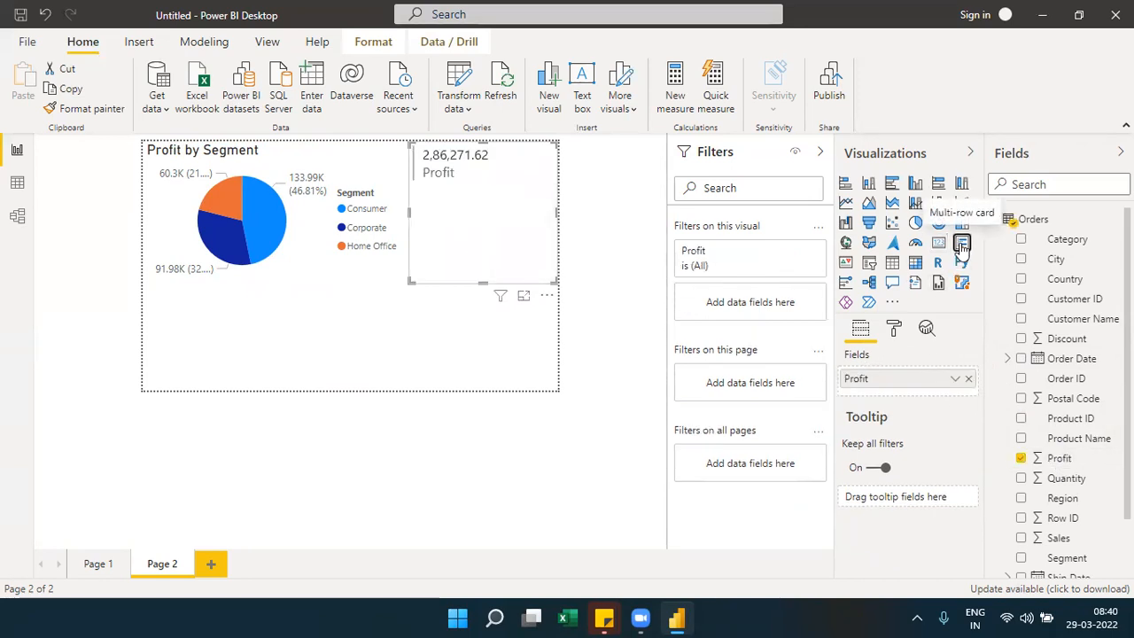
Step: Add Quantity and Sales to the multi-row card, ordering its fields Sales, Quantity, Profit
{"action": "left_click_drag", "start_coordinate": [1056, 478], "coordinate": [892, 381]}
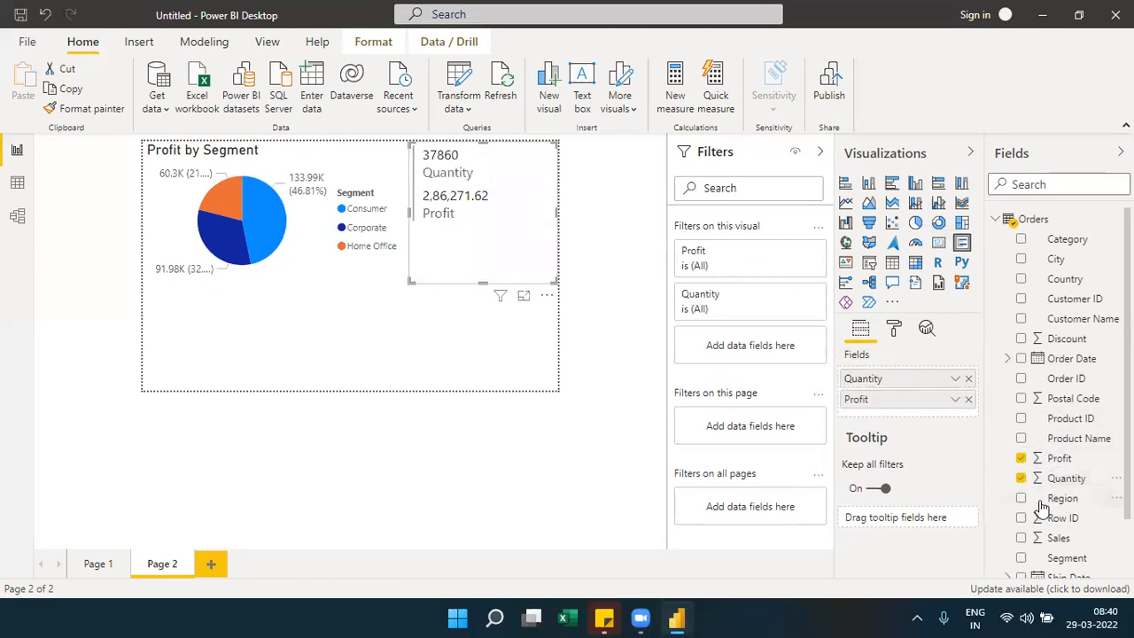
{"action": "left_click_drag", "start_coordinate": [1056, 538], "coordinate": [899, 383]}
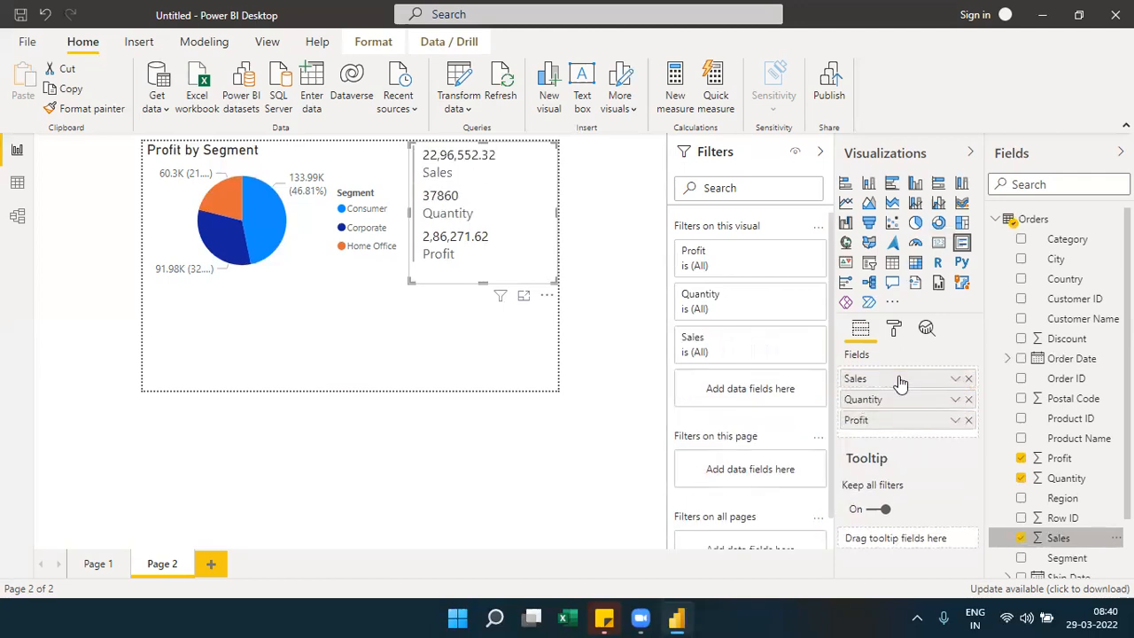
{"action": "left_click", "coordinate": [458, 372]}
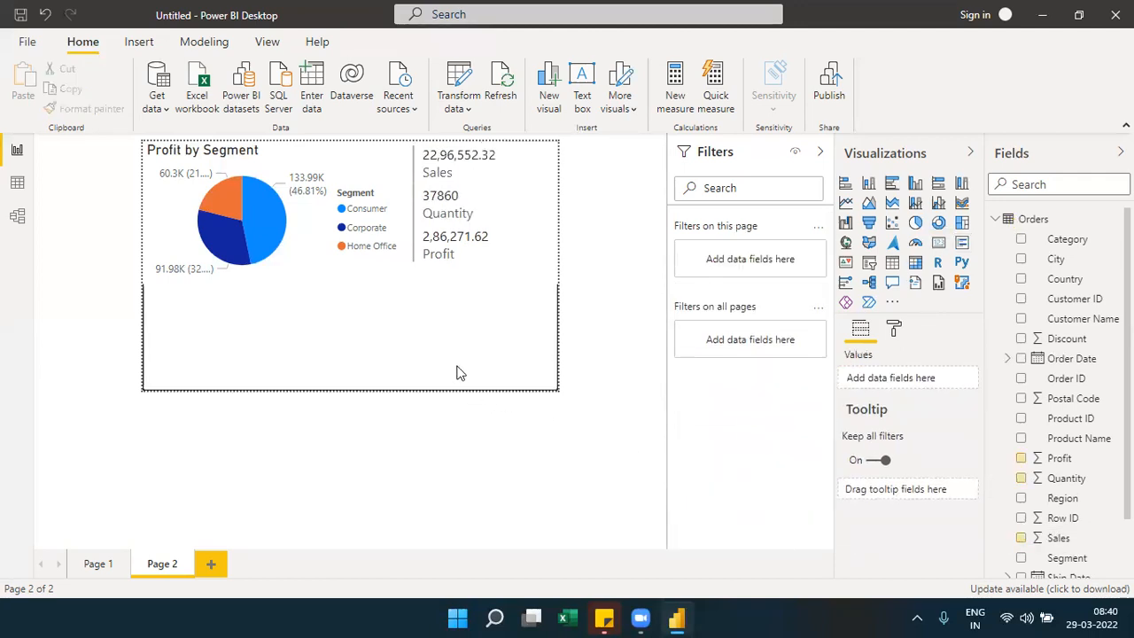
Step: Add a table visual and fit it across the full page width below the pie chart and card
{"action": "left_click", "coordinate": [893, 263]}
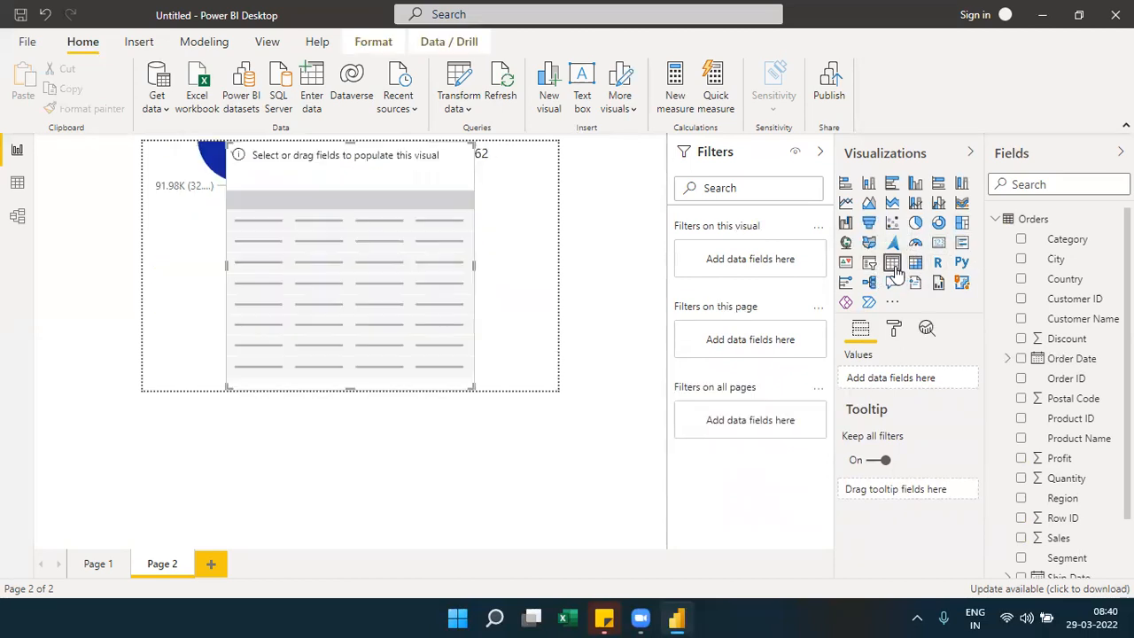
{"action": "left_click_drag", "start_coordinate": [419, 237], "coordinate": [418, 296]}
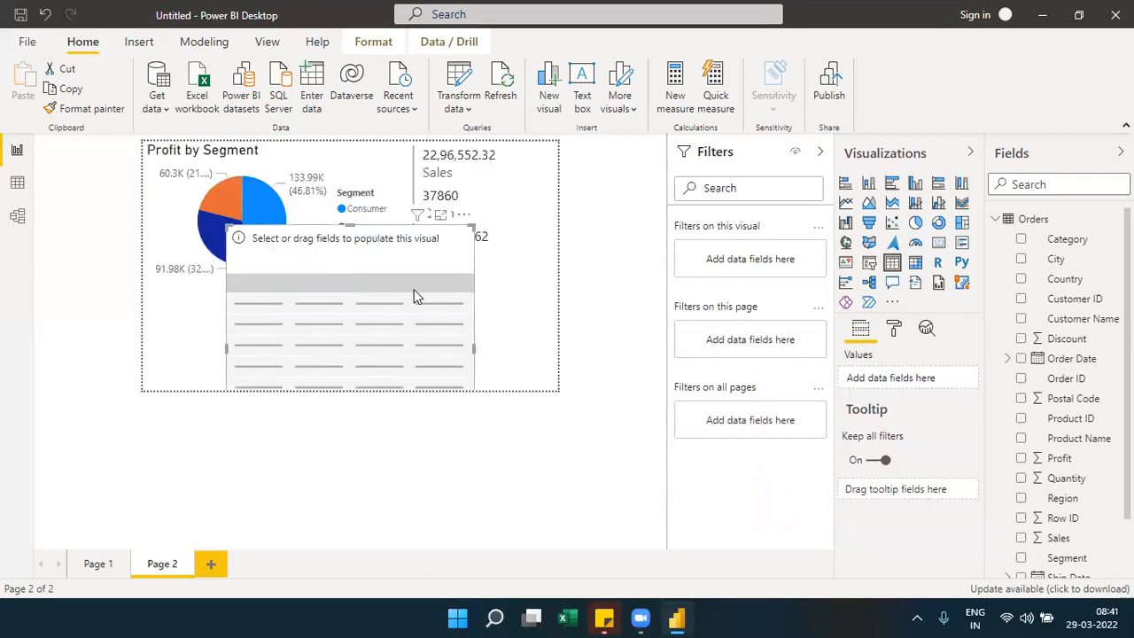
{"action": "left_click_drag", "start_coordinate": [228, 227], "coordinate": [155, 298]}
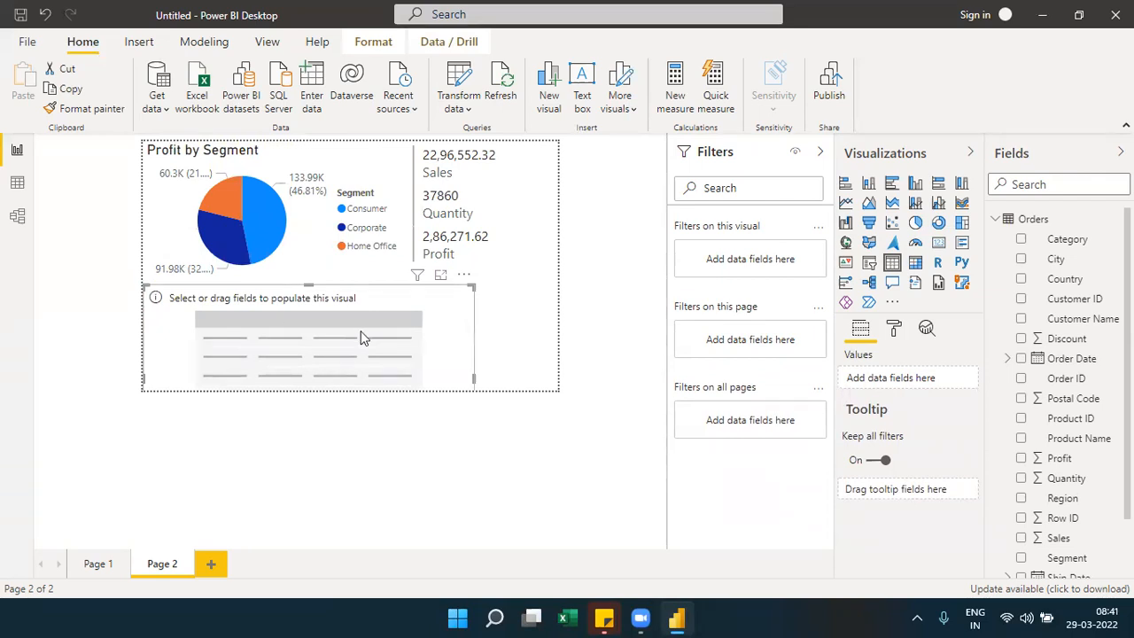
{"action": "left_click_drag", "start_coordinate": [473, 380], "coordinate": [577, 374]}
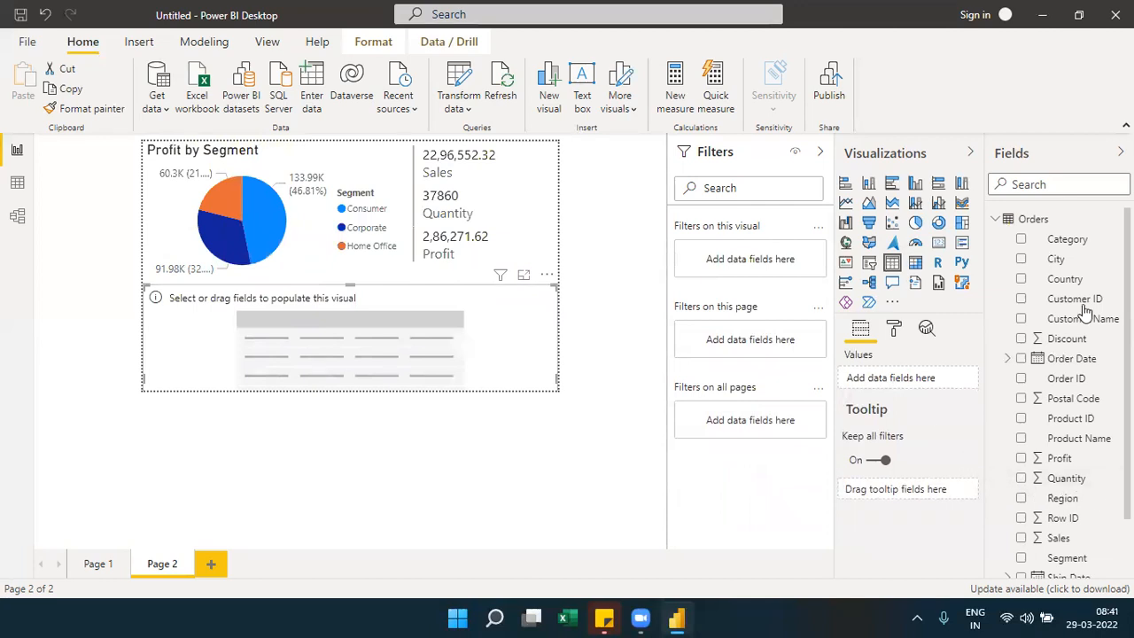
Step: Fill the table with Category, Sub-Category, Product Name, Sales and Profit, removing Segment after trying it before Sales
{"action": "left_click_drag", "start_coordinate": [1074, 248], "coordinate": [936, 375]}
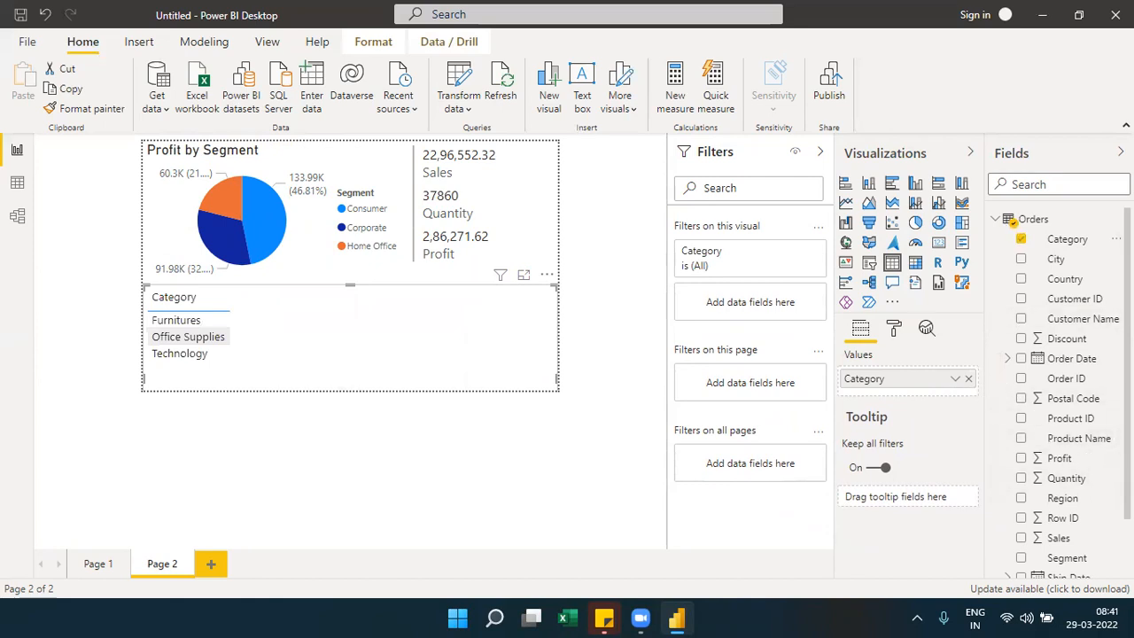
{"action": "scroll", "coordinate": [1063, 390], "scroll_direction": "down", "scroll_amount": 2}
{"action": "left_click_drag", "start_coordinate": [1091, 566], "coordinate": [939, 394]}
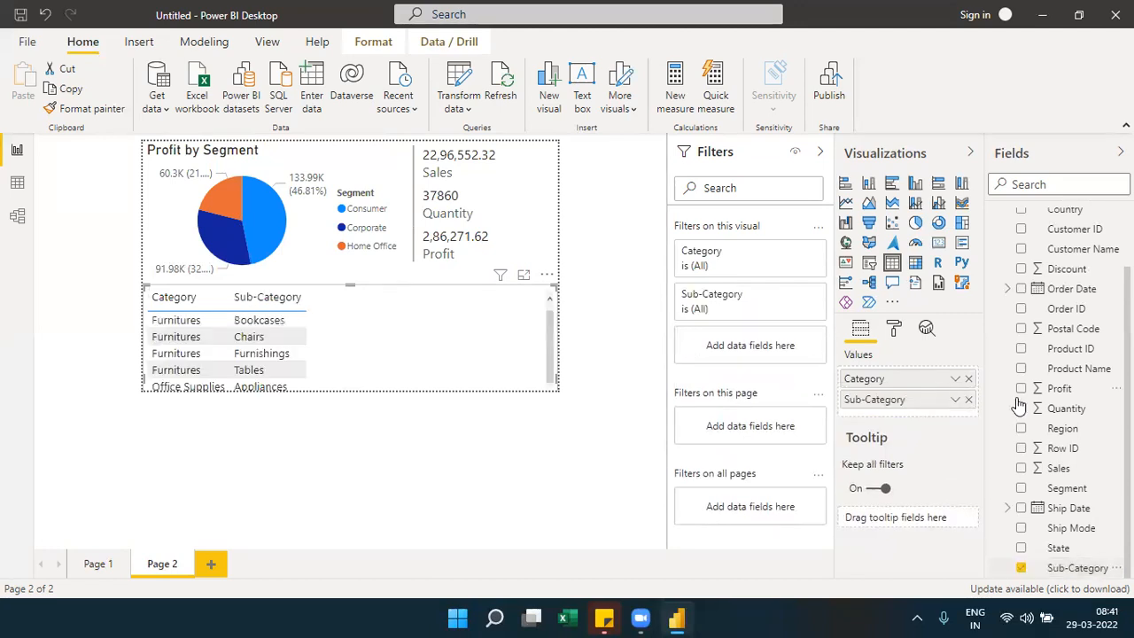
{"action": "left_click_drag", "start_coordinate": [1061, 372], "coordinate": [937, 419]}
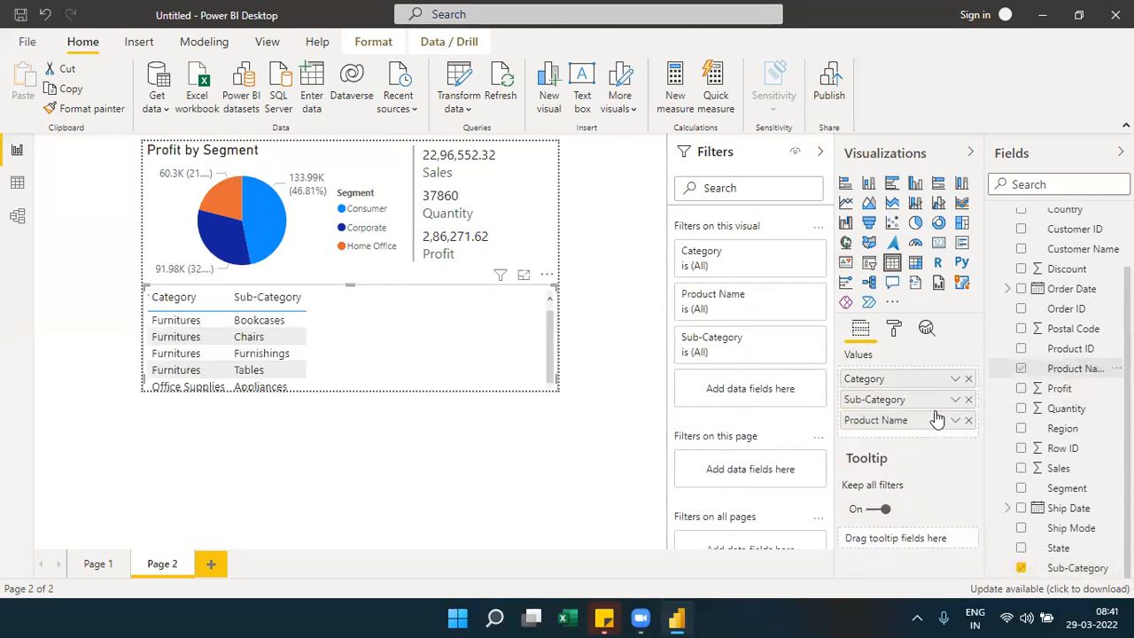
{"action": "left_click_drag", "start_coordinate": [1055, 389], "coordinate": [945, 447]}
{"action": "left_click_drag", "start_coordinate": [1059, 474], "coordinate": [924, 435]}
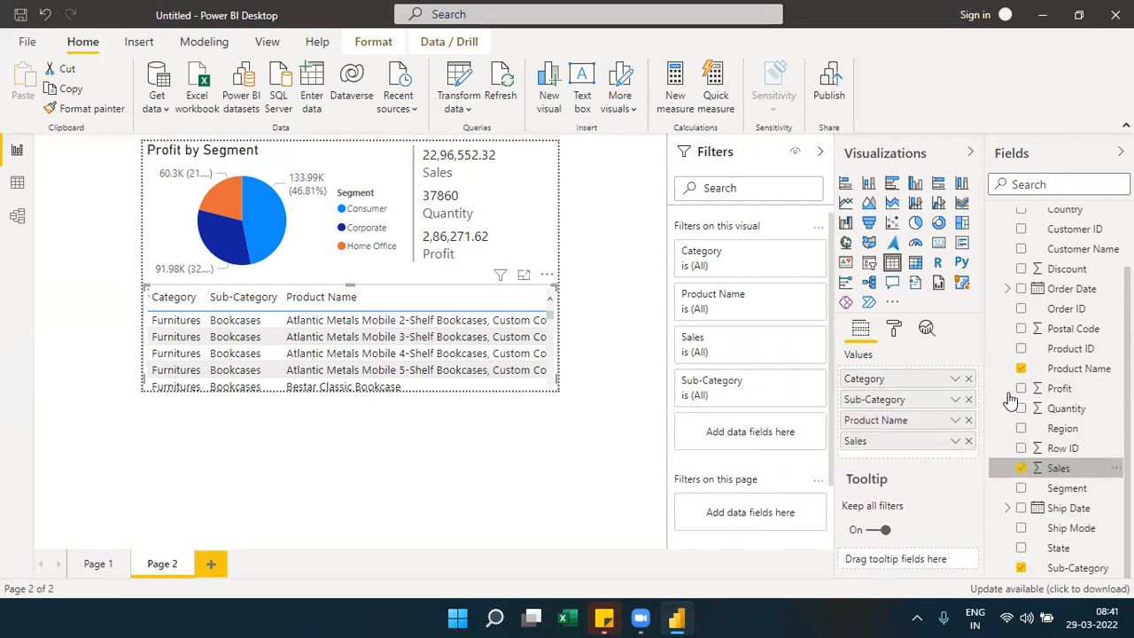
{"action": "left_click_drag", "start_coordinate": [1025, 388], "coordinate": [918, 459]}
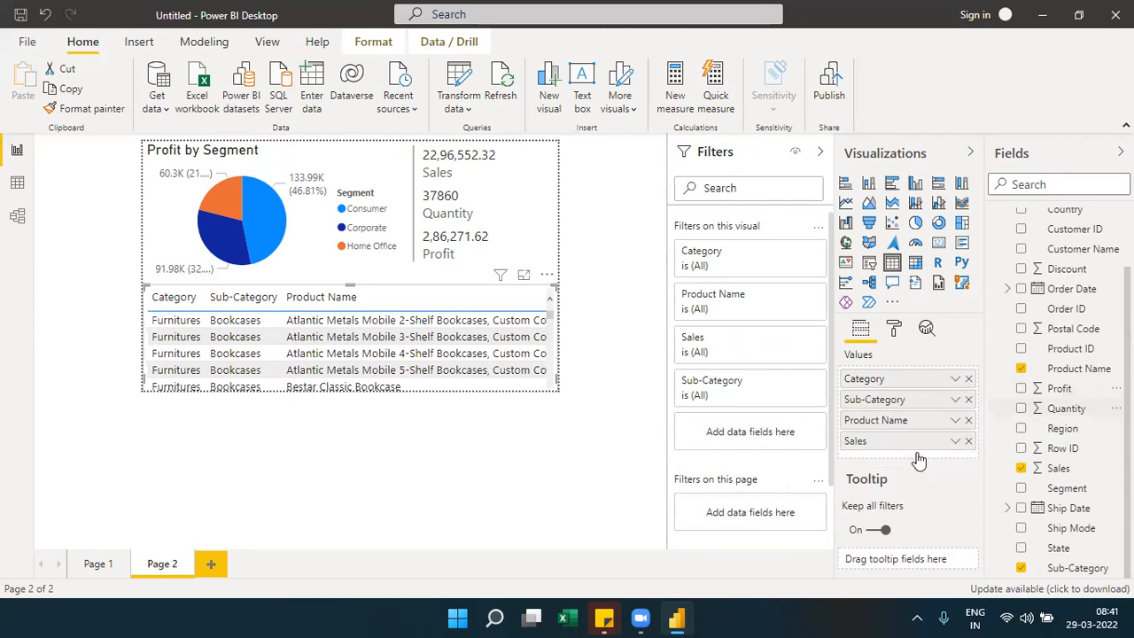
{"action": "left_click_drag", "start_coordinate": [1028, 487], "coordinate": [907, 436]}
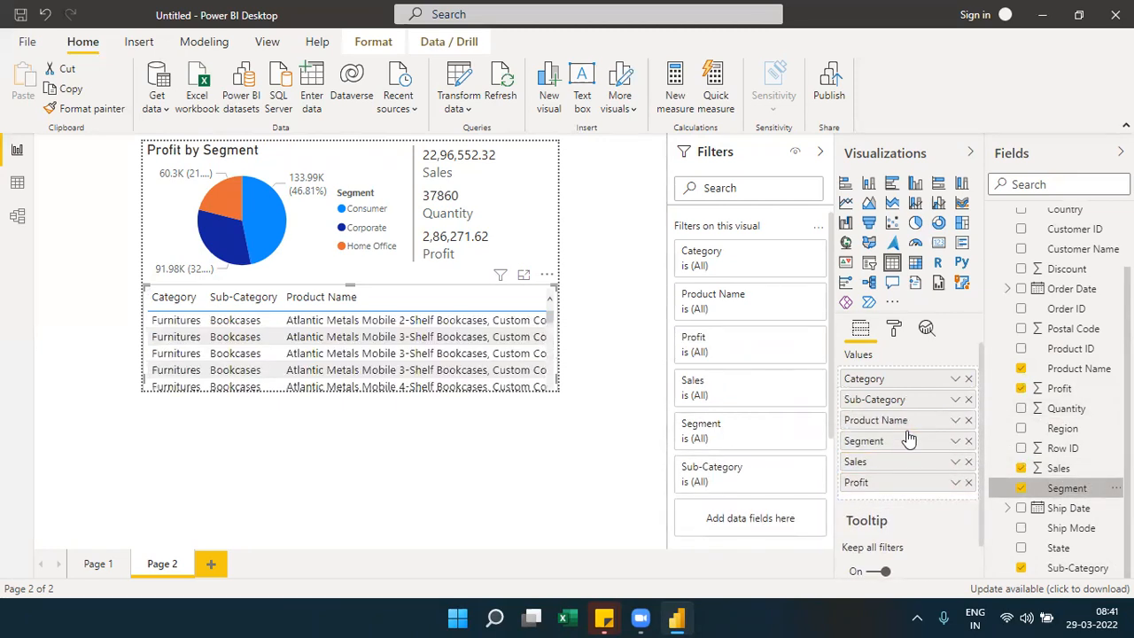
{"action": "left_click", "coordinate": [968, 440]}
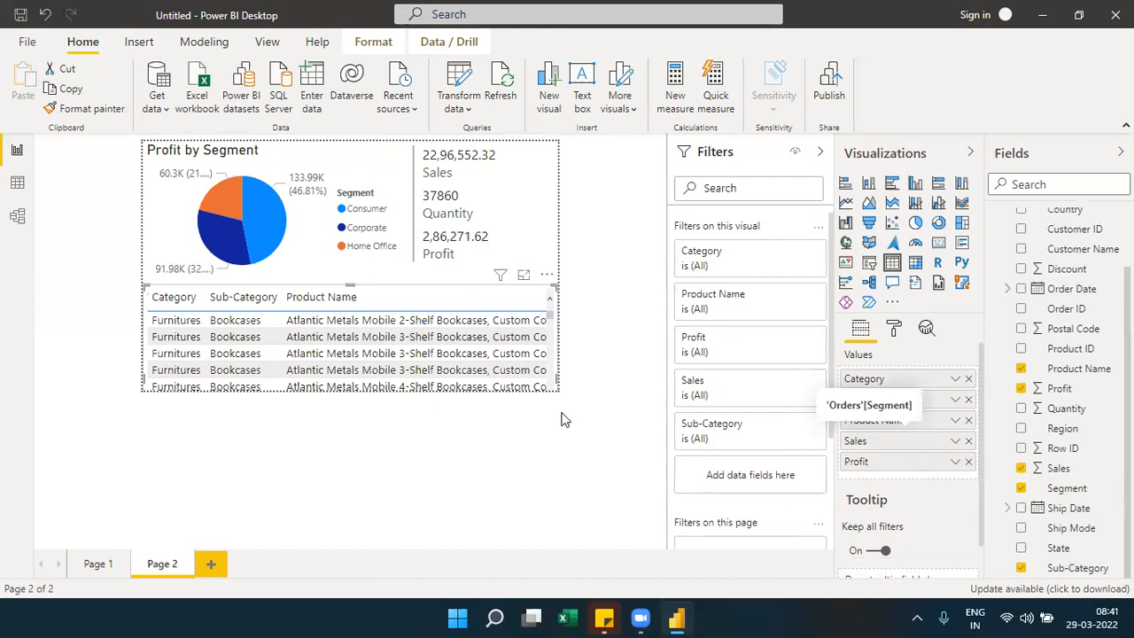
Step: Set the text size of the table's values to 8 pt
{"action": "left_click", "coordinate": [284, 304]}
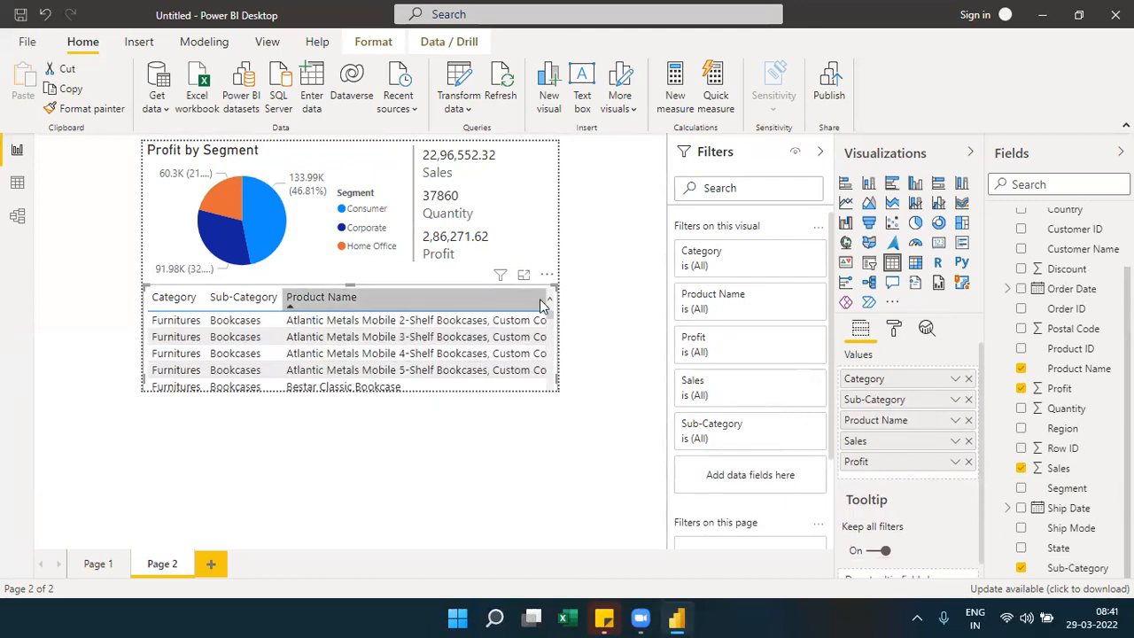
{"action": "left_click", "coordinate": [893, 334]}
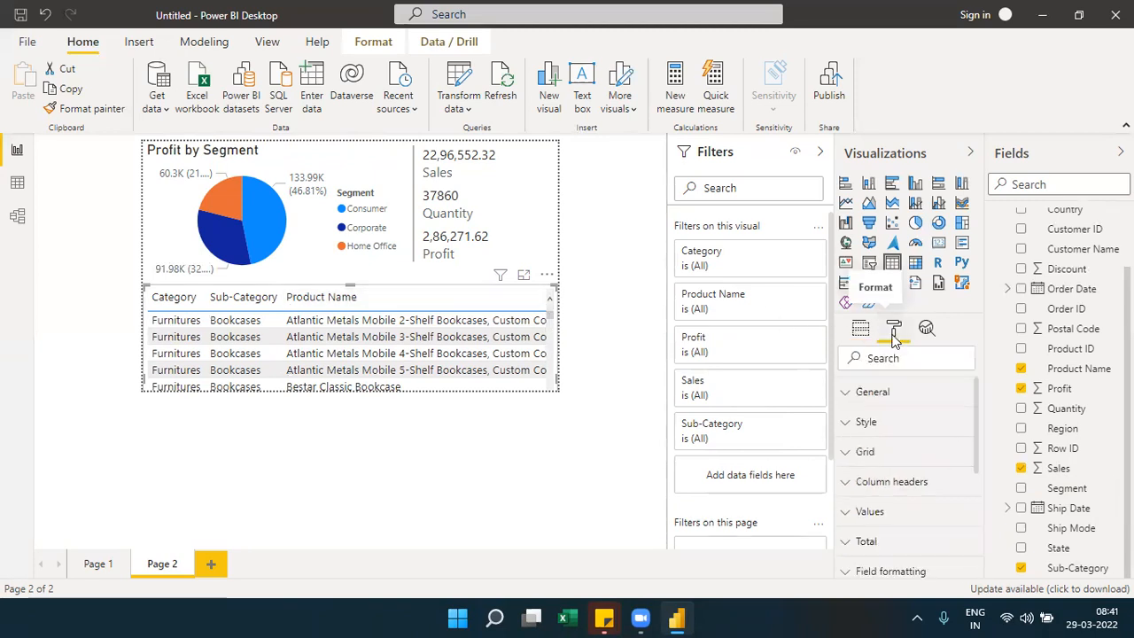
{"action": "left_click", "coordinate": [851, 514]}
{"action": "scroll", "coordinate": [976, 464], "scroll_direction": "down", "scroll_amount": 5}
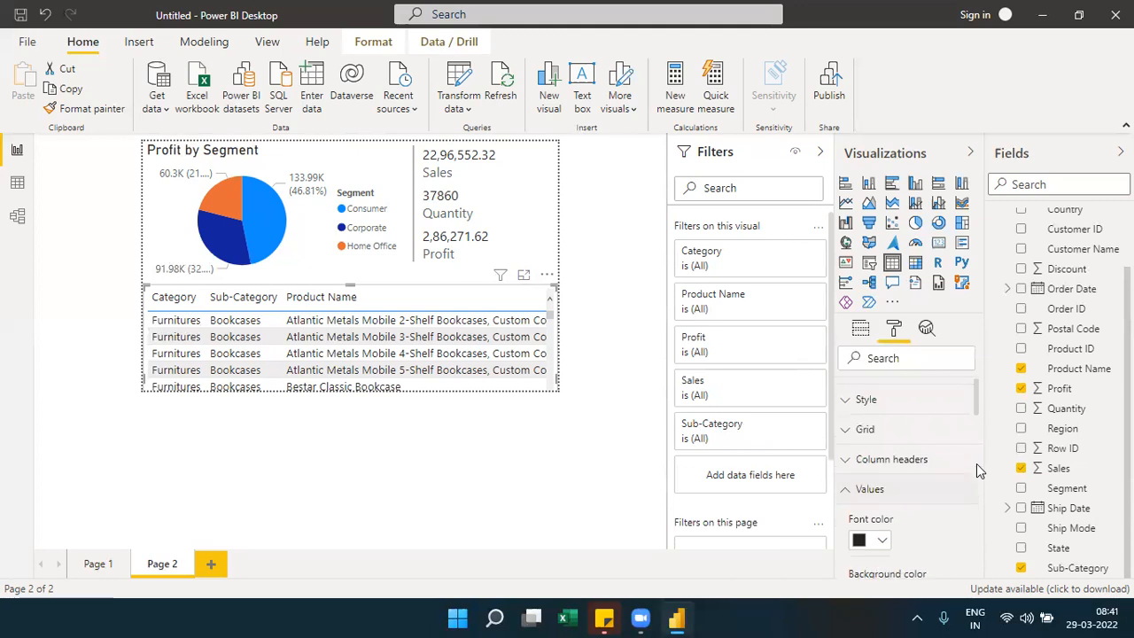
{"action": "left_click_drag", "start_coordinate": [976, 463], "coordinate": [982, 497]}
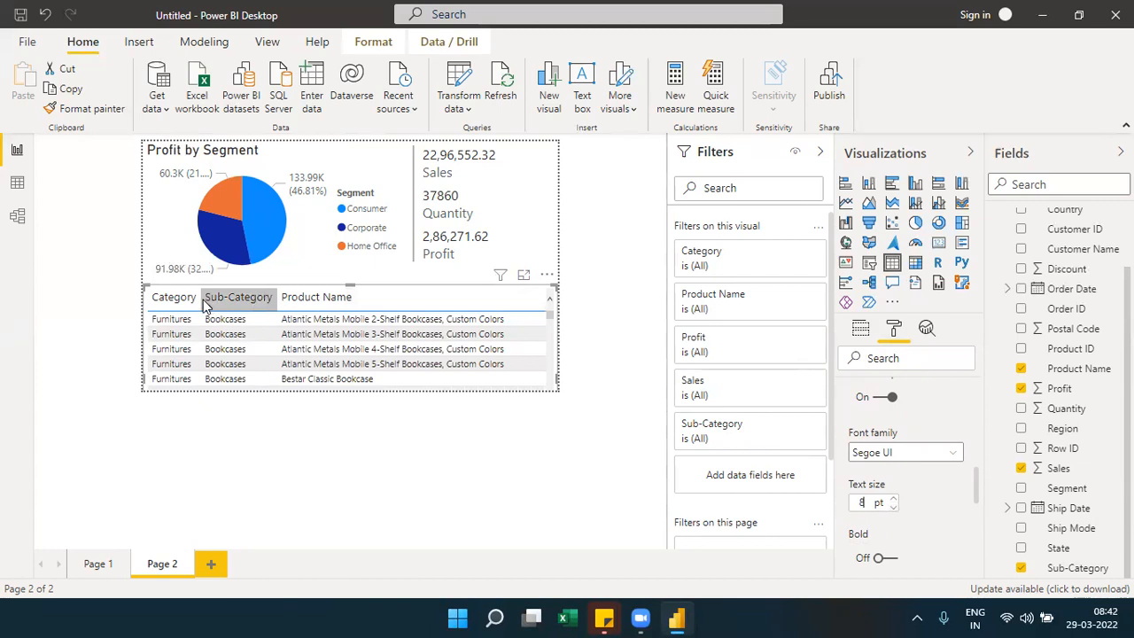
Step: Widen the table's Category column slightly and set the text size of its column headers to 8 pt
{"action": "mouse_move", "coordinate": [202, 300]}
{"action": "left_mouse_down"}
{"action": "mouse_move", "coordinate": [173, 299]}
{"action": "mouse_move", "coordinate": [207, 298]}
{"action": "left_mouse_up"}
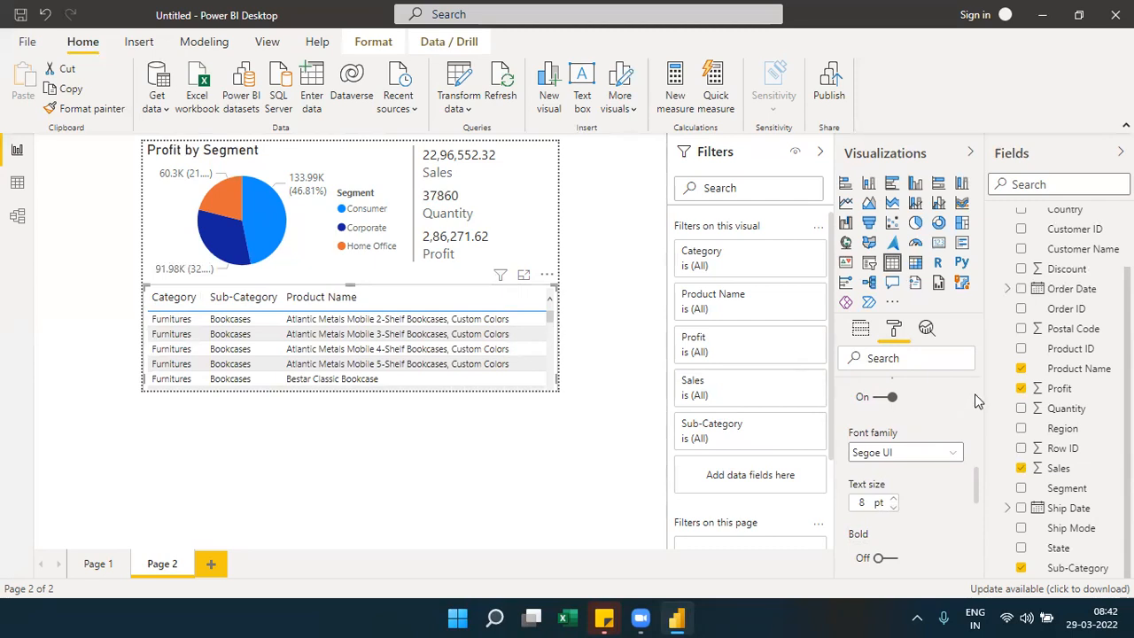
{"action": "scroll", "coordinate": [974, 394], "scroll_direction": "up", "scroll_amount": 5}
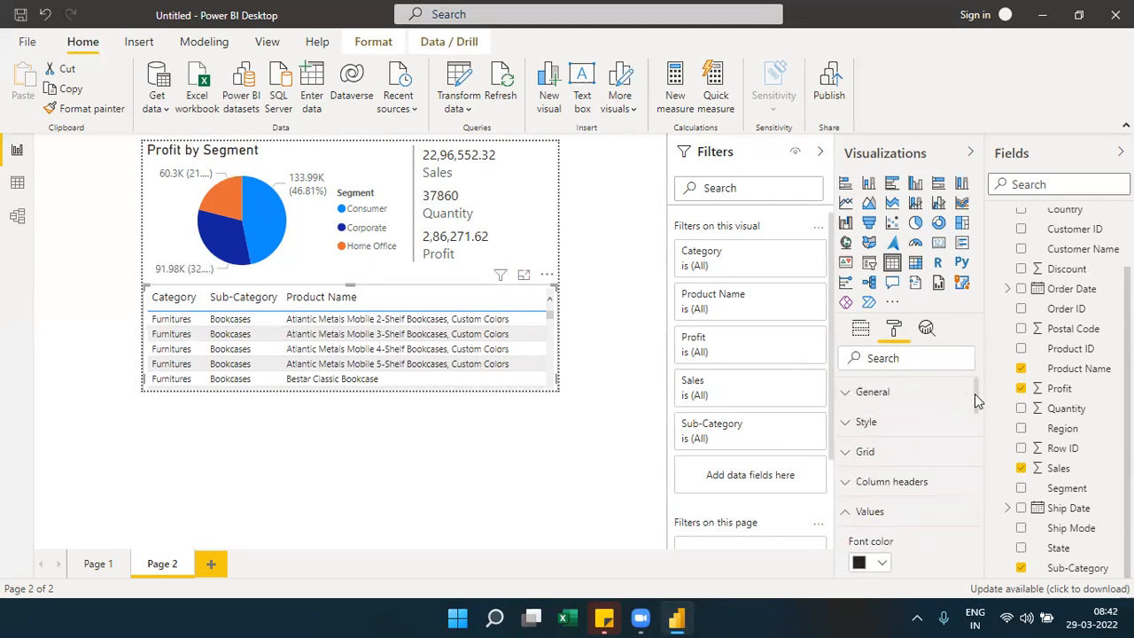
{"action": "left_click", "coordinate": [846, 511]}
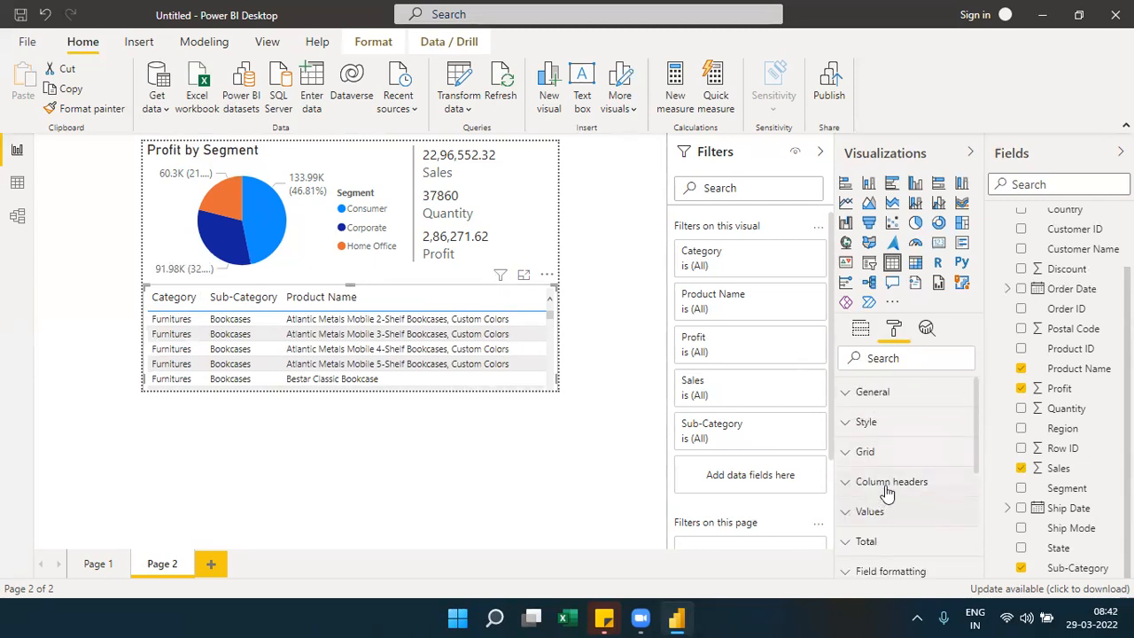
{"action": "left_click", "coordinate": [887, 486]}
{"action": "scroll", "coordinate": [976, 477], "scroll_direction": "down", "scroll_amount": 5}
{"action": "left_click_drag", "start_coordinate": [979, 483], "coordinate": [974, 448]}
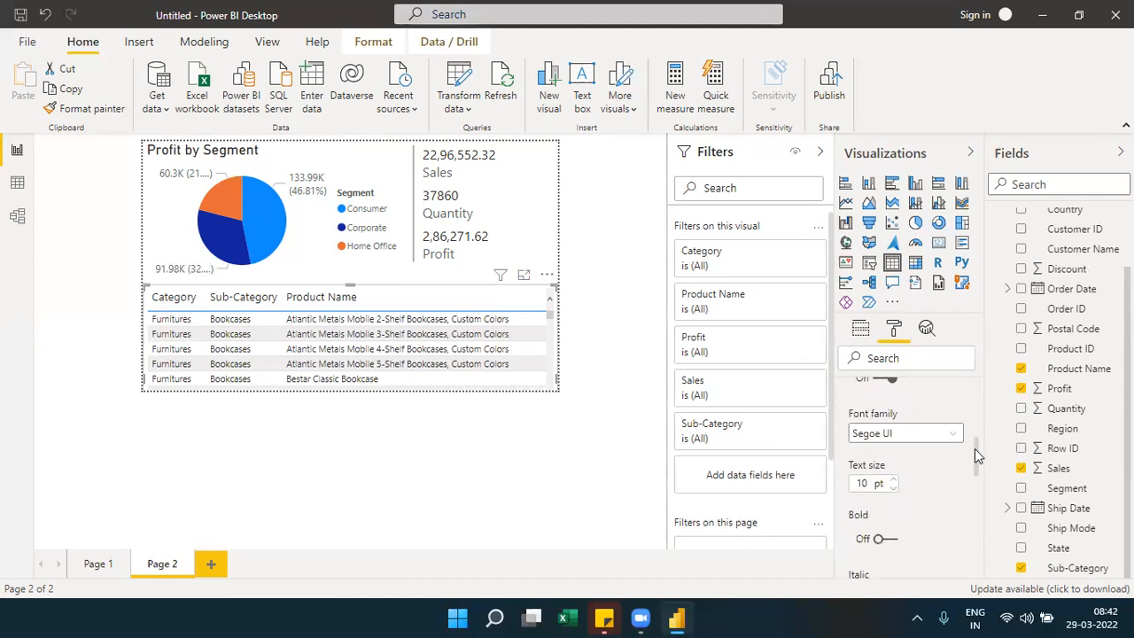
{"action": "double_click", "coordinate": [892, 488]}
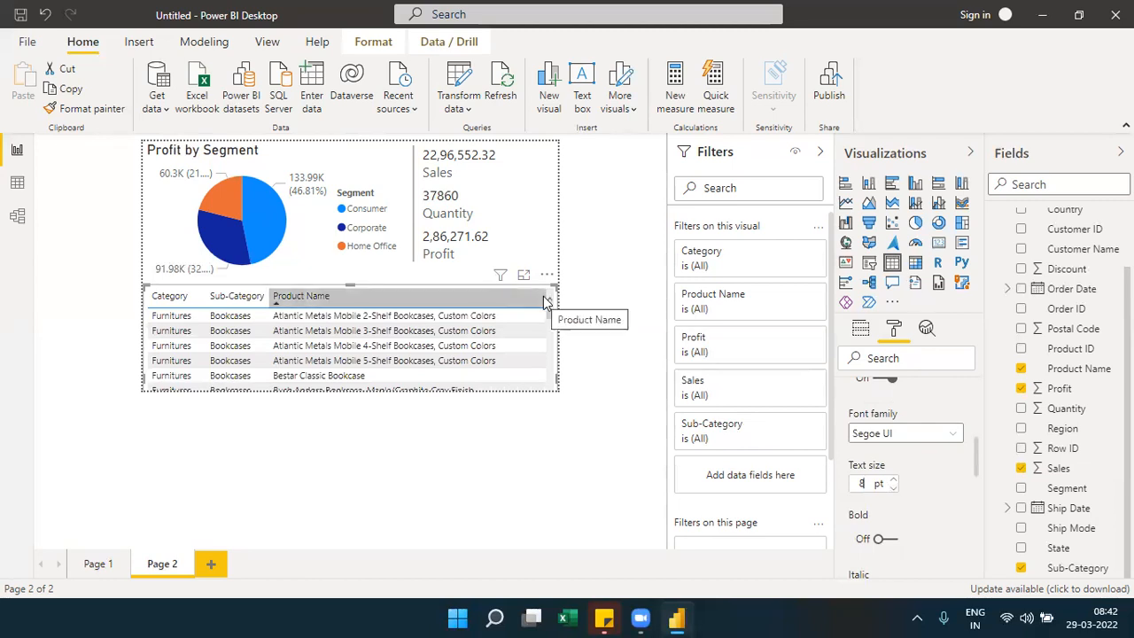
Step: Sort the table by Product Name and narrow that column until Sales and Profit fit within the table's width
{"action": "left_click", "coordinate": [277, 297]}
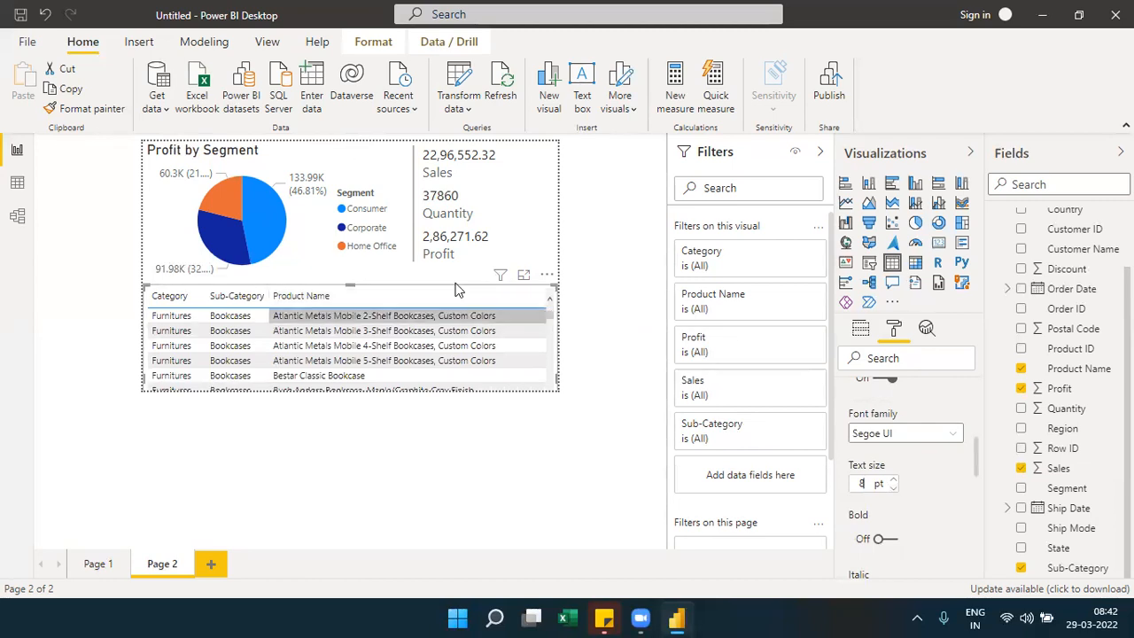
{"action": "left_click", "coordinate": [523, 275]}
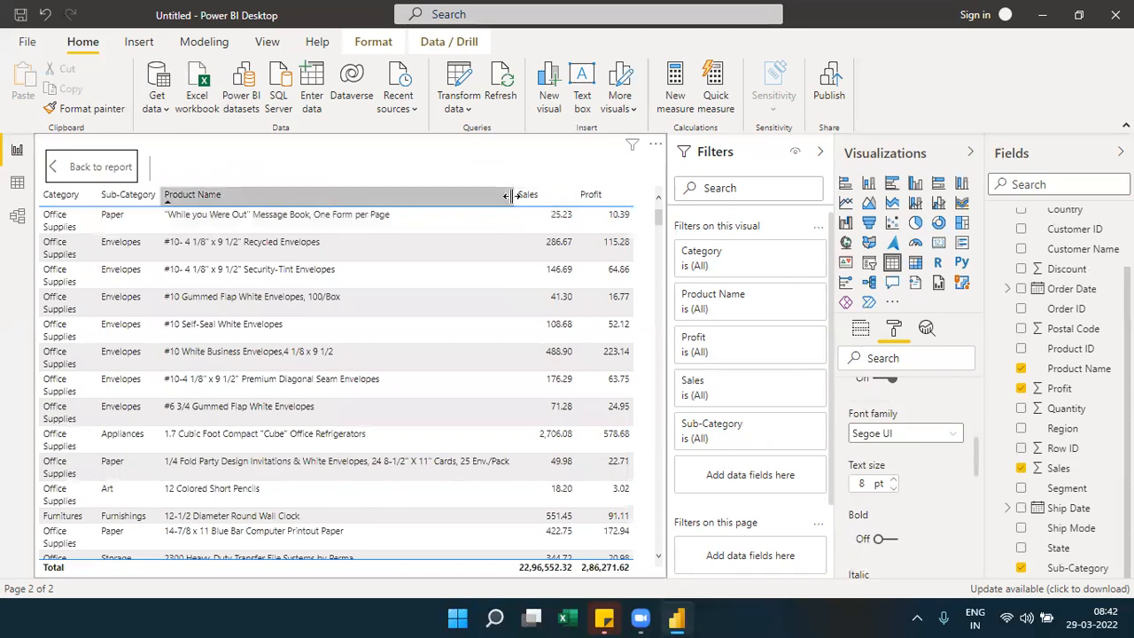
{"action": "left_click_drag", "start_coordinate": [510, 196], "coordinate": [416, 197]}
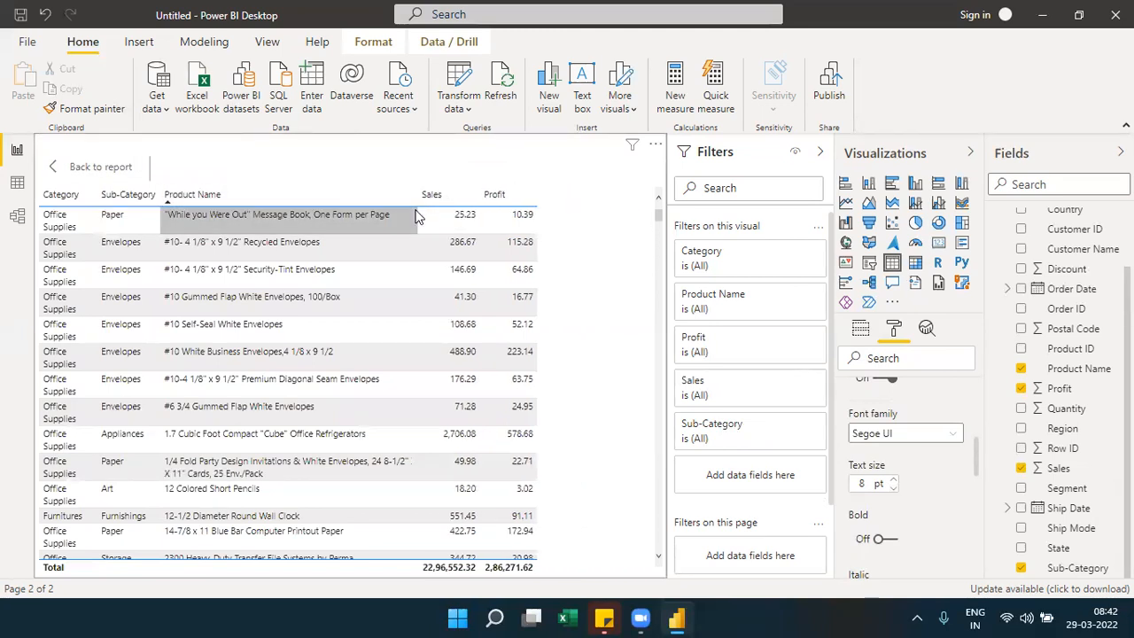
{"action": "left_click", "coordinate": [91, 173]}
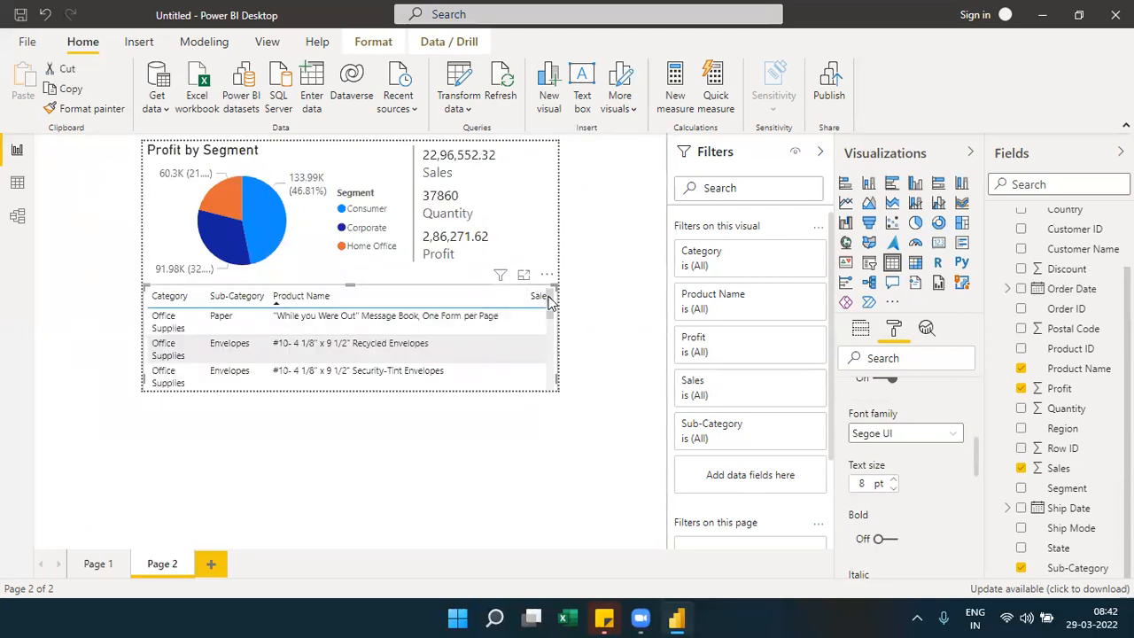
{"action": "left_click_drag", "start_coordinate": [523, 296], "coordinate": [420, 324]}
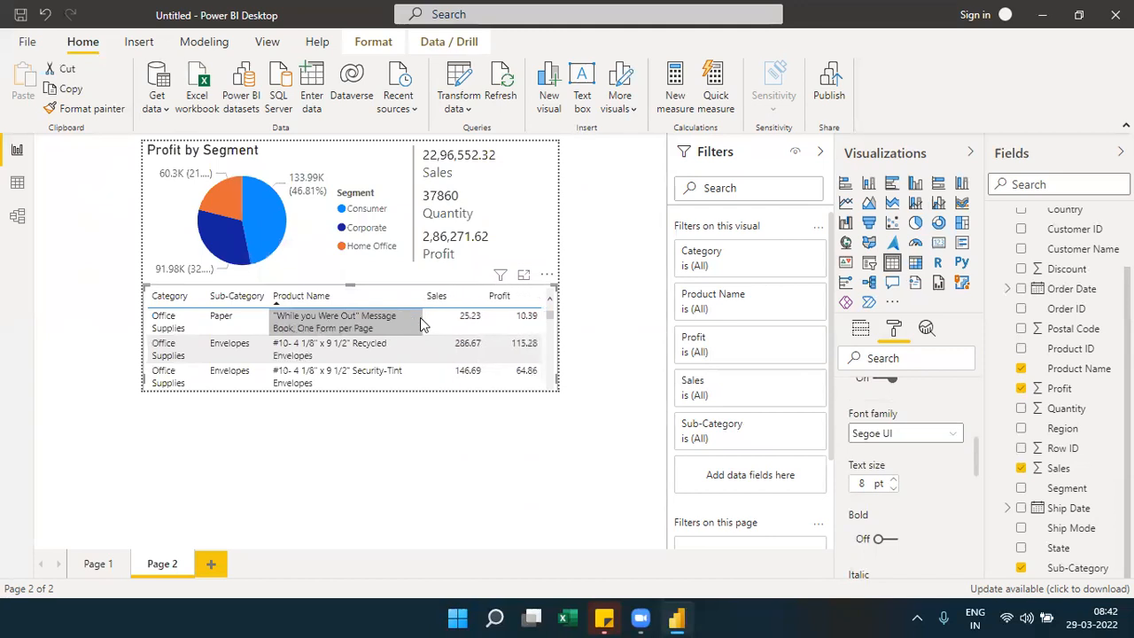
{"action": "left_click", "coordinate": [611, 336]}
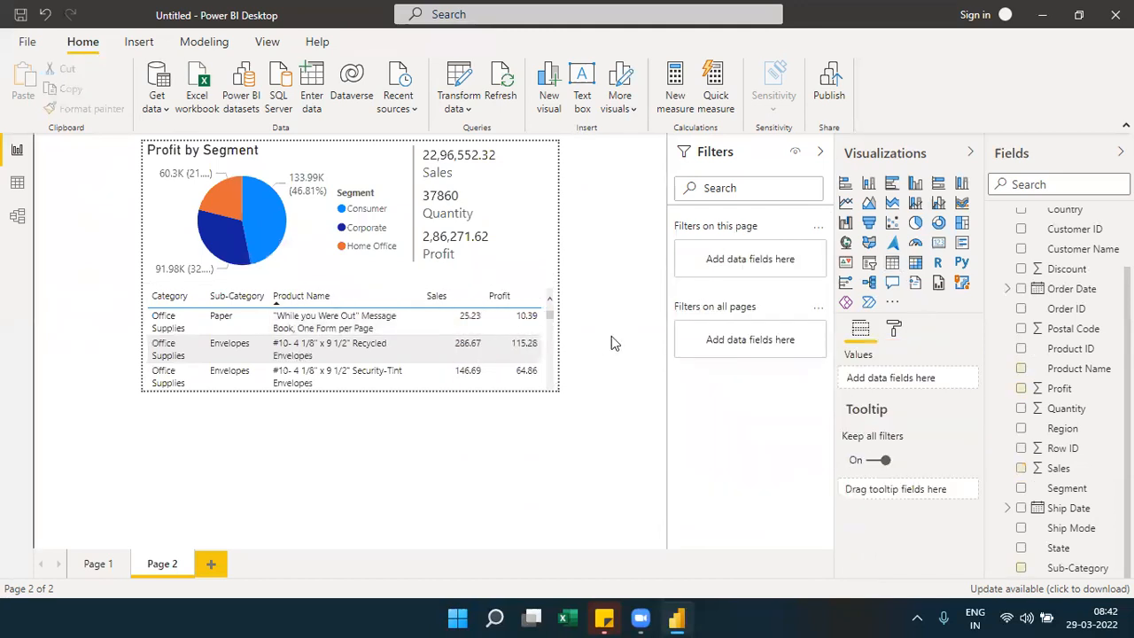
Step: Collapse the Fields and Visualizations panes and hide Page 2 of the report
{"action": "left_click", "coordinate": [1027, 162]}
{"action": "left_click", "coordinate": [1093, 152]}
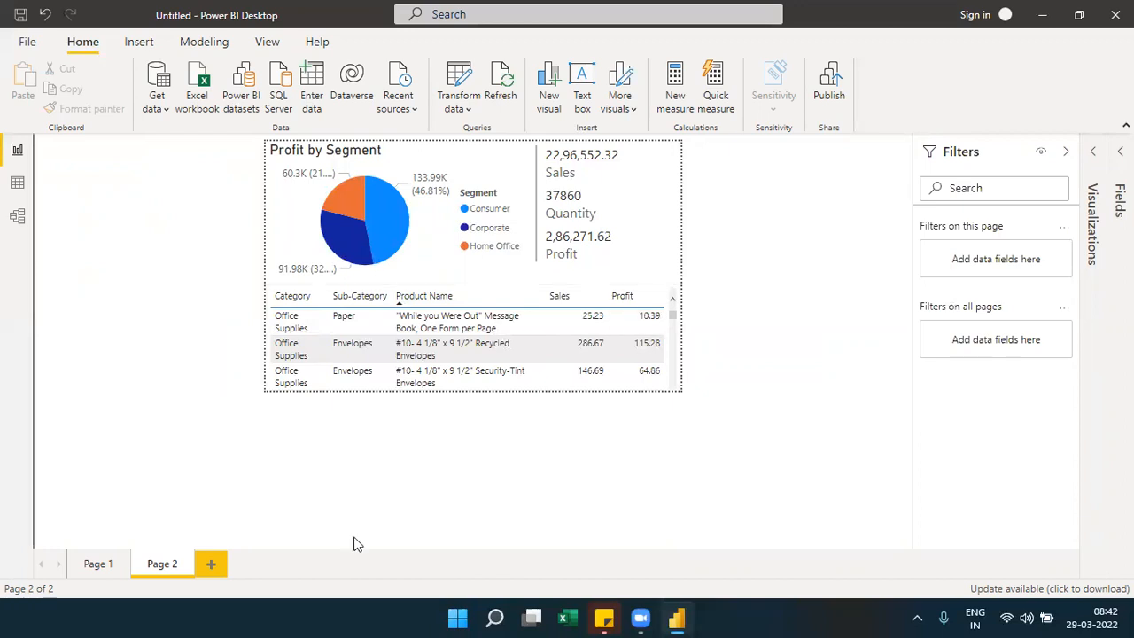
{"action": "right_click", "coordinate": [164, 567]}
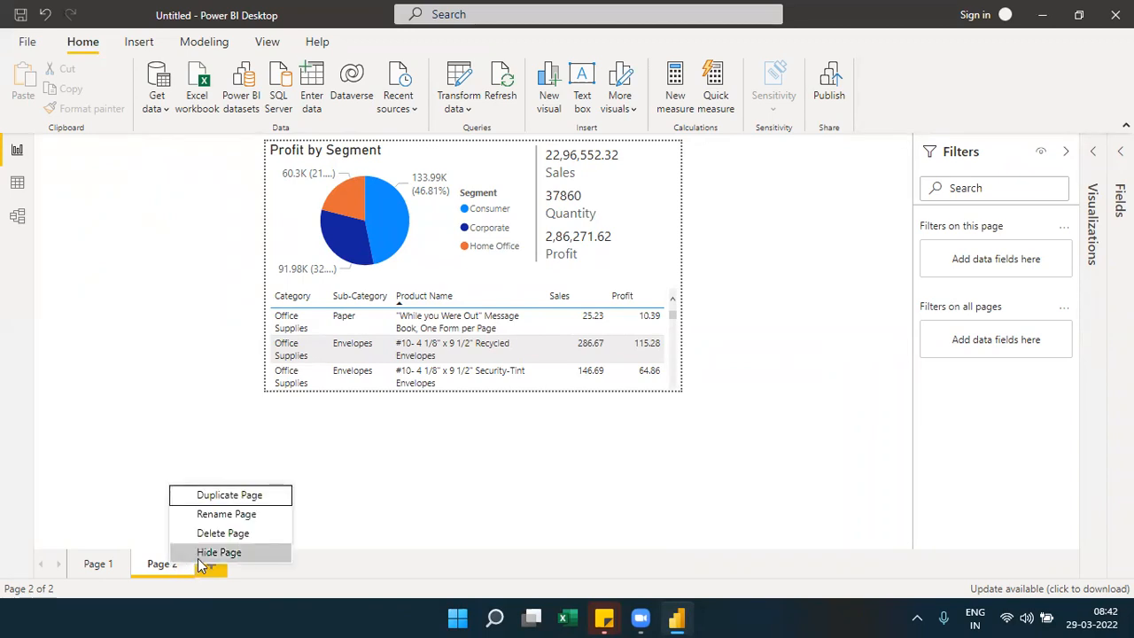
{"action": "left_click", "coordinate": [199, 556]}
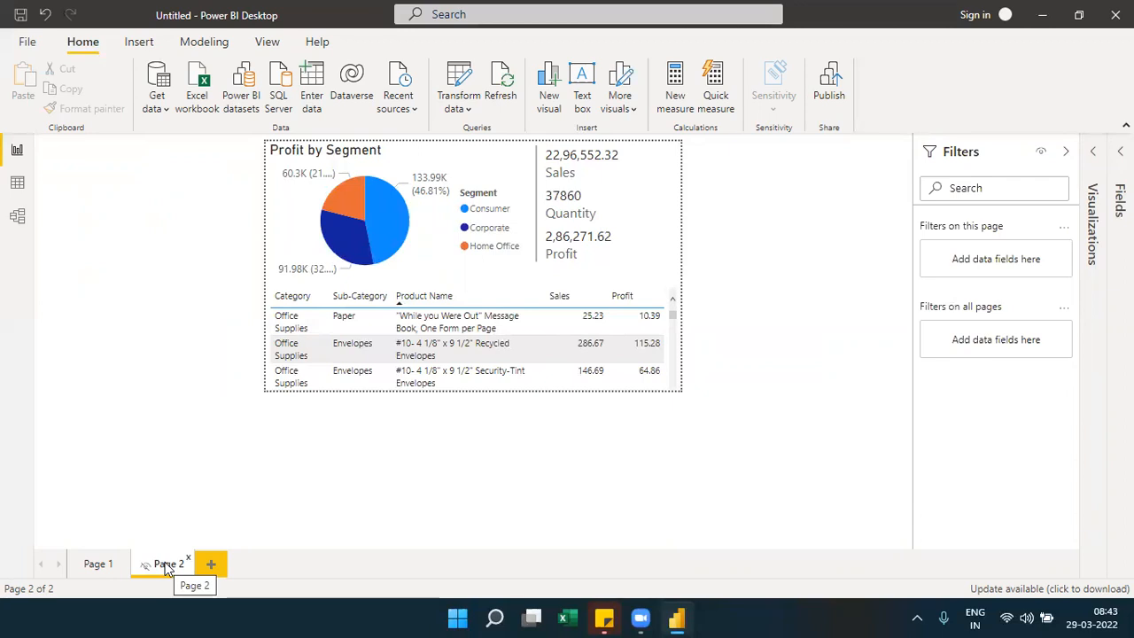
Step: Inspect the tooltip of the category pie chart on Page 1 and compare it with the Page 2 layout
{"action": "left_click", "coordinate": [96, 564]}
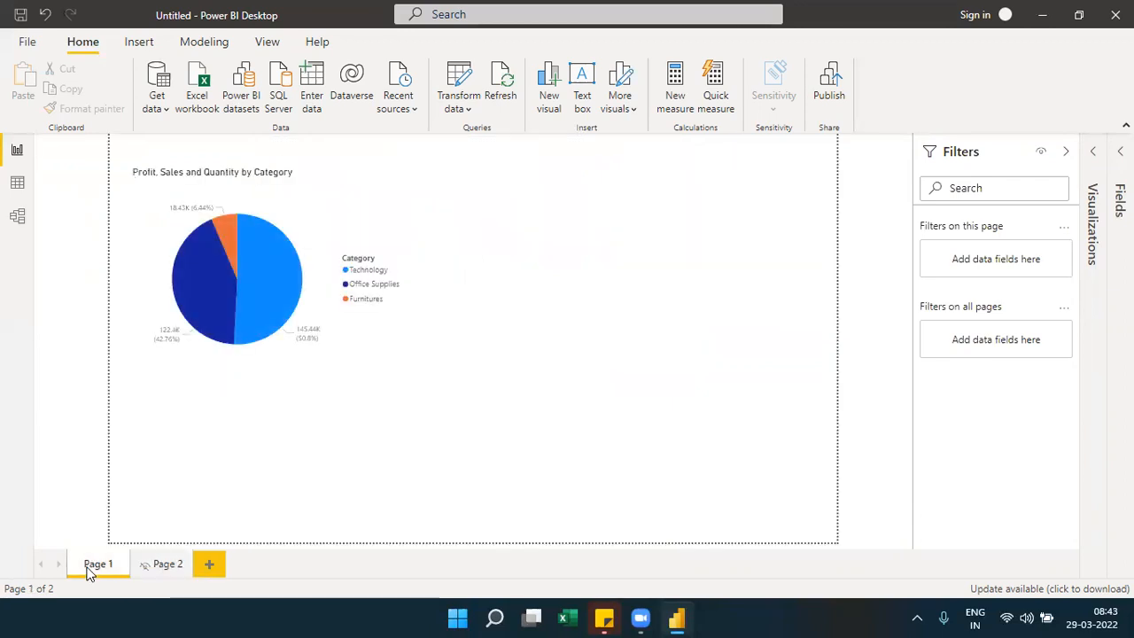
{"action": "mouse_move", "coordinate": [264, 267]}
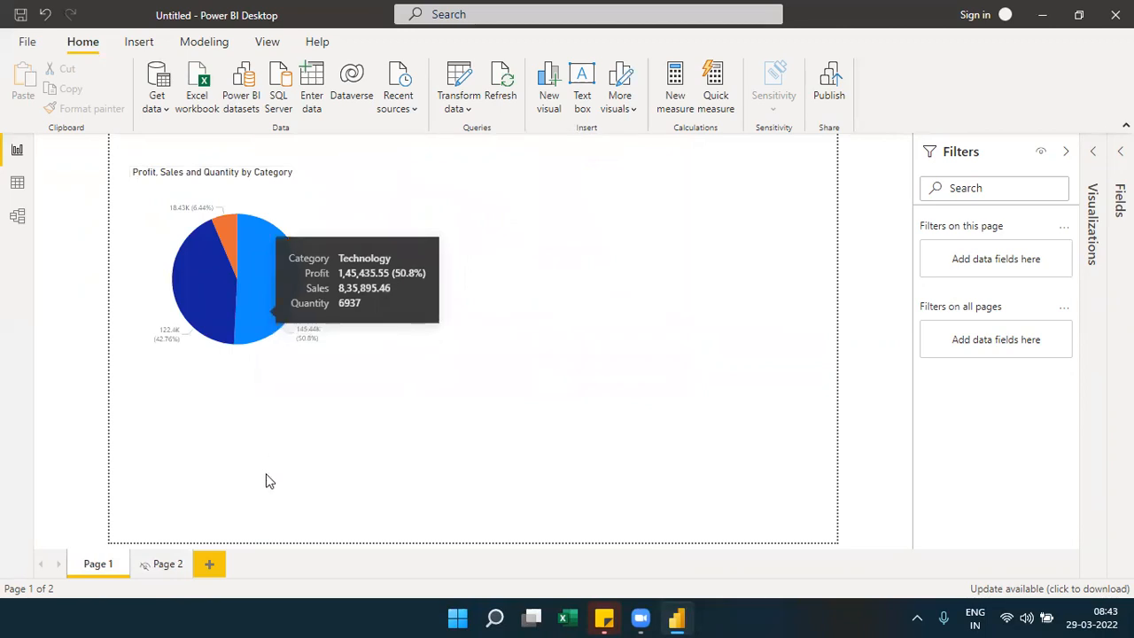
{"action": "left_click", "coordinate": [167, 565]}
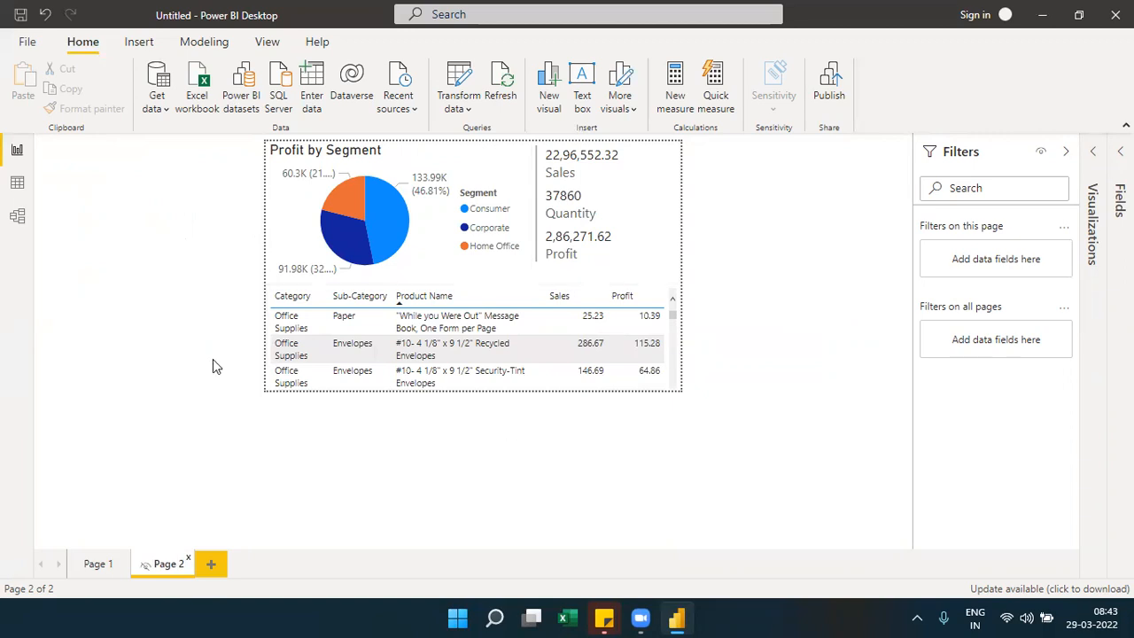
{"action": "left_click", "coordinate": [86, 568]}
{"action": "mouse_move", "coordinate": [259, 301]}
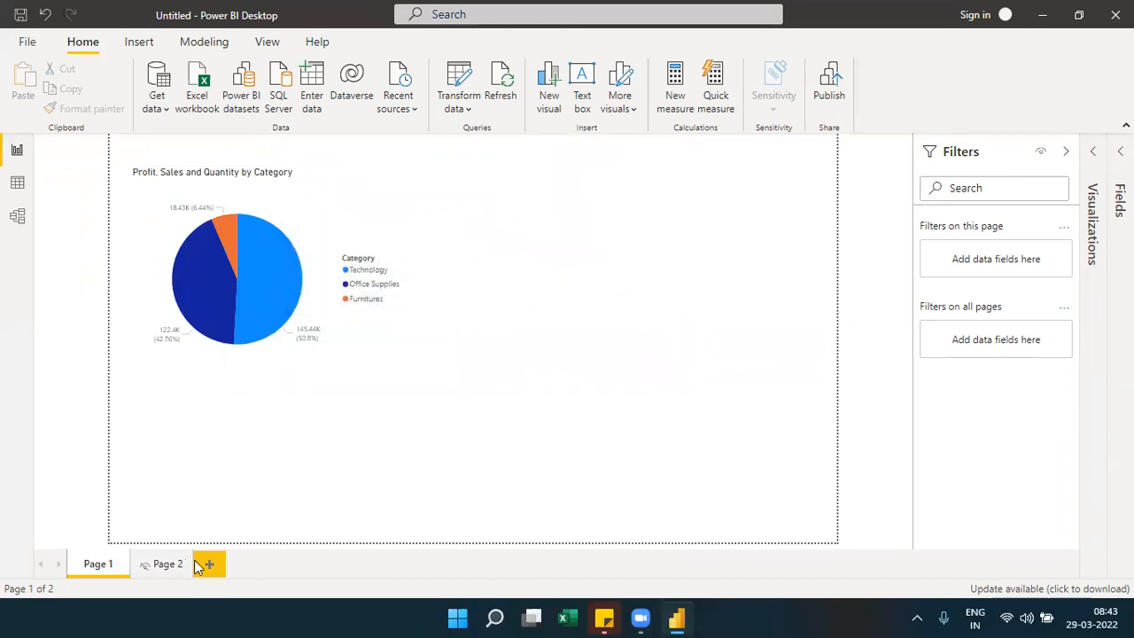
{"action": "mouse_move", "coordinate": [177, 184]}
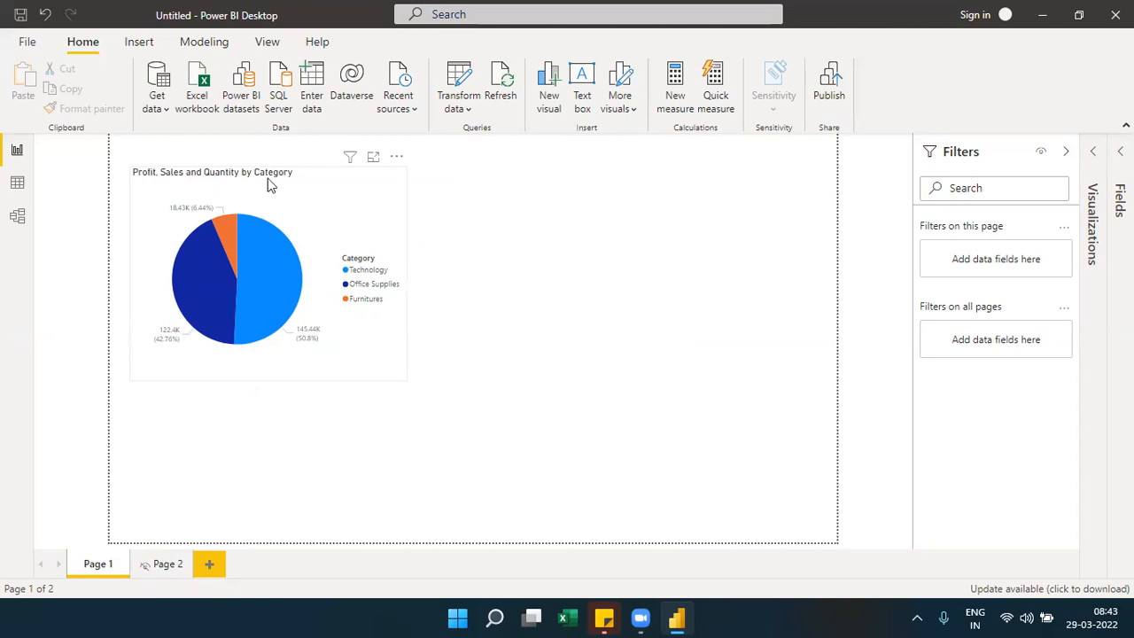
{"action": "left_click", "coordinate": [158, 564]}
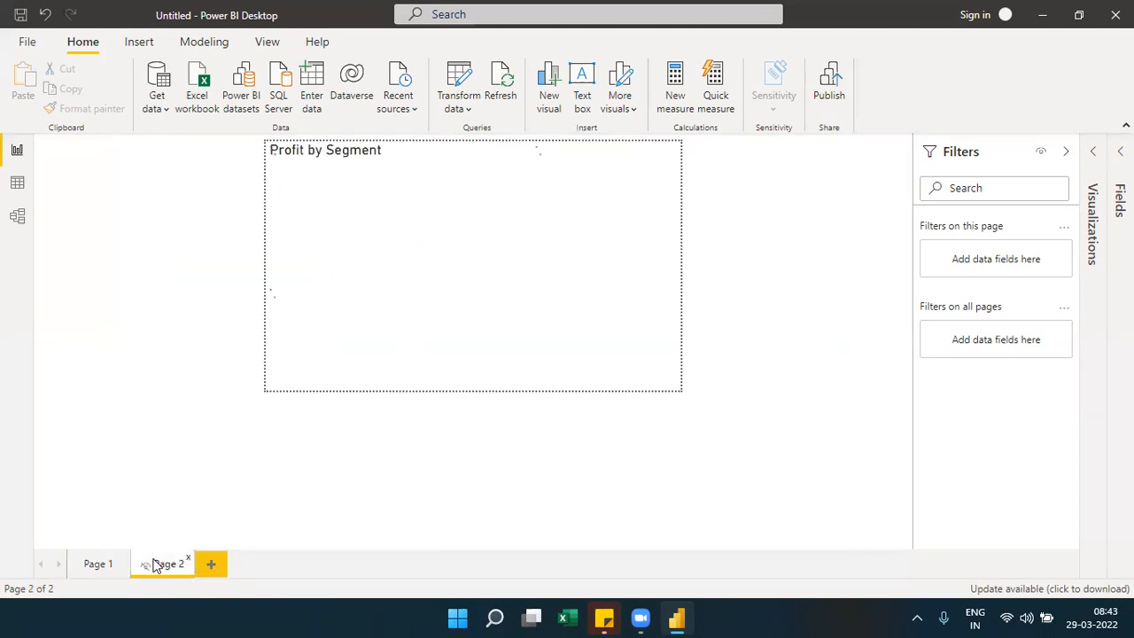
Step: Reopen the Visualizations and Fields panes and assign Page 2 as the report page tooltip of Page 1's category pie chart
{"action": "left_click", "coordinate": [1096, 151]}
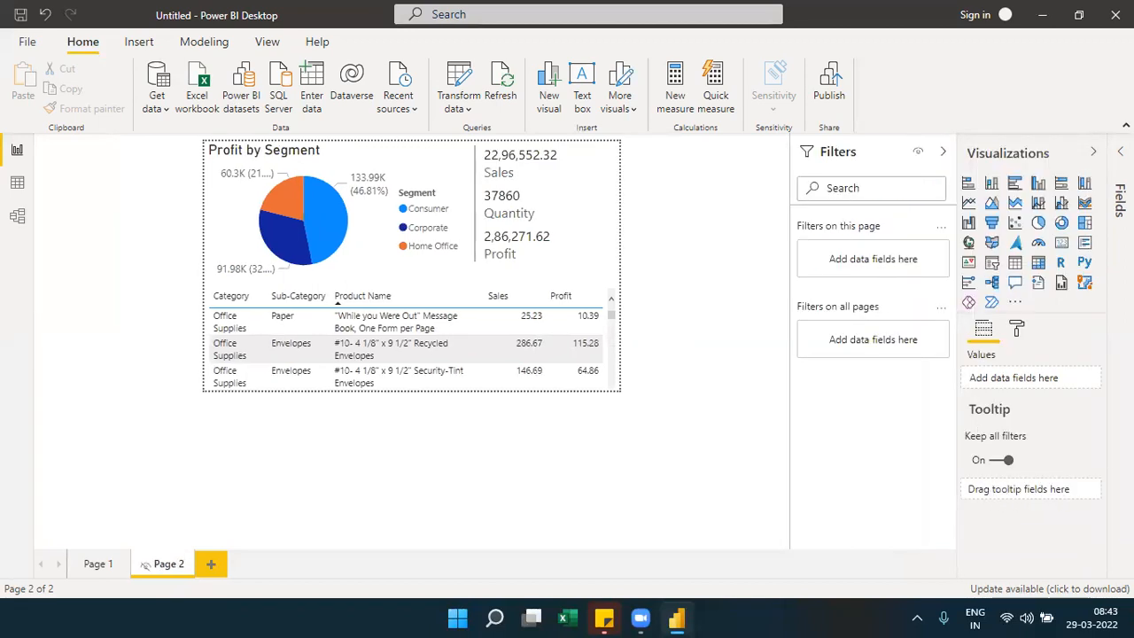
{"action": "left_click", "coordinate": [1121, 152]}
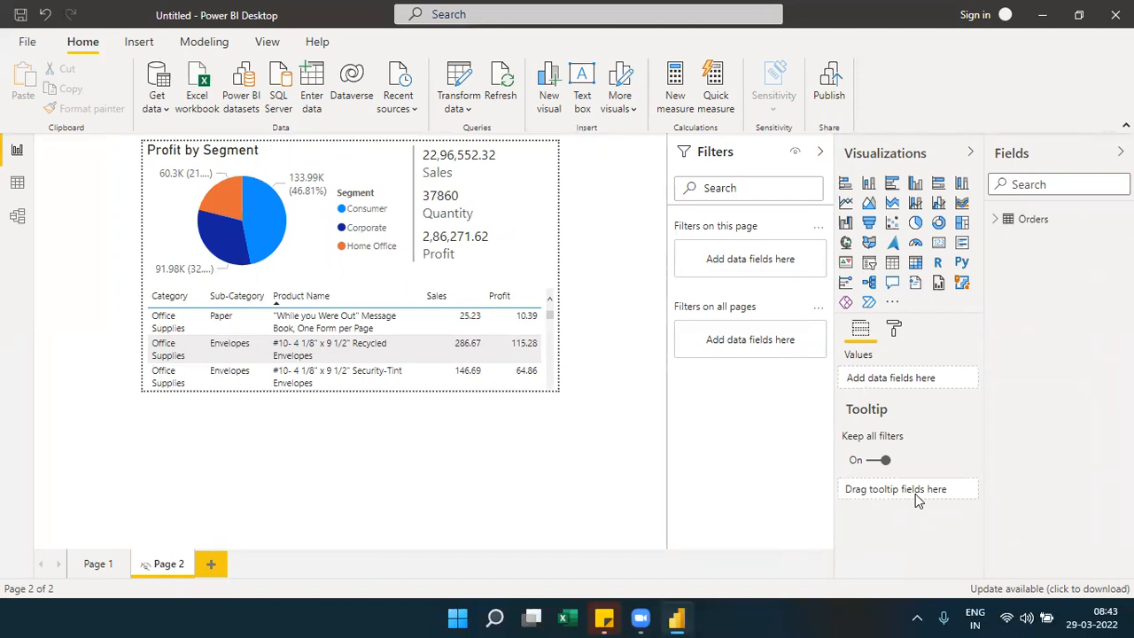
{"action": "left_click", "coordinate": [93, 564]}
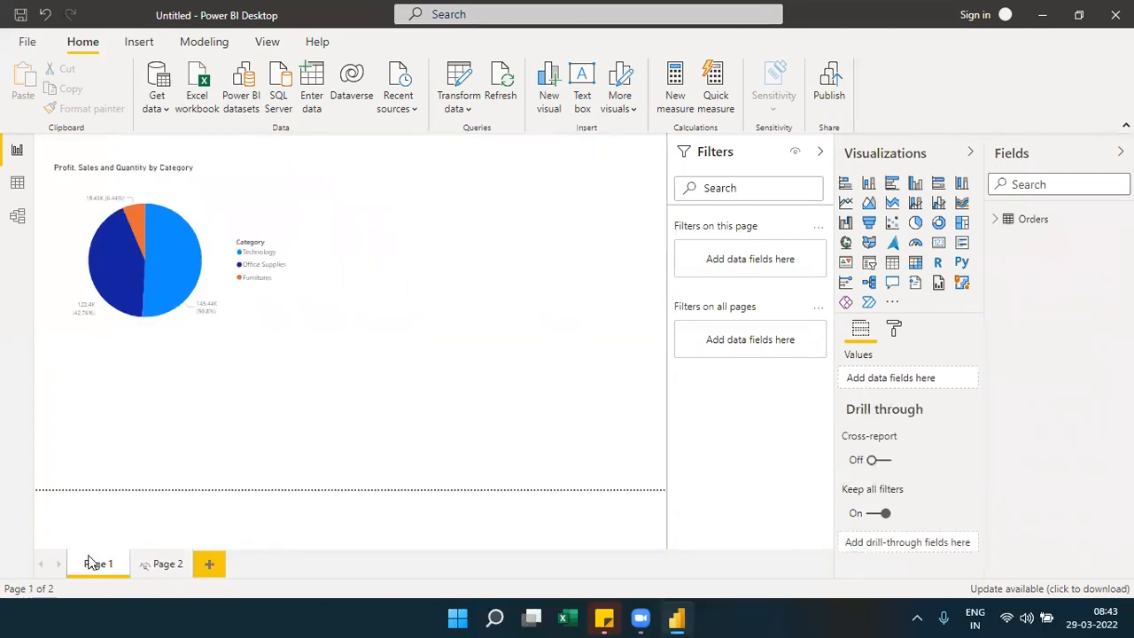
{"action": "left_click", "coordinate": [271, 213]}
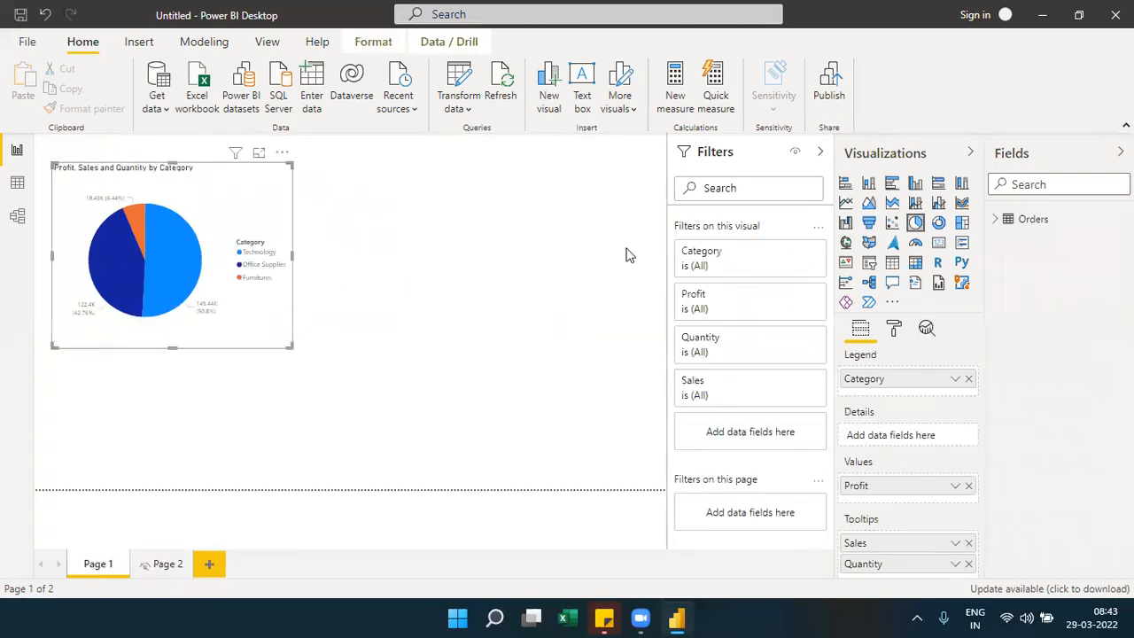
{"action": "left_click", "coordinate": [894, 329]}
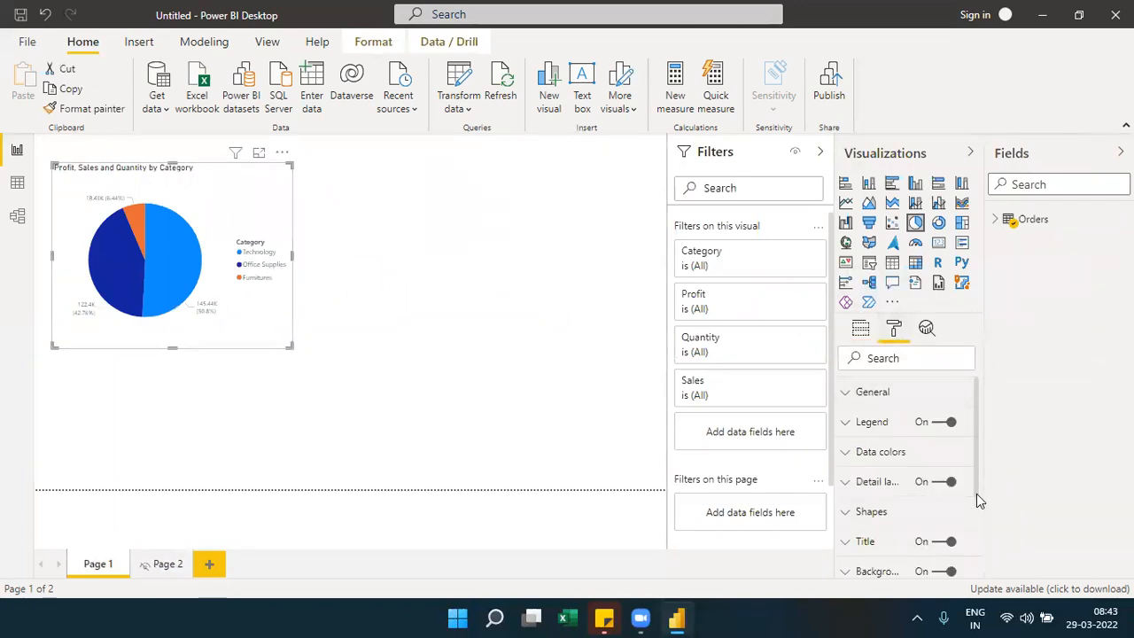
{"action": "scroll", "coordinate": [978, 501], "scroll_direction": "down", "scroll_amount": 5}
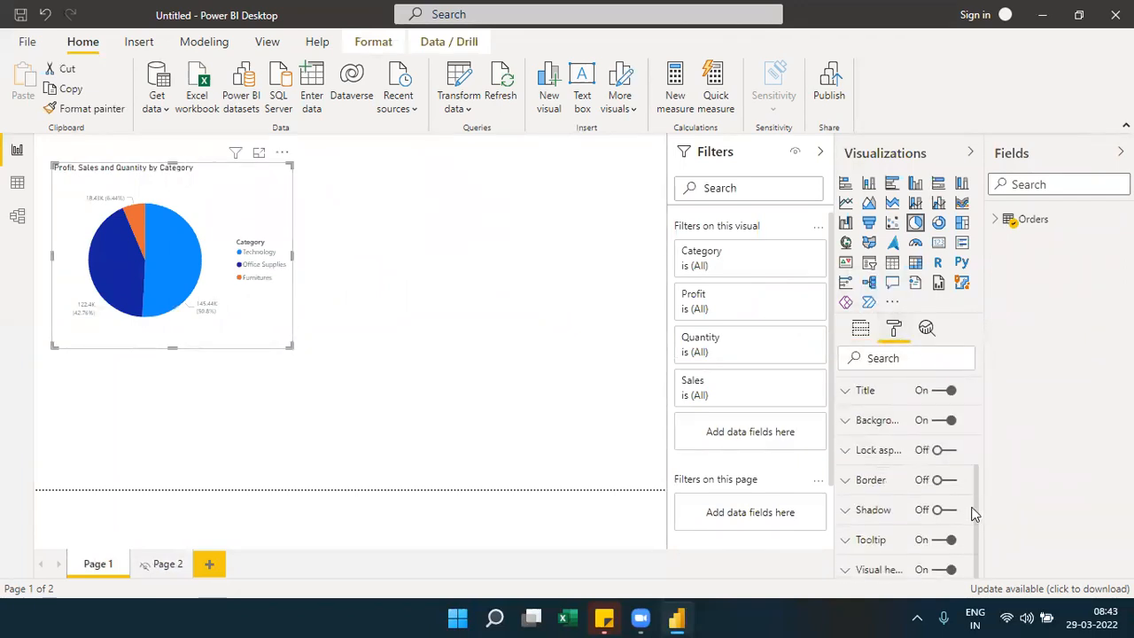
{"action": "left_click", "coordinate": [857, 548]}
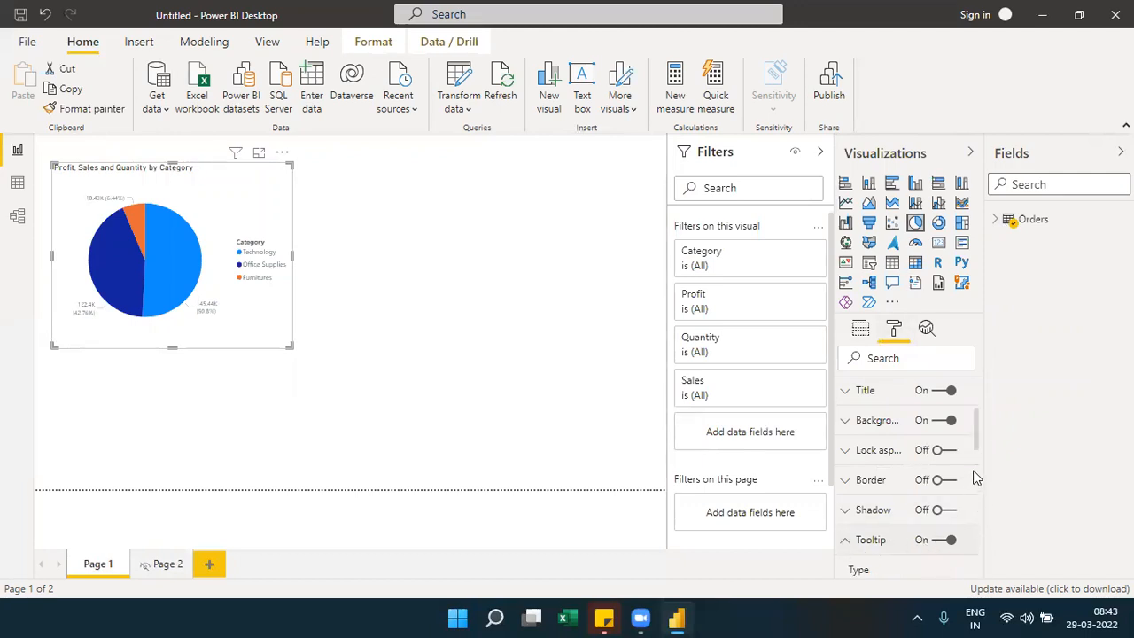
{"action": "scroll", "coordinate": [975, 478], "scroll_direction": "down", "scroll_amount": 2}
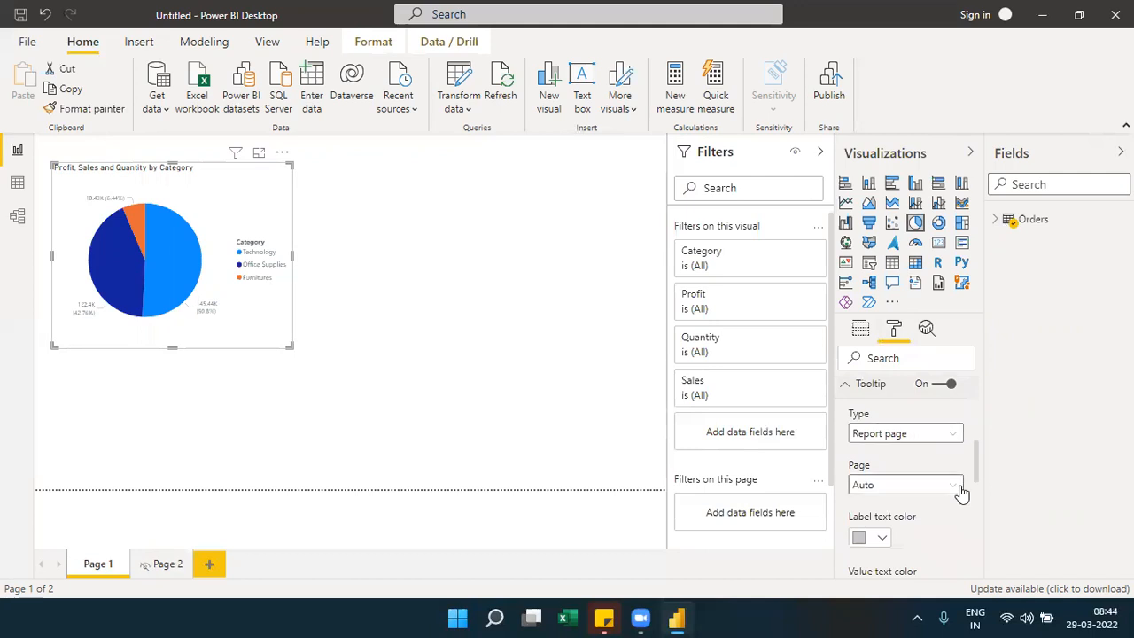
{"action": "left_click", "coordinate": [960, 492]}
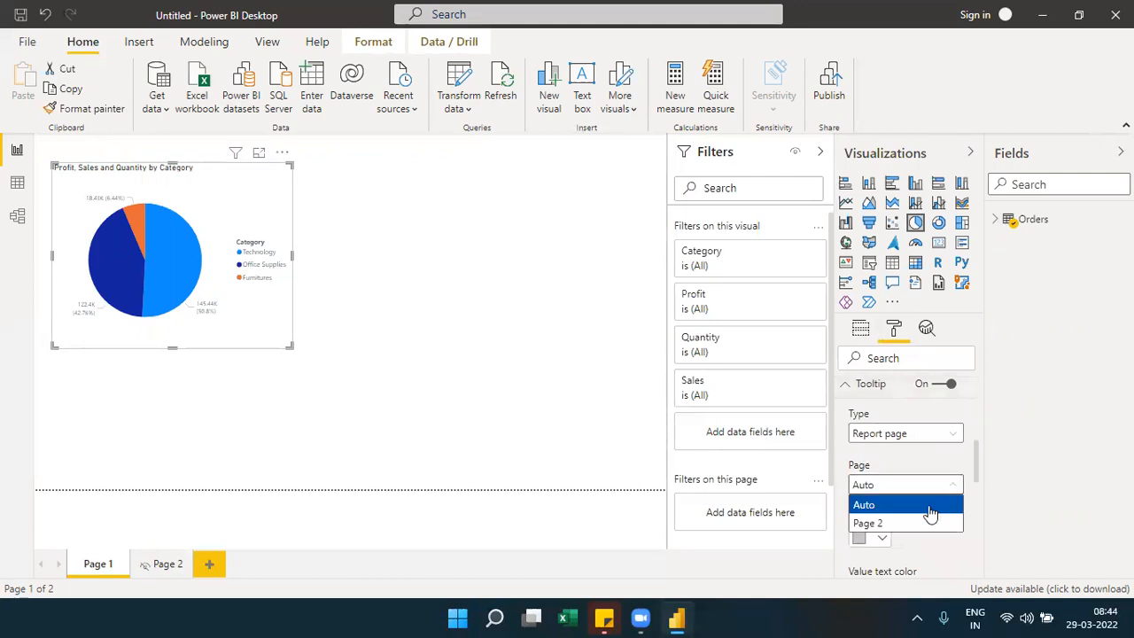
{"action": "left_click", "coordinate": [922, 522]}
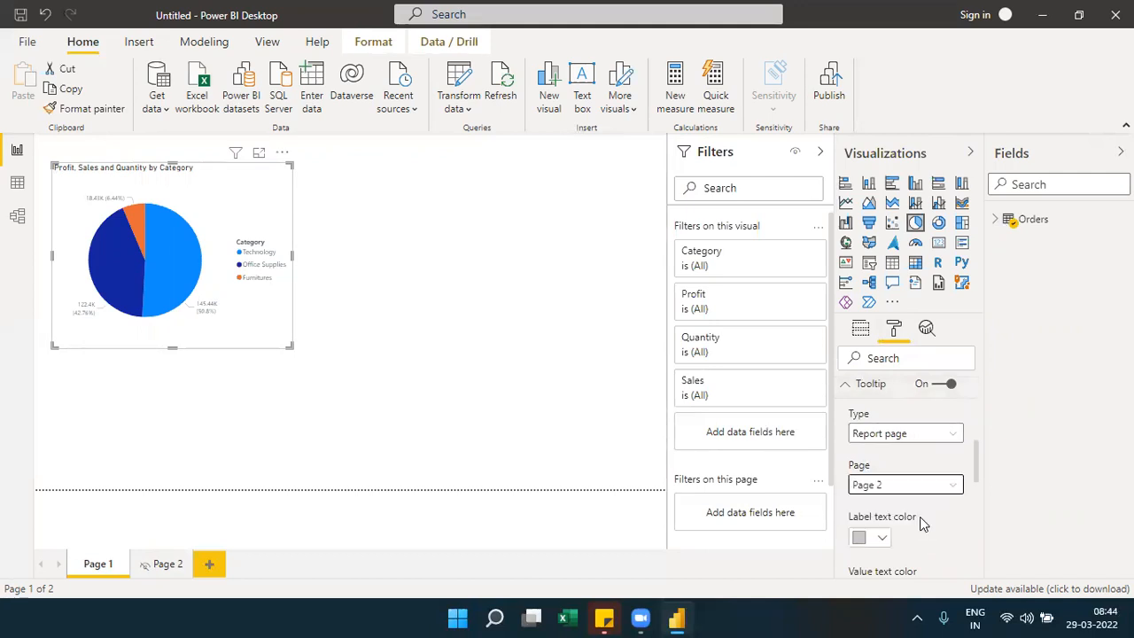
Step: Try the Default tooltip type on the category pie chart, return it to Report page with Page 2, and deselect the chart
{"action": "left_click", "coordinate": [960, 434]}
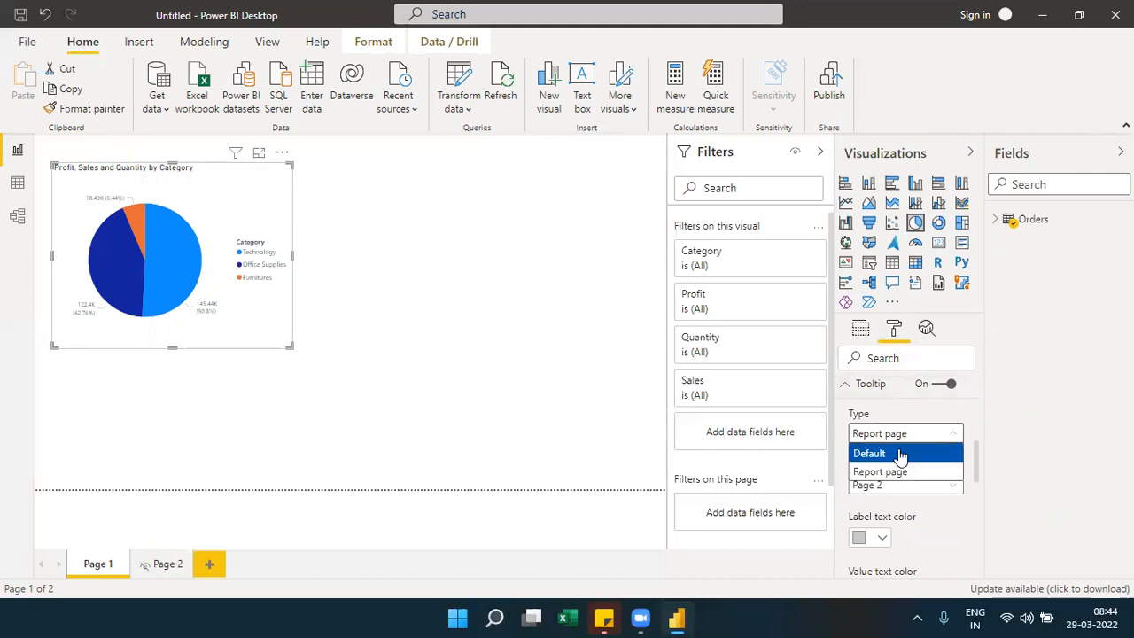
{"action": "left_click", "coordinate": [899, 453]}
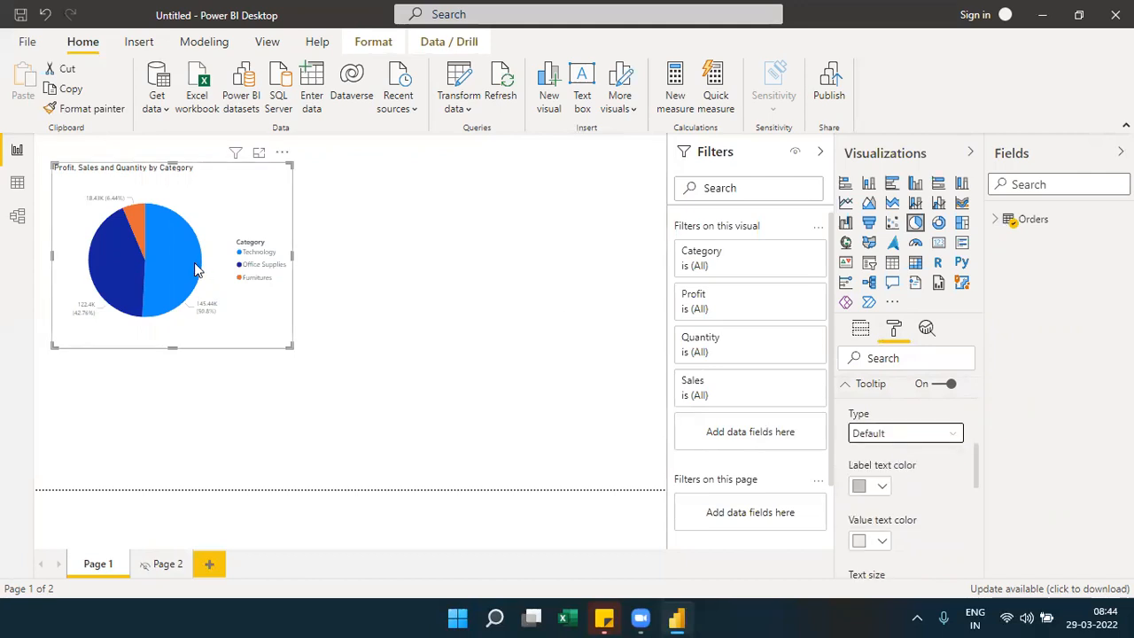
{"action": "left_click", "coordinate": [923, 439]}
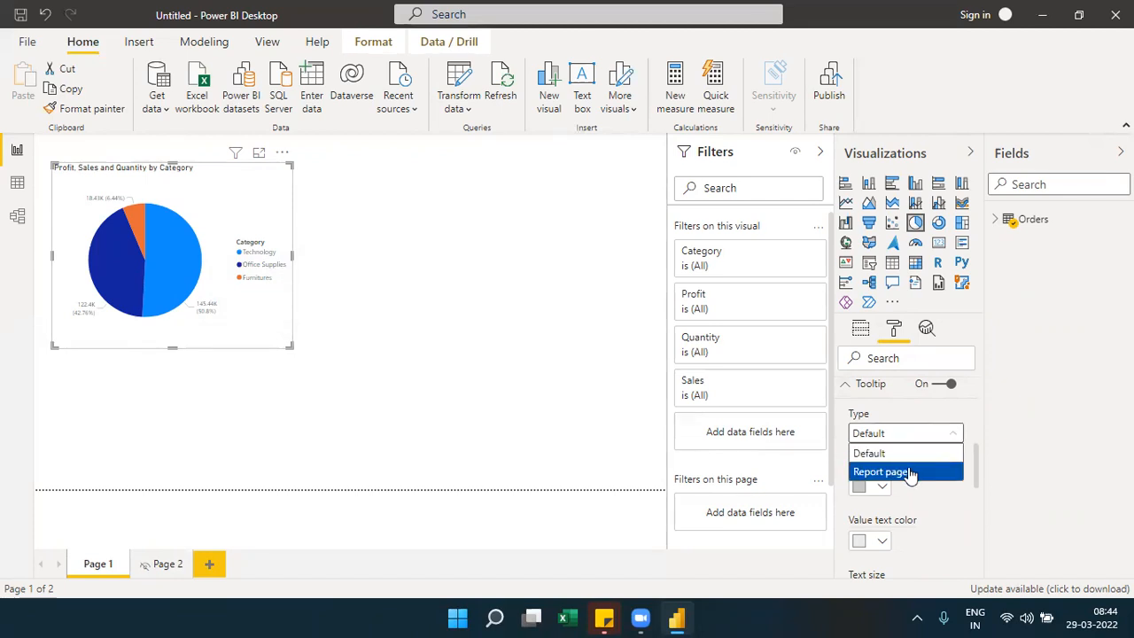
{"action": "left_click", "coordinate": [907, 472]}
{"action": "left_click", "coordinate": [946, 490]}
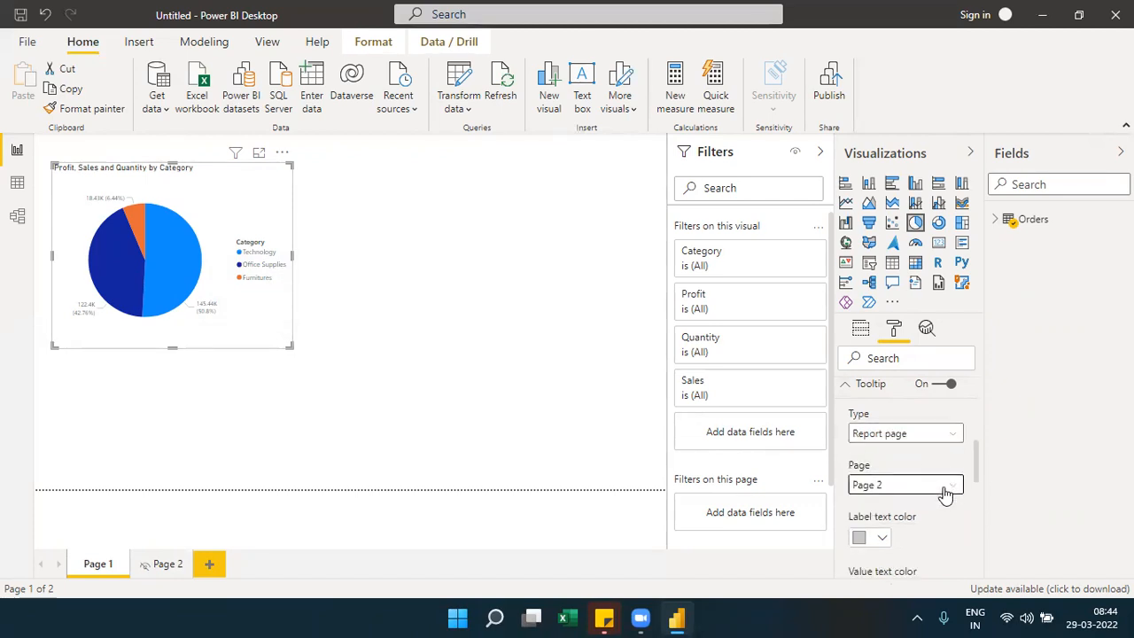
{"action": "left_click", "coordinate": [896, 523]}
{"action": "left_click", "coordinate": [399, 360]}
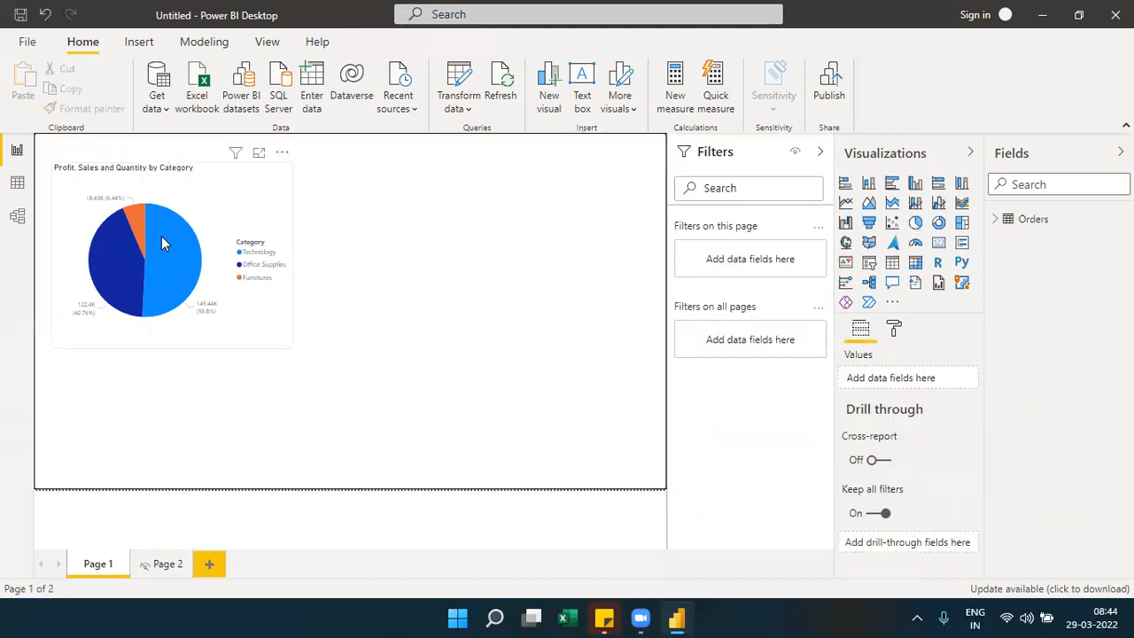
Step: Collapse the Visualizations and Filters panes and inspect the report page tooltip on each slice of Page 1's category pie chart
{"action": "mouse_move", "coordinate": [162, 242]}
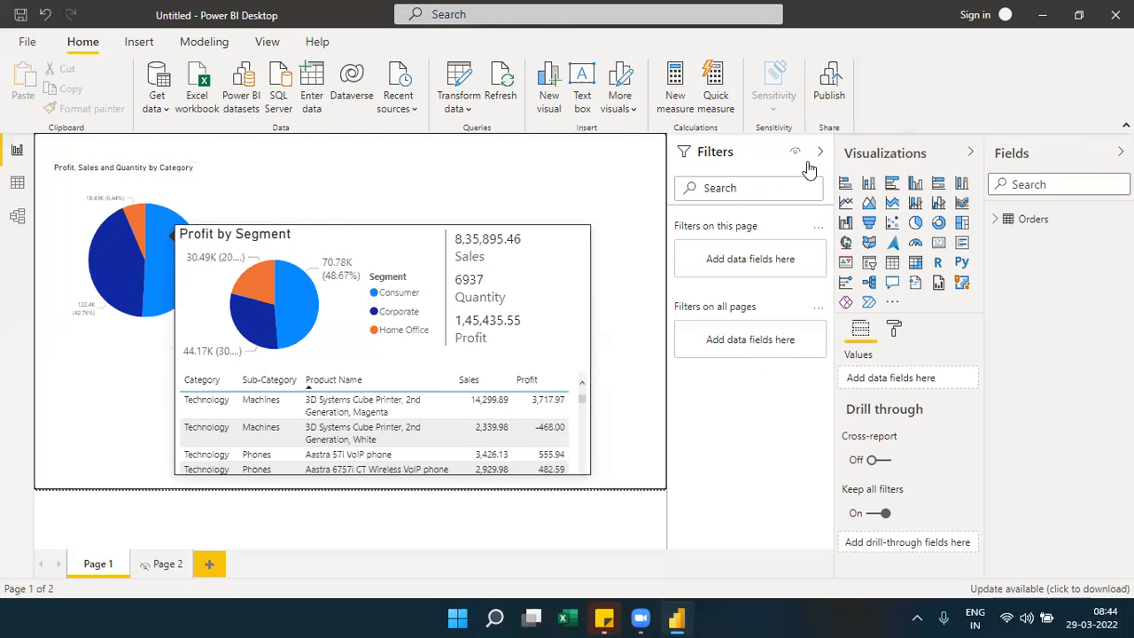
{"action": "left_click", "coordinate": [970, 152]}
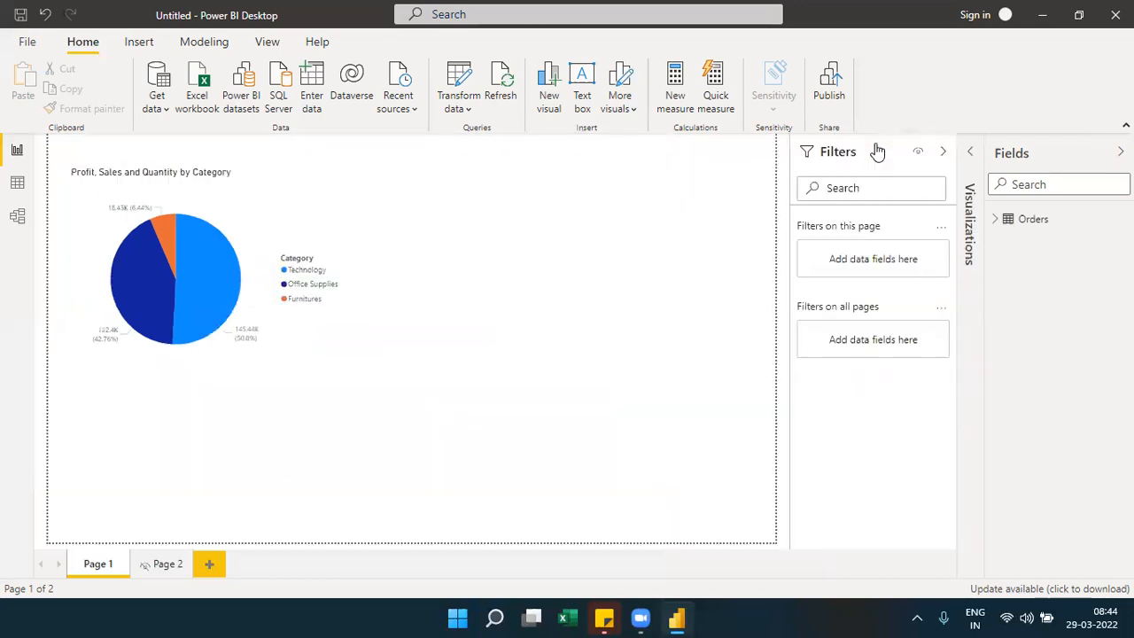
{"action": "left_click", "coordinate": [820, 163]}
{"action": "mouse_move", "coordinate": [265, 282]}
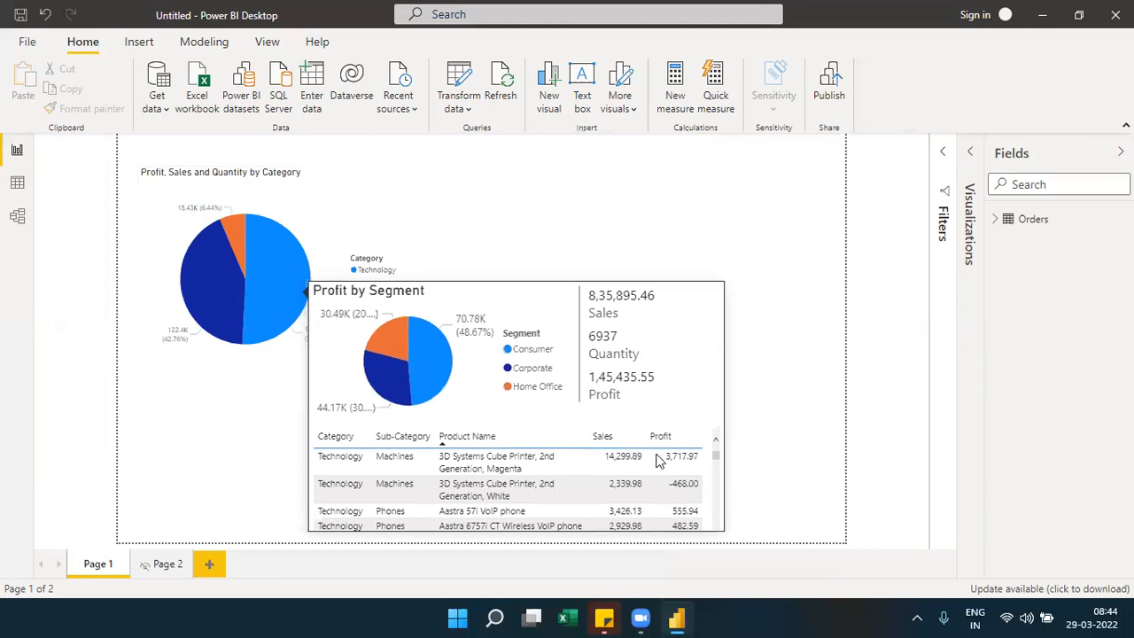
{"action": "mouse_move", "coordinate": [207, 282]}
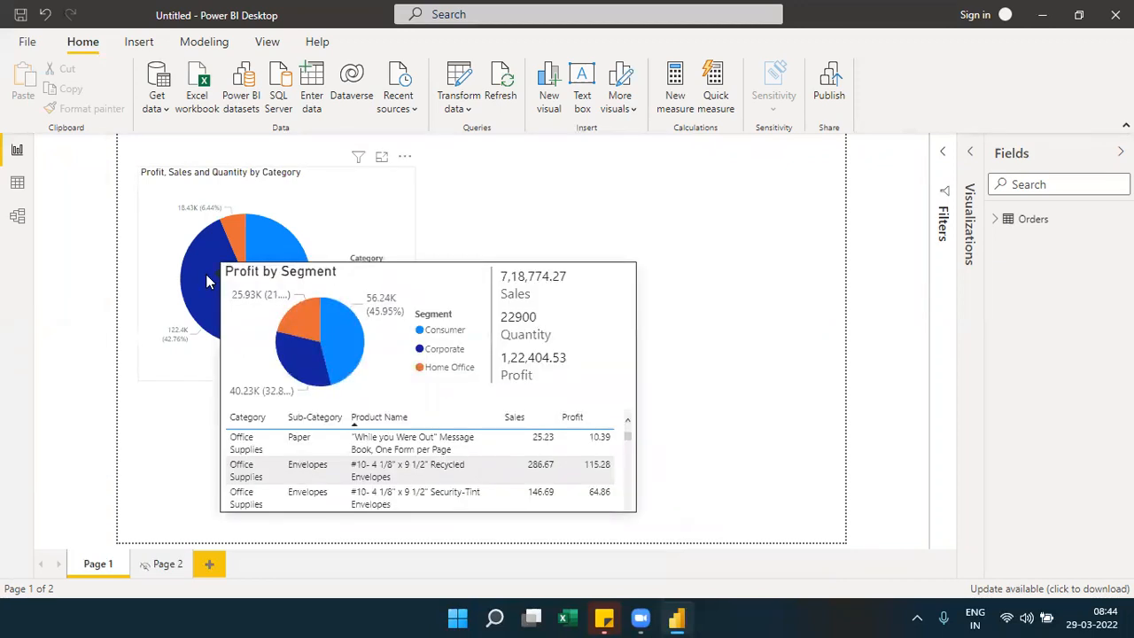
{"action": "mouse_move", "coordinate": [236, 230]}
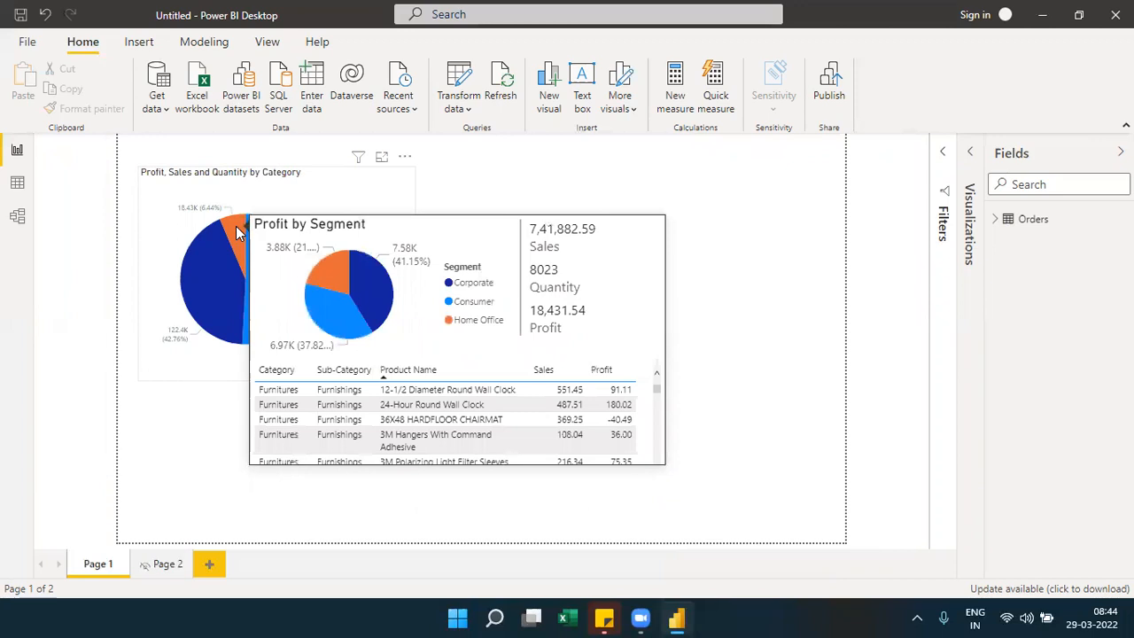
Step: Reopen the Visualizations and Filters panes and add the Orders Category field to Page 2's tooltip fields
{"action": "left_click", "coordinate": [968, 164]}
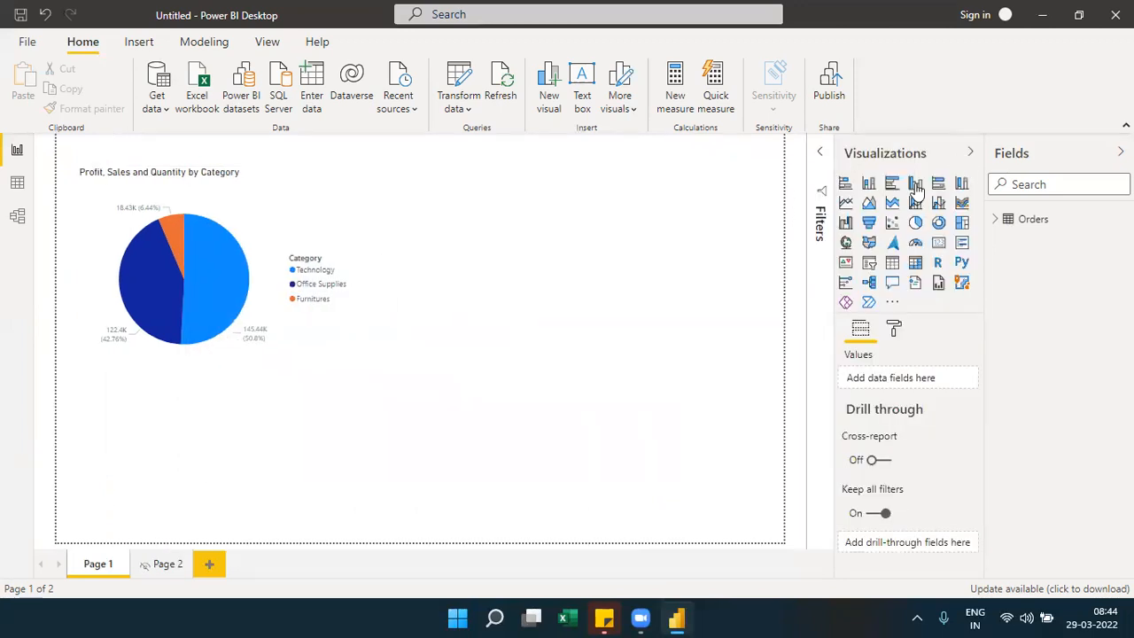
{"action": "left_click", "coordinate": [819, 161]}
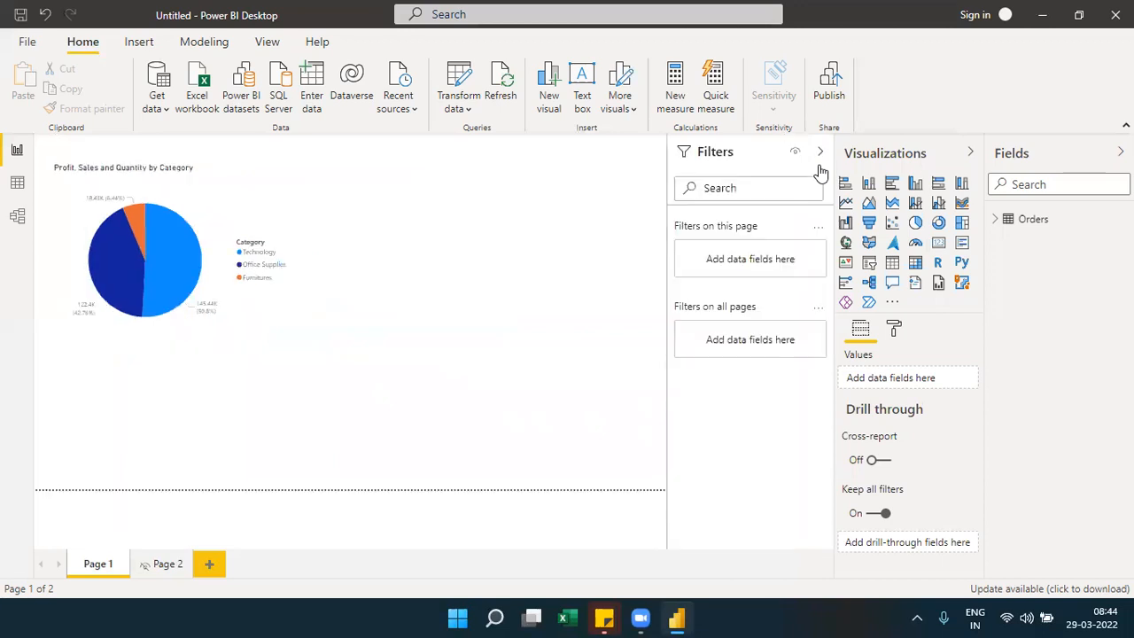
{"action": "left_click", "coordinate": [166, 561]}
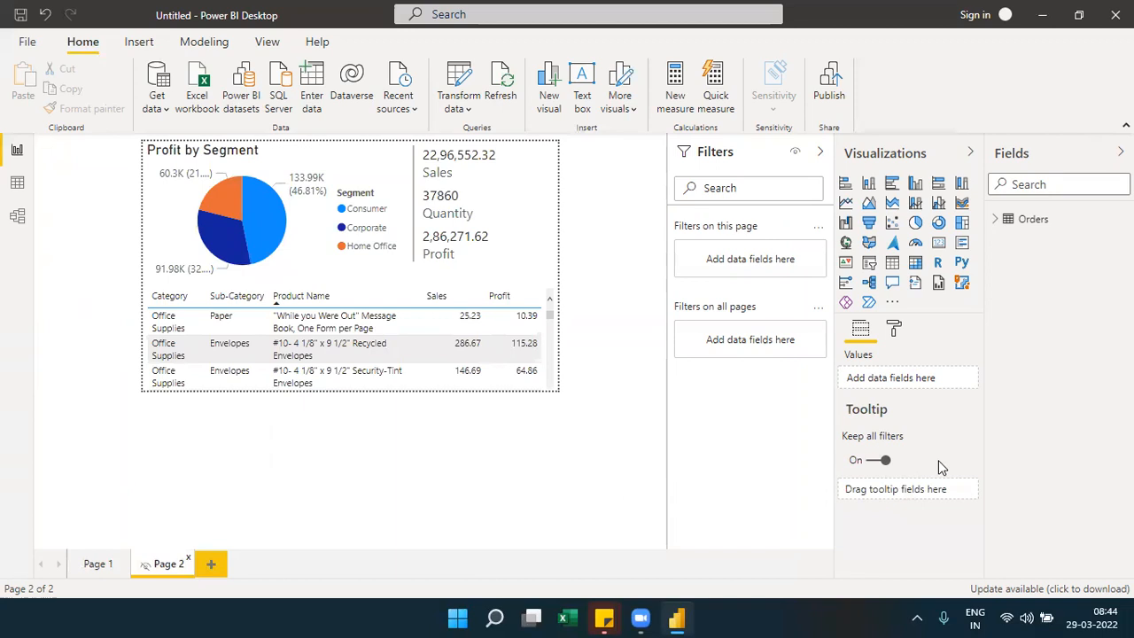
{"action": "left_click", "coordinate": [994, 221]}
{"action": "left_click_drag", "start_coordinate": [1068, 243], "coordinate": [922, 493]}
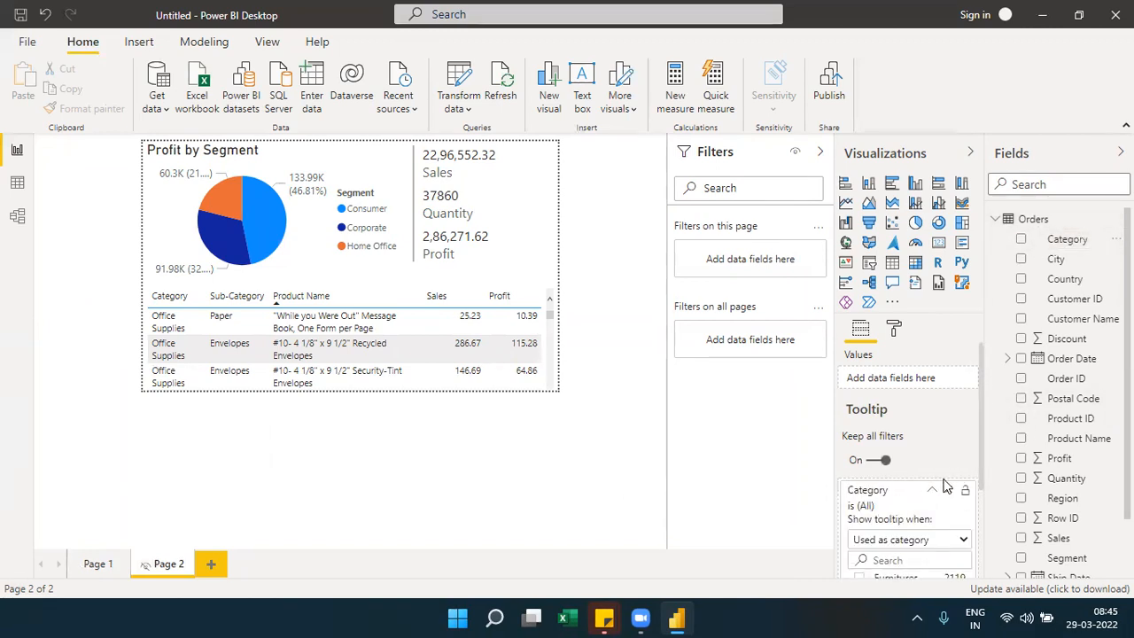
{"action": "left_click_drag", "start_coordinate": [979, 457], "coordinate": [982, 495]}
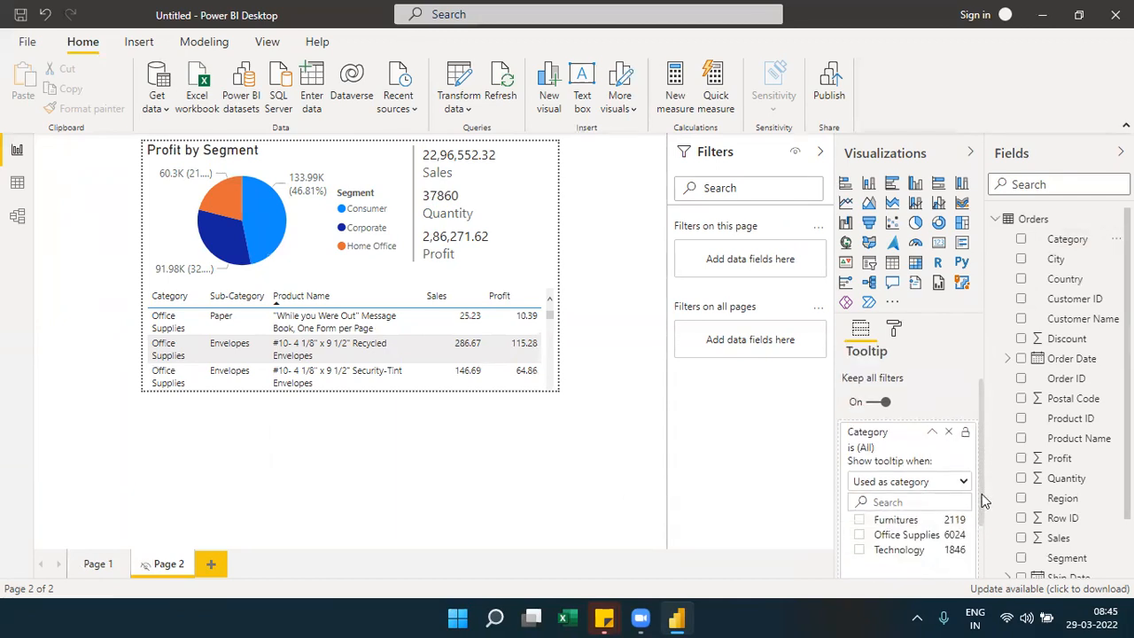
Step: Collapse the Fields pane and, on Page 1, check the category pie chart's slice tooltips and its assigned tooltip fields
{"action": "left_click", "coordinate": [1042, 168]}
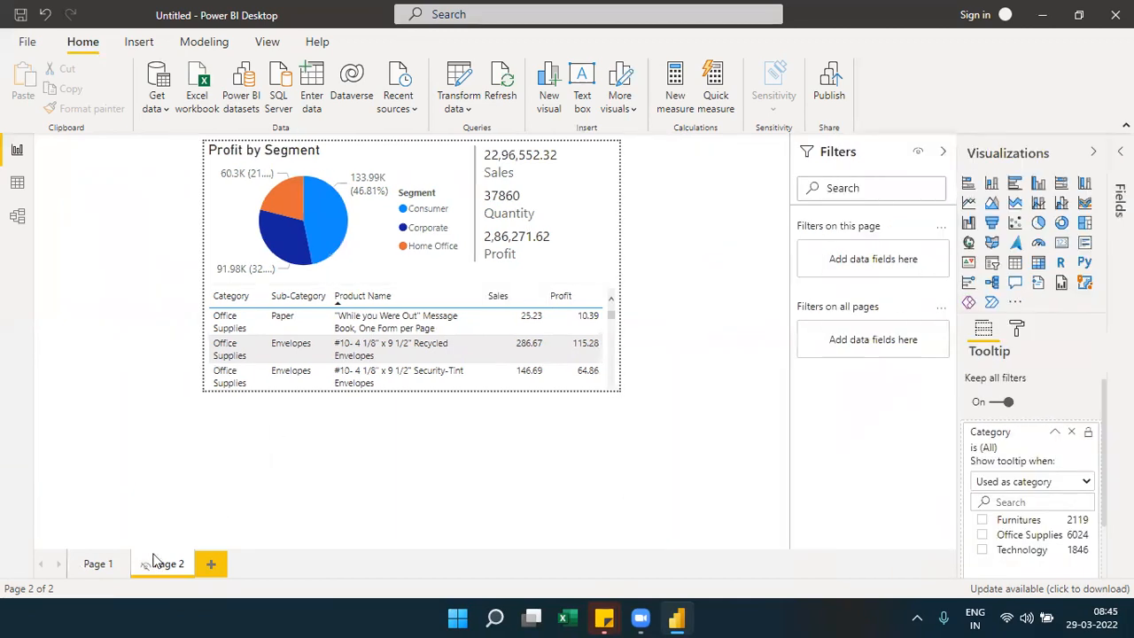
{"action": "left_click", "coordinate": [99, 567]}
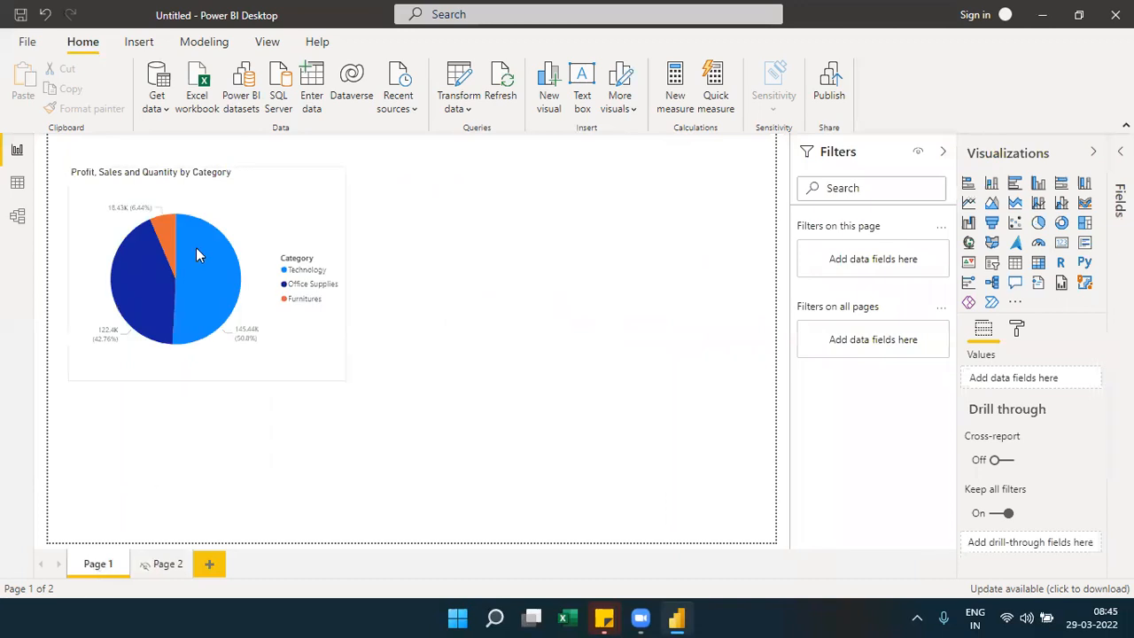
{"action": "mouse_move", "coordinate": [207, 241]}
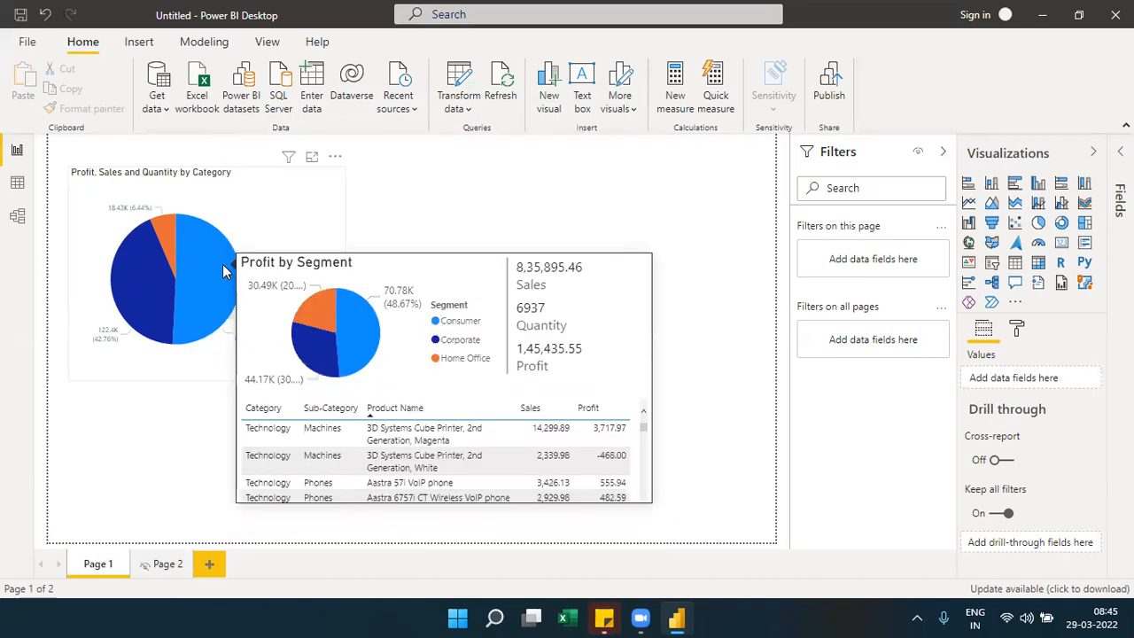
{"action": "left_click", "coordinate": [297, 223]}
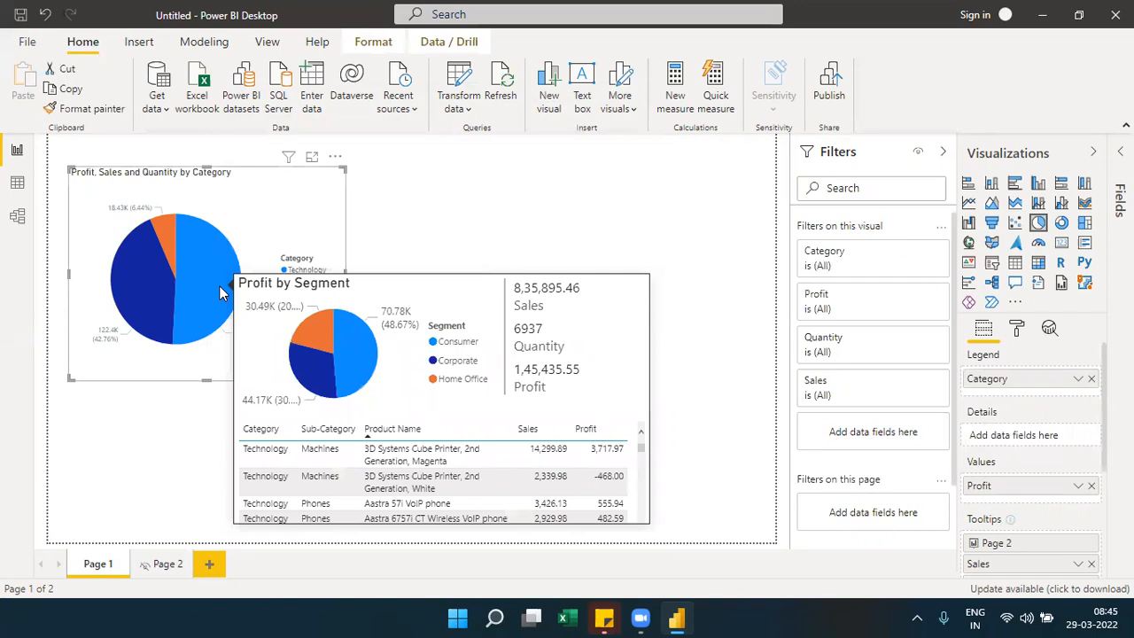
{"action": "mouse_move", "coordinate": [140, 300]}
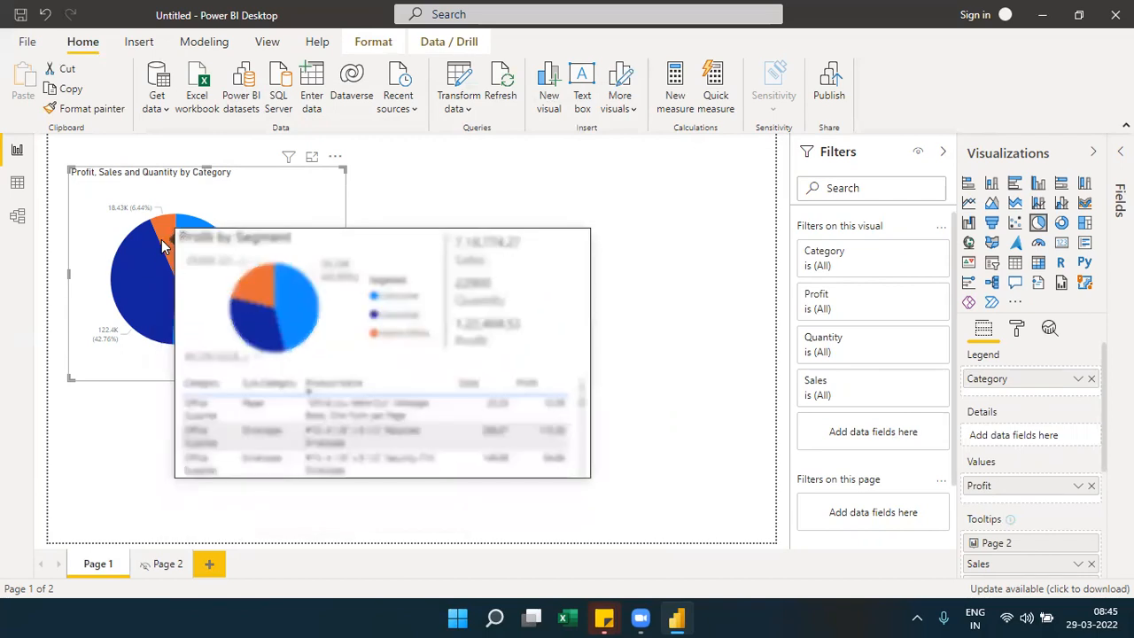
{"action": "mouse_move", "coordinate": [165, 231]}
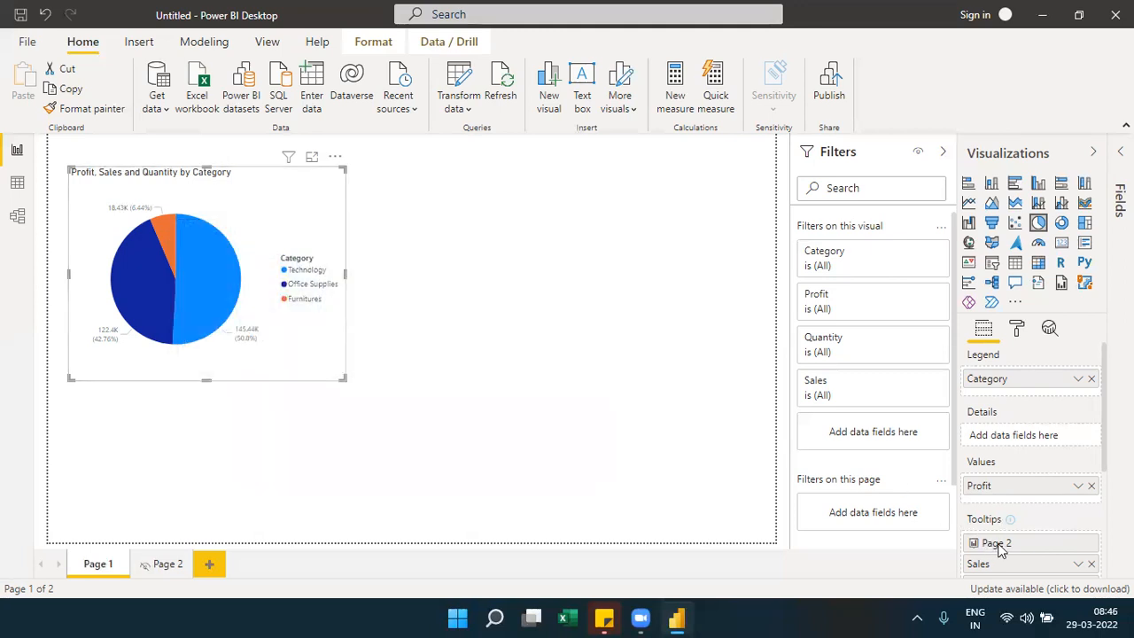
{"action": "scroll", "coordinate": [1019, 479], "scroll_direction": "down", "scroll_amount": 3}
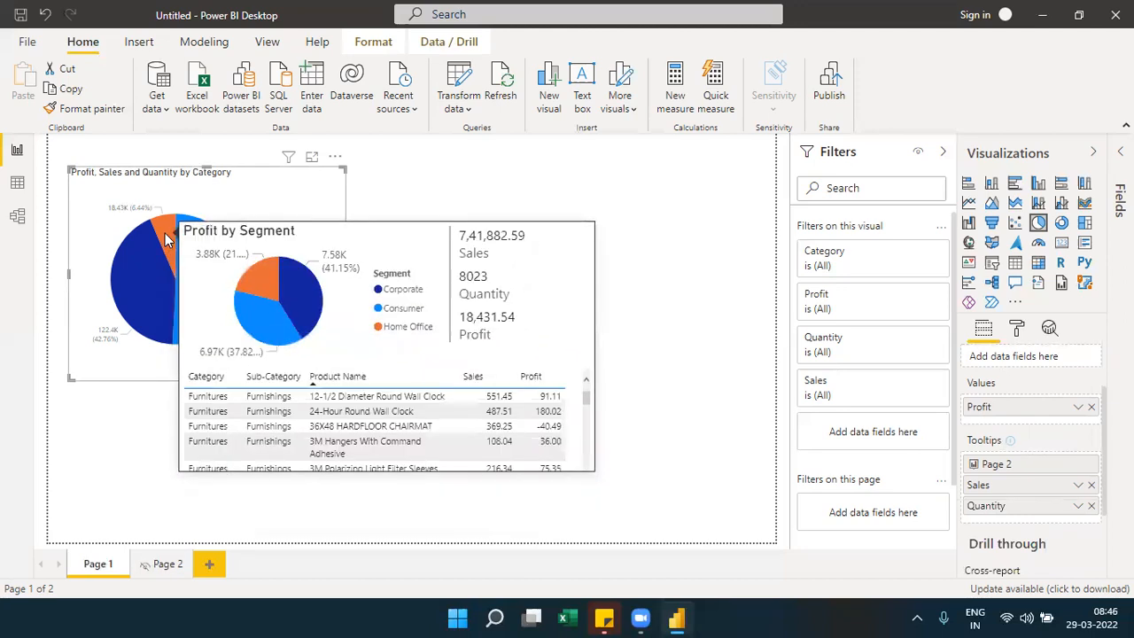
Step: Review Page 2's Category tooltip field, collapse the Visualizations pane, and compare the Technology, Furnitures and Office Supplies slice tooltips on Page 1
{"action": "left_click", "coordinate": [168, 567]}
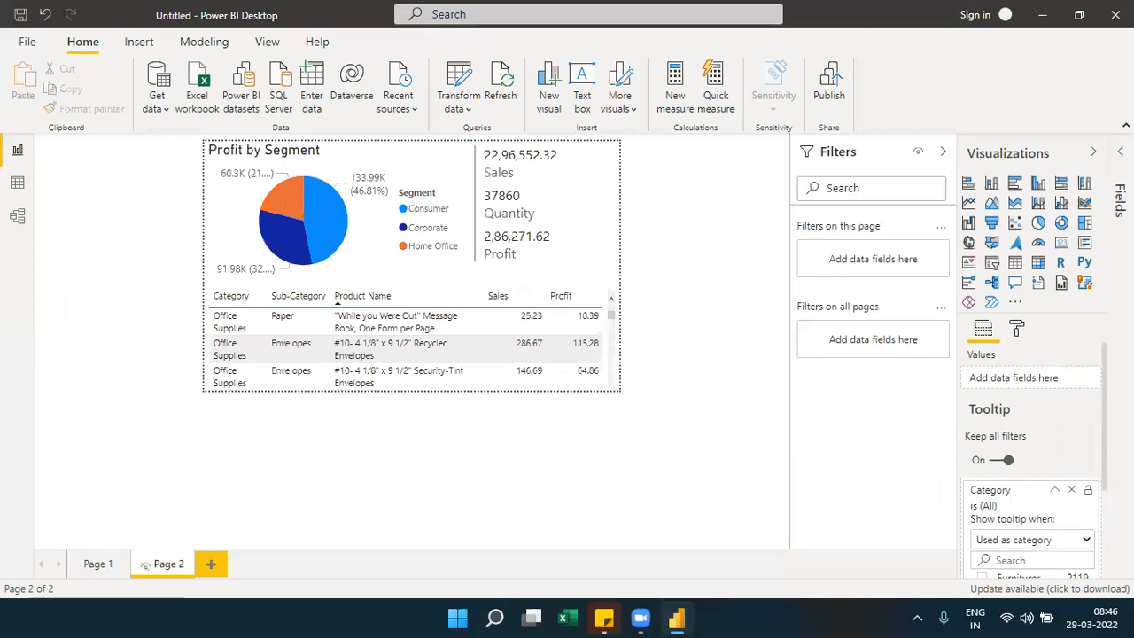
{"action": "scroll", "coordinate": [1031, 443], "scroll_direction": "down", "scroll_amount": 3}
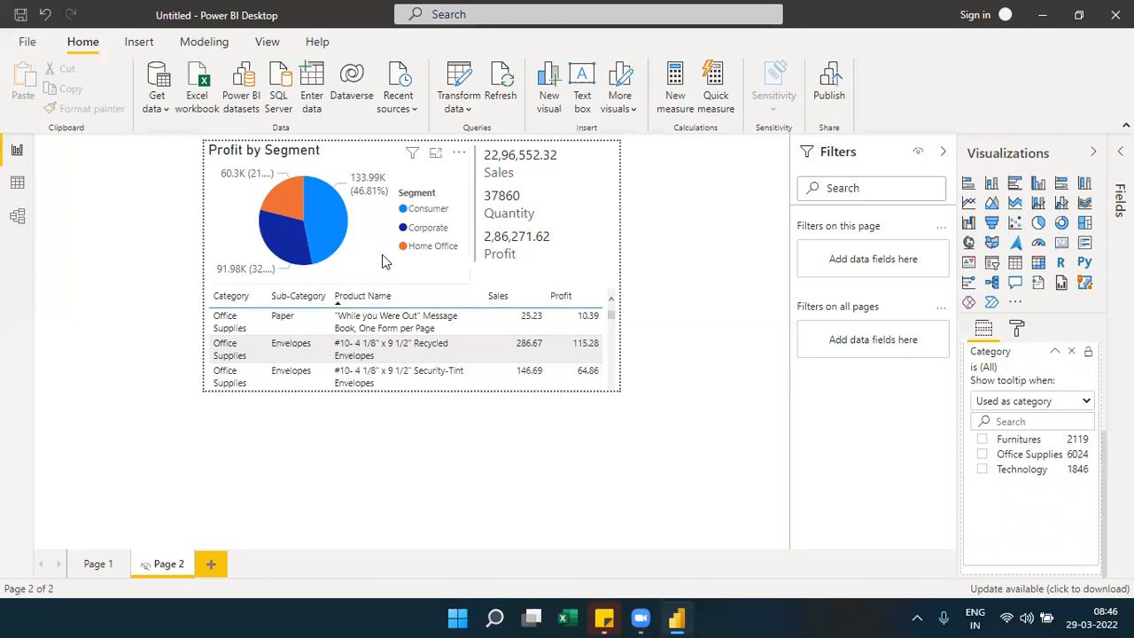
{"action": "left_click", "coordinate": [1011, 165]}
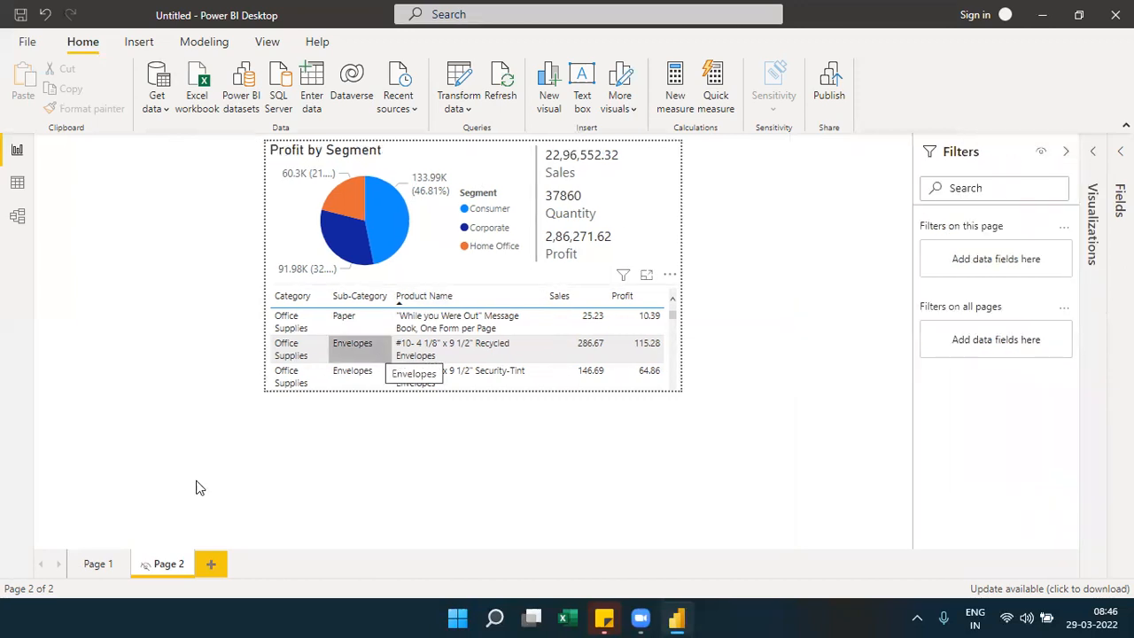
{"action": "left_click", "coordinate": [100, 565]}
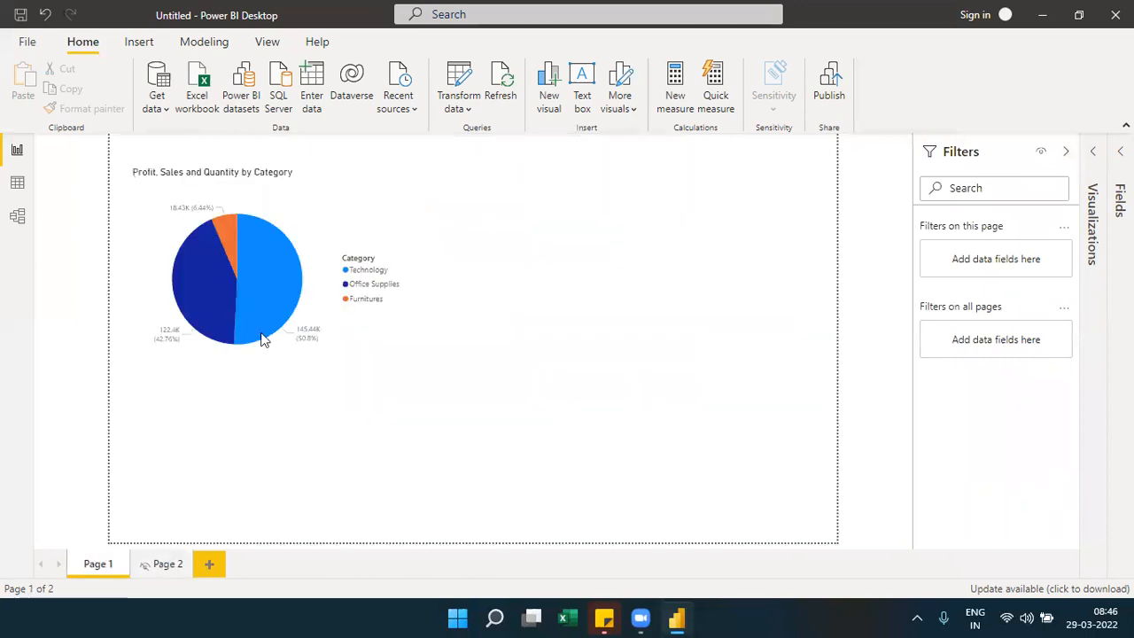
{"action": "mouse_move", "coordinate": [292, 290]}
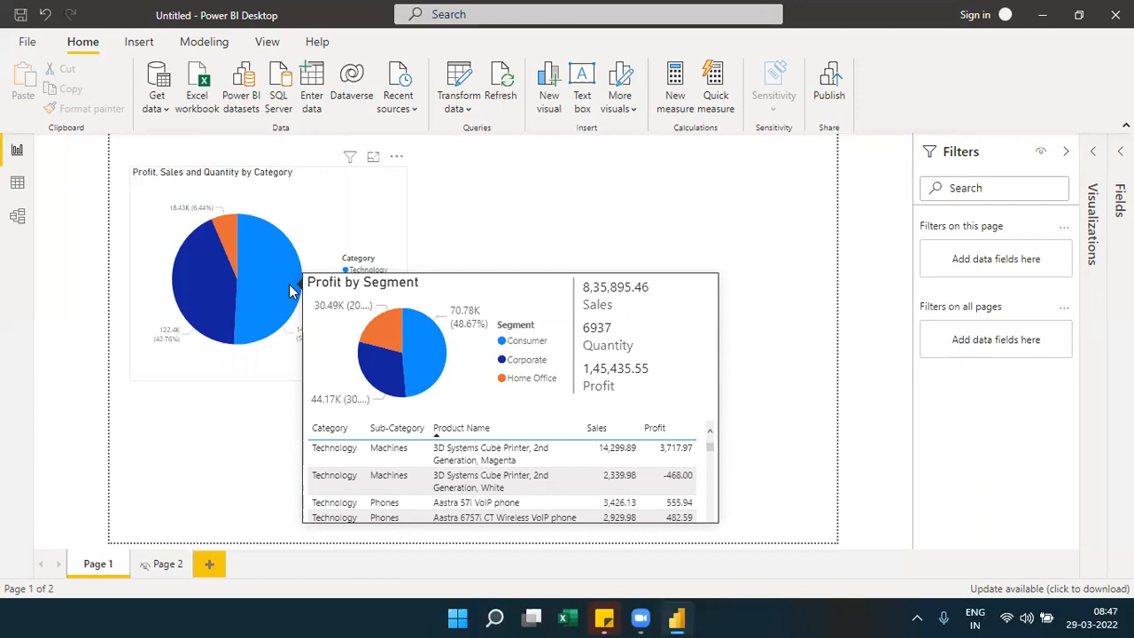
{"action": "mouse_move", "coordinate": [229, 241]}
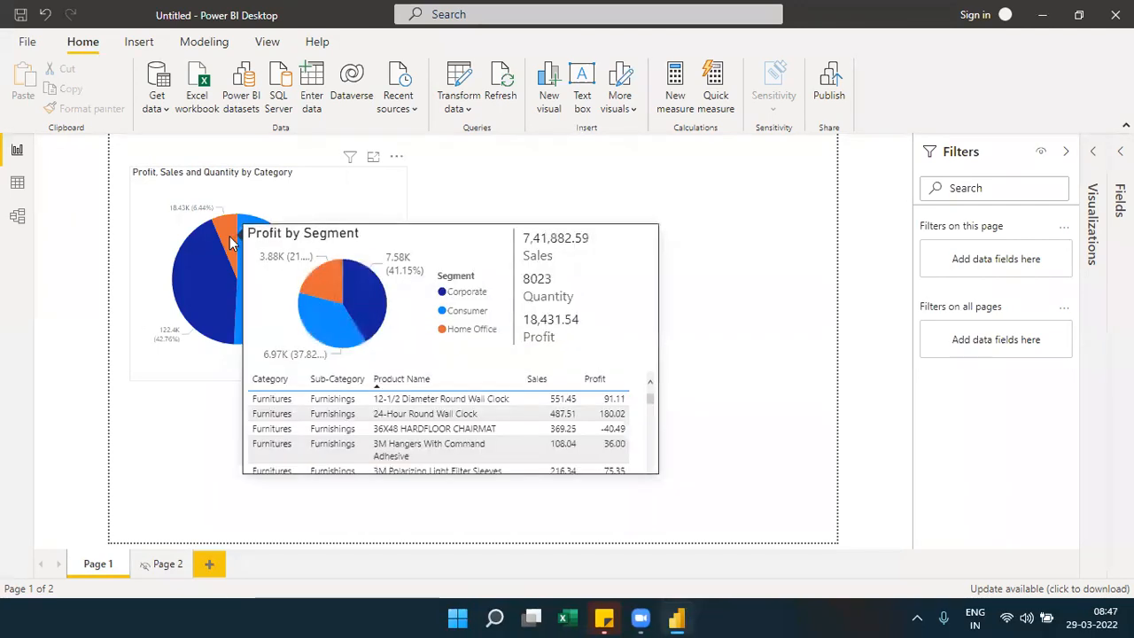
{"action": "mouse_move", "coordinate": [212, 263]}
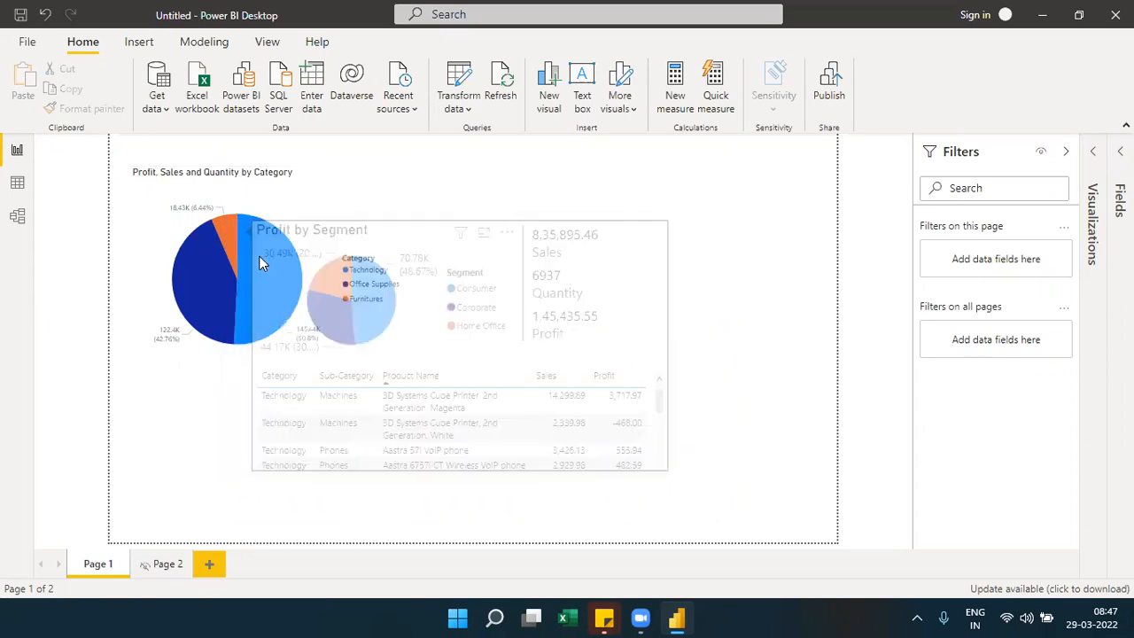
{"action": "mouse_move", "coordinate": [253, 270]}
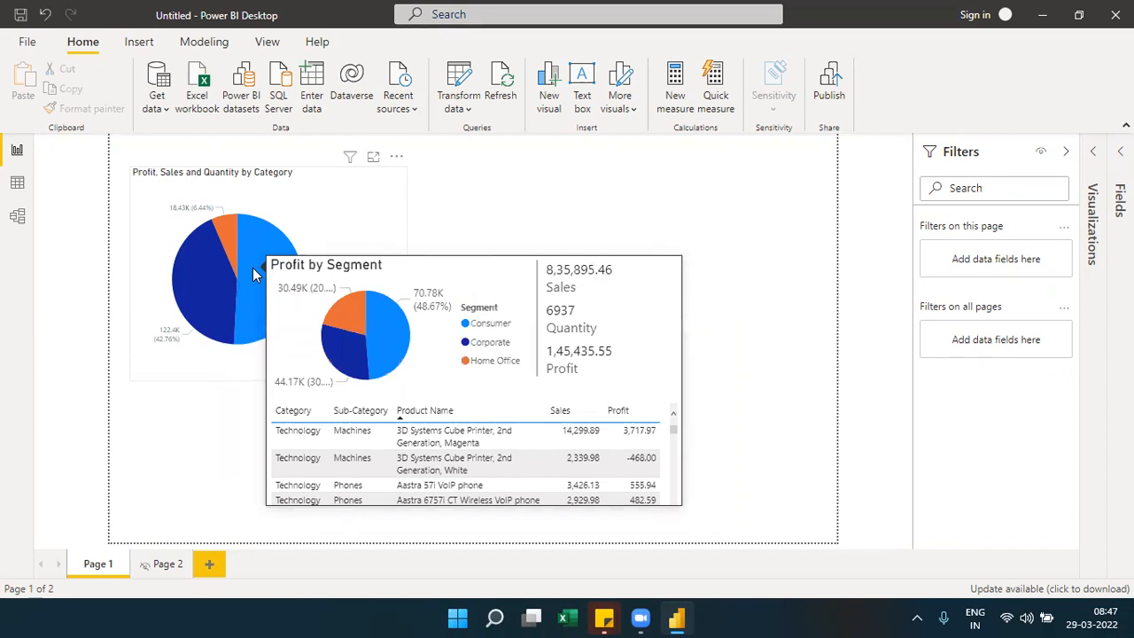
Step: Reopen the Visualizations and Fields panes on Page 2 and shorten the Profit by Segment pie chart to free a strip above it
{"action": "left_click", "coordinate": [168, 564]}
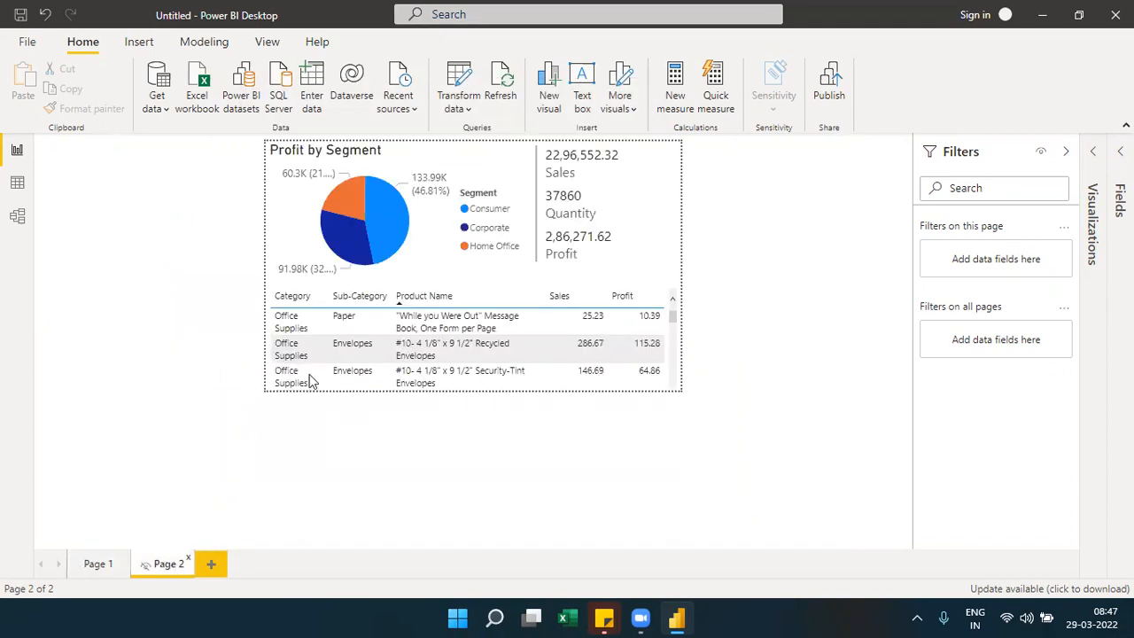
{"action": "left_click", "coordinate": [460, 163]}
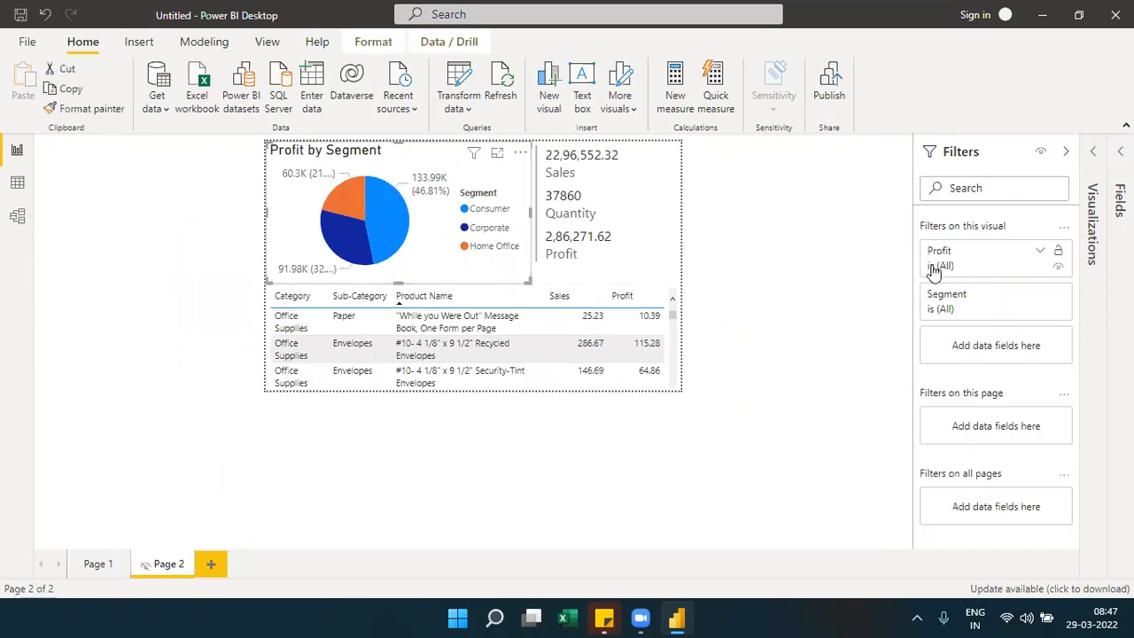
{"action": "left_click", "coordinate": [1096, 153]}
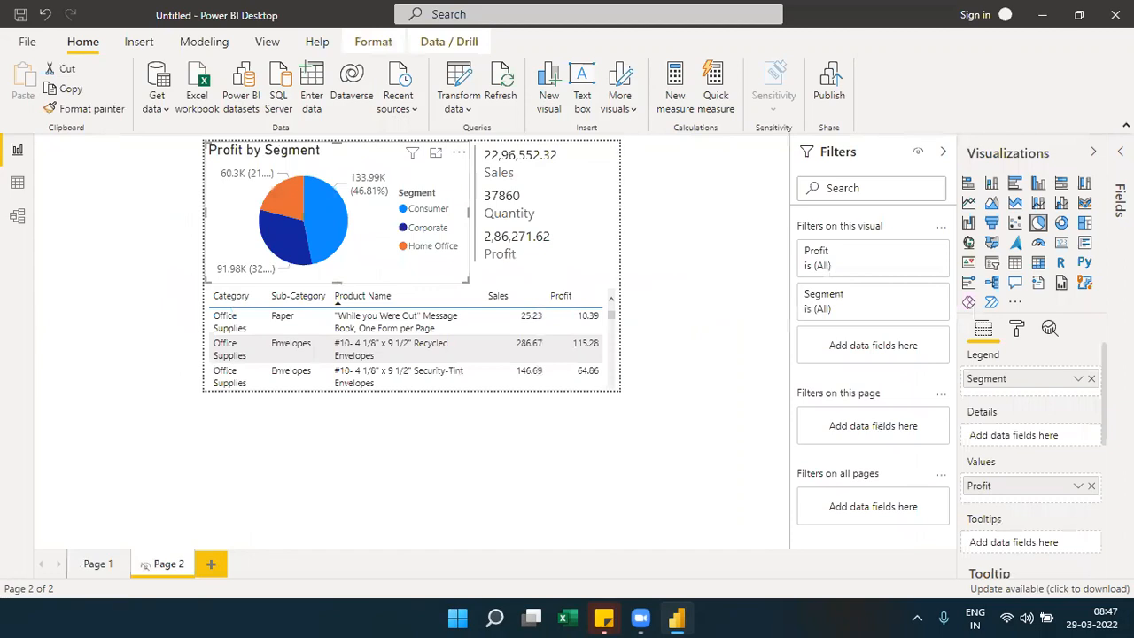
{"action": "left_click", "coordinate": [1120, 200]}
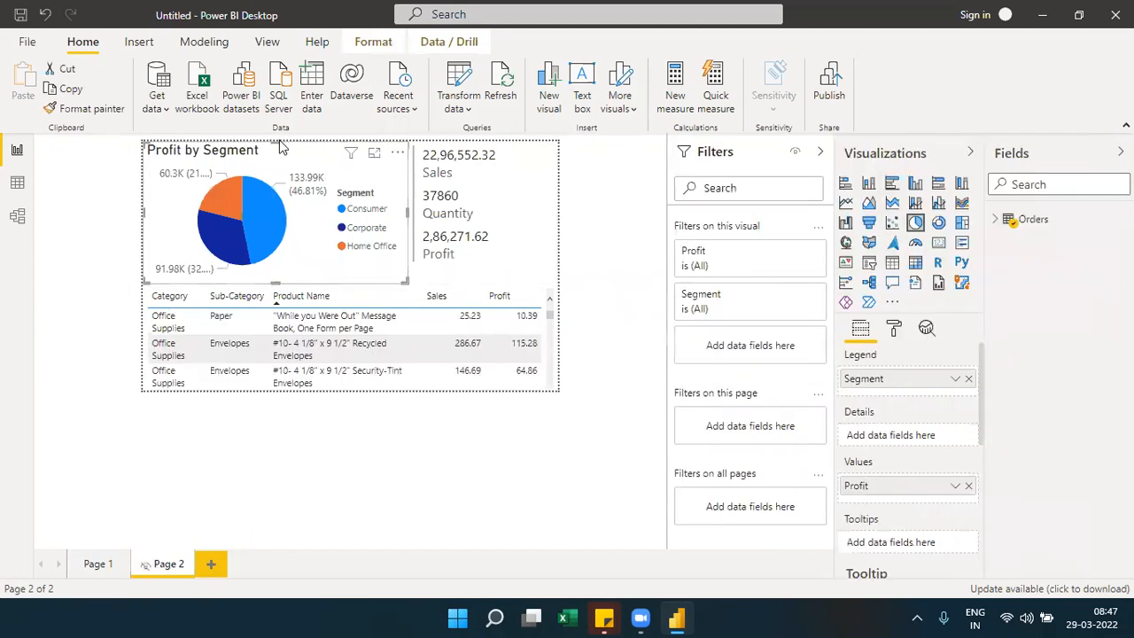
{"action": "mouse_move", "coordinate": [278, 152]}
{"action": "left_mouse_down"}
{"action": "mouse_move", "coordinate": [279, 168]}
{"action": "mouse_move", "coordinate": [264, 161]}
{"action": "left_mouse_up"}
{"action": "left_click", "coordinate": [263, 161]}
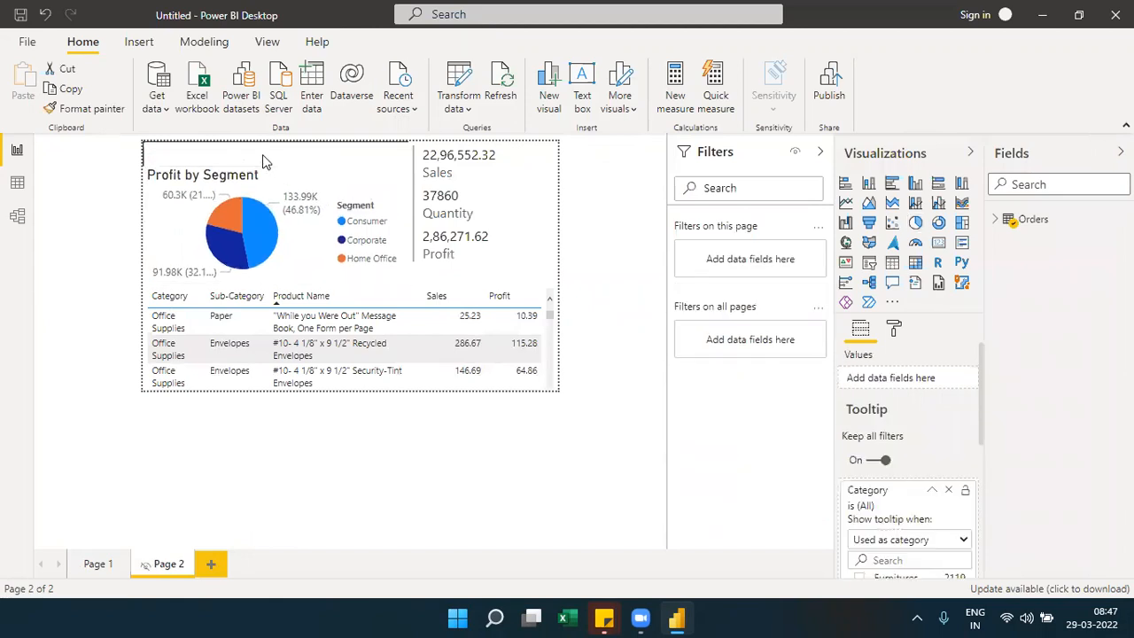
Step: Add a card visual to Page 2, shrink it to a narrow strip and place it near the page's upper edge
{"action": "left_click", "coordinate": [940, 244]}
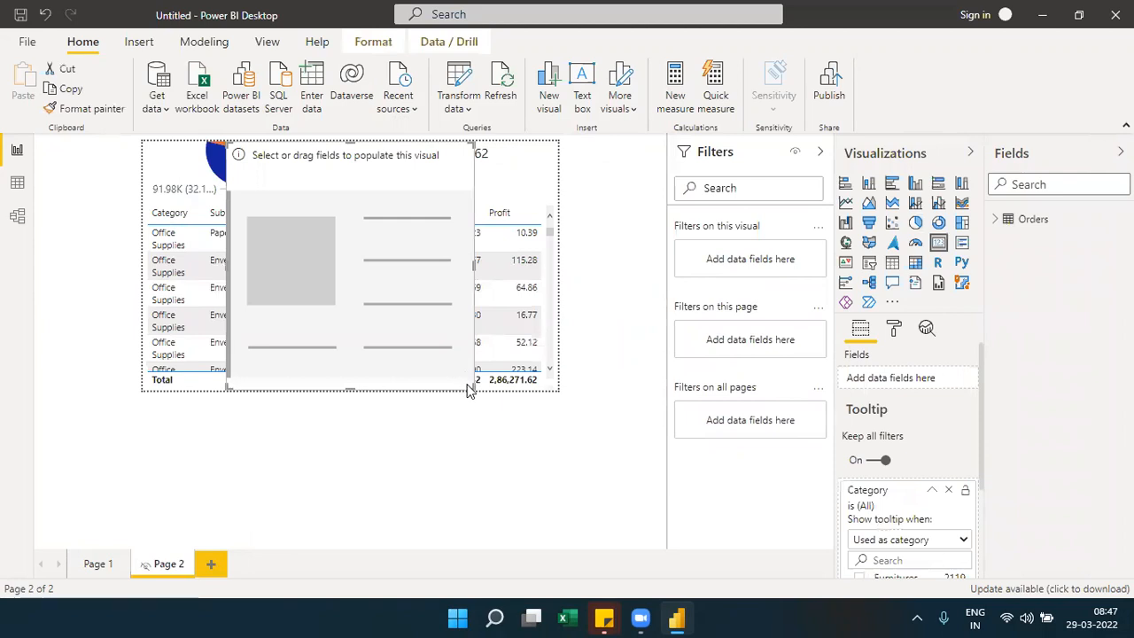
{"action": "left_click_drag", "start_coordinate": [468, 387], "coordinate": [408, 178]}
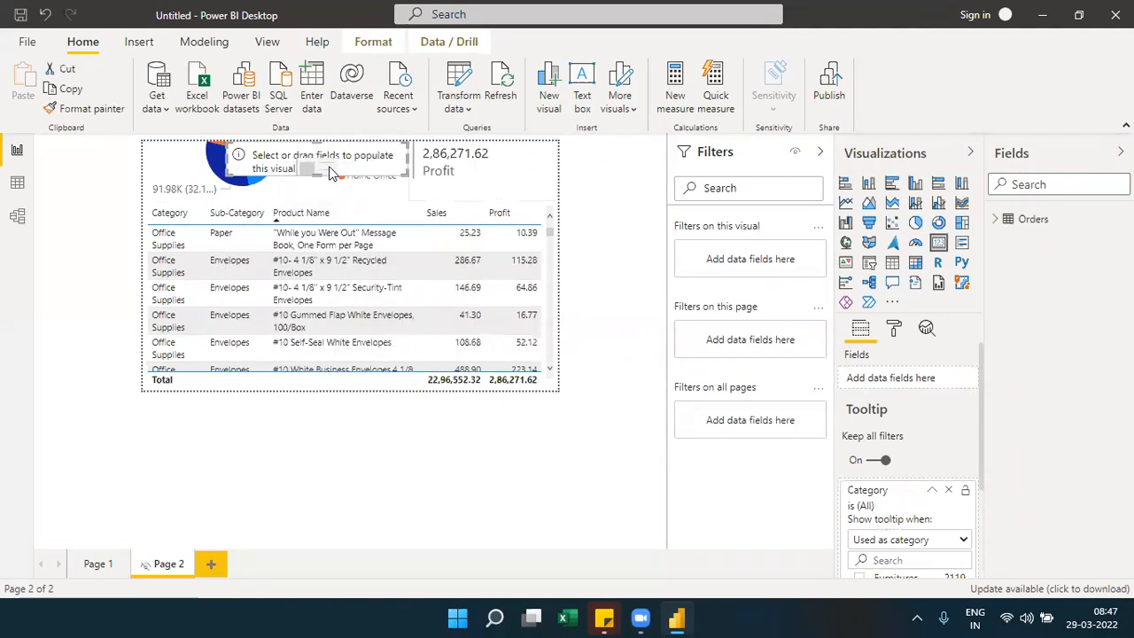
{"action": "left_click_drag", "start_coordinate": [319, 173], "coordinate": [296, 292]}
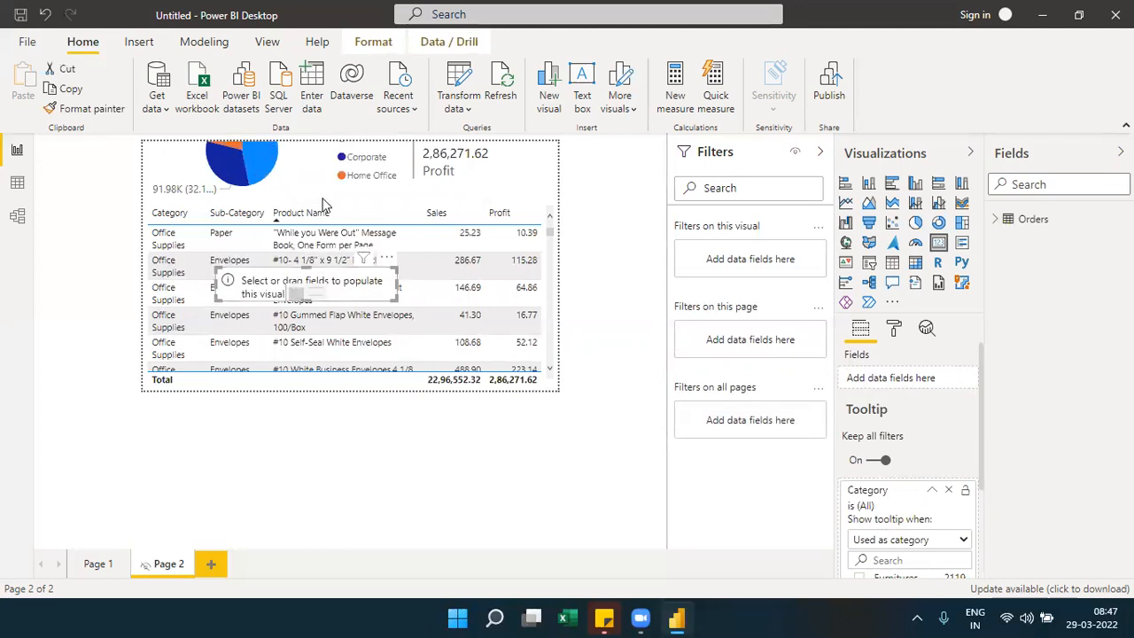
{"action": "left_click", "coordinate": [554, 167]}
{"action": "left_click_drag", "start_coordinate": [344, 295], "coordinate": [327, 177]}
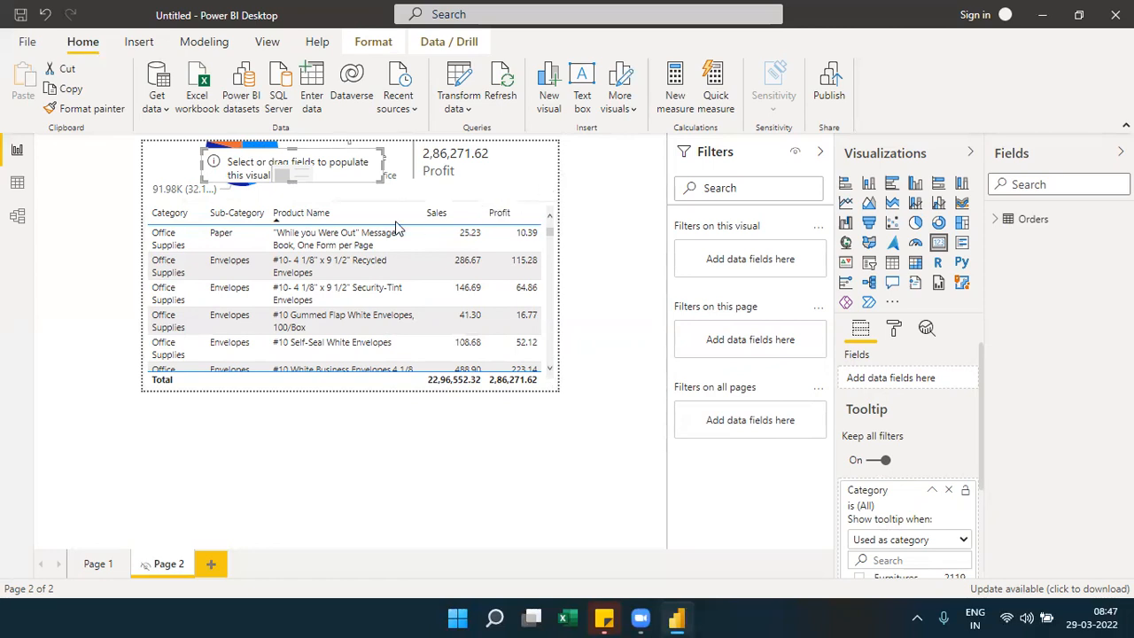
Step: Shorten the product table and move the Profit by Segment pie chart down so the empty card fits above it at the pie chart's width
{"action": "left_click", "coordinate": [350, 200]}
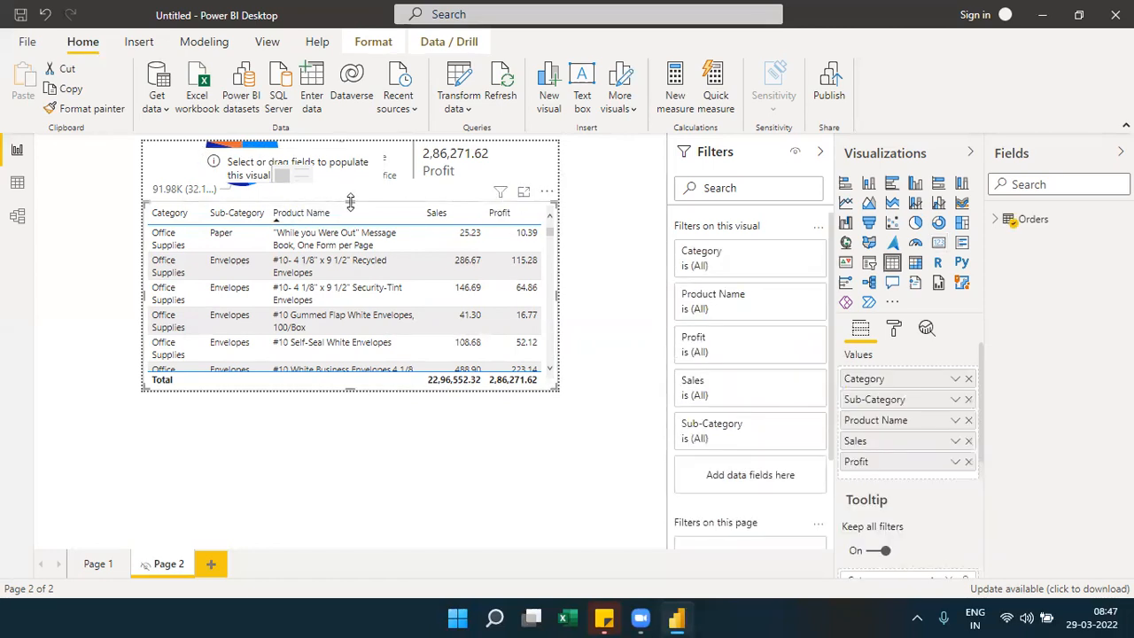
{"action": "left_click_drag", "start_coordinate": [350, 207], "coordinate": [357, 266]}
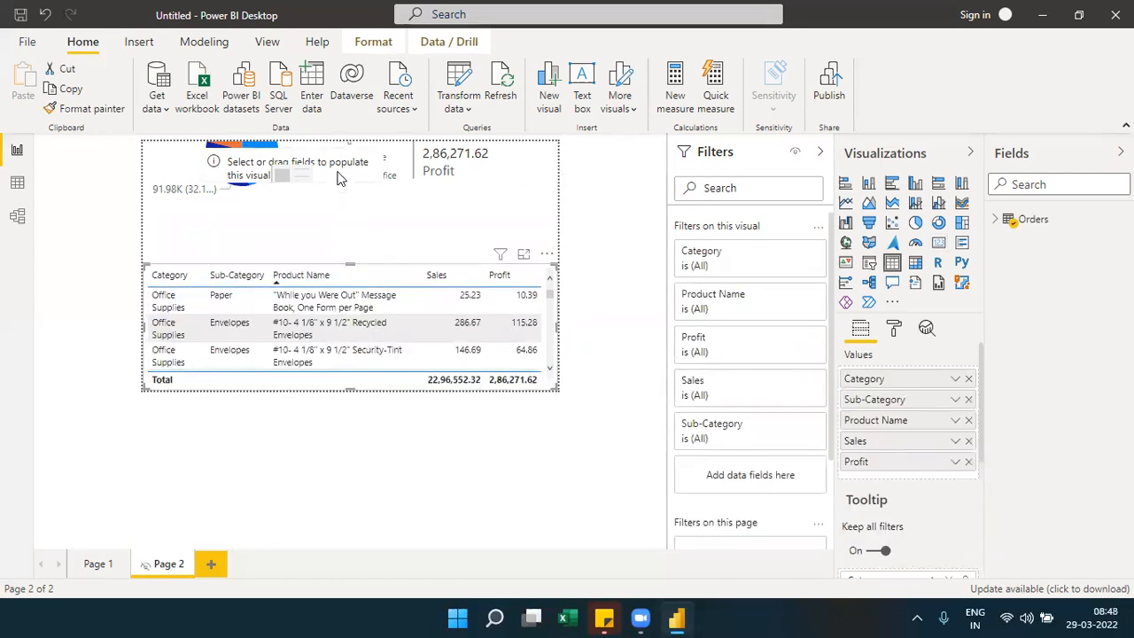
{"action": "left_click", "coordinate": [249, 222]}
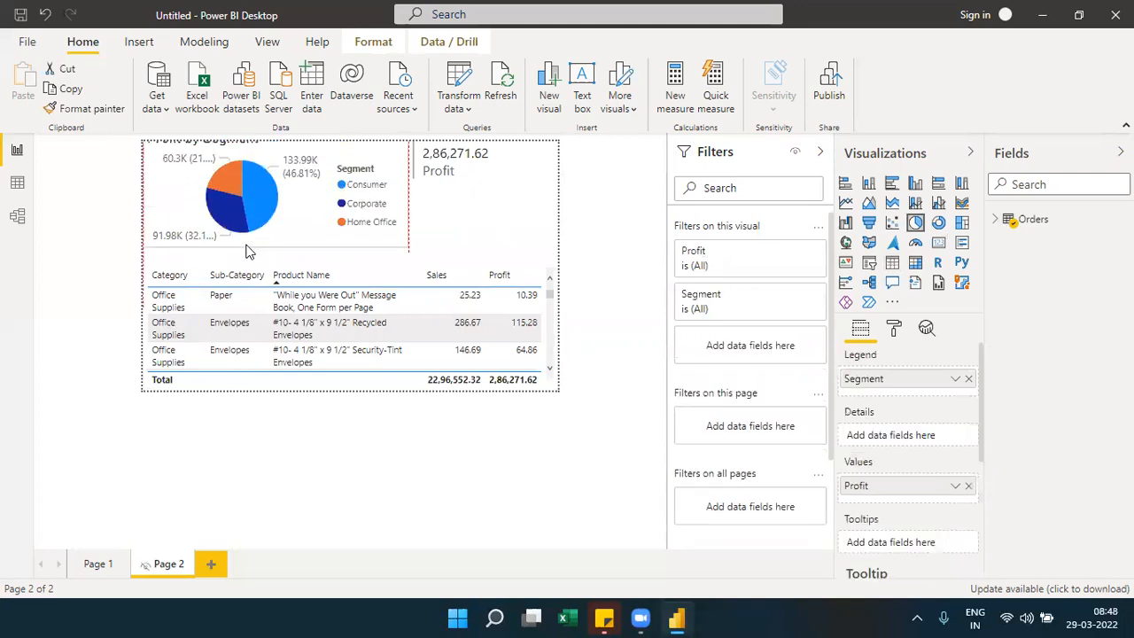
{"action": "left_click_drag", "start_coordinate": [248, 264], "coordinate": [243, 306]}
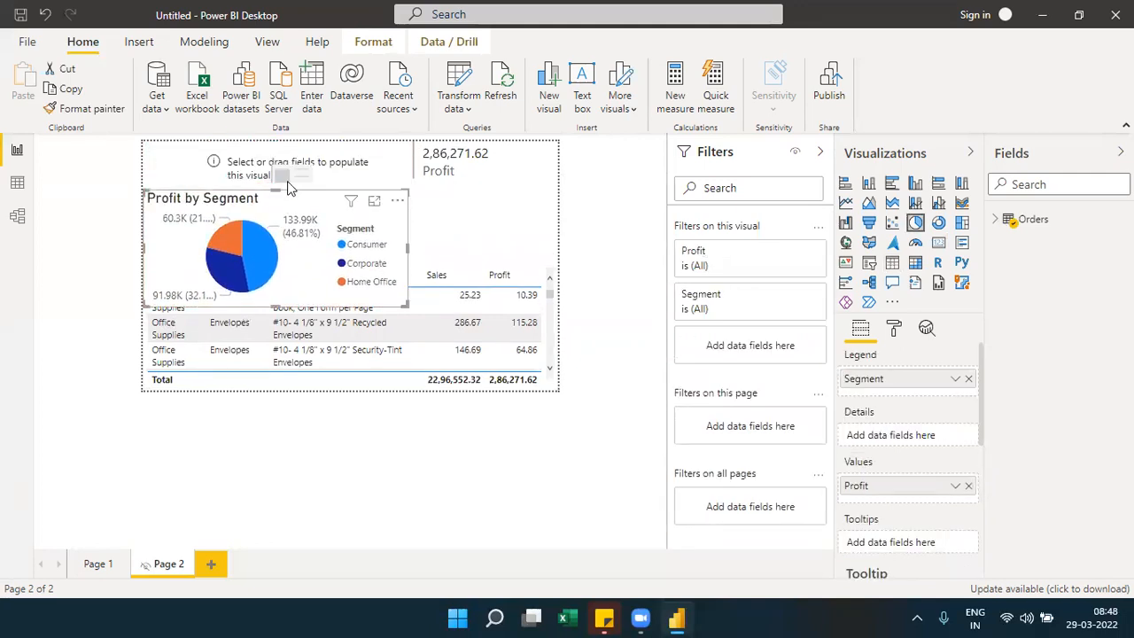
{"action": "left_click_drag", "start_coordinate": [293, 182], "coordinate": [224, 171]}
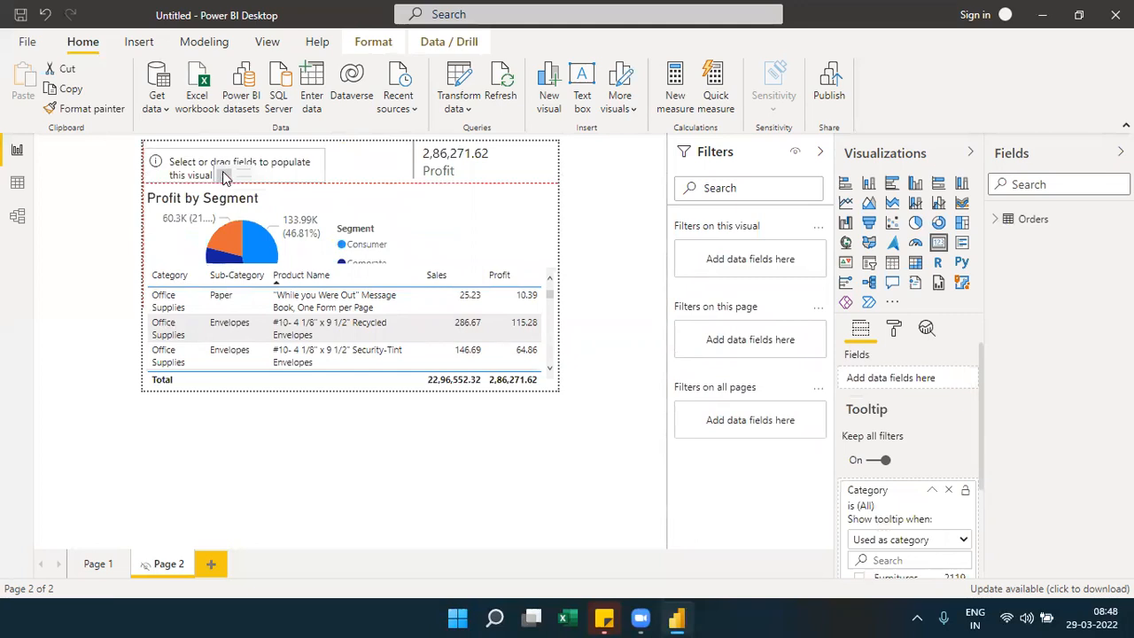
{"action": "left_click_drag", "start_coordinate": [321, 170], "coordinate": [410, 174]}
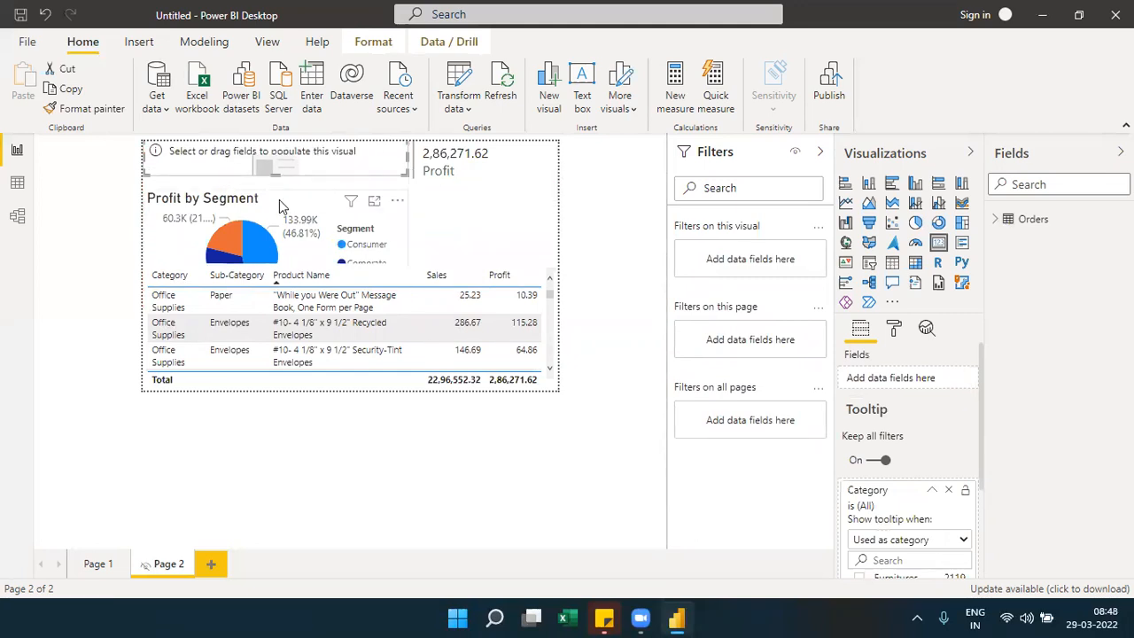
Step: Fit the Profit by Segment pie chart between the empty card and the table, and extend the multi-row card down to the table
{"action": "left_click_drag", "start_coordinate": [277, 196], "coordinate": [278, 186]}
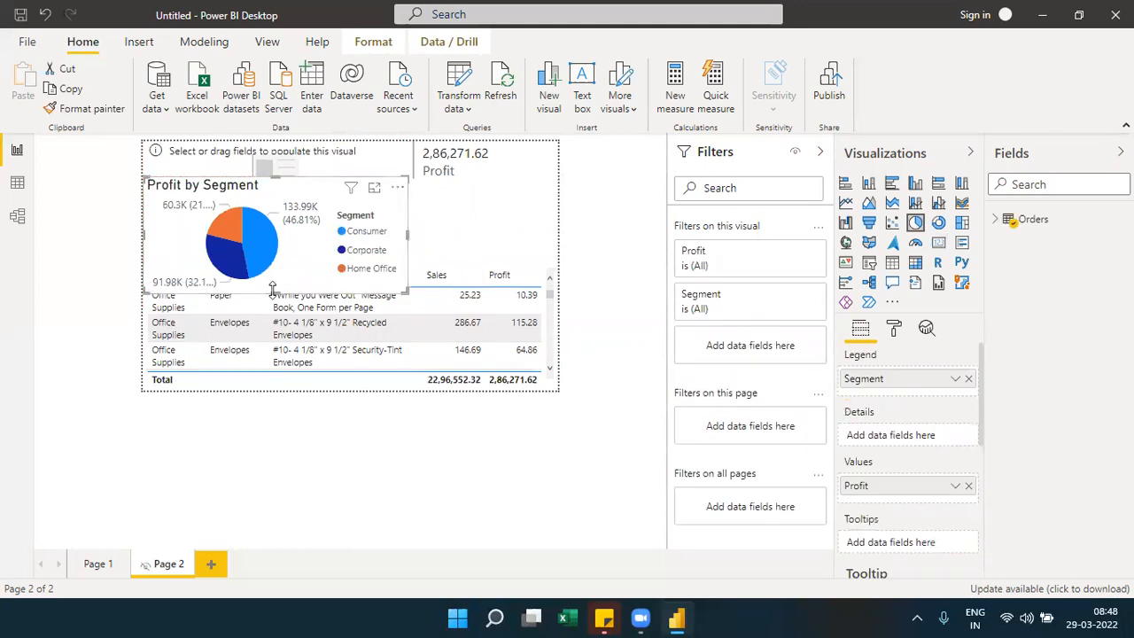
{"action": "left_click_drag", "start_coordinate": [275, 292], "coordinate": [274, 262]}
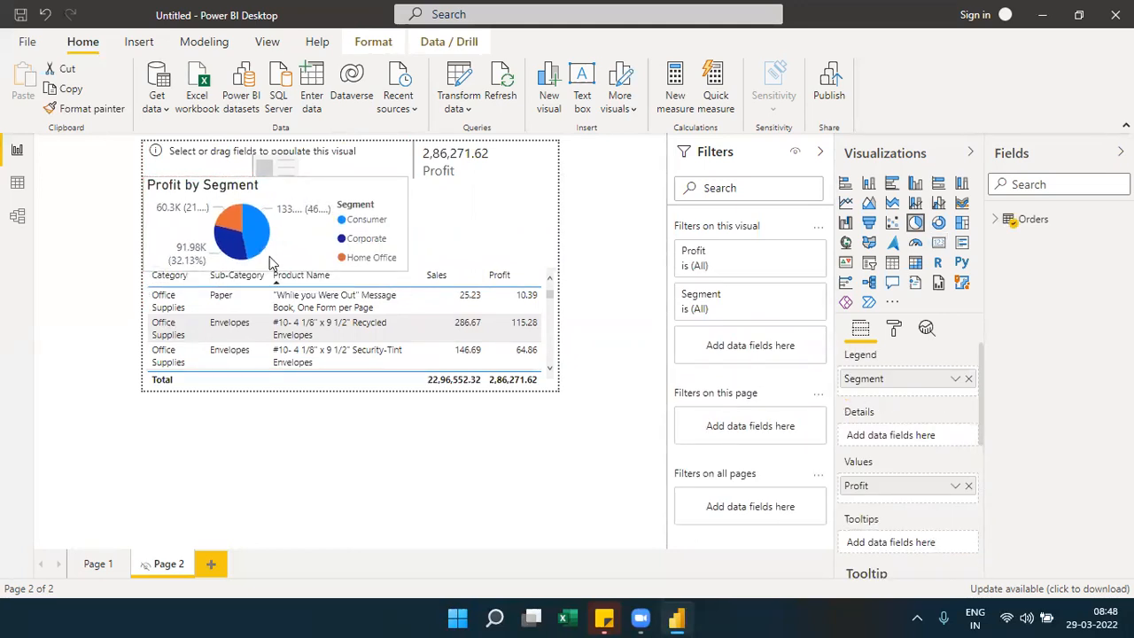
{"action": "left_click", "coordinate": [496, 173]}
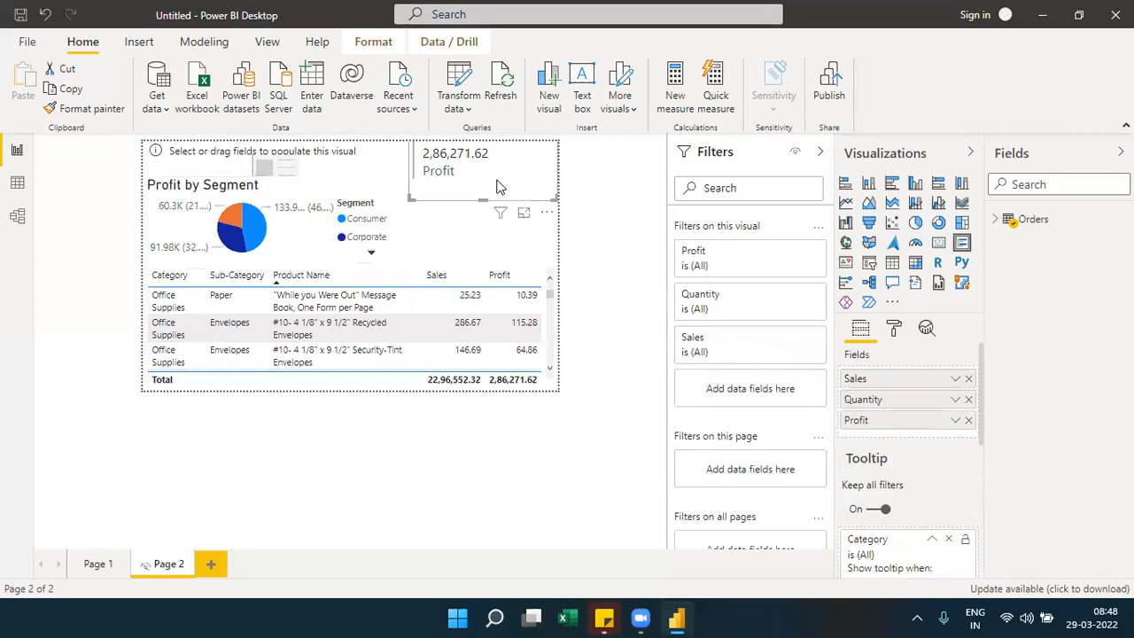
{"action": "left_click_drag", "start_coordinate": [478, 191], "coordinate": [490, 270]}
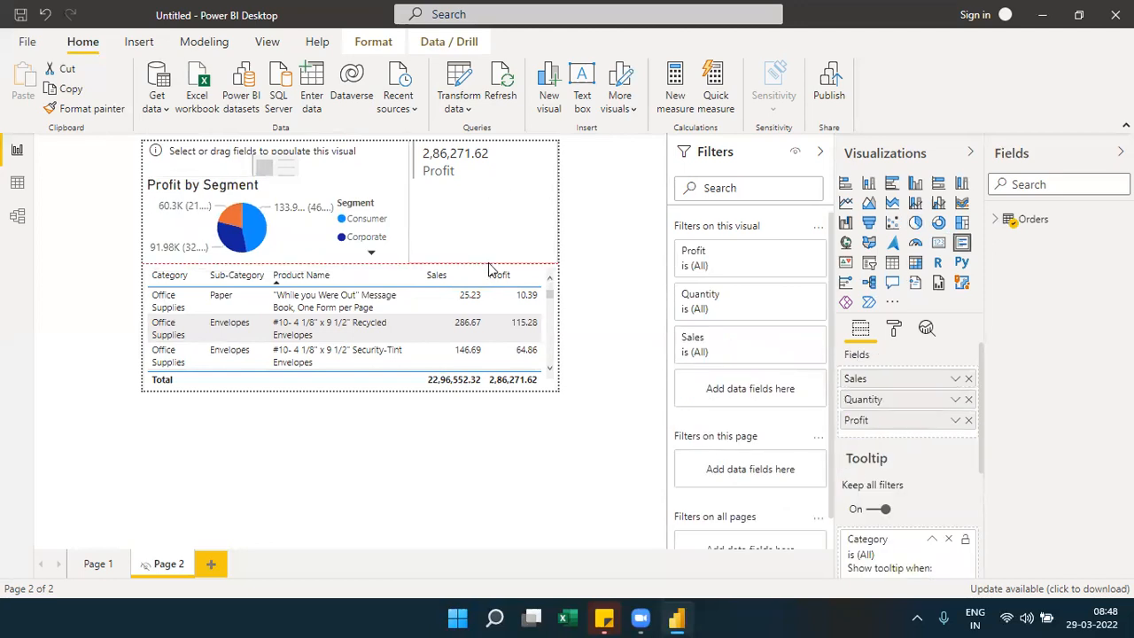
Step: Fill the empty card with the Category field from the Orders table
{"action": "left_click", "coordinate": [278, 165]}
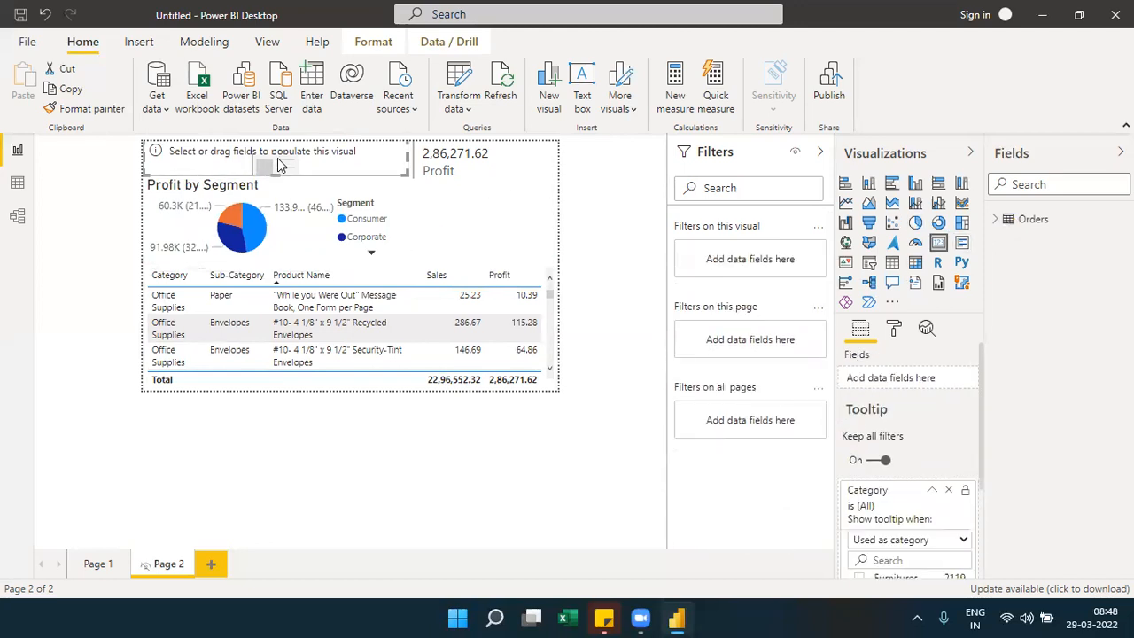
{"action": "left_click", "coordinate": [1001, 218]}
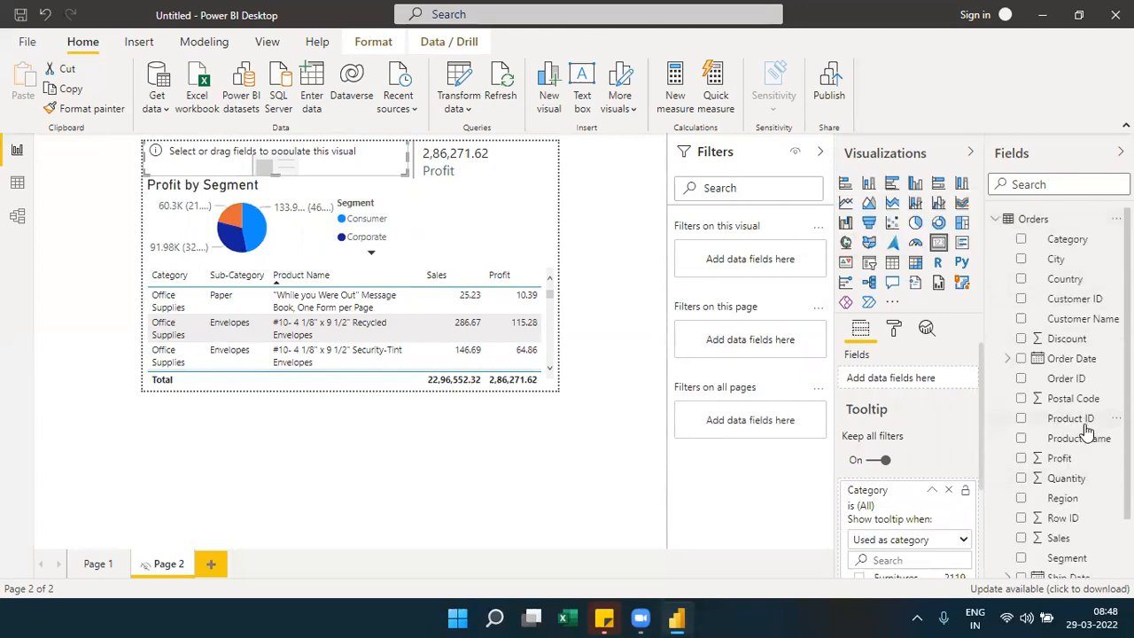
{"action": "left_click_drag", "start_coordinate": [1068, 239], "coordinate": [921, 379]}
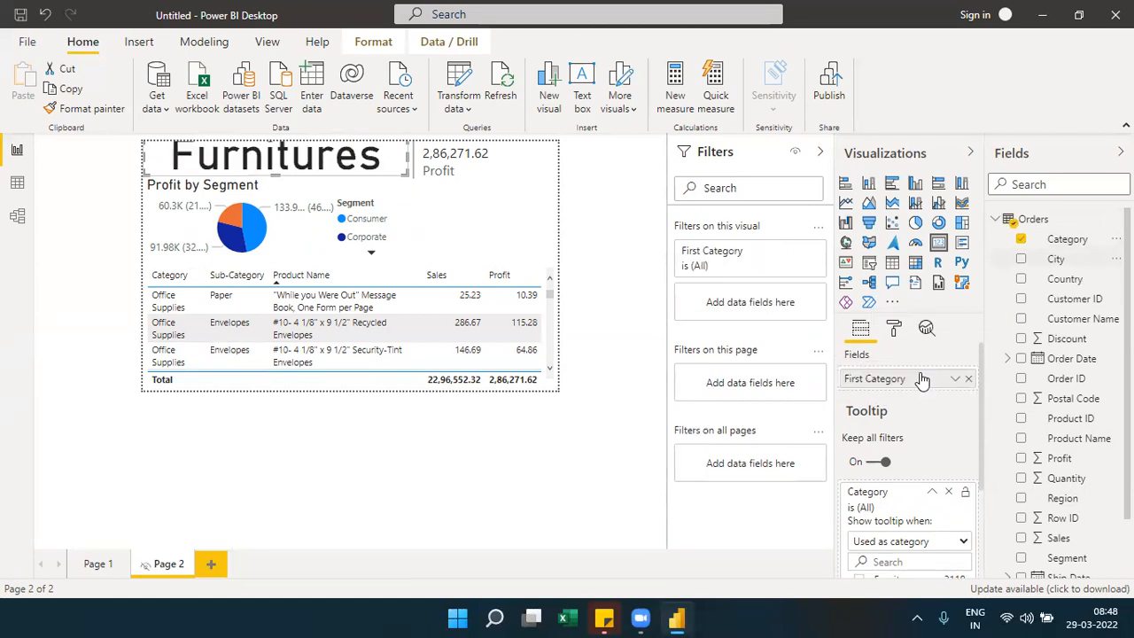
Step: Reduce the data label text size of the category card until the name fits within its strip
{"action": "left_click", "coordinate": [895, 330]}
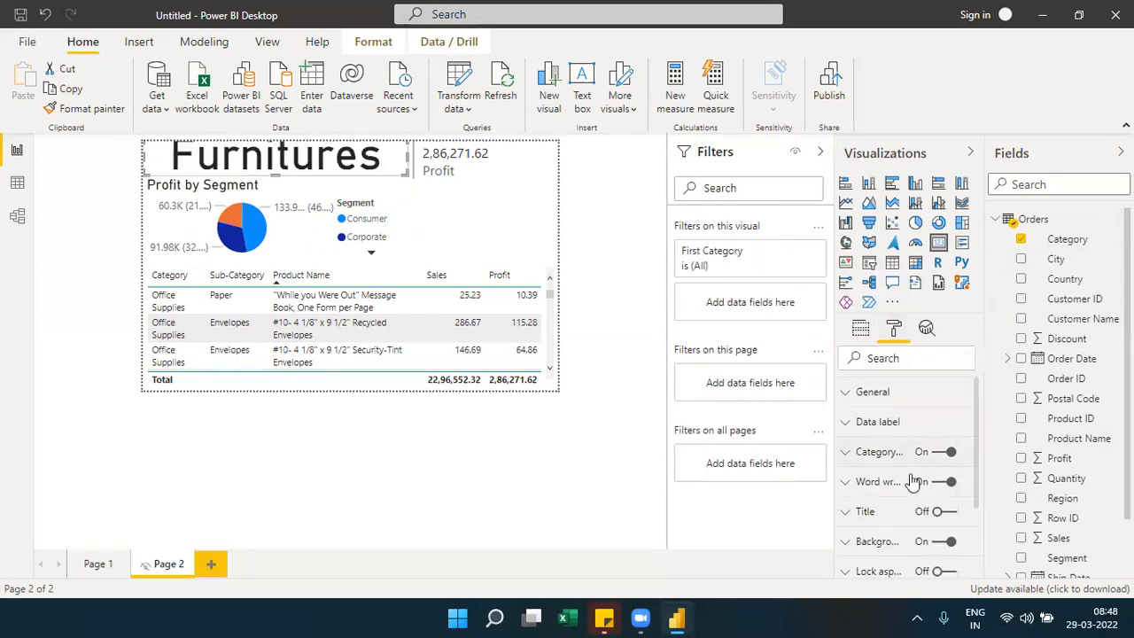
{"action": "left_click", "coordinate": [877, 432]}
{"action": "scroll", "coordinate": [974, 439], "scroll_direction": "down", "scroll_amount": 3}
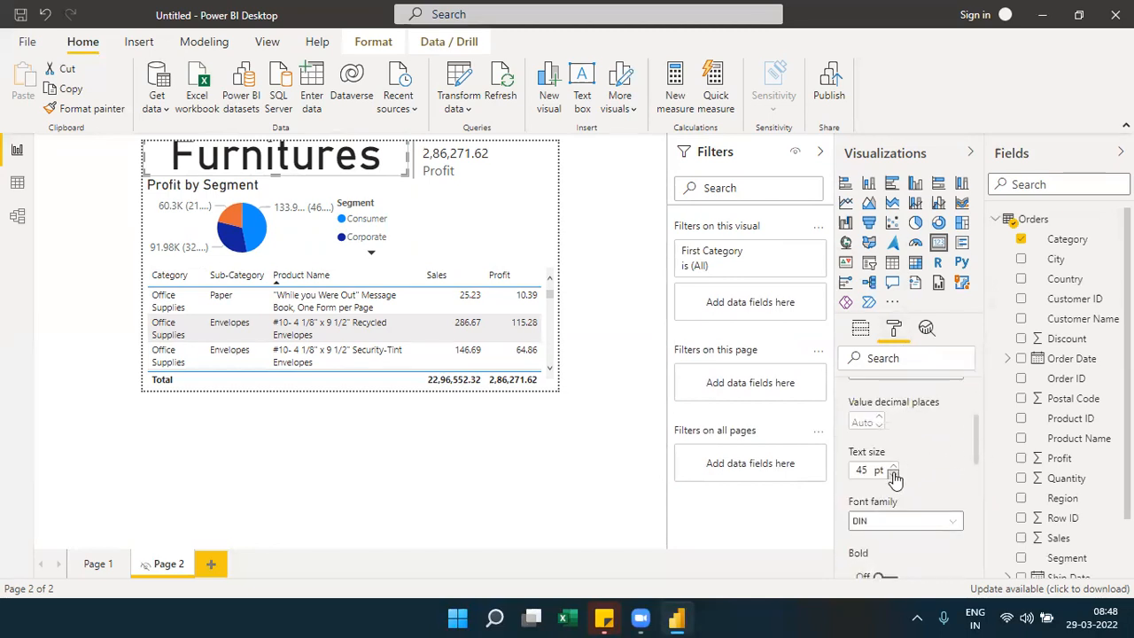
{"action": "left_click", "coordinate": [895, 478]}
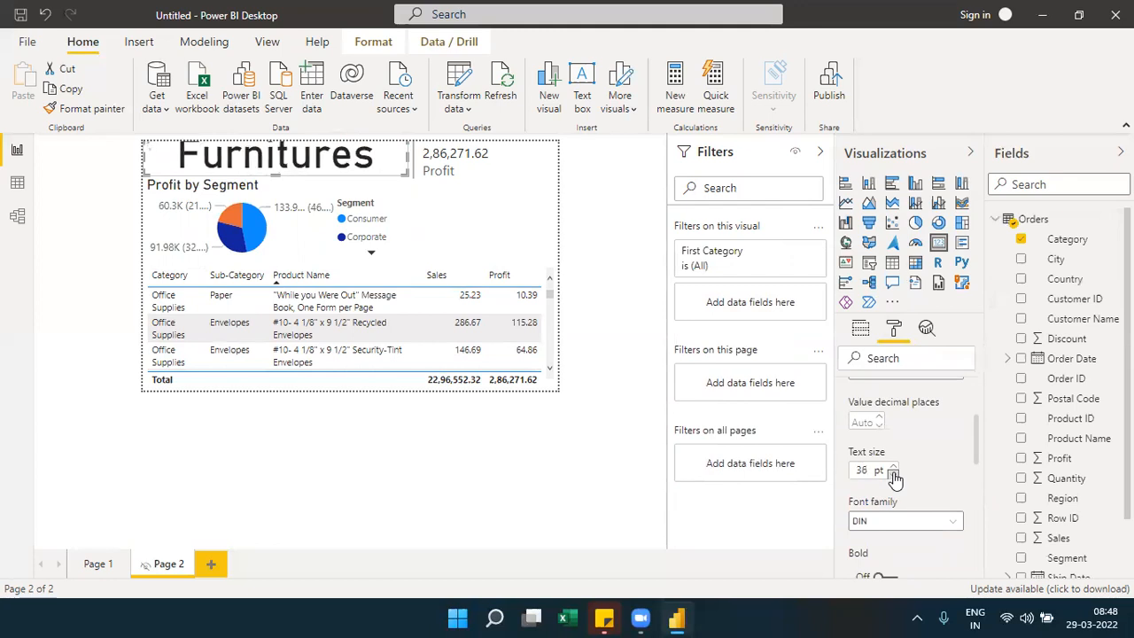
{"action": "left_click", "coordinate": [894, 478]}
{"action": "left_click", "coordinate": [894, 479]}
{"action": "left_click", "coordinate": [895, 478]}
Step: Collapse the Visualizations and Fields panes and check the Technology slice's tooltip on Page 1's category pie chart
{"action": "left_click", "coordinate": [1032, 167]}
{"action": "left_click", "coordinate": [1023, 169]}
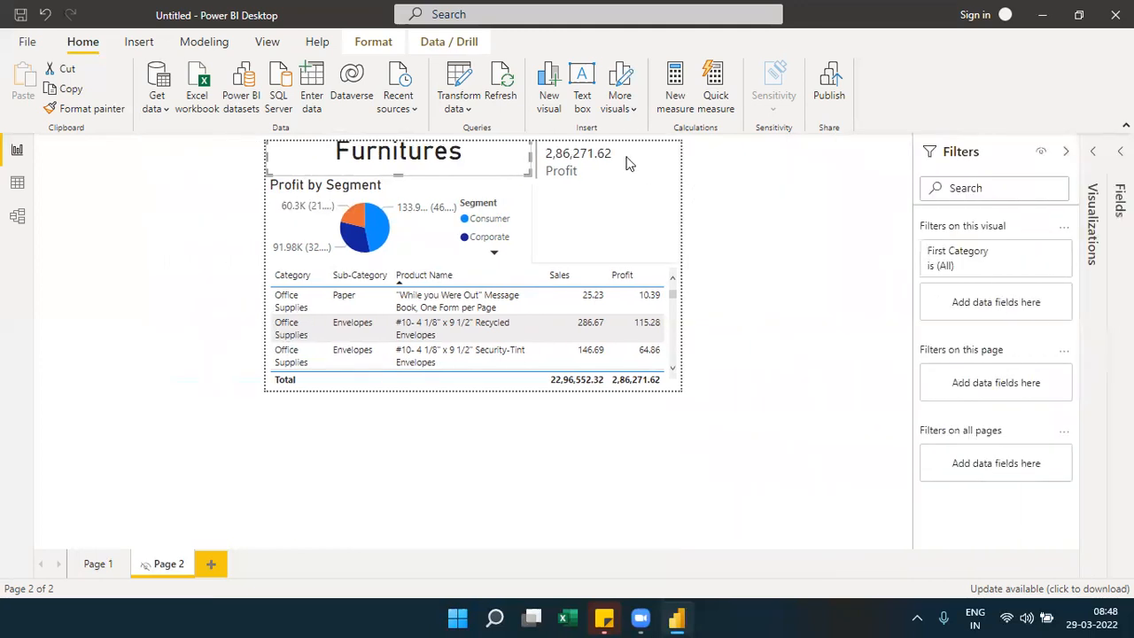
{"action": "left_click", "coordinate": [617, 178]}
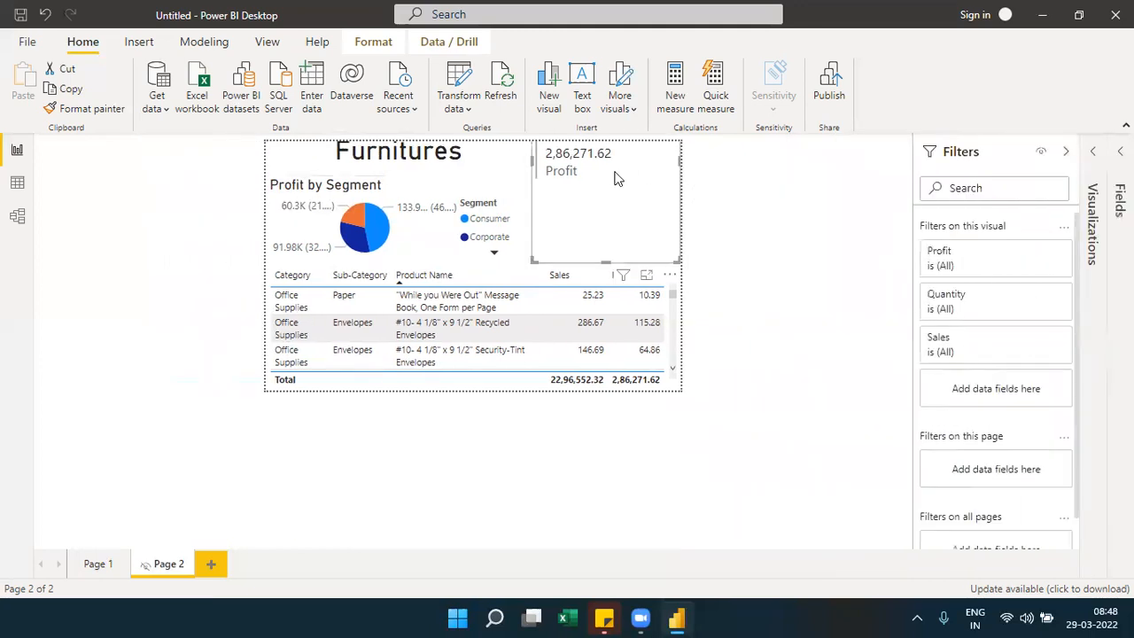
{"action": "left_click", "coordinate": [96, 565]}
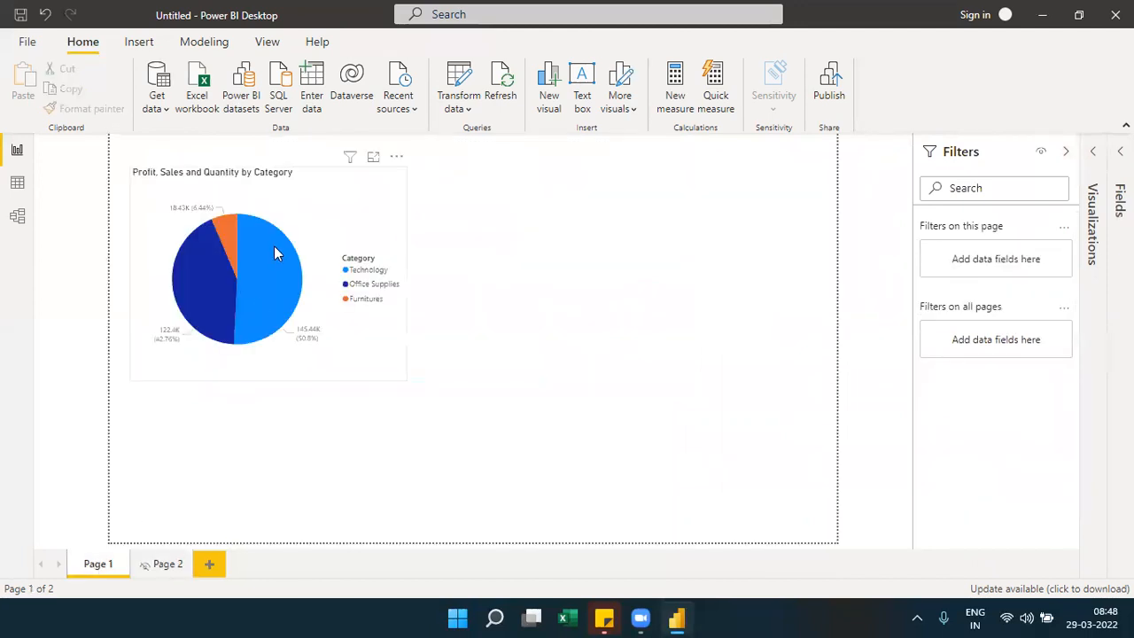
{"action": "mouse_move", "coordinate": [276, 245]}
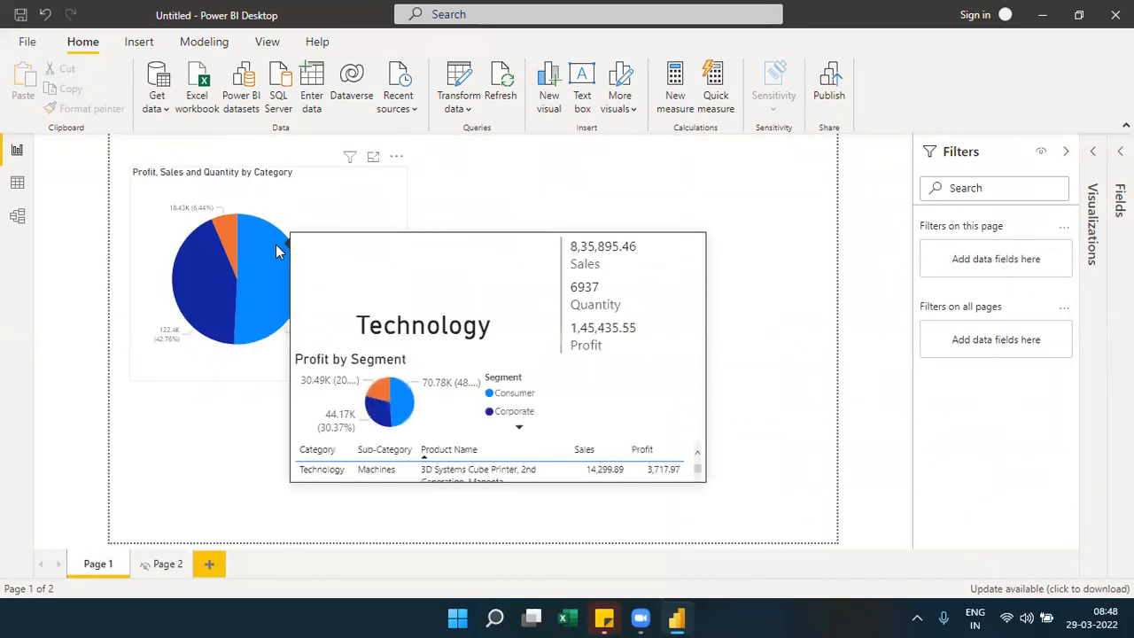
Step: On Page 2, move the category card to the page's upper edge with the pie chart beneath it, and extend the table upward
{"action": "left_click", "coordinate": [169, 564]}
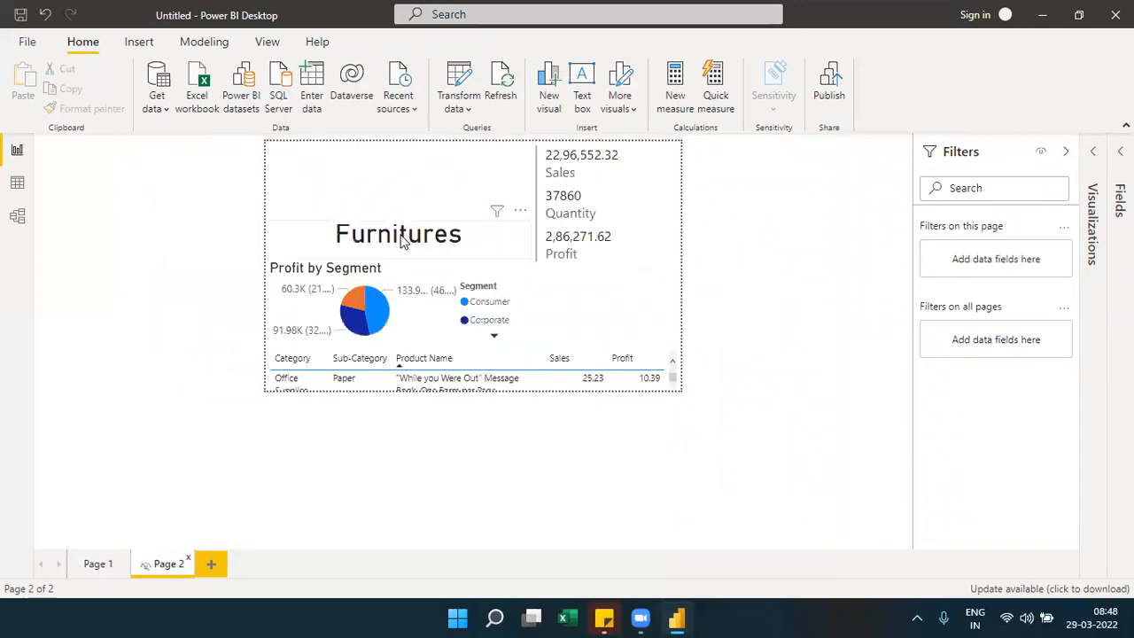
{"action": "left_click_drag", "start_coordinate": [400, 241], "coordinate": [403, 163]}
{"action": "left_click_drag", "start_coordinate": [405, 281], "coordinate": [395, 202]}
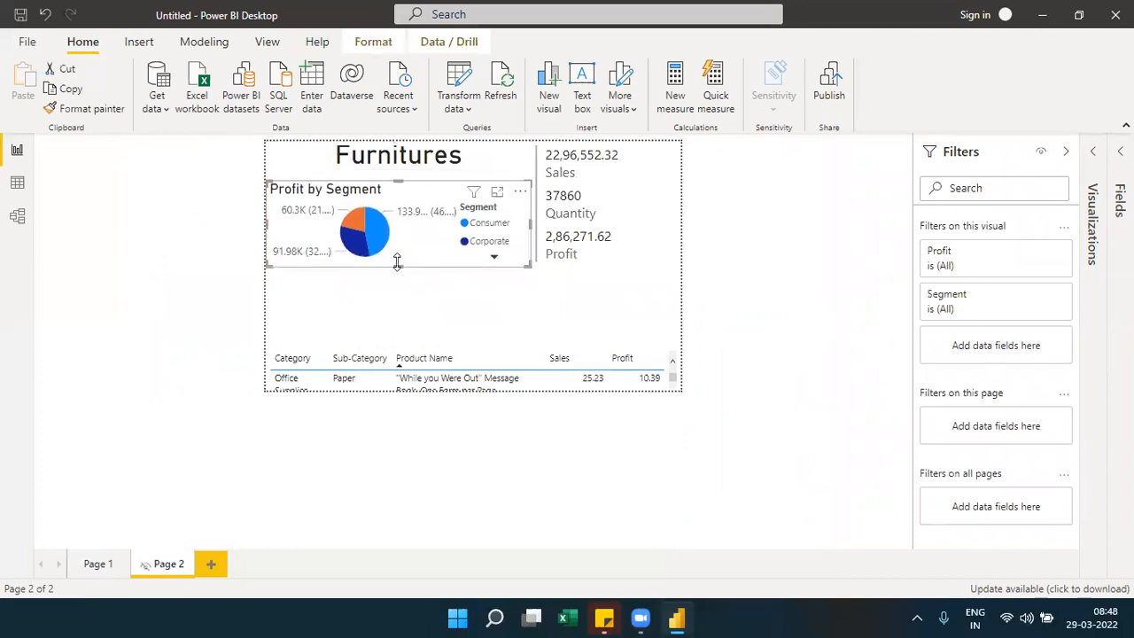
{"action": "left_click_drag", "start_coordinate": [397, 261], "coordinate": [397, 241]}
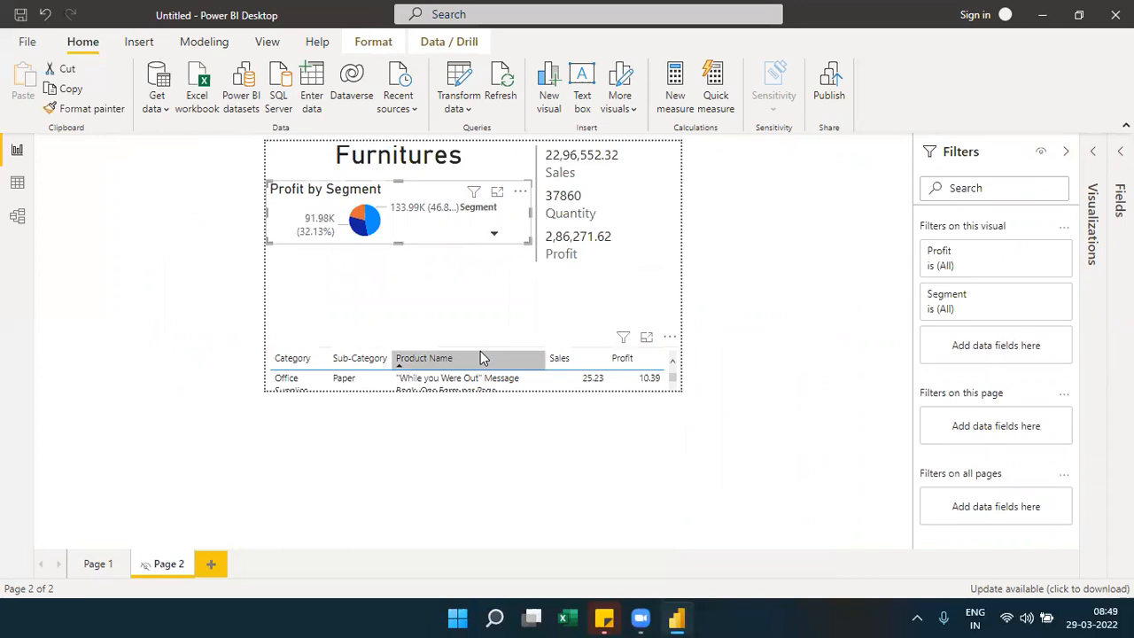
{"action": "left_click", "coordinate": [480, 347]}
{"action": "left_click_drag", "start_coordinate": [480, 333], "coordinate": [453, 273]}
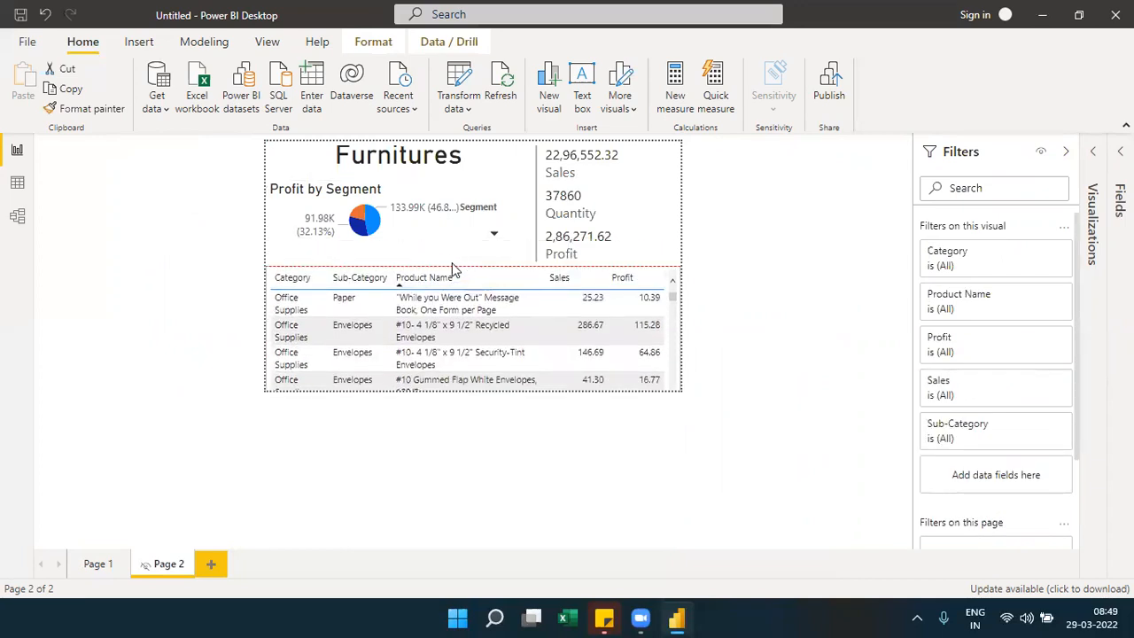
Step: Enlarge the Profit by Segment pie chart to fill the space between the category card, the table and the multi-row card
{"action": "left_click", "coordinate": [405, 229]}
{"action": "left_click_drag", "start_coordinate": [406, 244], "coordinate": [403, 264]}
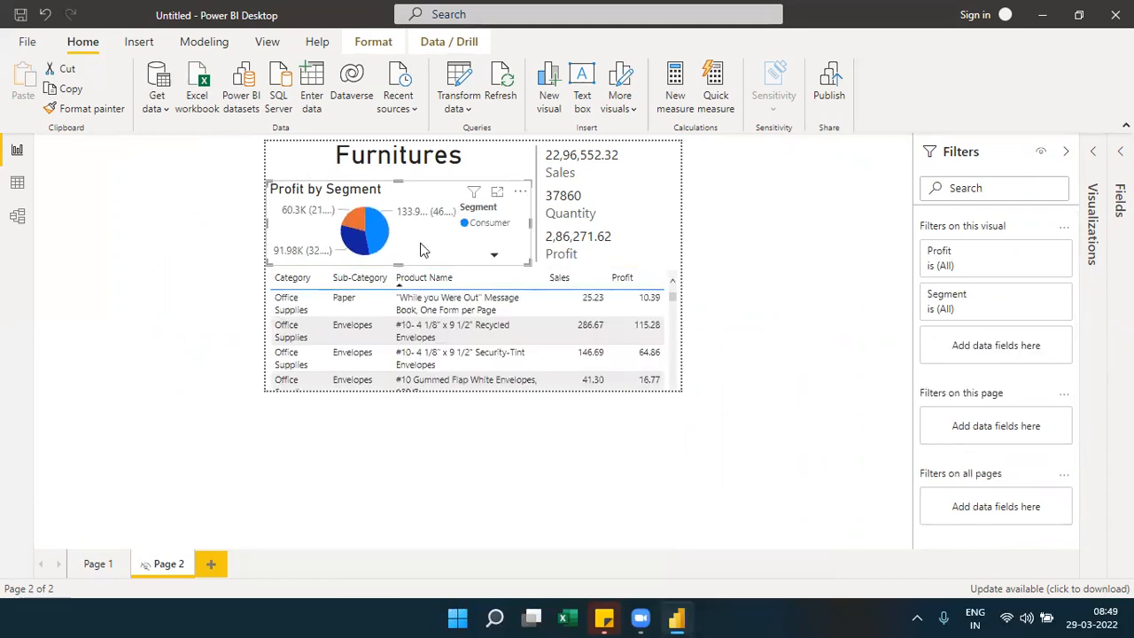
{"action": "left_click", "coordinate": [398, 181]}
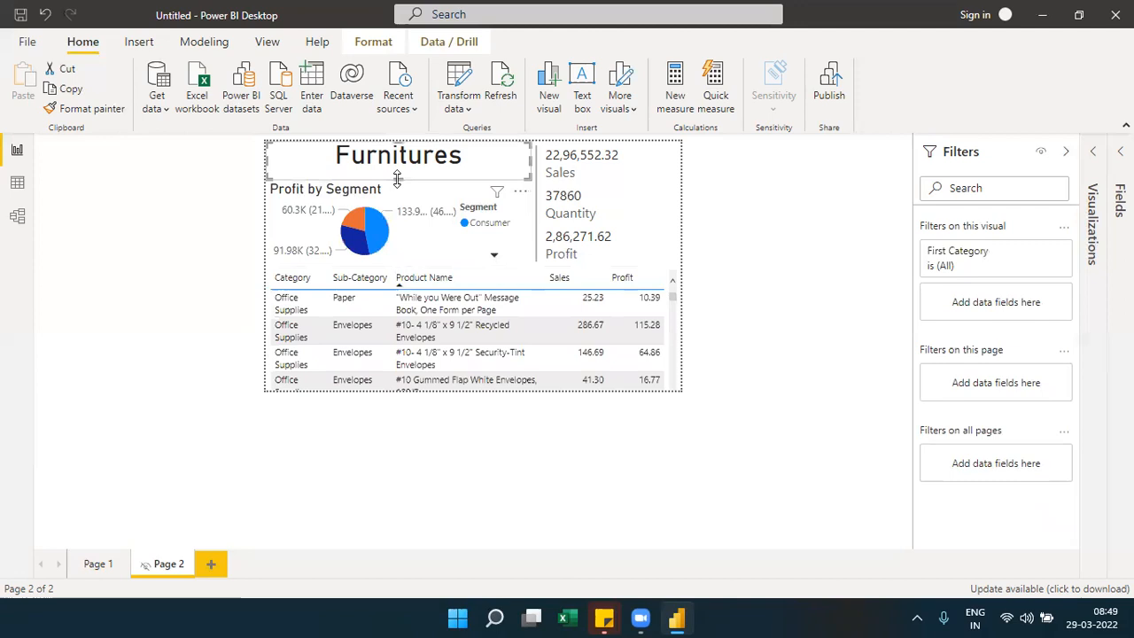
{"action": "left_click", "coordinate": [397, 187]}
{"action": "left_click_drag", "start_coordinate": [398, 185], "coordinate": [391, 177]}
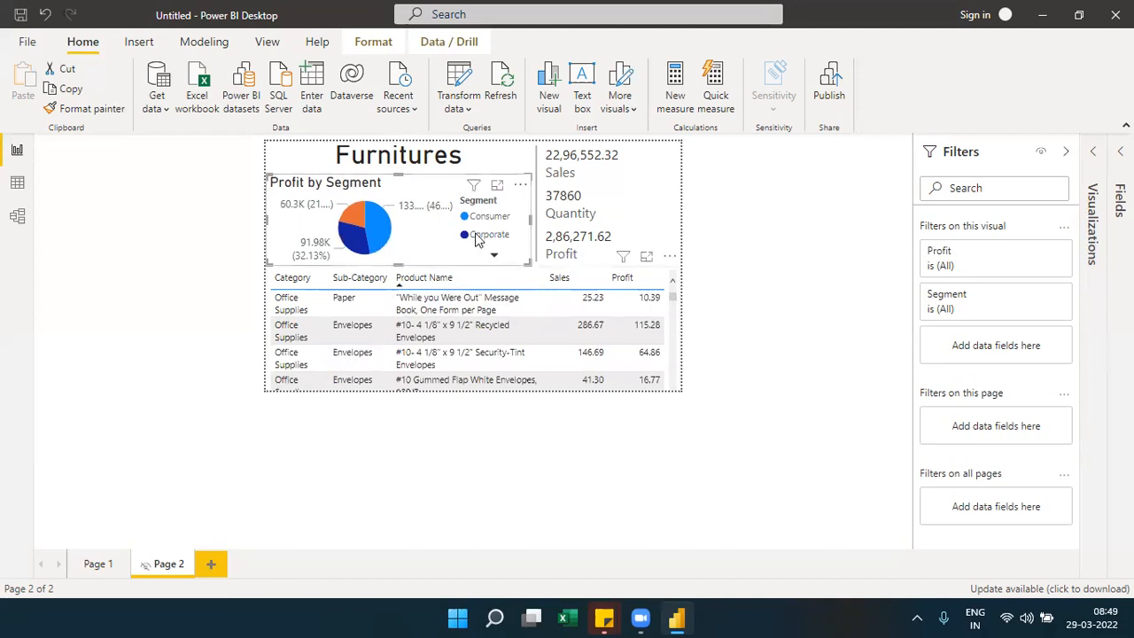
{"action": "left_click_drag", "start_coordinate": [529, 219], "coordinate": [536, 217]}
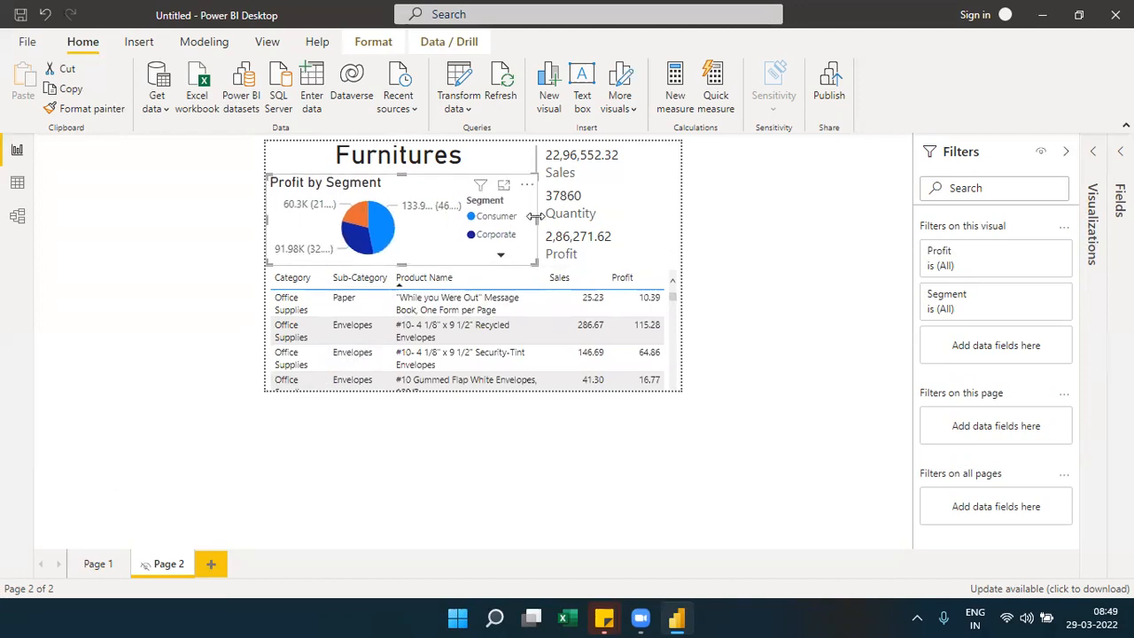
Step: Compare the category pie chart's slice tooltips on Page 1 and return to Page 2
{"action": "left_click", "coordinate": [98, 564]}
{"action": "mouse_move", "coordinate": [262, 275]}
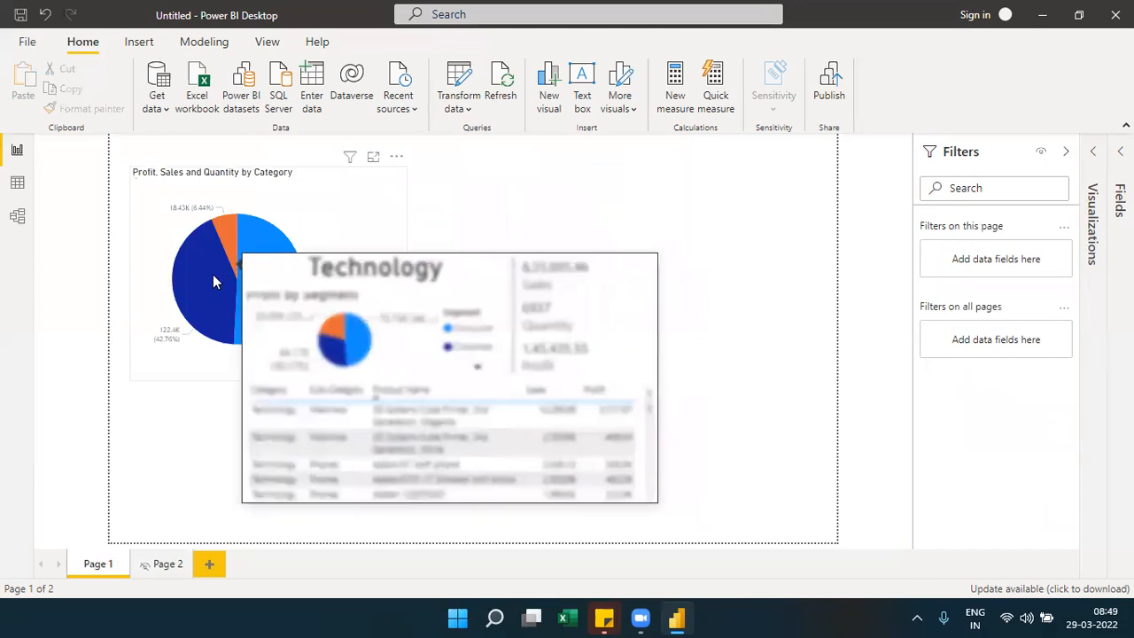
{"action": "mouse_move", "coordinate": [228, 247]}
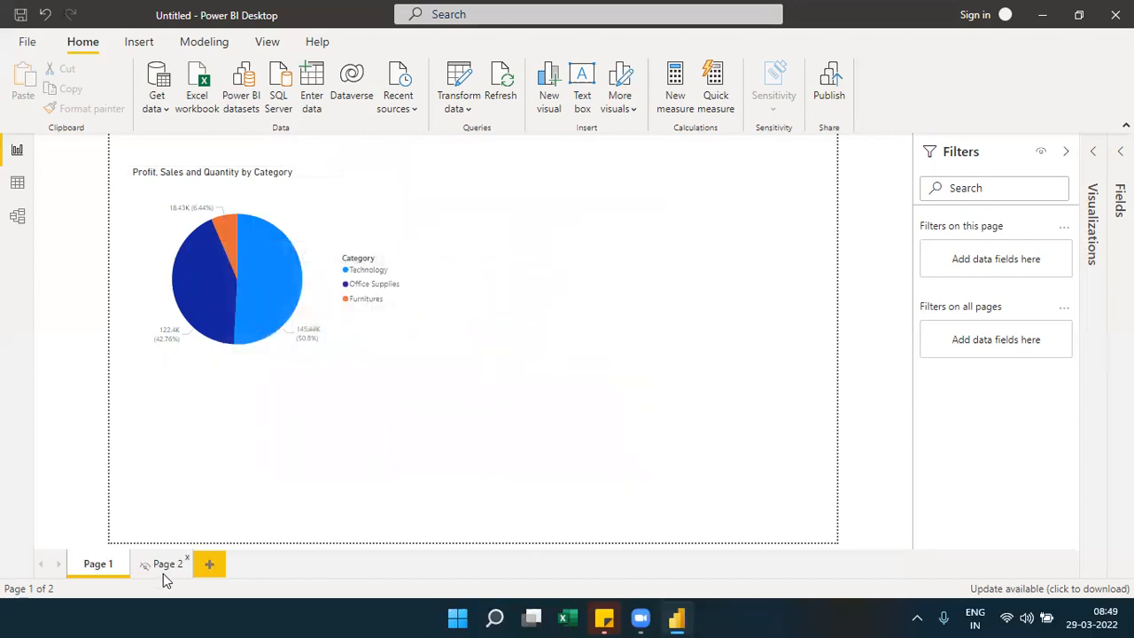
{"action": "left_click", "coordinate": [163, 567]}
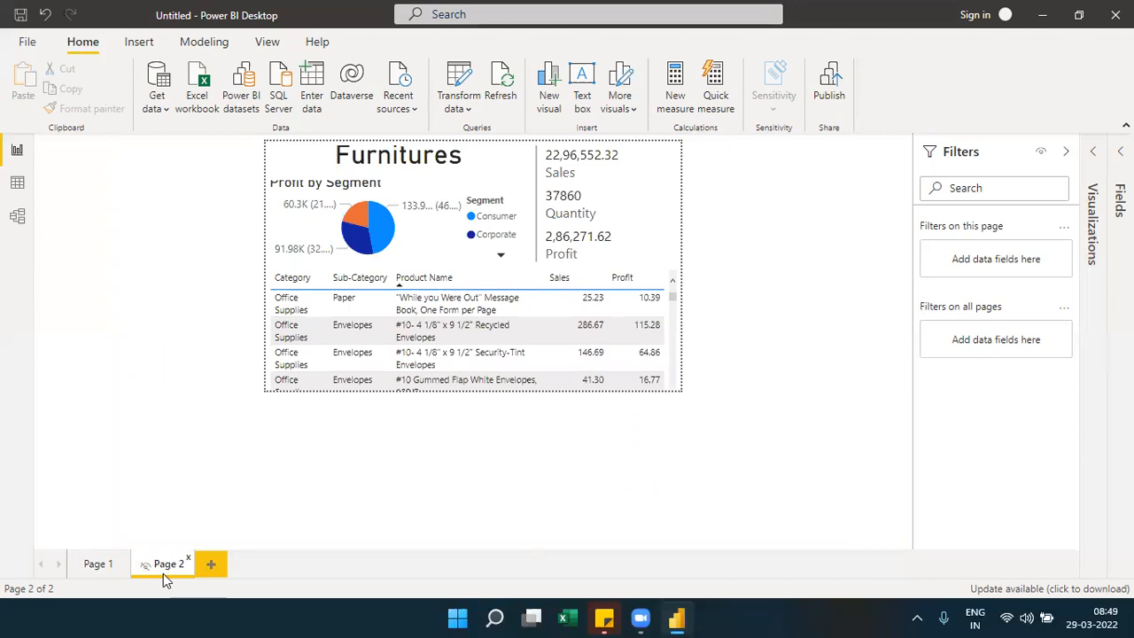
Step: Check the Office Supplies slice's tooltip on Page 1's category pie chart
{"action": "left_click", "coordinate": [94, 569]}
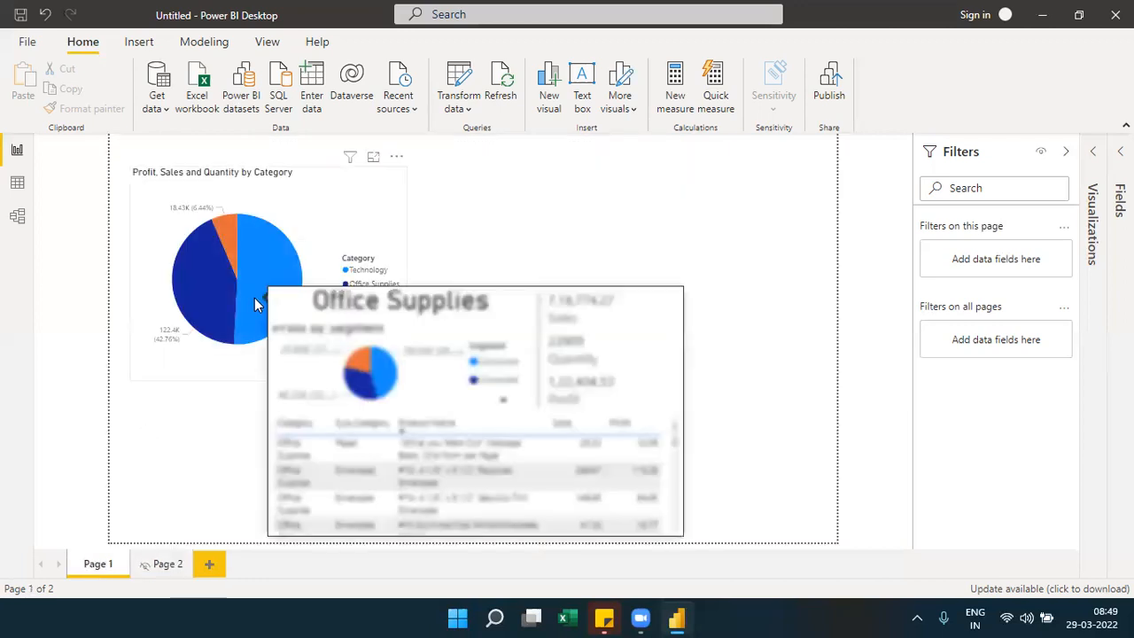
{"action": "mouse_move", "coordinate": [213, 296]}
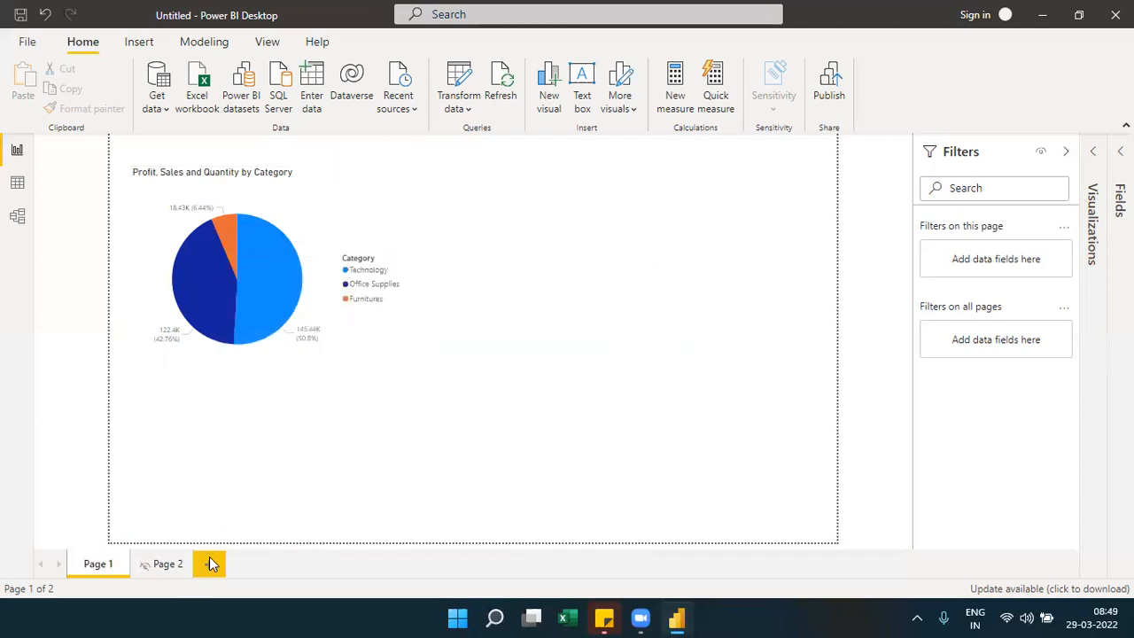
Step: Add a new report page and insert a Left arrow button, enlarged and placed near the page's upper-left corner
{"action": "left_click", "coordinate": [210, 566]}
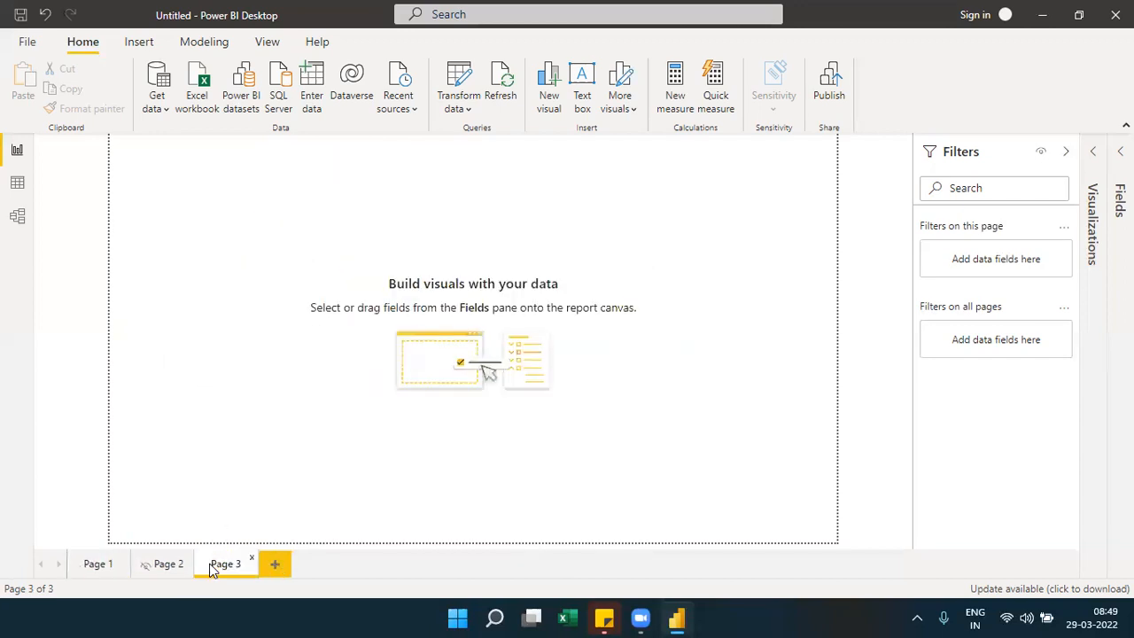
{"action": "left_click", "coordinate": [139, 42]}
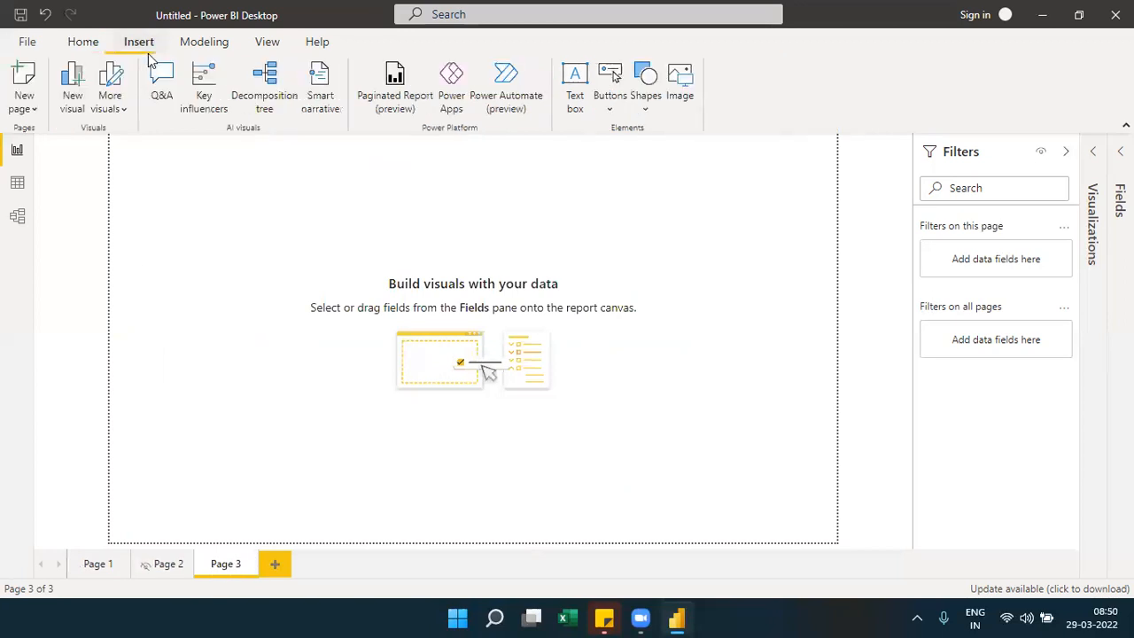
{"action": "left_click", "coordinate": [610, 110]}
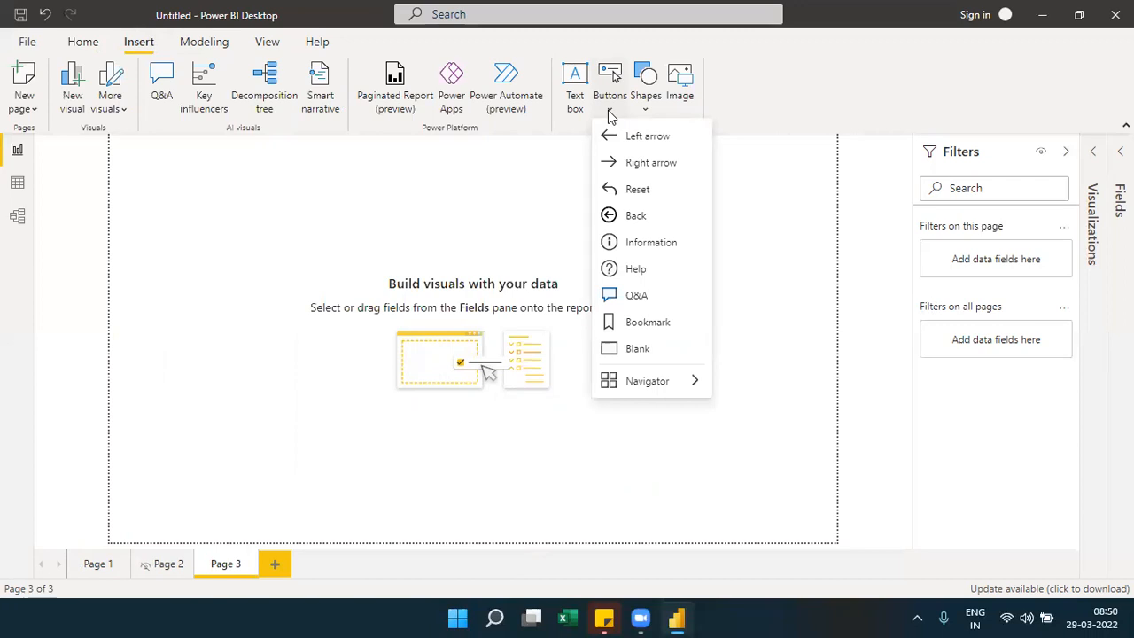
{"action": "left_click", "coordinate": [763, 105]}
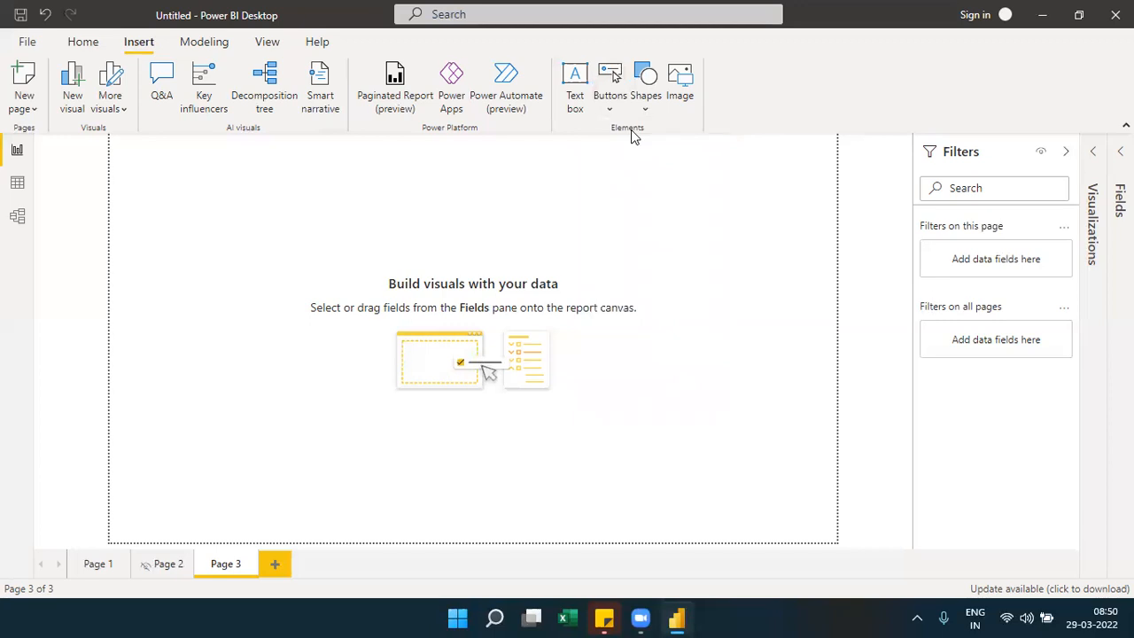
{"action": "left_click", "coordinate": [608, 115]}
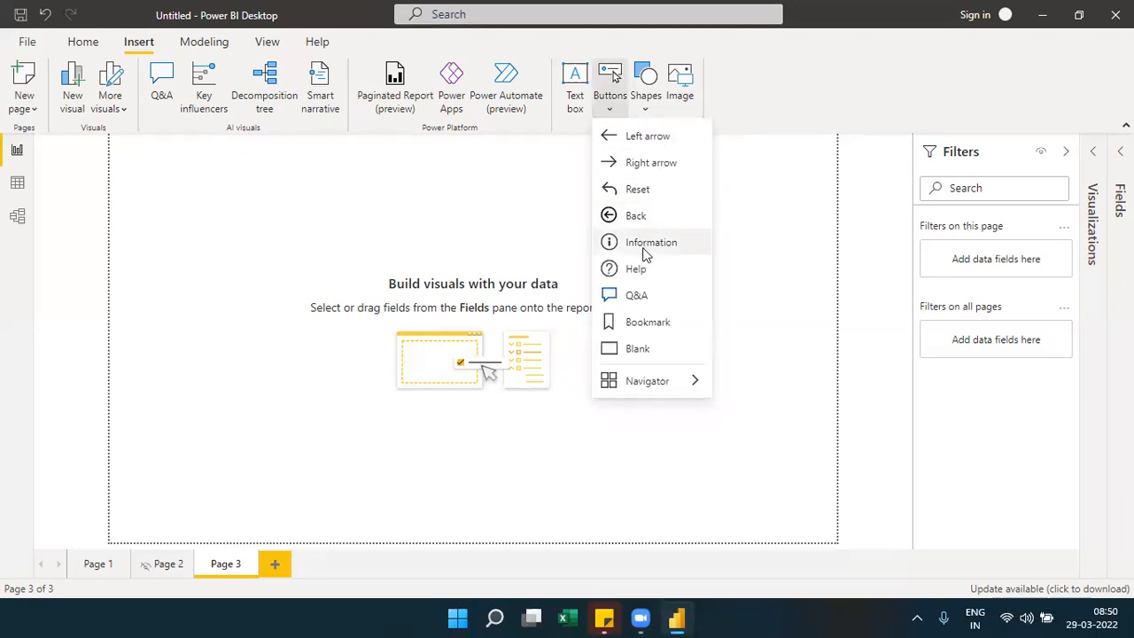
{"action": "left_click", "coordinate": [656, 139]}
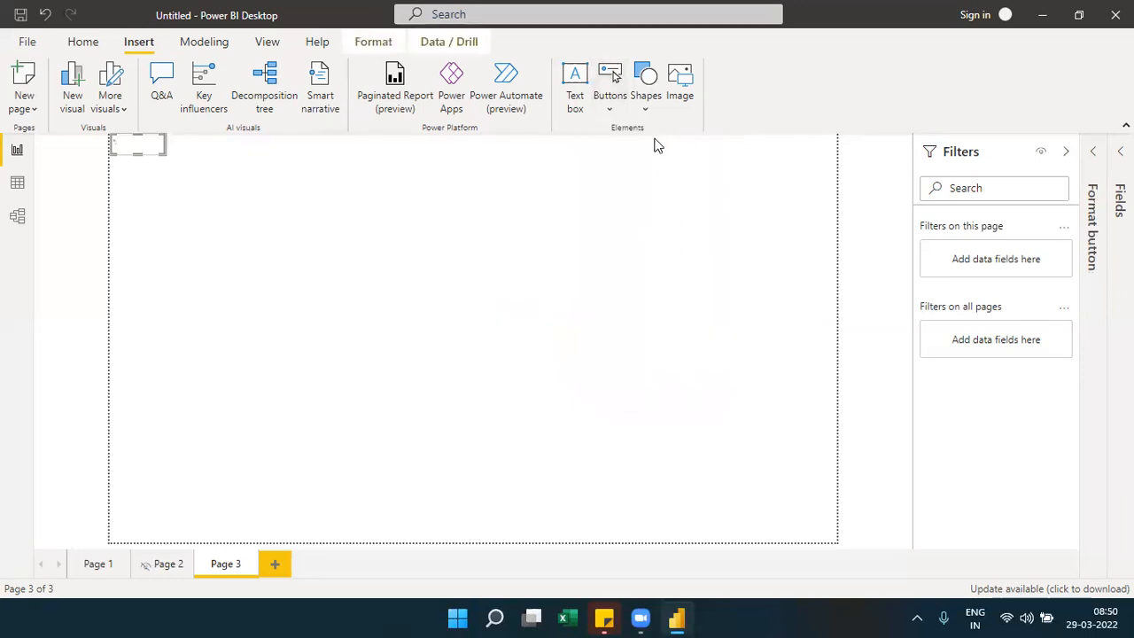
{"action": "left_click_drag", "start_coordinate": [139, 149], "coordinate": [255, 226]}
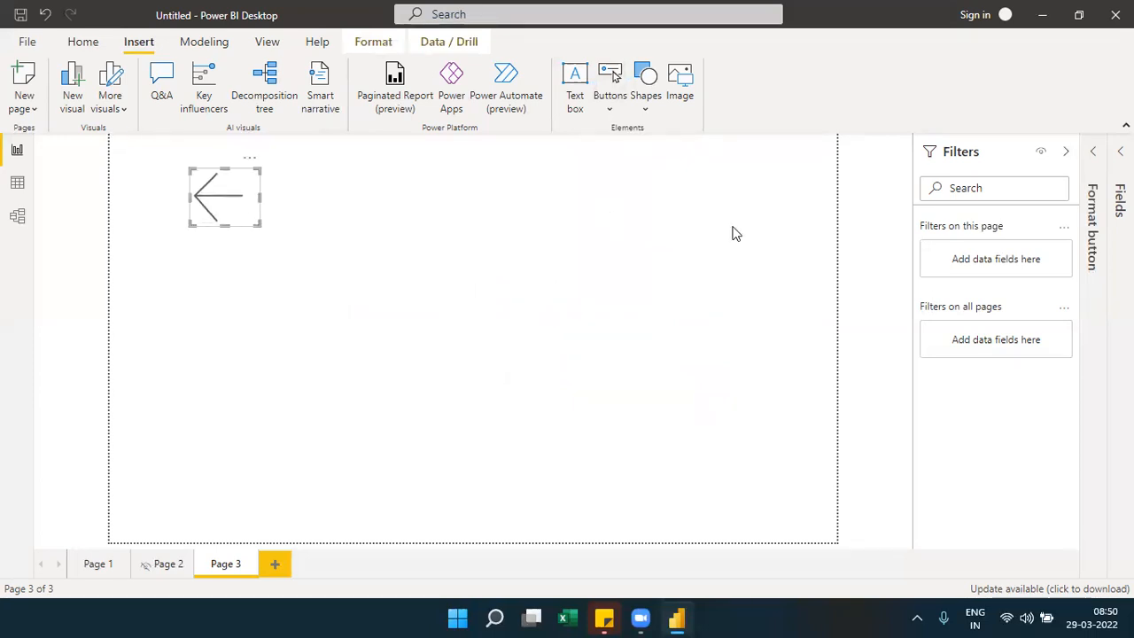
Step: Turn on the left arrow button's Action, keeping the Back type after reviewing the list, and slightly reduce the button's height
{"action": "left_click", "coordinate": [1096, 153]}
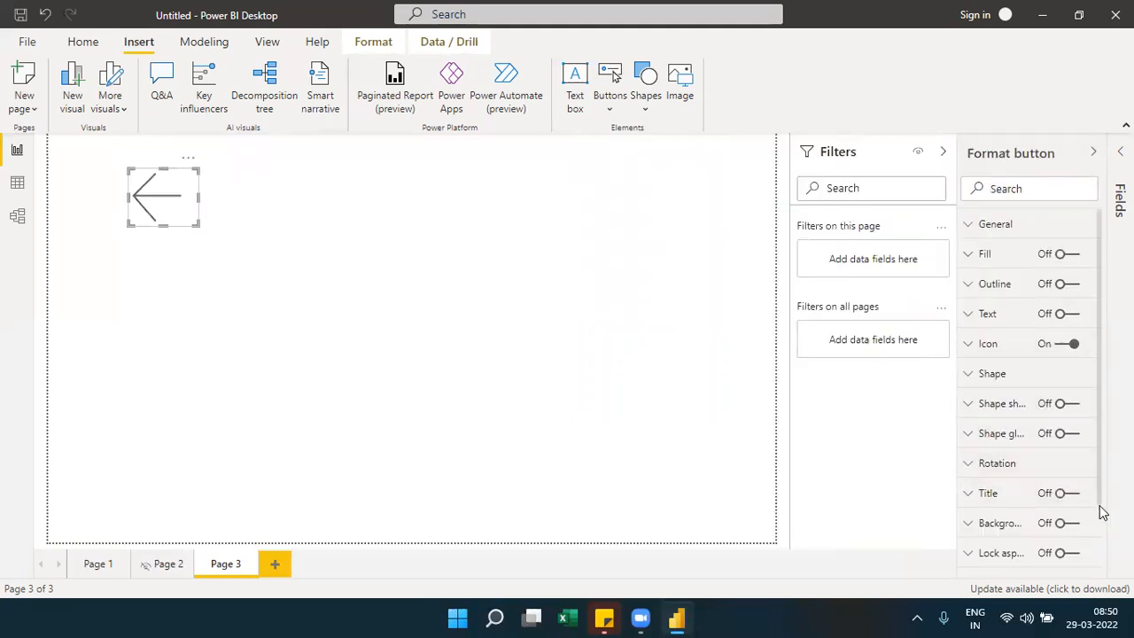
{"action": "scroll", "coordinate": [1101, 512], "scroll_direction": "down", "scroll_amount": 2}
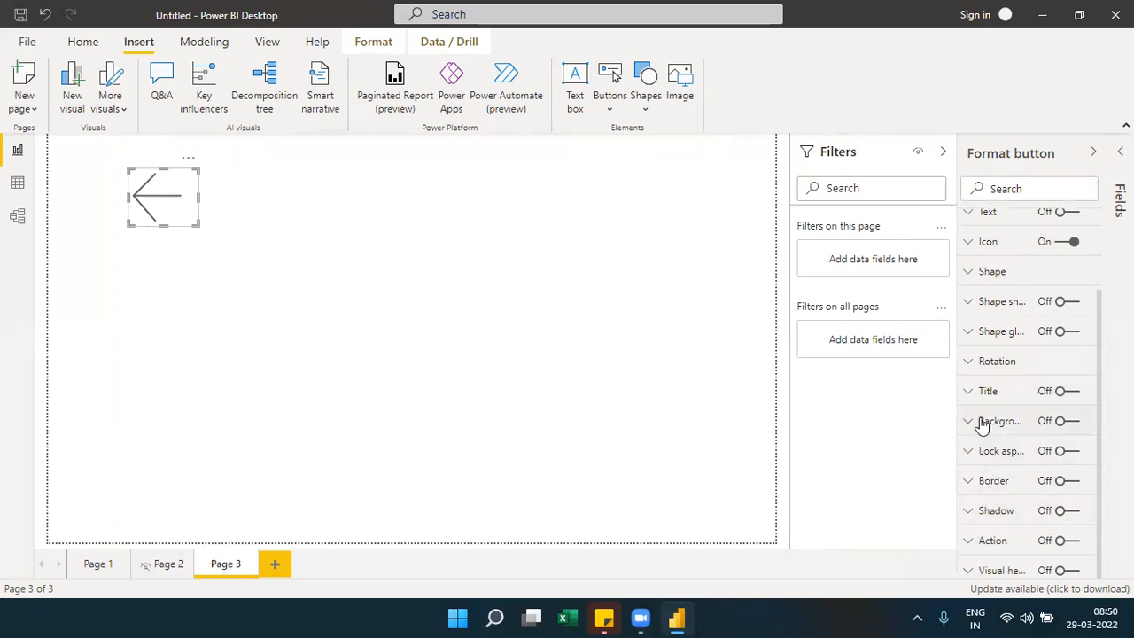
{"action": "left_click", "coordinate": [1071, 541]}
{"action": "left_click", "coordinate": [968, 542]}
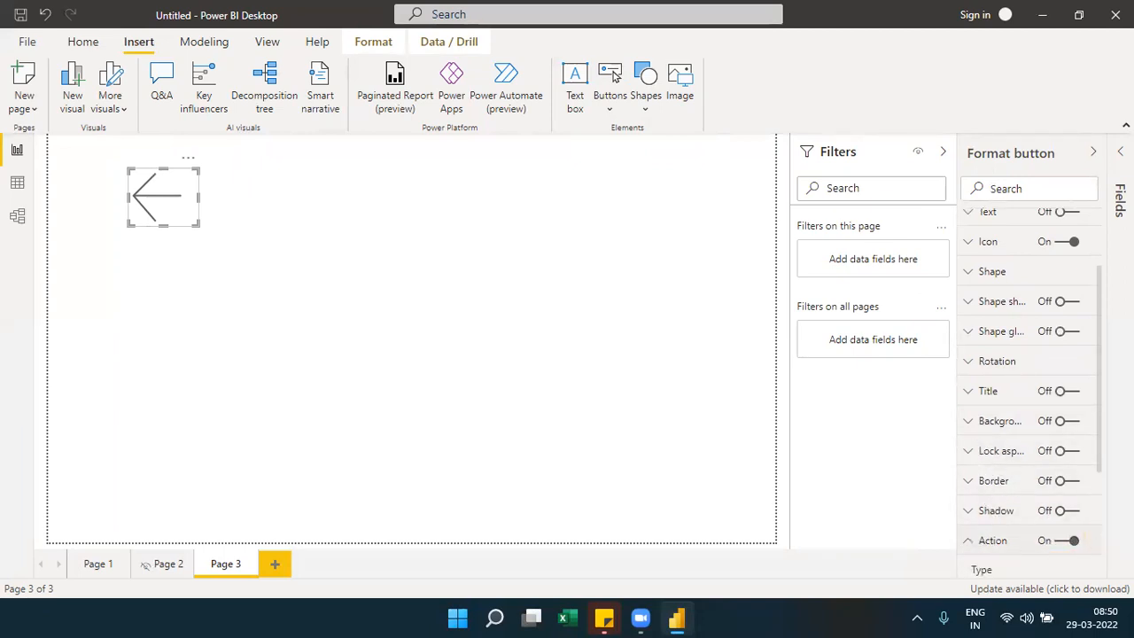
{"action": "scroll", "coordinate": [1102, 493], "scroll_direction": "down", "scroll_amount": 3}
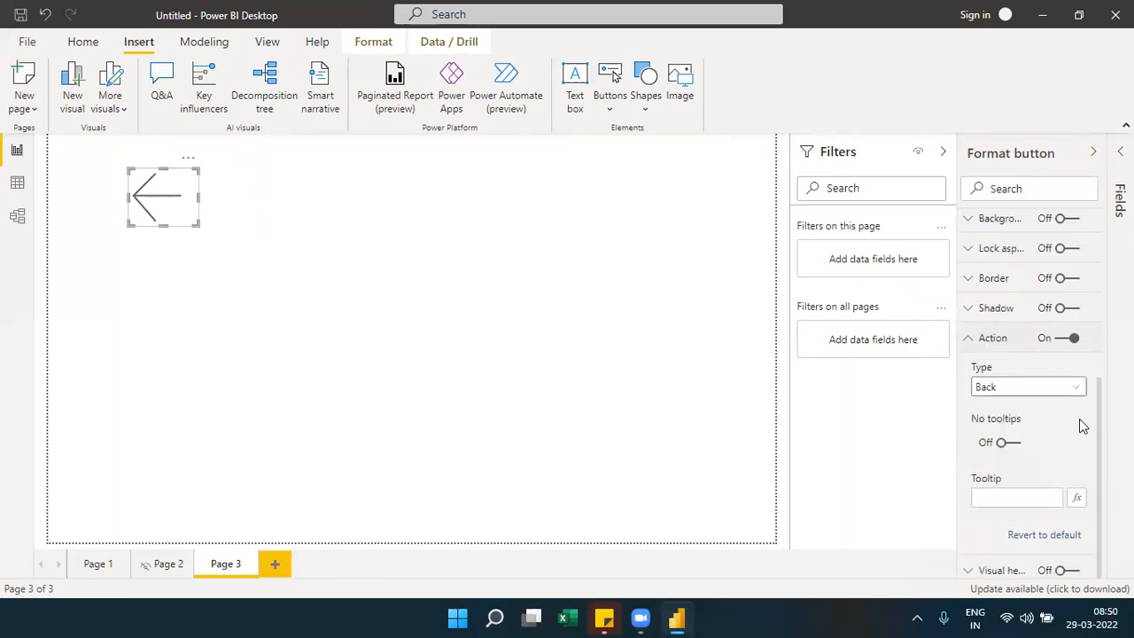
{"action": "left_click", "coordinate": [1079, 389]}
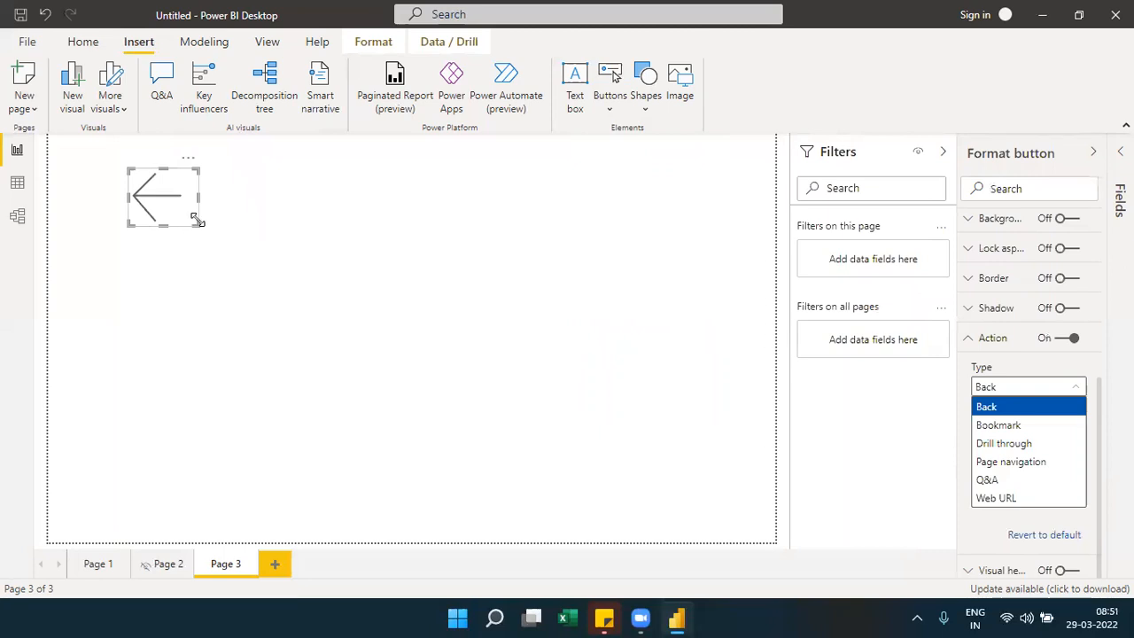
{"action": "left_click_drag", "start_coordinate": [197, 211], "coordinate": [195, 210]}
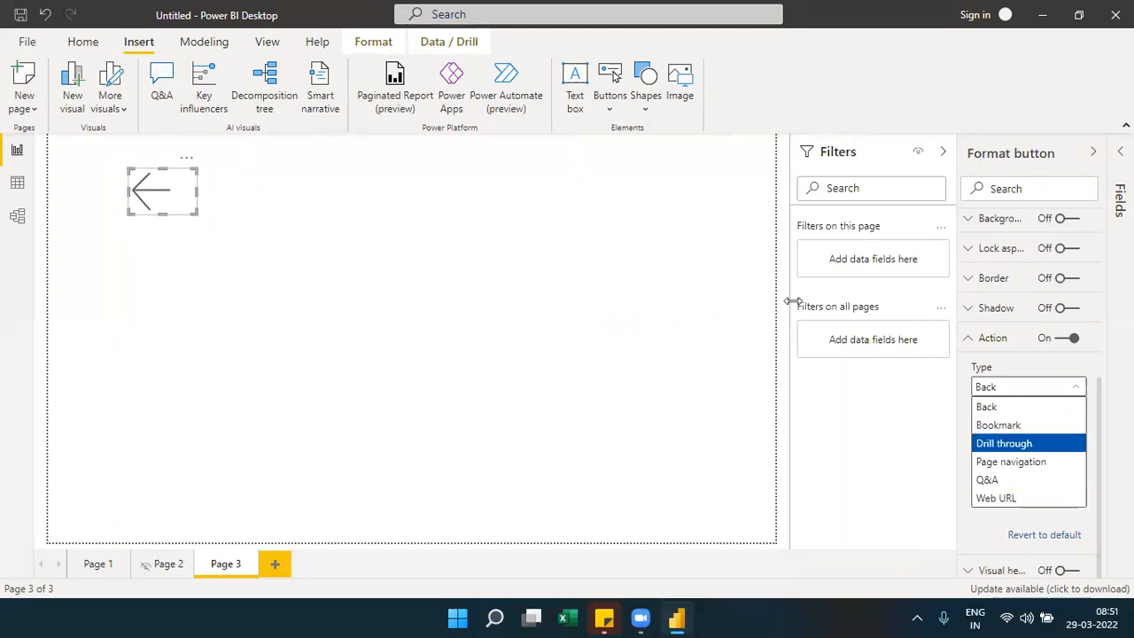
{"action": "left_click", "coordinate": [589, 184]}
Step: Insert a Back button beneath the left arrow, enlarge it, and review its Action settings
{"action": "left_click", "coordinate": [610, 105]}
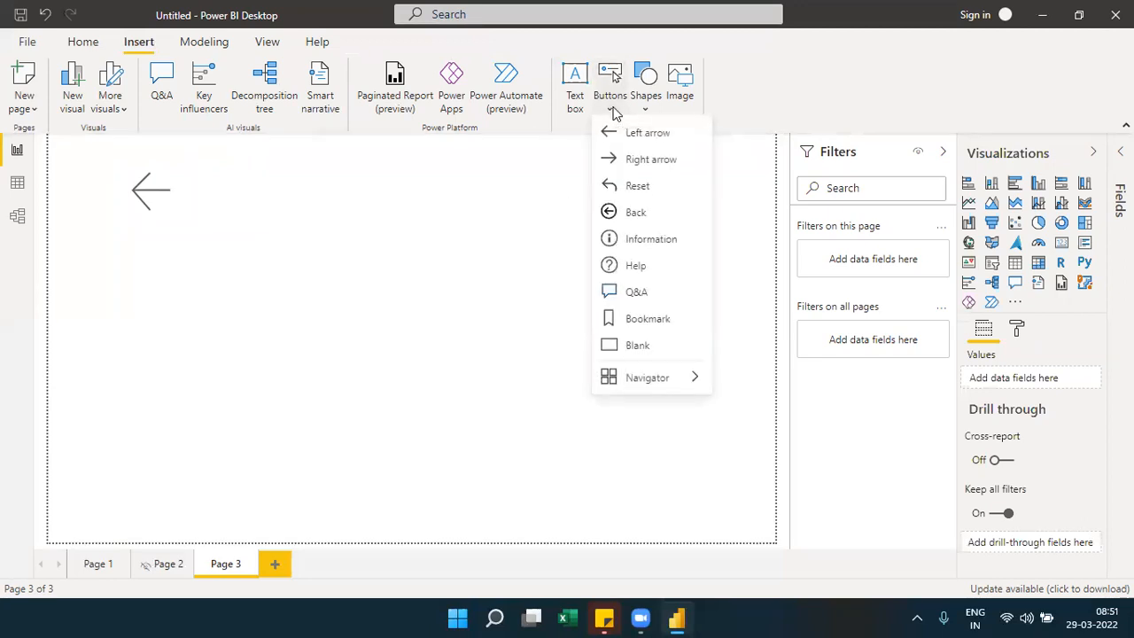
{"action": "left_click", "coordinate": [618, 218]}
{"action": "left_click_drag", "start_coordinate": [79, 149], "coordinate": [161, 238]}
{"action": "left_click", "coordinate": [147, 240]}
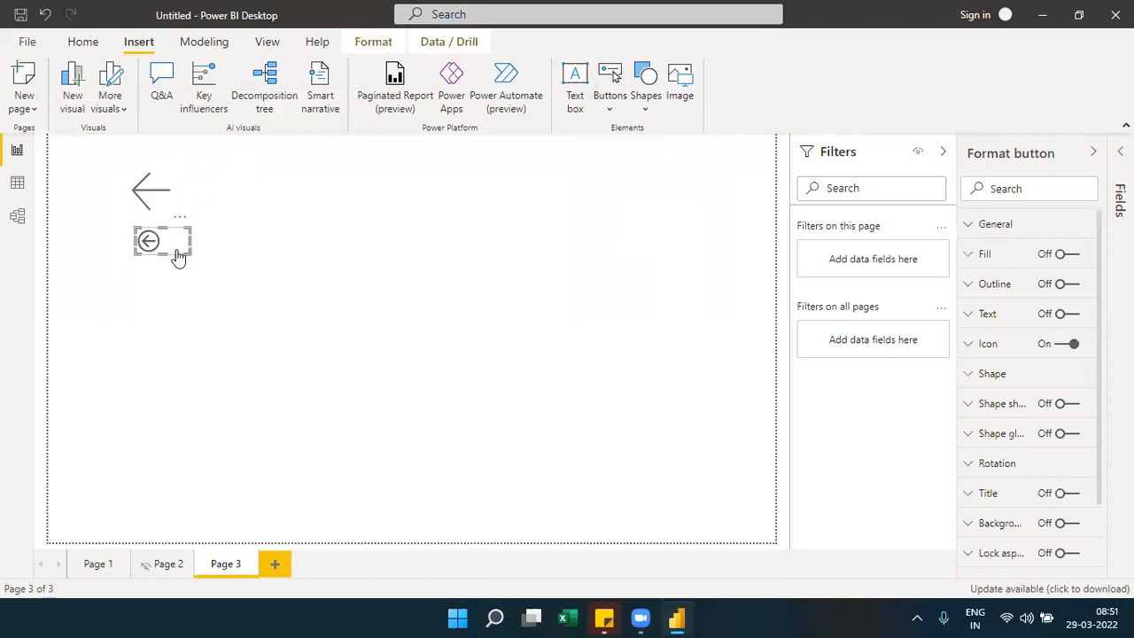
{"action": "left_click_drag", "start_coordinate": [184, 251], "coordinate": [163, 271]}
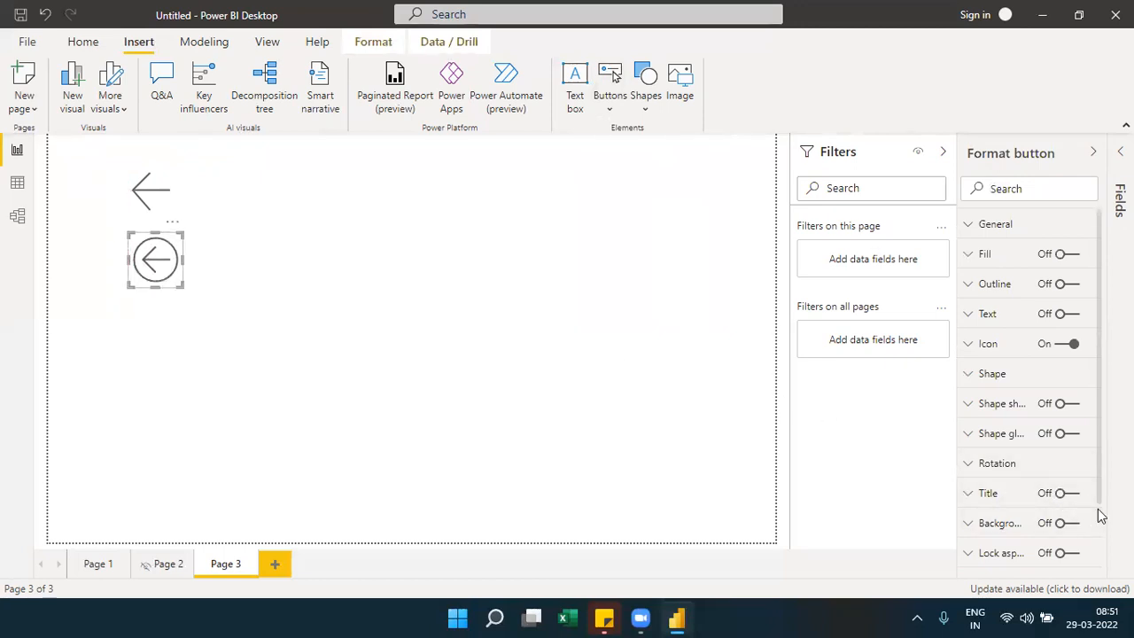
{"action": "scroll", "coordinate": [1097, 509], "scroll_direction": "down", "scroll_amount": 2}
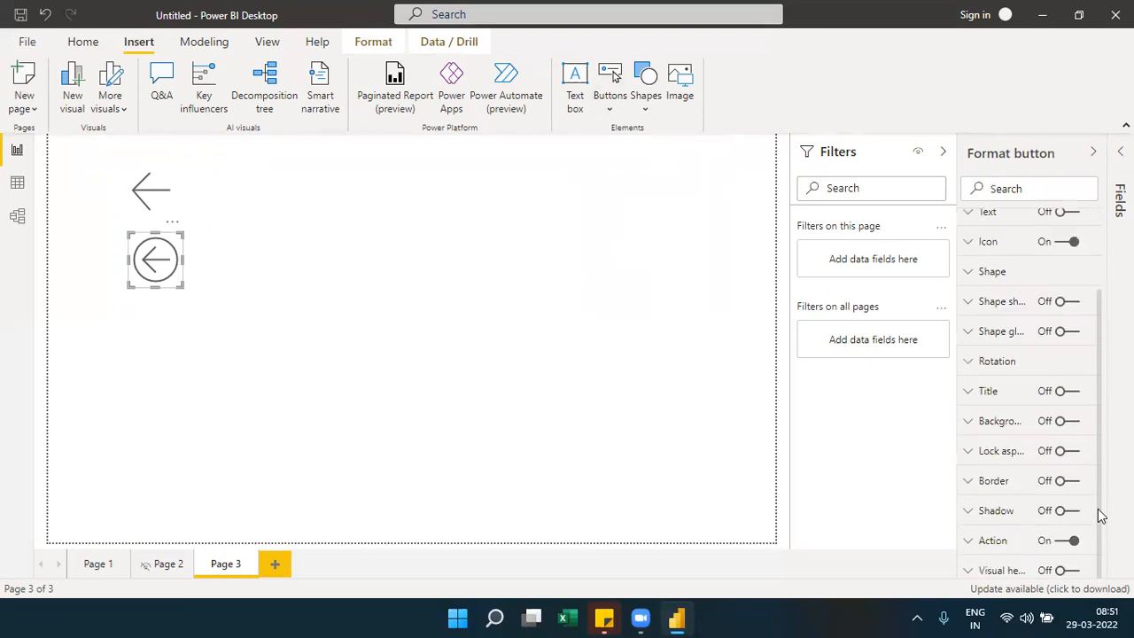
{"action": "left_click", "coordinate": [984, 542]}
{"action": "scroll", "coordinate": [1099, 493], "scroll_direction": "down", "scroll_amount": 4}
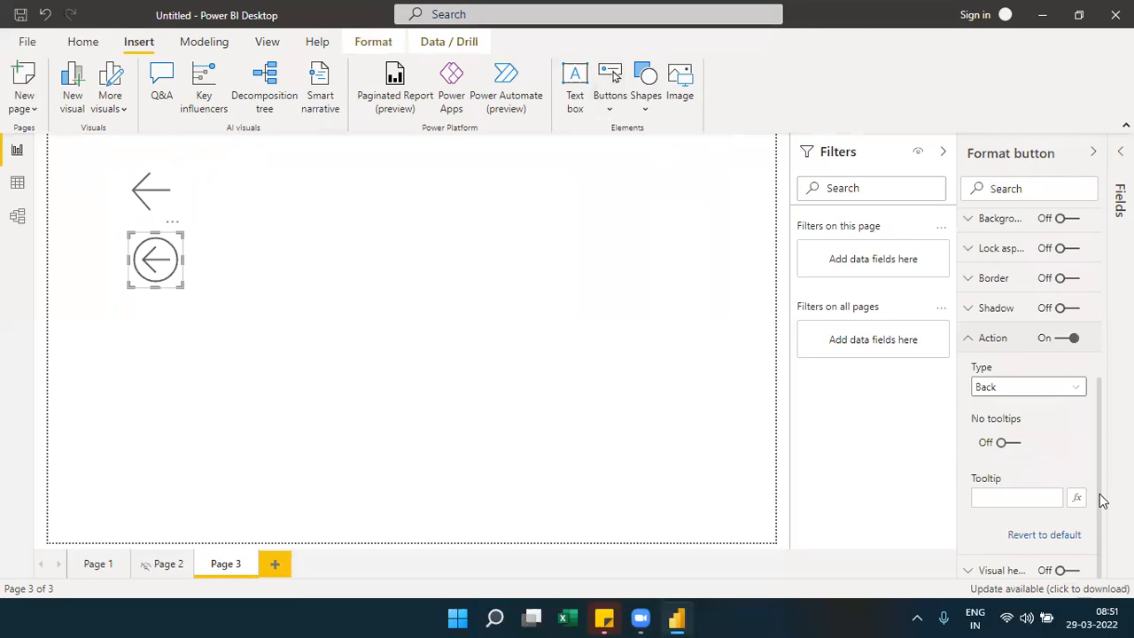
{"action": "left_click", "coordinate": [669, 300]}
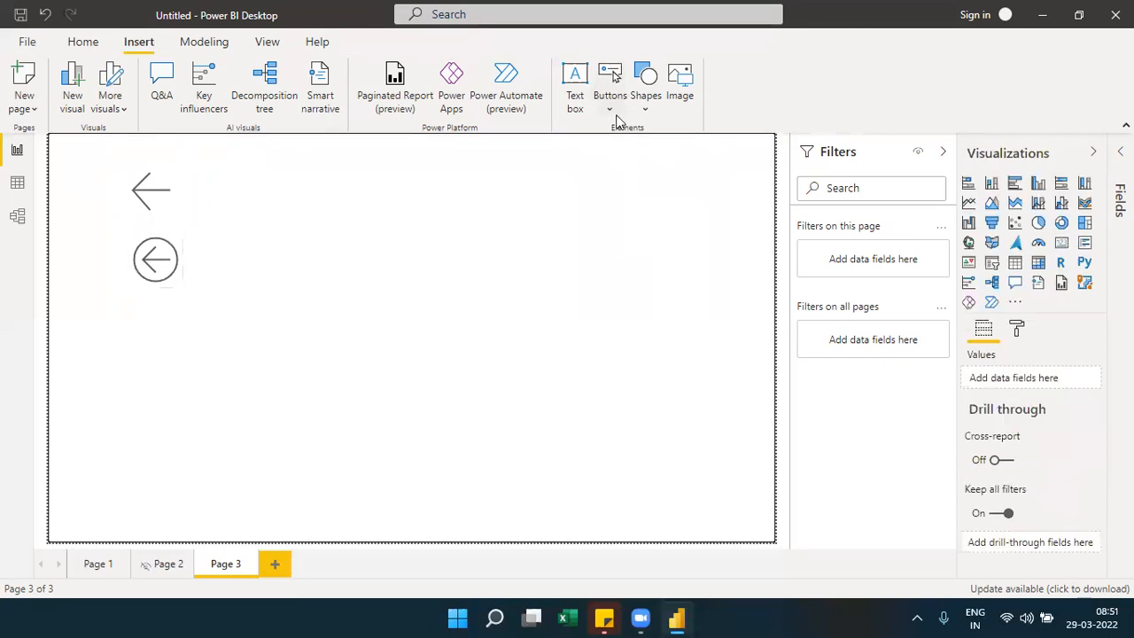
Step: Insert a Bookmark button beneath the Back button, enlarge it, and review its Action type and bookmark settings
{"action": "left_click", "coordinate": [613, 114]}
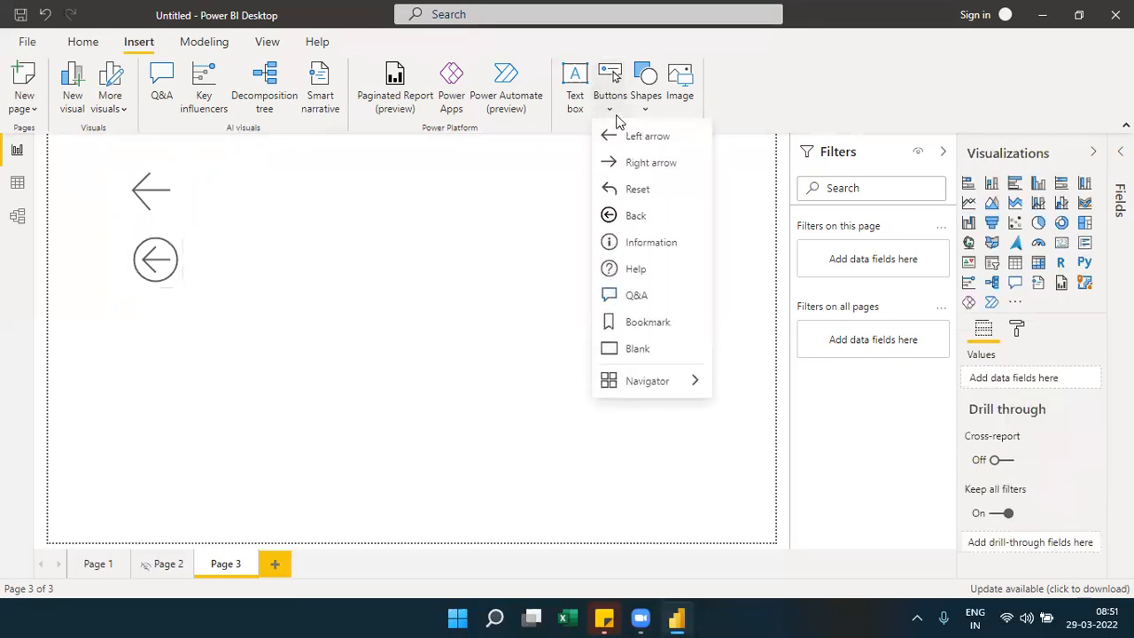
{"action": "left_click", "coordinate": [644, 323]}
{"action": "left_click_drag", "start_coordinate": [79, 148], "coordinate": [171, 341]}
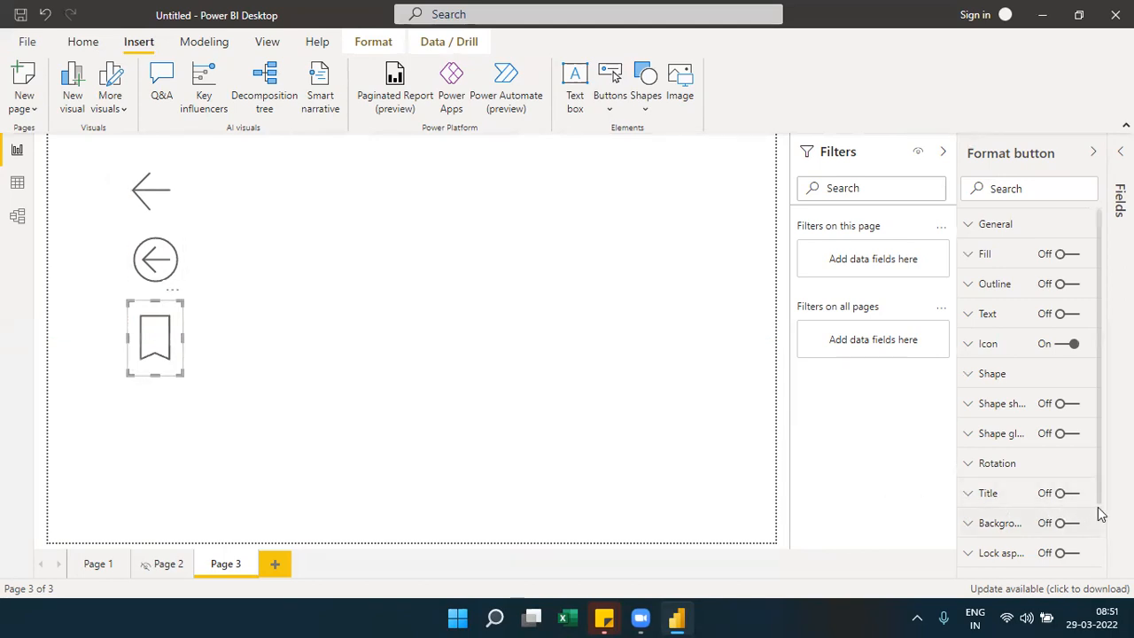
{"action": "scroll", "coordinate": [1103, 513], "scroll_direction": "down", "scroll_amount": 2}
{"action": "left_click", "coordinate": [1001, 541]}
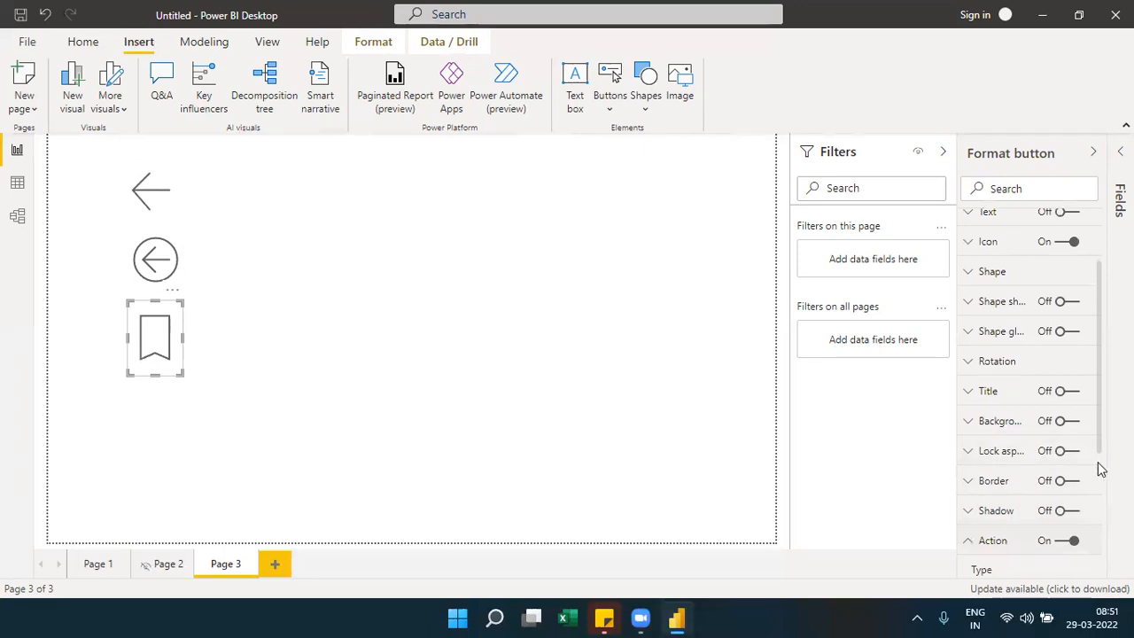
{"action": "scroll", "coordinate": [1099, 468], "scroll_direction": "down", "scroll_amount": 5}
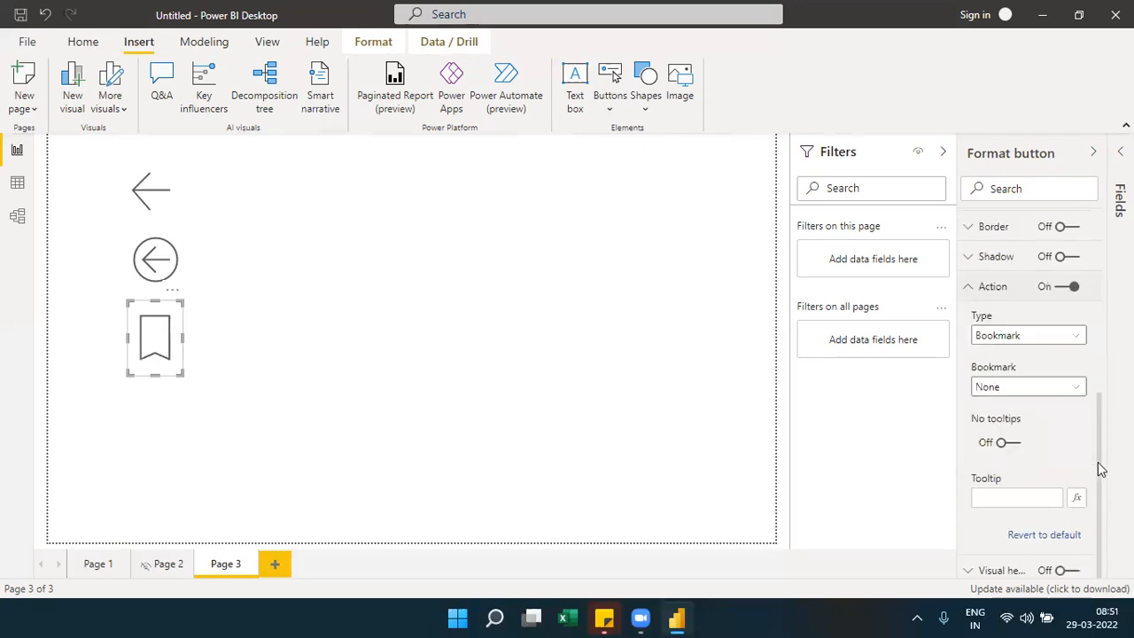
{"action": "left_click", "coordinate": [652, 365]}
Step: Insert an Information button, enlarged and placed beneath the Bookmark button
{"action": "left_click", "coordinate": [610, 105]}
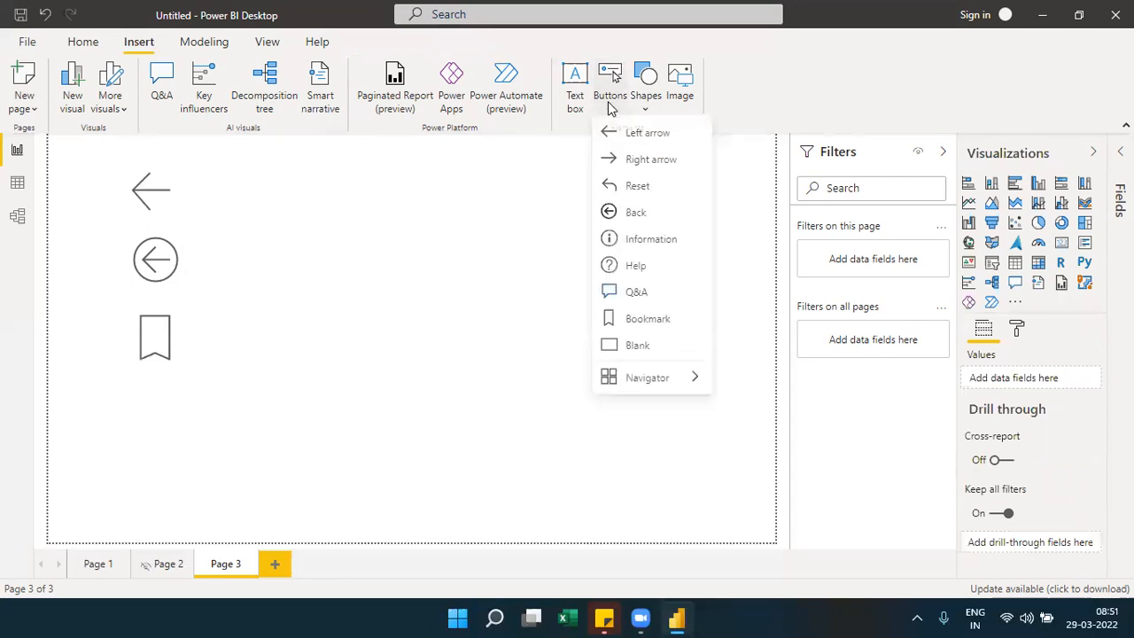
{"action": "left_click", "coordinate": [630, 251]}
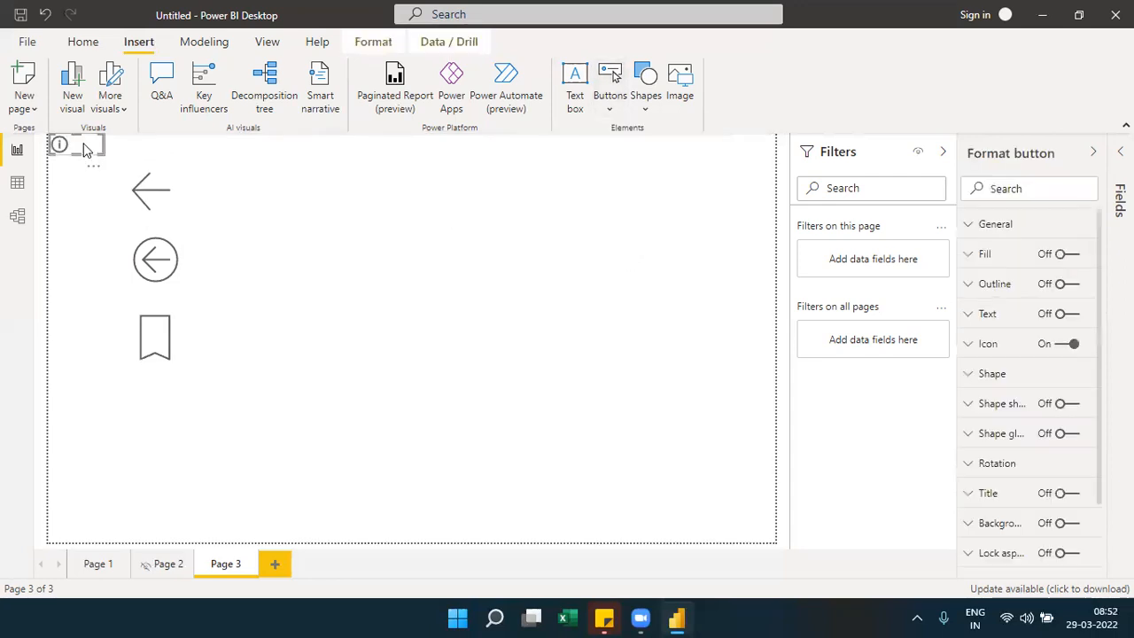
{"action": "left_click_drag", "start_coordinate": [86, 145], "coordinate": [180, 424]}
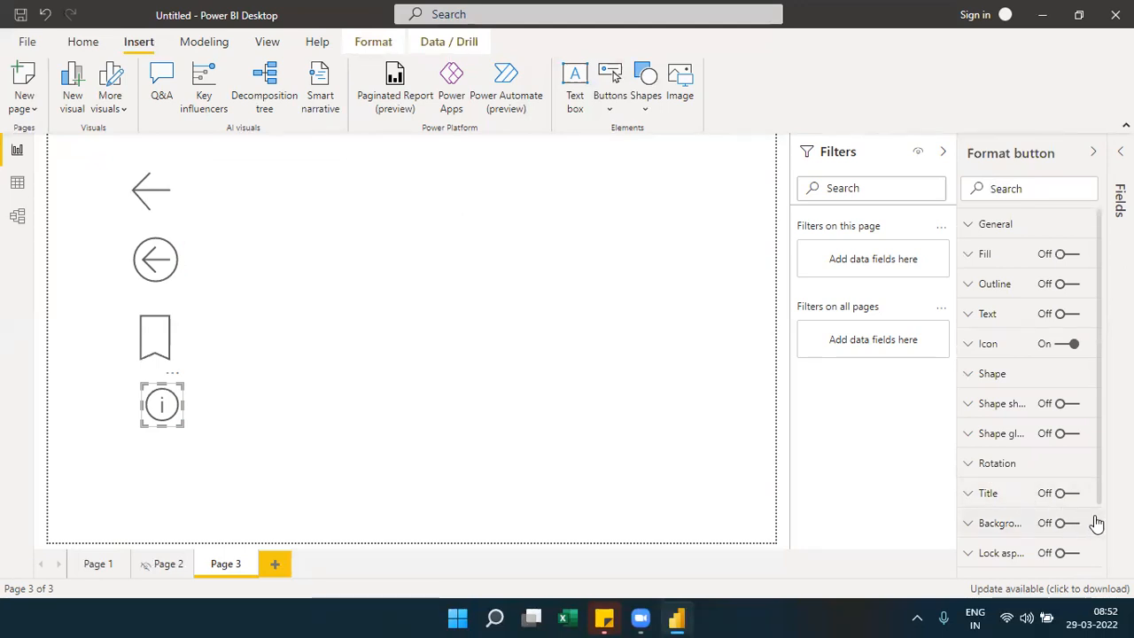
Step: Turn on the Information button's Action and review the available action types, keeping Back
{"action": "scroll", "coordinate": [1102, 518], "scroll_direction": "down", "scroll_amount": 3}
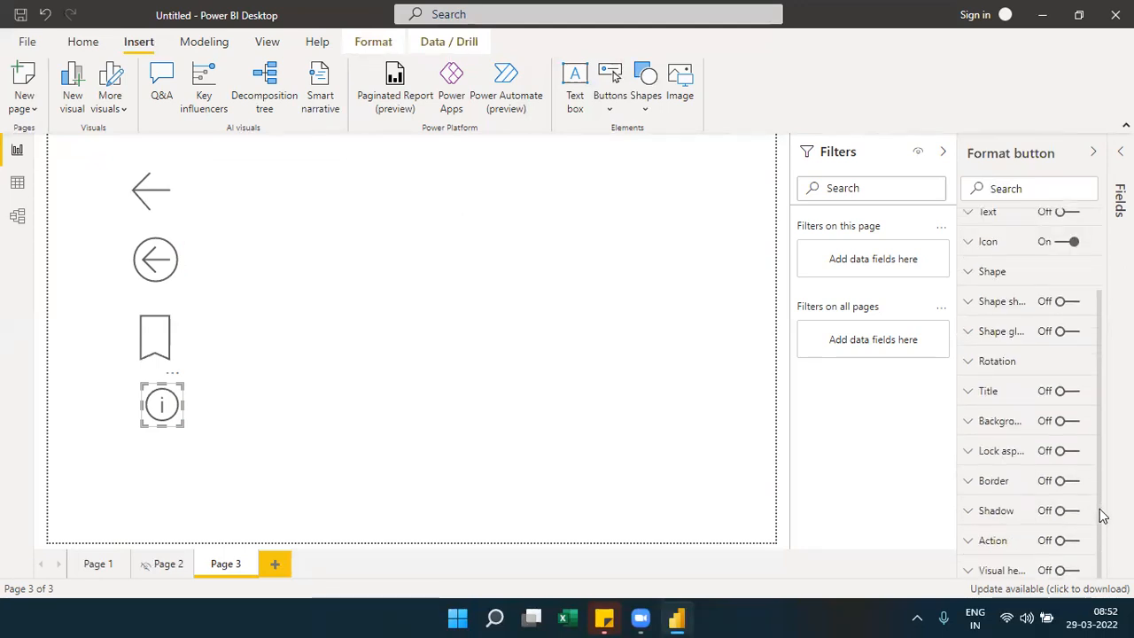
{"action": "left_click", "coordinate": [1070, 542]}
{"action": "left_click", "coordinate": [992, 542]}
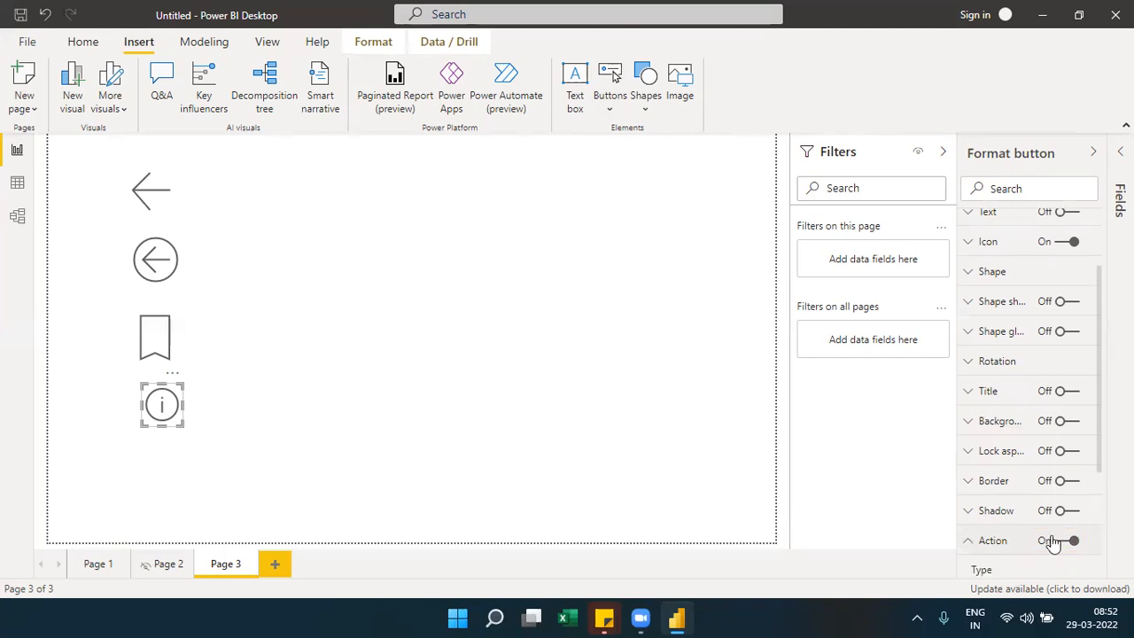
{"action": "scroll", "coordinate": [1096, 487], "scroll_direction": "down", "scroll_amount": 3}
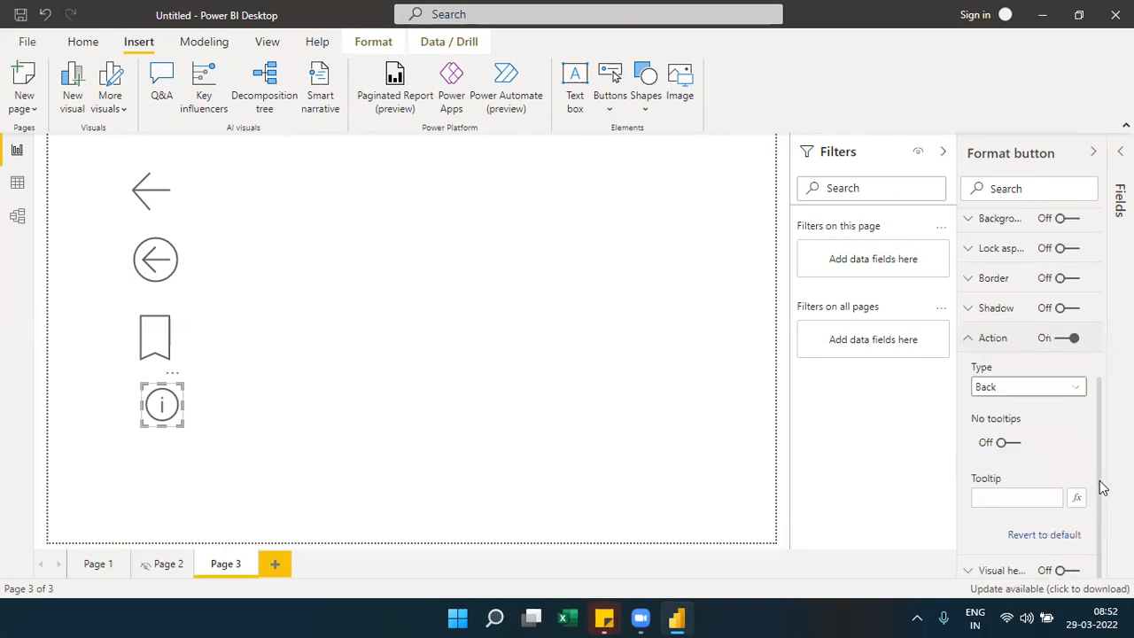
{"action": "left_click", "coordinate": [1037, 390]}
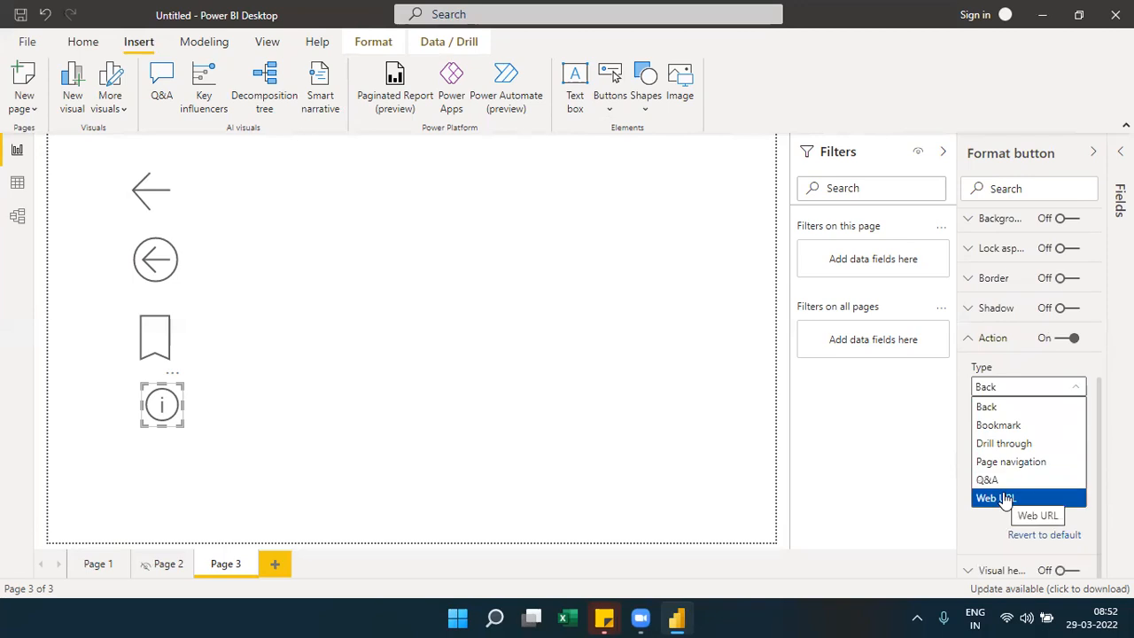
{"action": "left_click", "coordinate": [374, 406]}
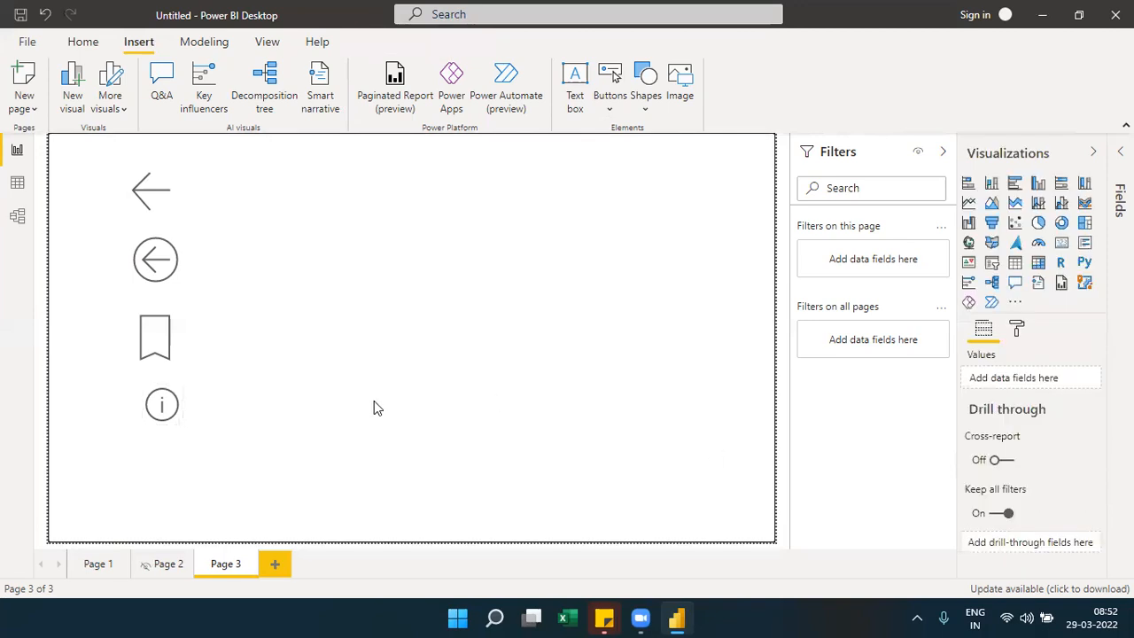
Step: Insert a Q&A button, move it to the right of the existing button column, and enlarge it
{"action": "left_click", "coordinate": [610, 104]}
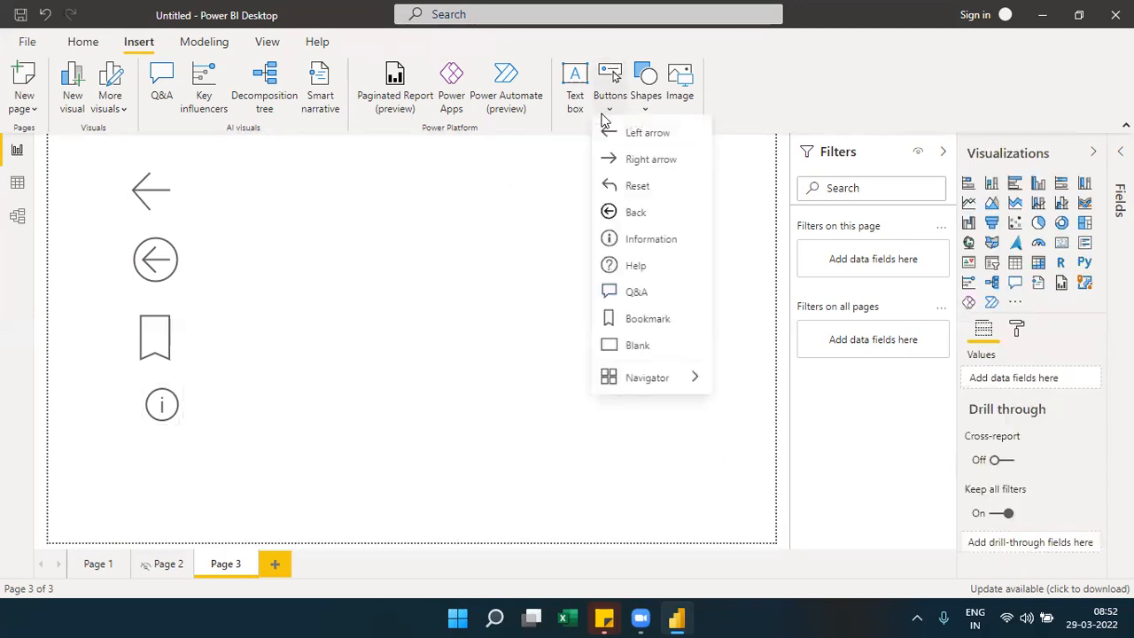
{"action": "left_click", "coordinate": [640, 307]}
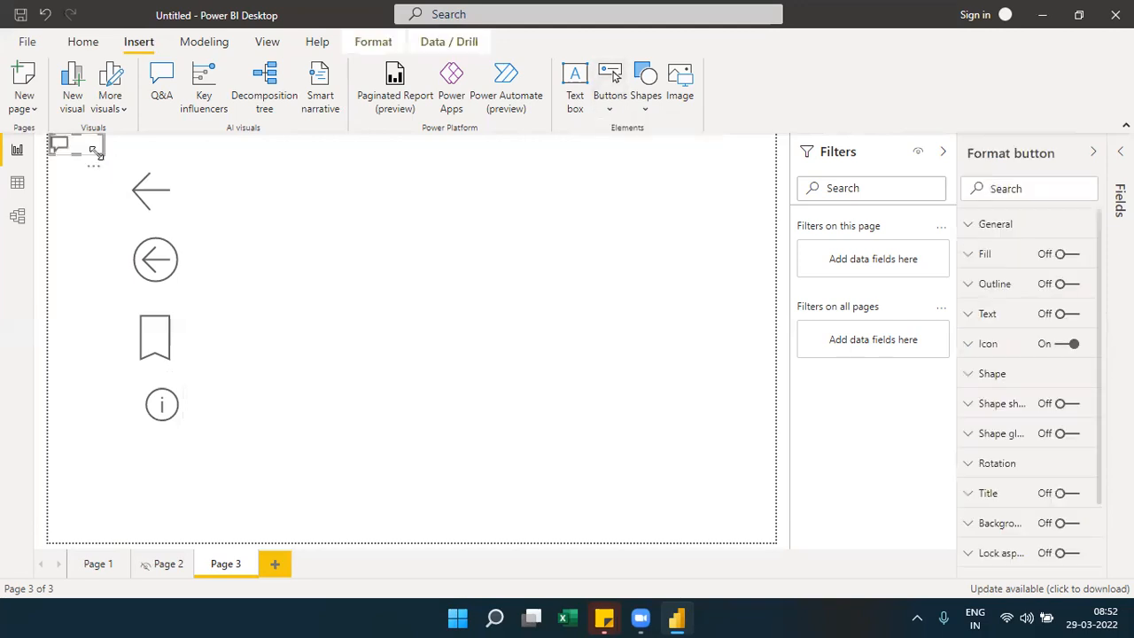
{"action": "left_click_drag", "start_coordinate": [83, 152], "coordinate": [333, 244]}
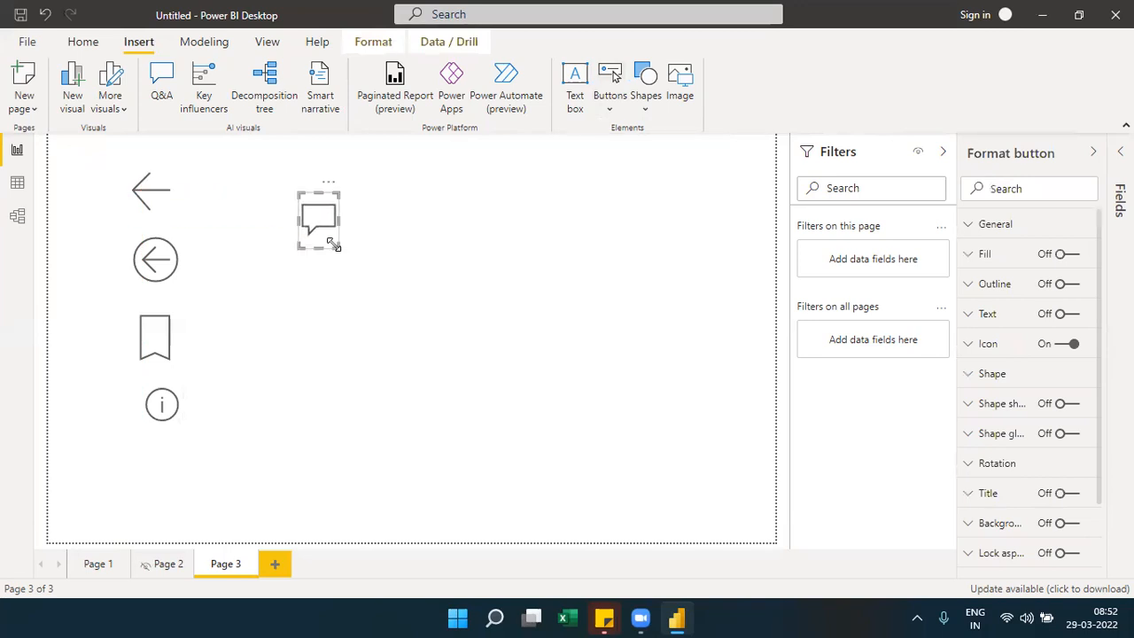
{"action": "left_click", "coordinate": [873, 157]}
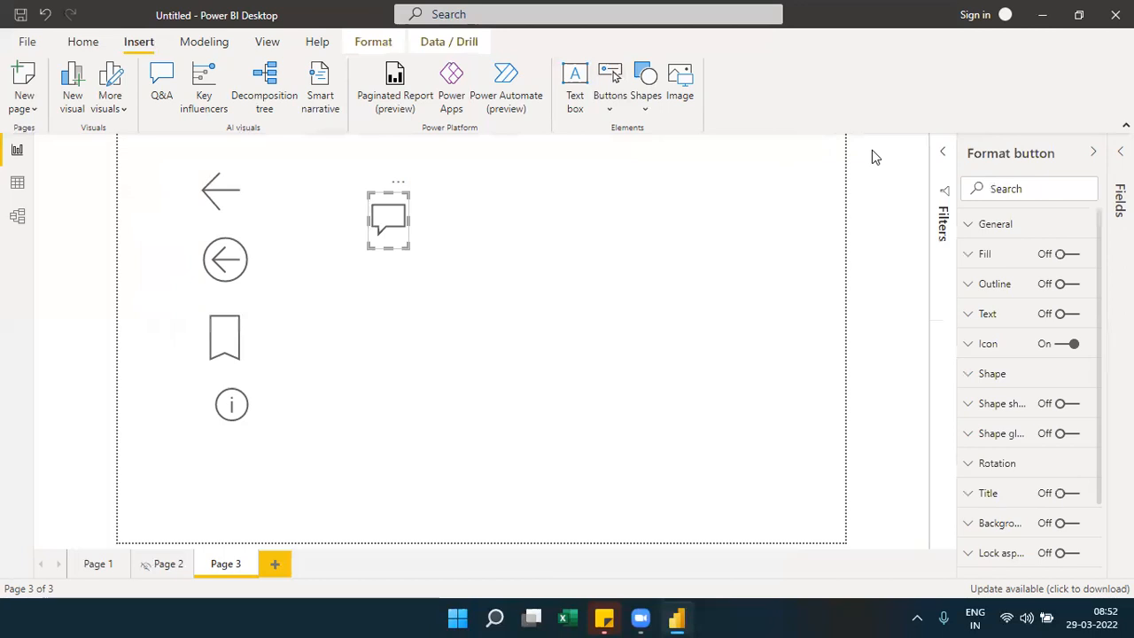
{"action": "left_click", "coordinate": [498, 320]}
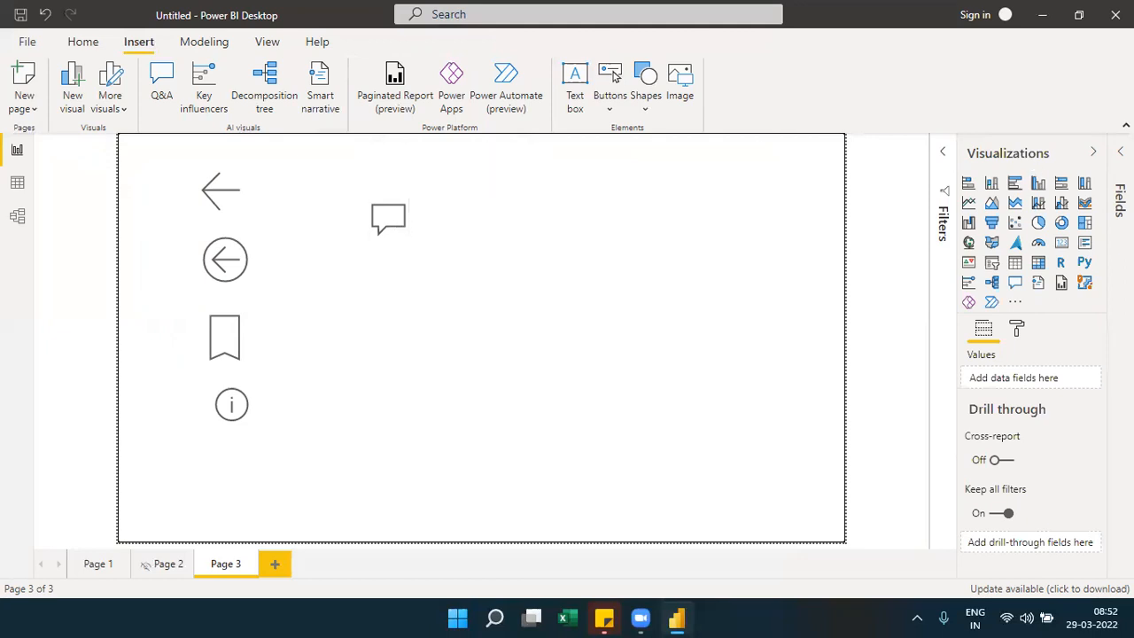
Step: Review the Q&A button's Action settings and available action types, keeping Q&A
{"action": "left_click", "coordinate": [1120, 199]}
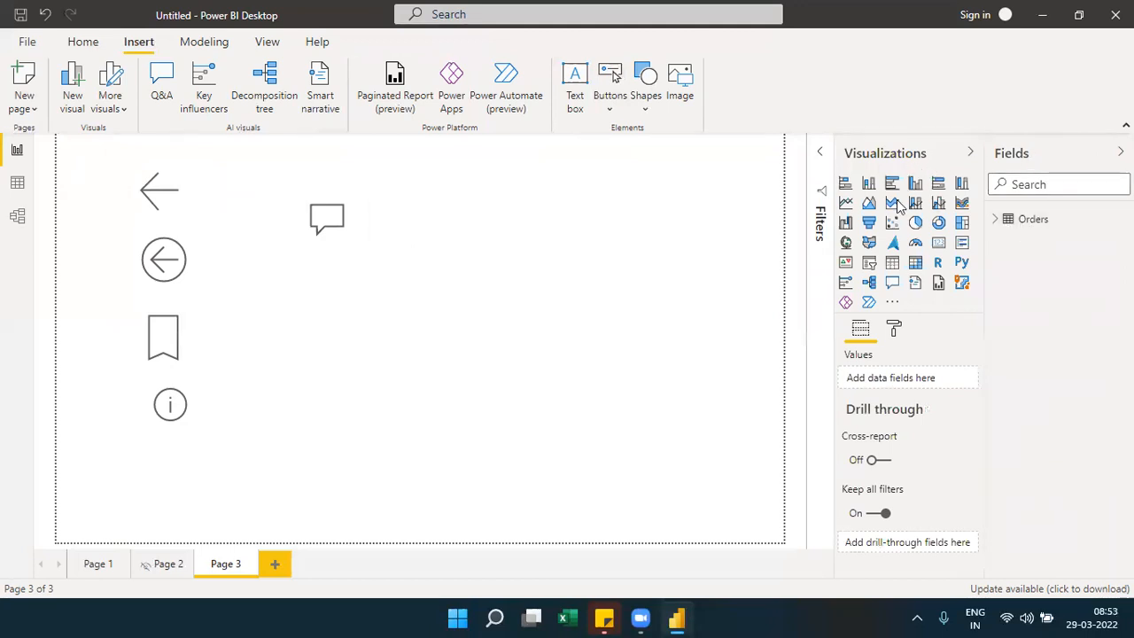
{"action": "left_click", "coordinate": [1060, 157]}
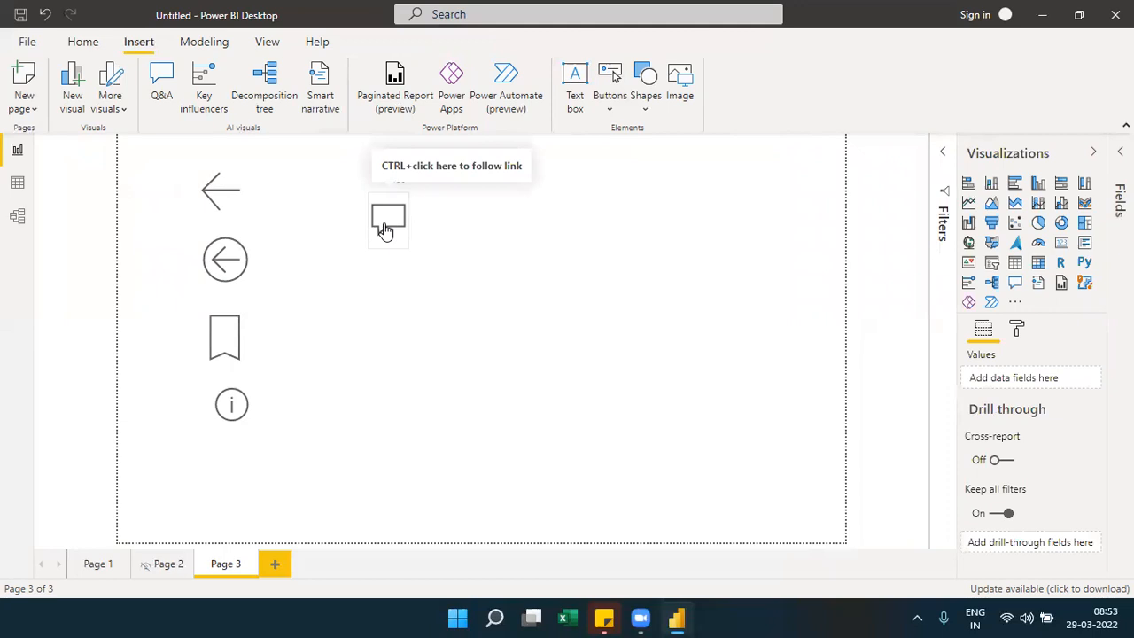
{"action": "left_click", "coordinate": [1119, 152]}
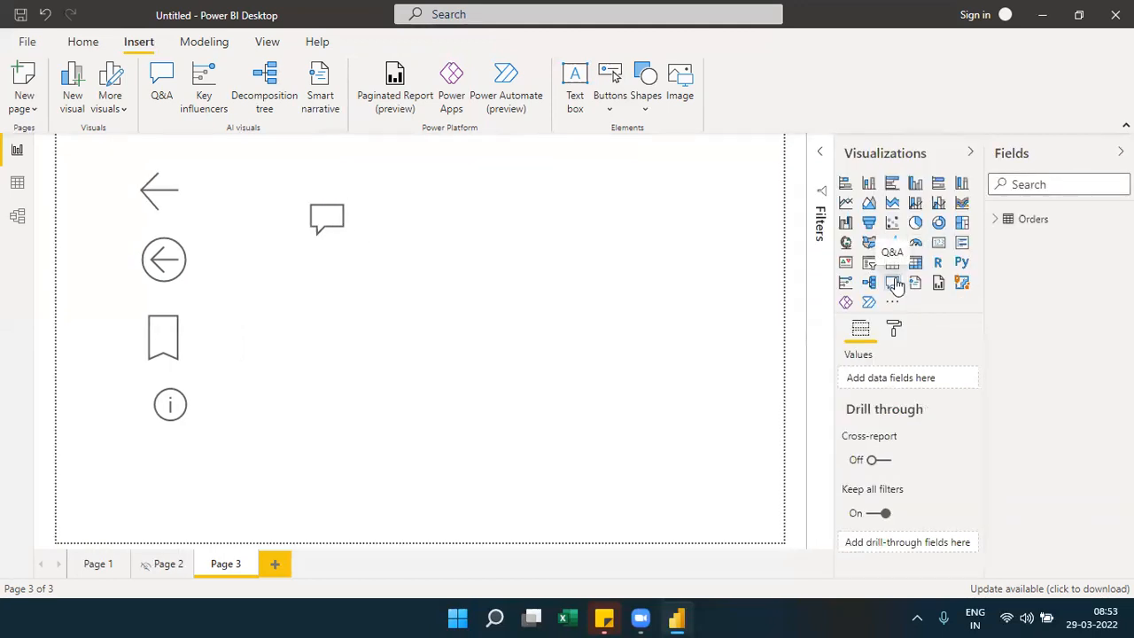
{"action": "left_click", "coordinate": [329, 229]}
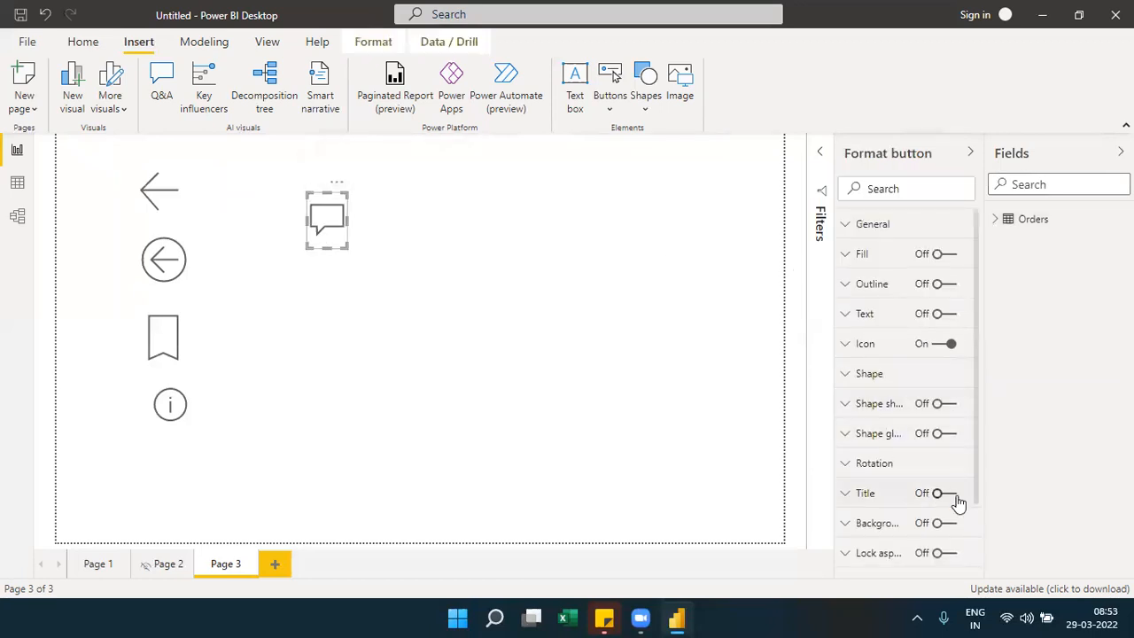
{"action": "scroll", "coordinate": [974, 516], "scroll_direction": "down", "scroll_amount": 2}
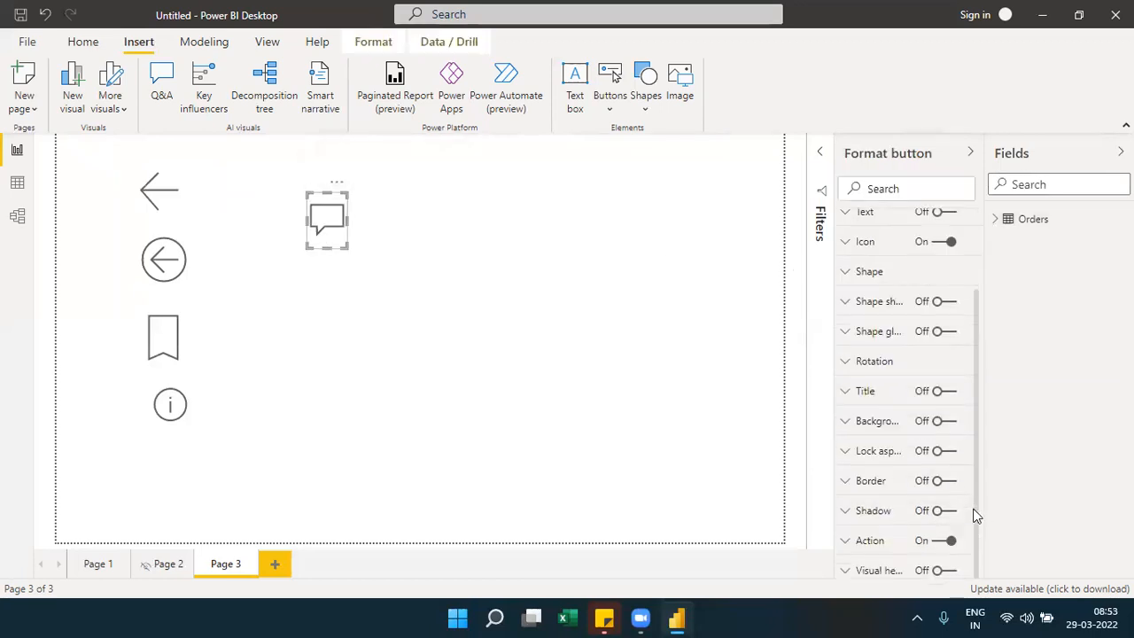
{"action": "left_click", "coordinate": [855, 542]}
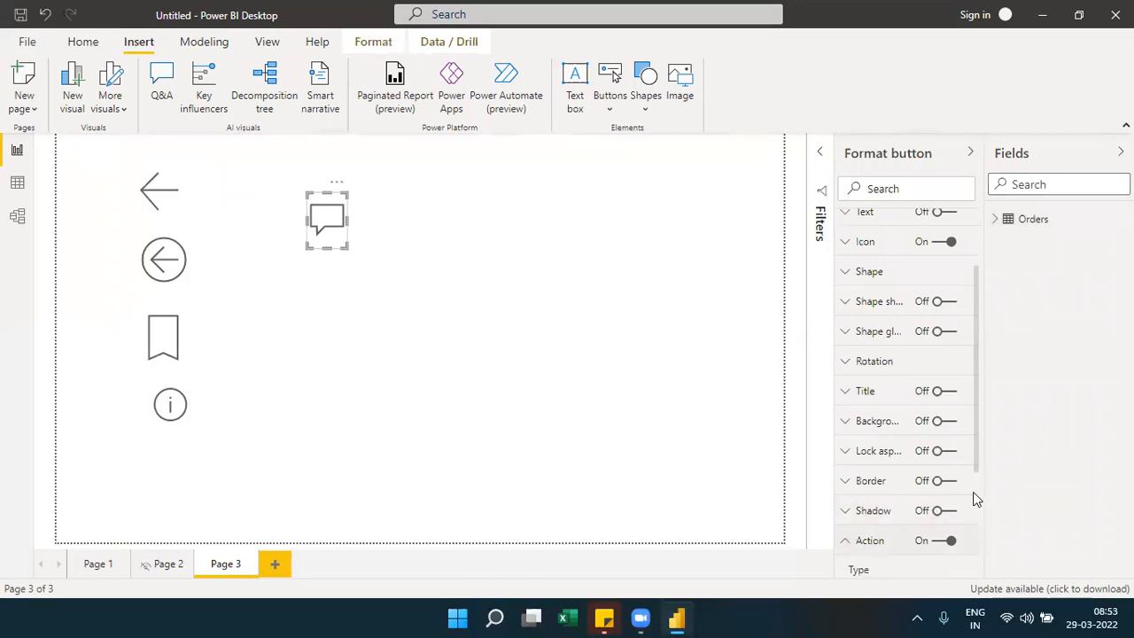
{"action": "scroll", "coordinate": [974, 496], "scroll_direction": "down", "scroll_amount": 4}
{"action": "left_click", "coordinate": [941, 389]}
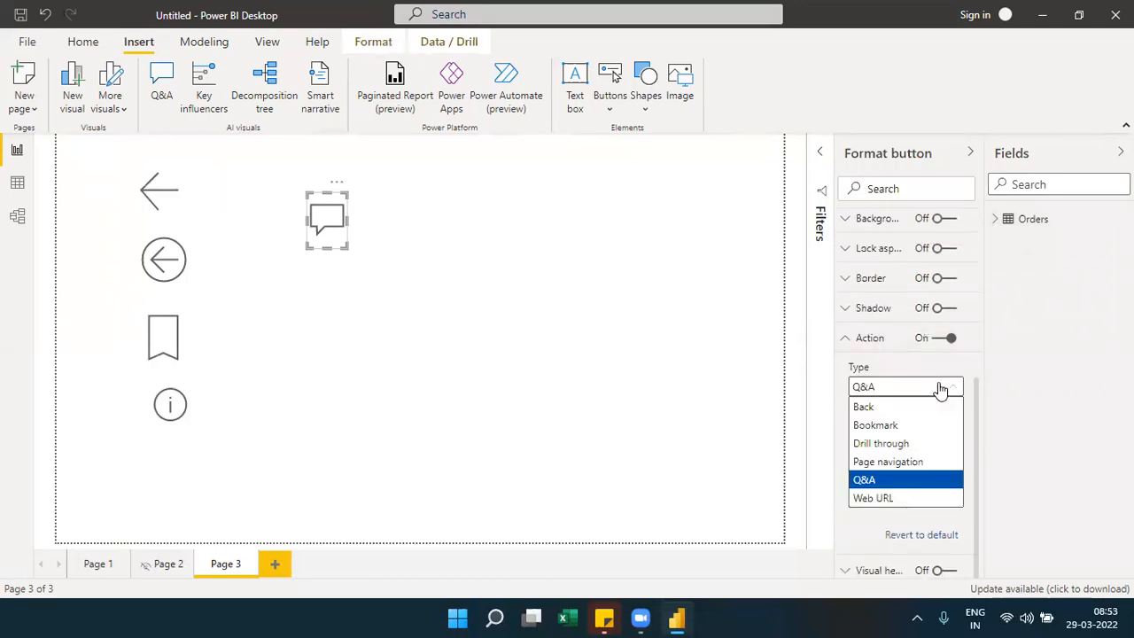
{"action": "left_click", "coordinate": [875, 479]}
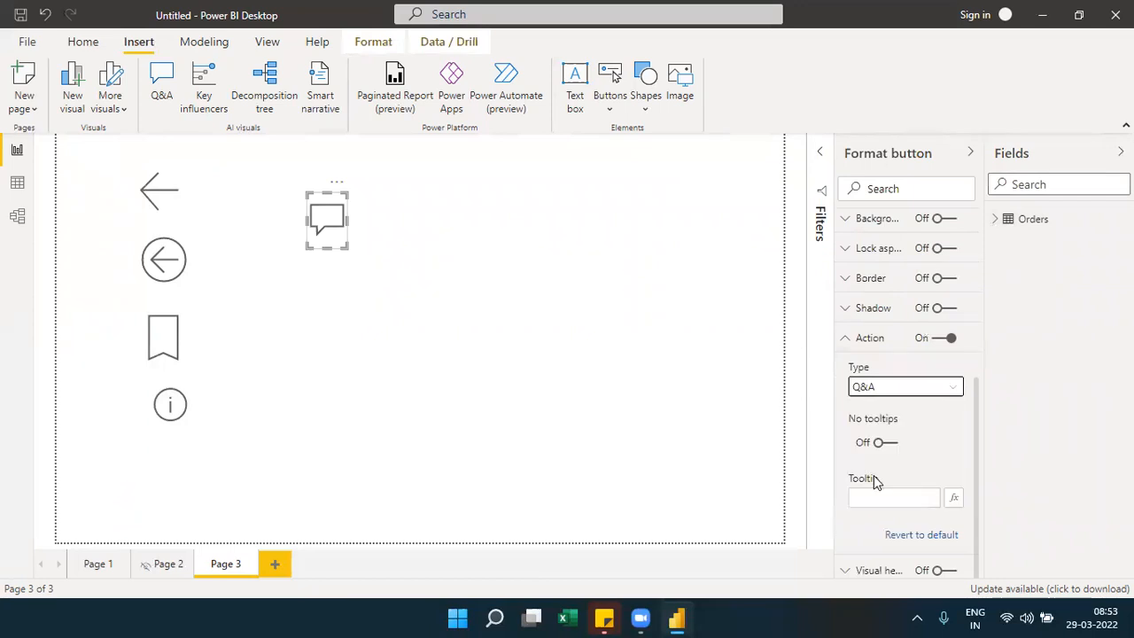
Step: Add a Q&A visual to the right of the Q&A button, enlarge it, and collapse the side panes
{"action": "left_click", "coordinate": [887, 159]}
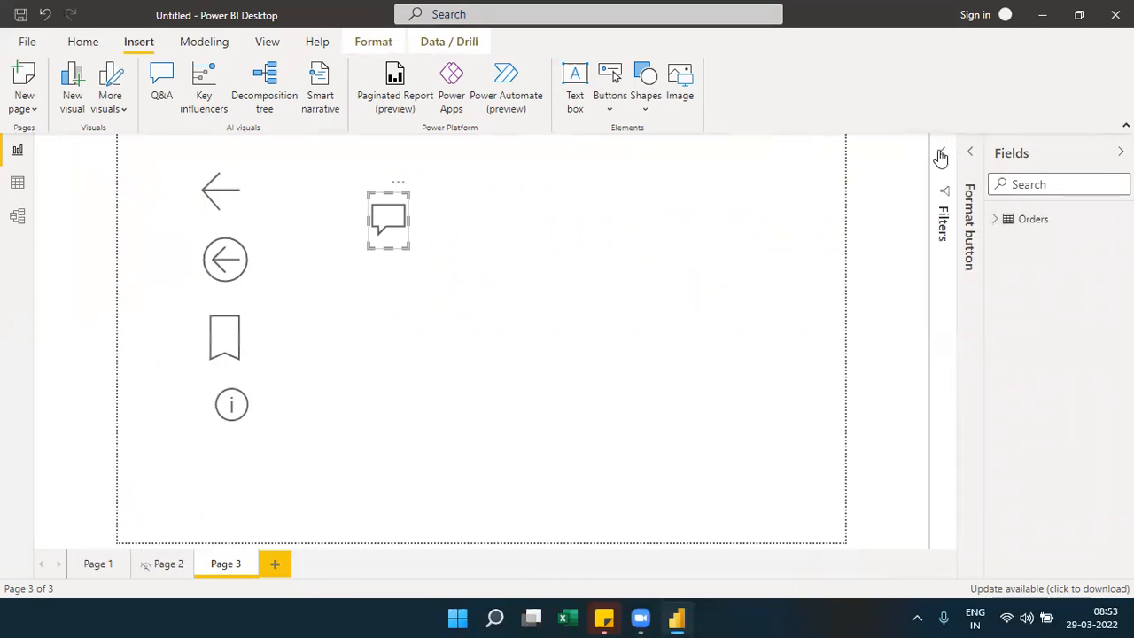
{"action": "left_click", "coordinate": [620, 293]}
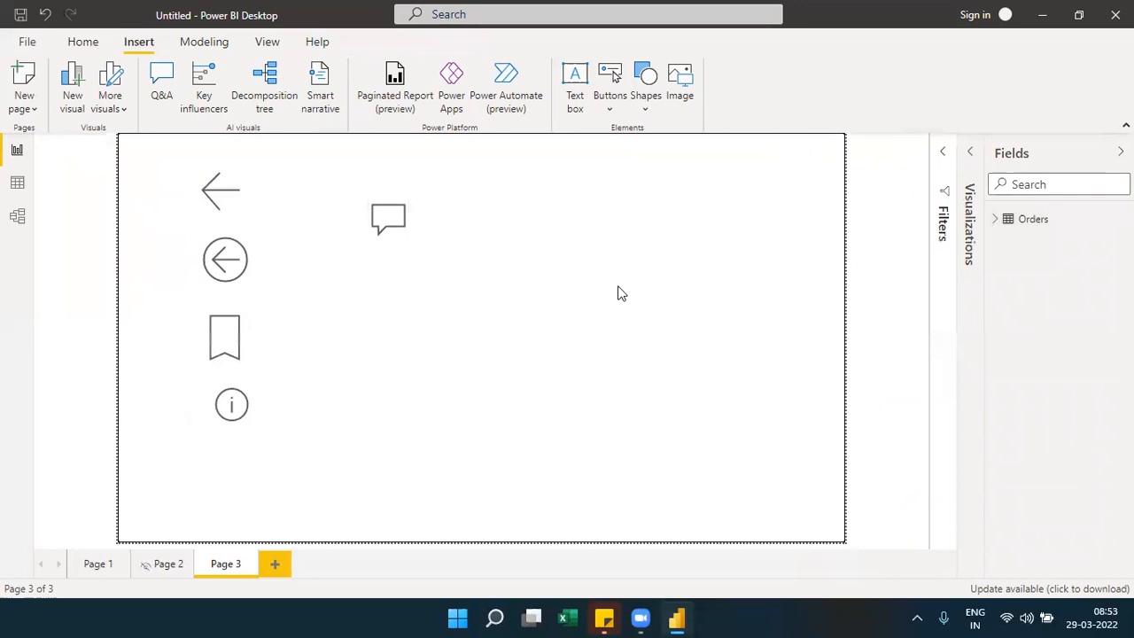
{"action": "left_click", "coordinate": [966, 156]}
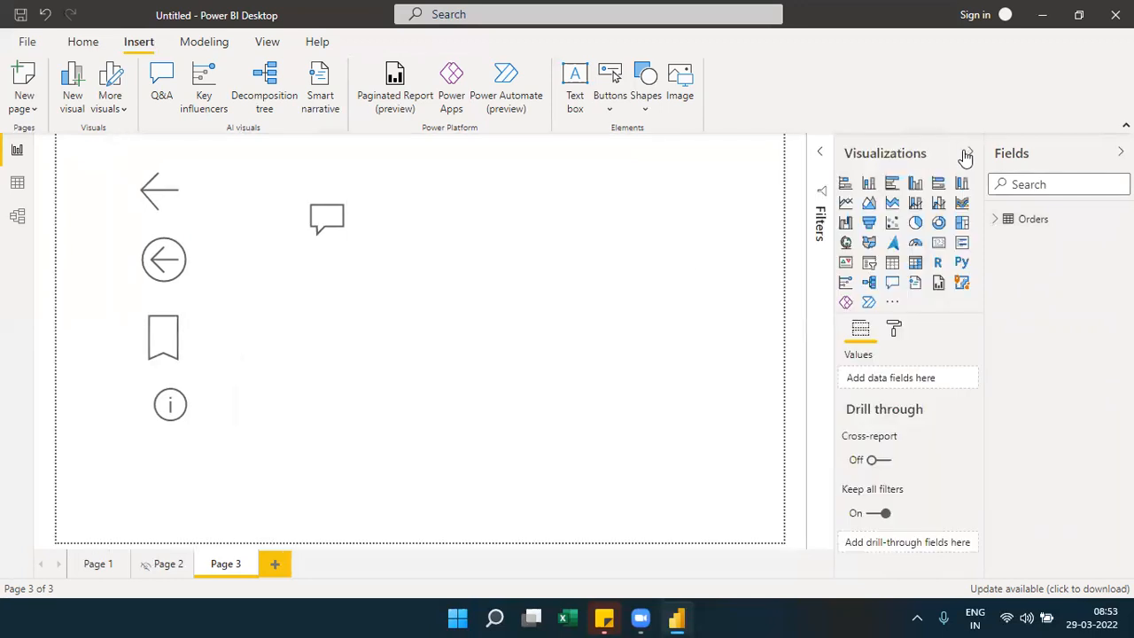
{"action": "left_click", "coordinate": [892, 284]}
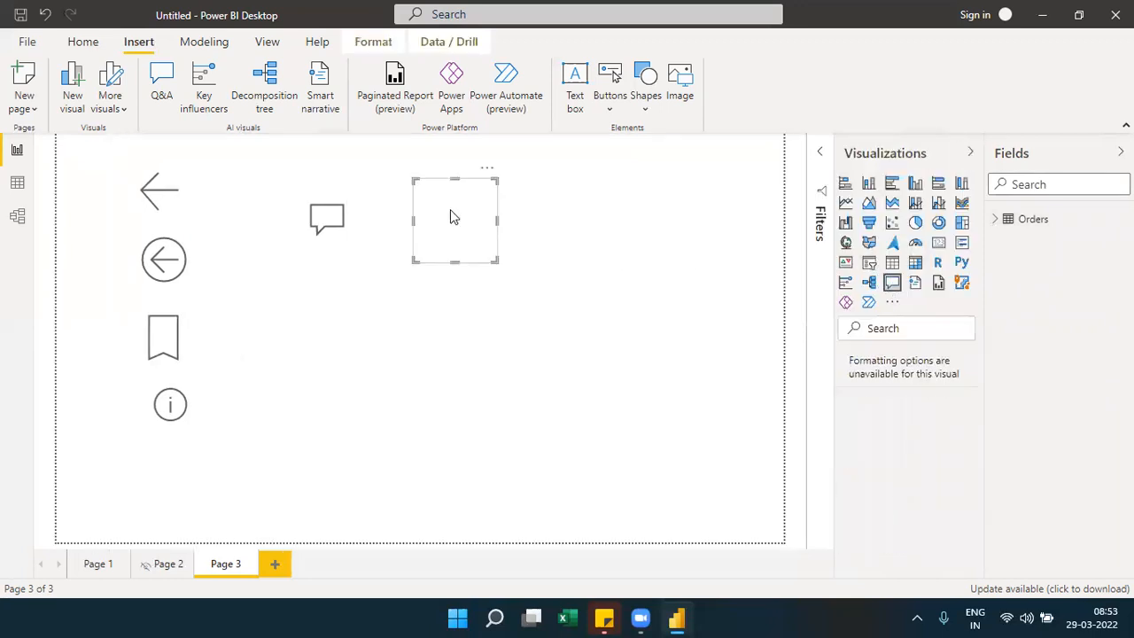
{"action": "left_click_drag", "start_coordinate": [494, 256], "coordinate": [759, 372]}
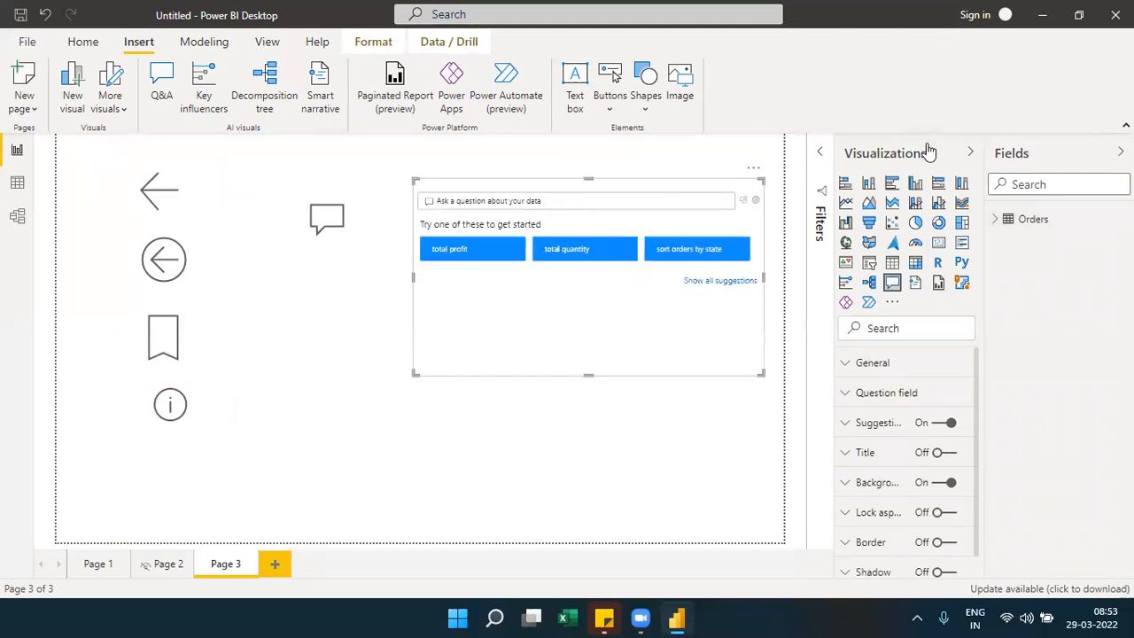
{"action": "left_click", "coordinate": [970, 152]}
{"action": "left_click", "coordinate": [1023, 155]}
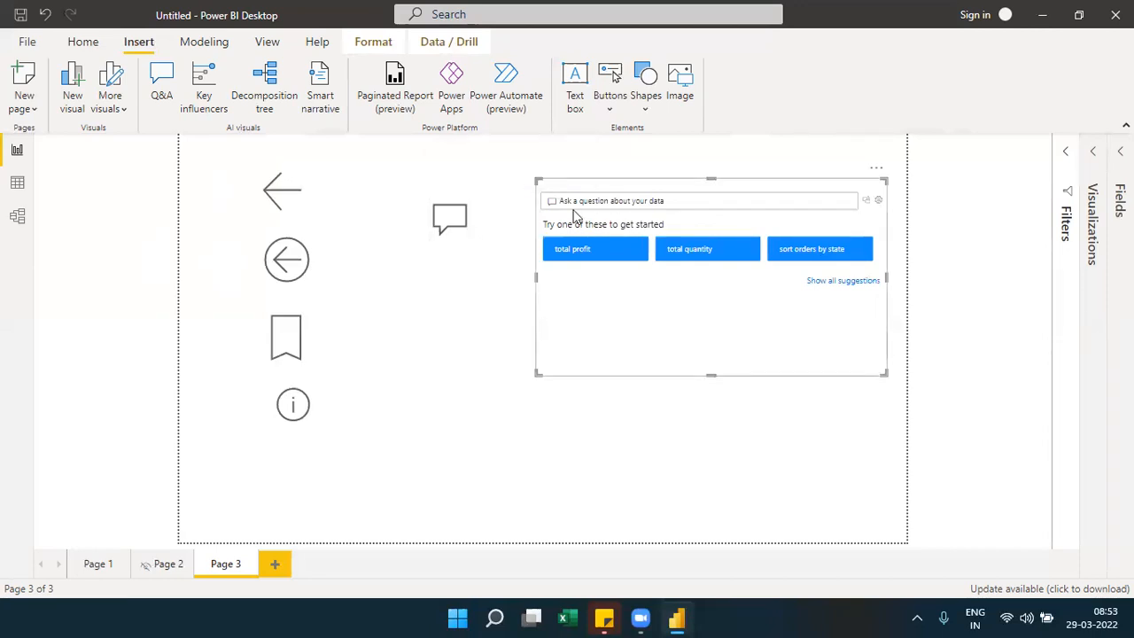
Step: Ask the Q&A visual for "sales amont by category" using the suggested question, and inspect the resulting bars
{"action": "left_click", "coordinate": [650, 201]}
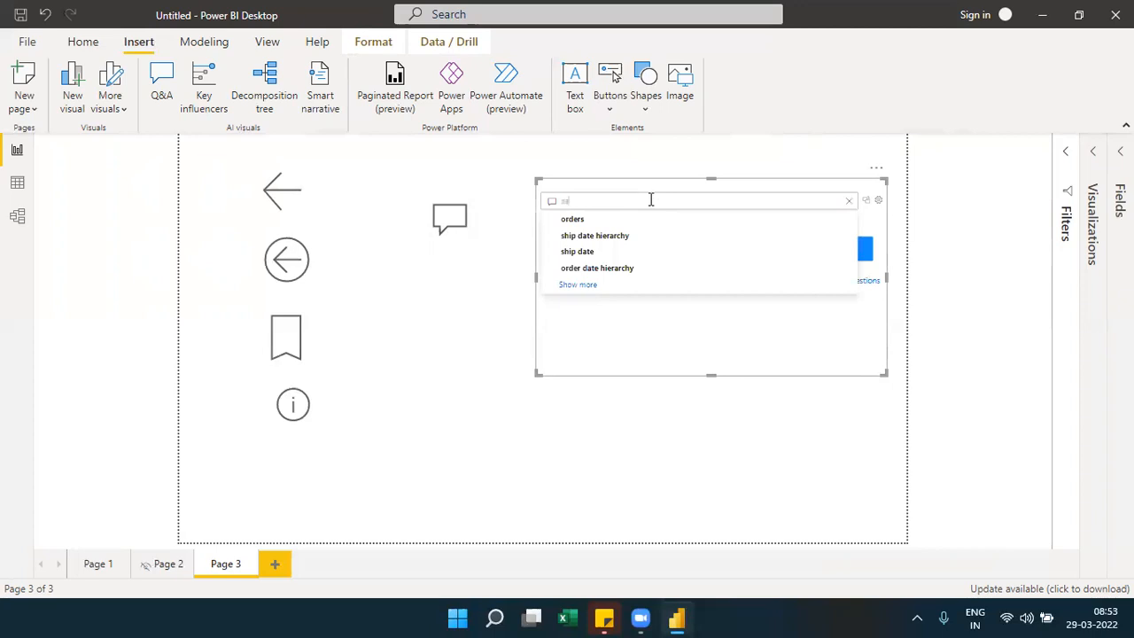
{"action": "type", "text": "by cate"}
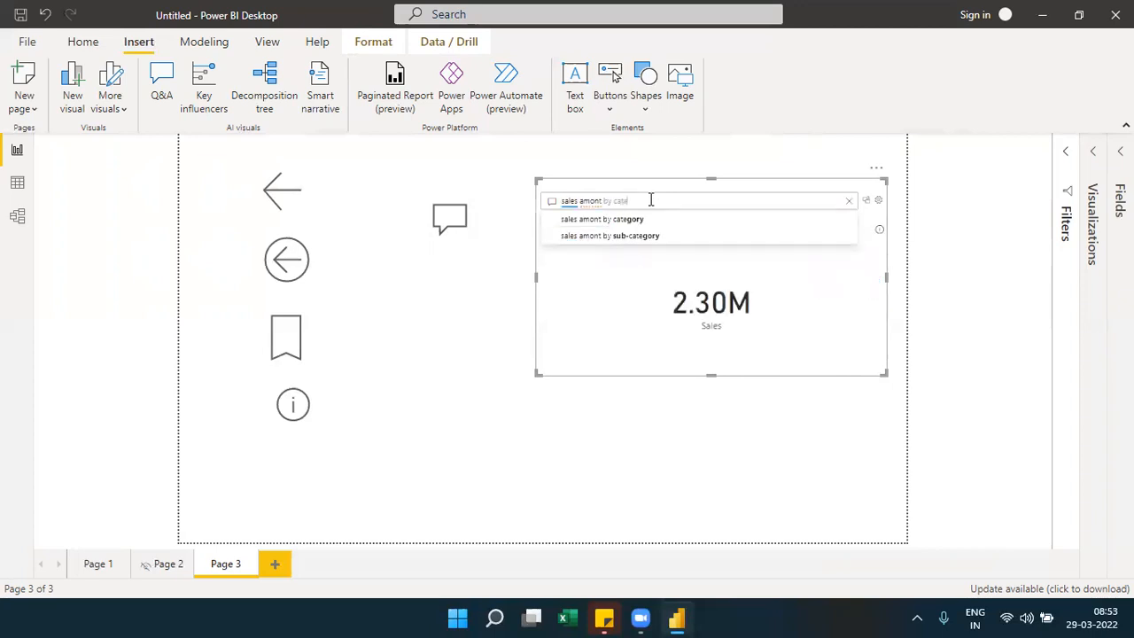
{"action": "key", "text": "Down"}
{"action": "key", "text": "Return"}
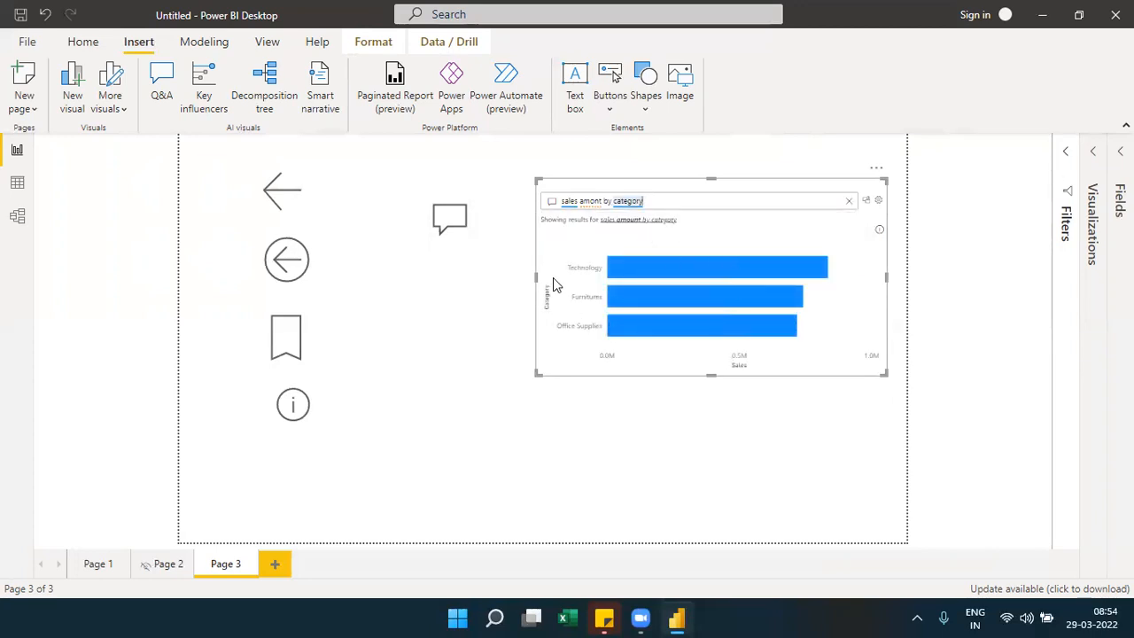
{"action": "mouse_move", "coordinate": [709, 259]}
{"action": "left_click_drag", "start_coordinate": [661, 205], "coordinate": [557, 206]}
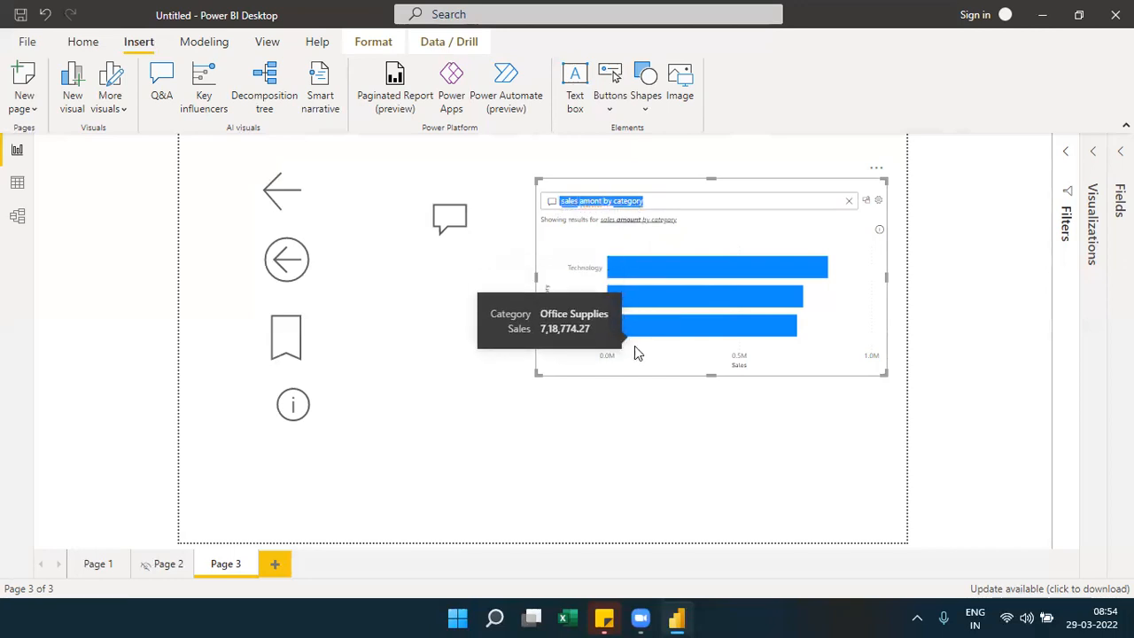
Step: Convert the Q&A result into a standard visual and preview the custom tooltip on its Office Supplies bar
{"action": "left_click", "coordinate": [866, 202]}
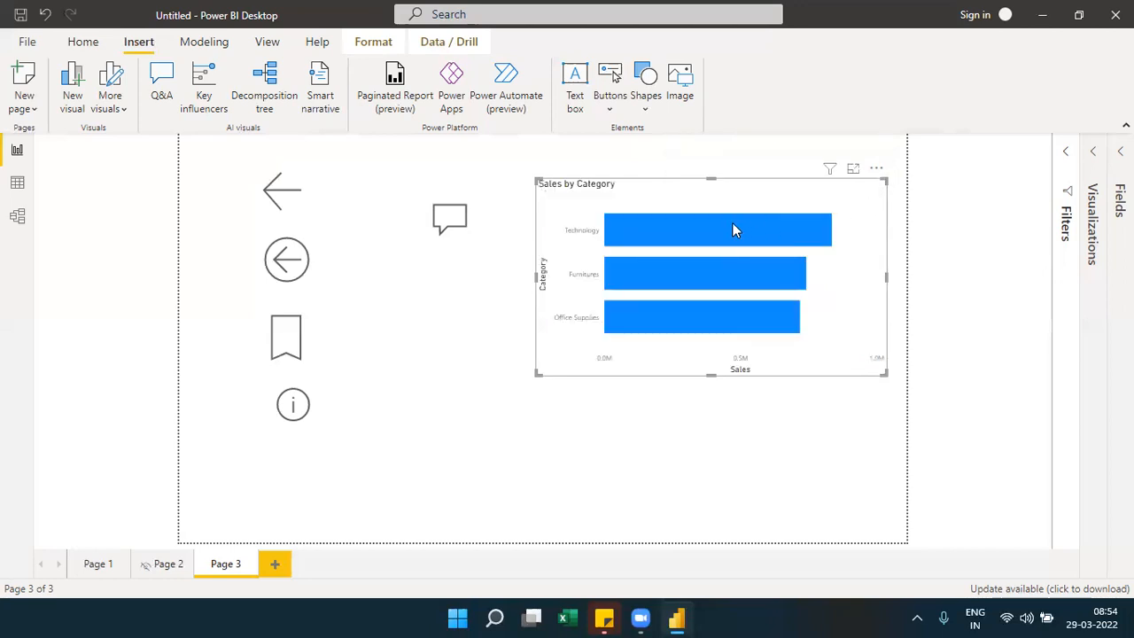
{"action": "mouse_move", "coordinate": [707, 282]}
{"action": "mouse_move", "coordinate": [737, 324]}
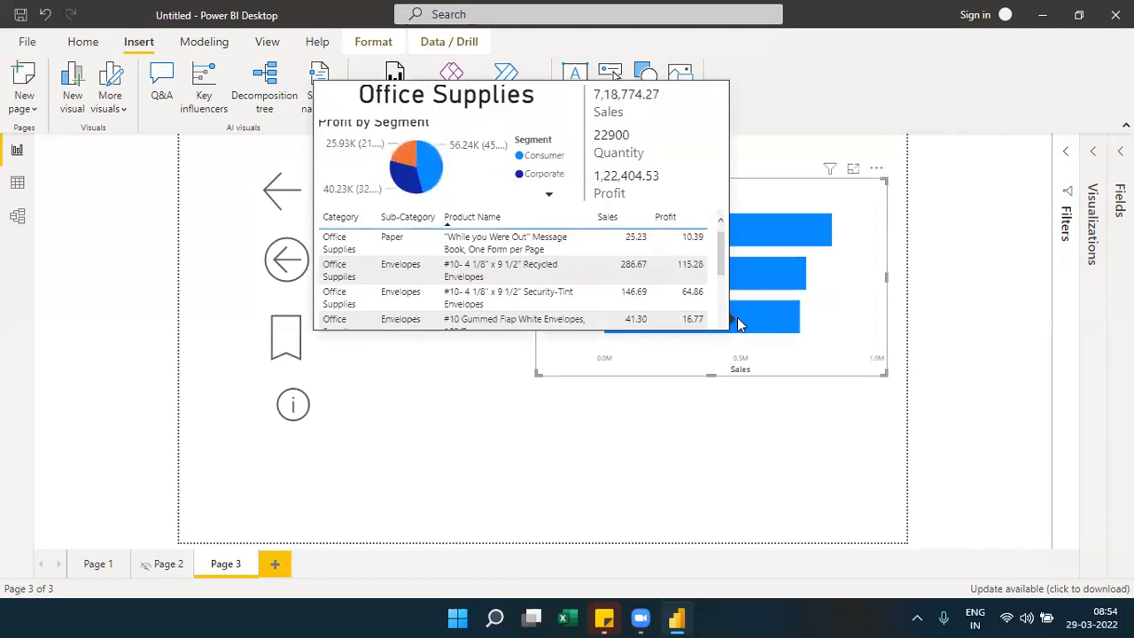
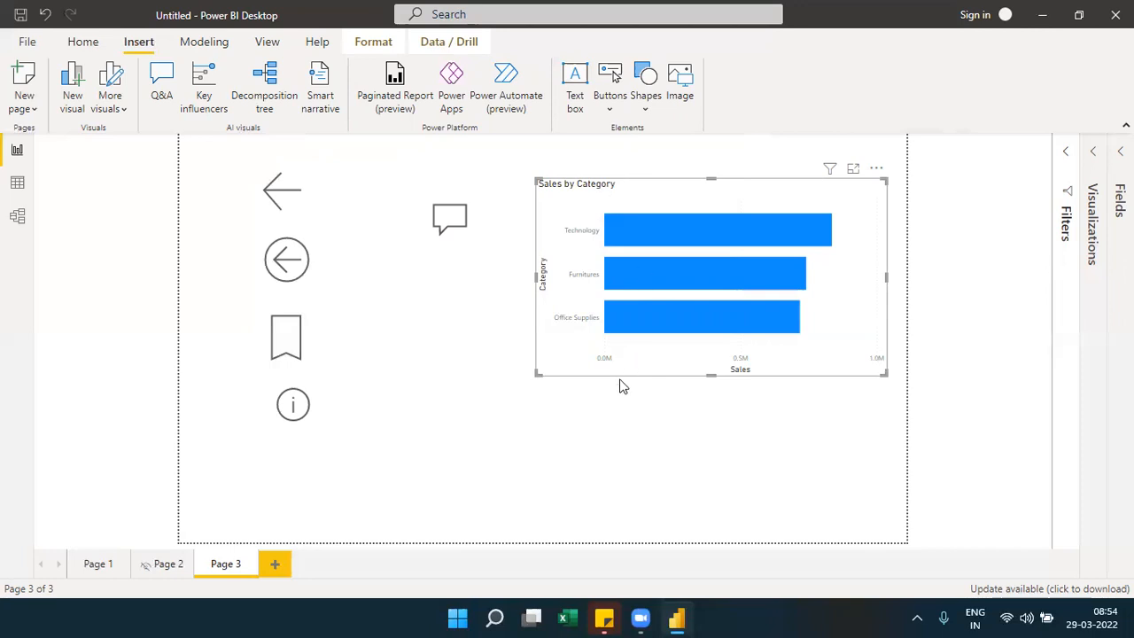
{"action": "left_click", "coordinate": [611, 403]}
Step: Insert a Blank button, enlarged and placed beneath the Q&A button
{"action": "left_click", "coordinate": [449, 229]}
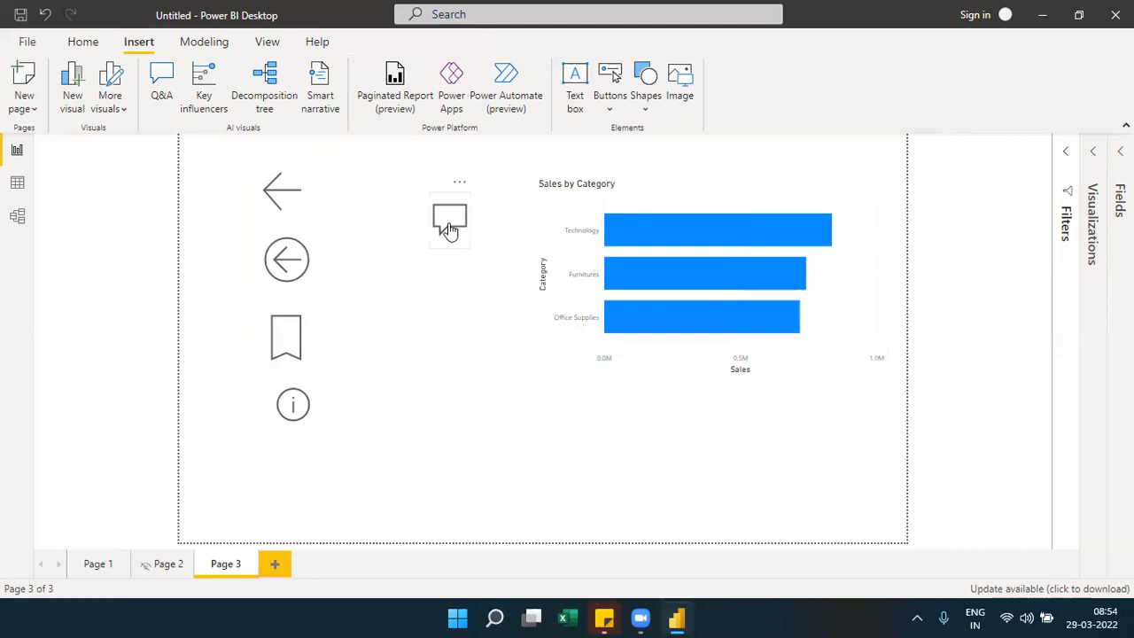
{"action": "left_click", "coordinate": [609, 107]}
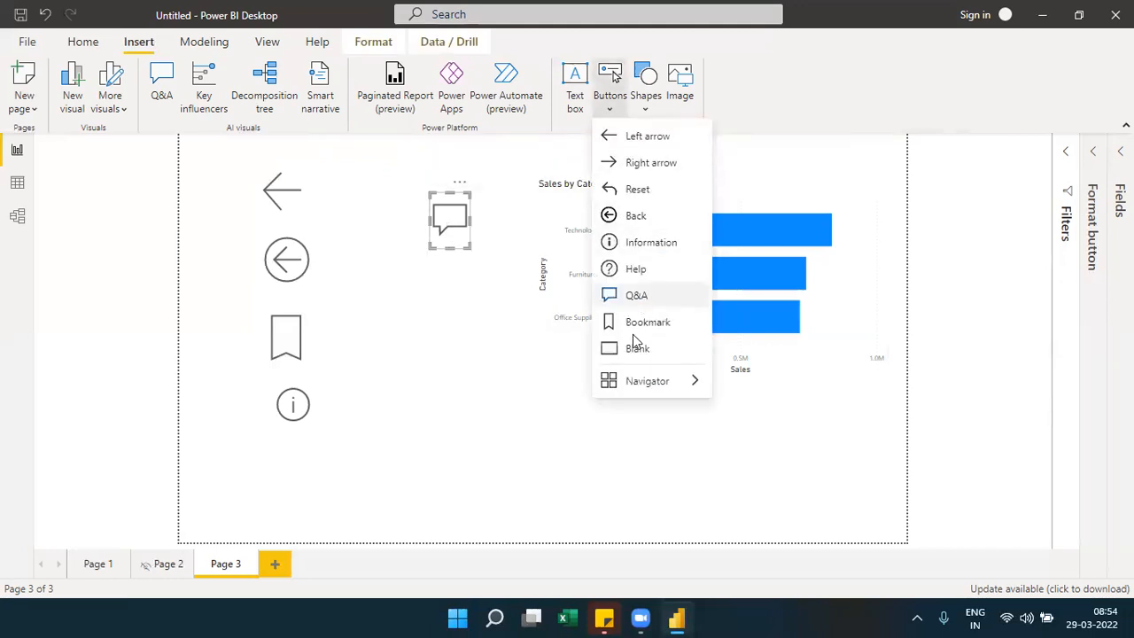
{"action": "left_click", "coordinate": [636, 348]}
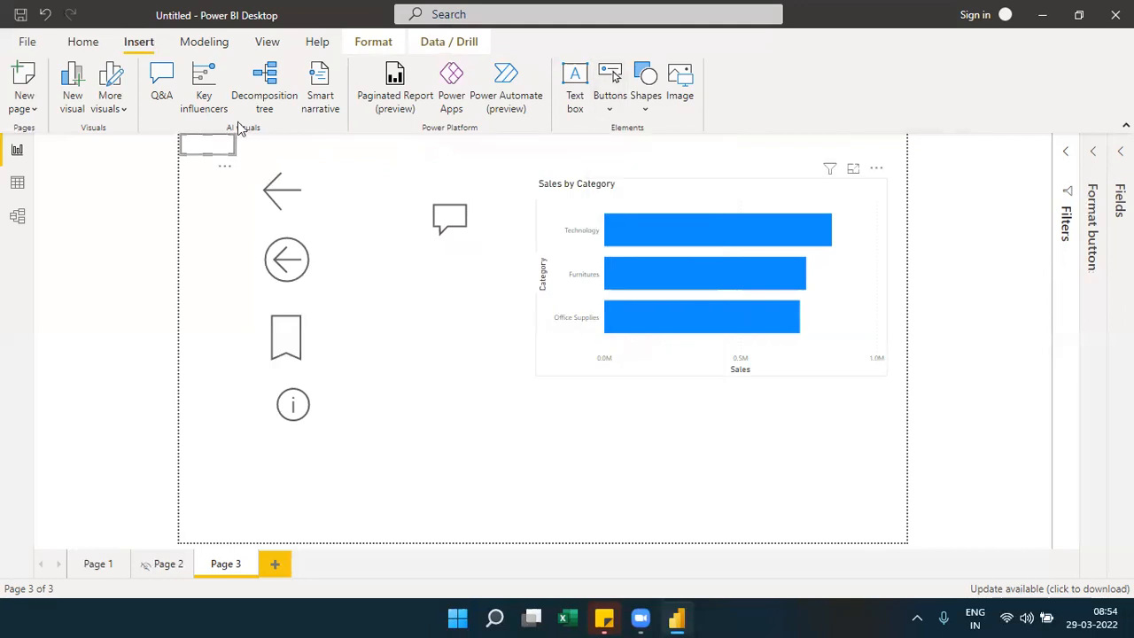
{"action": "left_click_drag", "start_coordinate": [206, 147], "coordinate": [507, 307]}
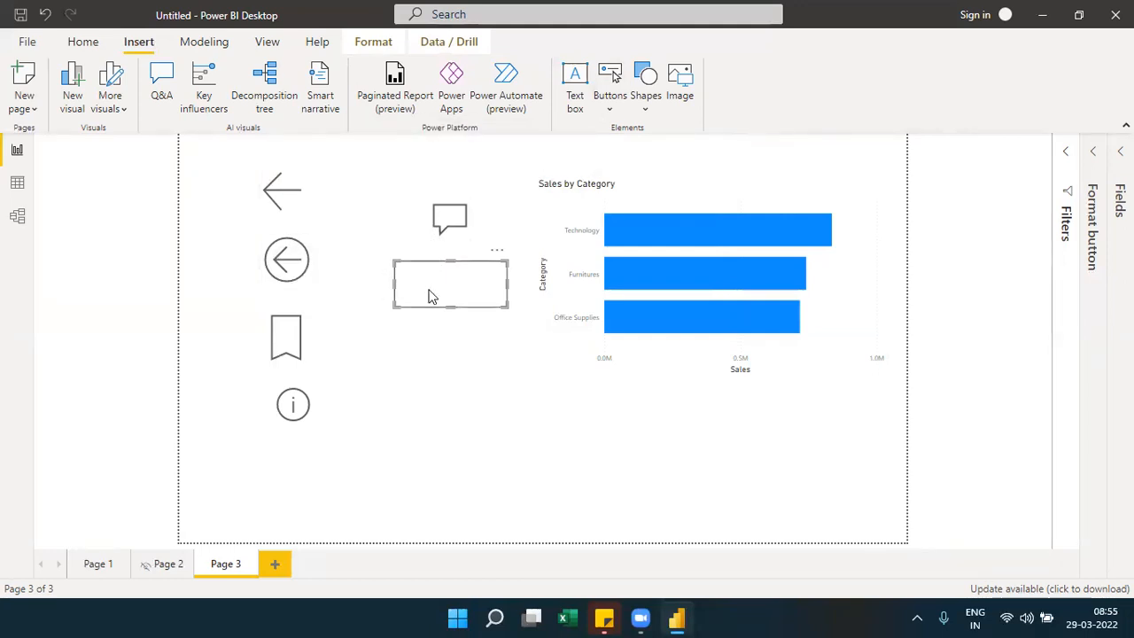
Step: Turn on the Blank button's Action and display its type and tooltip settings
{"action": "left_click", "coordinate": [1089, 153]}
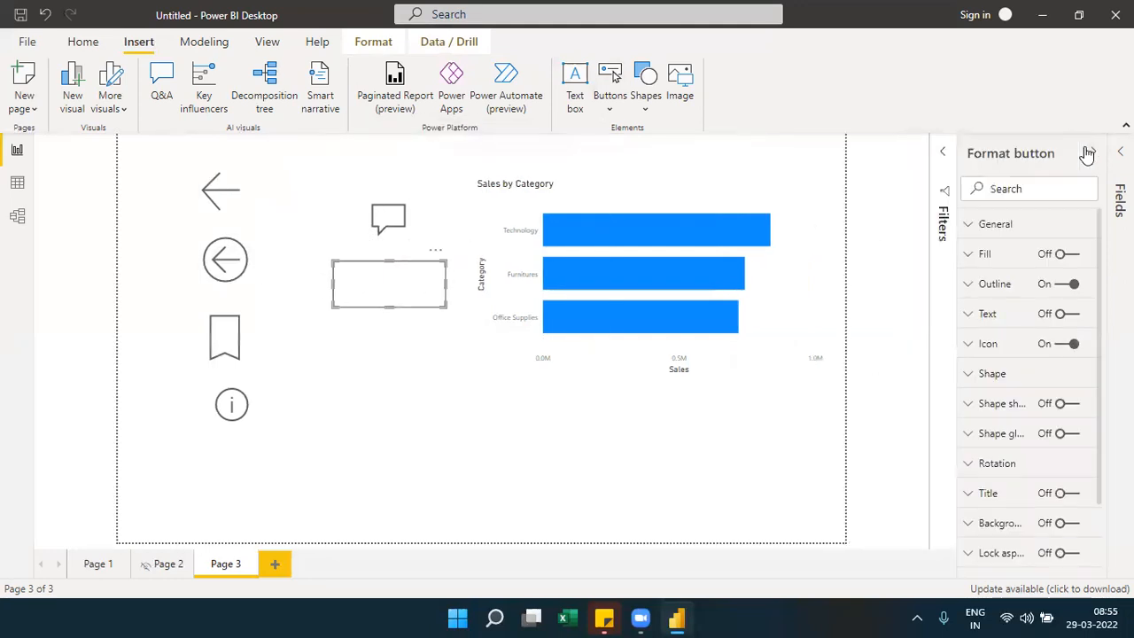
{"action": "scroll", "coordinate": [1098, 514], "scroll_direction": "down", "scroll_amount": 3}
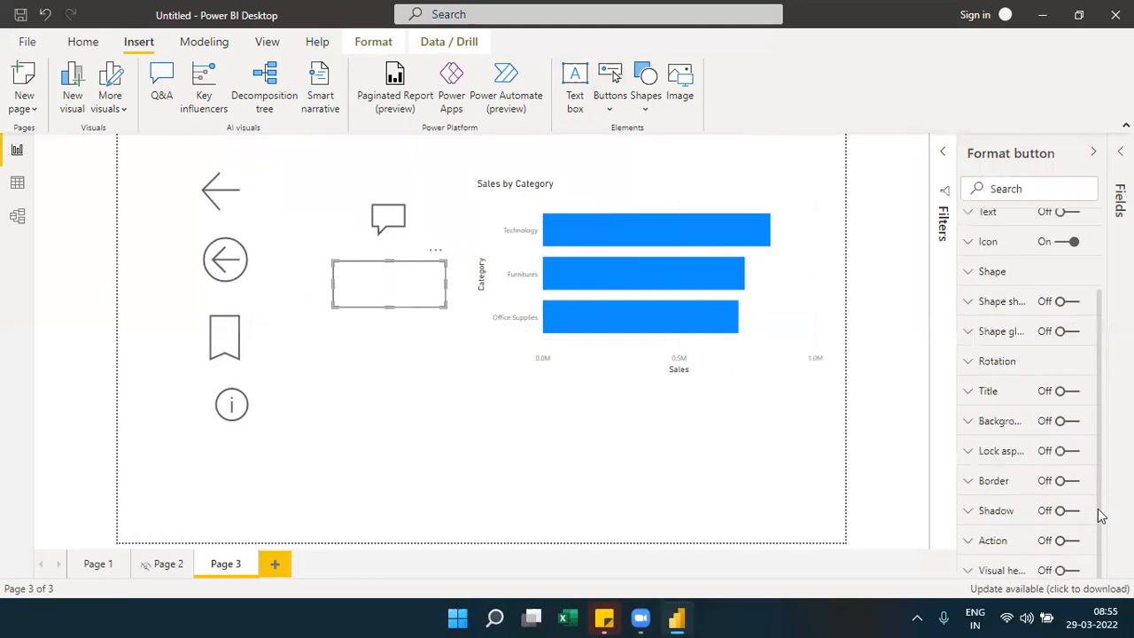
{"action": "left_click", "coordinate": [1067, 542]}
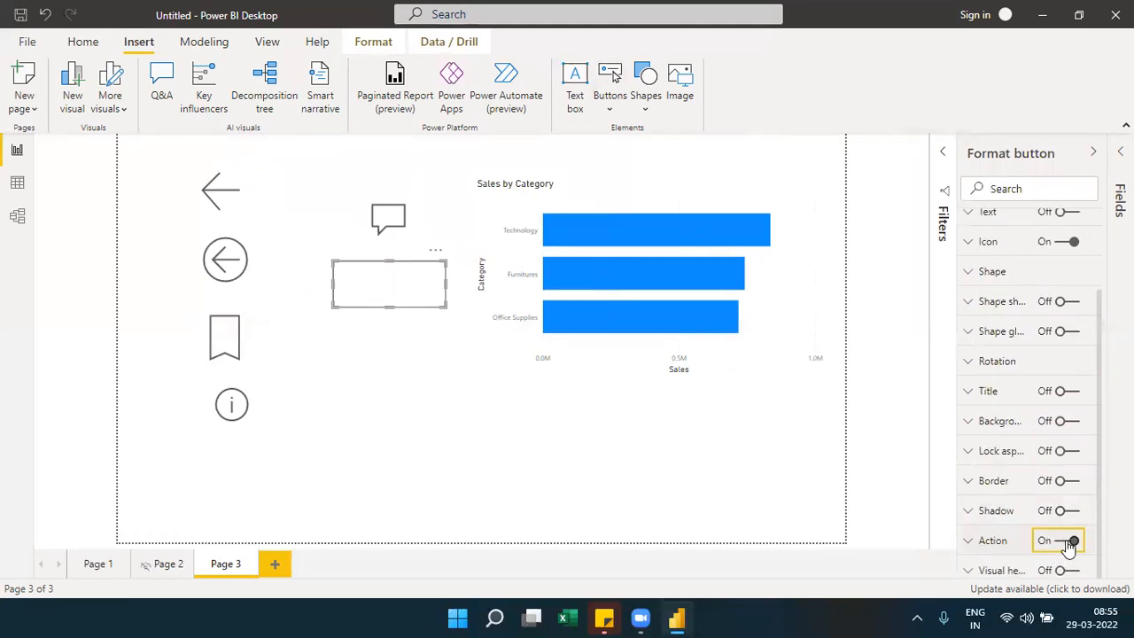
{"action": "left_click", "coordinate": [978, 541]}
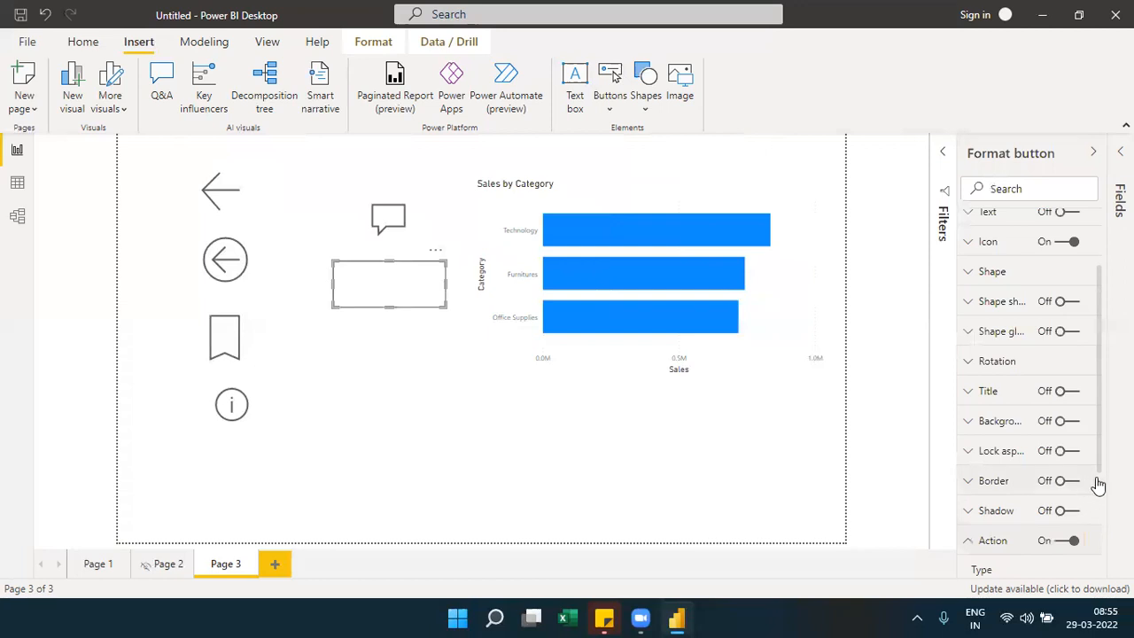
{"action": "scroll", "coordinate": [1098, 482], "scroll_direction": "down", "scroll_amount": 5}
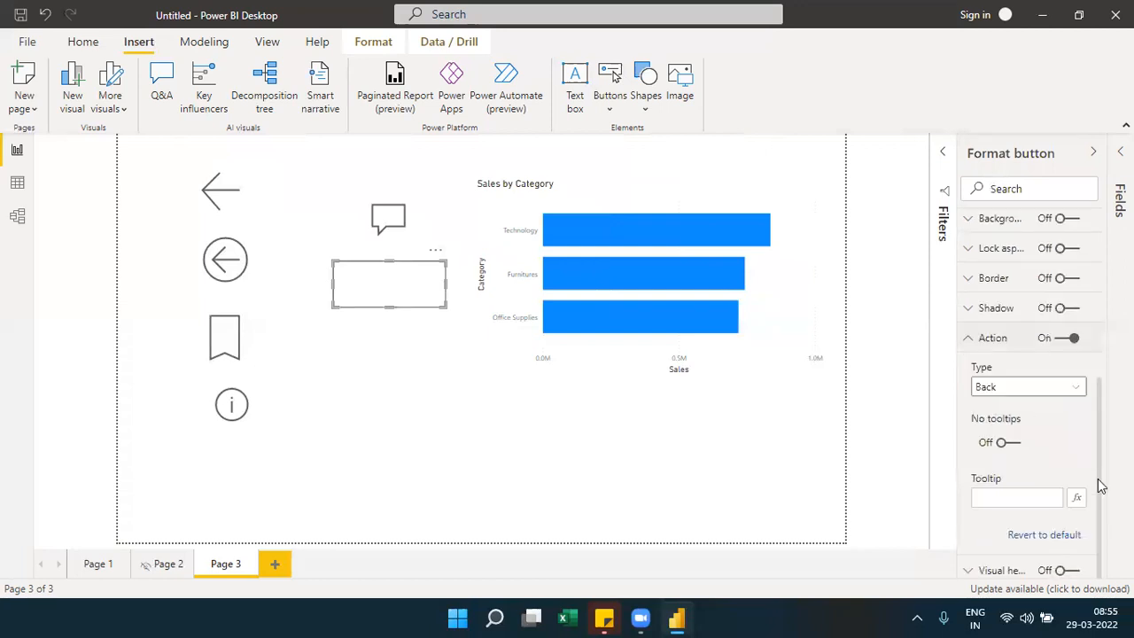
Step: Review the Action types offered for the Blank button and choose Back
{"action": "left_click", "coordinate": [1083, 390]}
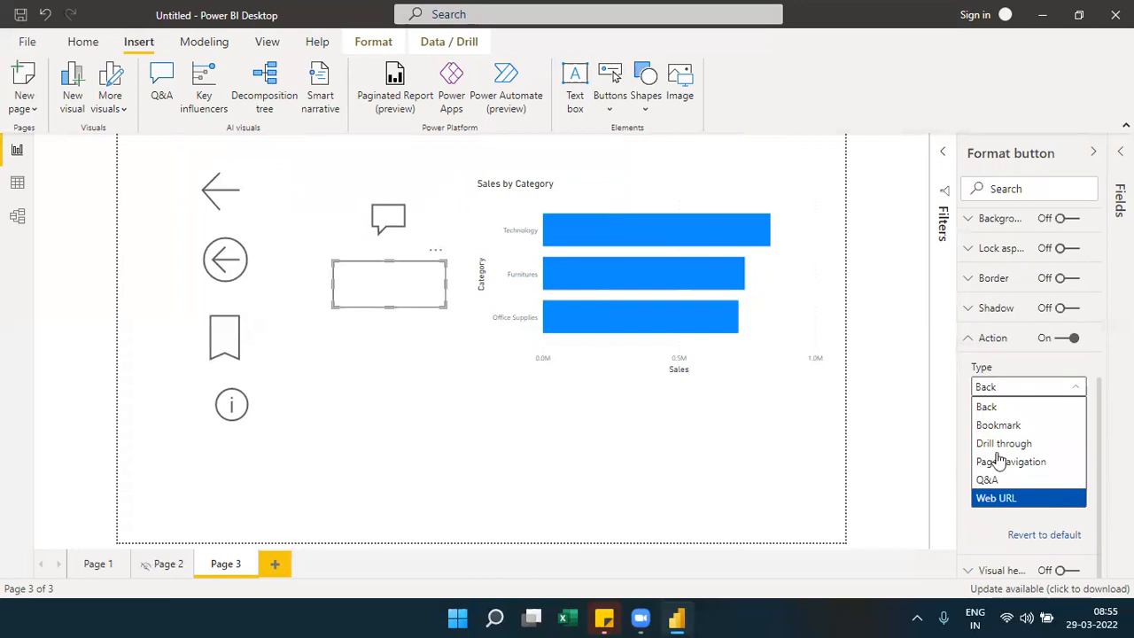
{"action": "left_click", "coordinate": [999, 417]}
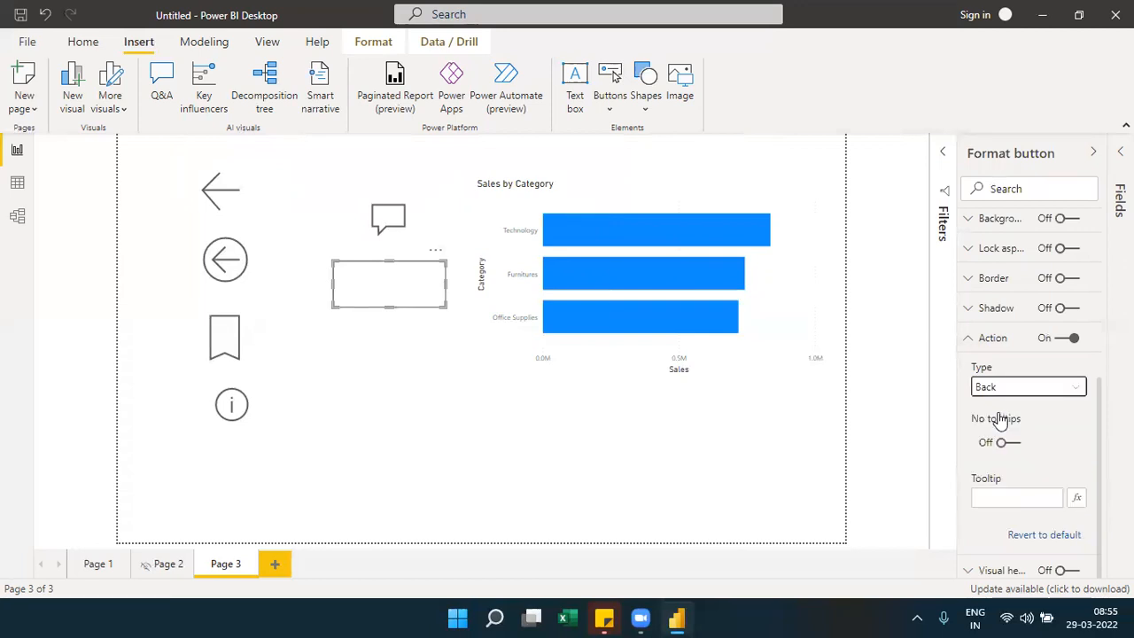
Step: Test the circled Back button and the left arrow button on Page 3, reopening Page 3 after each test
{"action": "left_click", "coordinate": [241, 276], "text": "ctrl"}
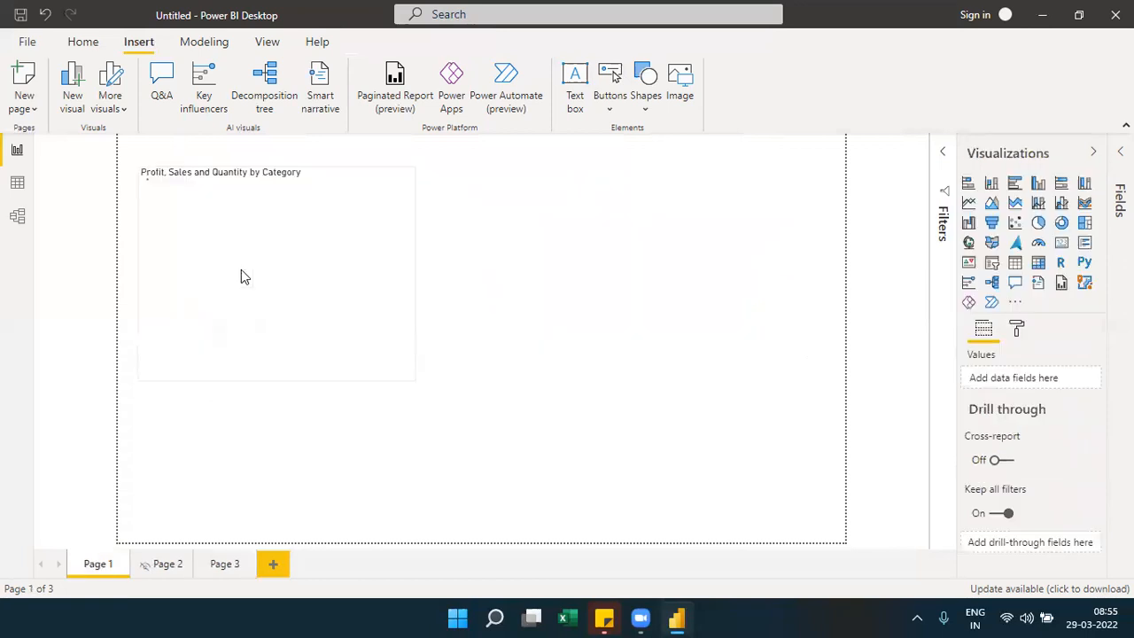
{"action": "mouse_move", "coordinate": [241, 269]}
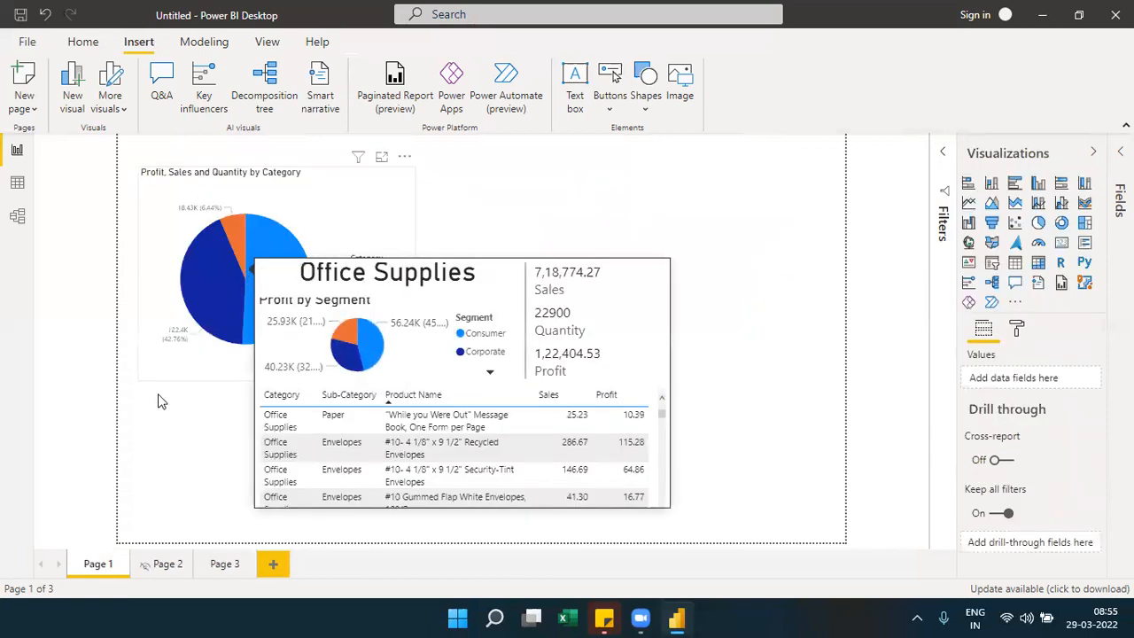
{"action": "left_click", "coordinate": [227, 564]}
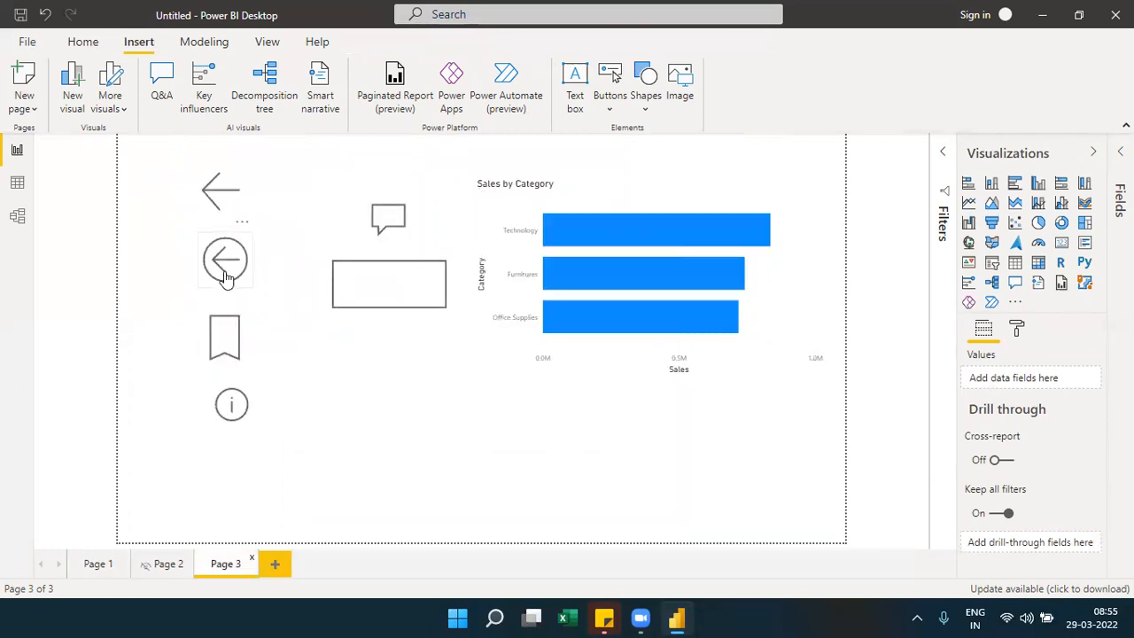
{"action": "left_click", "coordinate": [213, 186], "text": "ctrl"}
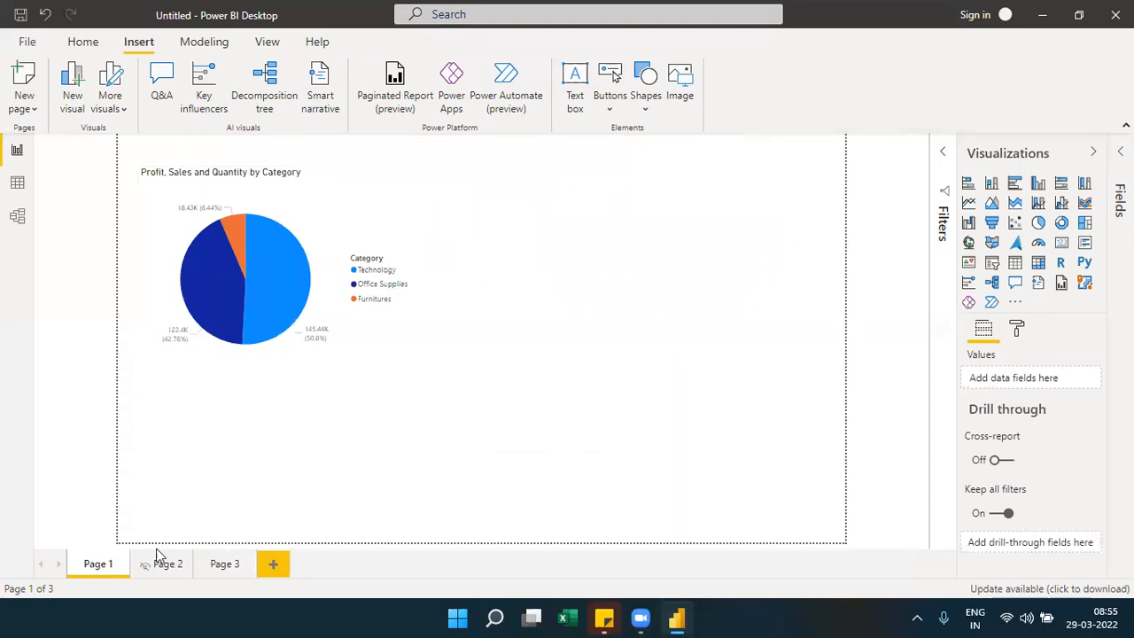
{"action": "left_click", "coordinate": [218, 567]}
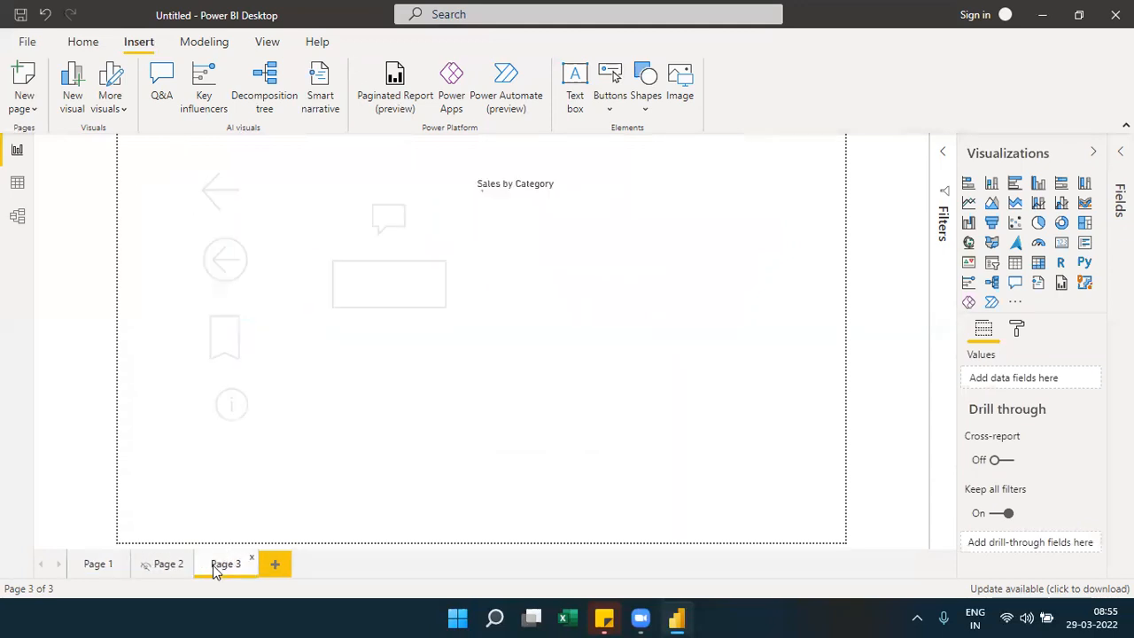
Step: Visit Page 2, follow the circled Back button from Page 3, and reopen Page 3
{"action": "left_click", "coordinate": [165, 568]}
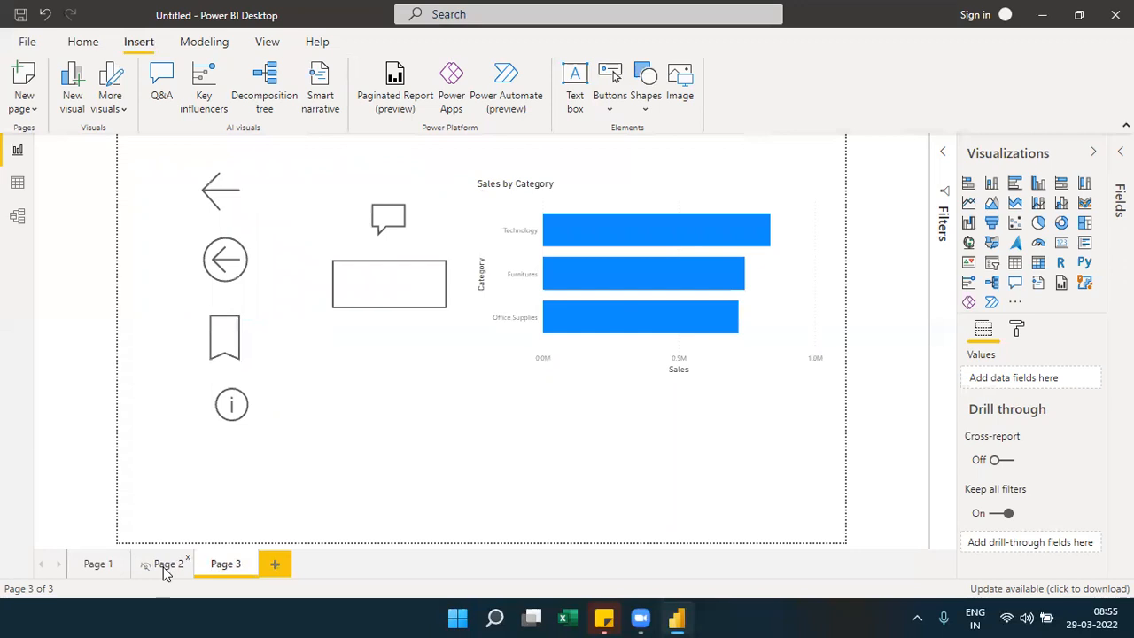
{"action": "left_click", "coordinate": [223, 564]}
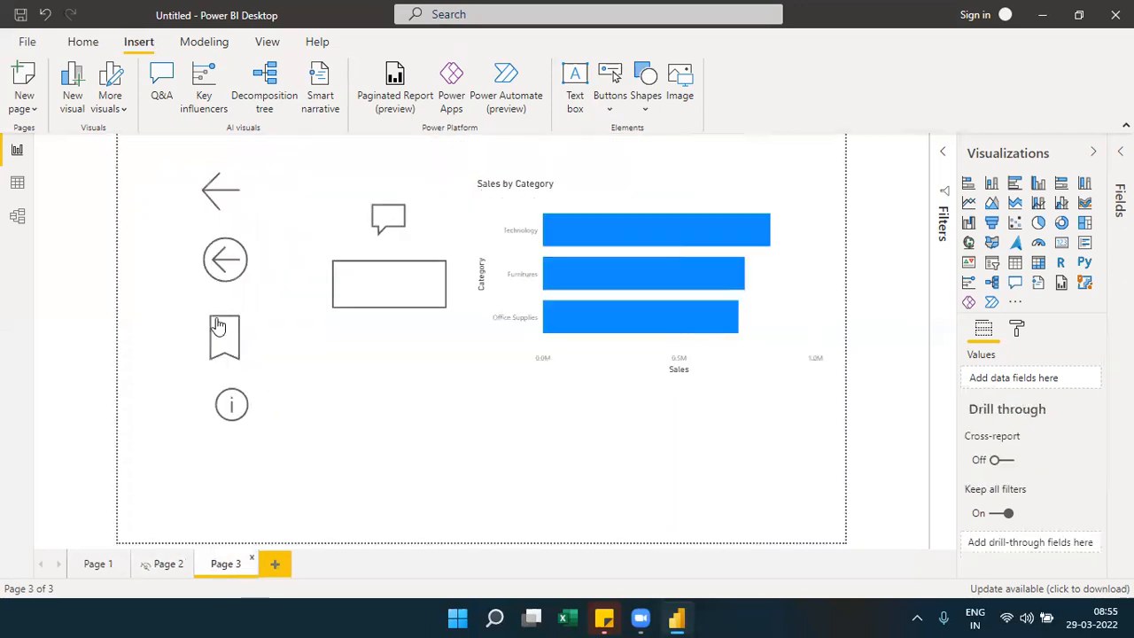
{"action": "left_click", "coordinate": [228, 275], "text": "ctrl"}
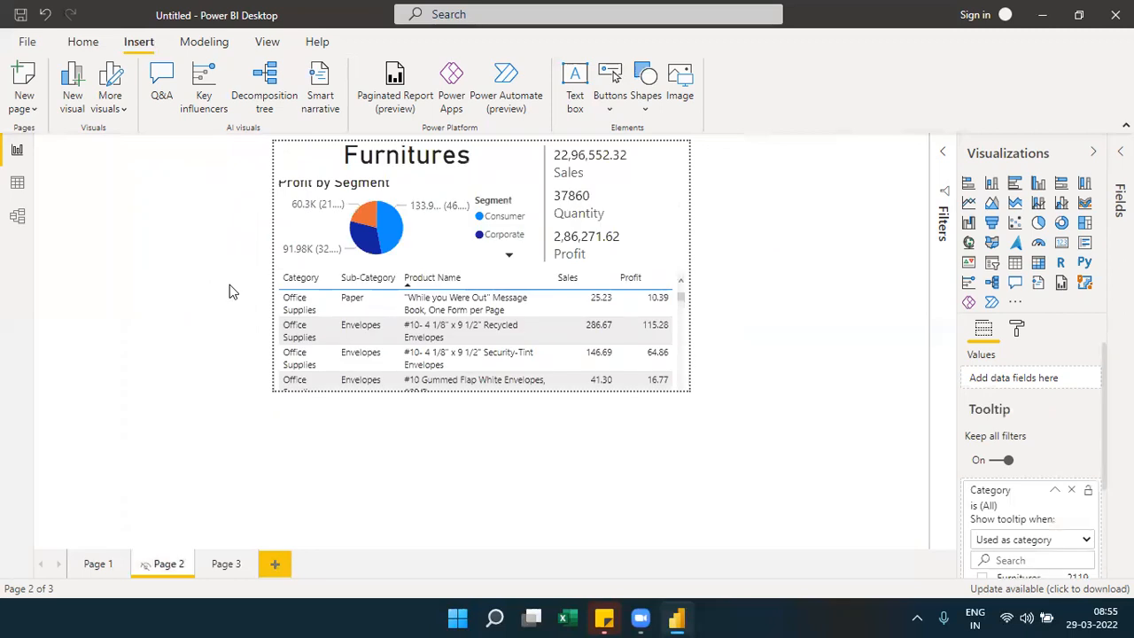
{"action": "left_click", "coordinate": [225, 564]}
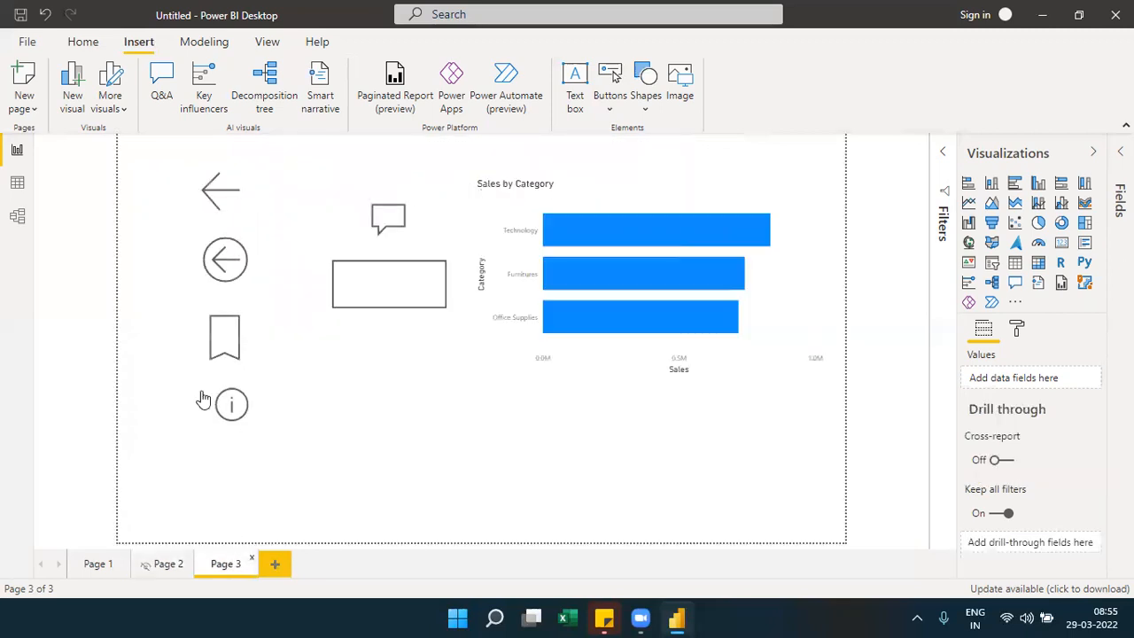
Step: Switch between Page 1 and Page 3, test the left arrow button's back navigation, and reopen Page 3
{"action": "left_click", "coordinate": [220, 257]}
{"action": "left_click", "coordinate": [230, 214]}
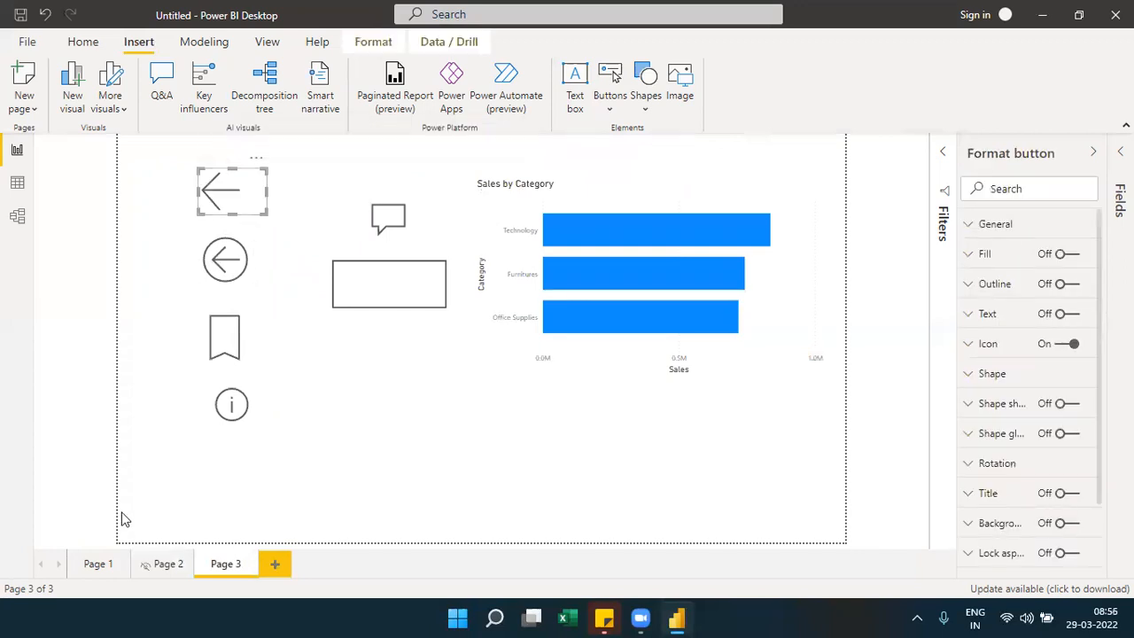
{"action": "left_click", "coordinate": [101, 565]}
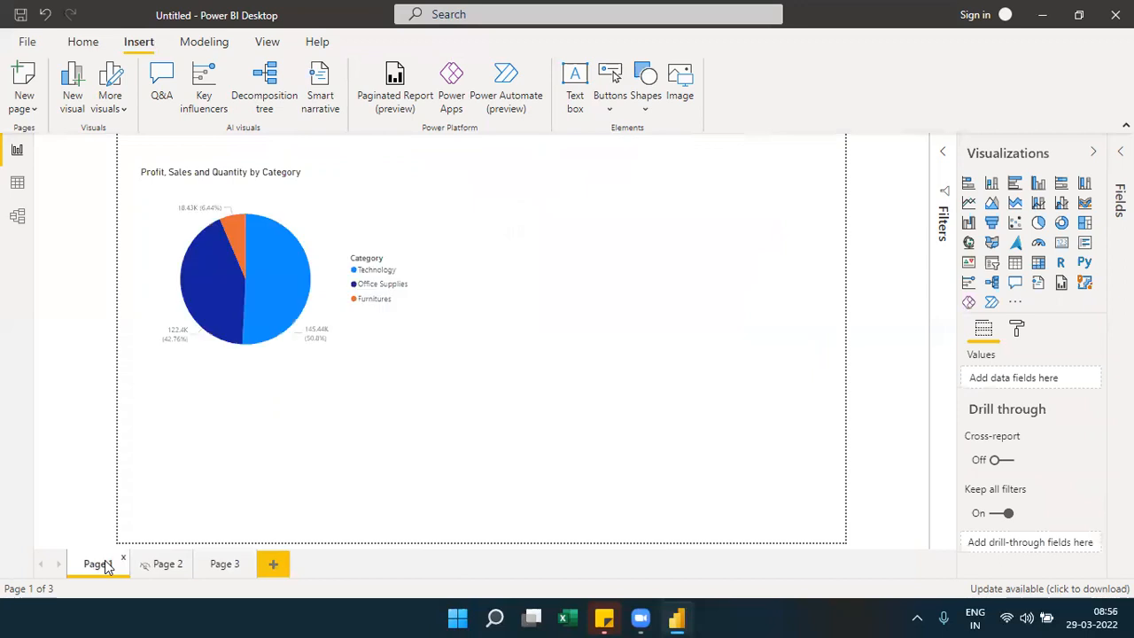
{"action": "left_click", "coordinate": [211, 565]}
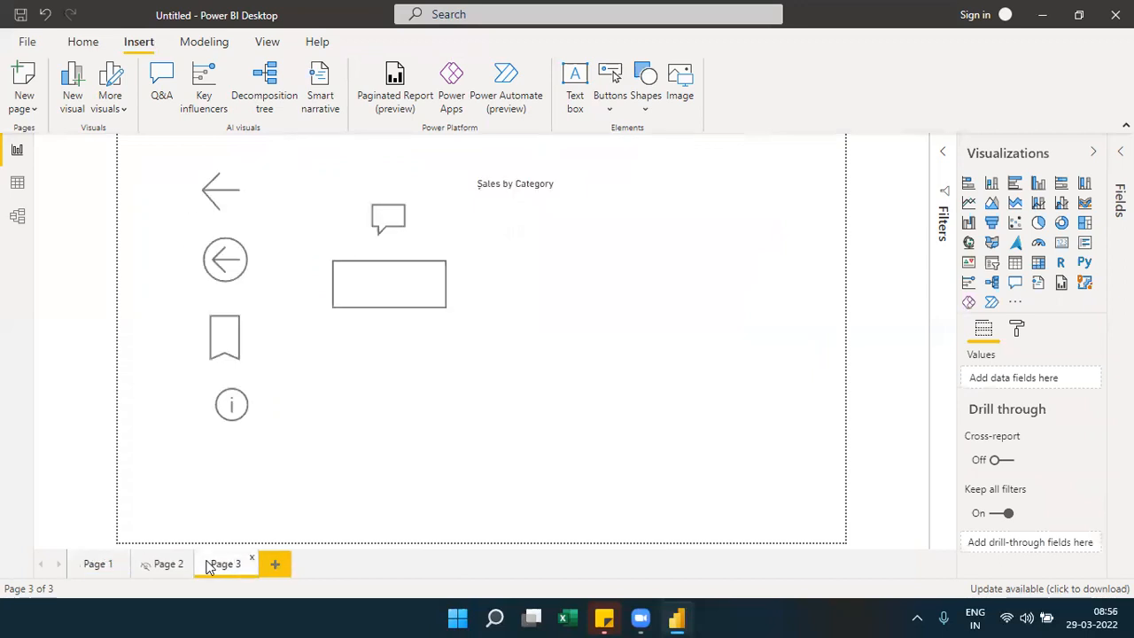
{"action": "left_click", "coordinate": [106, 566]}
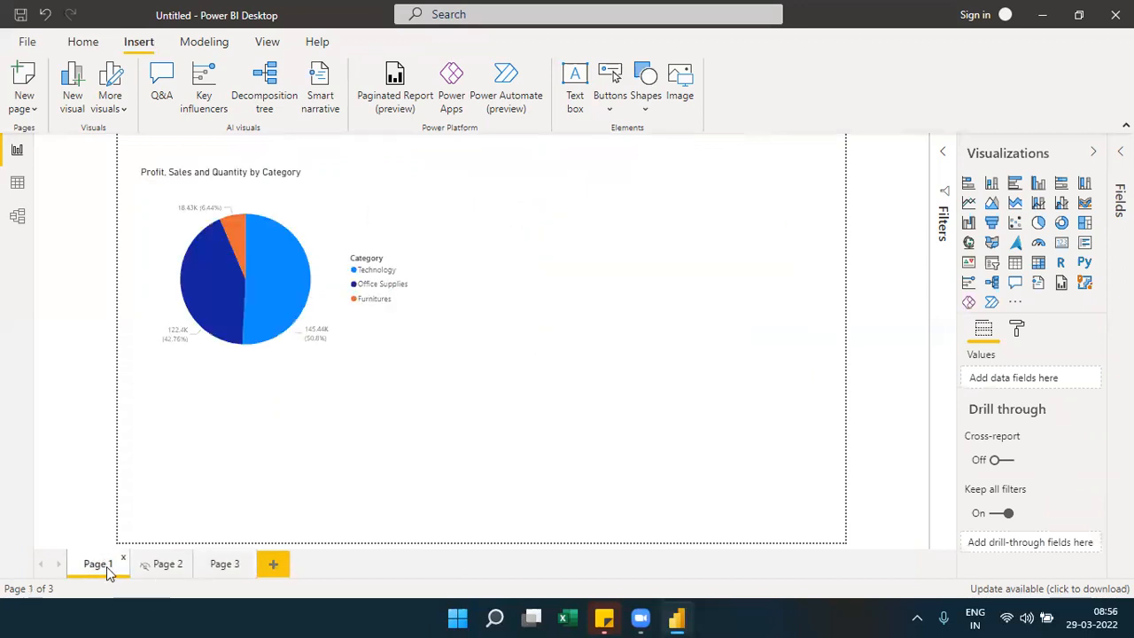
{"action": "left_click", "coordinate": [212, 573]}
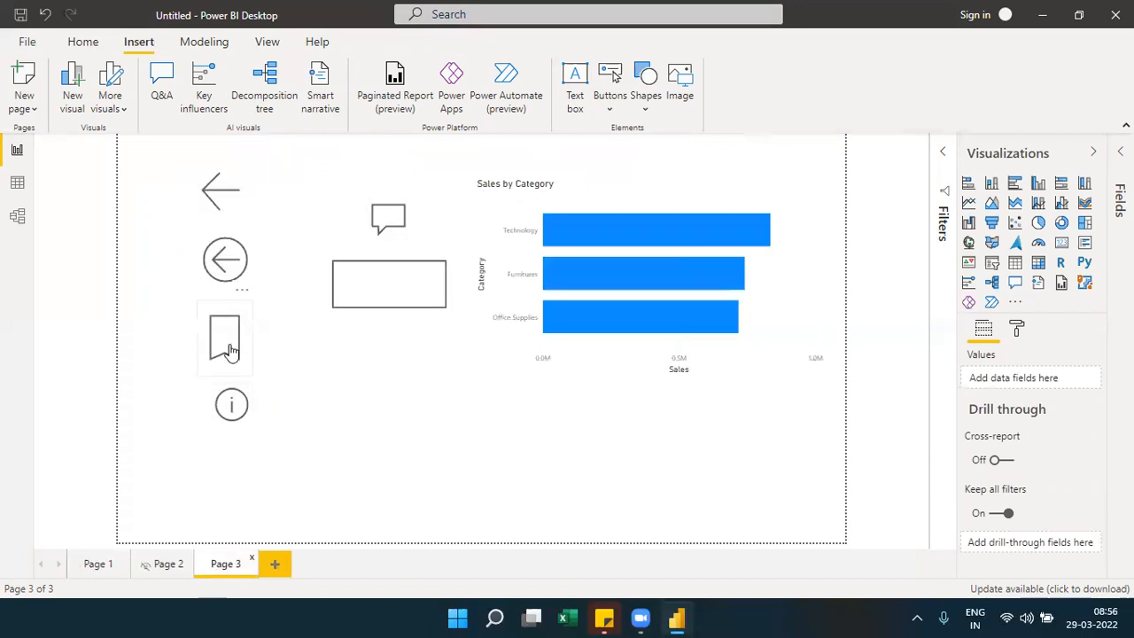
{"action": "left_click", "coordinate": [223, 209], "text": "ctrl"}
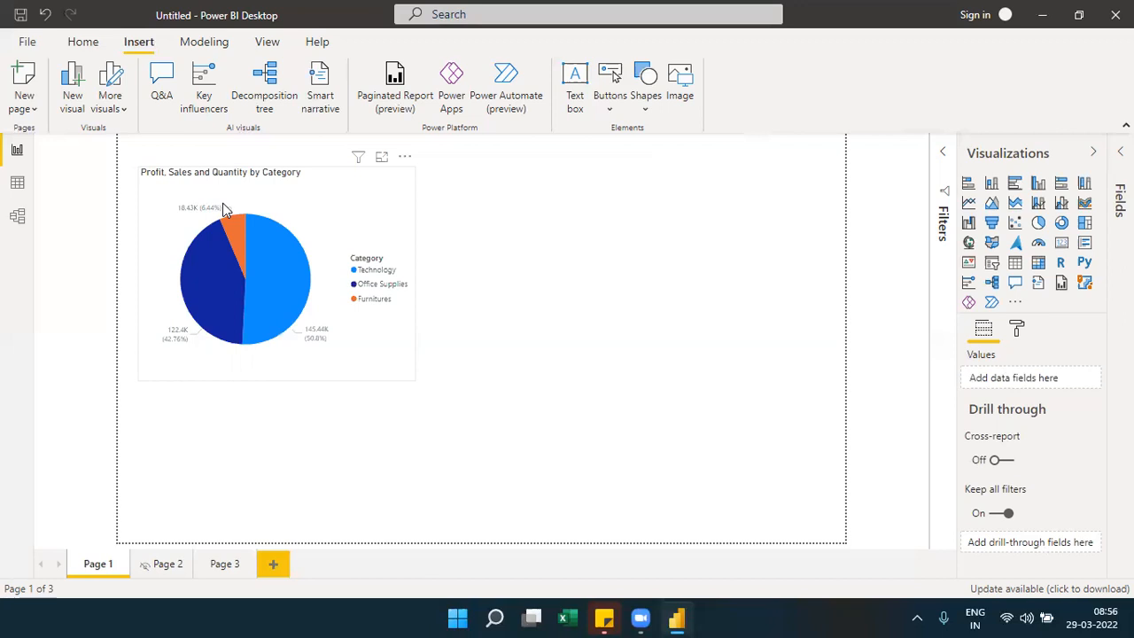
{"action": "left_click", "coordinate": [224, 570]}
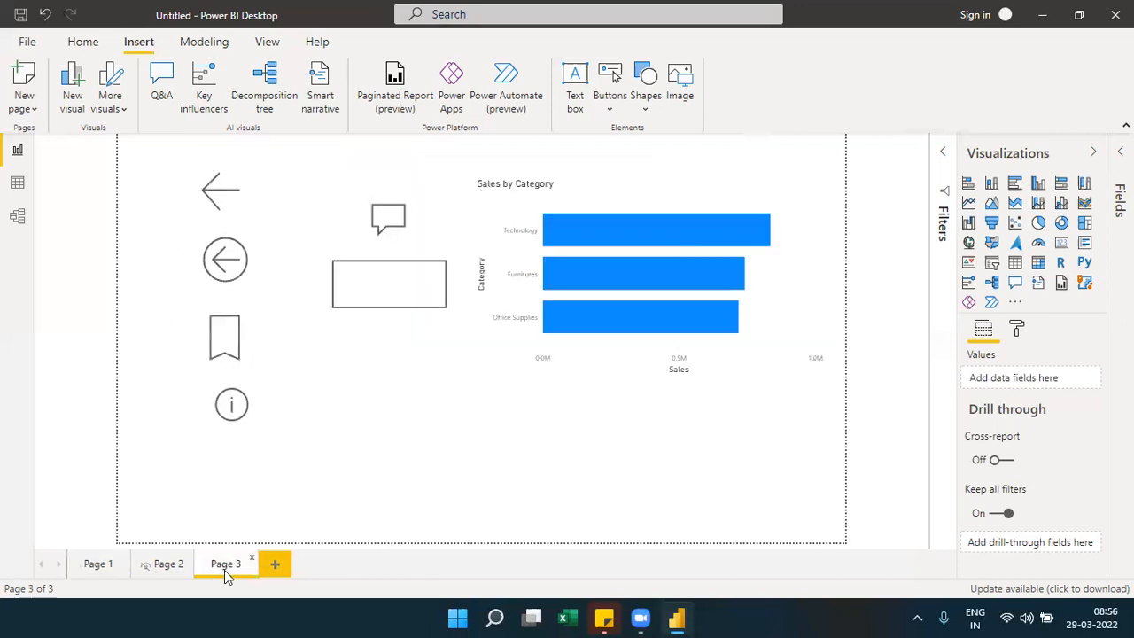
Step: Test the circled Back button again, then repeat the test after visiting Page 2, and reopen Page 3
{"action": "left_click", "coordinate": [226, 253], "text": "ctrl"}
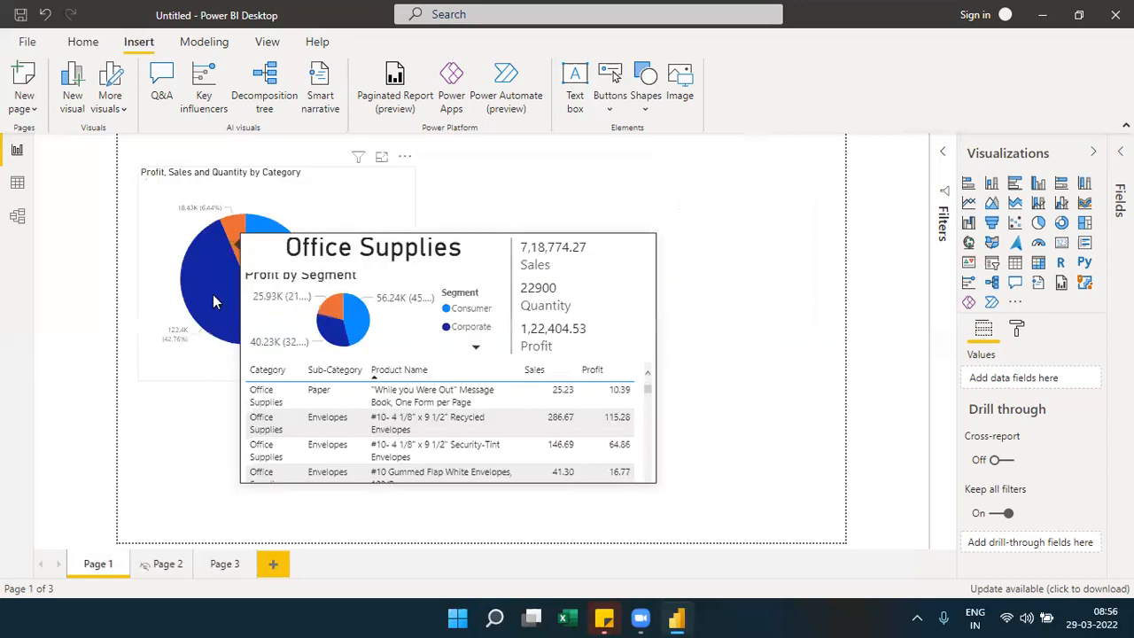
{"action": "left_click", "coordinate": [170, 571]}
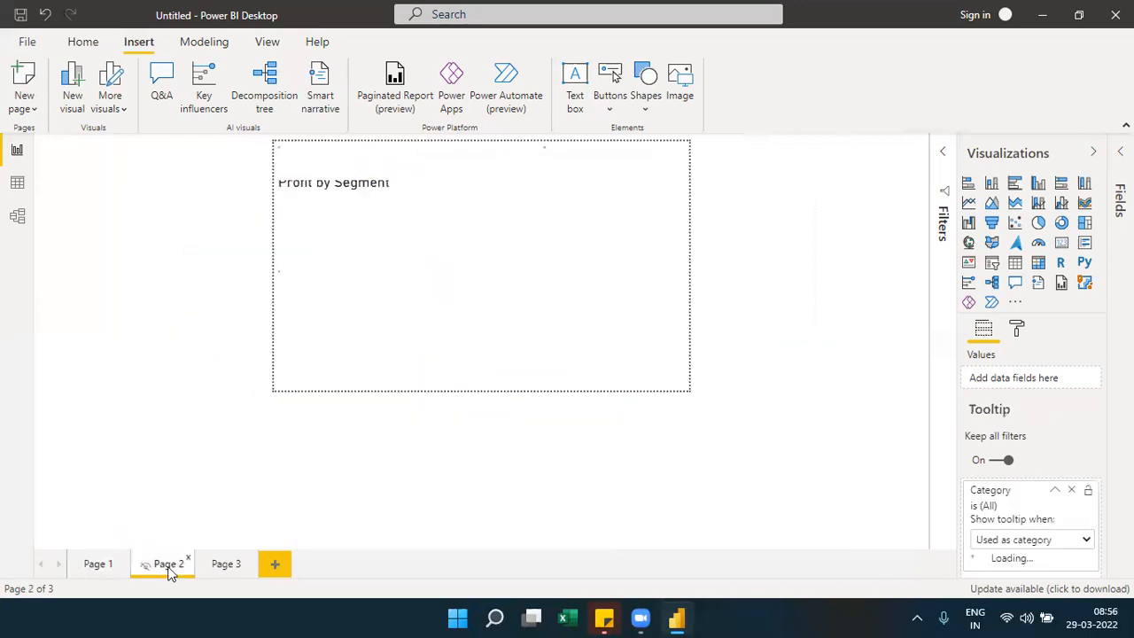
{"action": "left_click", "coordinate": [223, 571]}
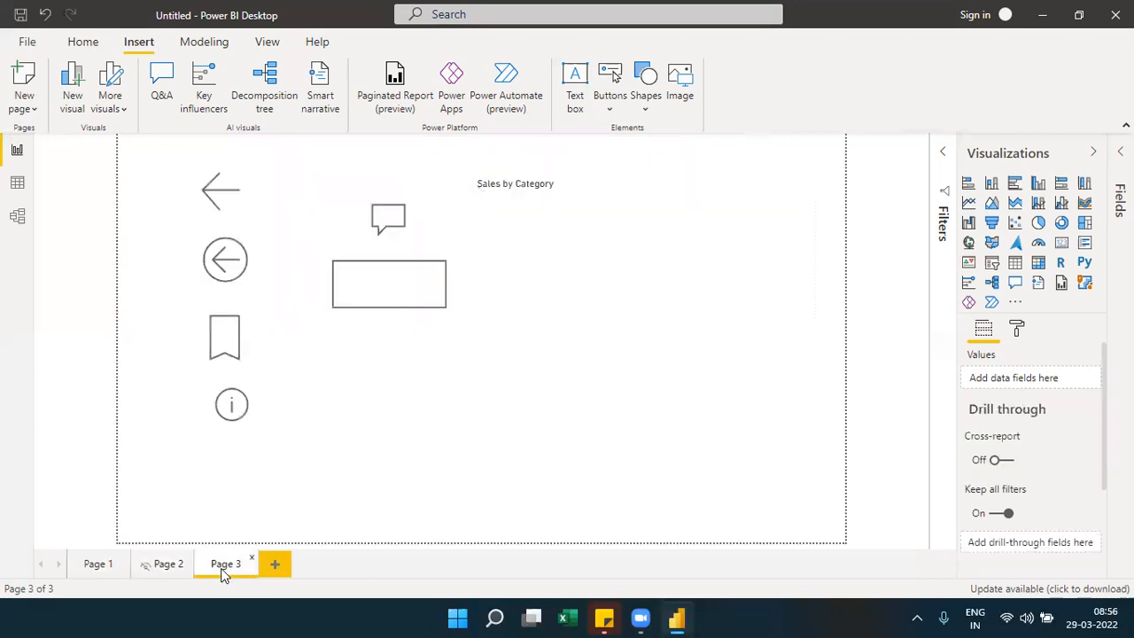
{"action": "left_click", "coordinate": [228, 258], "text": "ctrl"}
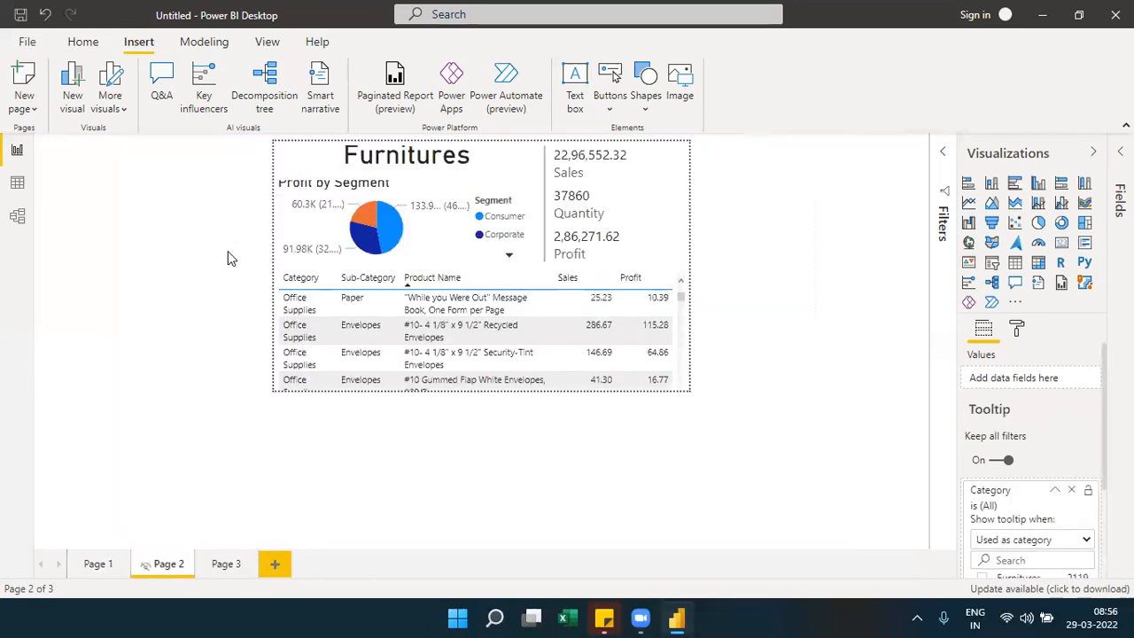
{"action": "left_click", "coordinate": [224, 565]}
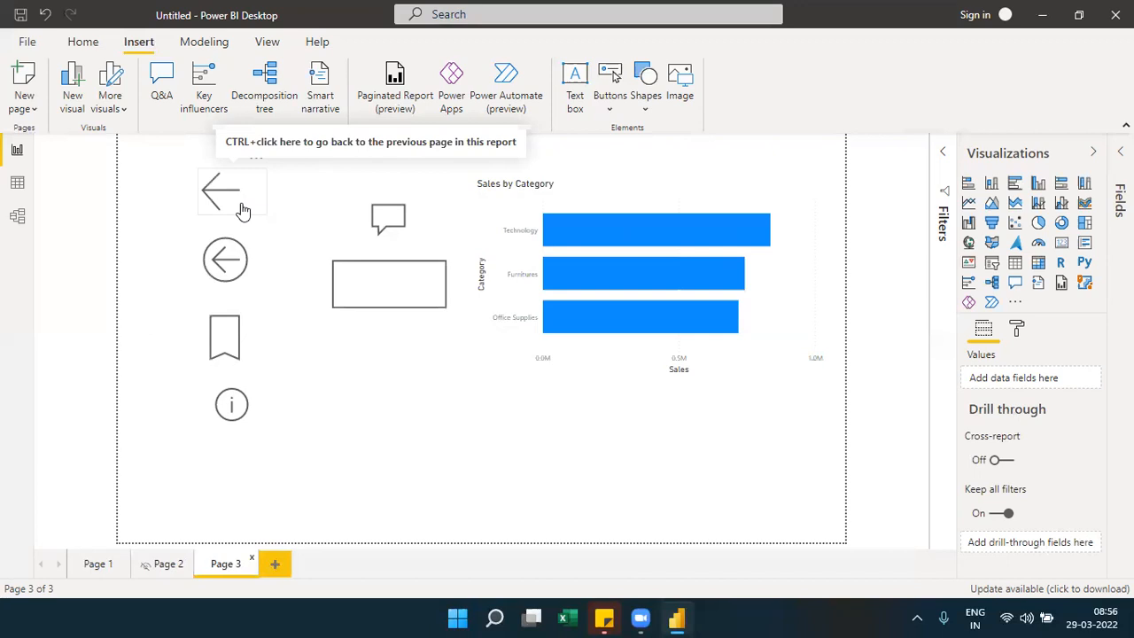
Step: Visit Page 1 followed by Page 2 to prepare another back-navigation check
{"action": "left_click", "coordinate": [92, 567]}
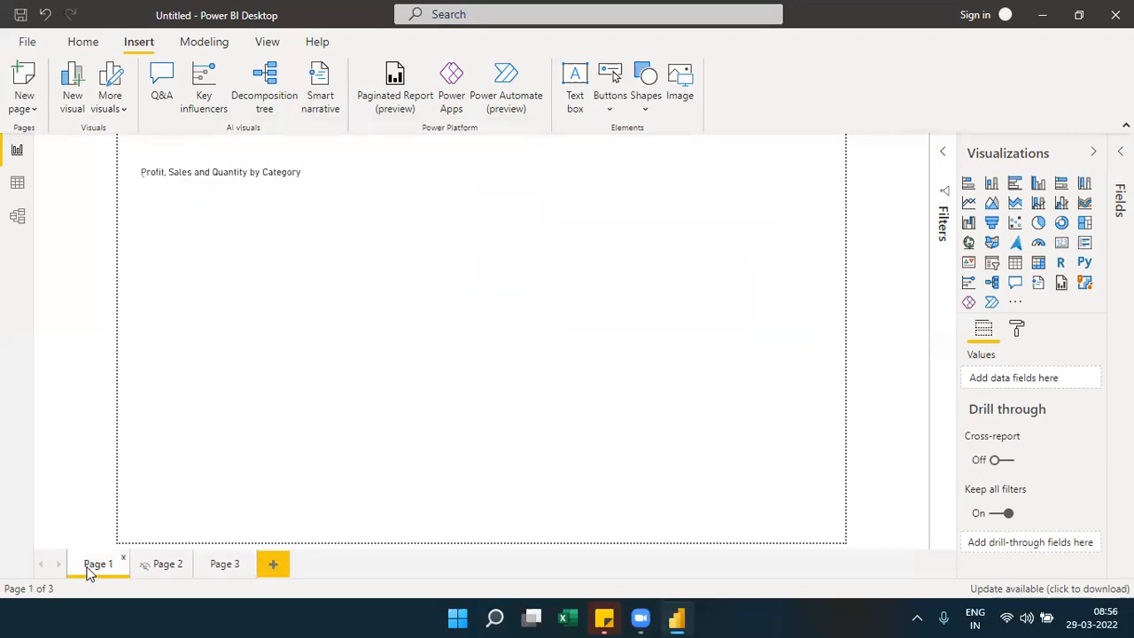
{"action": "left_click", "coordinate": [158, 572]}
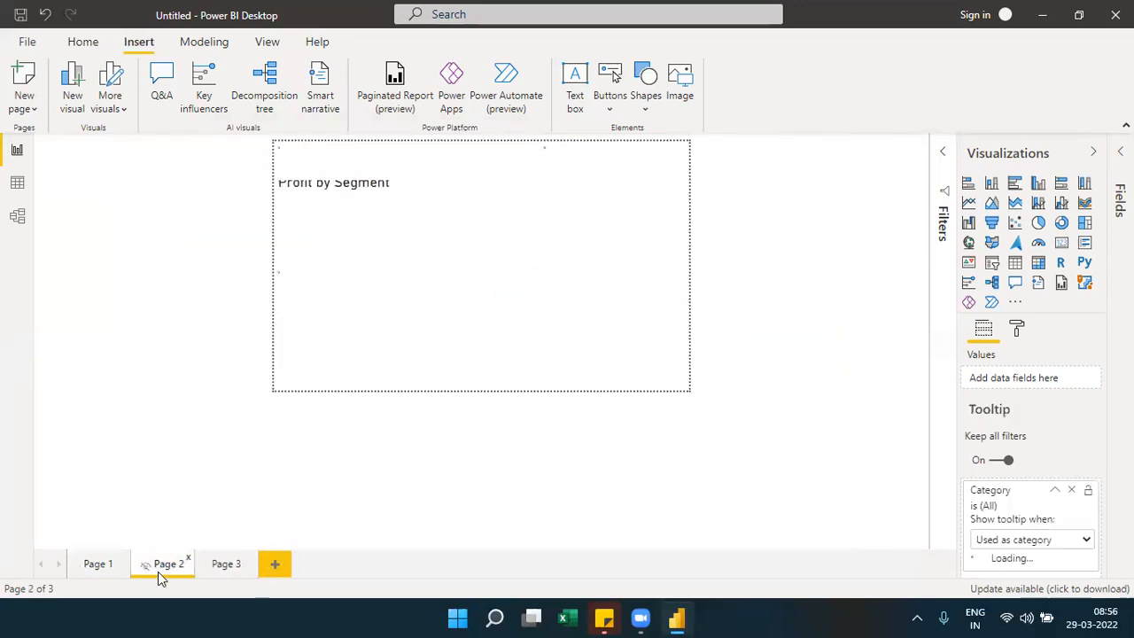
Step: Test the left arrow button on Page 3, return to Page 3, and select the back buttons
{"action": "left_click", "coordinate": [223, 565]}
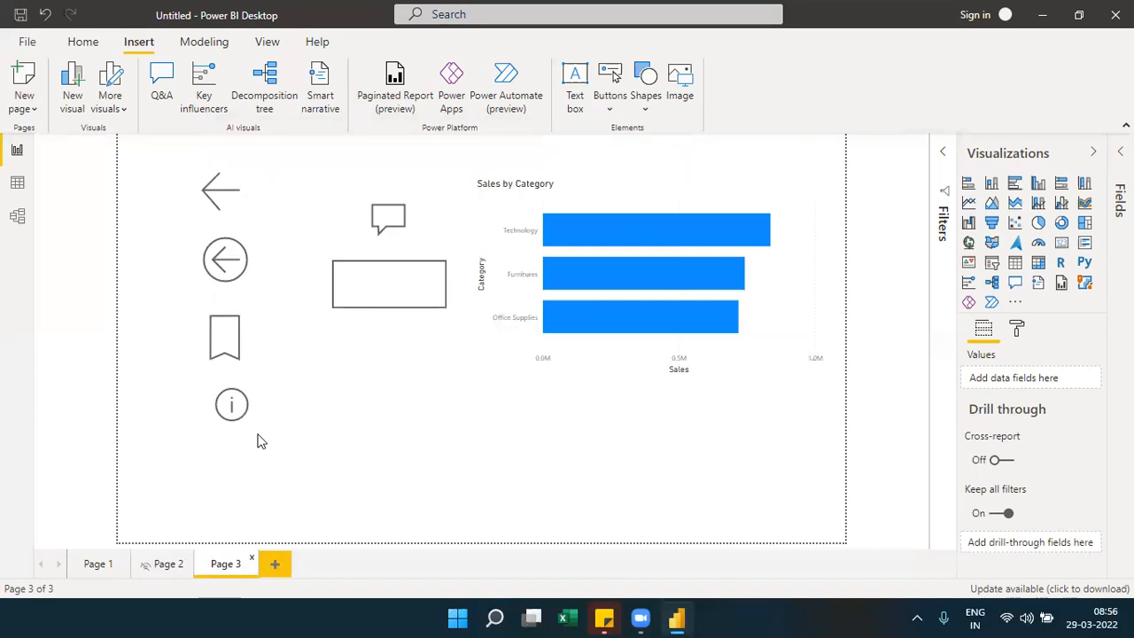
{"action": "left_click", "coordinate": [223, 213], "text": "ctrl"}
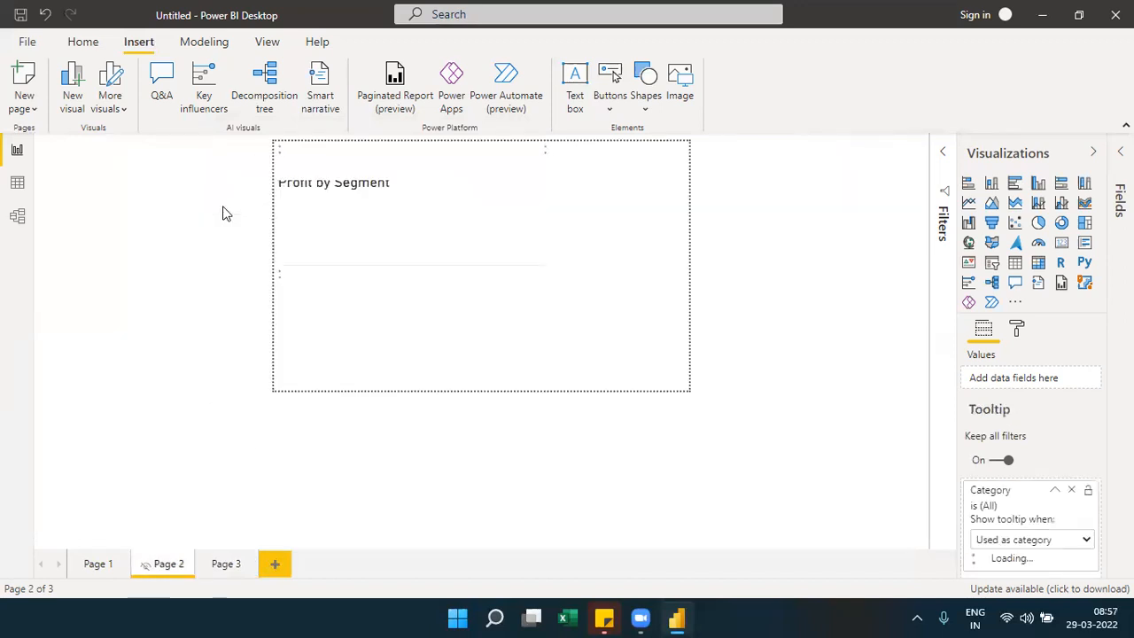
{"action": "left_click", "coordinate": [227, 564]}
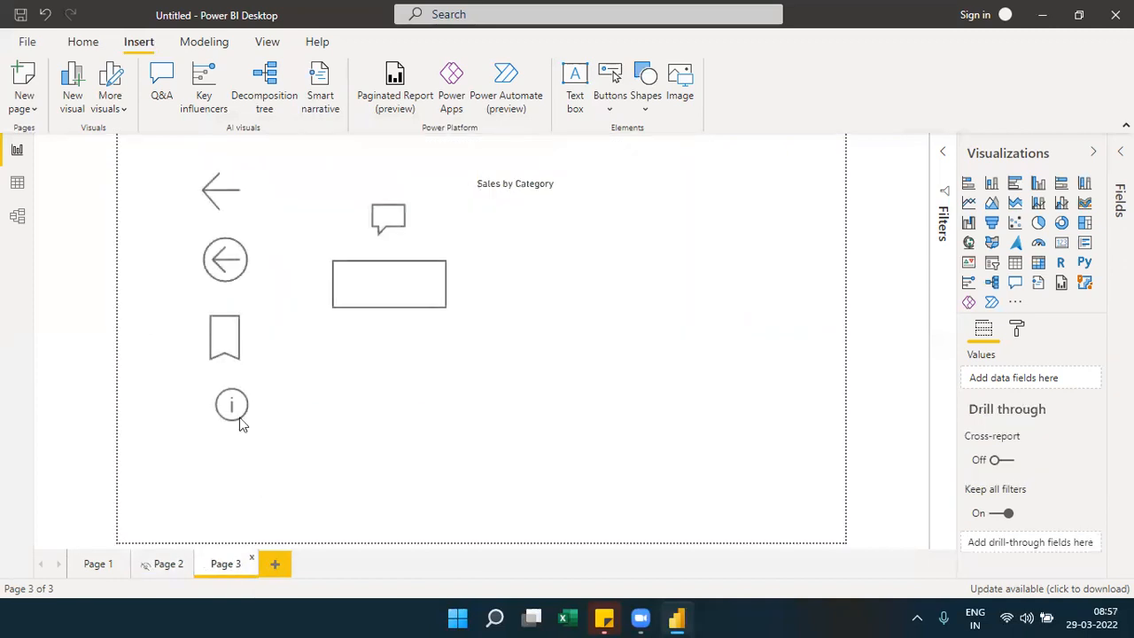
{"action": "left_click", "coordinate": [245, 262]}
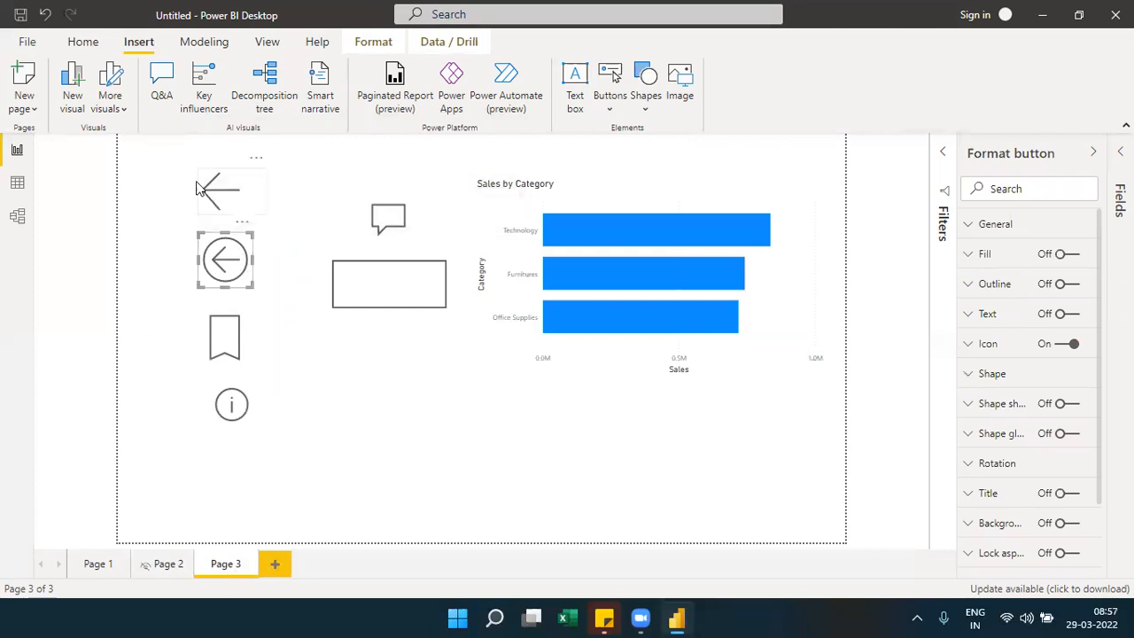
{"action": "left_click", "coordinate": [219, 194]}
Step: Insert a right arrow button, place it below the blank rectangular button and enlarge it
{"action": "left_click", "coordinate": [623, 111]}
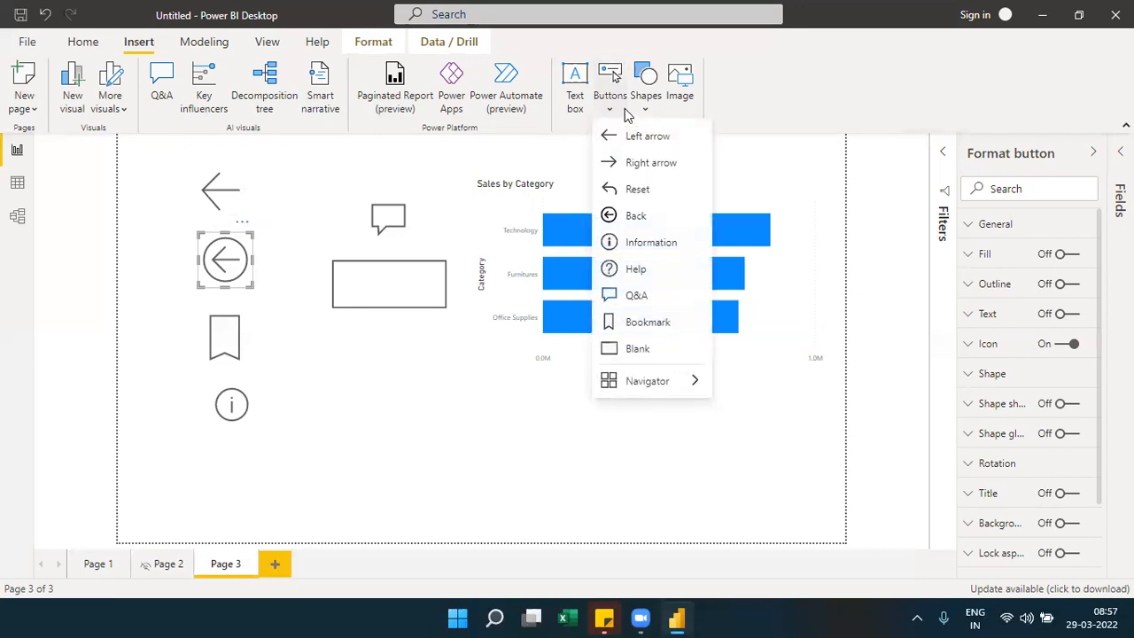
{"action": "left_click", "coordinate": [646, 162]}
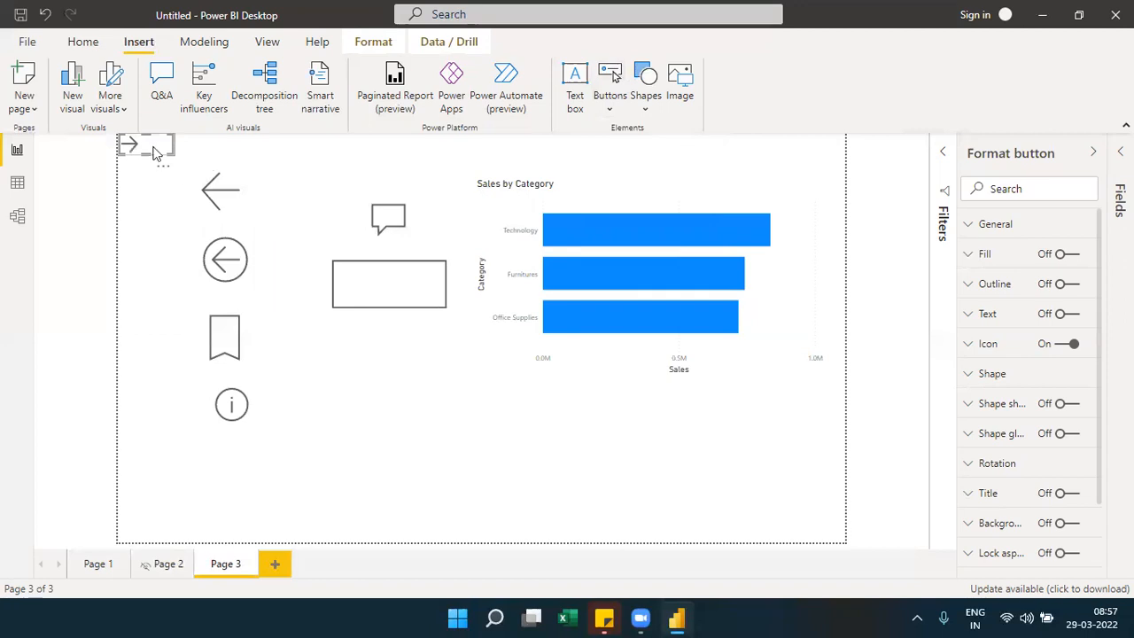
{"action": "left_click_drag", "start_coordinate": [161, 167], "coordinate": [441, 385]}
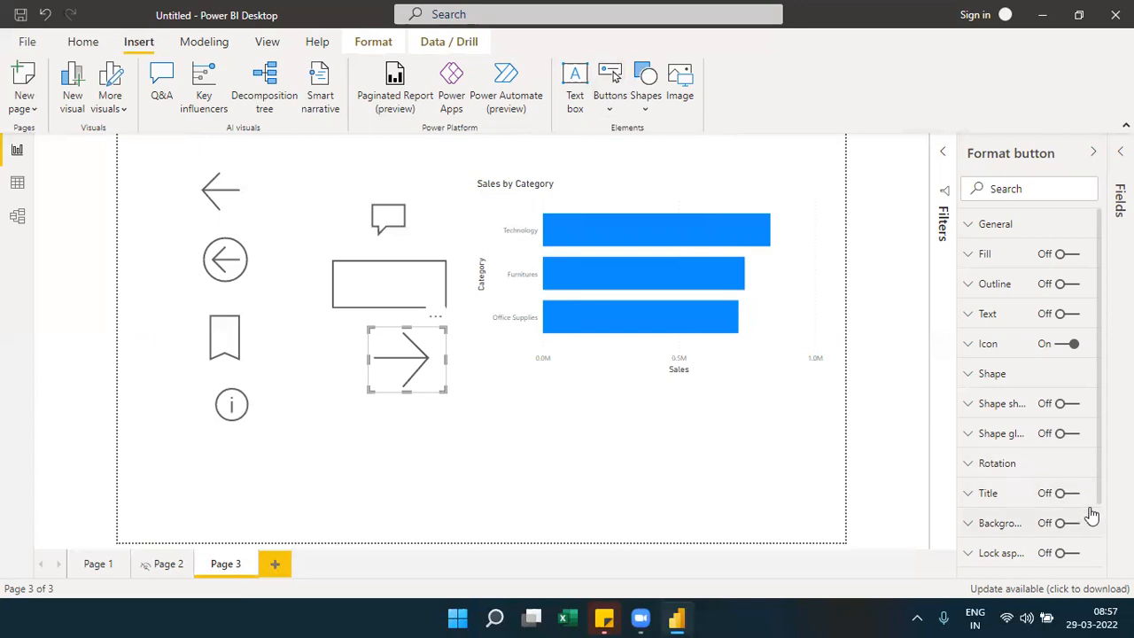
Step: Turn on the right arrow button's action and set its type to Page navigation
{"action": "scroll", "coordinate": [1103, 518], "scroll_direction": "down", "scroll_amount": 2}
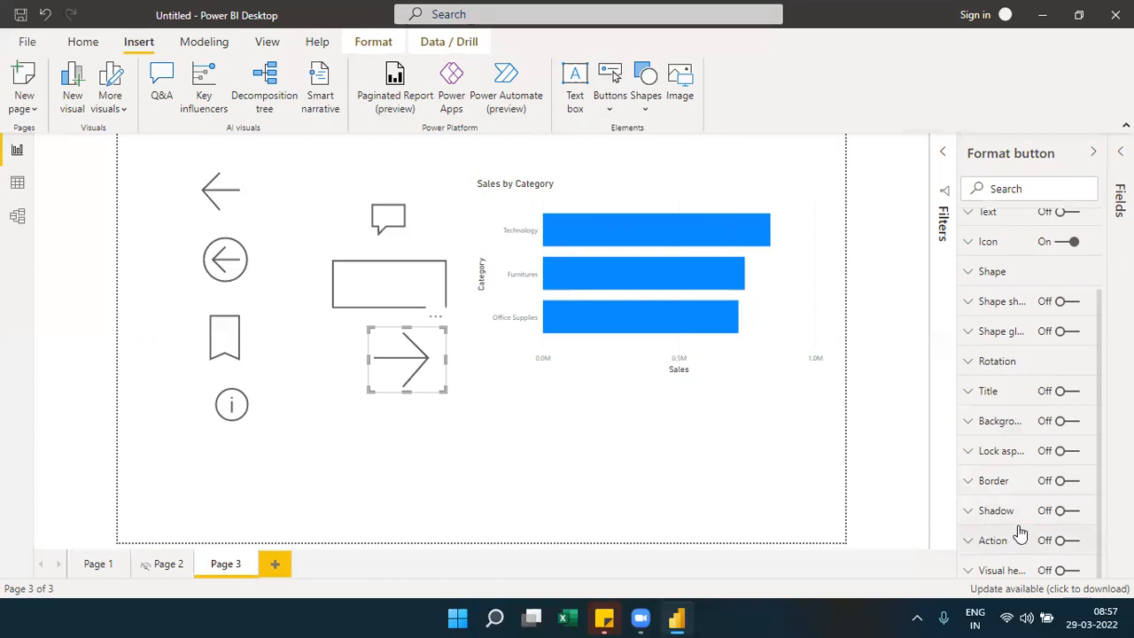
{"action": "left_click", "coordinate": [1068, 540]}
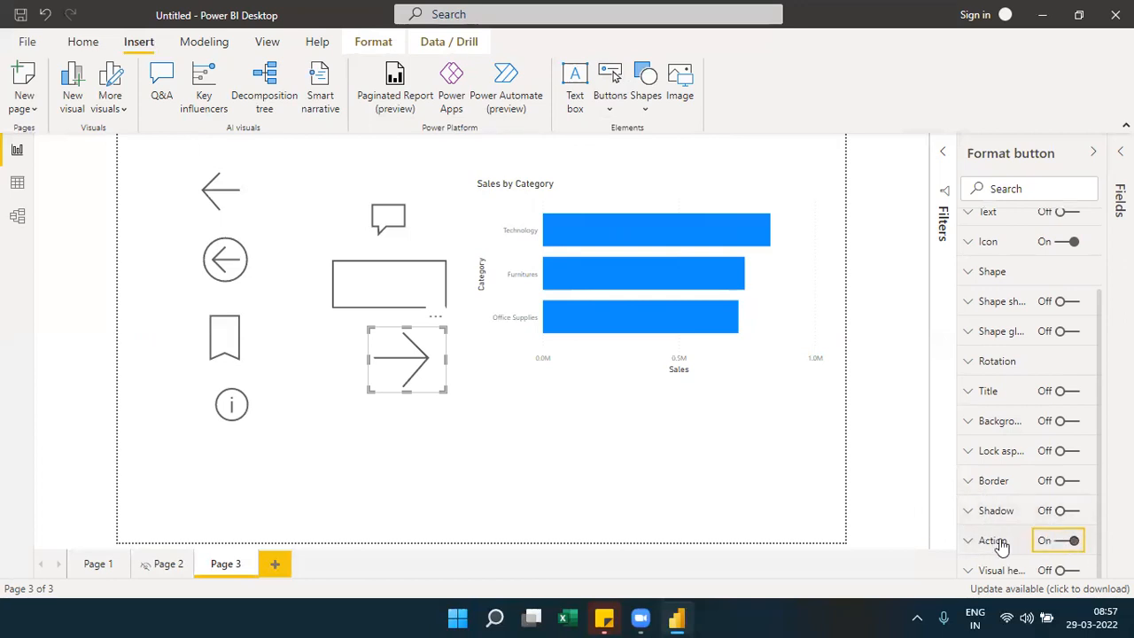
{"action": "left_click", "coordinate": [970, 542]}
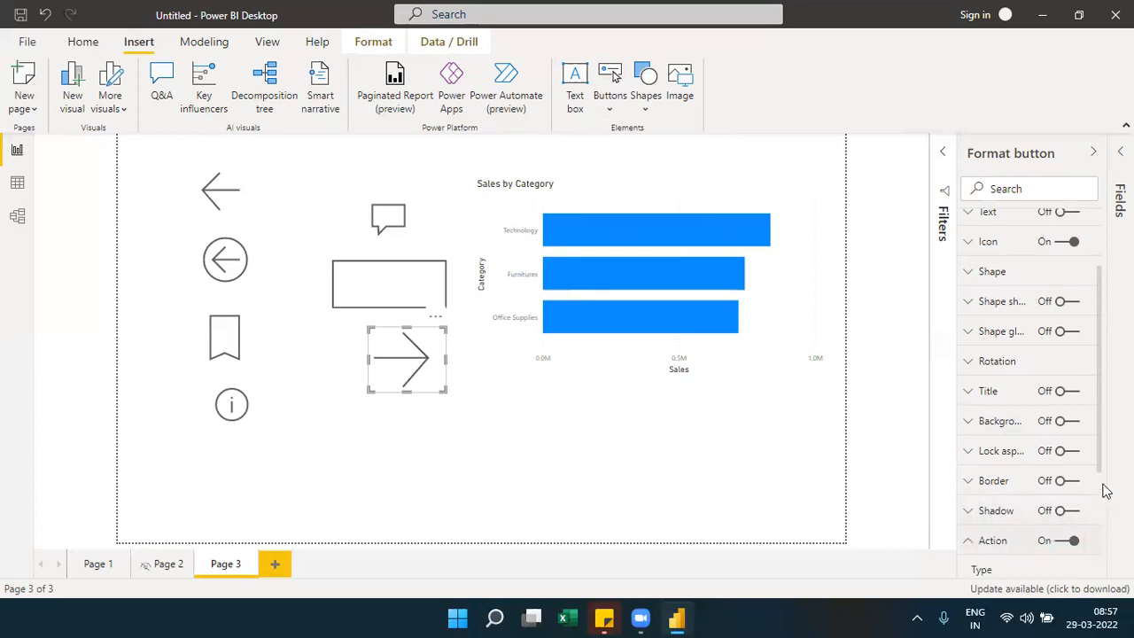
{"action": "scroll", "coordinate": [1098, 492], "scroll_direction": "down", "scroll_amount": 3}
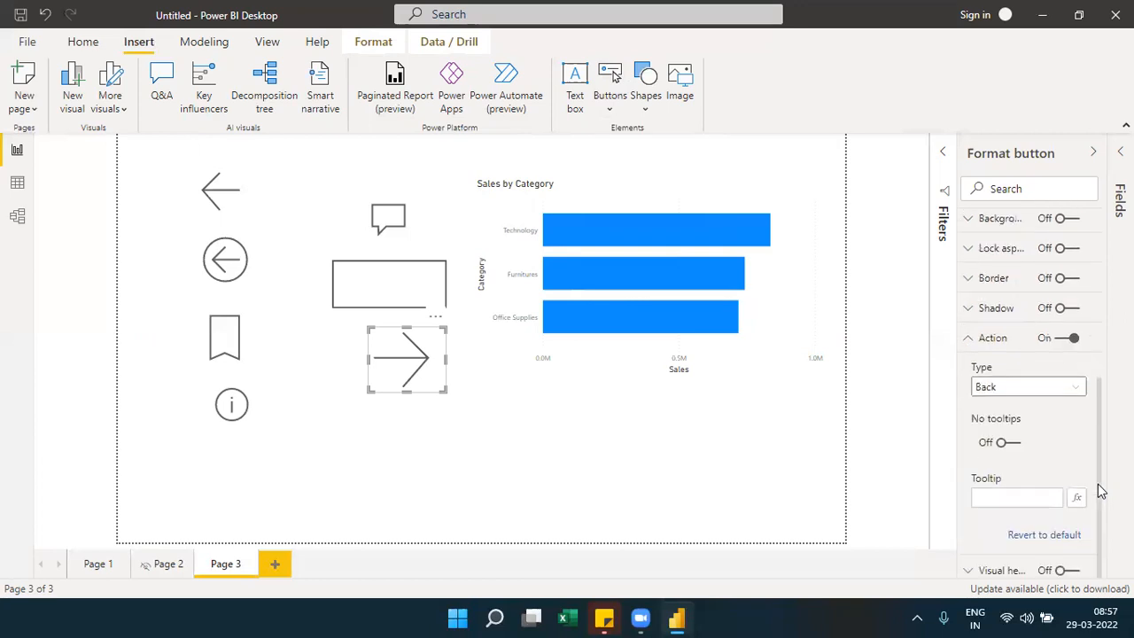
{"action": "left_click", "coordinate": [1070, 391]}
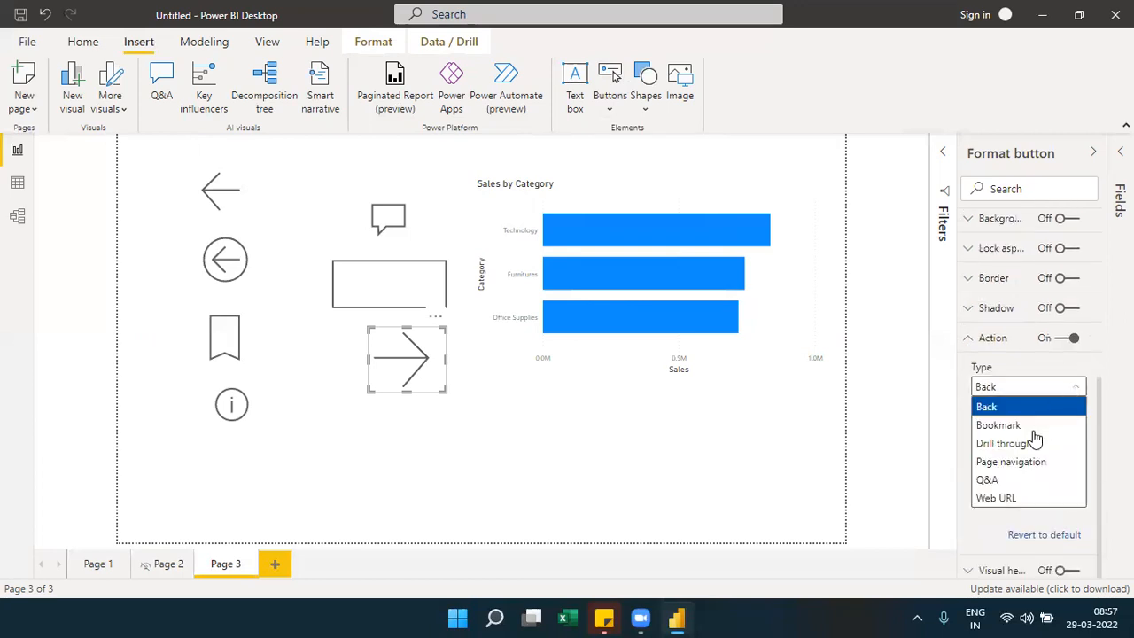
{"action": "left_click", "coordinate": [1013, 465]}
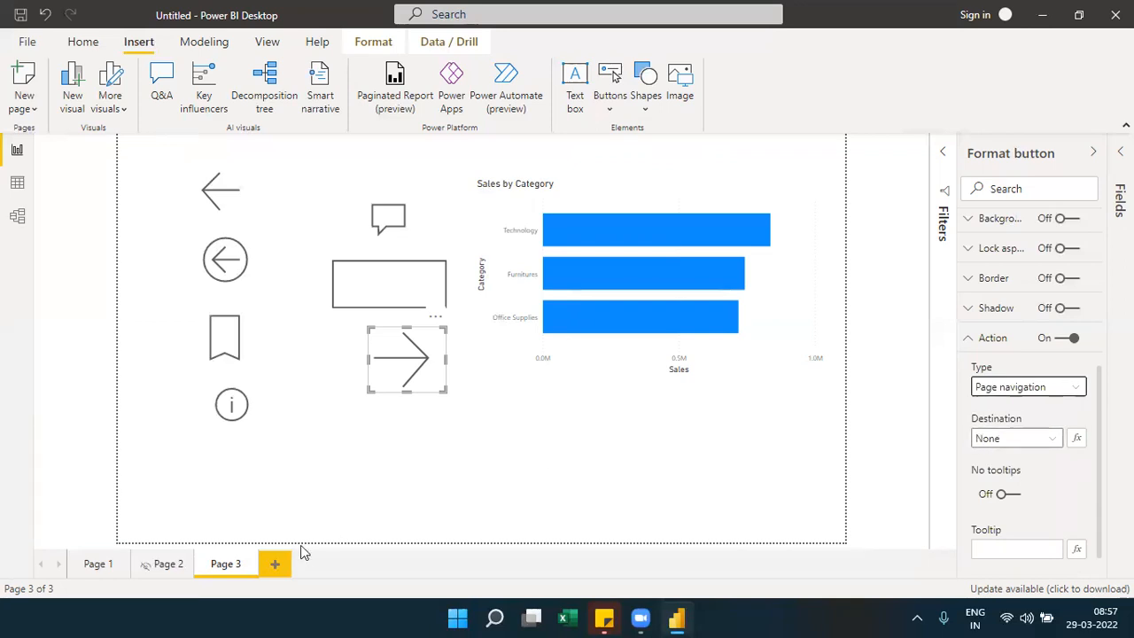
Step: Review the existing report pages, add one new blank page and return to Page 3
{"action": "left_click", "coordinate": [168, 567]}
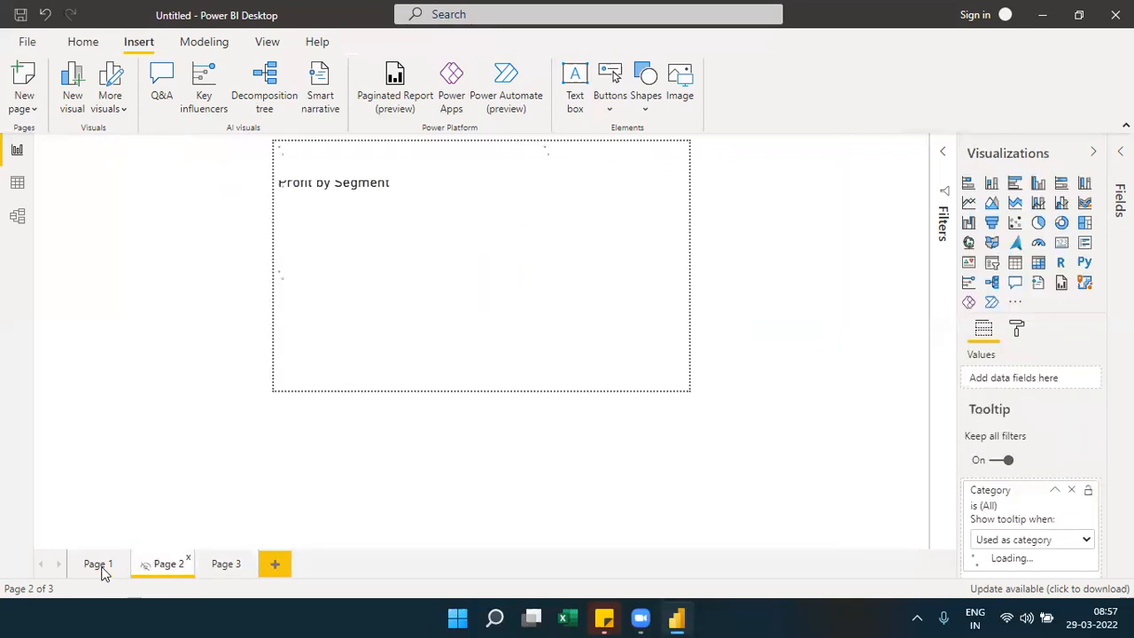
{"action": "left_click", "coordinate": [101, 571]}
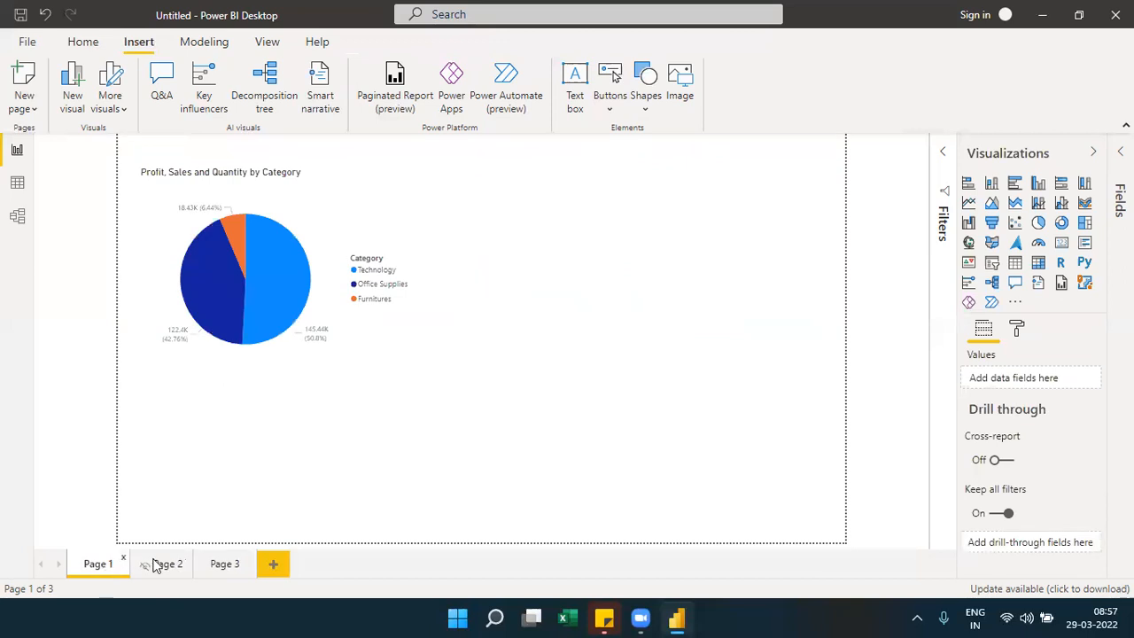
{"action": "left_click", "coordinate": [223, 567]}
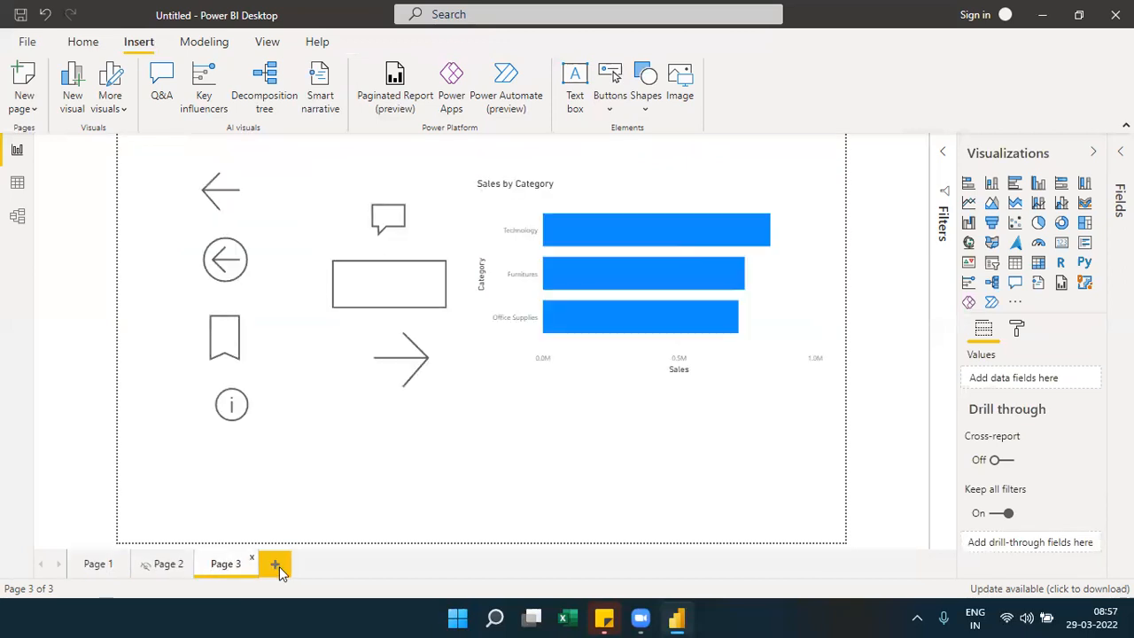
{"action": "left_click", "coordinate": [275, 565]}
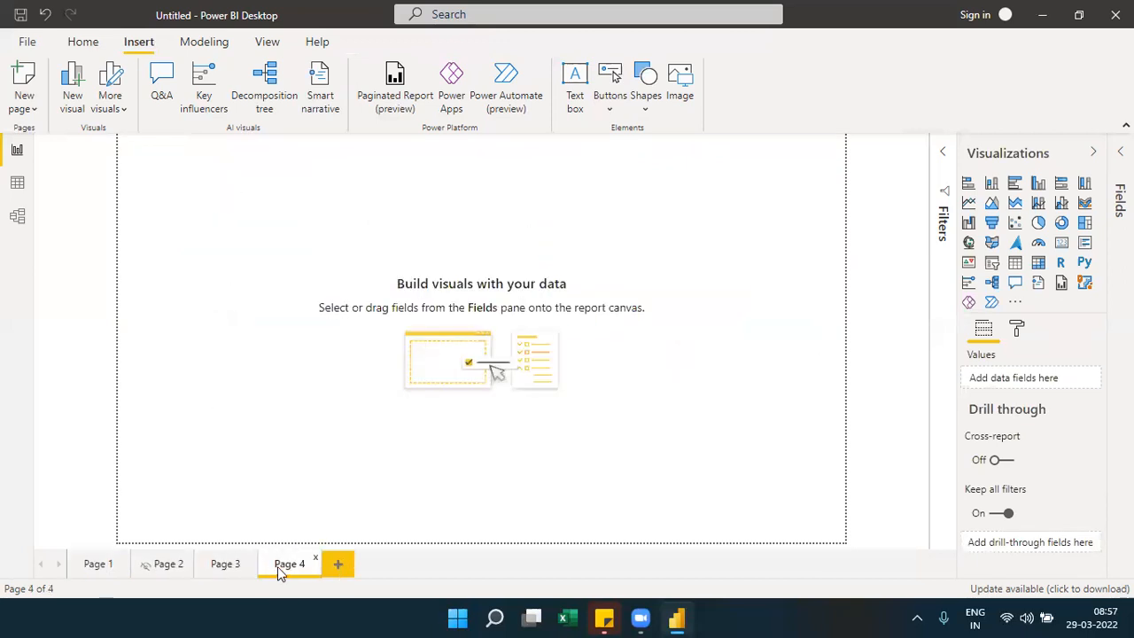
{"action": "left_click", "coordinate": [228, 569]}
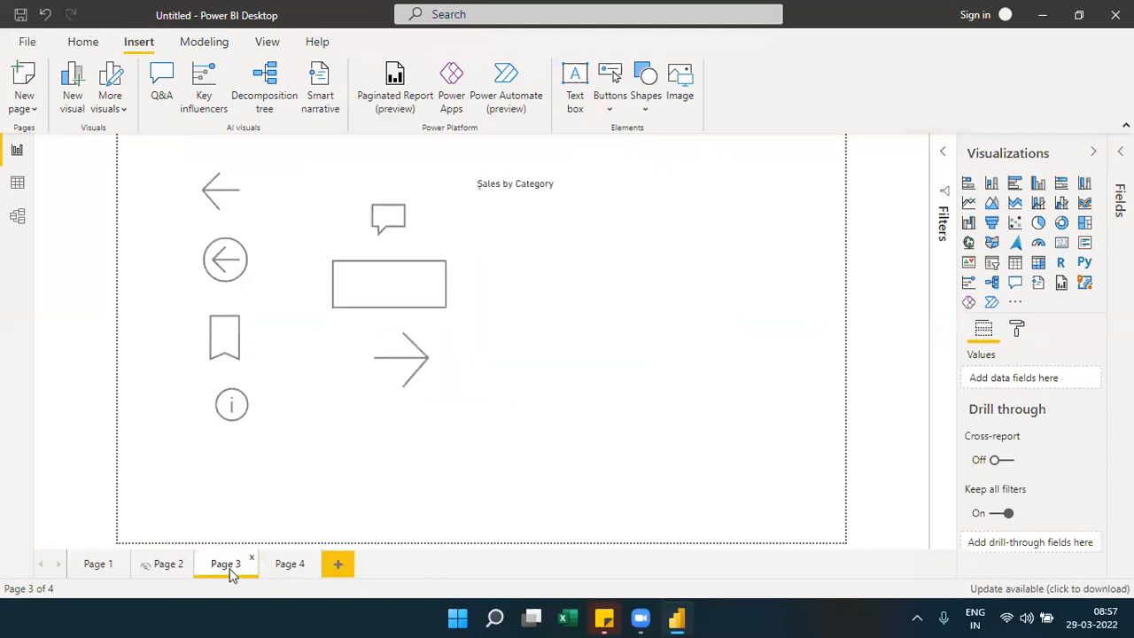
Step: Set the right arrow button's page navigation destination to Page 4
{"action": "left_click", "coordinate": [431, 347]}
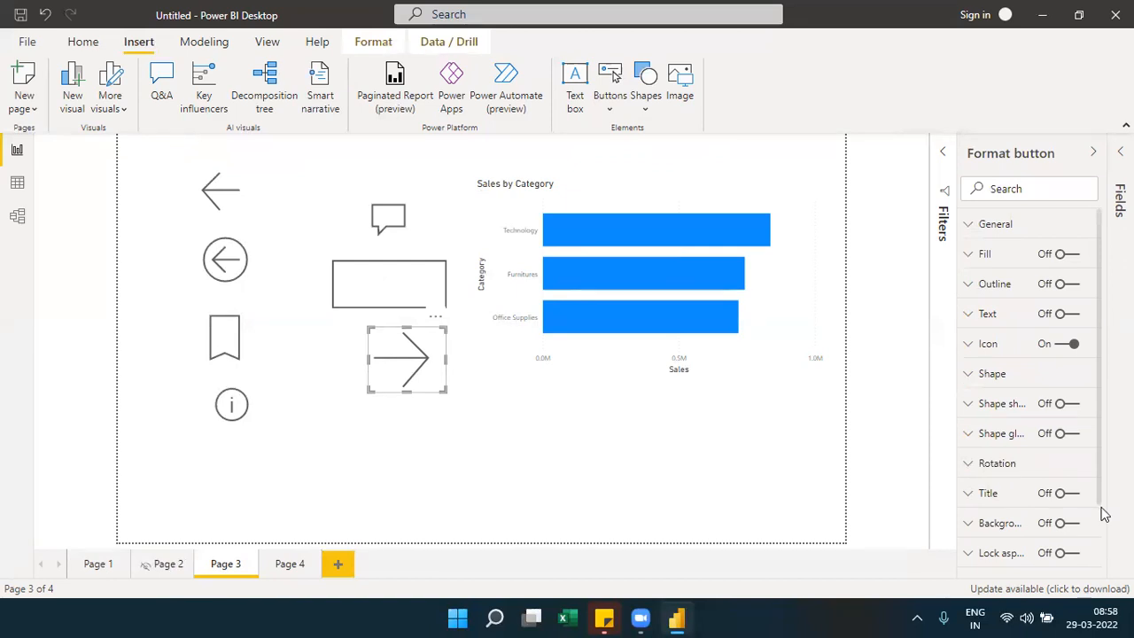
{"action": "scroll", "coordinate": [1099, 514], "scroll_direction": "down", "scroll_amount": 2}
{"action": "left_click", "coordinate": [1014, 539]}
{"action": "scroll", "coordinate": [1099, 494], "scroll_direction": "down", "scroll_amount": 1}
{"action": "scroll", "coordinate": [1099, 495], "scroll_direction": "down", "scroll_amount": 3}
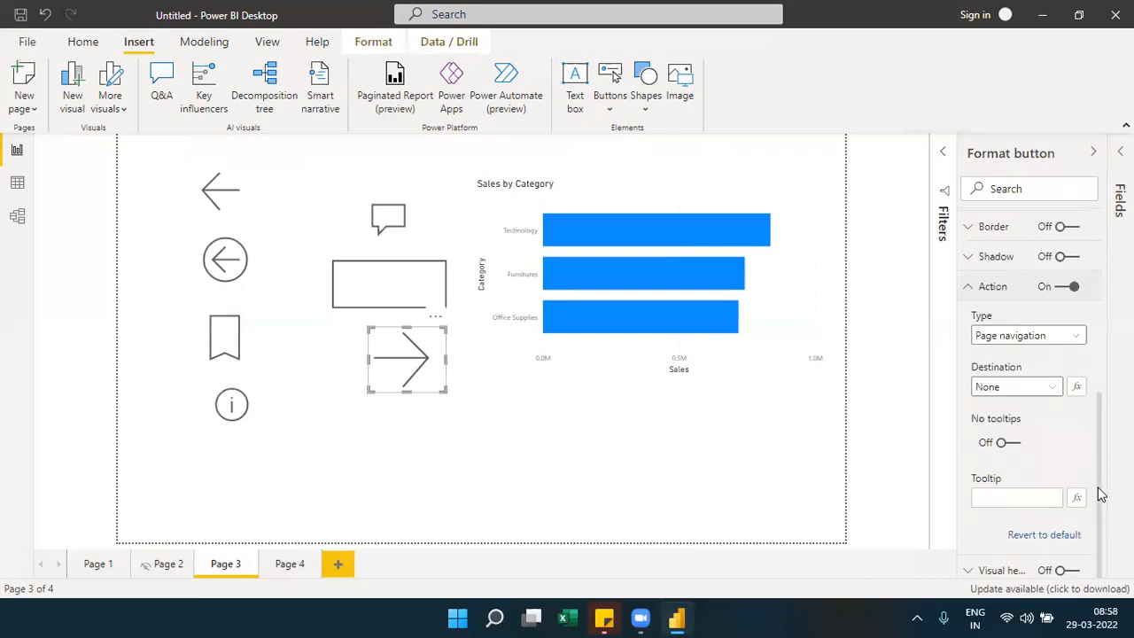
{"action": "left_click", "coordinate": [1051, 391]}
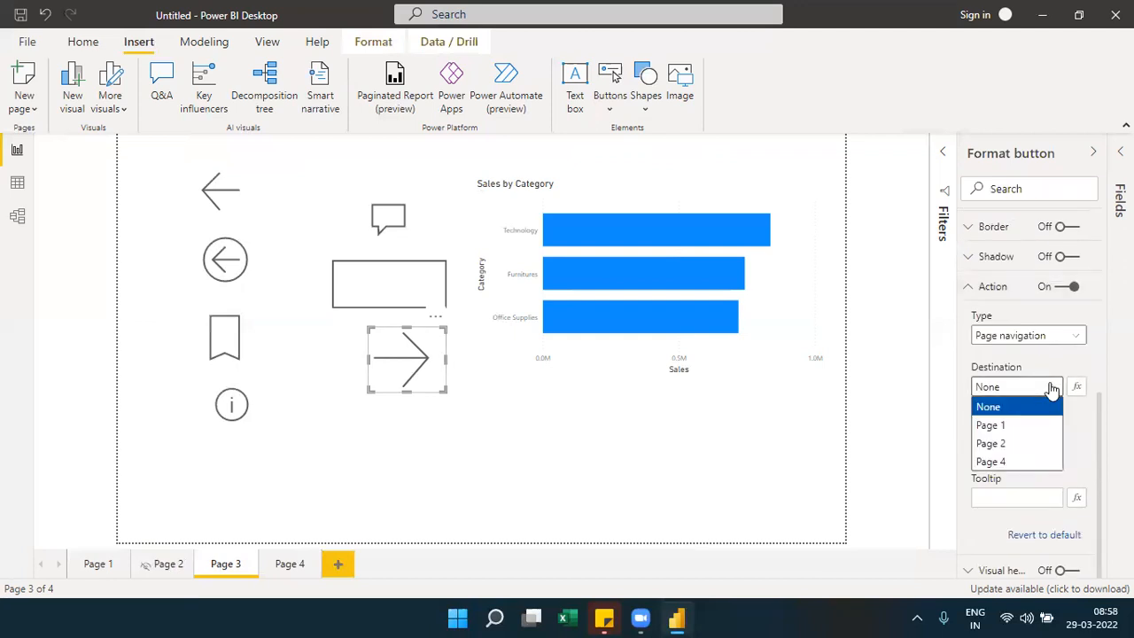
{"action": "left_click", "coordinate": [1003, 461]}
Step: Test the right arrow button's navigation to Page 4 and go back to Page 3
{"action": "left_click", "coordinate": [634, 463]}
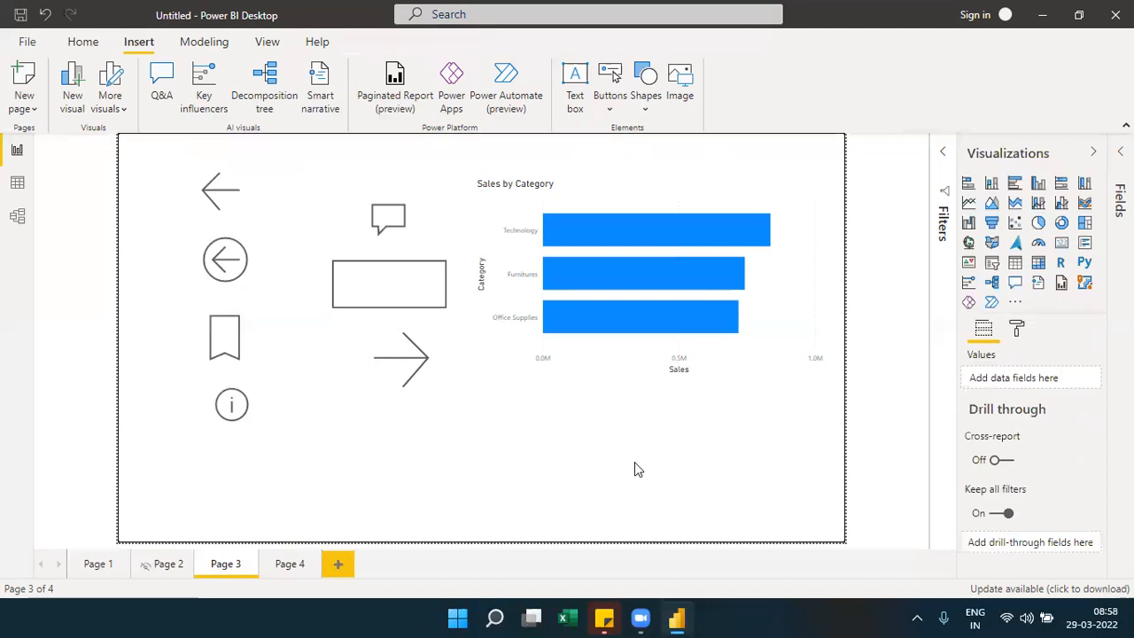
{"action": "left_click", "coordinate": [389, 390], "text": "ctrl"}
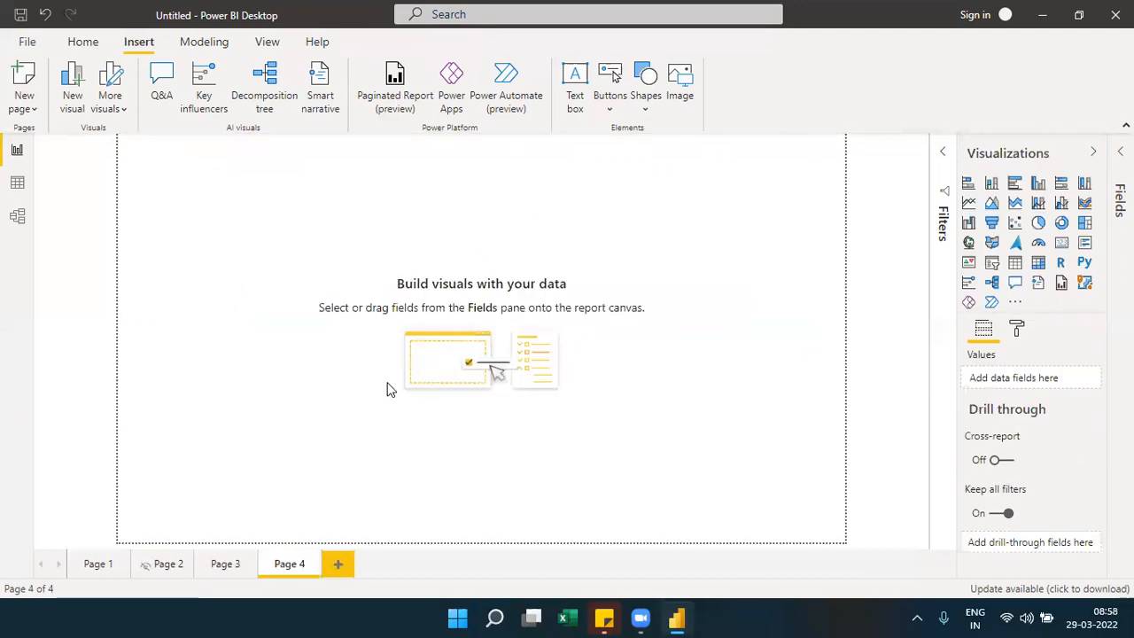
{"action": "left_click", "coordinate": [223, 567]}
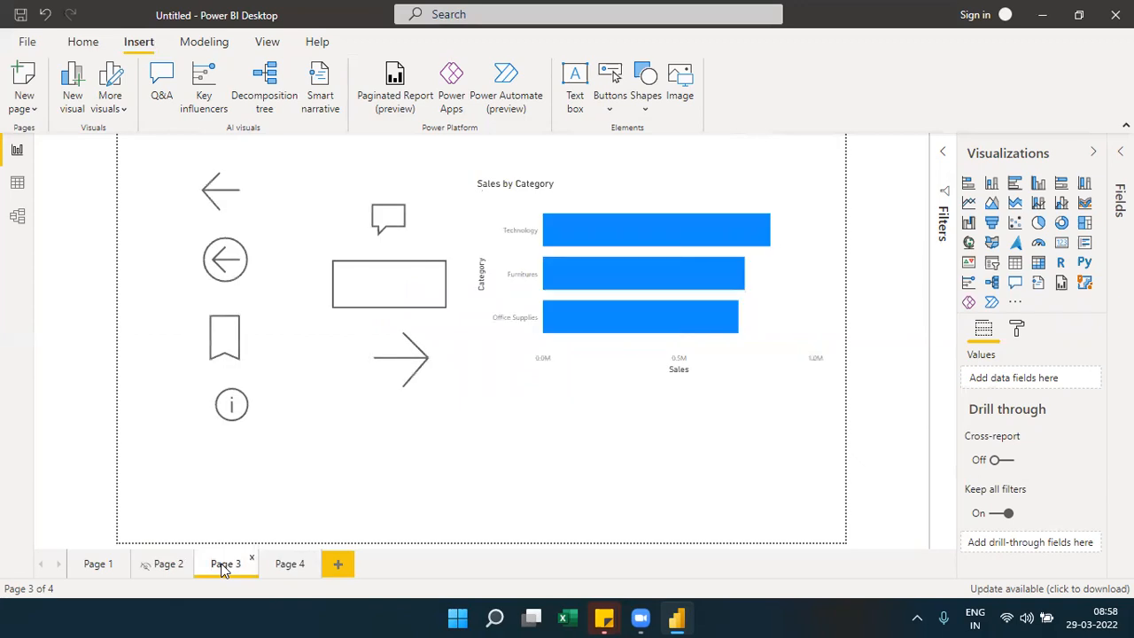
Step: Add two more blank pages to the report and return to Page 3
{"action": "left_click", "coordinate": [337, 563]}
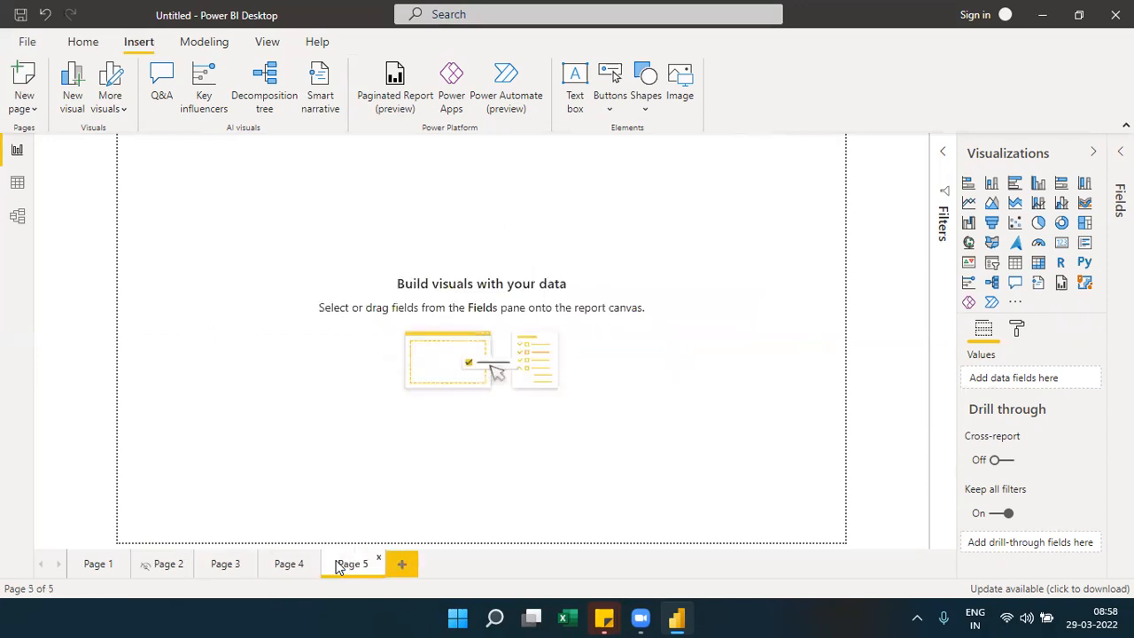
{"action": "left_click", "coordinate": [403, 566]}
{"action": "left_click", "coordinate": [222, 563]}
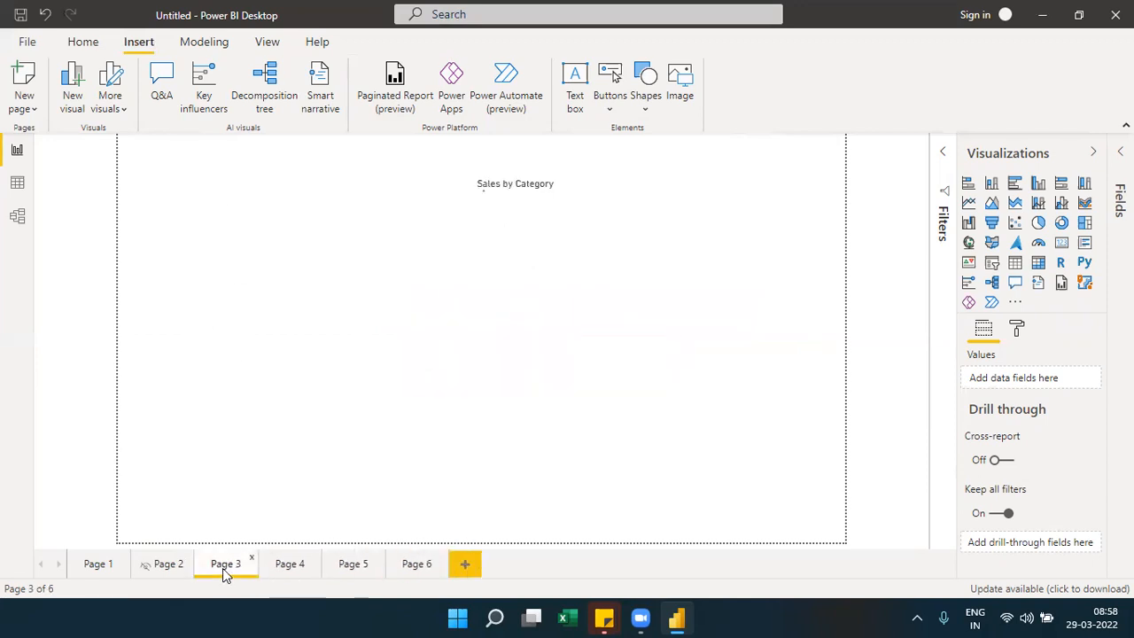
Step: Set the right arrow button's page navigation destination to Page 6
{"action": "left_click", "coordinate": [422, 371]}
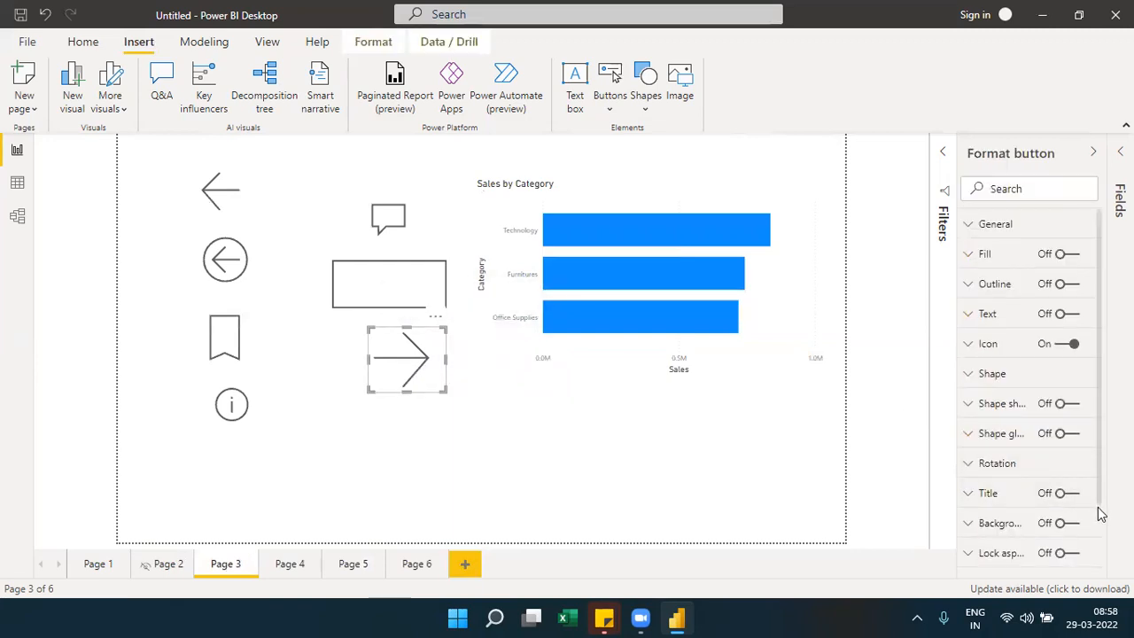
{"action": "scroll", "coordinate": [1098, 507], "scroll_direction": "down", "scroll_amount": 2}
{"action": "left_click", "coordinate": [972, 540]}
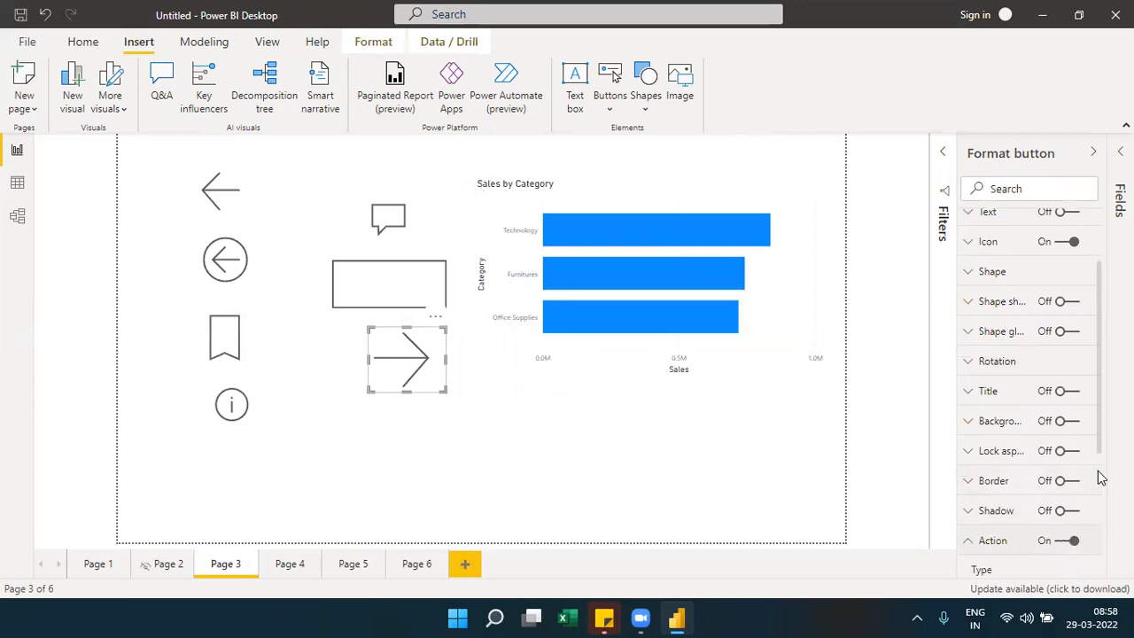
{"action": "scroll", "coordinate": [1100, 478], "scroll_direction": "down", "scroll_amount": 5}
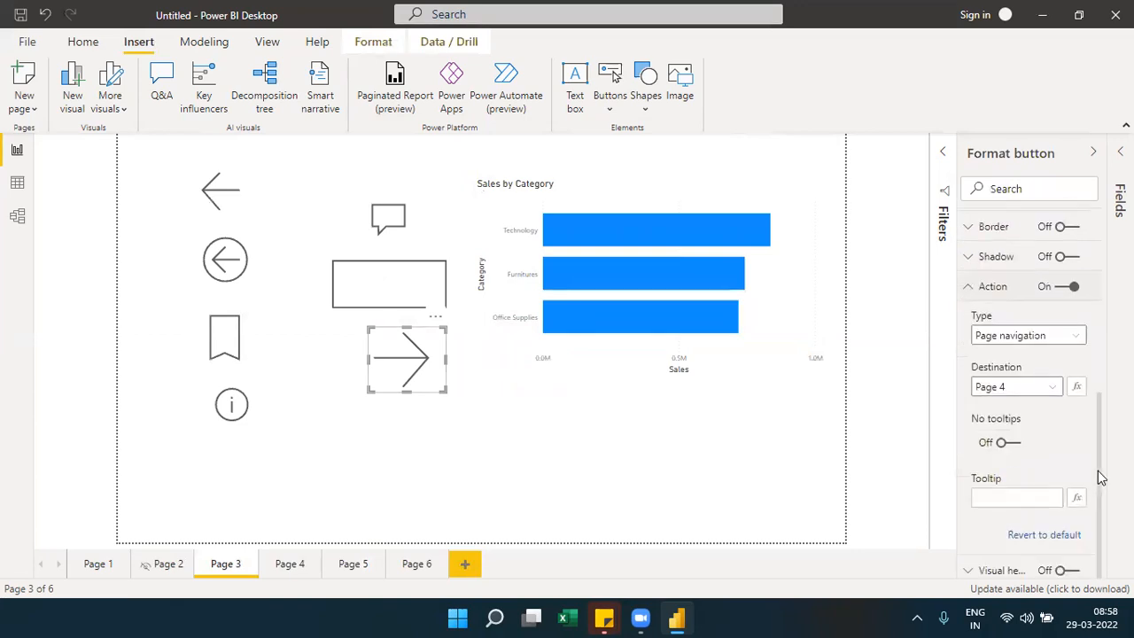
{"action": "left_click", "coordinate": [1060, 393]}
{"action": "left_click", "coordinate": [1001, 495]}
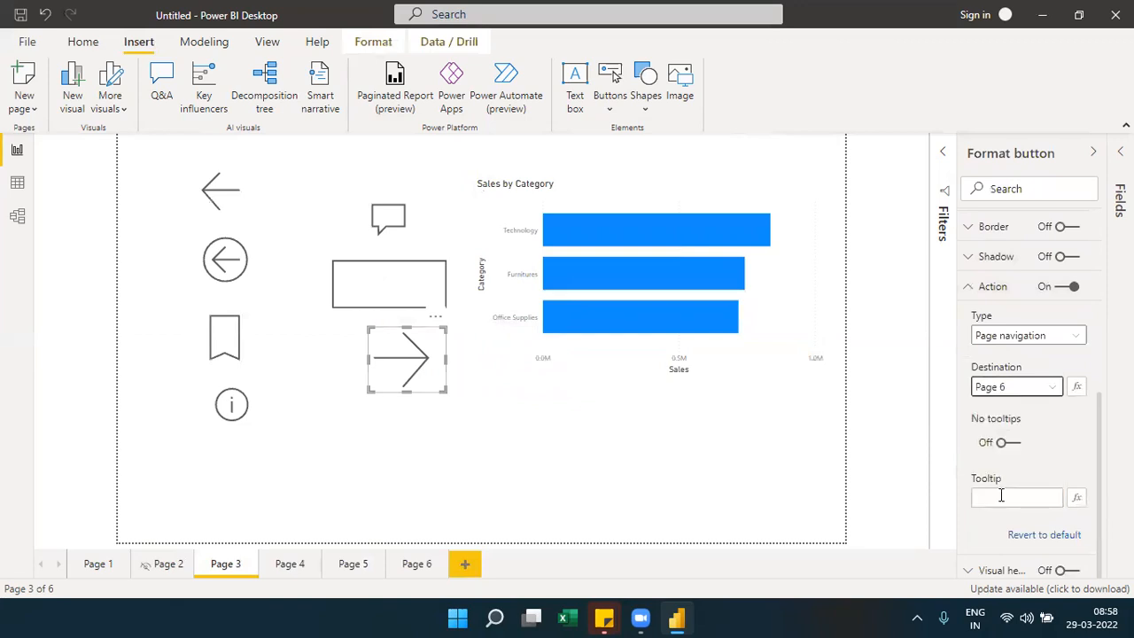
Step: Test the right arrow button's navigation to Page 6 and go back to Page 3
{"action": "left_click", "coordinate": [567, 450]}
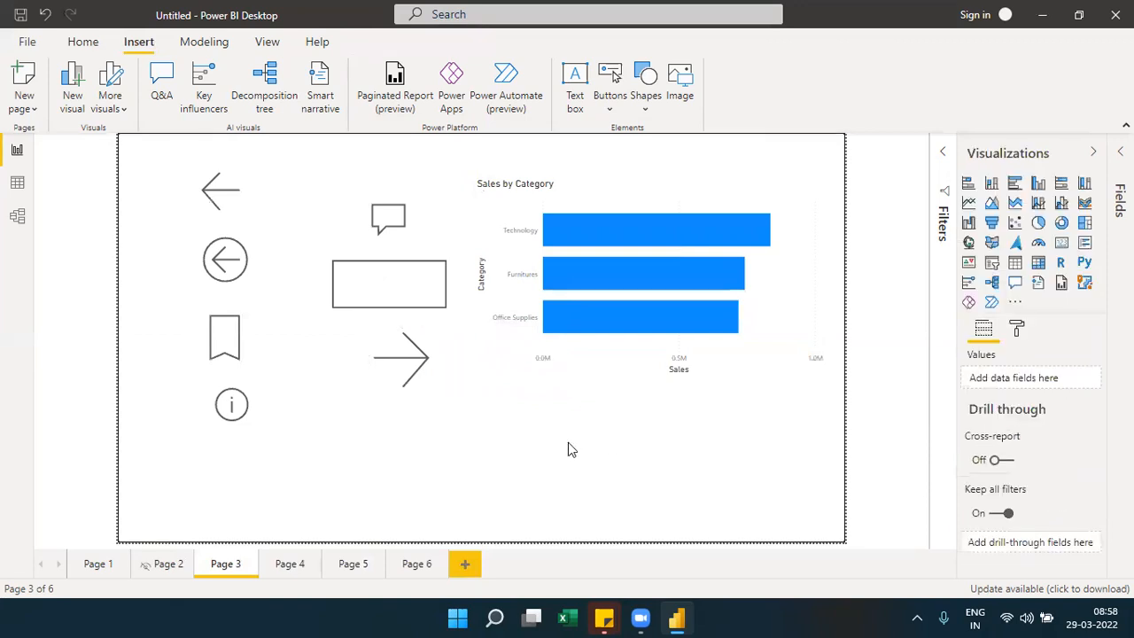
{"action": "left_click", "coordinate": [421, 376], "text": "ctrl"}
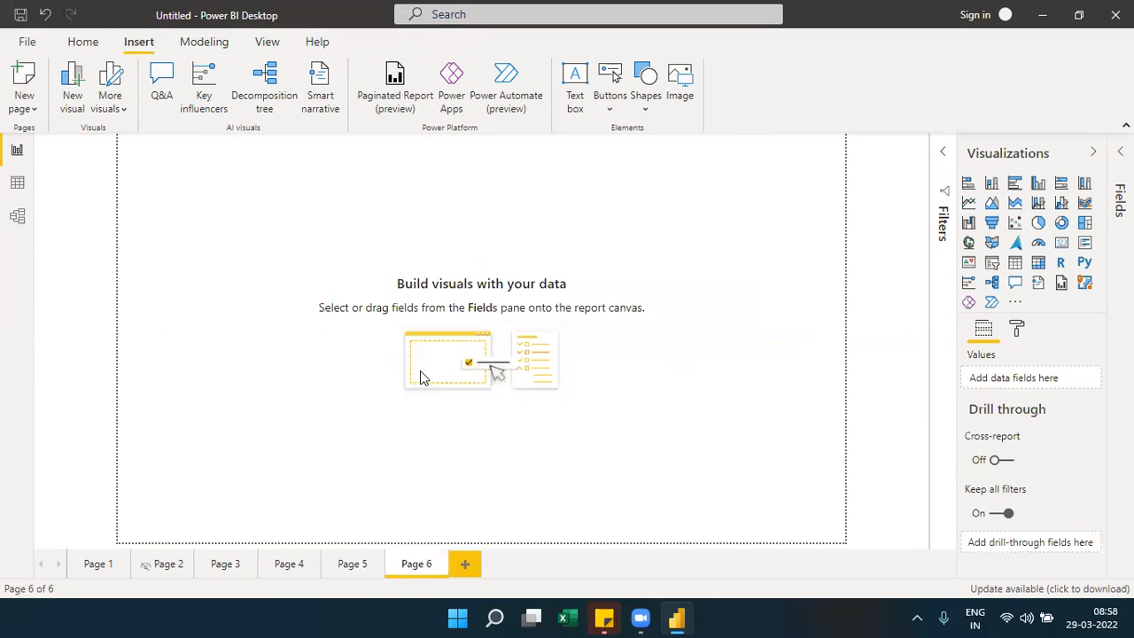
{"action": "left_click", "coordinate": [221, 567]}
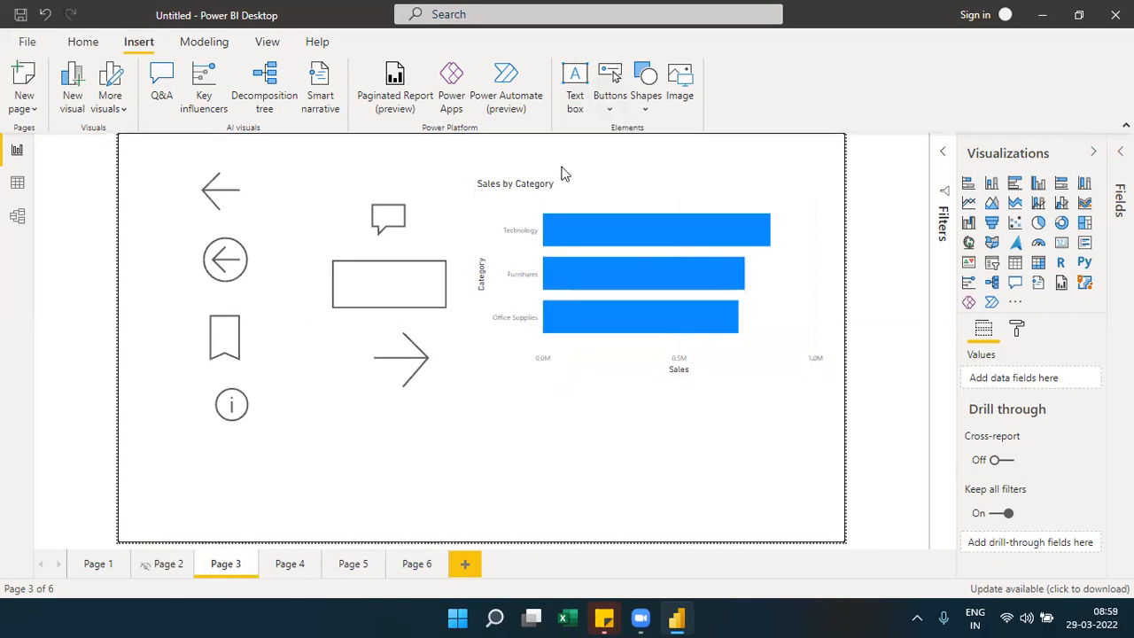
Step: Set the blank rectangular button's action type to Bookmark and check which bookmarks are available for it
{"action": "left_click", "coordinate": [426, 310]}
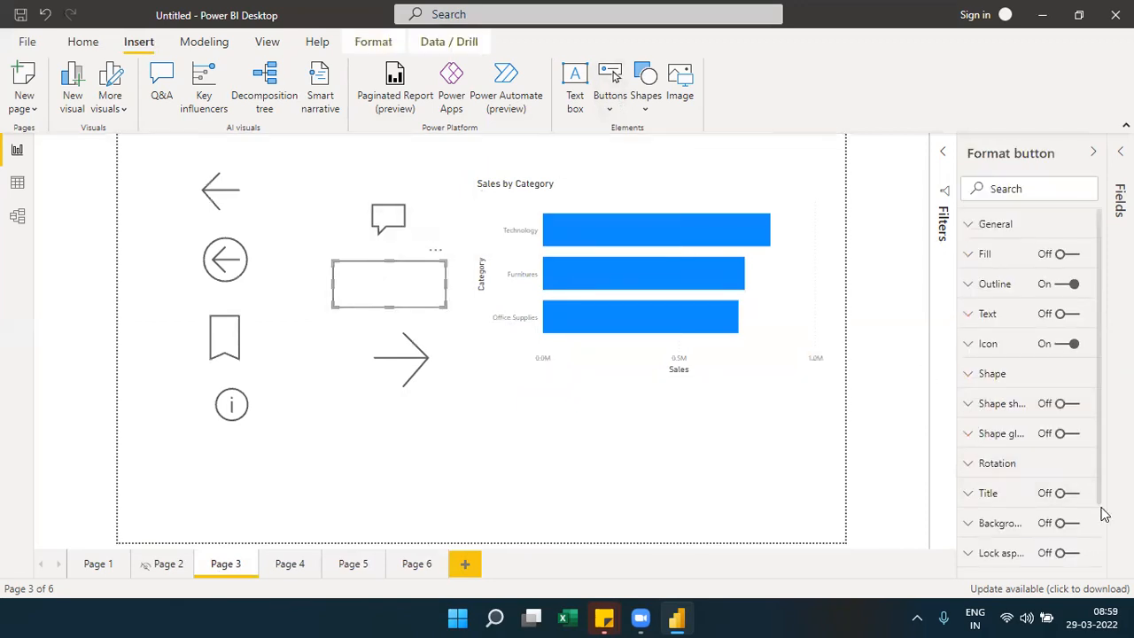
{"action": "scroll", "coordinate": [1103, 513], "scroll_direction": "down", "scroll_amount": 3}
{"action": "left_click", "coordinate": [1001, 540]}
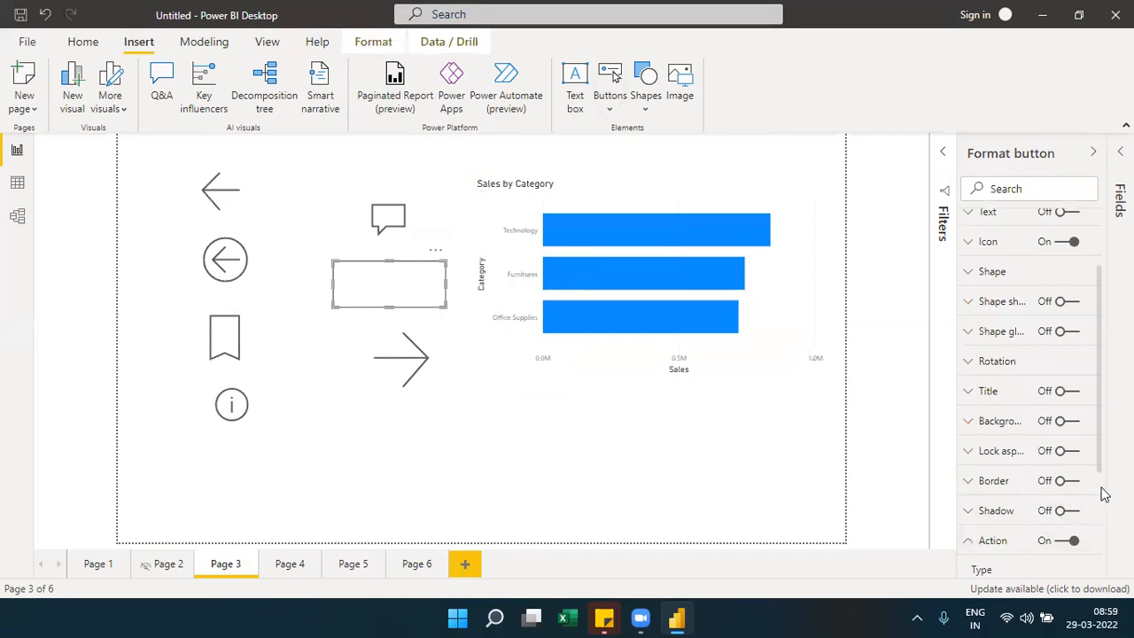
{"action": "scroll", "coordinate": [1100, 496], "scroll_direction": "down", "scroll_amount": 3}
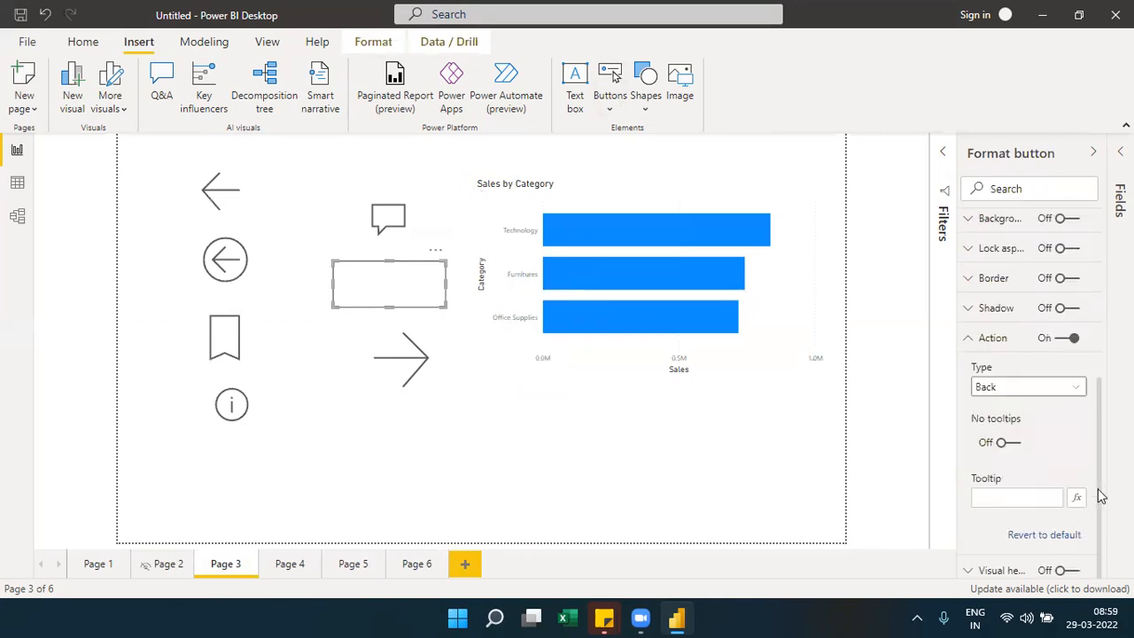
{"action": "left_click", "coordinate": [1046, 399]}
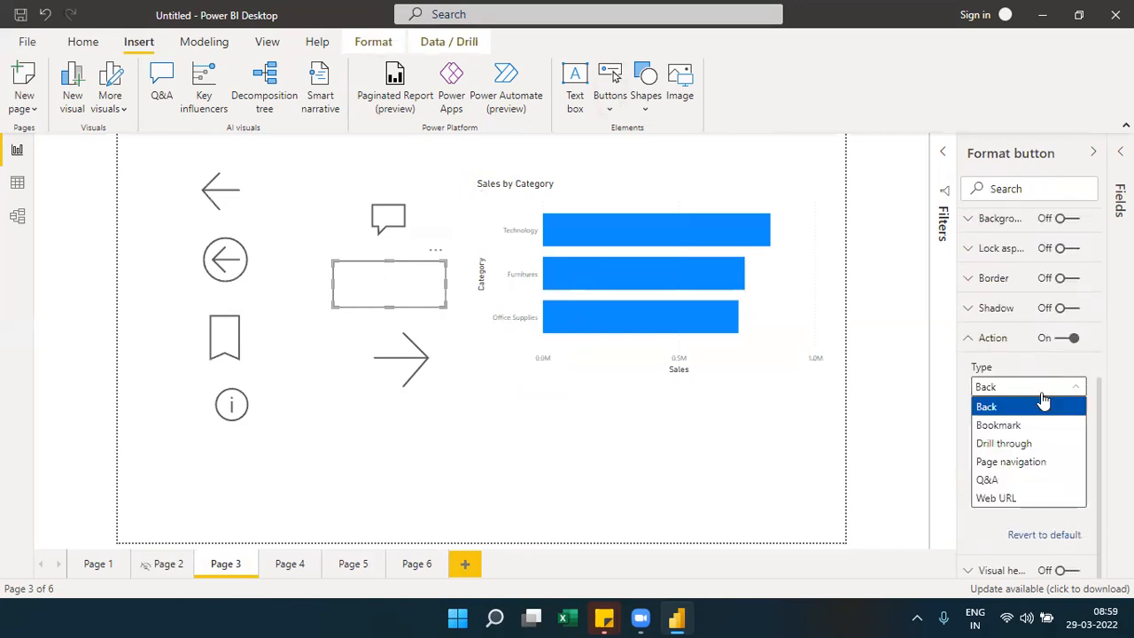
{"action": "left_click", "coordinate": [999, 427]}
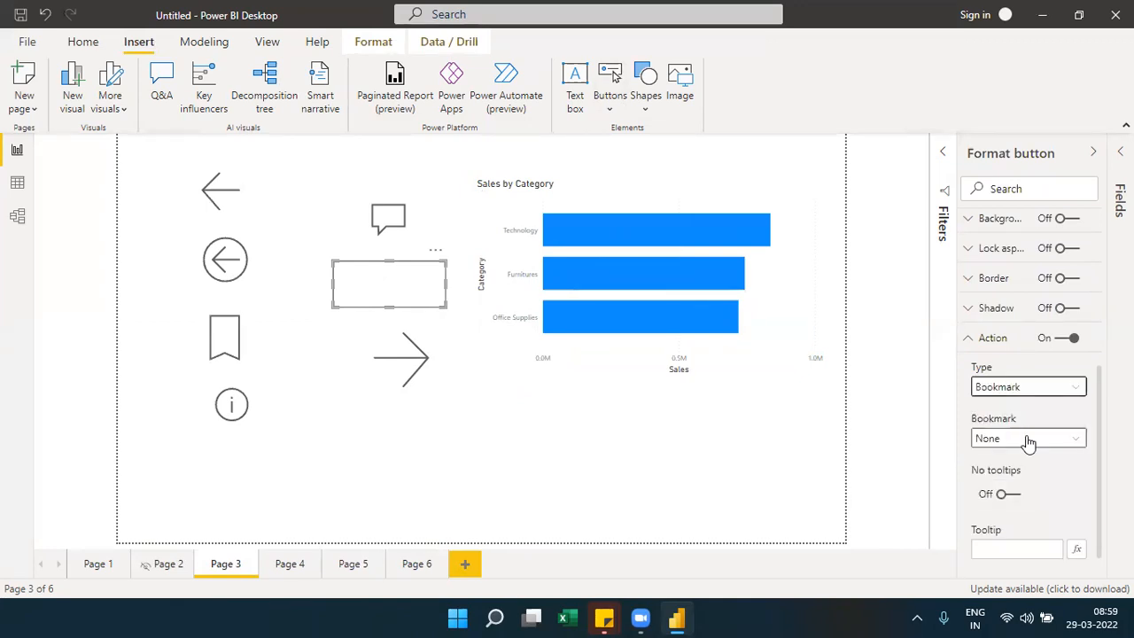
{"action": "left_click", "coordinate": [1027, 442]}
{"action": "left_click", "coordinate": [1028, 442]}
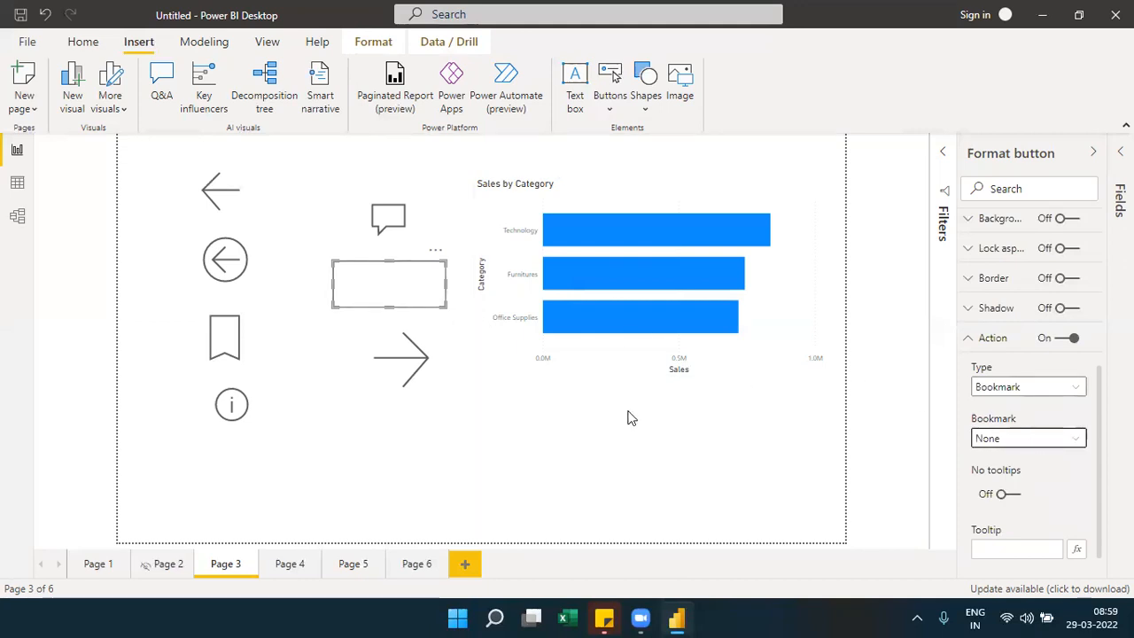
Step: Compare the action settings of the bookmark button and the blank rectangular button
{"action": "left_click", "coordinate": [238, 348]}
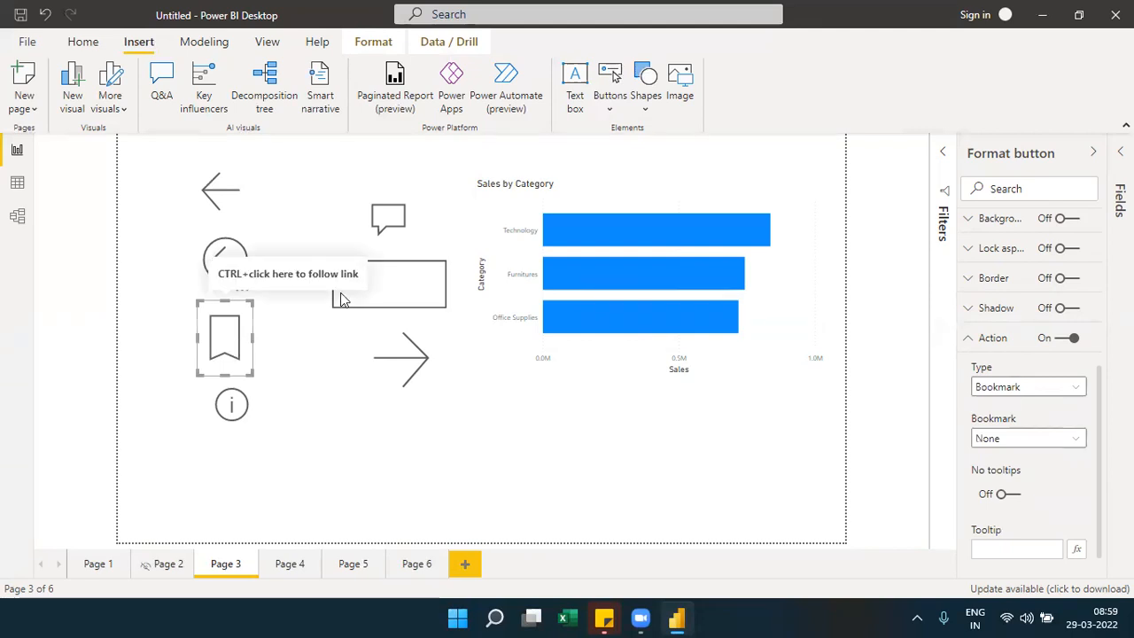
{"action": "left_click", "coordinate": [419, 279]}
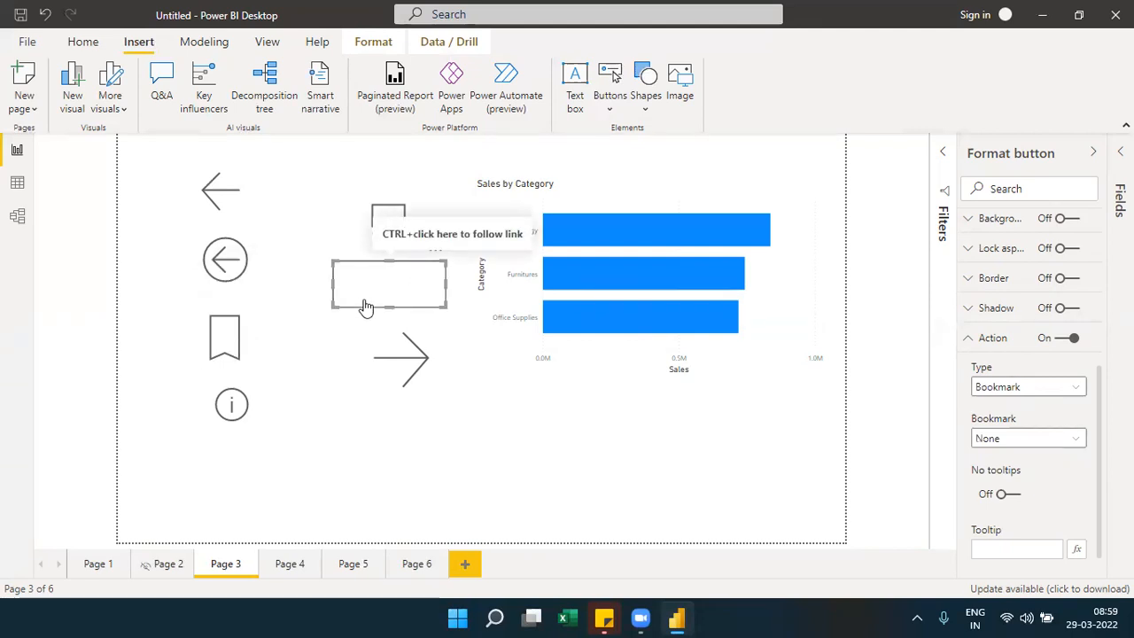
{"action": "left_click", "coordinate": [240, 357]}
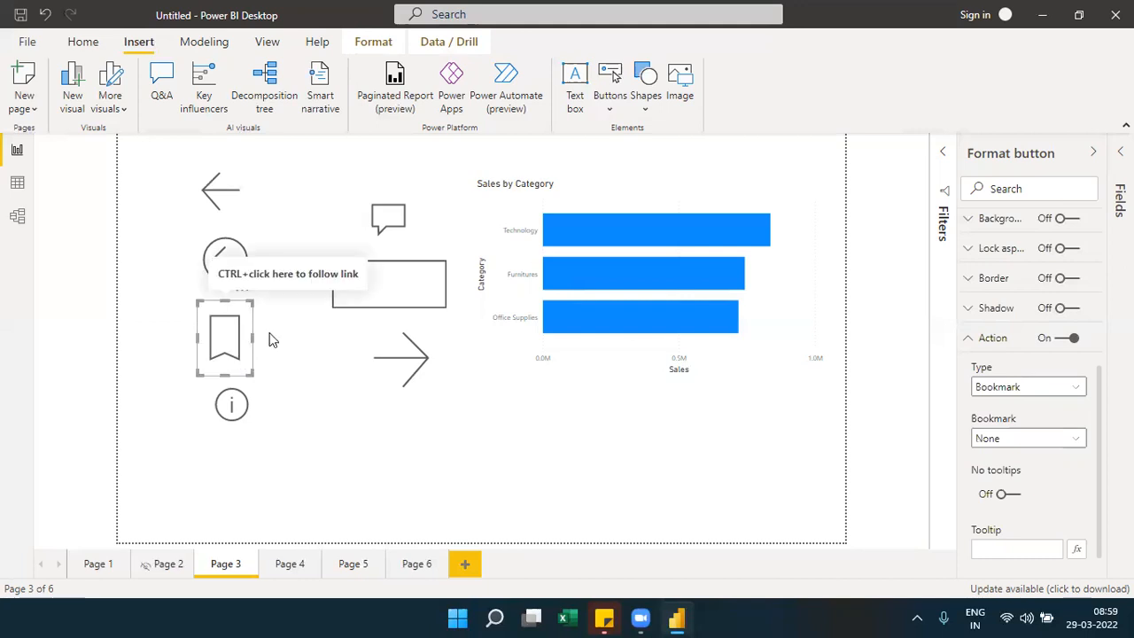
Step: Copy the bookmark button from Page 3 to Page 4 and move it up to the upper middle of the page
{"action": "left_click", "coordinate": [290, 564]}
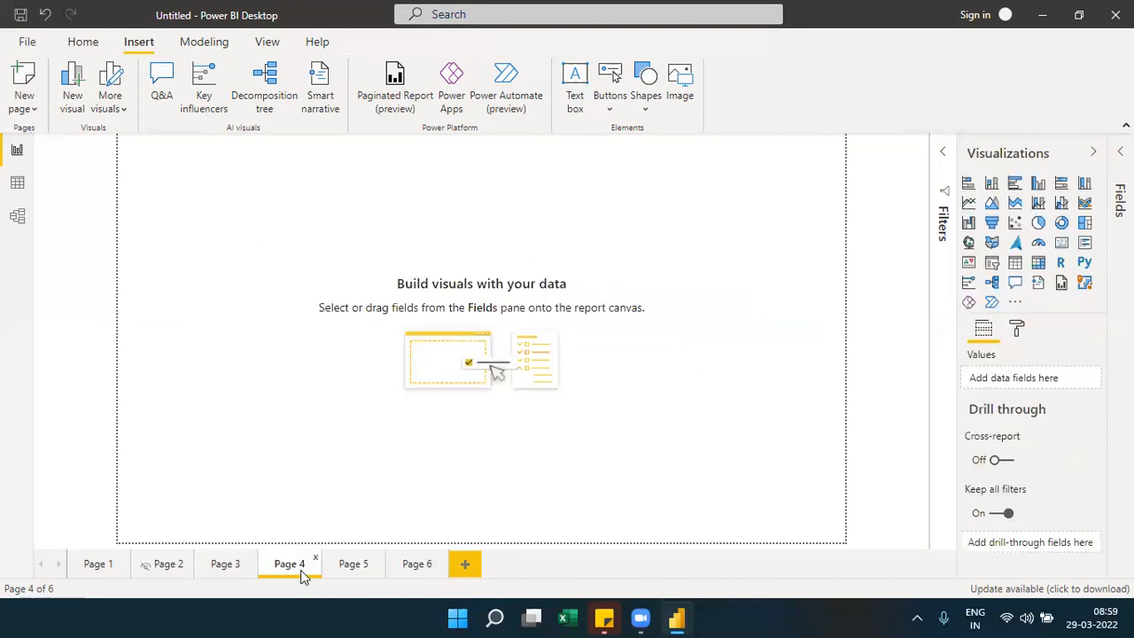
{"action": "left_click", "coordinate": [236, 569]}
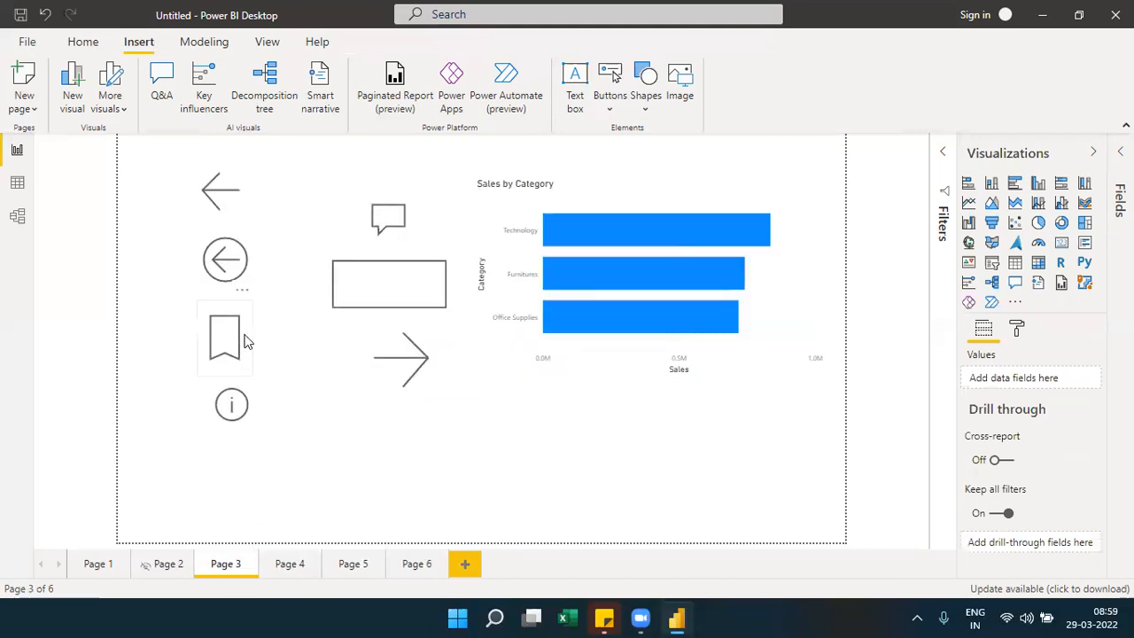
{"action": "left_click", "coordinate": [247, 342]}
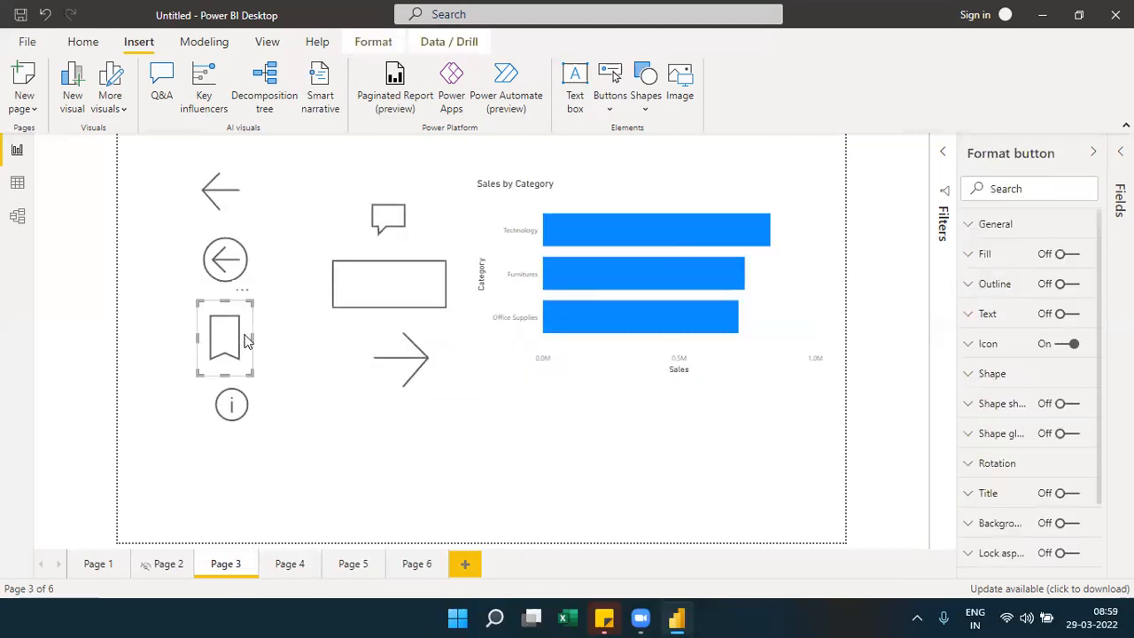
{"action": "left_click", "coordinate": [289, 568]}
{"action": "key", "text": "ctrl+v"}
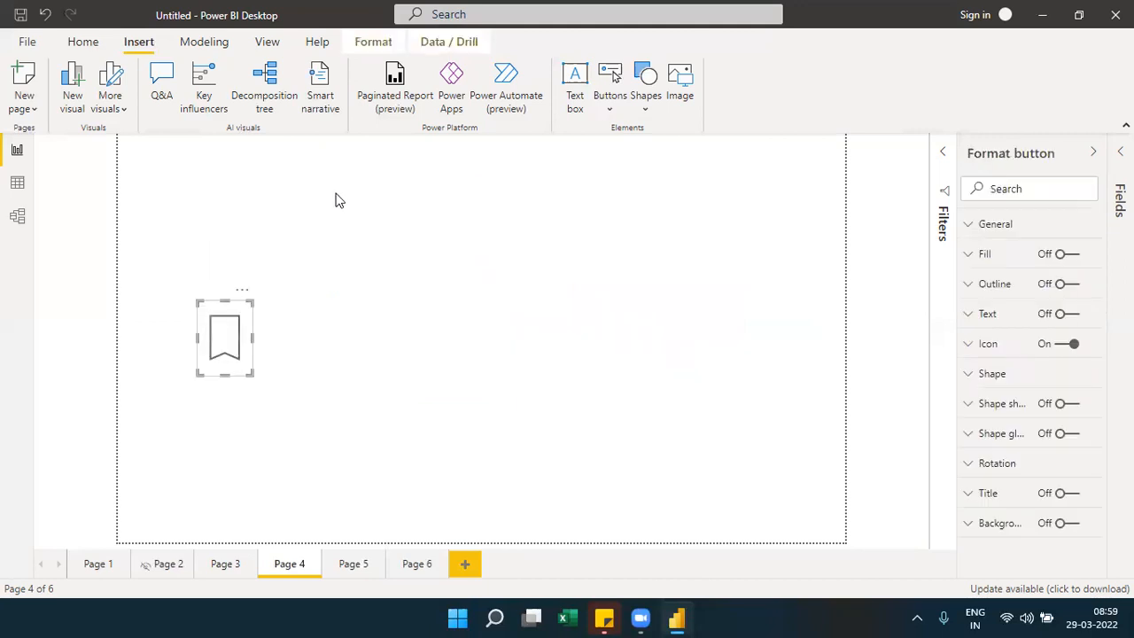
{"action": "left_click_drag", "start_coordinate": [234, 334], "coordinate": [384, 201]}
{"action": "left_click", "coordinate": [494, 272]}
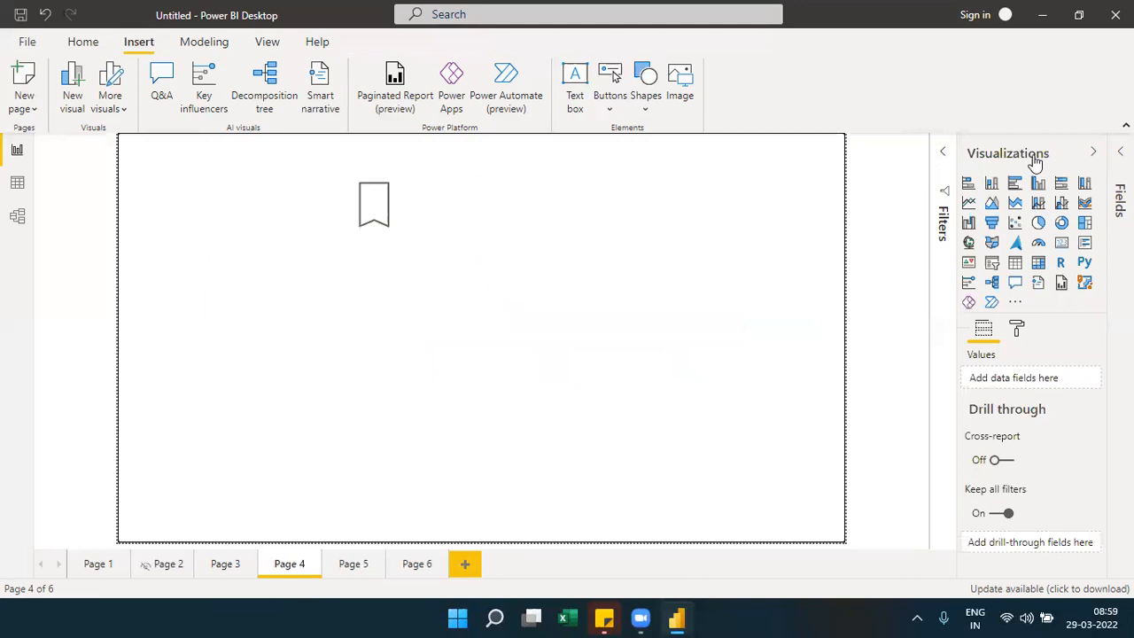
Step: Add a pie chart below the bookmark button on Page 4 with Product Name as legend and Profit as values
{"action": "left_click", "coordinate": [1038, 223]}
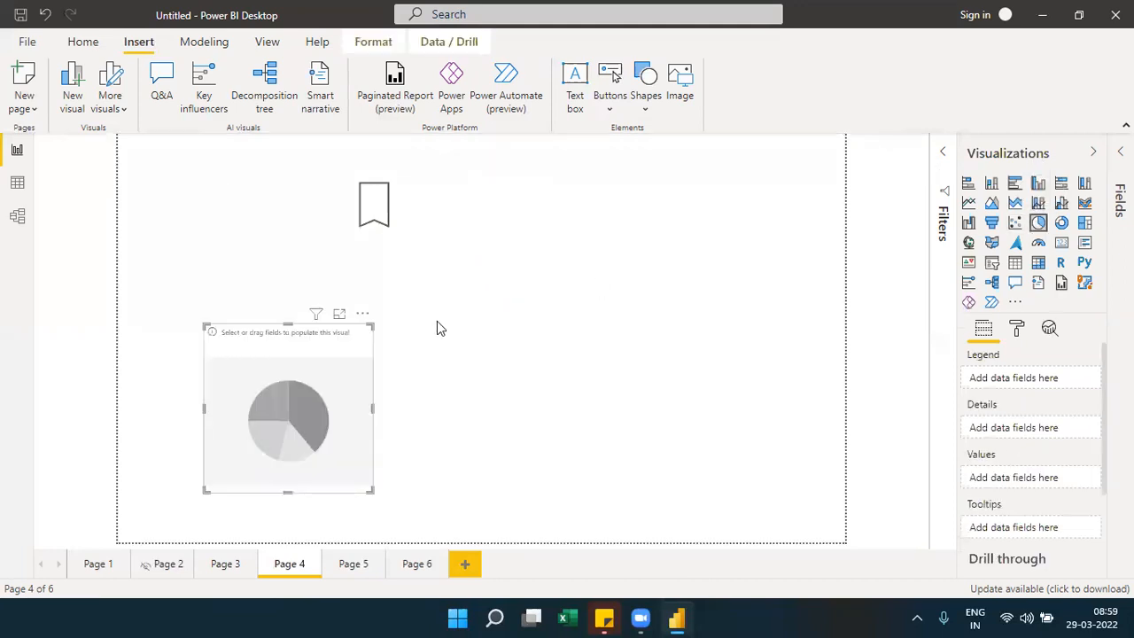
{"action": "left_click_drag", "start_coordinate": [337, 375], "coordinate": [471, 298]}
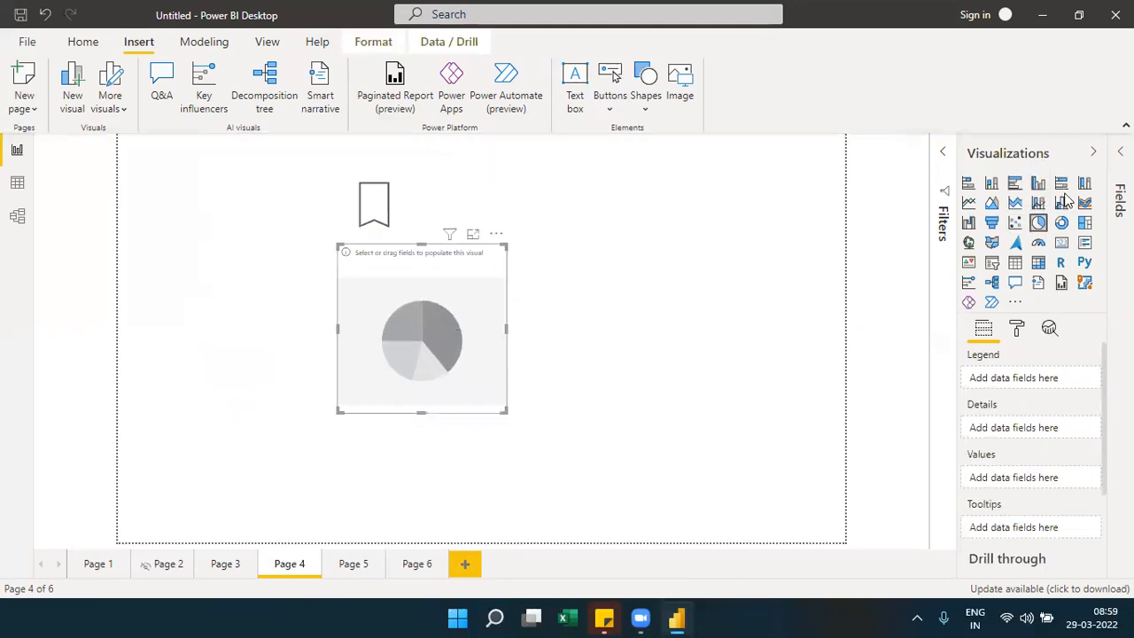
{"action": "left_click", "coordinate": [1119, 152]}
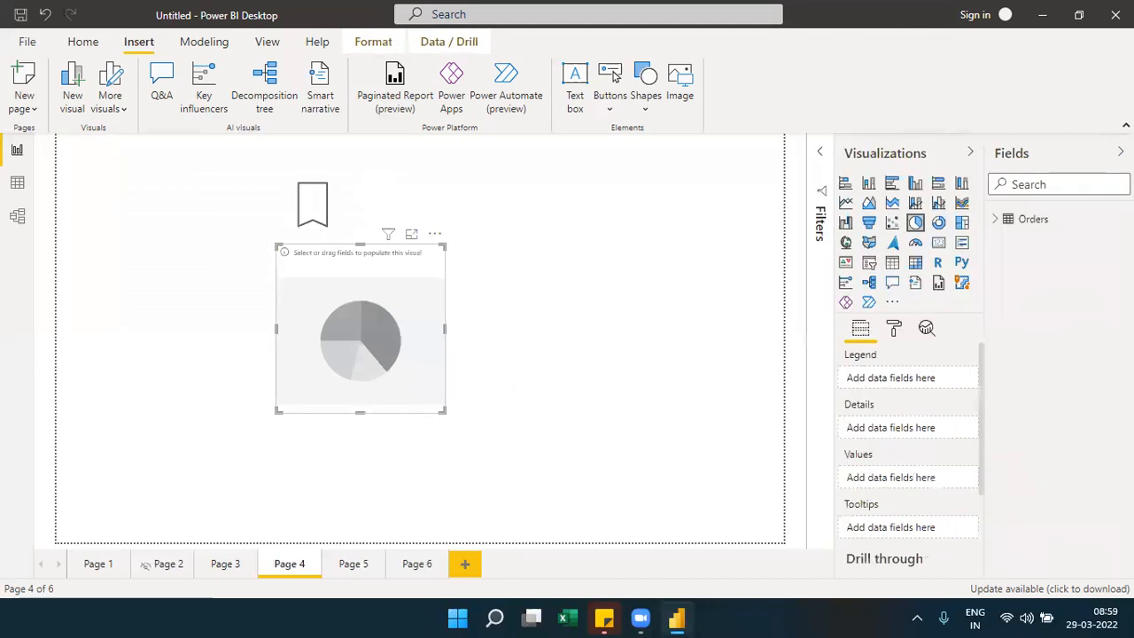
{"action": "left_click", "coordinate": [997, 219]}
{"action": "mouse_move", "coordinate": [1063, 244]}
{"action": "left_mouse_down"}
{"action": "mouse_move", "coordinate": [965, 367]}
{"action": "mouse_move", "coordinate": [1067, 251]}
{"action": "left_mouse_up"}
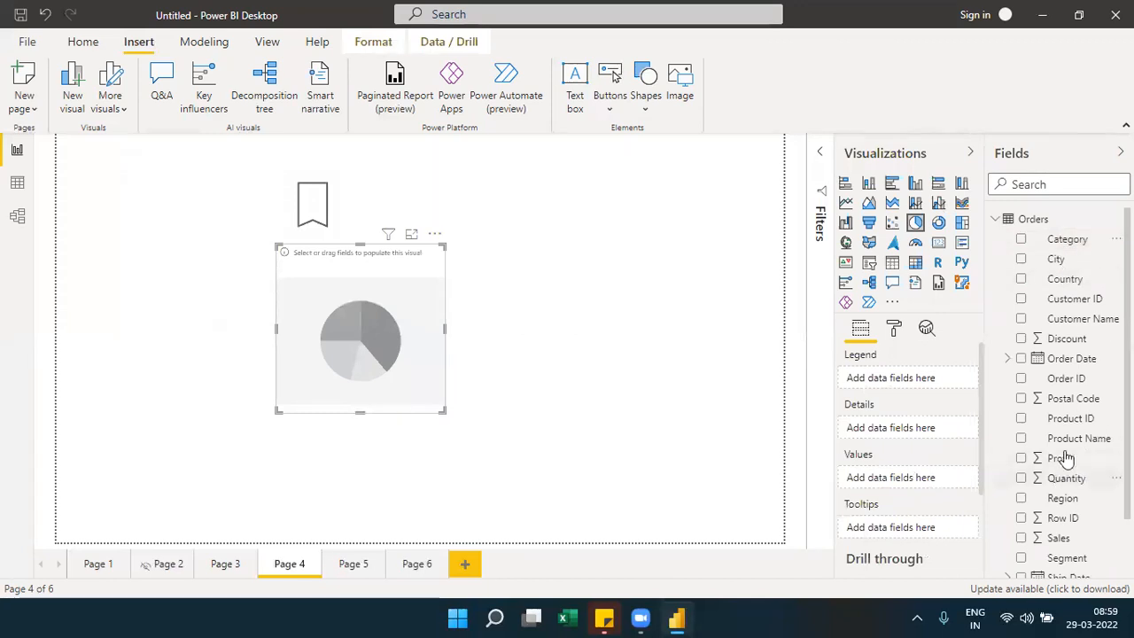
{"action": "left_click_drag", "start_coordinate": [1068, 558], "coordinate": [937, 381]}
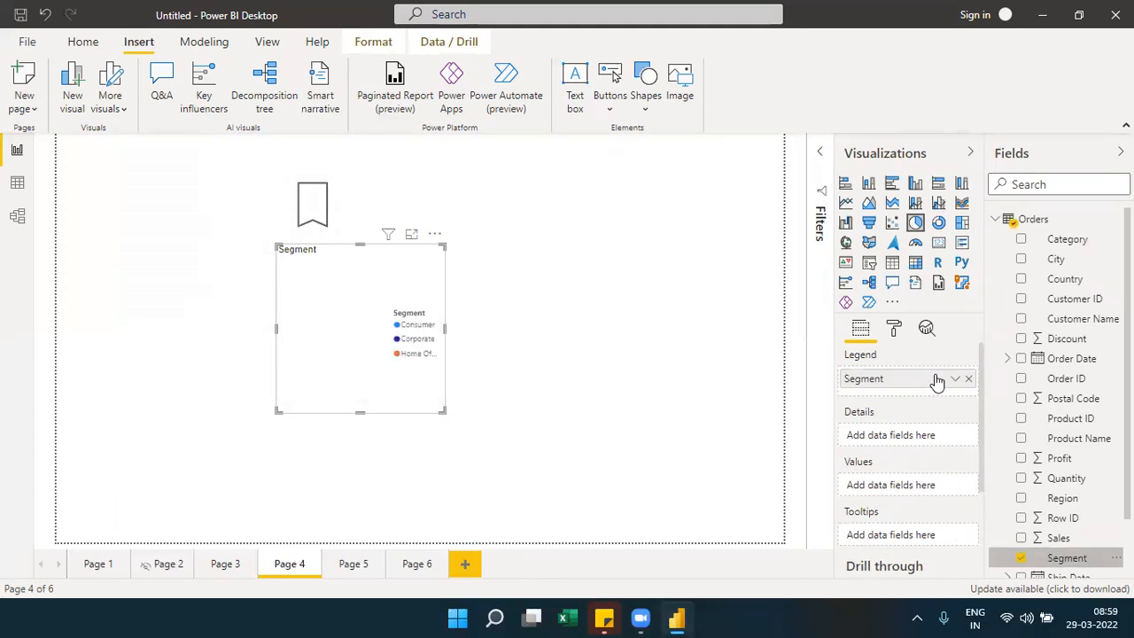
{"action": "left_click", "coordinate": [969, 378]}
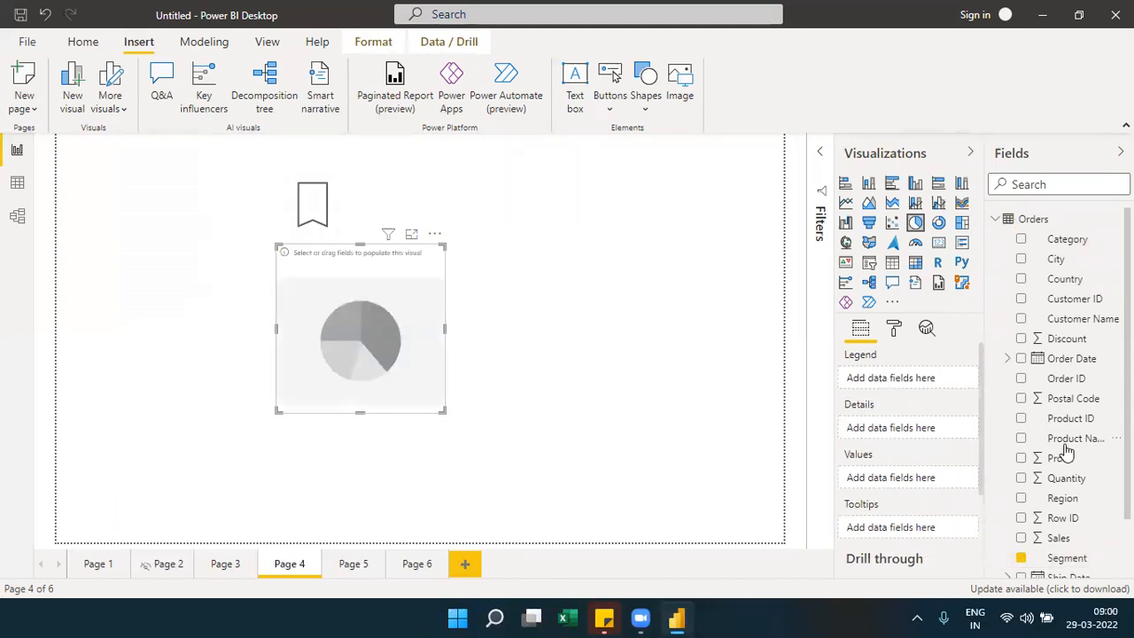
{"action": "left_click_drag", "start_coordinate": [1022, 442], "coordinate": [909, 385]}
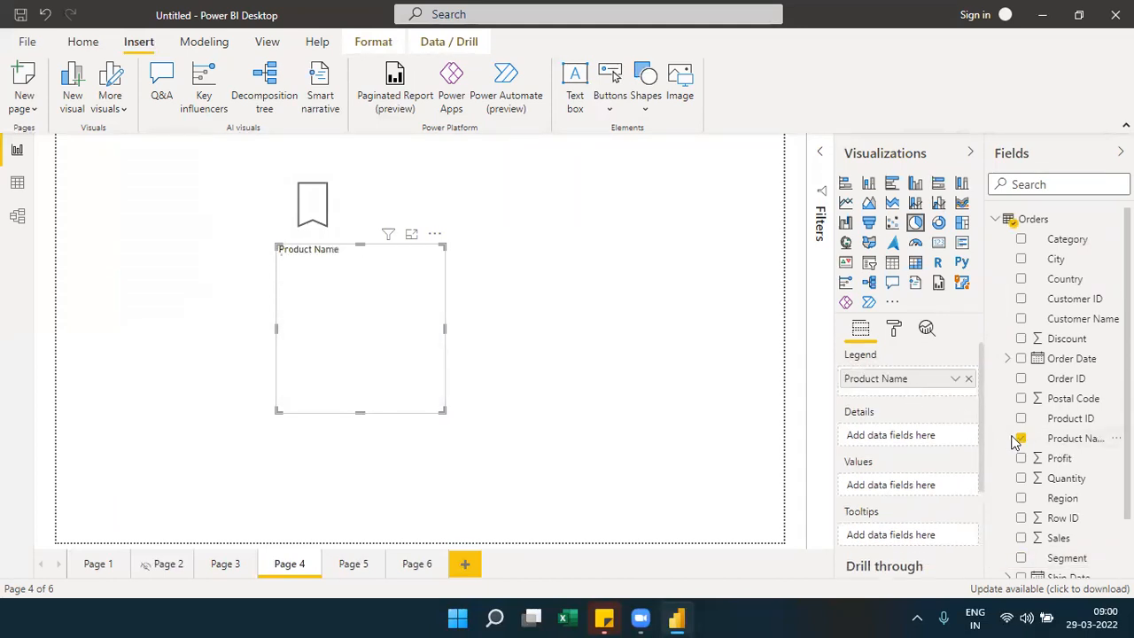
{"action": "left_click_drag", "start_coordinate": [1054, 458], "coordinate": [921, 486]}
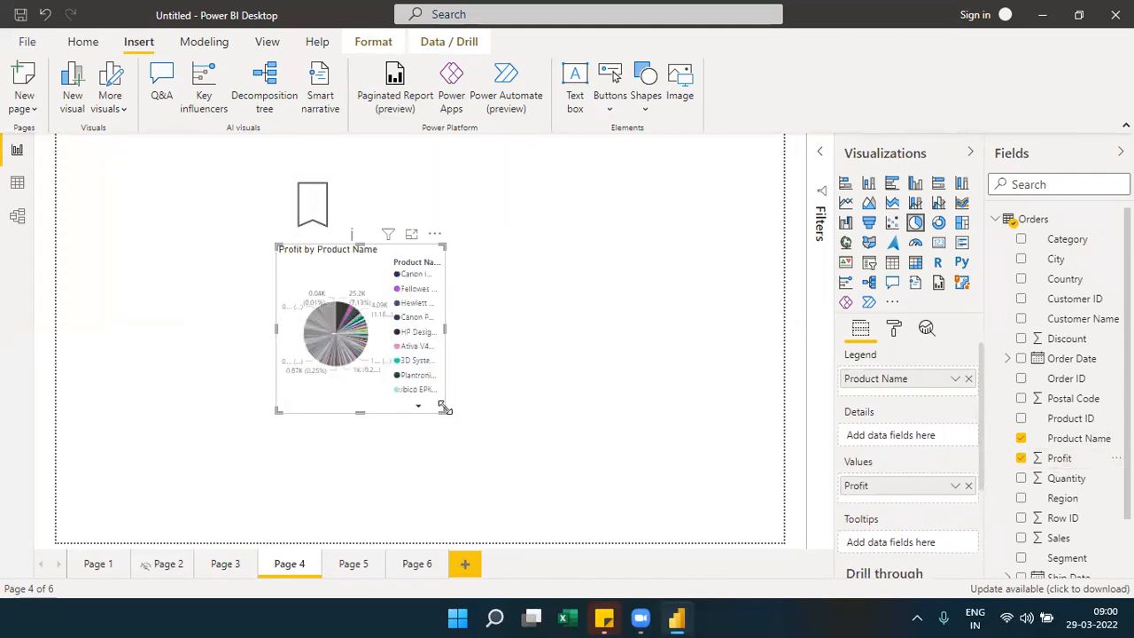
Step: Widen the Profit by Product Name chart and convert it to a clustered column chart
{"action": "left_click_drag", "start_coordinate": [671, 405], "coordinate": [670, 405]}
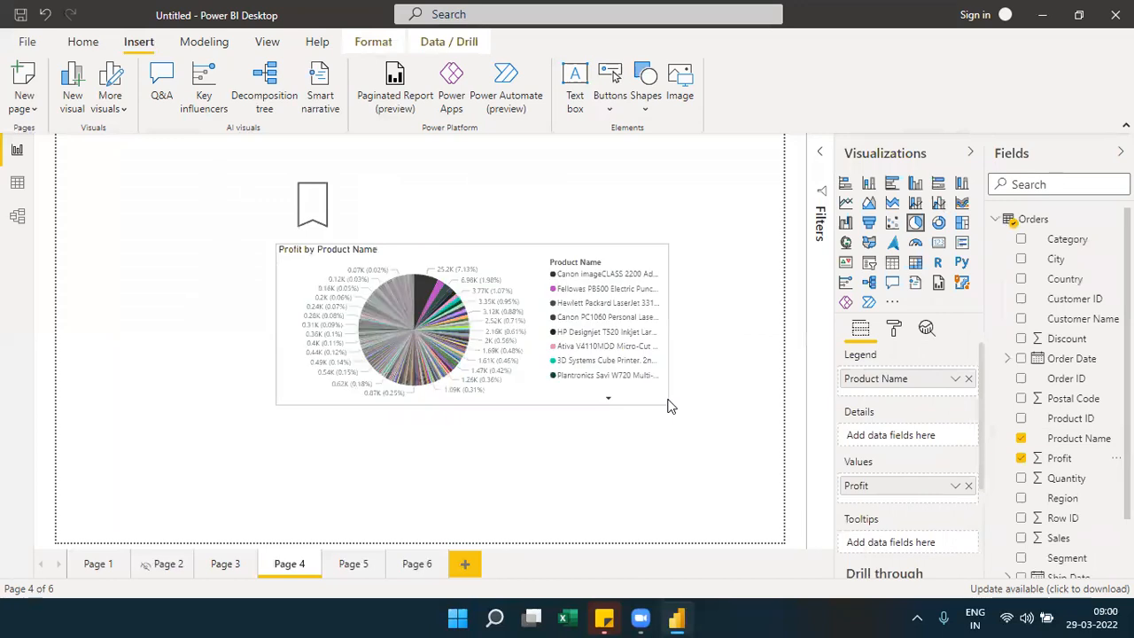
{"action": "left_click", "coordinate": [915, 185]}
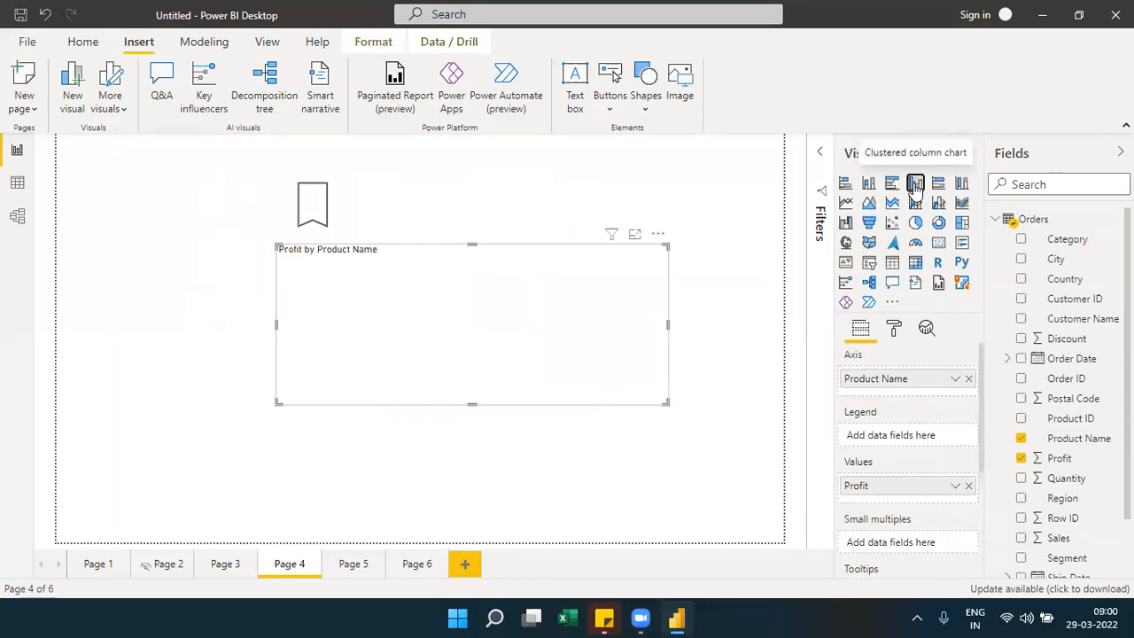
Step: Filter the column chart to the top 10 product names by Profit using a Top N filter
{"action": "left_click", "coordinate": [819, 173]}
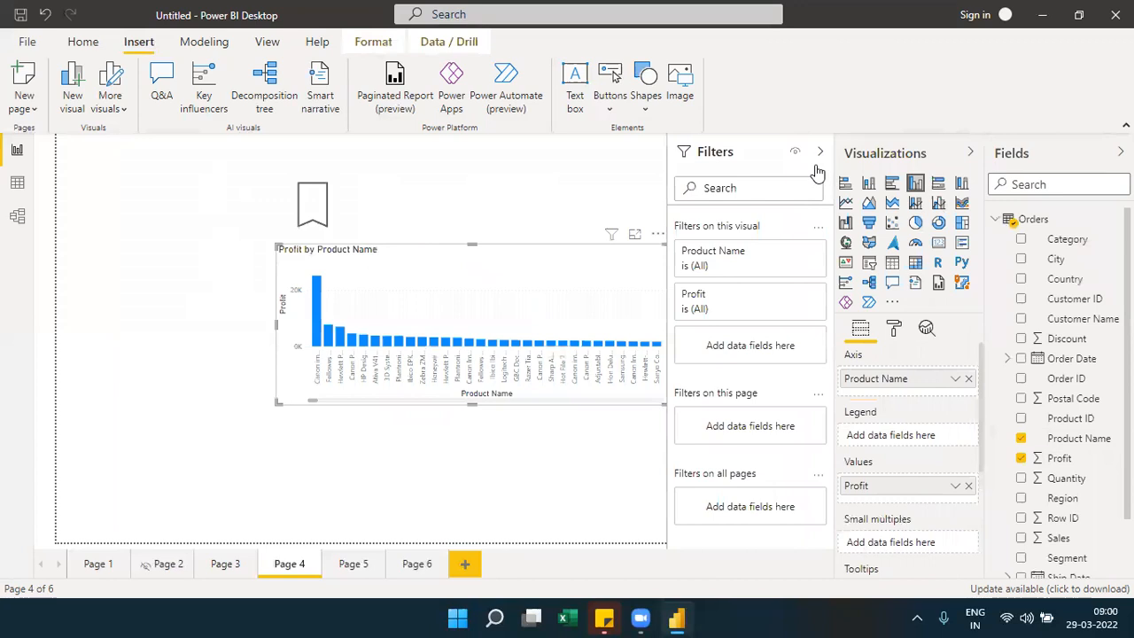
{"action": "left_click", "coordinate": [742, 266]}
{"action": "left_click", "coordinate": [744, 307]}
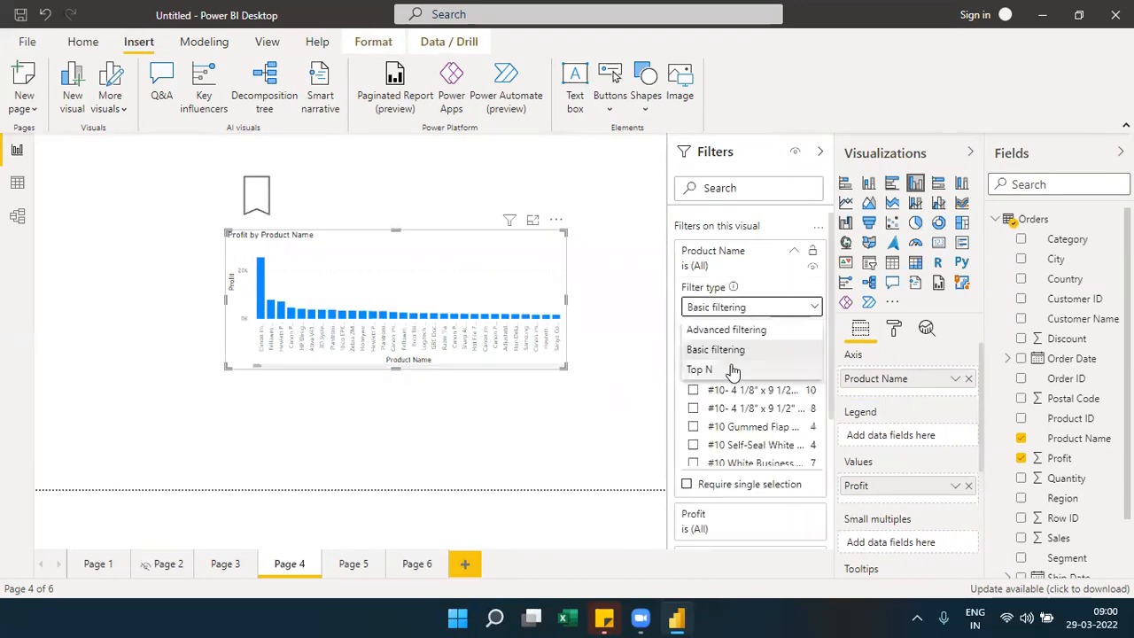
{"action": "left_click", "coordinate": [732, 370]}
{"action": "left_click", "coordinate": [775, 352]}
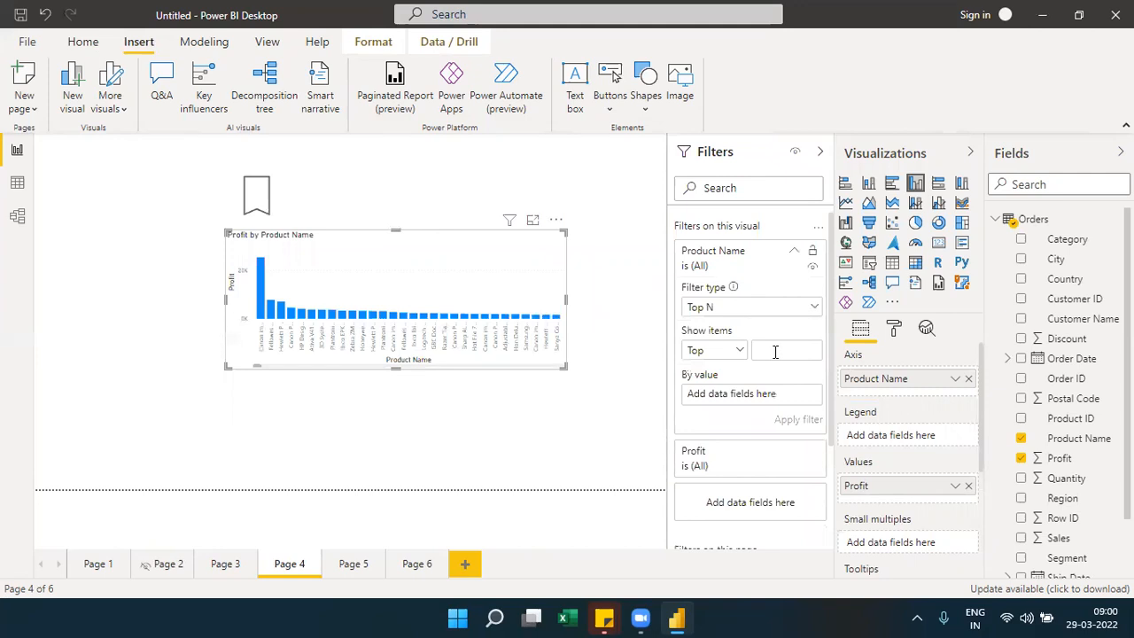
{"action": "left_click_drag", "start_coordinate": [1066, 464], "coordinate": [791, 398]}
{"action": "left_click", "coordinate": [795, 420]}
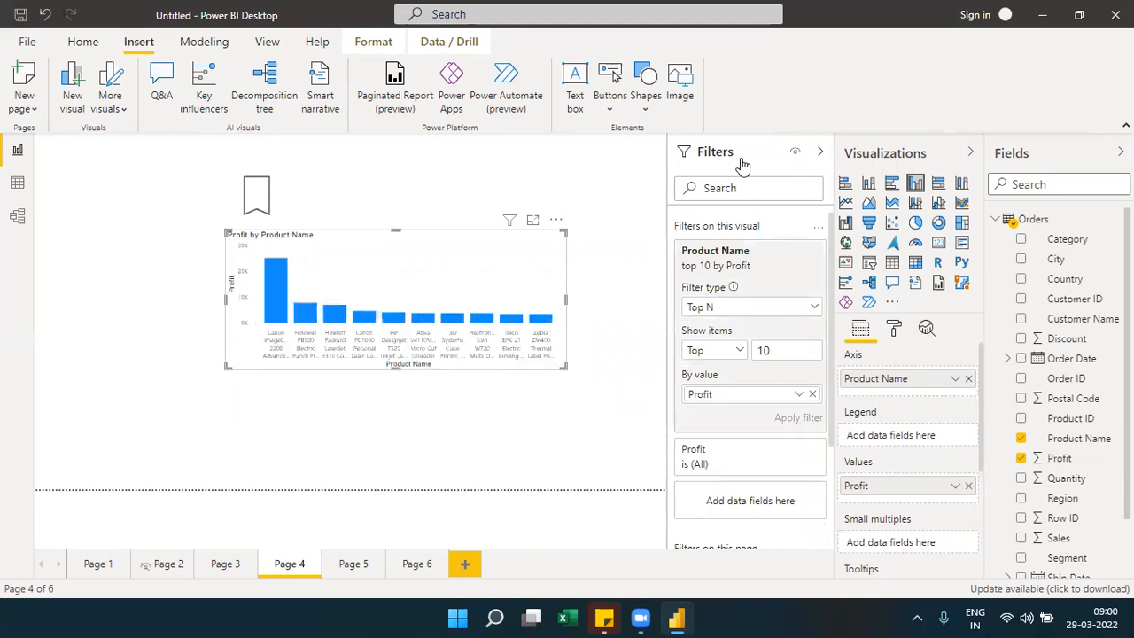
Step: Show the Bookmarks and Selection panes and collapse the Product Name filter card
{"action": "left_click", "coordinate": [268, 42]}
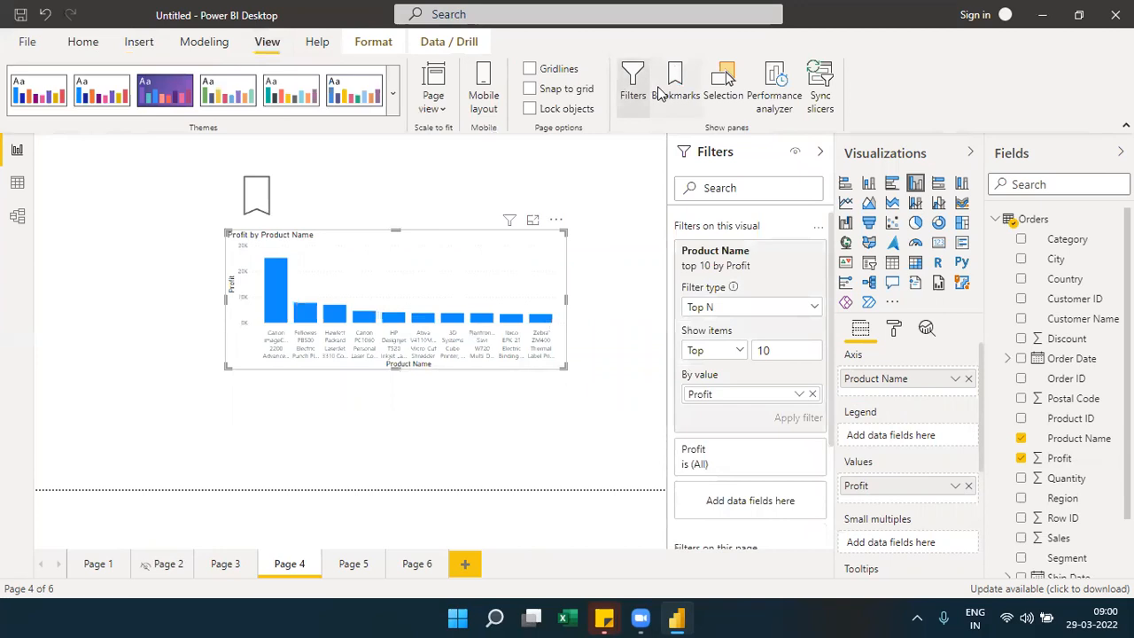
{"action": "left_click", "coordinate": [673, 89]}
{"action": "left_click", "coordinate": [715, 97]}
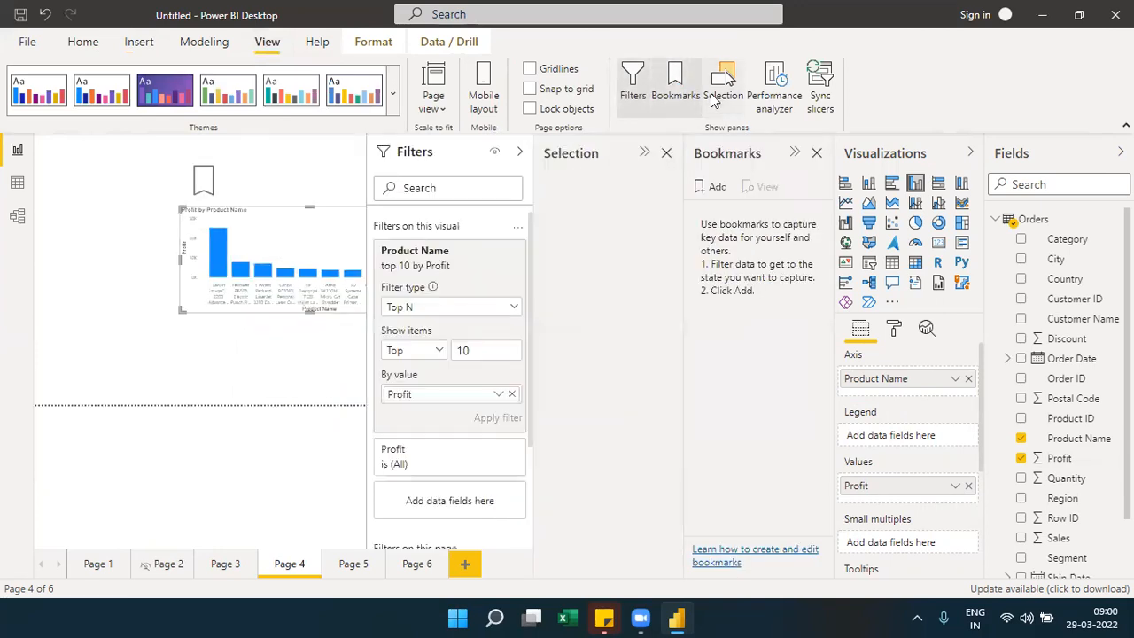
{"action": "left_click", "coordinate": [493, 253]}
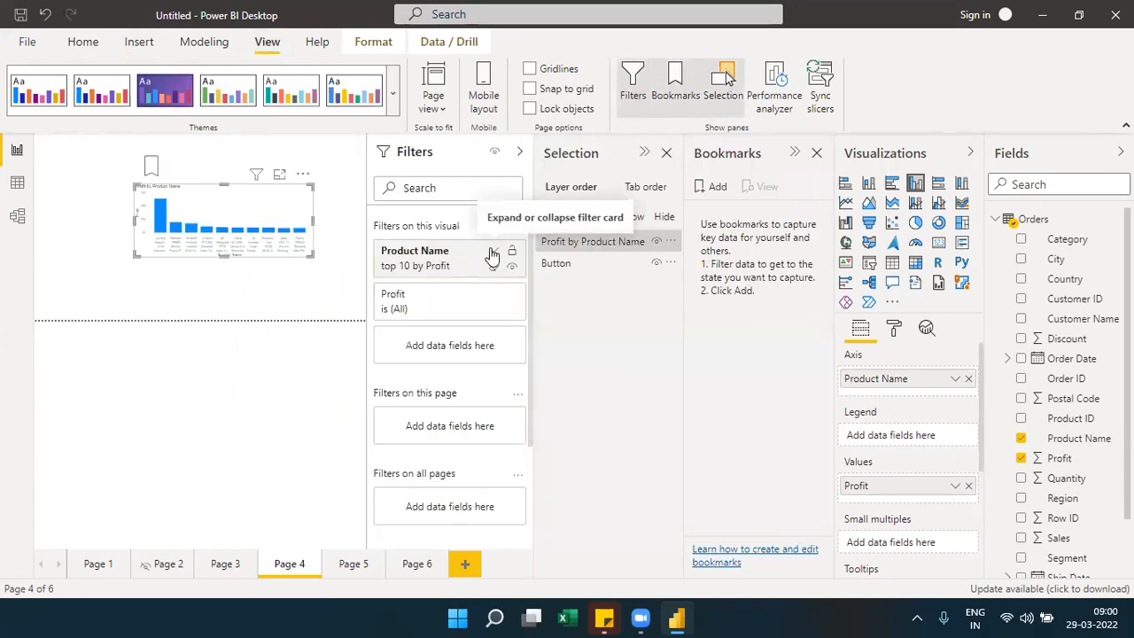
Step: Add a bookmark of the filtered chart view named Top 10 and collapse the Filters pane
{"action": "left_click", "coordinate": [716, 187]}
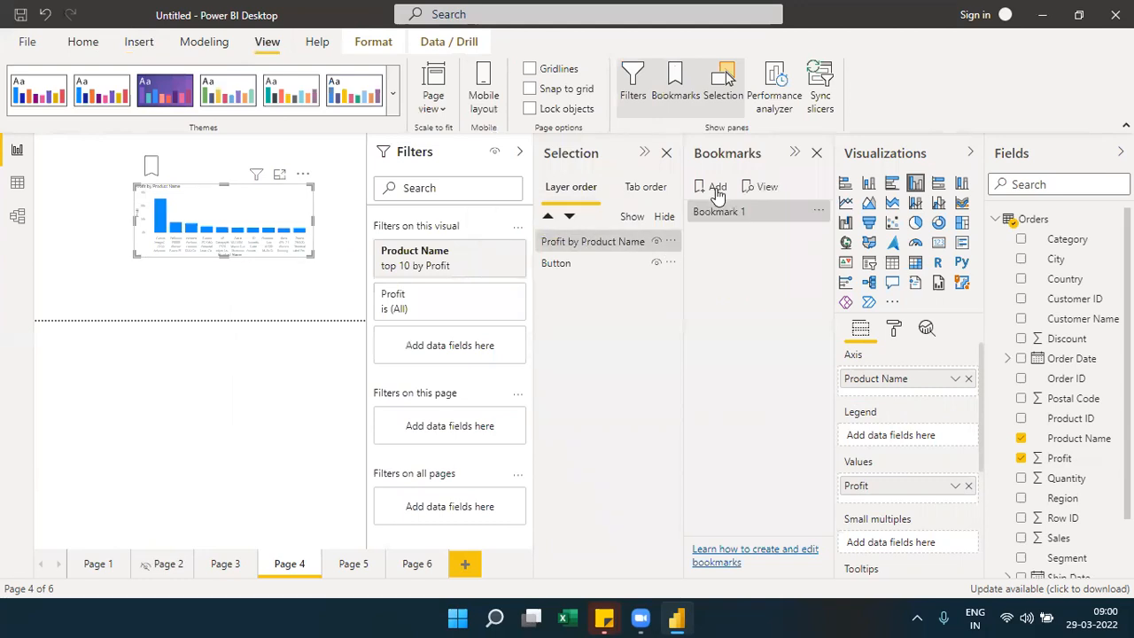
{"action": "left_click", "coordinate": [816, 212]}
{"action": "left_click", "coordinate": [840, 226]}
{"action": "left_click", "coordinate": [818, 214]}
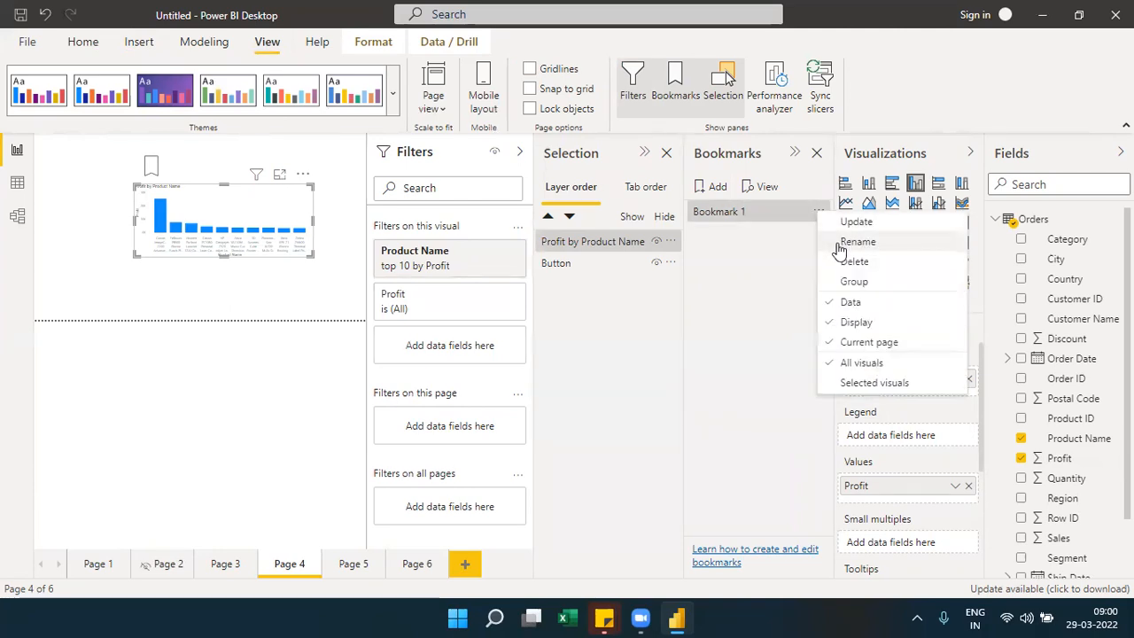
{"action": "left_click", "coordinate": [855, 242]}
{"action": "type", "text": "Top 10"}
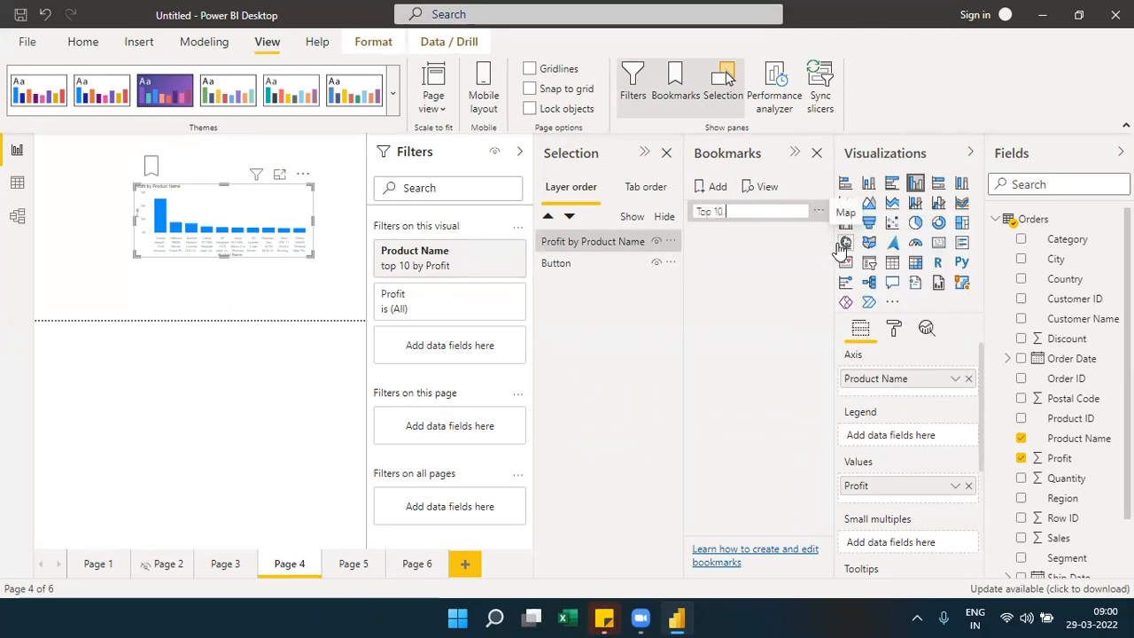
{"action": "left_click", "coordinate": [725, 255]}
{"action": "left_click", "coordinate": [479, 158]}
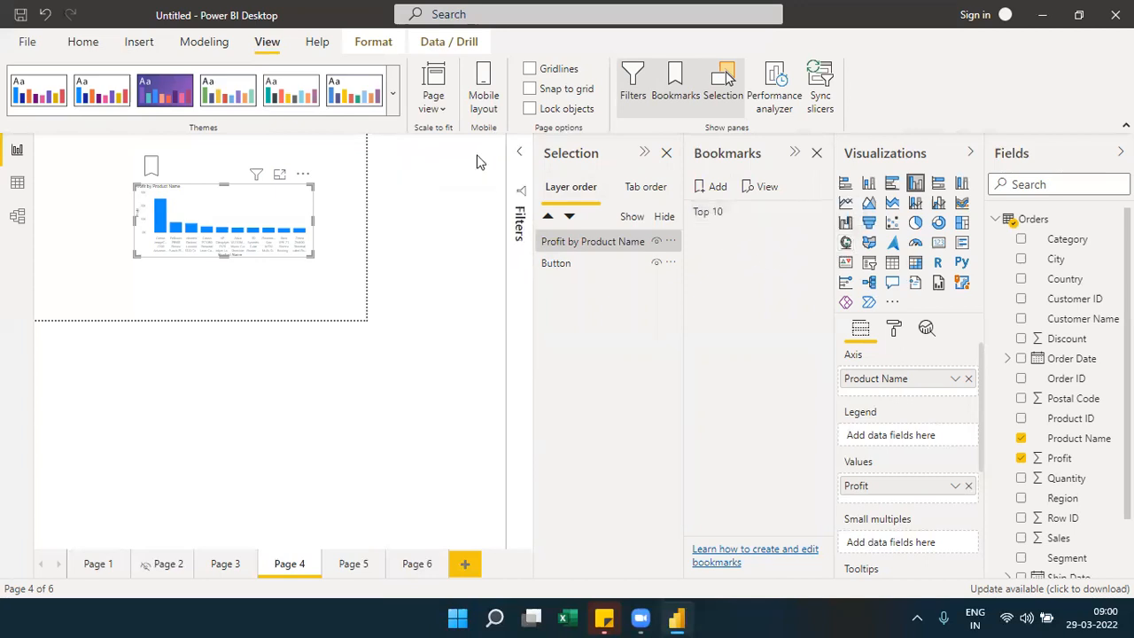
Step: Clear the Product Name filter on the chart and add a bookmark of the unfiltered view named No Top 10
{"action": "left_click", "coordinate": [524, 171]}
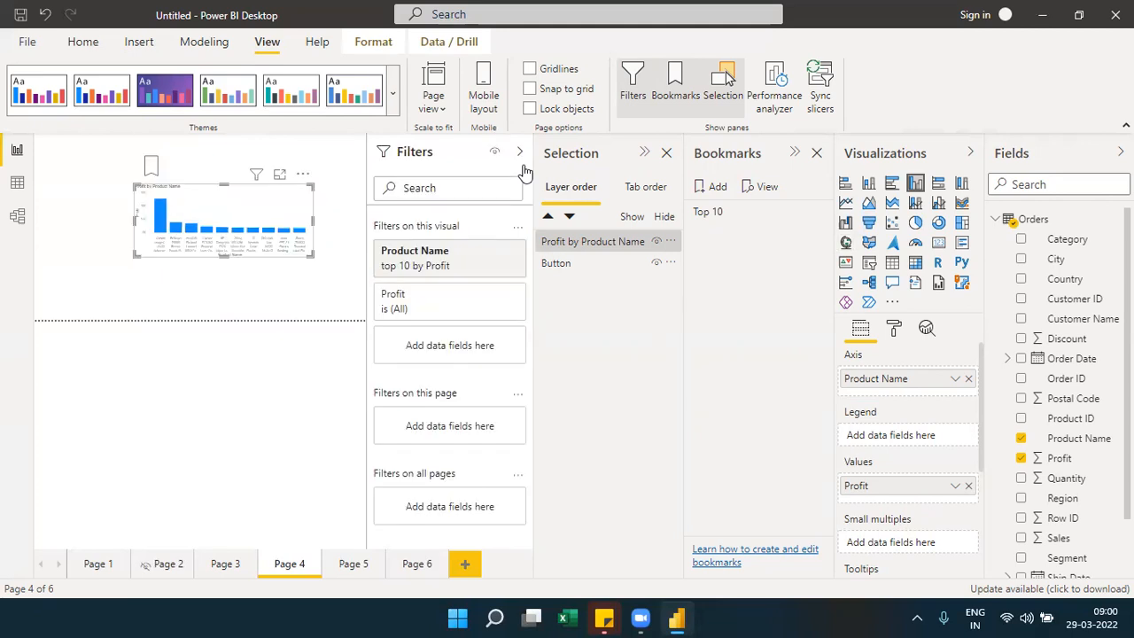
{"action": "left_click", "coordinate": [494, 266]}
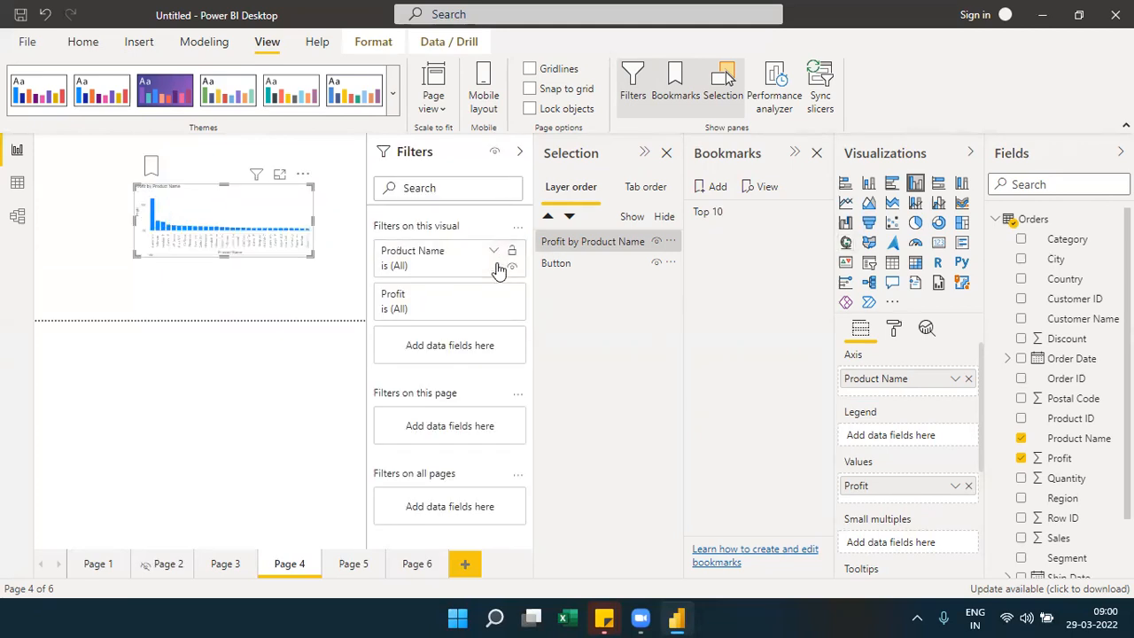
{"action": "left_click", "coordinate": [717, 187]}
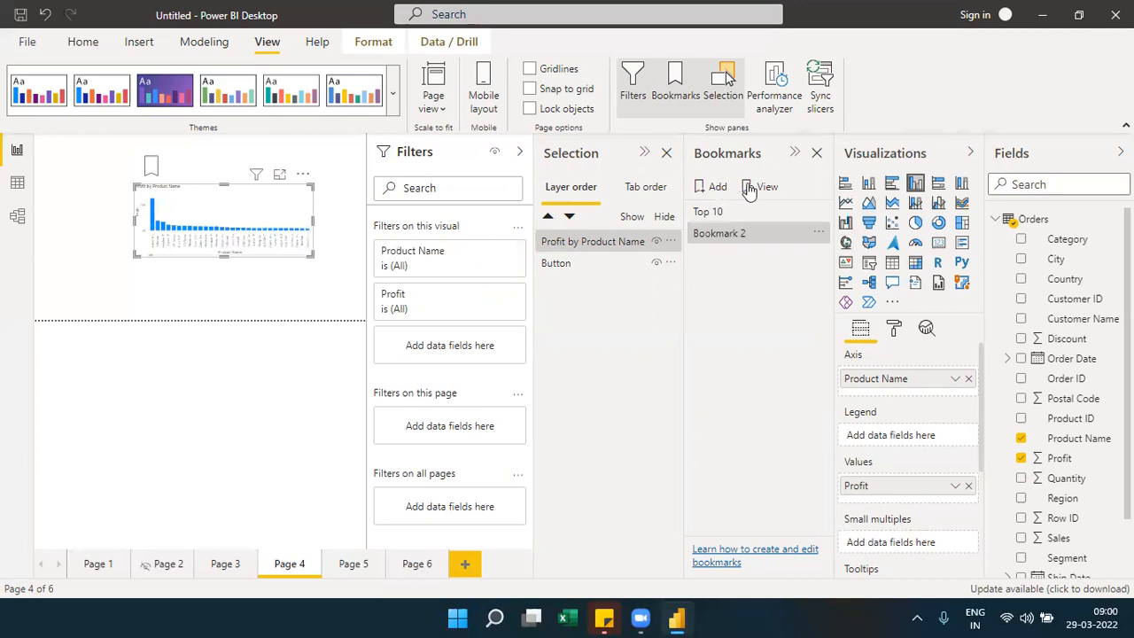
{"action": "left_click", "coordinate": [816, 232]}
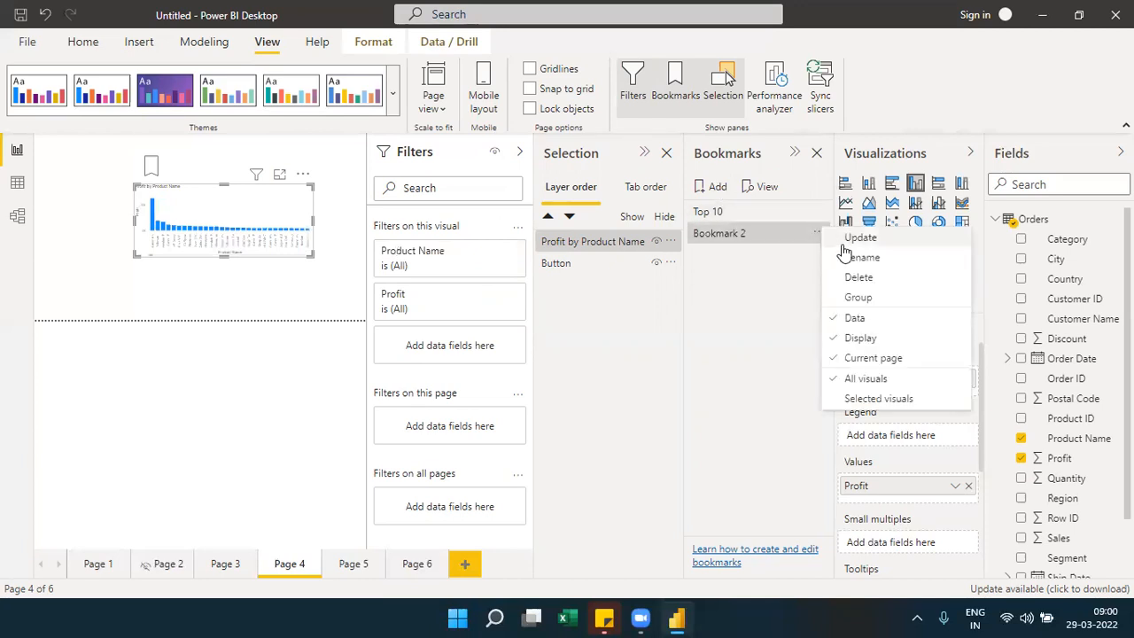
{"action": "left_click", "coordinate": [819, 233]}
{"action": "left_click", "coordinate": [819, 233]}
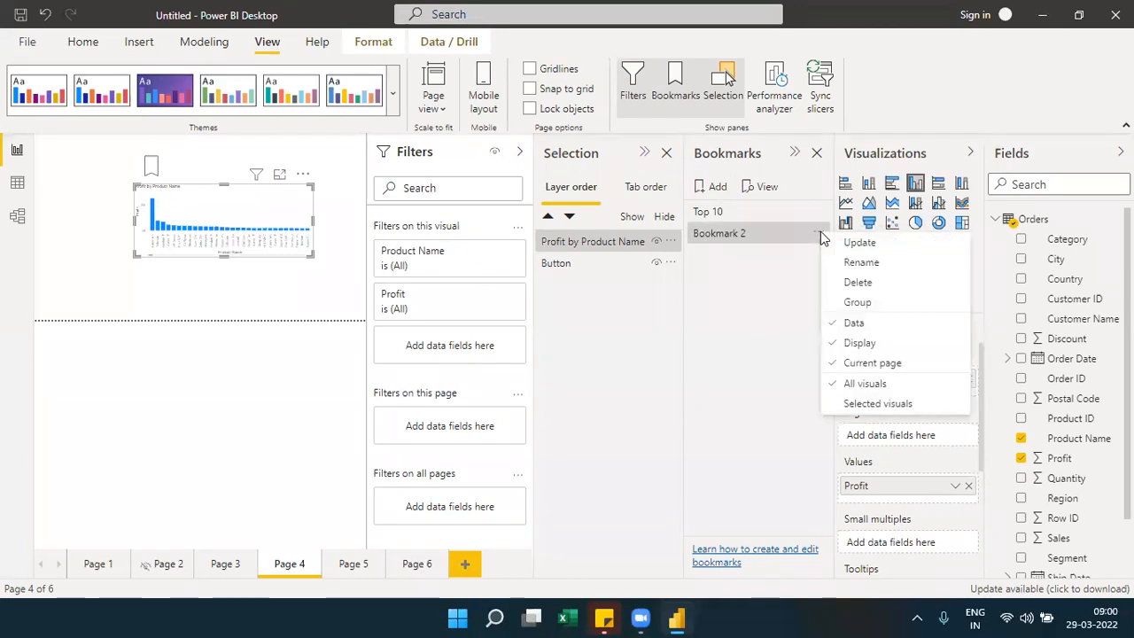
{"action": "left_click", "coordinate": [837, 262]}
{"action": "type", "text": "No Top 10"}
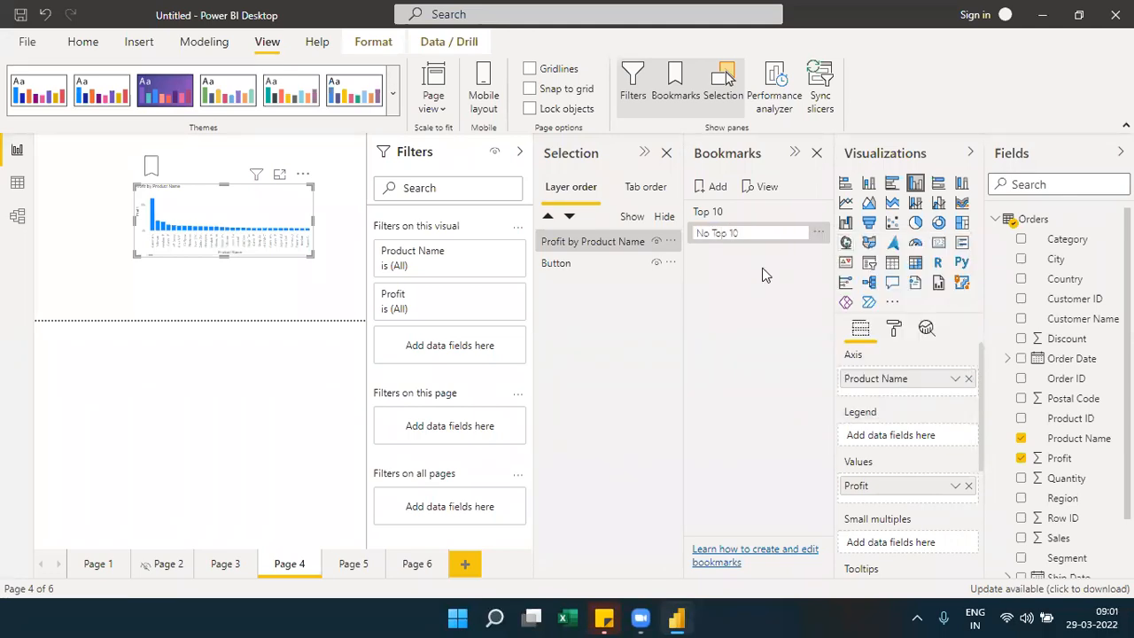
{"action": "key", "text": "Return"}
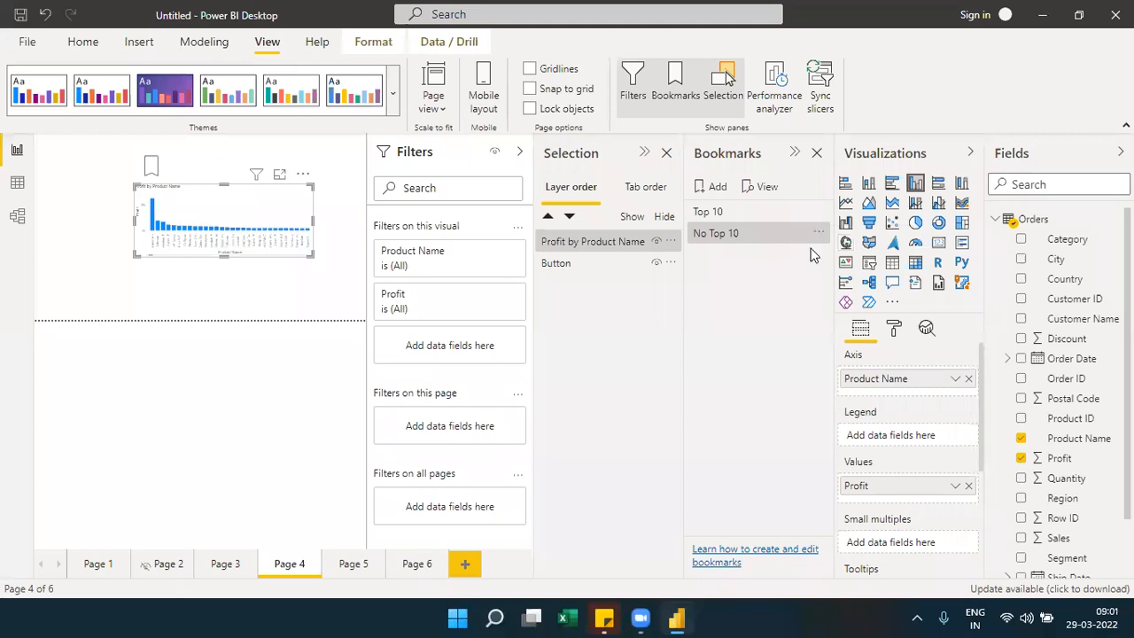
Step: Apply the Top 10 and No Top 10 bookmarks in turn to check both chart views
{"action": "left_click", "coordinate": [818, 233]}
{"action": "left_click", "coordinate": [825, 248]}
{"action": "left_click", "coordinate": [709, 213]}
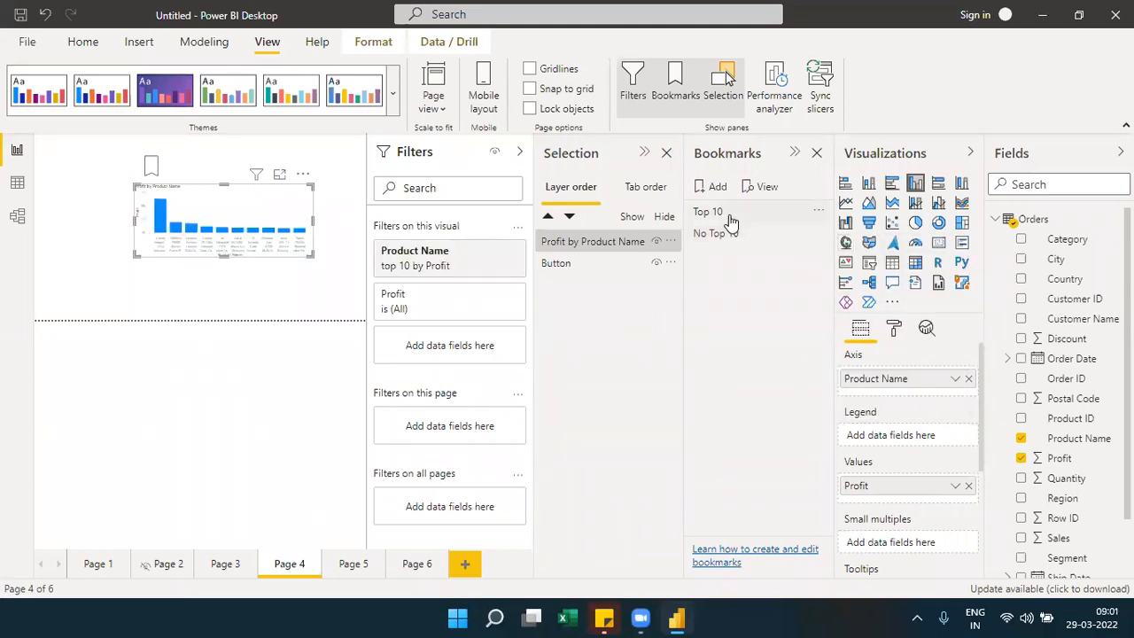
{"action": "left_click", "coordinate": [731, 232]}
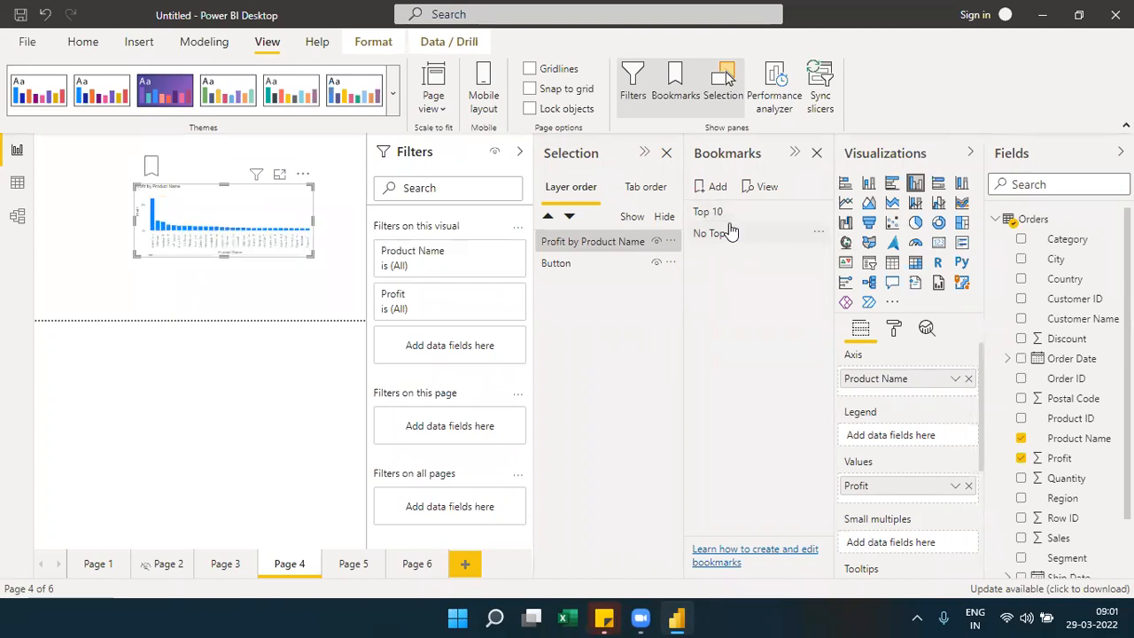
Step: Close the Bookmarks and Selection panes and collapse the Filters pane
{"action": "left_click", "coordinate": [816, 153]}
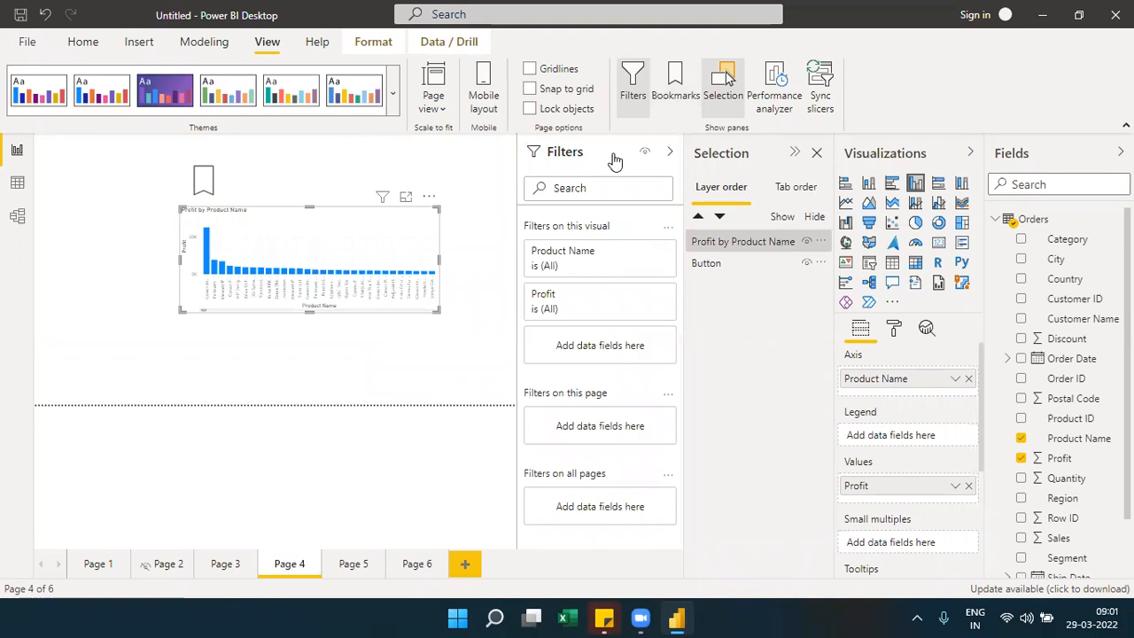
{"action": "left_click", "coordinate": [816, 154]}
{"action": "left_click", "coordinate": [687, 162]}
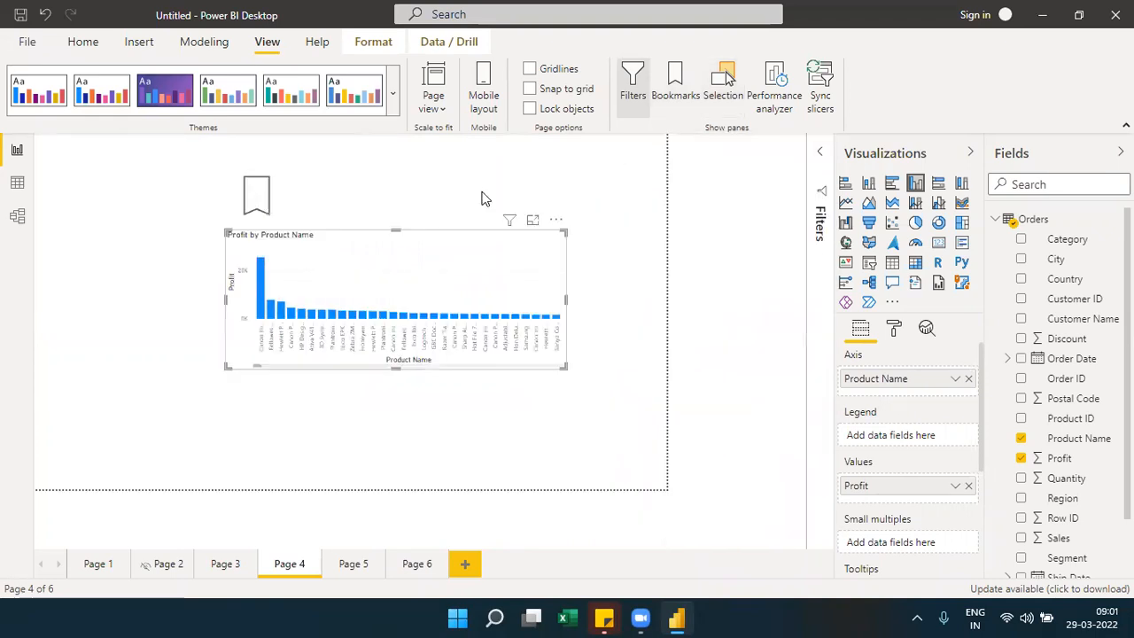
{"action": "left_click", "coordinate": [675, 84]}
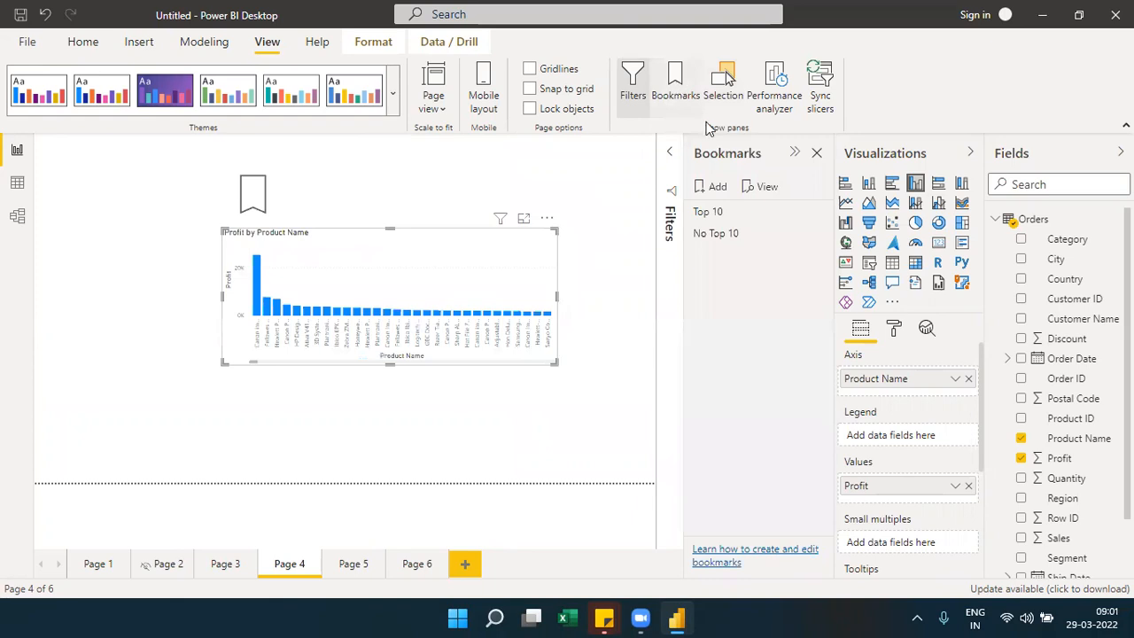
{"action": "left_click", "coordinate": [816, 154]}
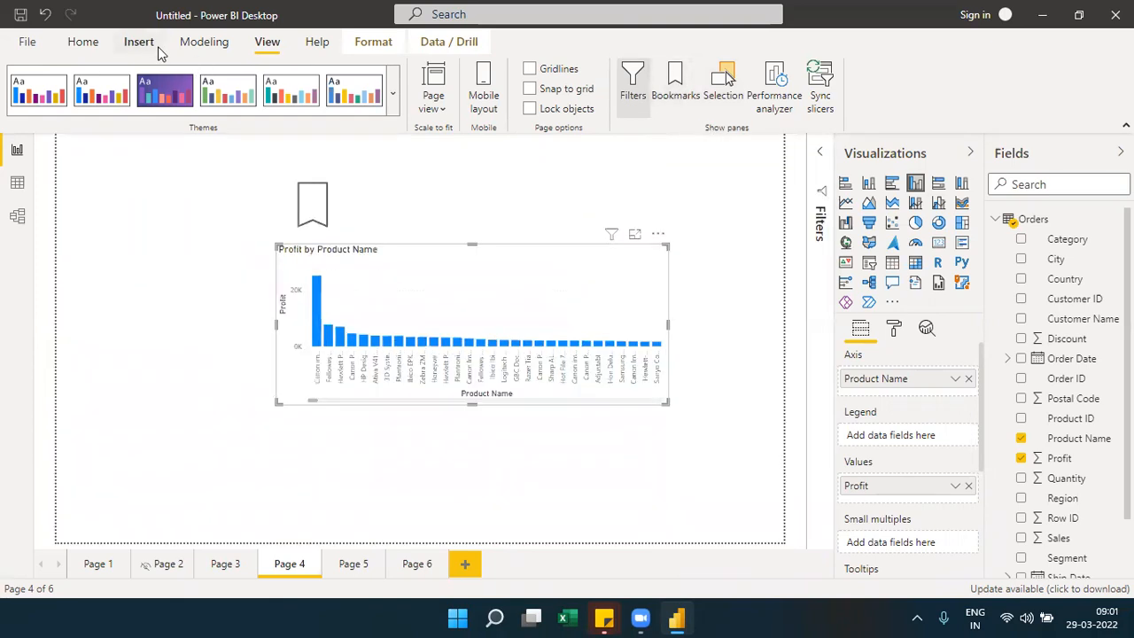
Step: Insert a second bookmark button beside the existing one above the chart and enlarge the first button
{"action": "left_click", "coordinate": [150, 46]}
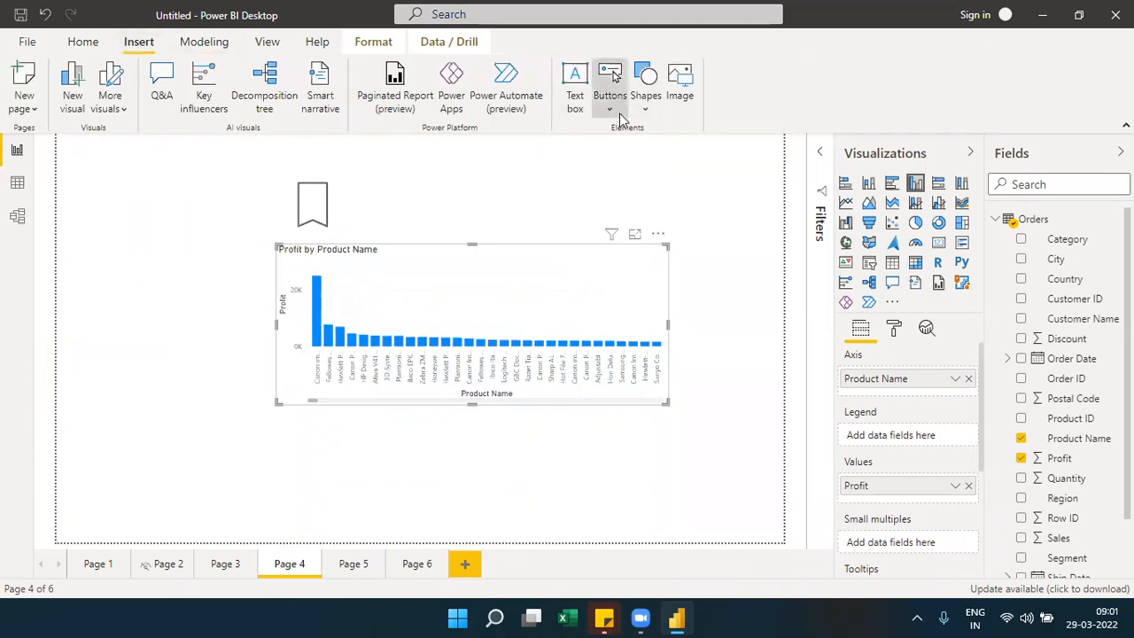
{"action": "left_click", "coordinate": [619, 112]}
{"action": "left_click", "coordinate": [634, 321]}
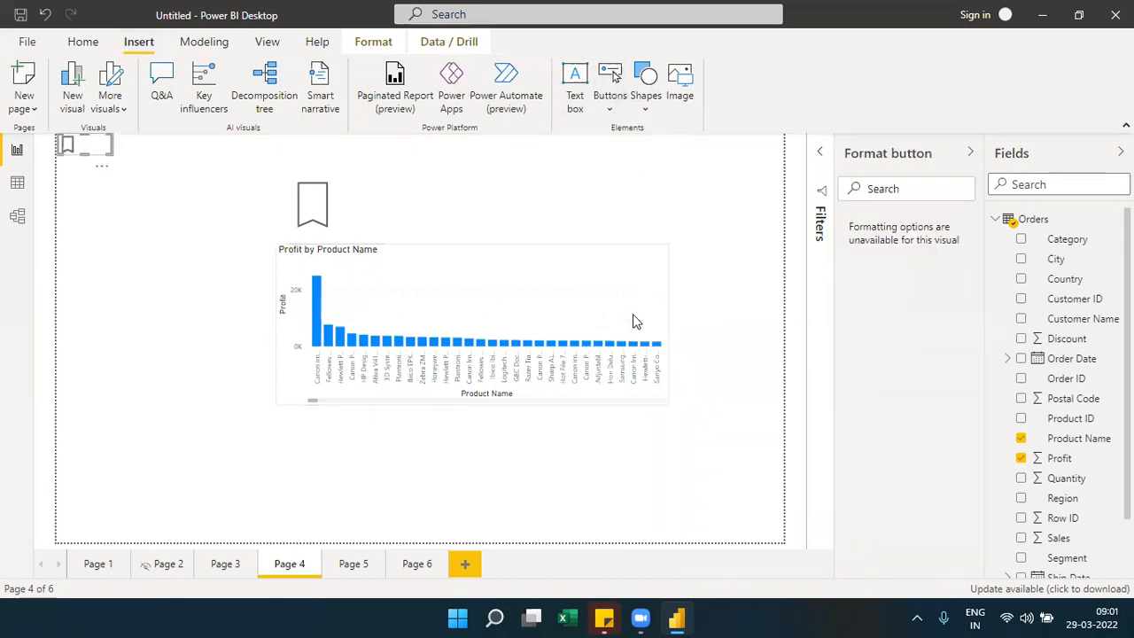
{"action": "left_click_drag", "start_coordinate": [85, 148], "coordinate": [383, 202]}
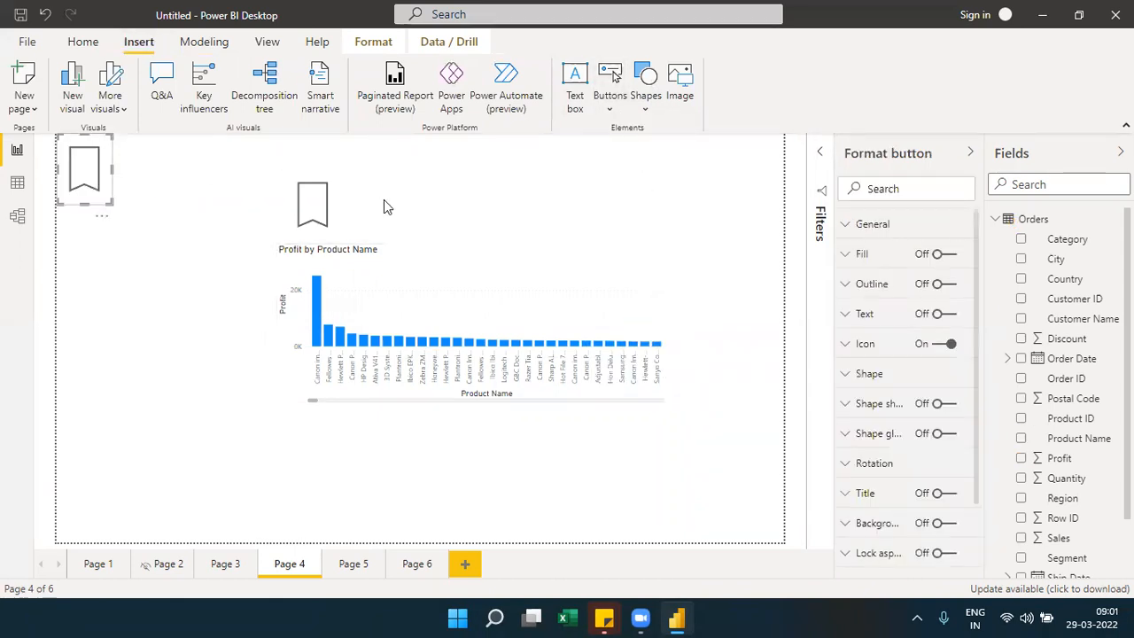
{"action": "left_click_drag", "start_coordinate": [87, 177], "coordinate": [501, 221]}
{"action": "left_click", "coordinate": [321, 227]}
{"action": "left_click_drag", "start_coordinate": [340, 239], "coordinate": [410, 231]}
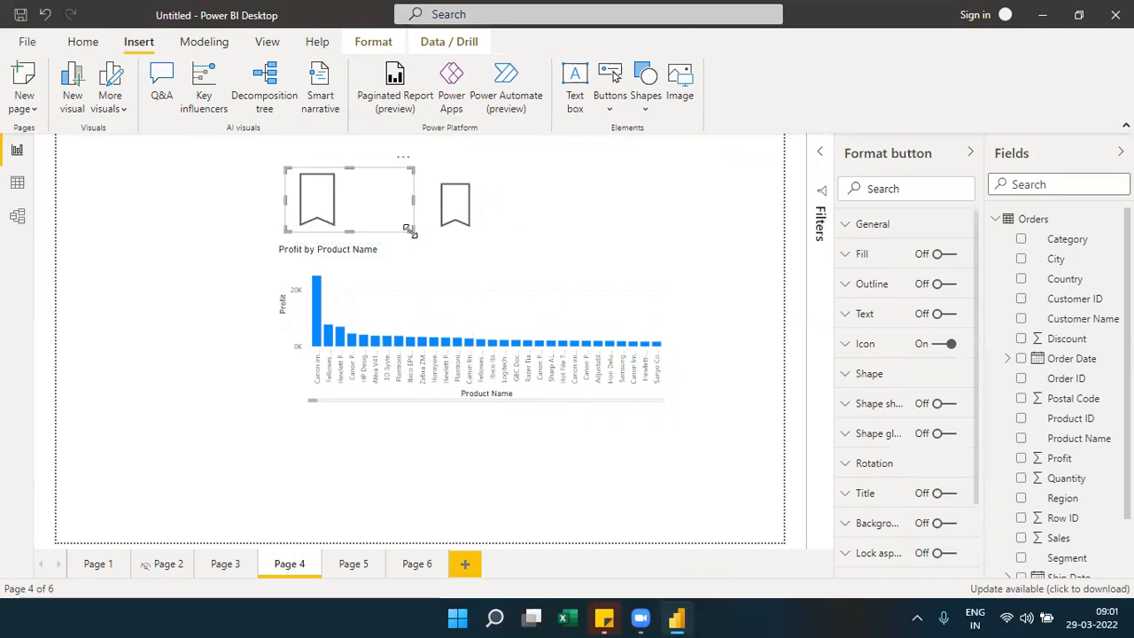
Step: Turn on text for the first bookmark button, set it to Top 10 and align it vertically to the top
{"action": "left_click", "coordinate": [941, 314]}
{"action": "left_click", "coordinate": [883, 321]}
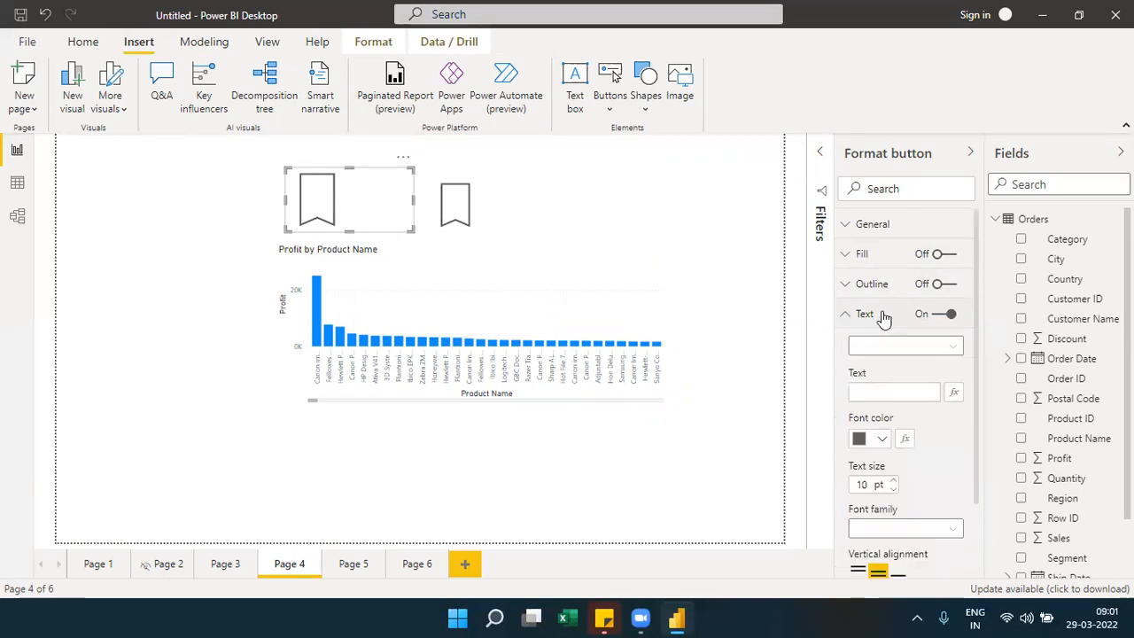
{"action": "left_click", "coordinate": [877, 382]}
{"action": "type", "text": "Tip"}
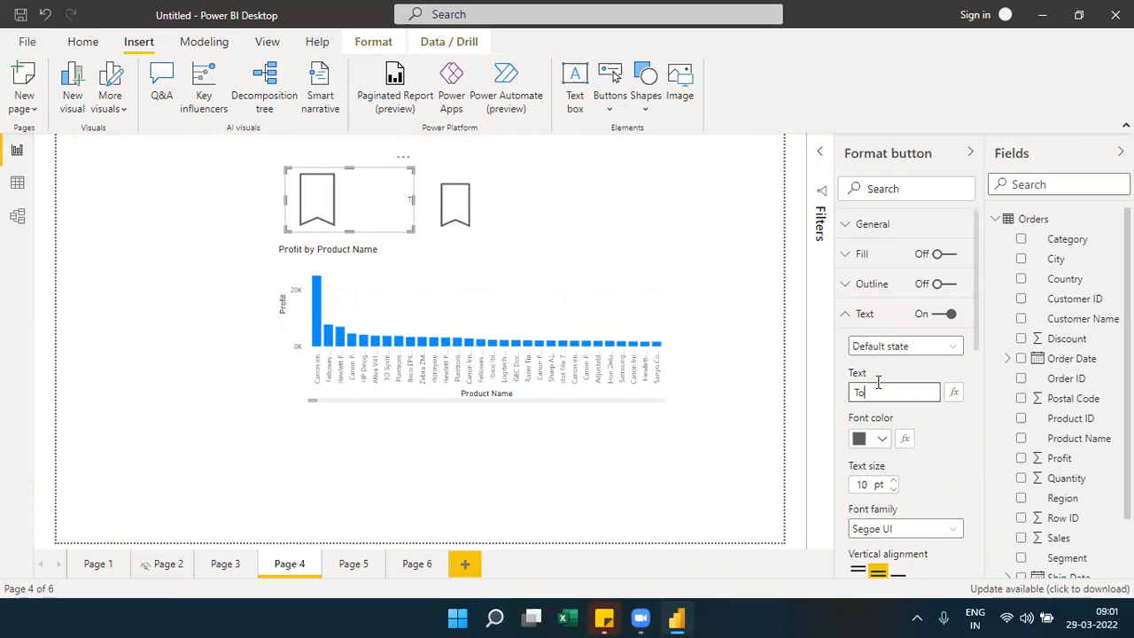
{"action": "type", "text": " 10"}
{"action": "key", "text": "Return"}
{"action": "left_click", "coordinate": [855, 571]}
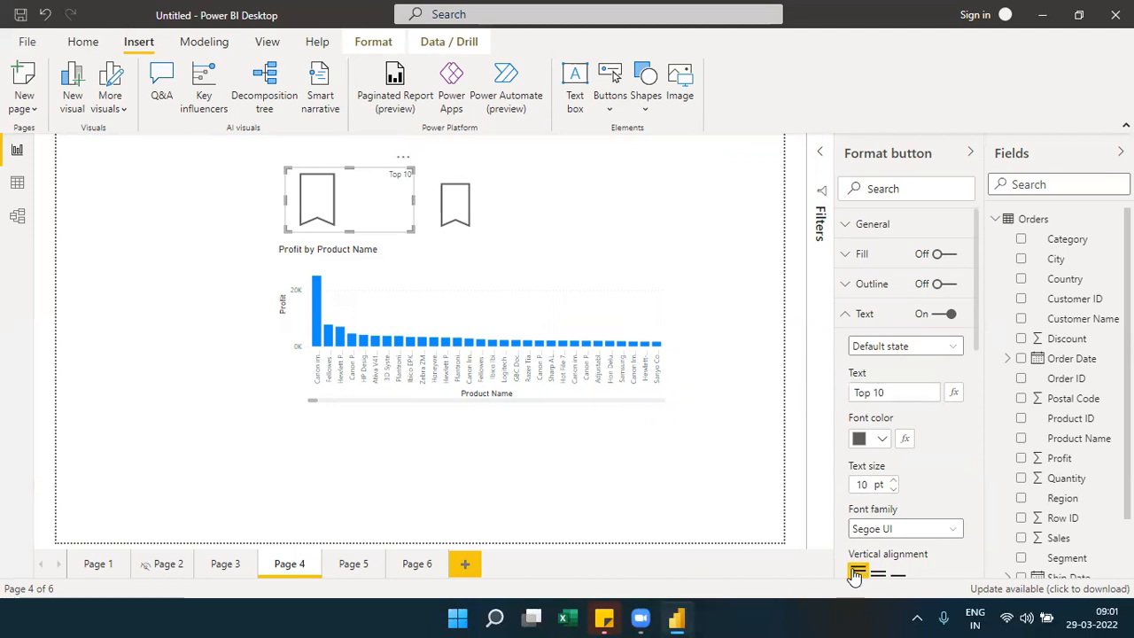
Step: Turn on text for the second bookmark button and set it to No Top 10
{"action": "left_click", "coordinate": [462, 196]}
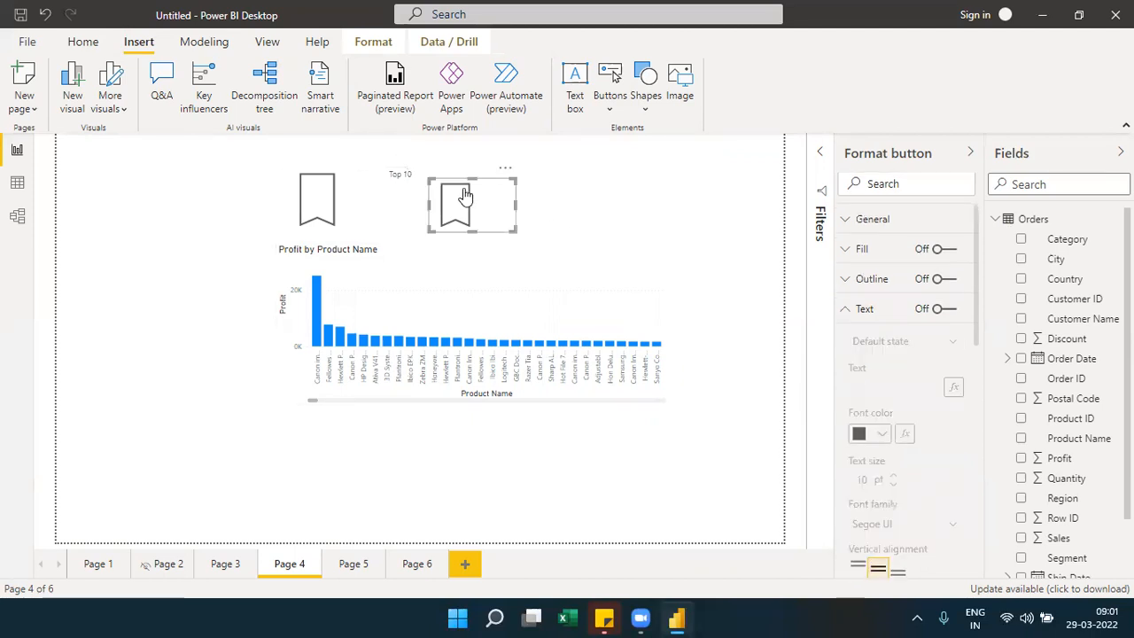
{"action": "left_click", "coordinate": [944, 311]}
{"action": "left_click", "coordinate": [881, 388]}
{"action": "type", "text": "No"}
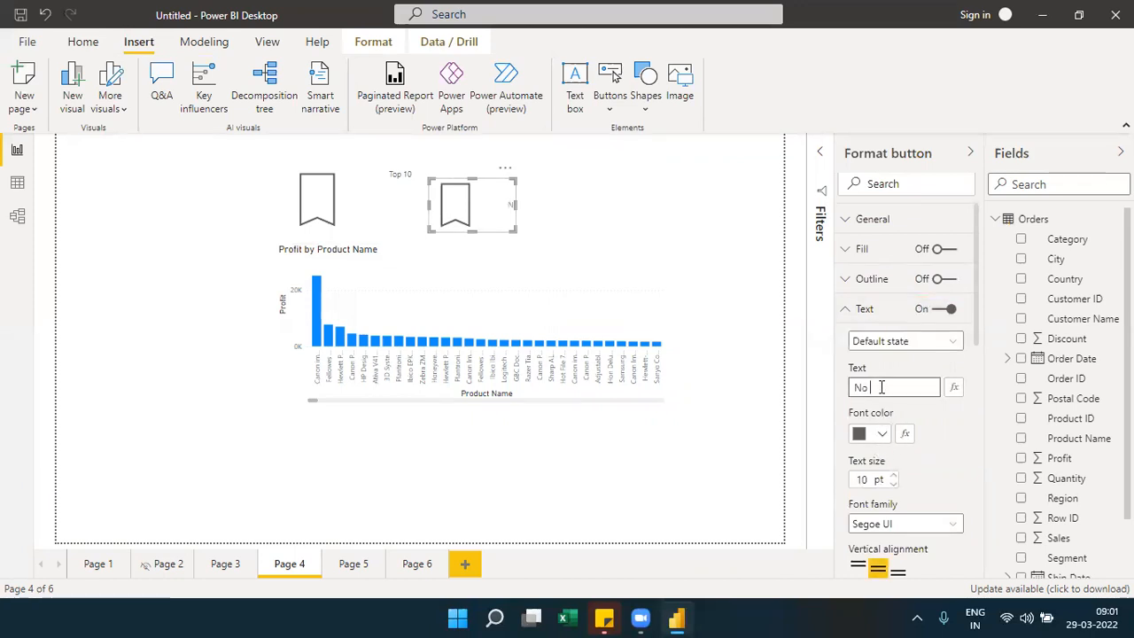
{"action": "type", "text": " Top 10"}
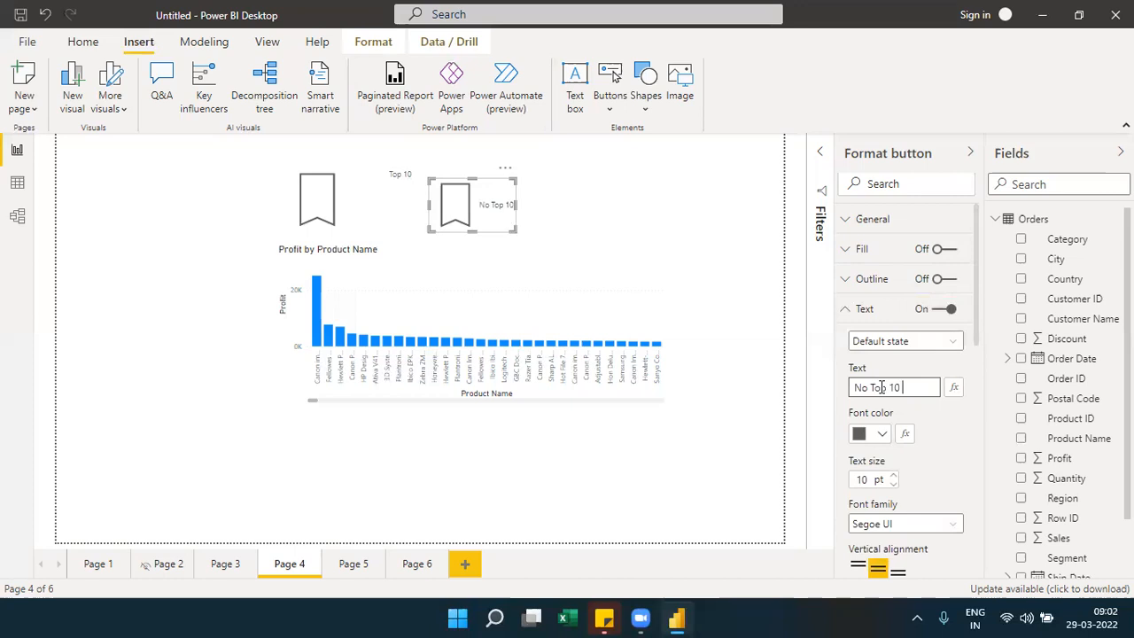
{"action": "left_click", "coordinate": [631, 254]}
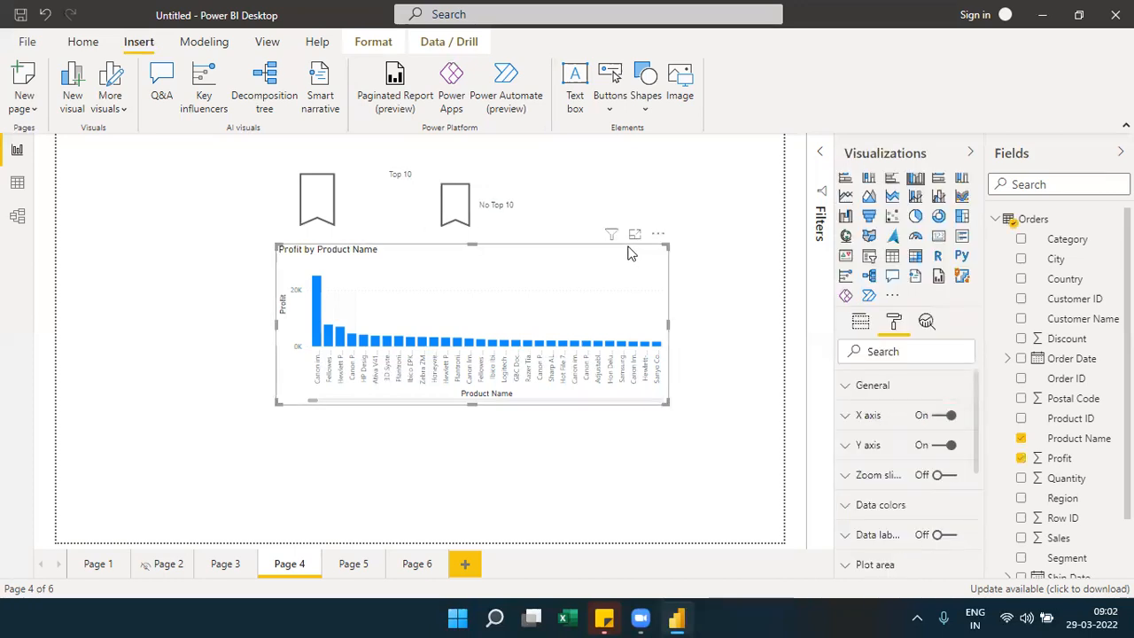
Step: Set the bookmark action of the Top 10 button to the Top 10 bookmark
{"action": "left_click", "coordinate": [970, 152]}
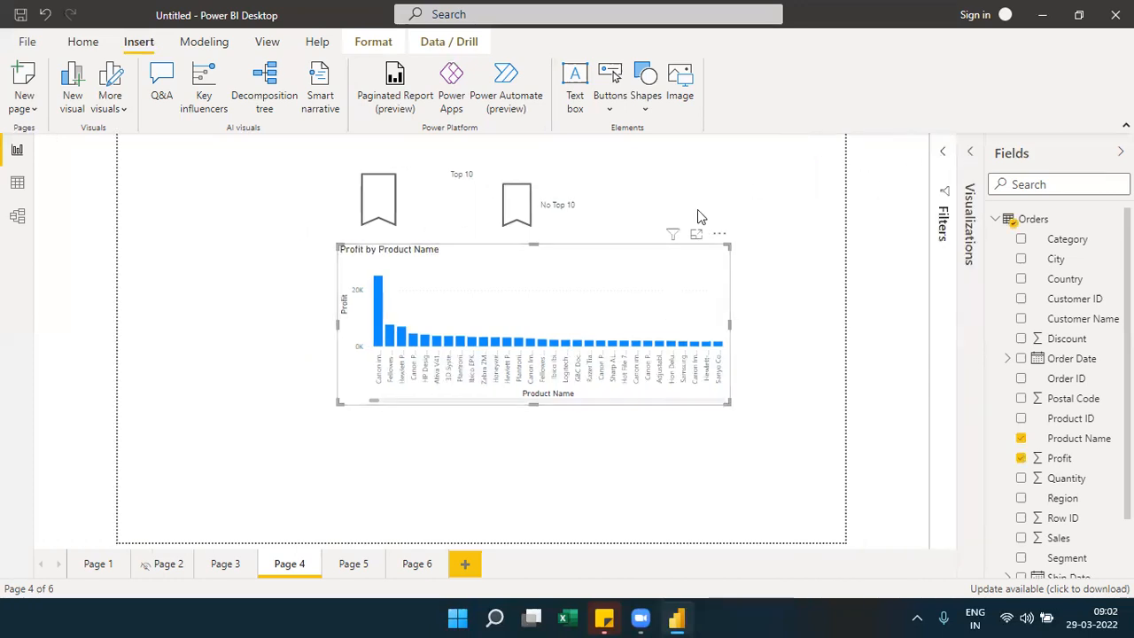
{"action": "left_click", "coordinate": [400, 220]}
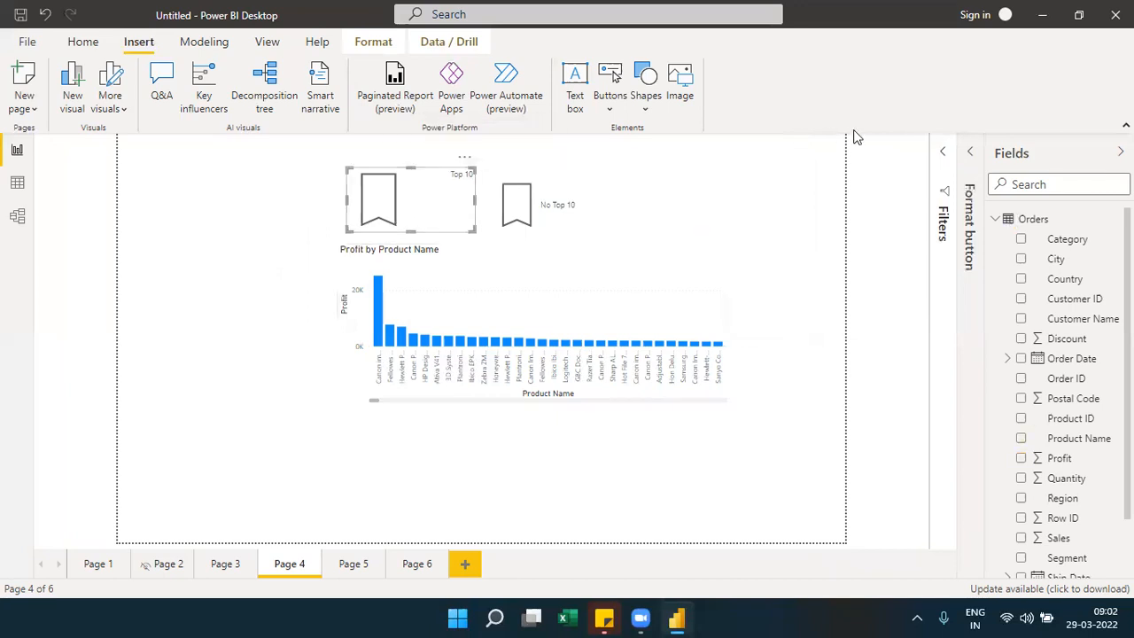
{"action": "left_click", "coordinate": [964, 158]}
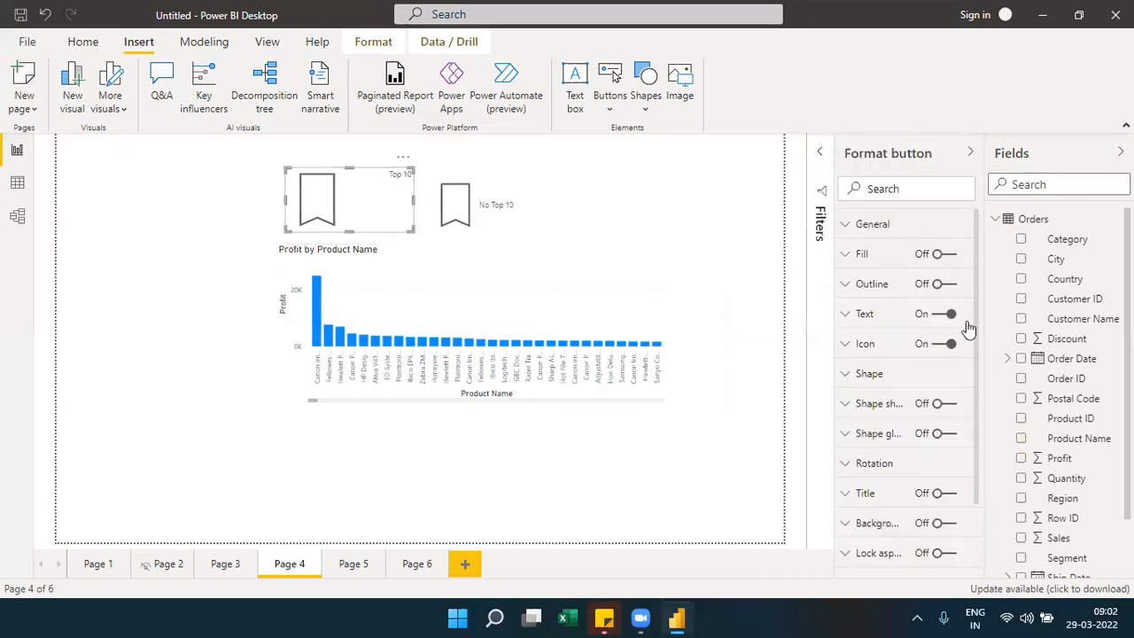
{"action": "scroll", "coordinate": [975, 506], "scroll_direction": "down", "scroll_amount": 2}
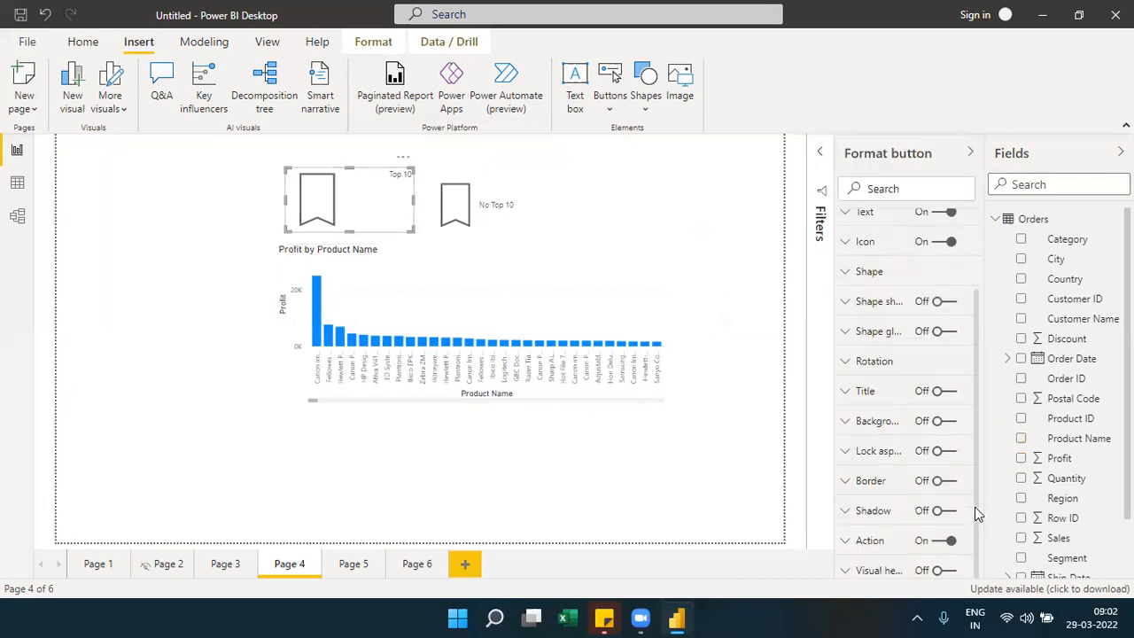
{"action": "left_click", "coordinate": [844, 541]}
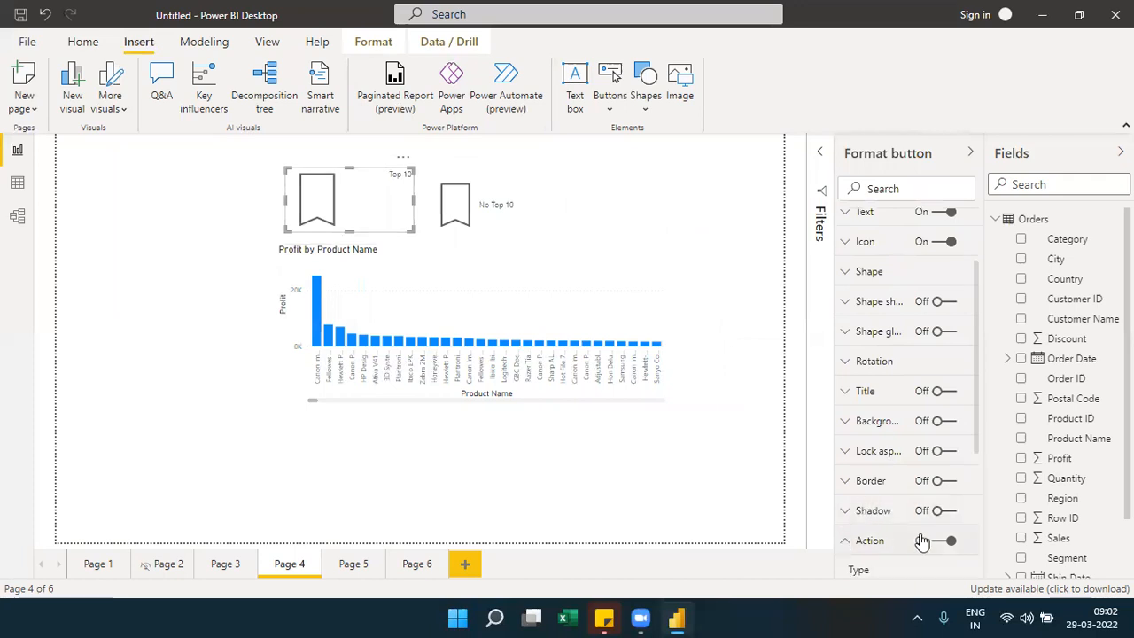
{"action": "scroll", "coordinate": [977, 460], "scroll_direction": "down", "scroll_amount": 5}
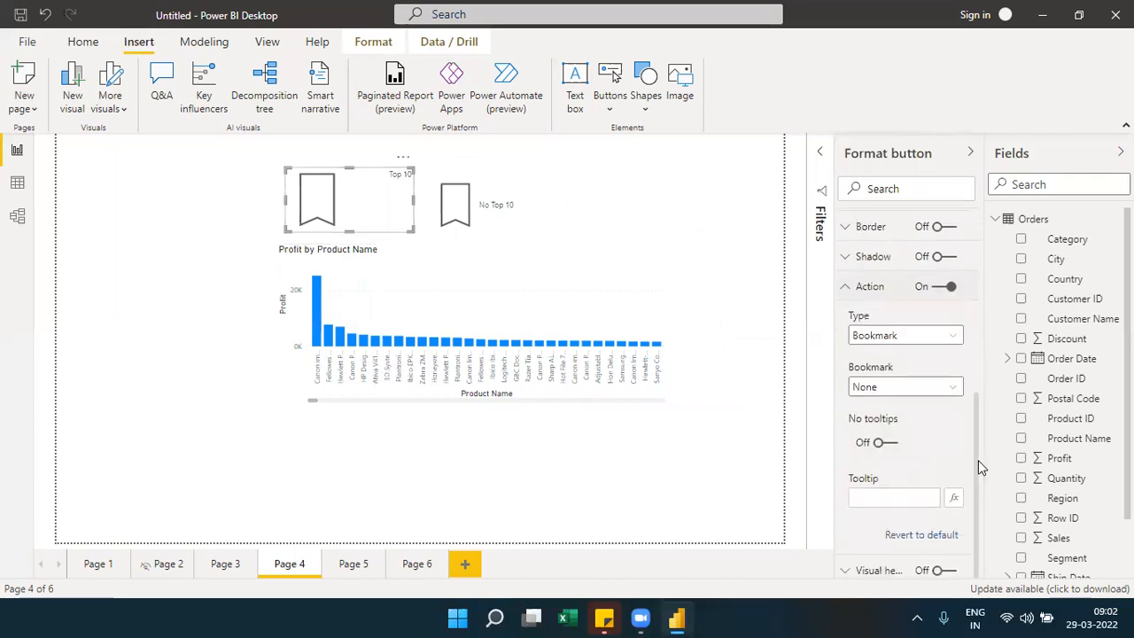
{"action": "left_click", "coordinate": [955, 390]}
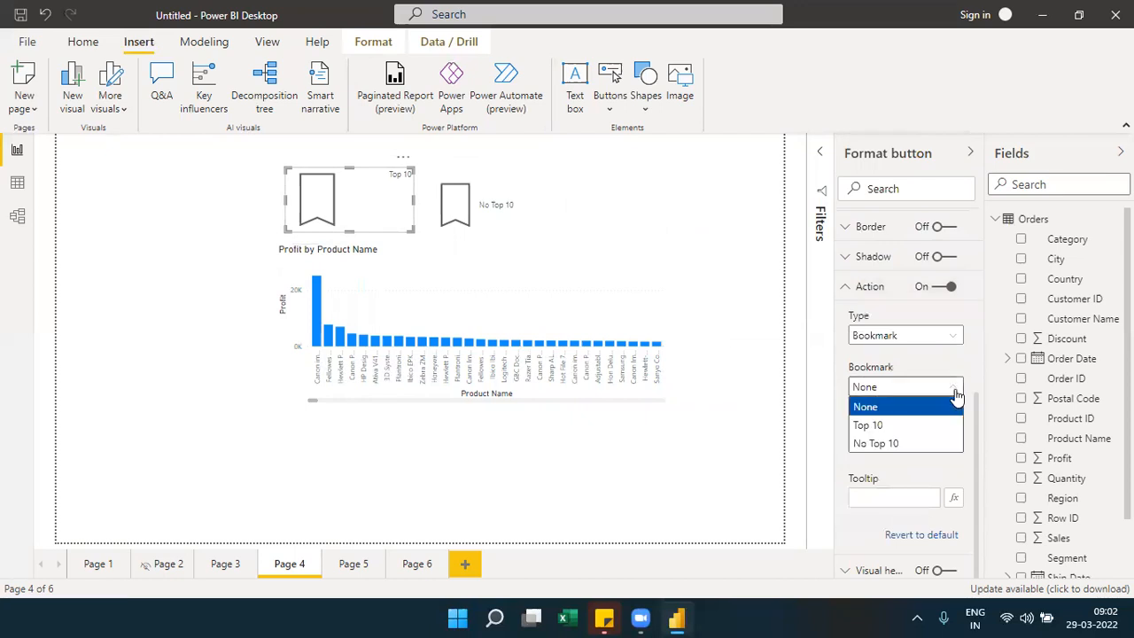
{"action": "left_click", "coordinate": [916, 426]}
Step: Set the bookmark action of the No Top 10 button to the No Top 10 bookmark
{"action": "left_click", "coordinate": [505, 209]}
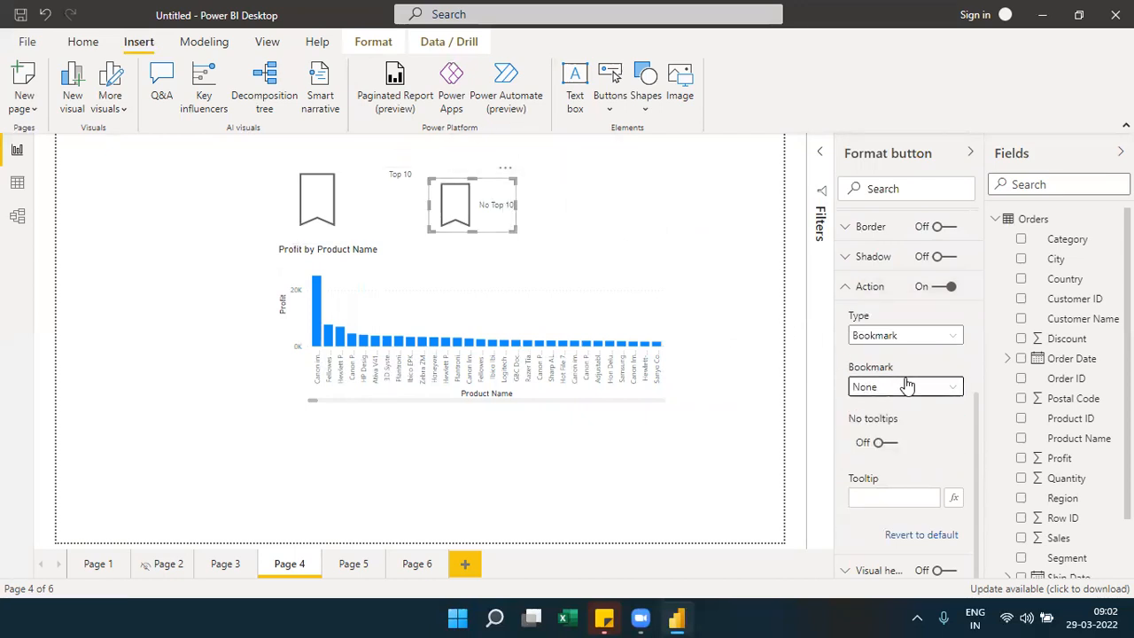
{"action": "left_click", "coordinate": [877, 386]}
{"action": "left_click", "coordinate": [889, 450]}
Step: Collapse the Format button and Fields panes and follow the Top 10 button's link to test its bookmark
{"action": "left_click", "coordinate": [907, 162]}
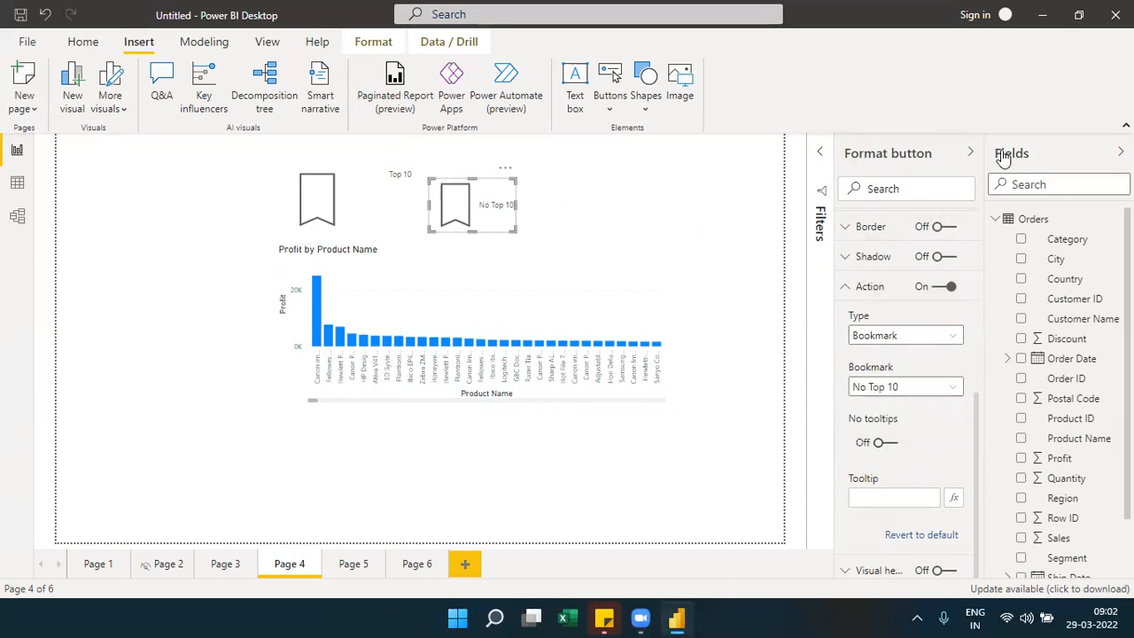
{"action": "left_click", "coordinate": [1030, 157]}
{"action": "left_click", "coordinate": [804, 213]}
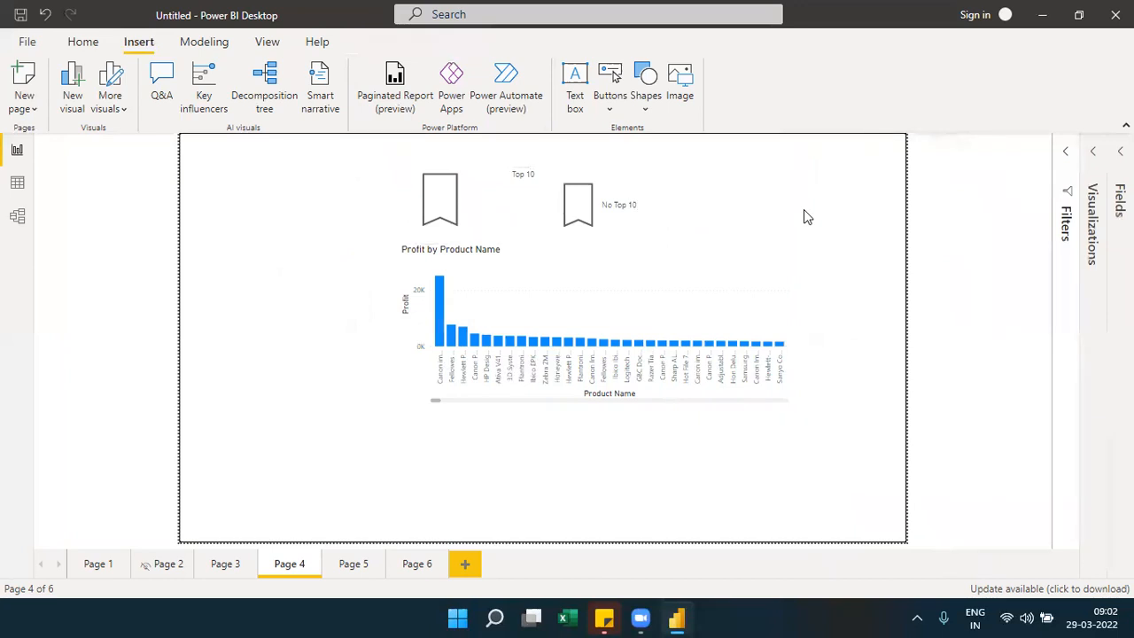
{"action": "left_click", "coordinate": [456, 213], "text": "ctrl"}
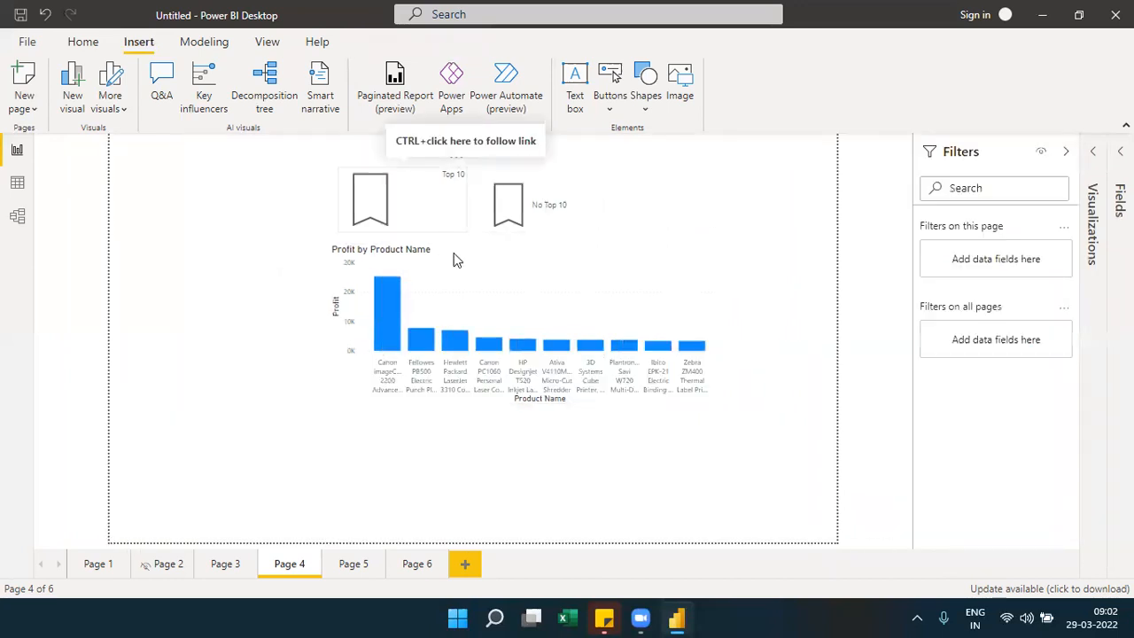
Step: Follow the No Top 10 button's link to test its bookmark and look through the unfiltered Profit by Product Name chart
{"action": "left_click", "coordinate": [512, 207], "text": "ctrl"}
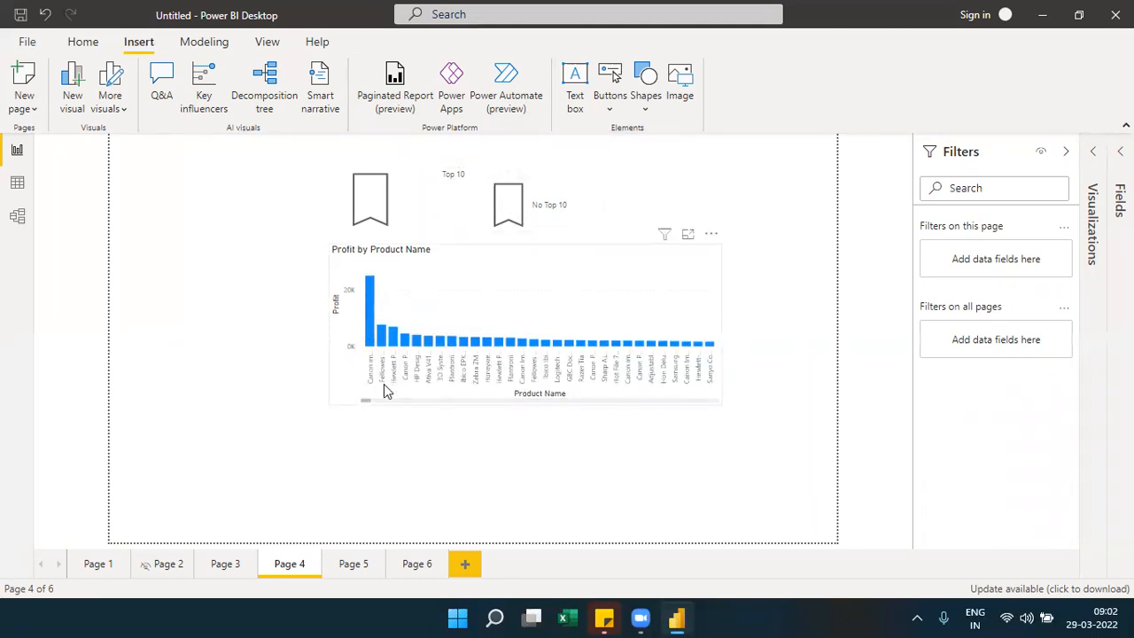
{"action": "left_click", "coordinate": [434, 406]}
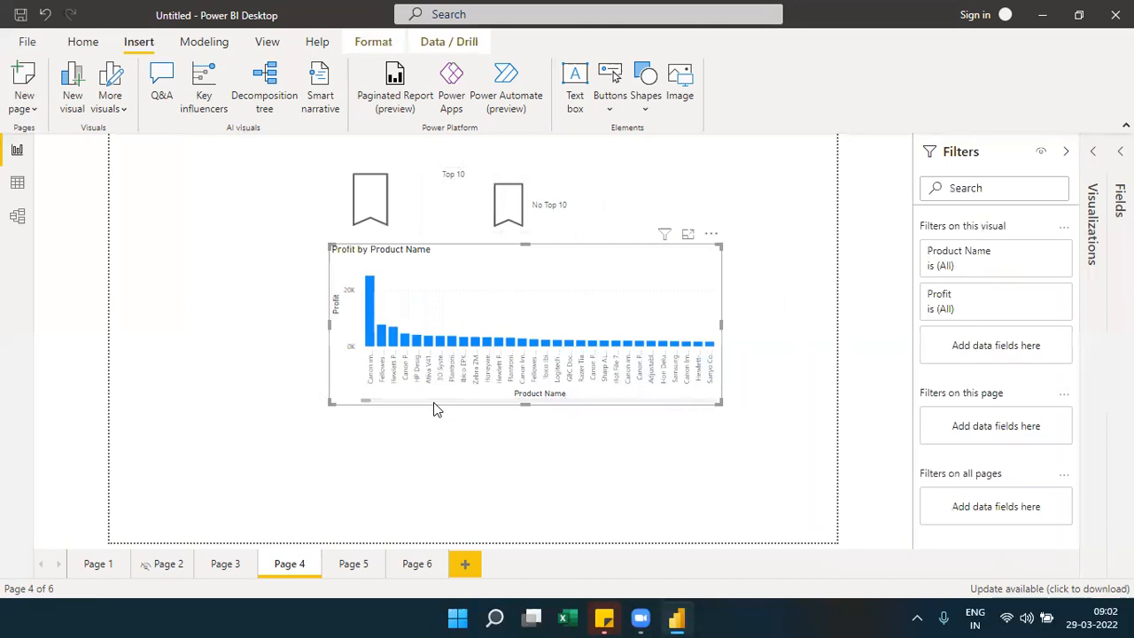
{"action": "scroll", "coordinate": [445, 405], "scroll_direction": "down", "scroll_amount": 5}
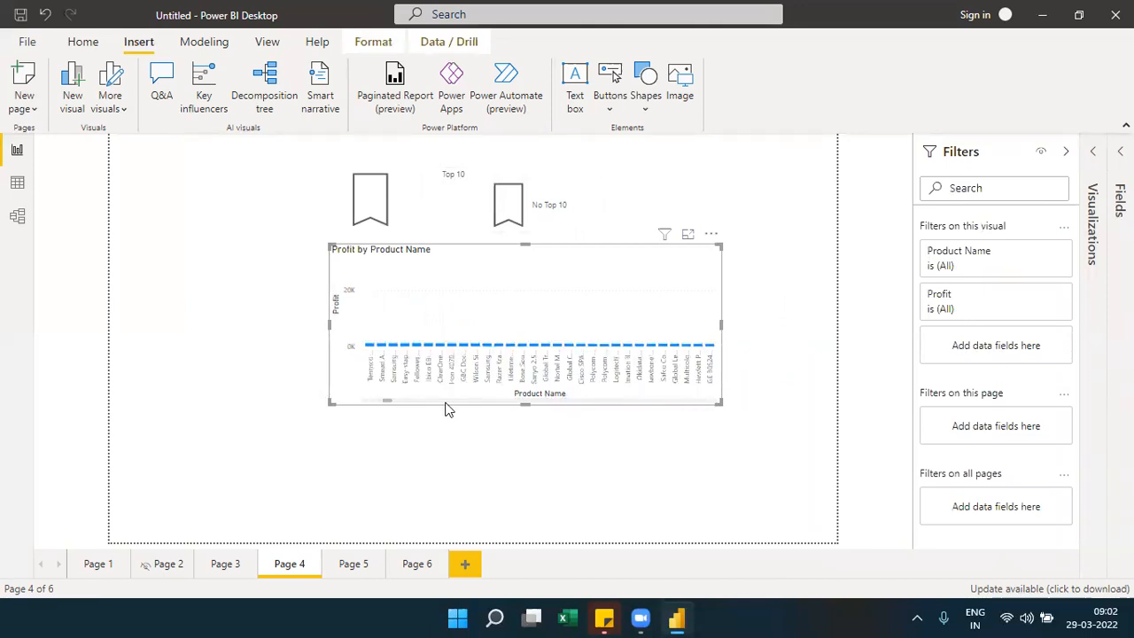
{"action": "left_click_drag", "start_coordinate": [410, 401], "coordinate": [354, 407]}
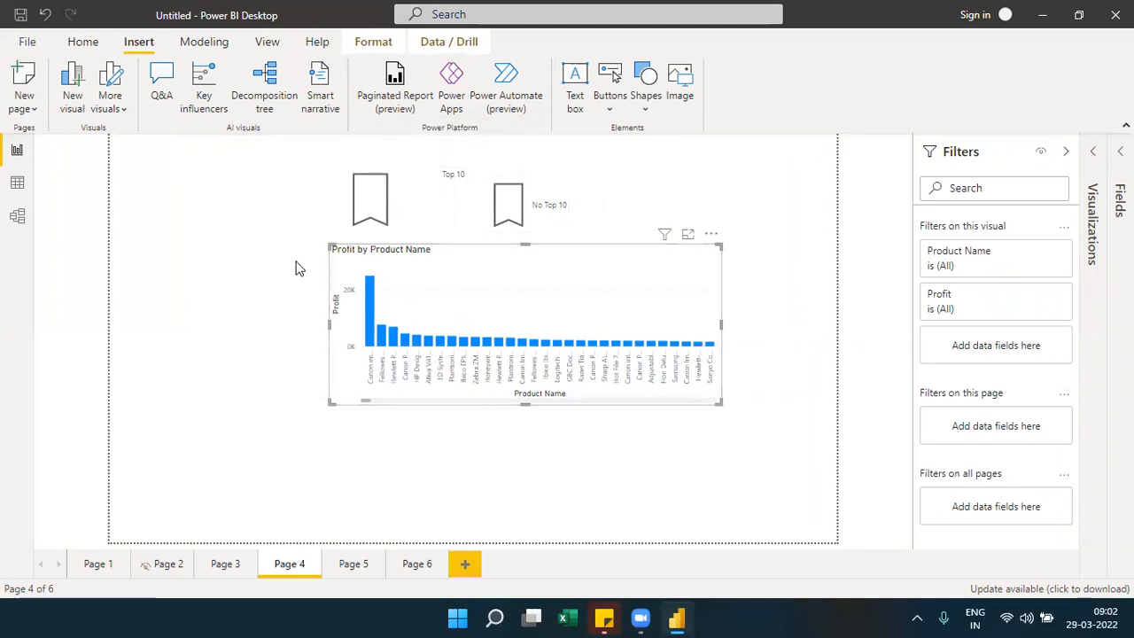
Step: Go to Page 3 and view the action settings of the blank rectangular button
{"action": "left_click", "coordinate": [224, 567]}
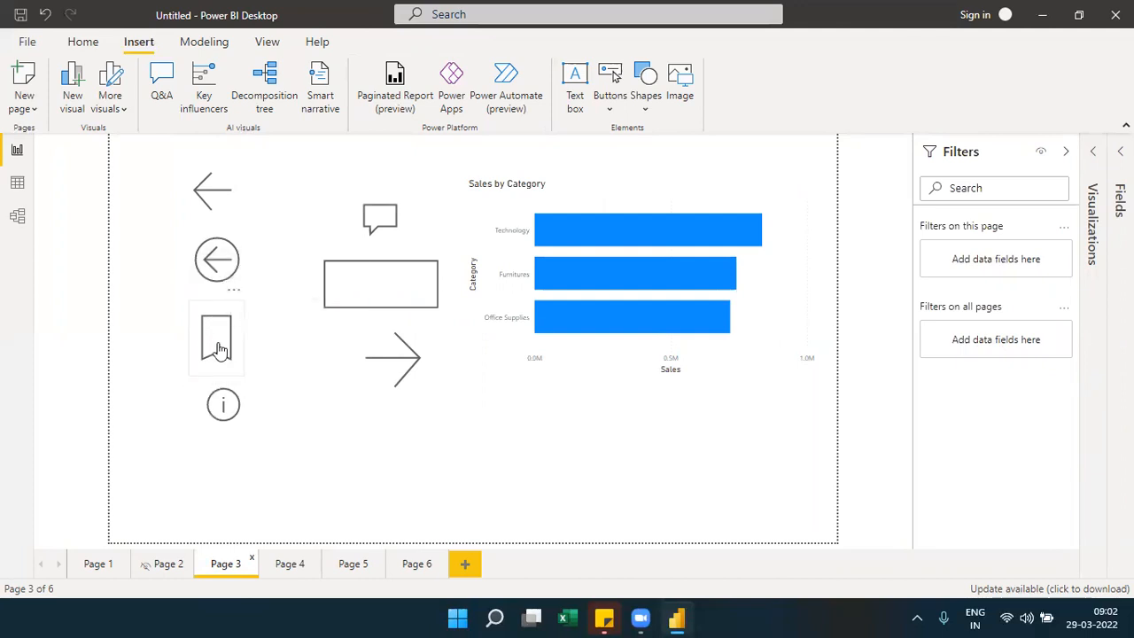
{"action": "left_click", "coordinate": [289, 567]}
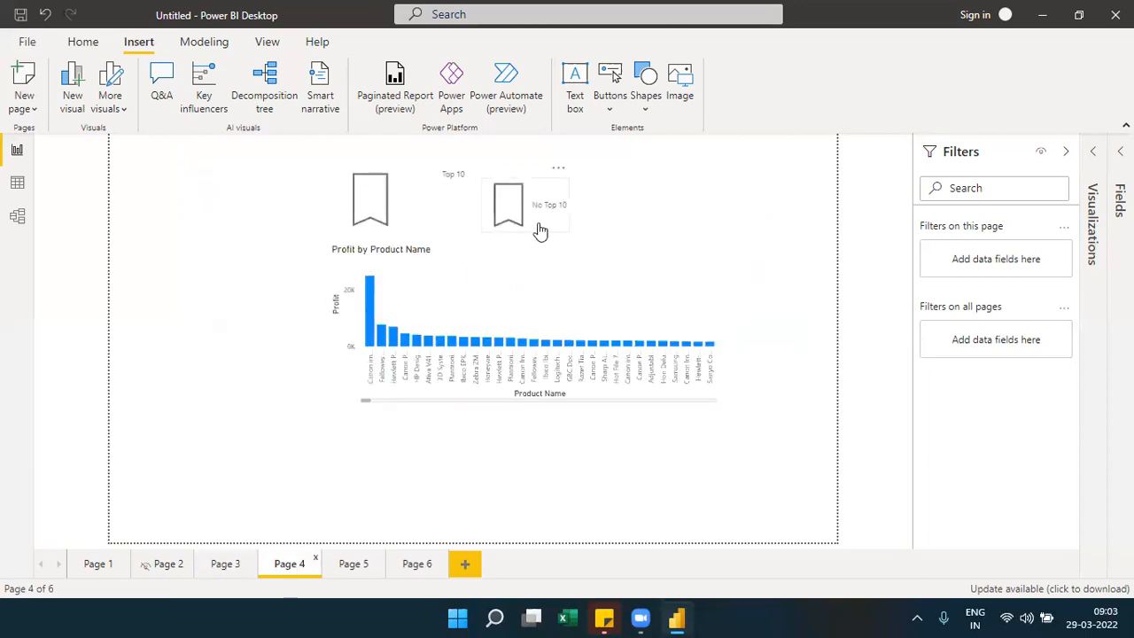
{"action": "left_click", "coordinate": [225, 564]}
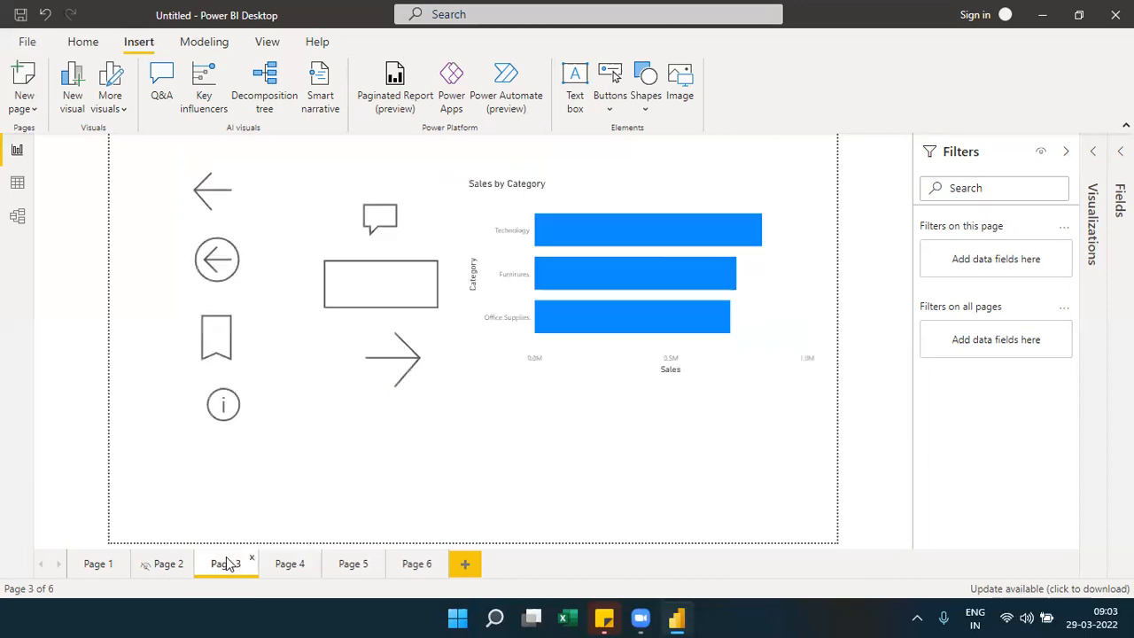
{"action": "left_click", "coordinate": [412, 306]}
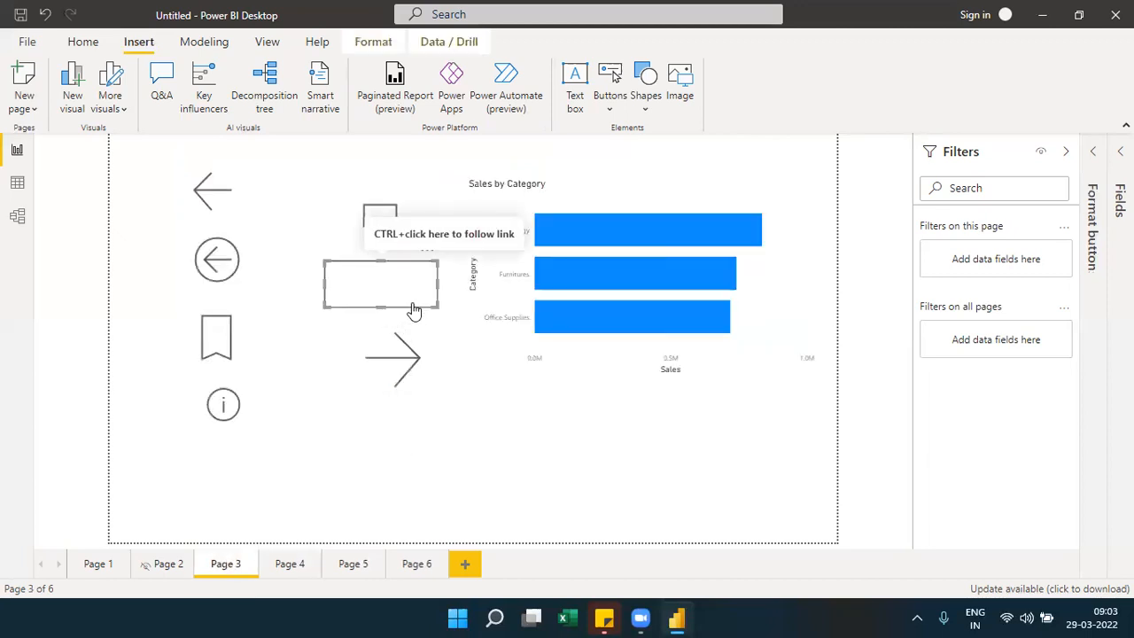
{"action": "left_click", "coordinate": [1090, 155]}
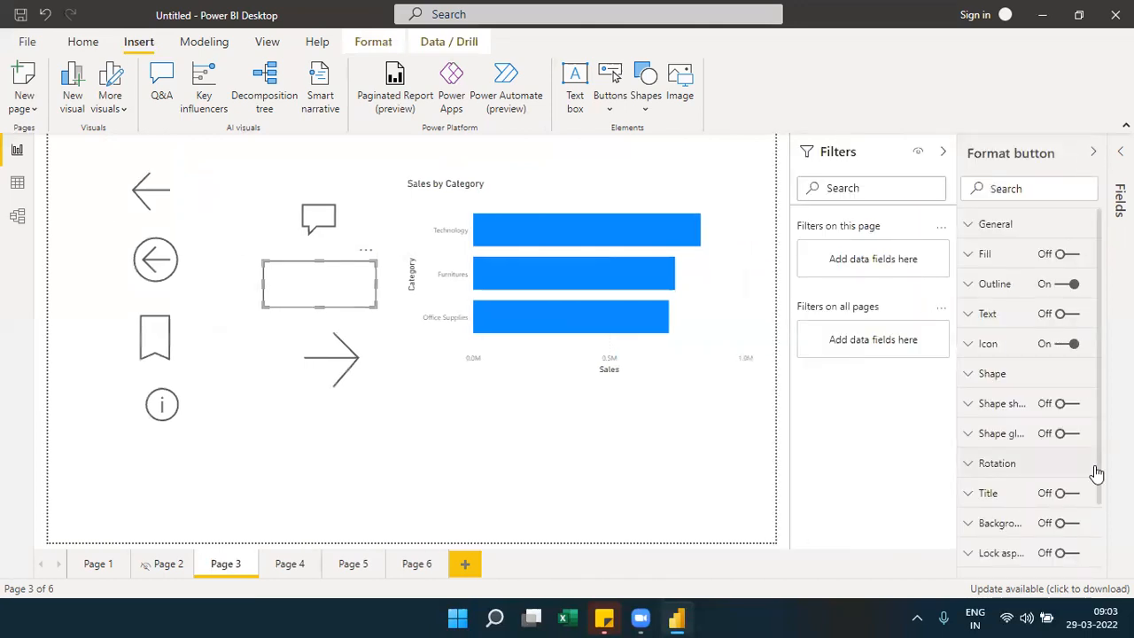
{"action": "scroll", "coordinate": [1102, 517], "scroll_direction": "down", "scroll_amount": 2}
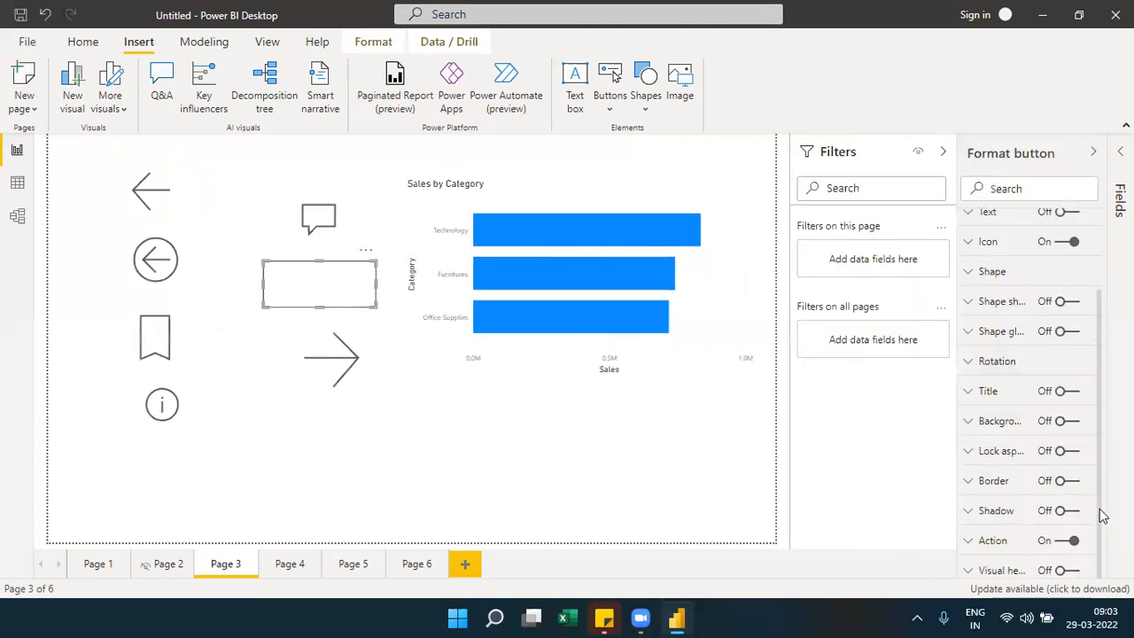
{"action": "left_click", "coordinate": [972, 541]}
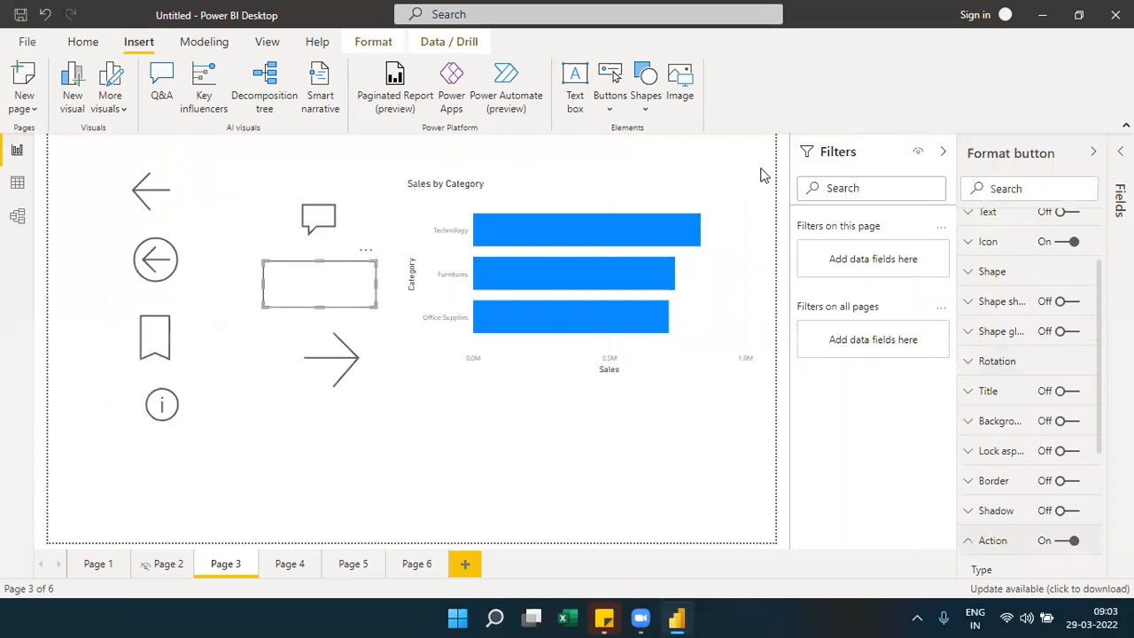
{"action": "left_click", "coordinate": [344, 456]}
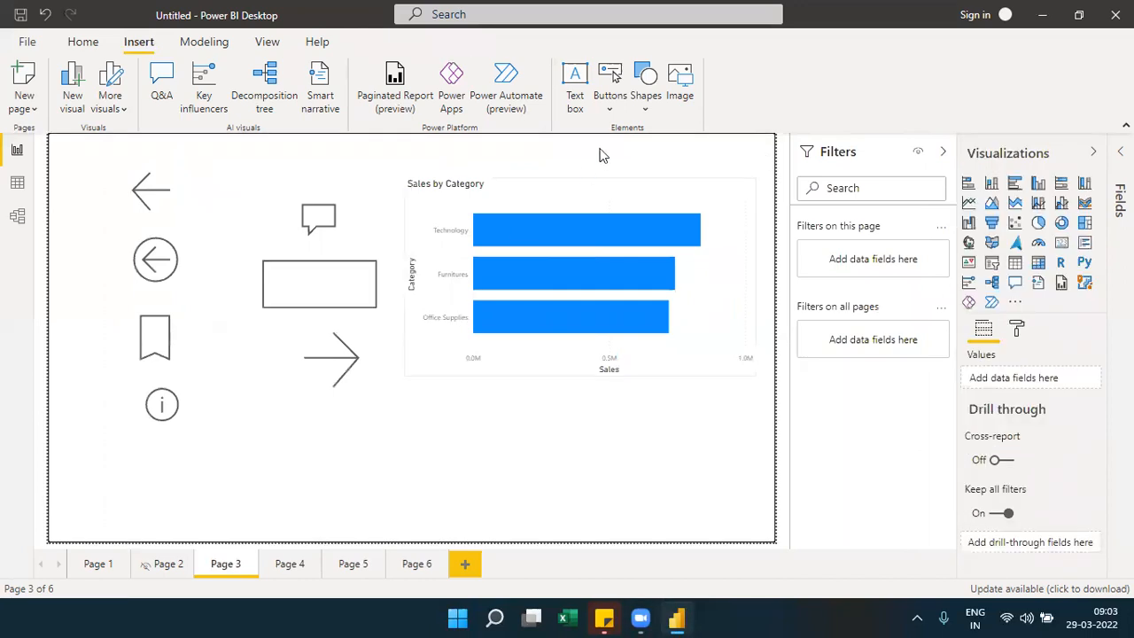
Step: Insert an Information button on Page 3 and place it below the right arrow button
{"action": "left_click", "coordinate": [610, 84]}
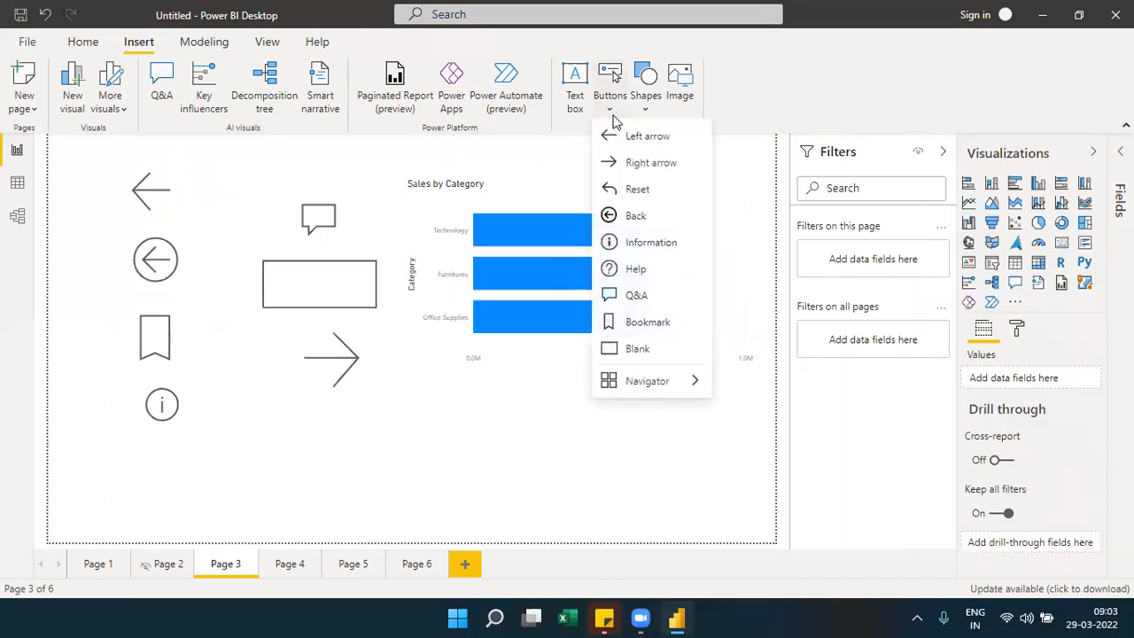
{"action": "left_click", "coordinate": [639, 242]}
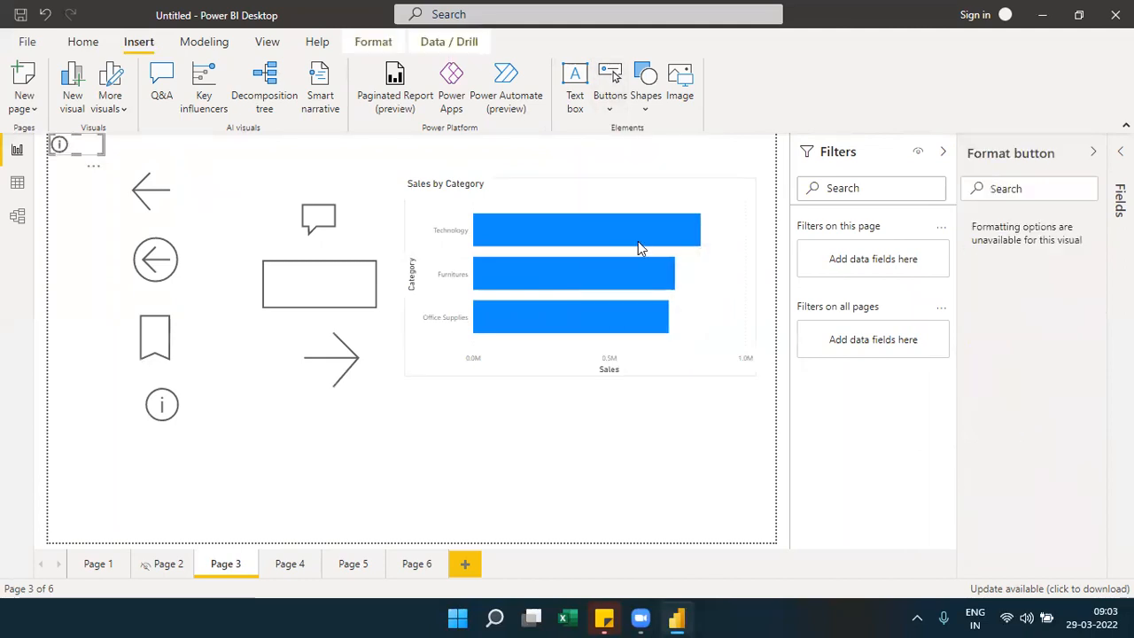
{"action": "left_click_drag", "start_coordinate": [89, 151], "coordinate": [354, 455]}
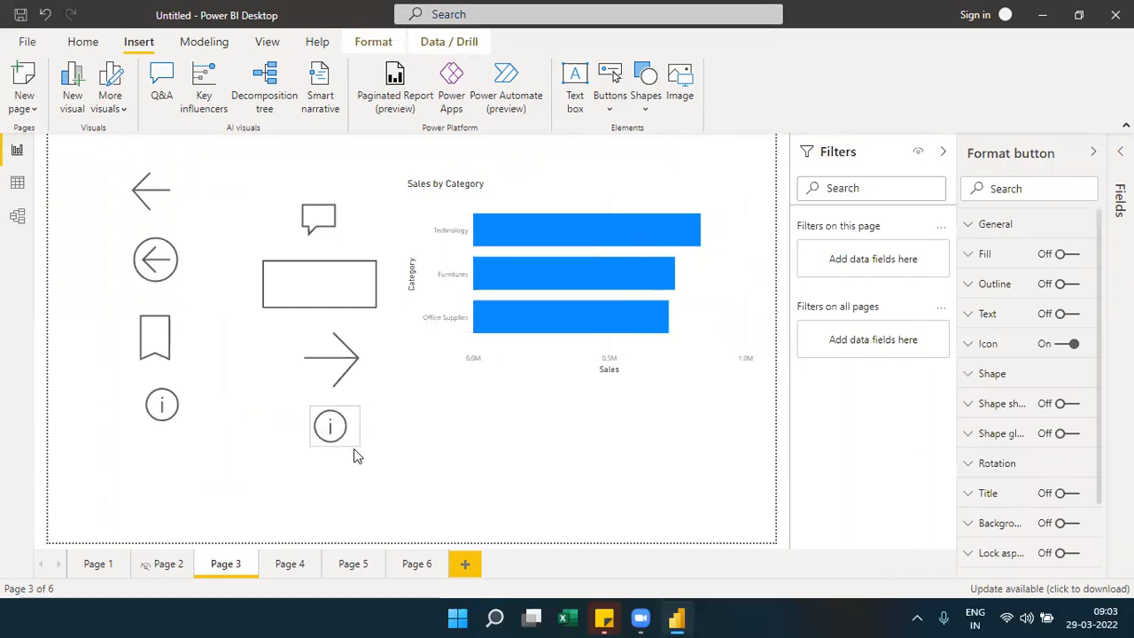
{"action": "left_click", "coordinate": [410, 452]}
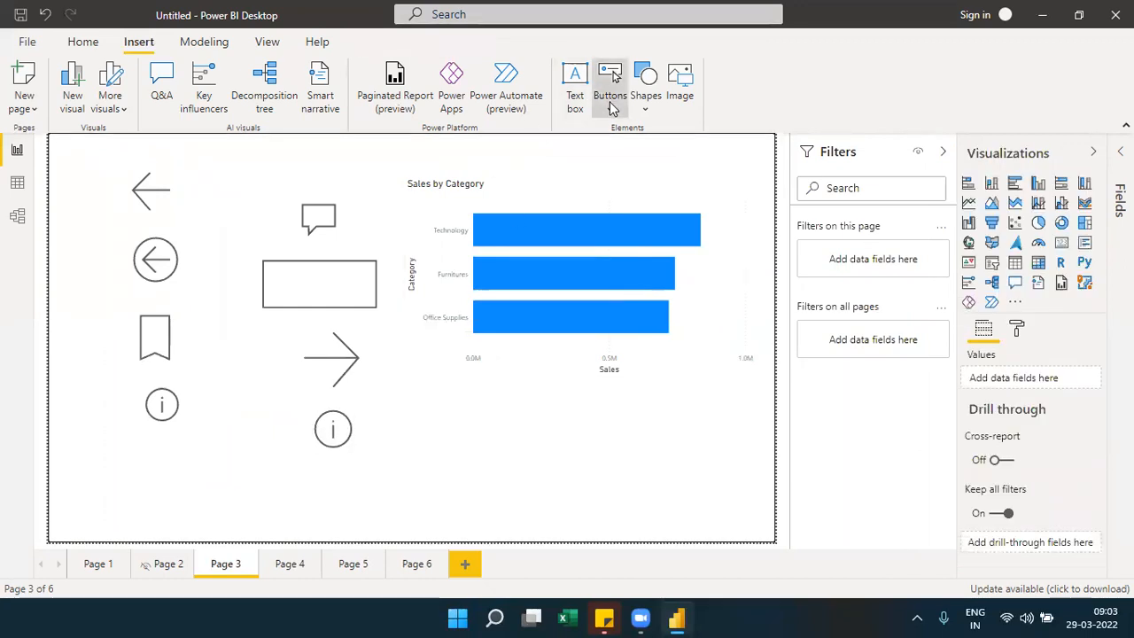
Step: Insert a Help button and place it beside the new Information button, below the Sales by Category chart
{"action": "left_click", "coordinate": [609, 96]}
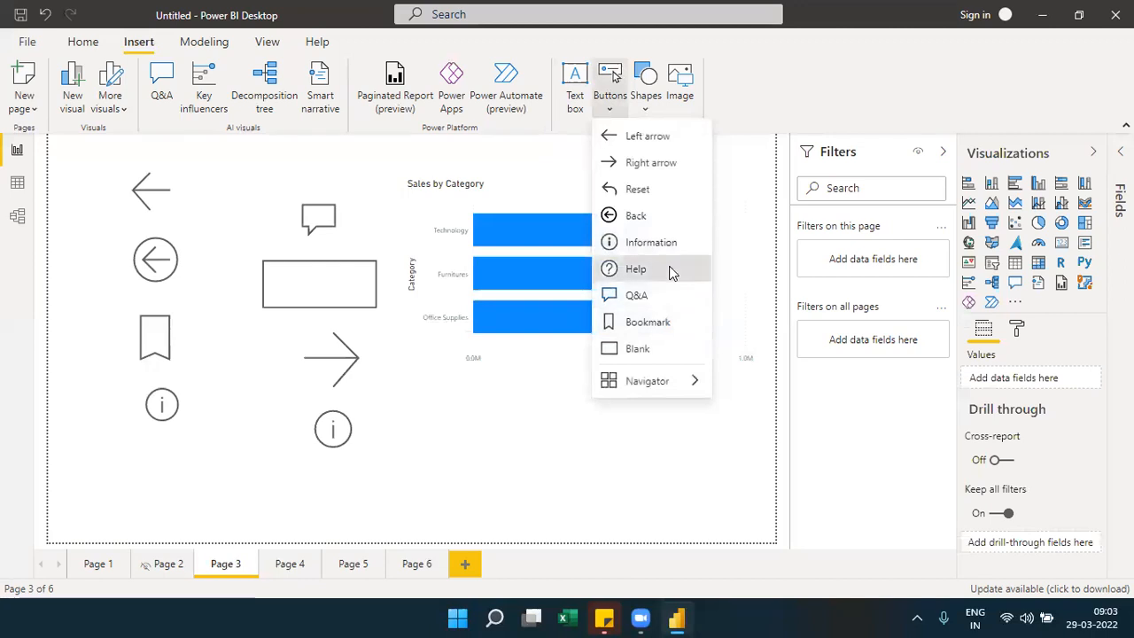
{"action": "left_click", "coordinate": [671, 273]}
{"action": "left_click_drag", "start_coordinate": [93, 146], "coordinate": [448, 447]}
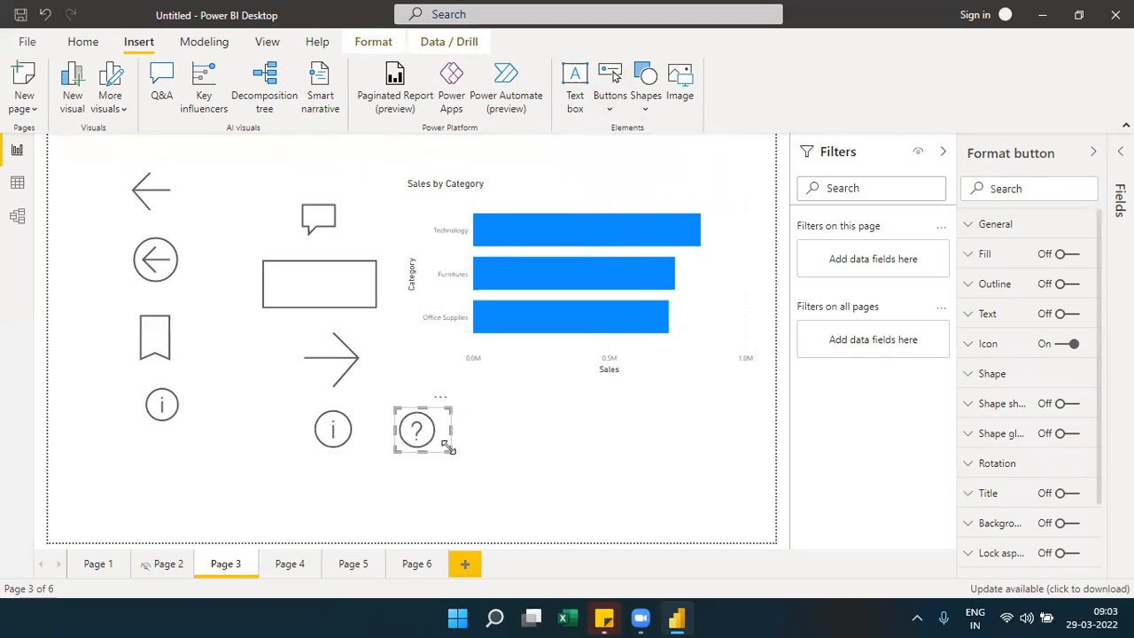
{"action": "left_click", "coordinate": [350, 467]}
Step: Turn on the action of the Information button beside the Help button and set its type to Web URL
{"action": "left_click", "coordinate": [342, 444]}
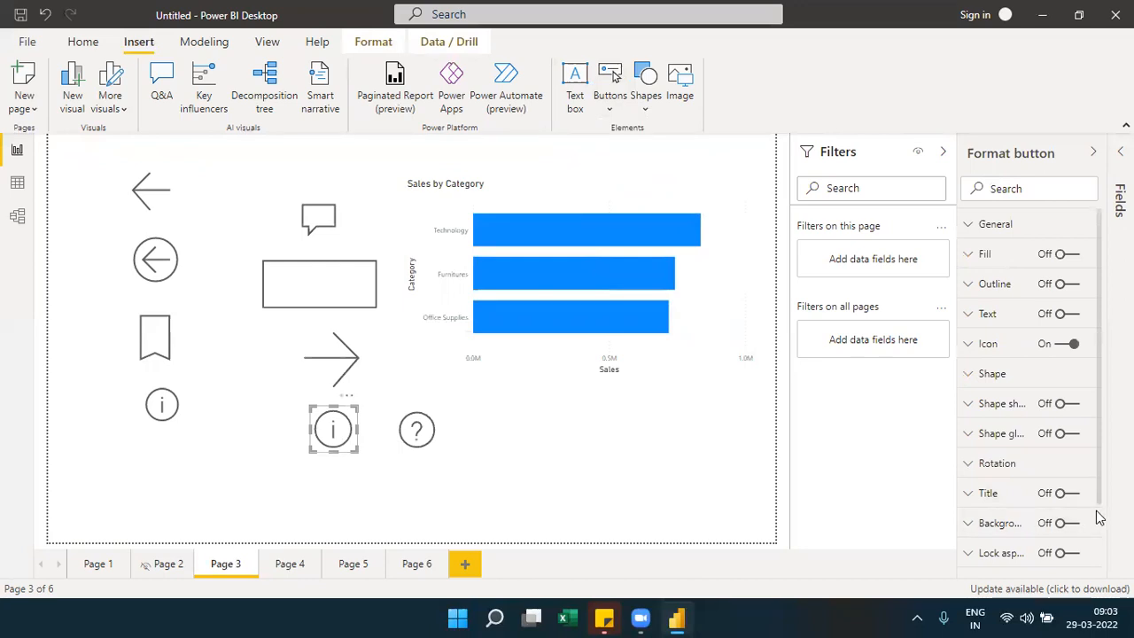
{"action": "scroll", "coordinate": [1096, 518], "scroll_direction": "down", "scroll_amount": 2}
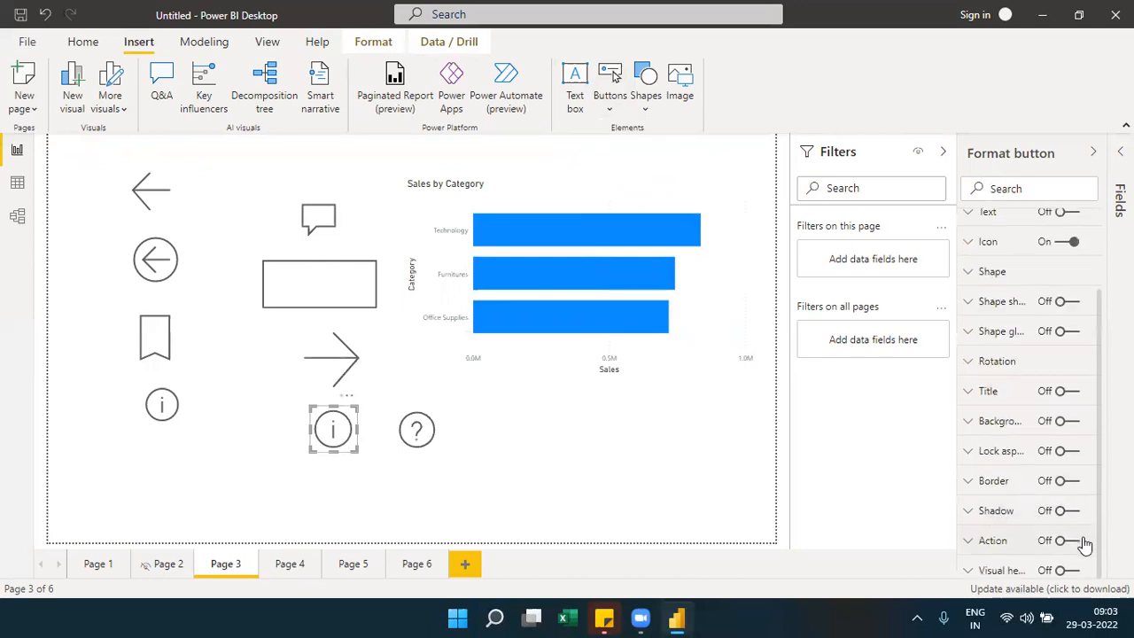
{"action": "left_click", "coordinate": [1067, 540]}
{"action": "left_click", "coordinate": [990, 542]}
{"action": "scroll", "coordinate": [1101, 502], "scroll_direction": "down", "scroll_amount": 3}
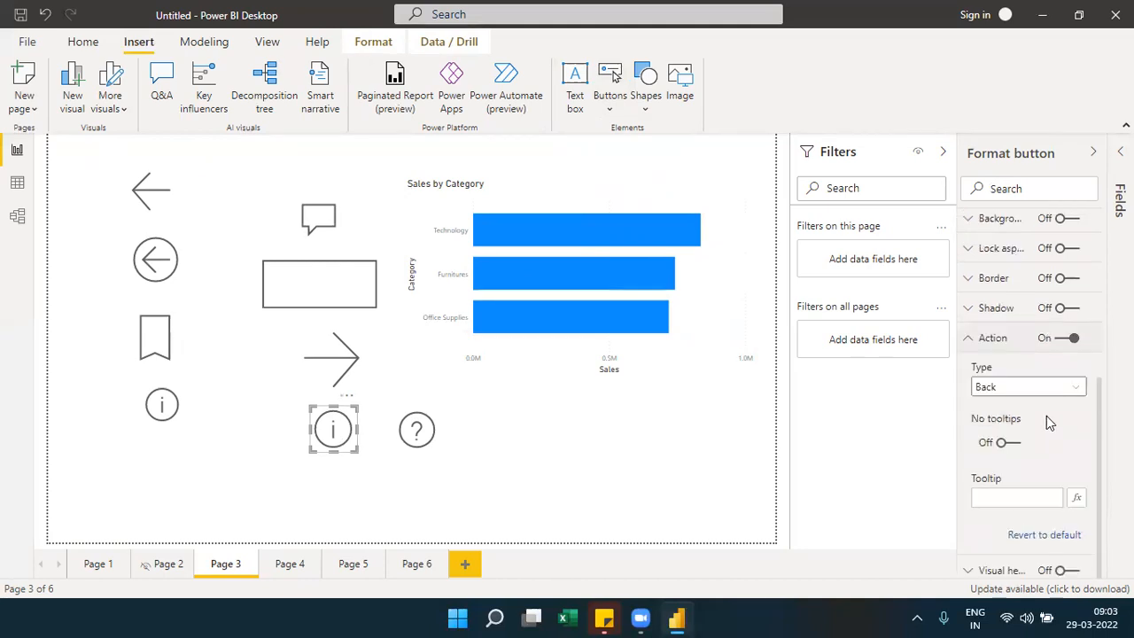
{"action": "left_click", "coordinate": [1058, 390]}
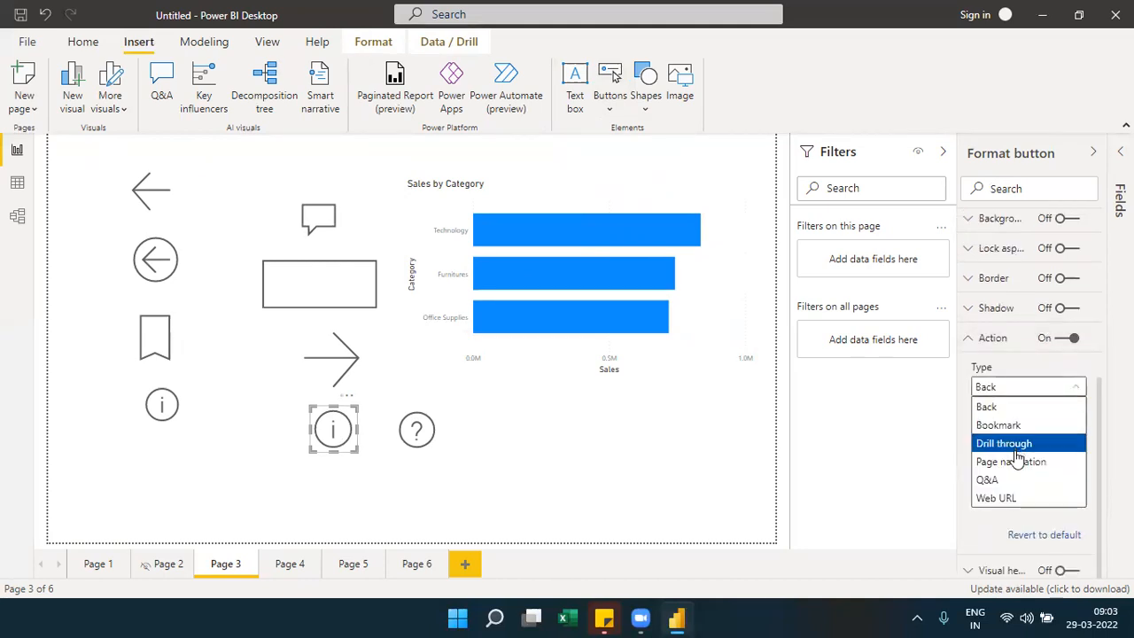
{"action": "left_click", "coordinate": [1004, 500]}
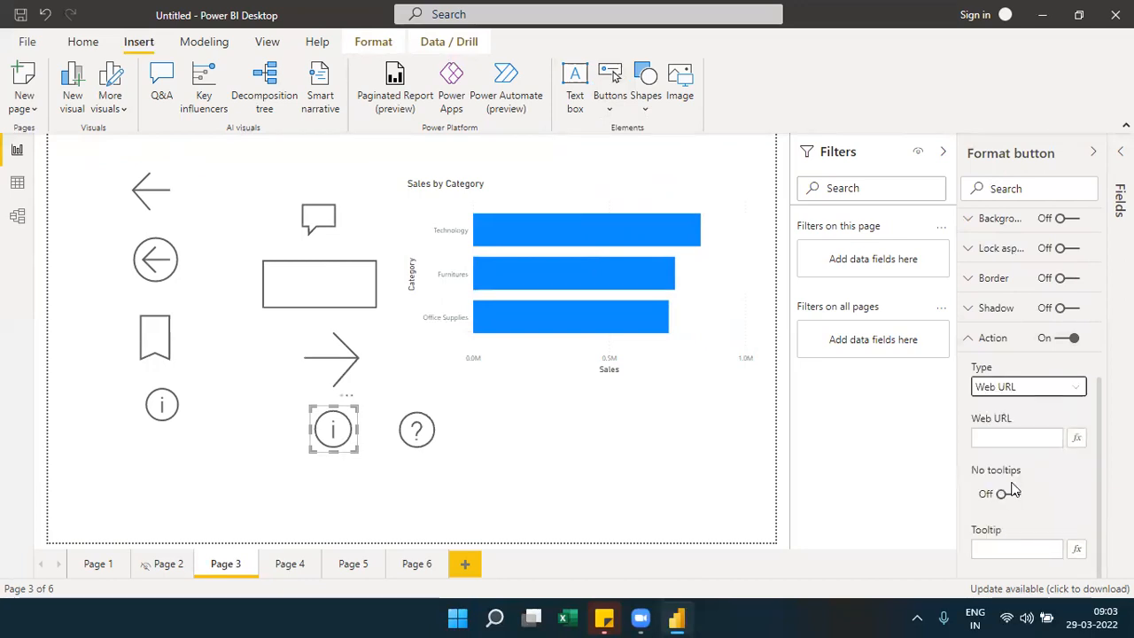
{"action": "left_click", "coordinate": [994, 438]}
{"action": "type", "text": "https://"}
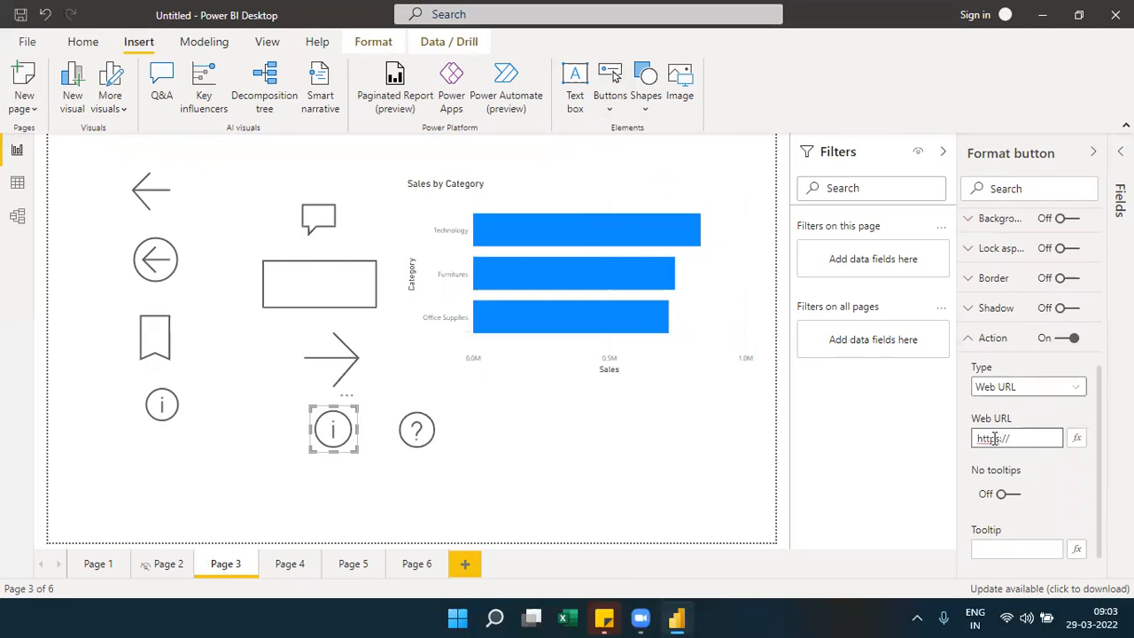
{"action": "type", "text": "google.com"}
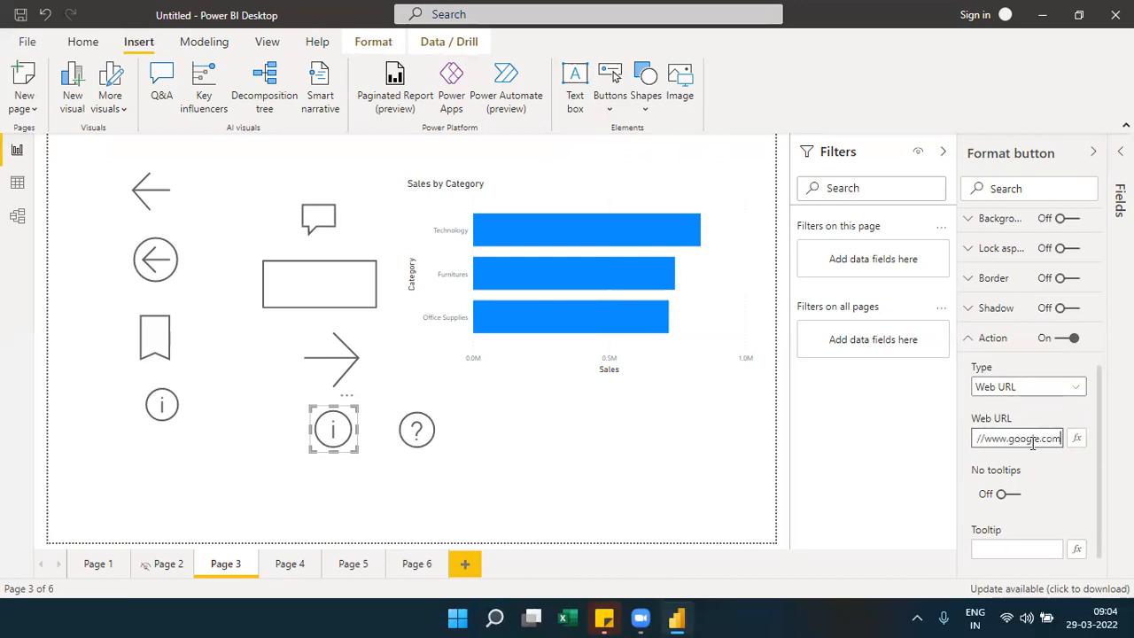
{"action": "key", "text": "Return"}
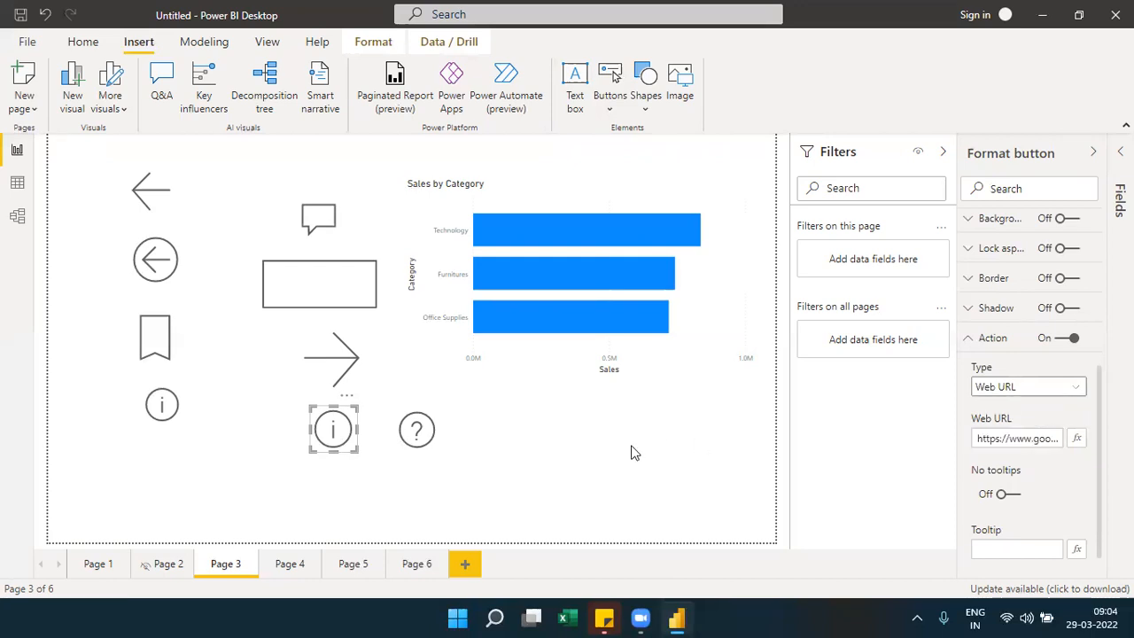
Step: Collapse the action settings, follow the Information button's link to test it, and close the browser page
{"action": "left_click", "coordinate": [975, 341]}
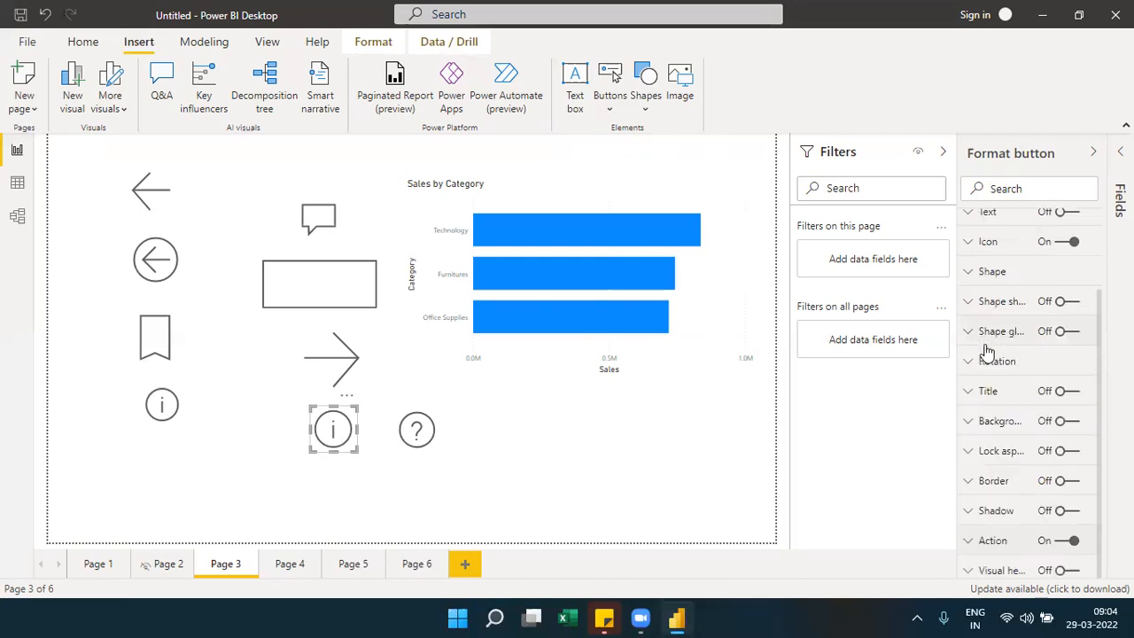
{"action": "left_click", "coordinate": [344, 446], "text": "ctrl"}
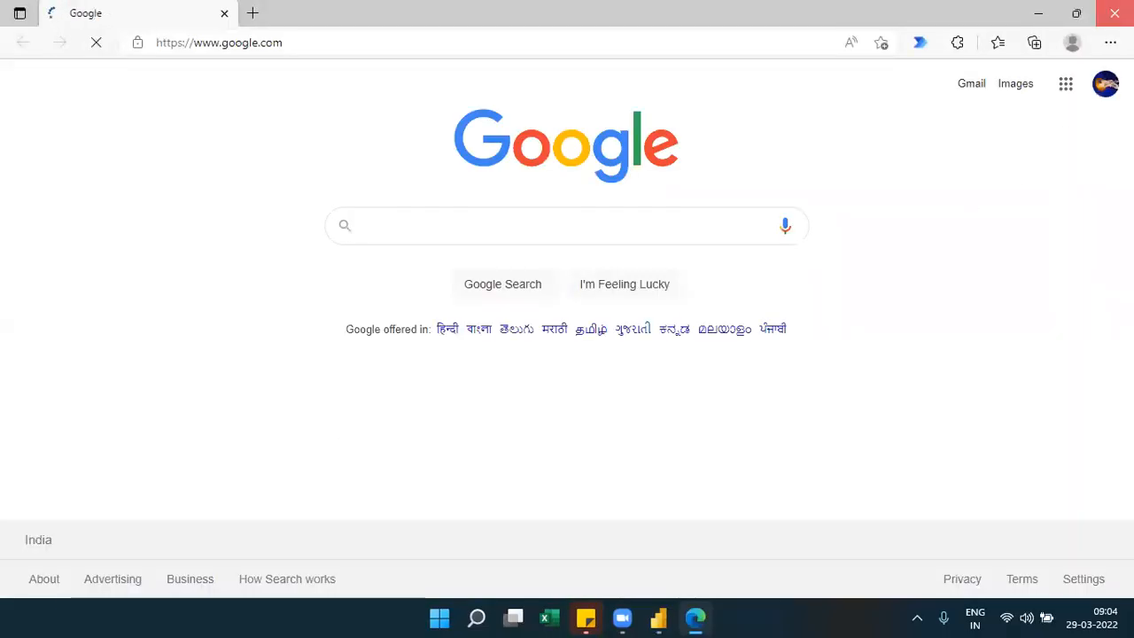
{"action": "left_click", "coordinate": [1114, 12]}
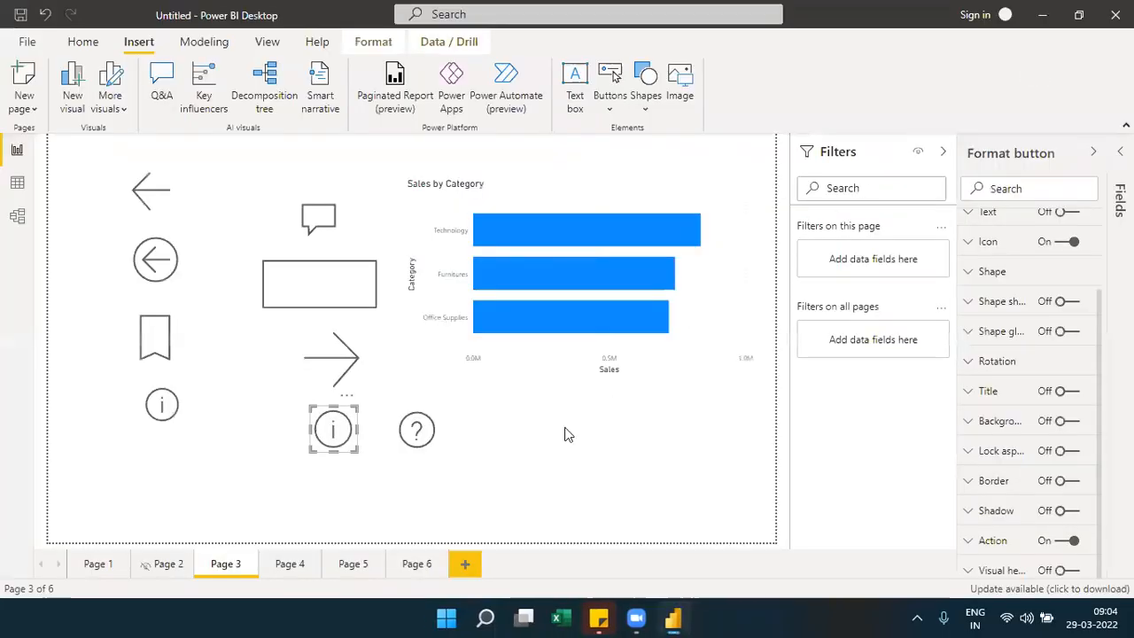
{"action": "left_click", "coordinate": [435, 445]}
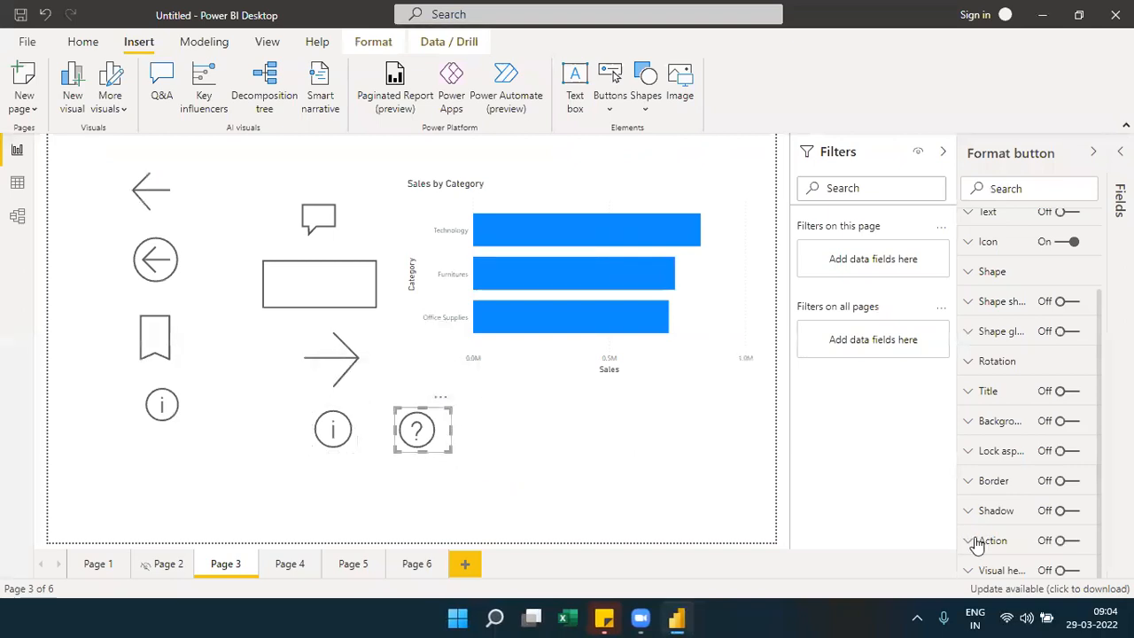
{"action": "left_click", "coordinate": [360, 427]}
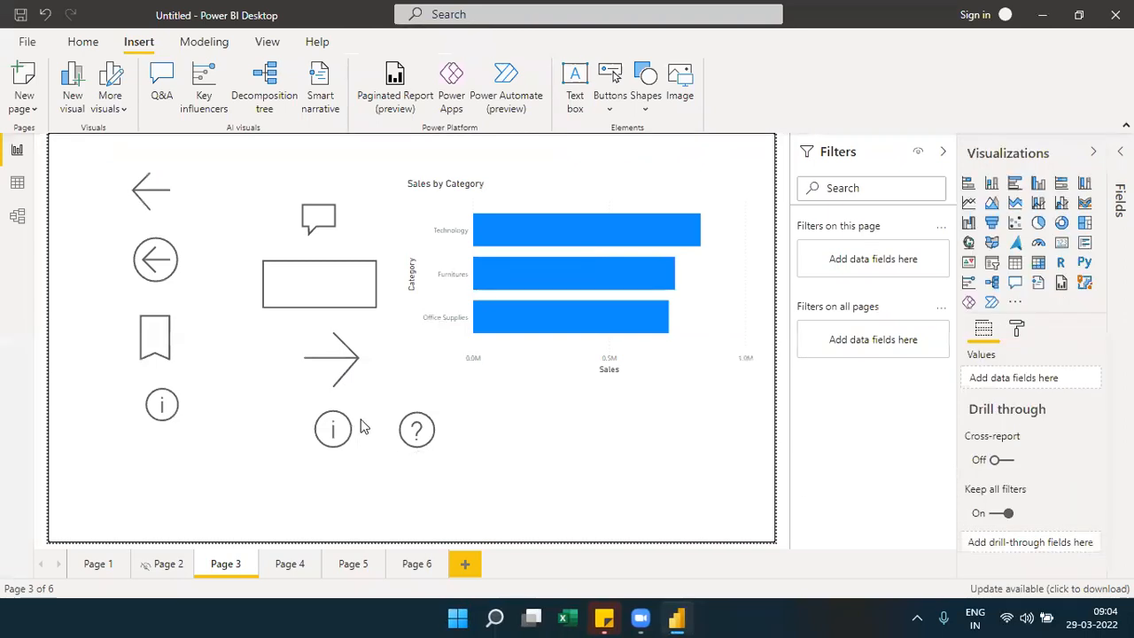
{"action": "left_click", "coordinate": [339, 430]}
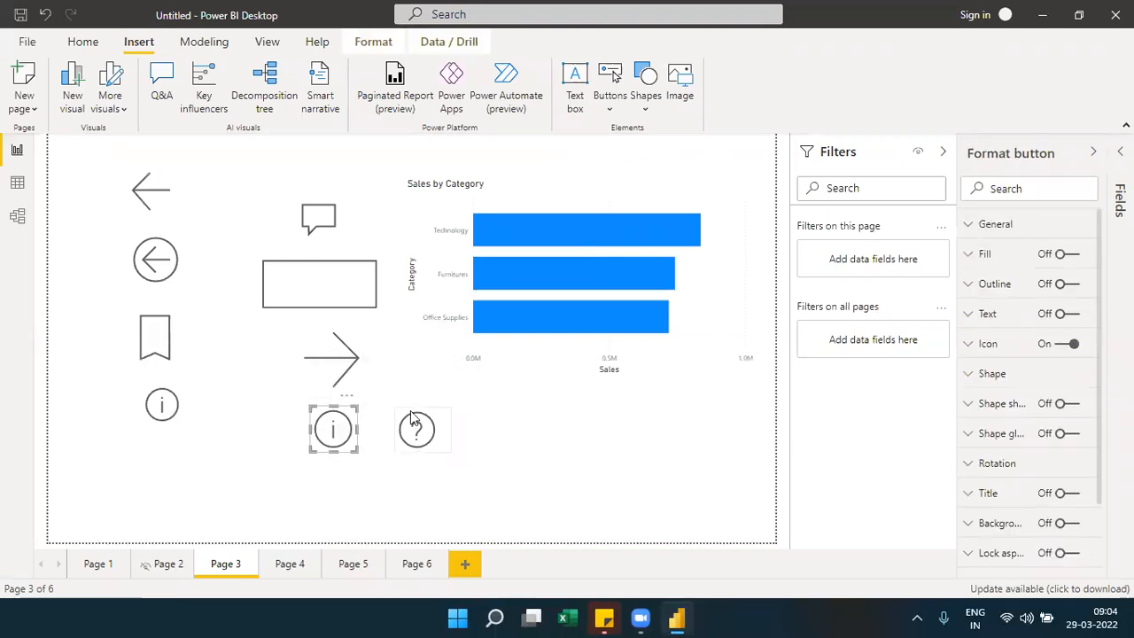
{"action": "left_click", "coordinate": [420, 418]}
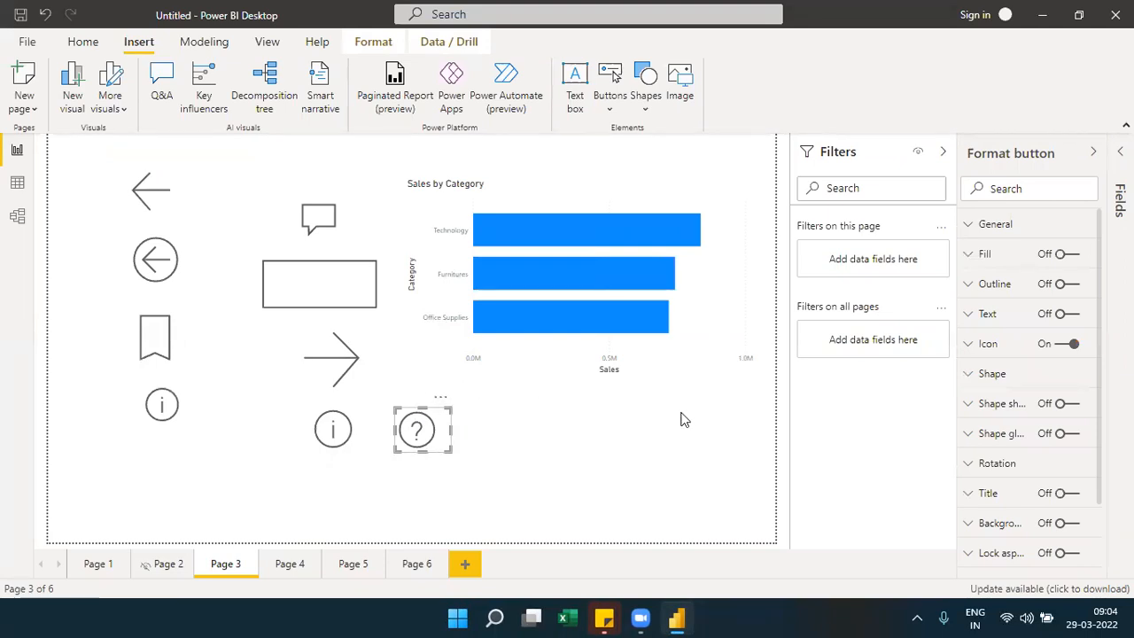
Step: Add an empty pie chart to Page 5 and place it near the middle of the page
{"action": "left_click", "coordinate": [288, 564]}
{"action": "left_click", "coordinate": [342, 567]}
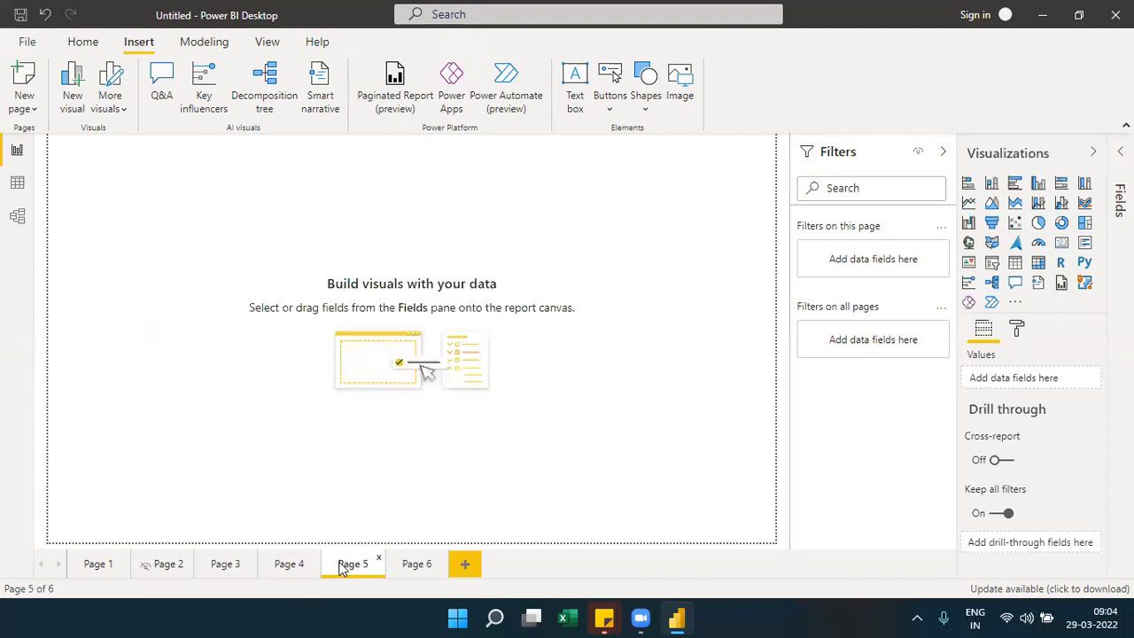
{"action": "left_click", "coordinate": [1041, 227]}
{"action": "left_click_drag", "start_coordinate": [151, 248], "coordinate": [369, 329]}
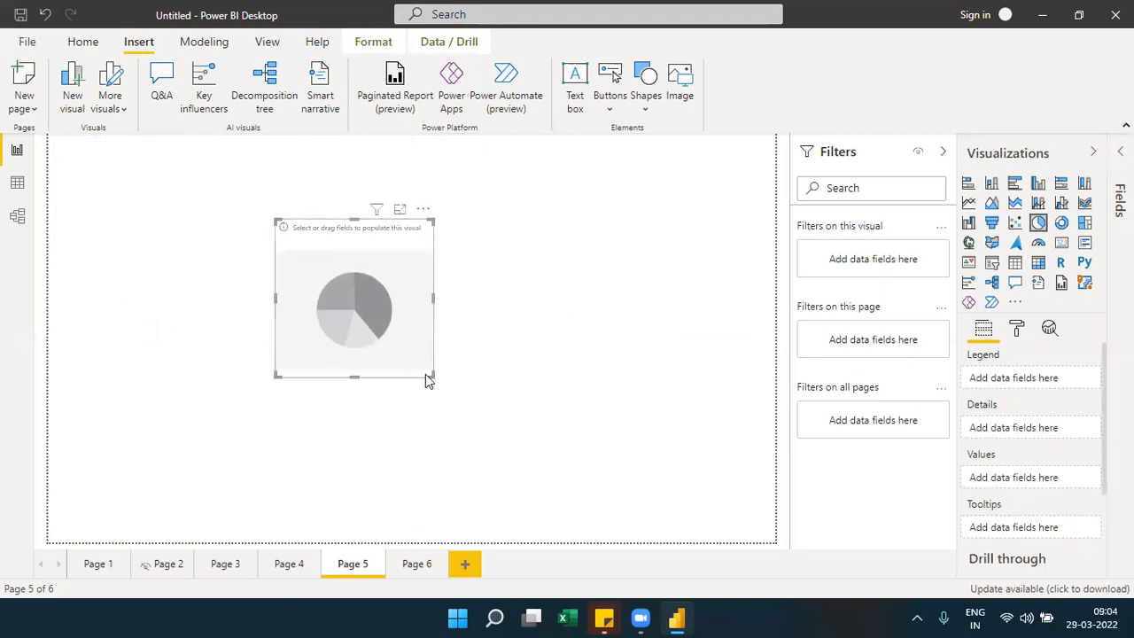
Step: Enlarge the pie chart on Page 5 and fill it with Category as the legend and Sales as the values
{"action": "left_click_drag", "start_coordinate": [426, 375], "coordinate": [494, 413]}
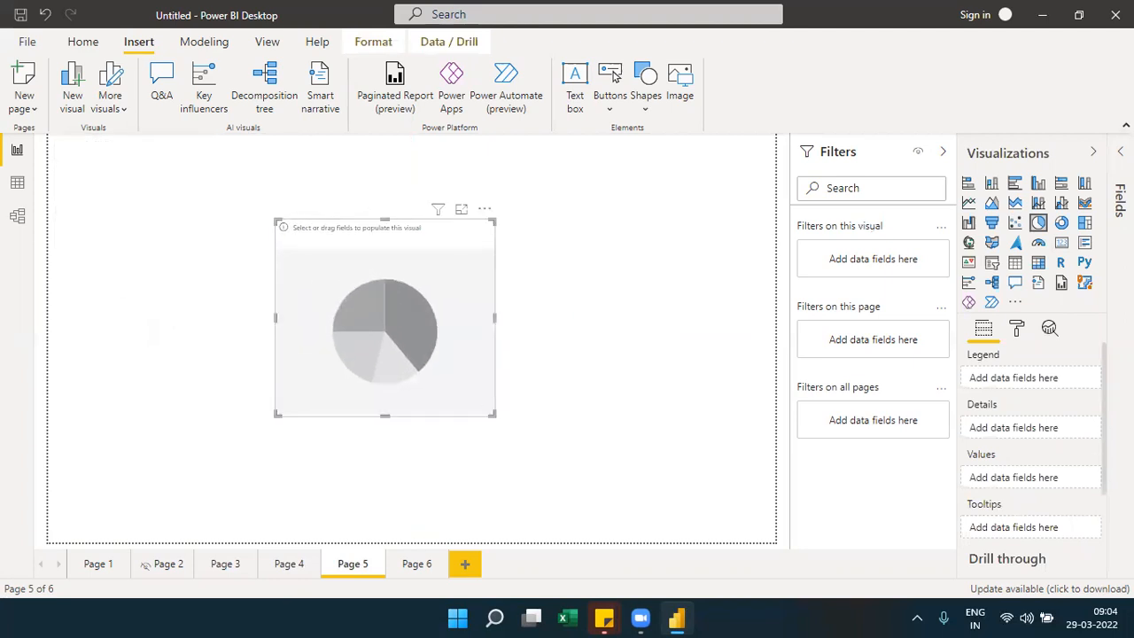
{"action": "left_click", "coordinate": [1119, 199]}
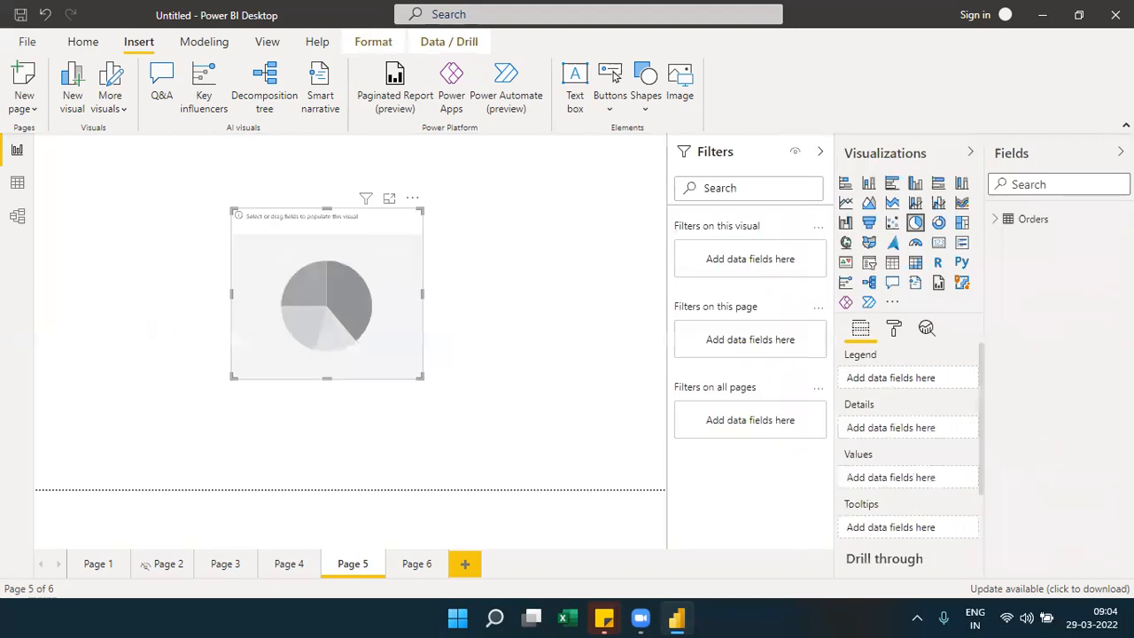
{"action": "left_click", "coordinate": [997, 220]}
{"action": "left_click_drag", "start_coordinate": [1058, 241], "coordinate": [932, 382]}
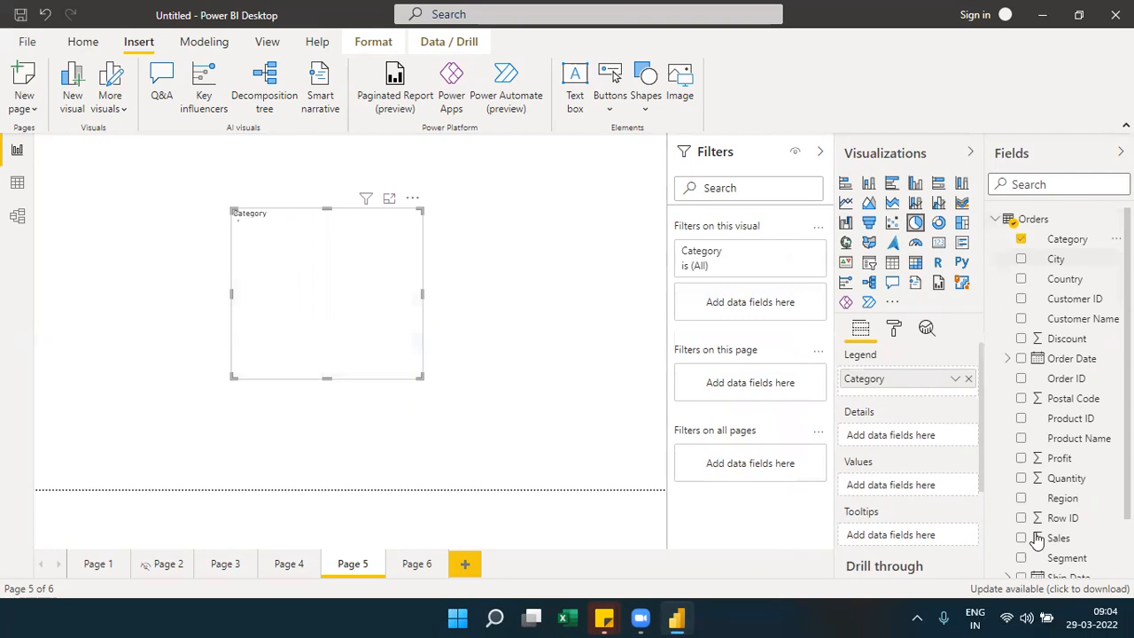
{"action": "left_click_drag", "start_coordinate": [1059, 537], "coordinate": [927, 485]}
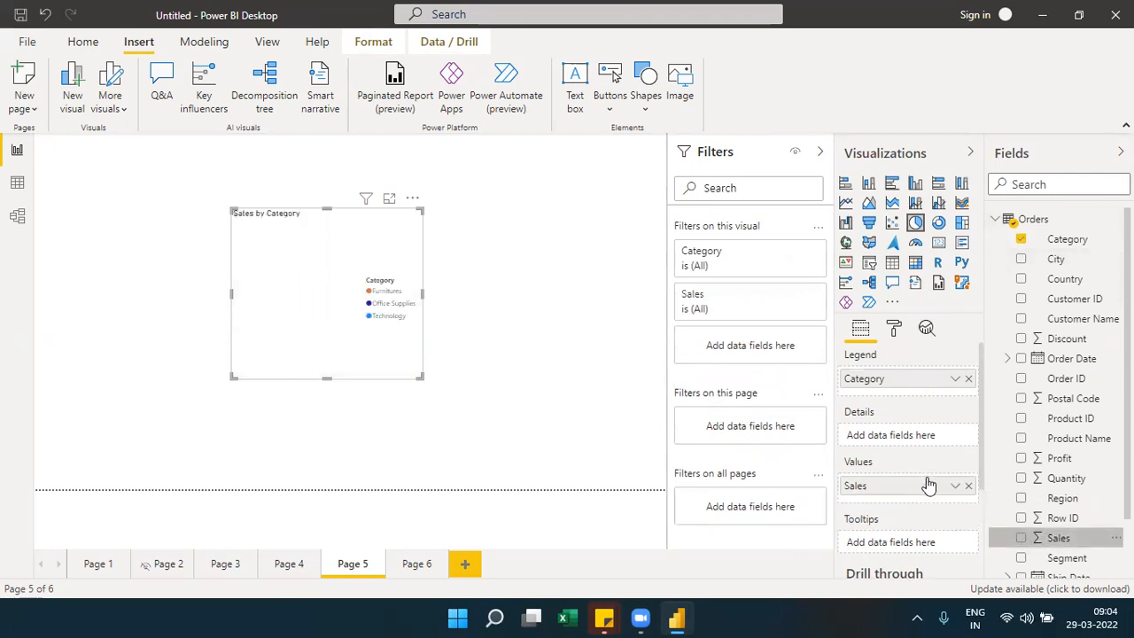
Step: Add an empty table visual to Page 6 and enlarge it across the middle of the page
{"action": "left_click", "coordinate": [414, 567]}
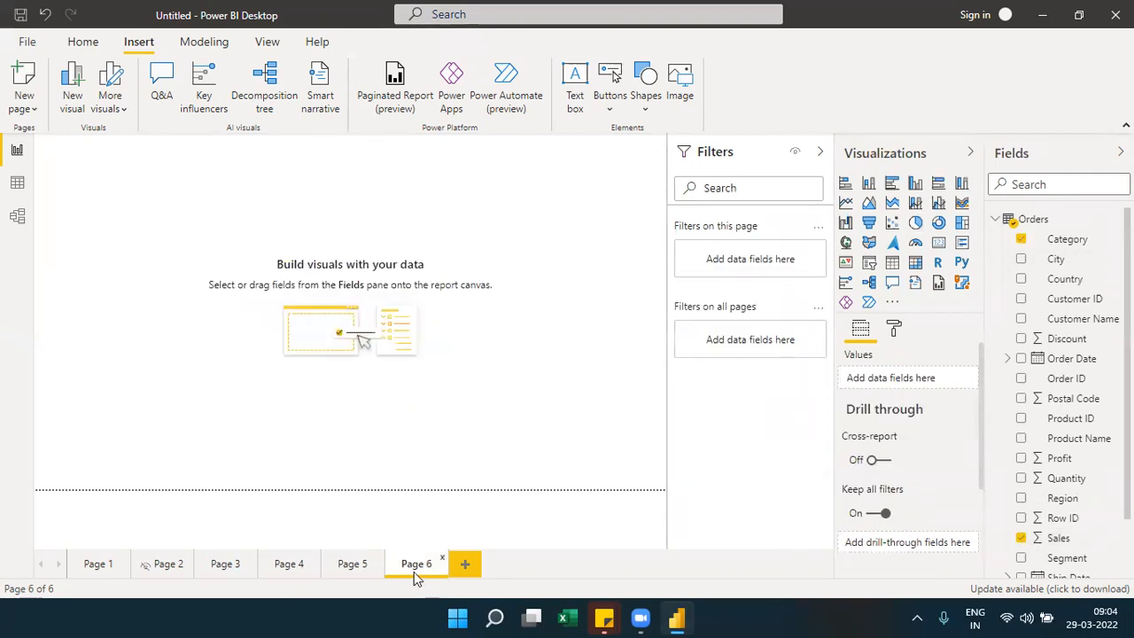
{"action": "left_click", "coordinate": [892, 262]}
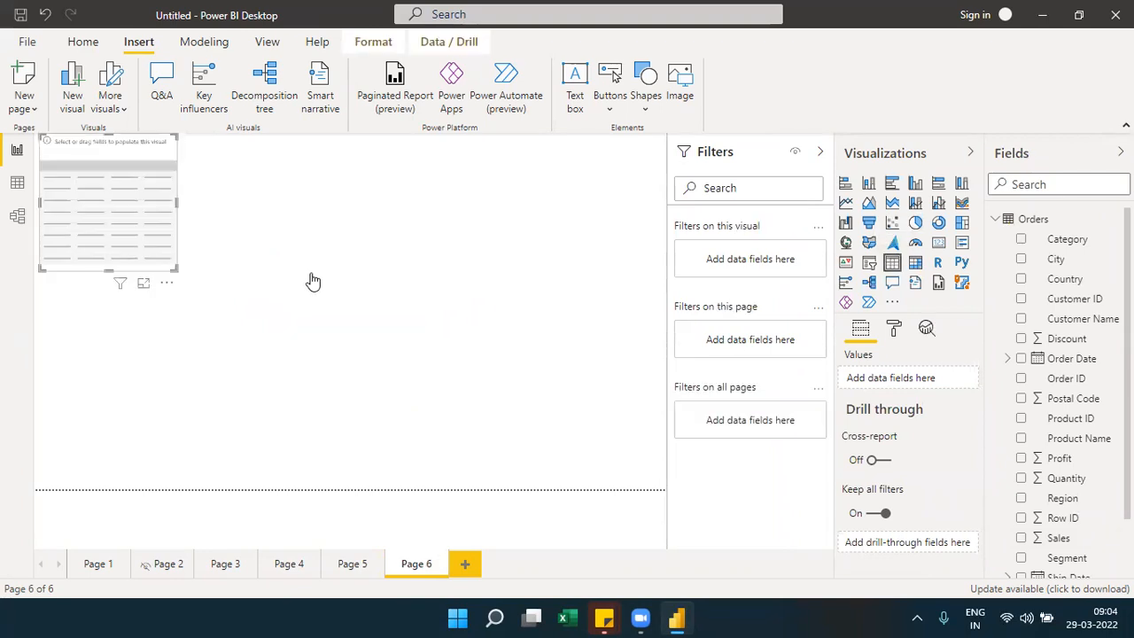
{"action": "left_click_drag", "start_coordinate": [160, 240], "coordinate": [574, 424]}
Step: Fill the Page 6 table with the Category, Sub-Category, Product Name, Profit and Sales fields
{"action": "left_click_drag", "start_coordinate": [1081, 245], "coordinate": [963, 379]}
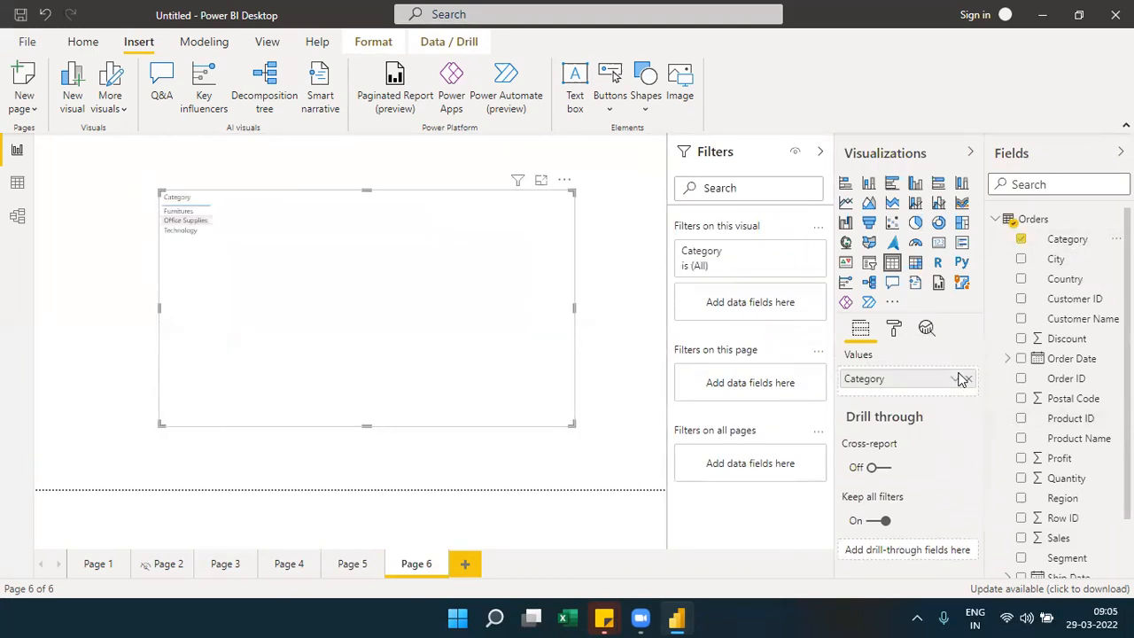
{"action": "scroll", "coordinate": [1063, 398], "scroll_direction": "down", "scroll_amount": 2}
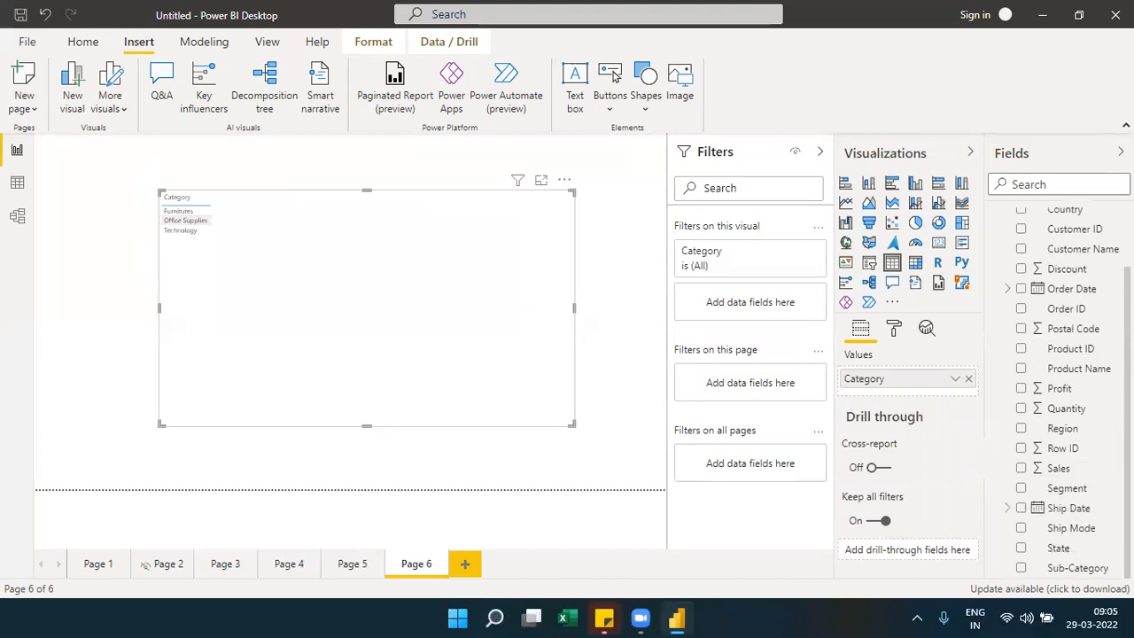
{"action": "left_click_drag", "start_coordinate": [1073, 567], "coordinate": [929, 392]}
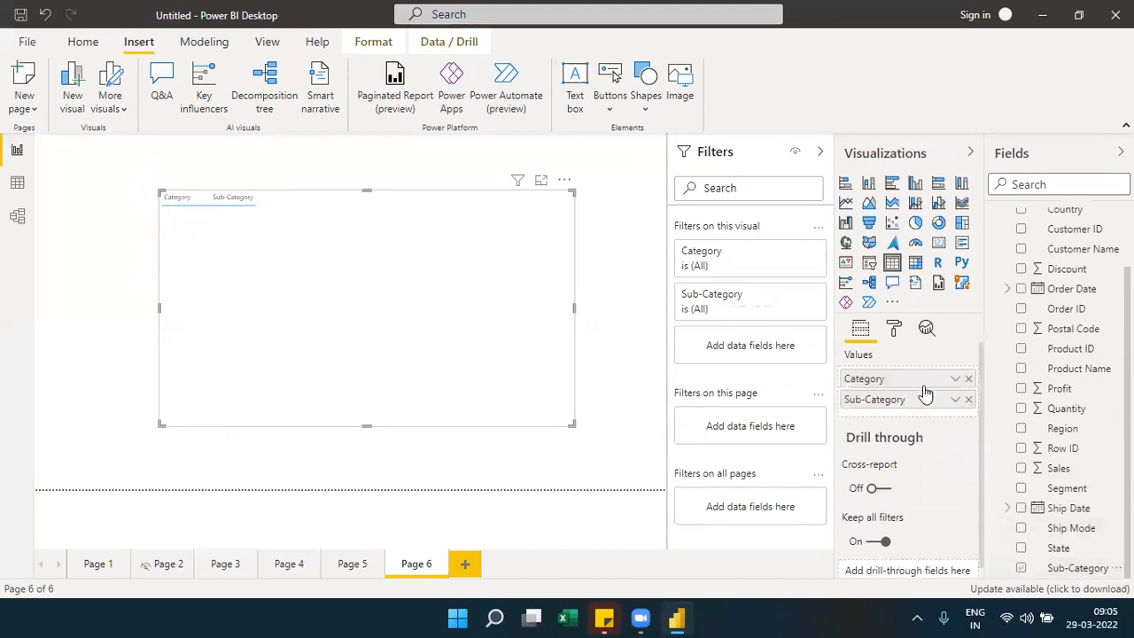
{"action": "left_click_drag", "start_coordinate": [1072, 370], "coordinate": [940, 415]}
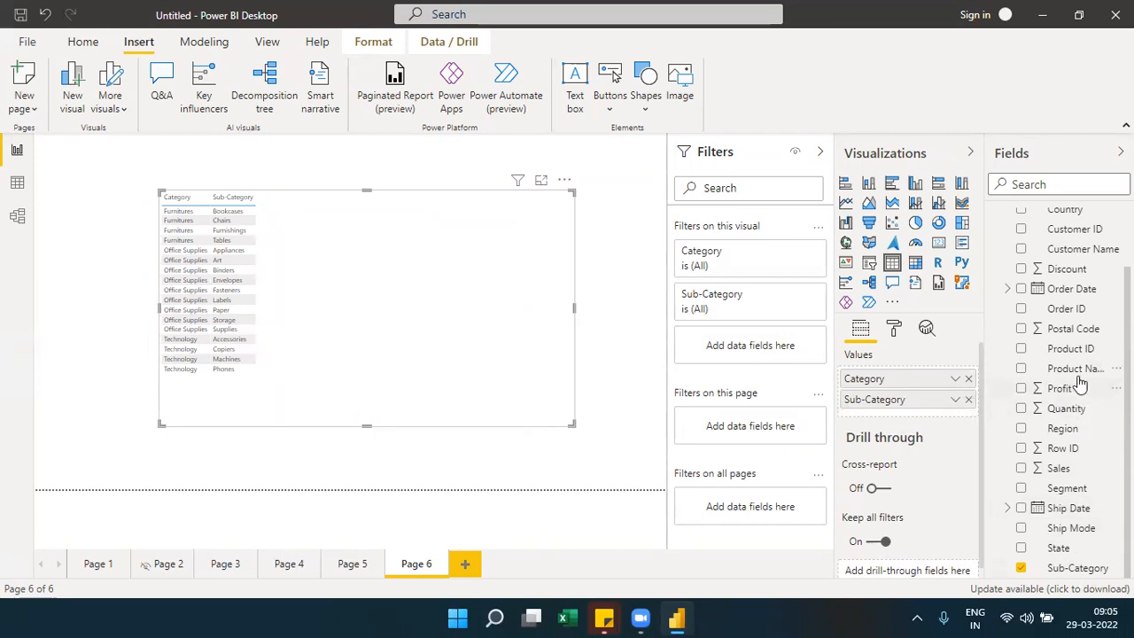
{"action": "left_click_drag", "start_coordinate": [1072, 370], "coordinate": [942, 420]}
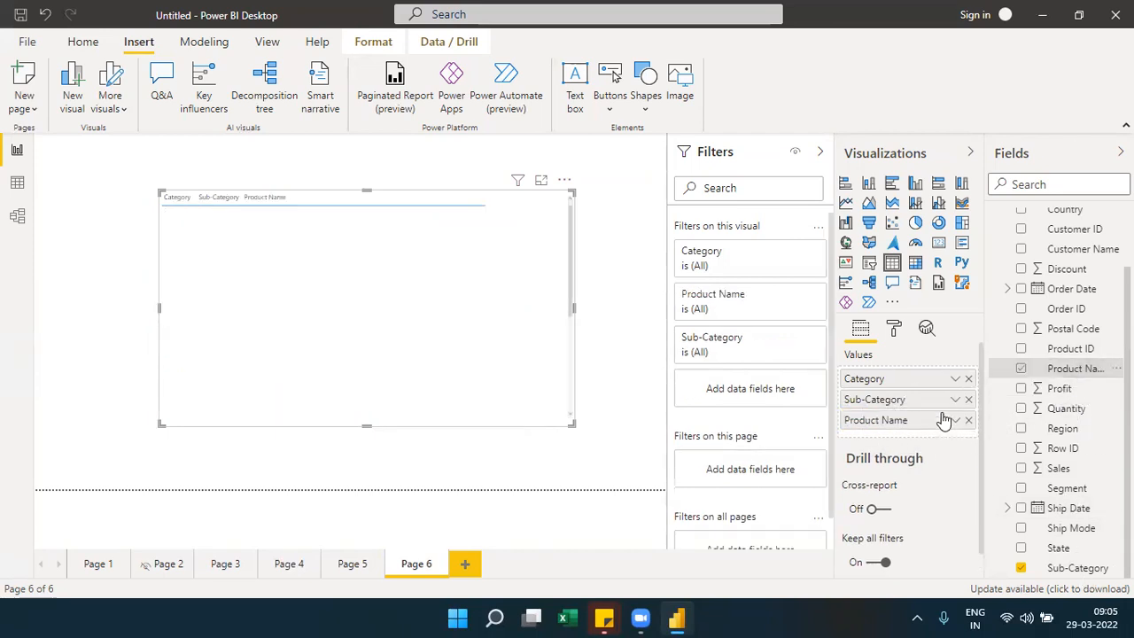
{"action": "left_click_drag", "start_coordinate": [1054, 389], "coordinate": [919, 435]}
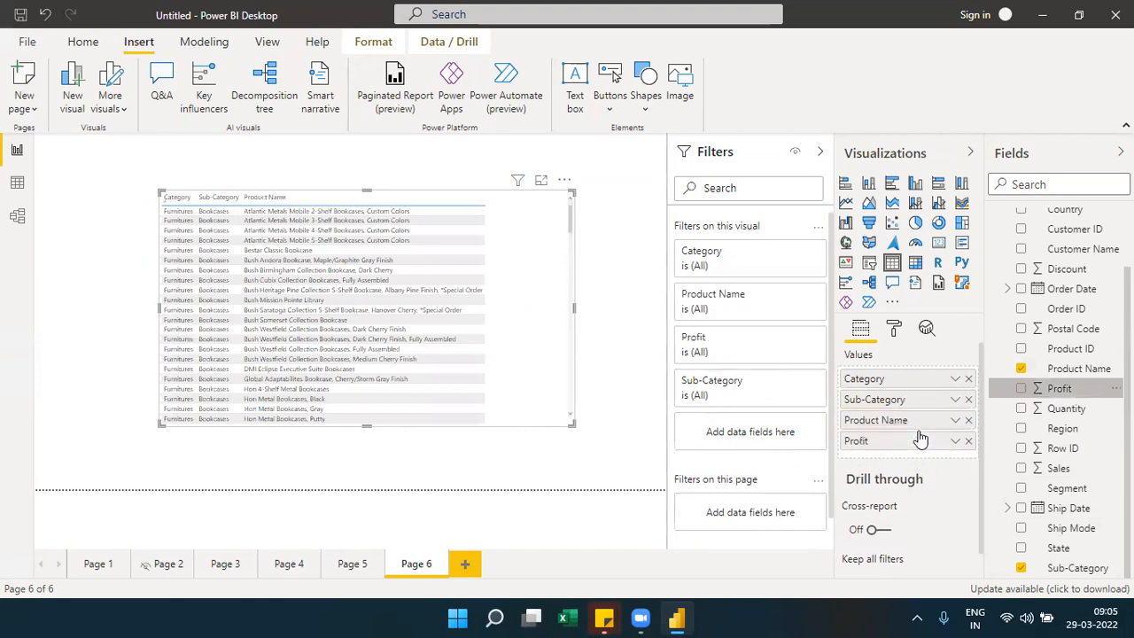
{"action": "left_click_drag", "start_coordinate": [1061, 470], "coordinate": [938, 457]}
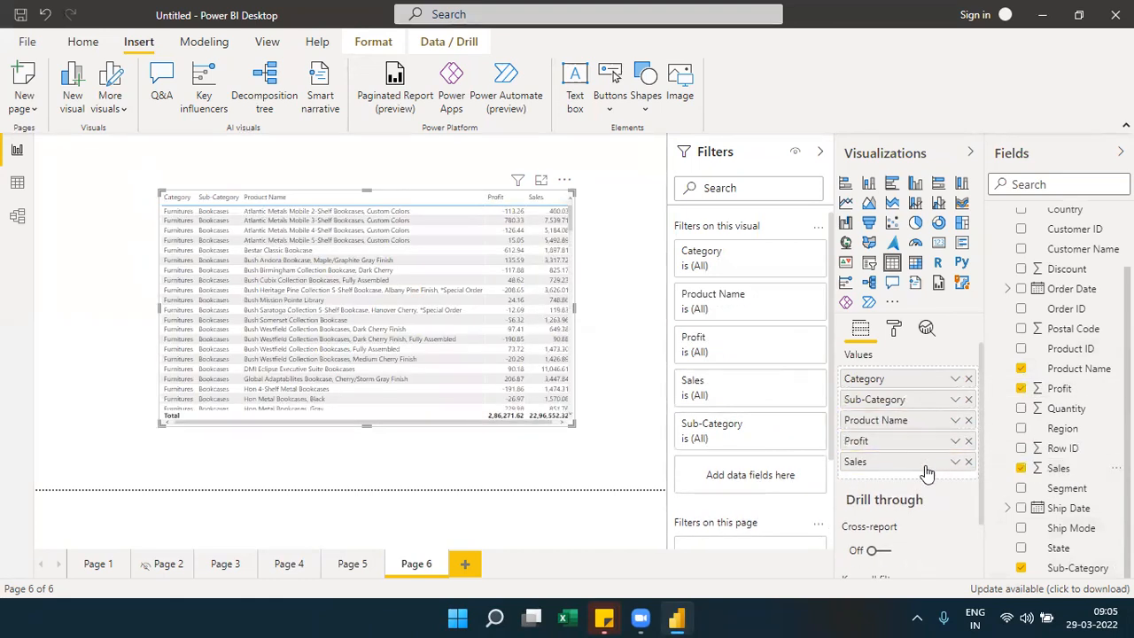
Step: Set Category as the drill-through field of Page 6
{"action": "scroll", "coordinate": [981, 534], "scroll_direction": "down", "scroll_amount": 2}
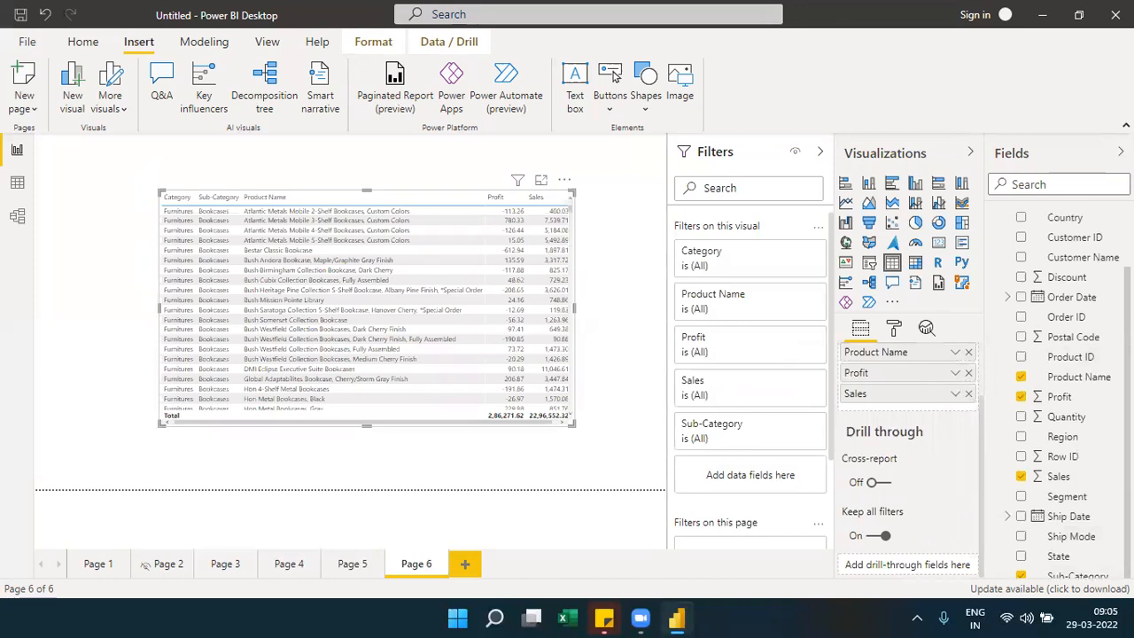
{"action": "scroll", "coordinate": [1063, 354], "scroll_direction": "up", "scroll_amount": 2}
{"action": "left_click_drag", "start_coordinate": [1071, 239], "coordinate": [919, 569]}
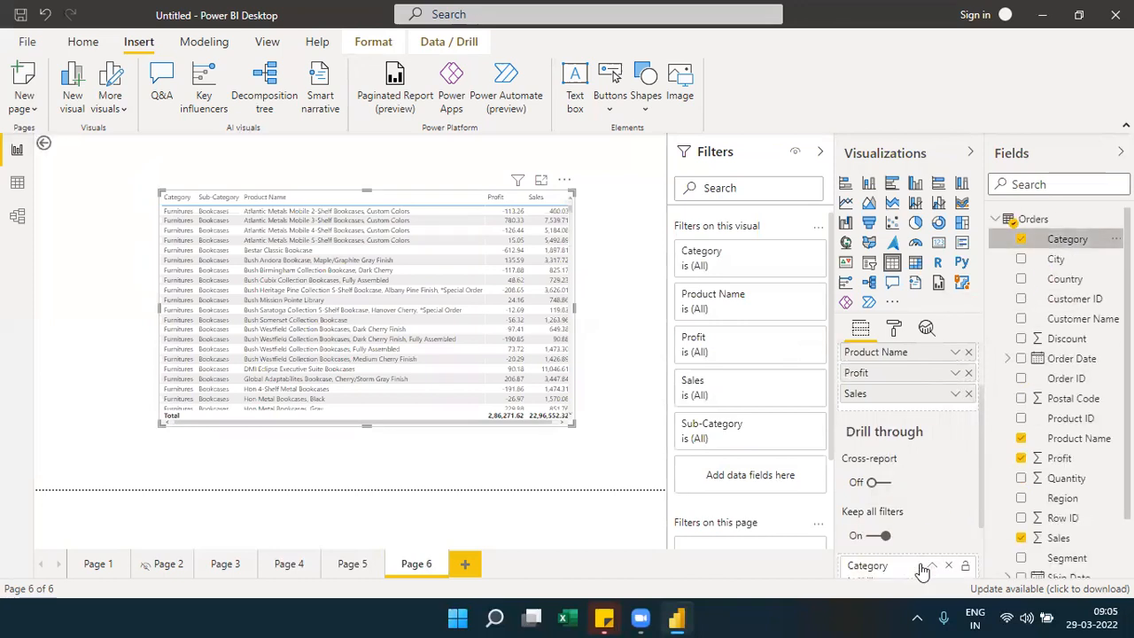
Step: Check the drill-through targets offered for the Technology slice of the pie chart on Page 5
{"action": "left_click", "coordinate": [352, 563]}
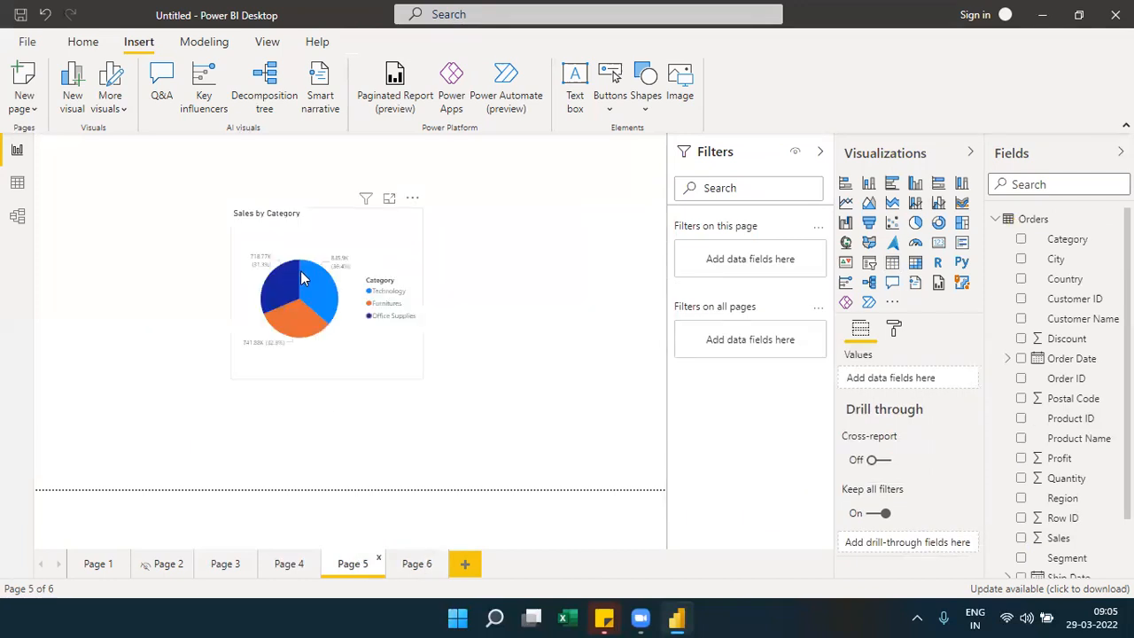
{"action": "mouse_move", "coordinate": [306, 276]}
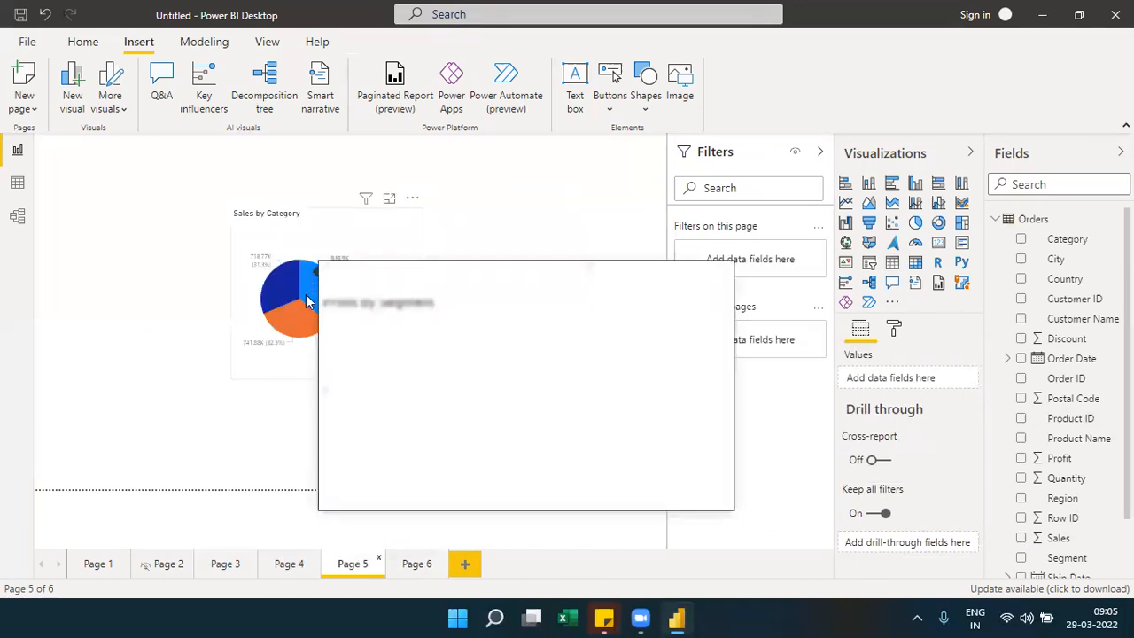
{"action": "left_click", "coordinate": [305, 301]}
{"action": "right_click", "coordinate": [305, 301]}
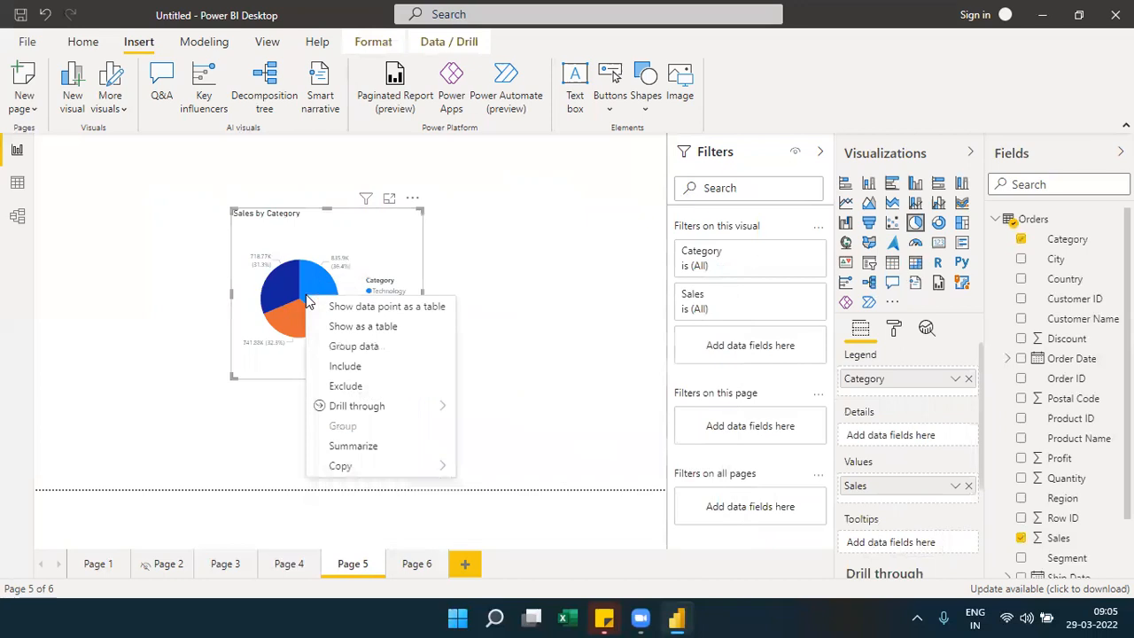
{"action": "mouse_move", "coordinate": [443, 410]}
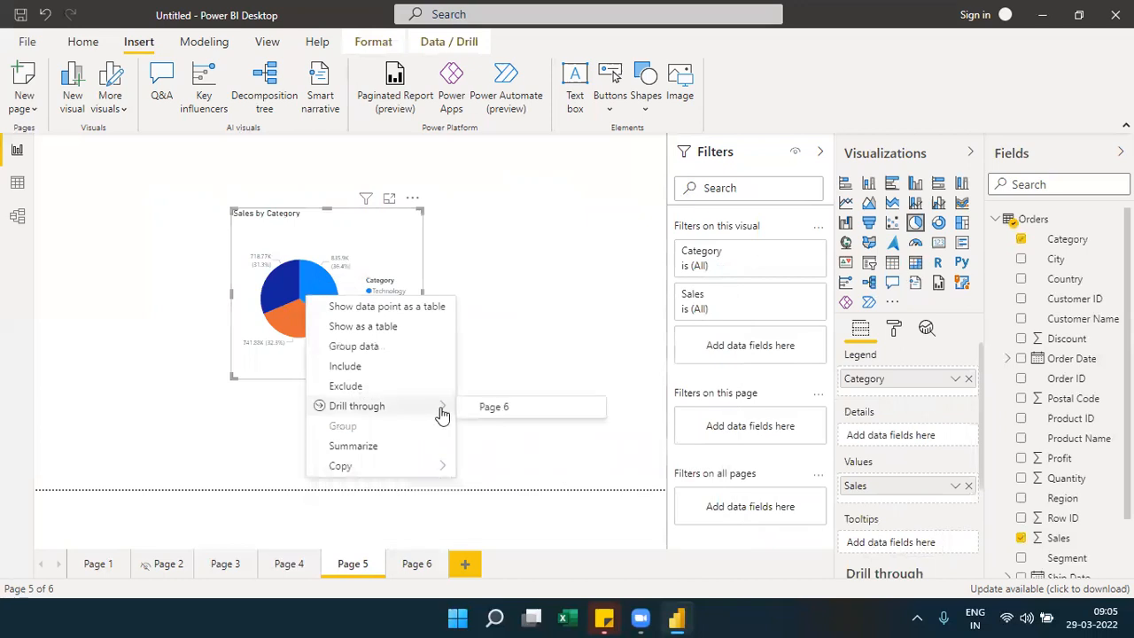
Step: Rename Page 6 as Details and hide the page
{"action": "left_click", "coordinate": [413, 566]}
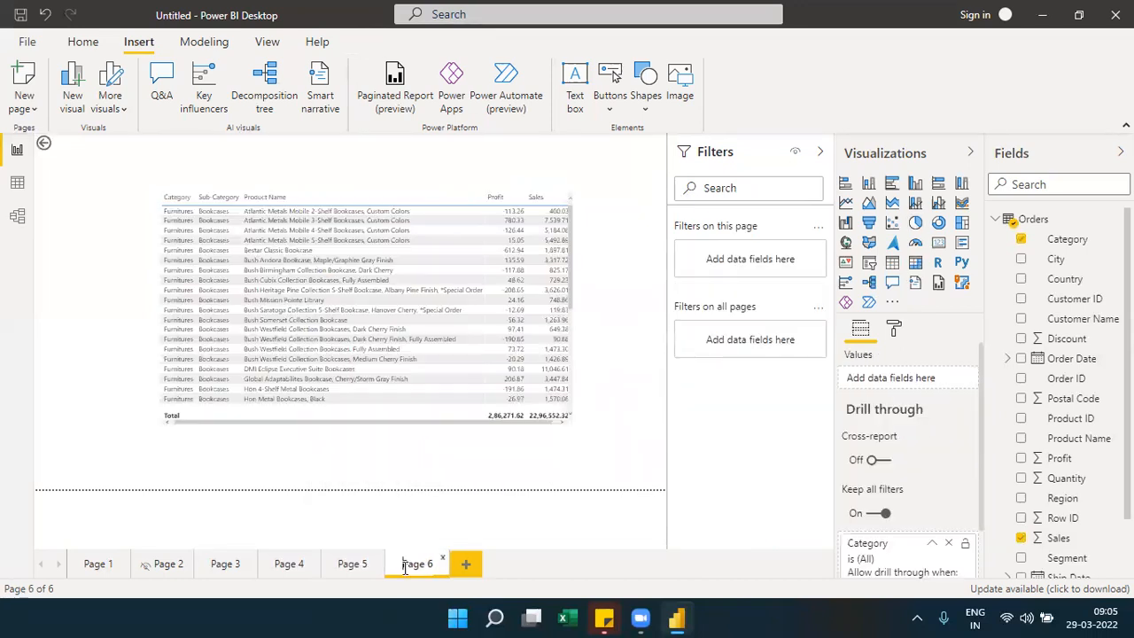
{"action": "double_click", "coordinate": [431, 563]}
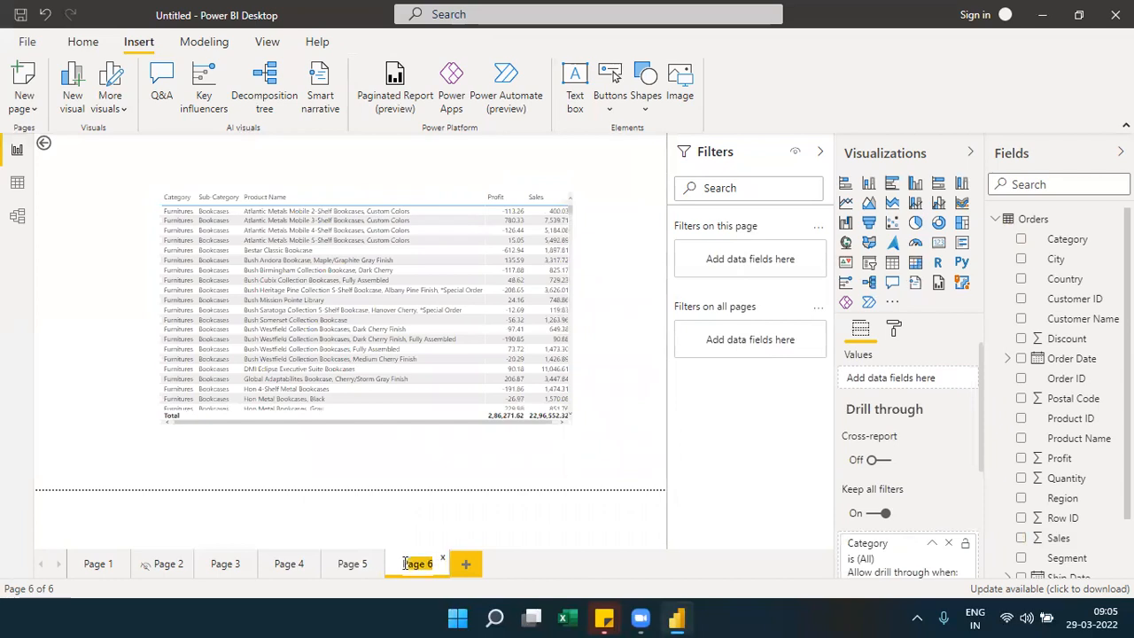
{"action": "type", "text": "Details"}
{"action": "key", "text": "Return"}
{"action": "right_click", "coordinate": [417, 575]}
{"action": "left_click", "coordinate": [472, 566]}
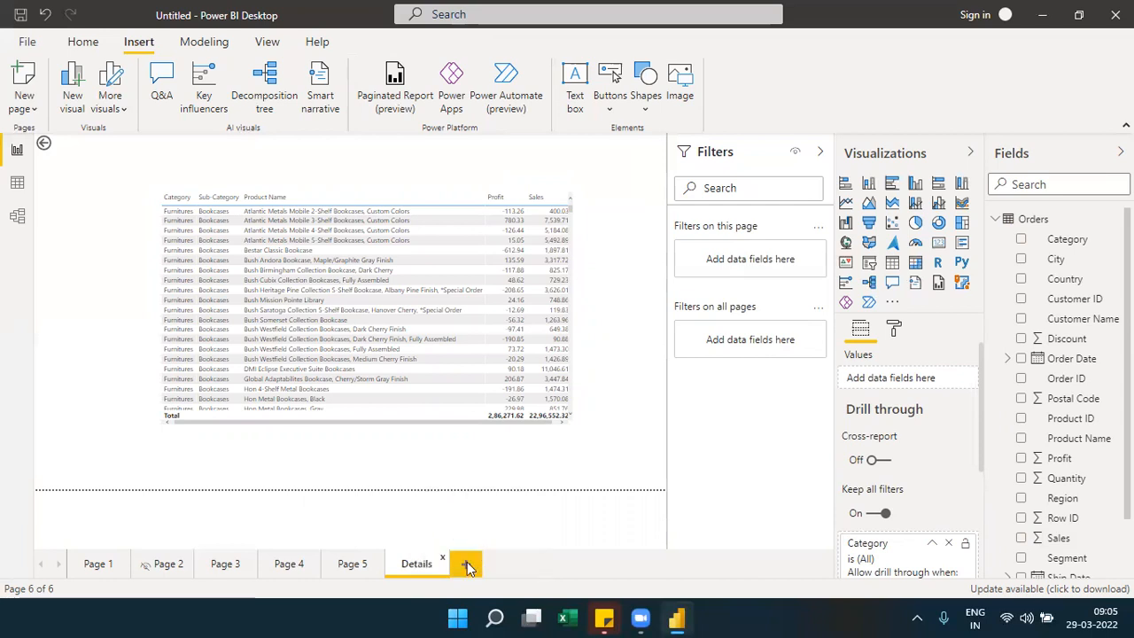
Step: Drill through from the Technology slice on Page 5 to the Details page and return with its back button
{"action": "left_click", "coordinate": [348, 572]}
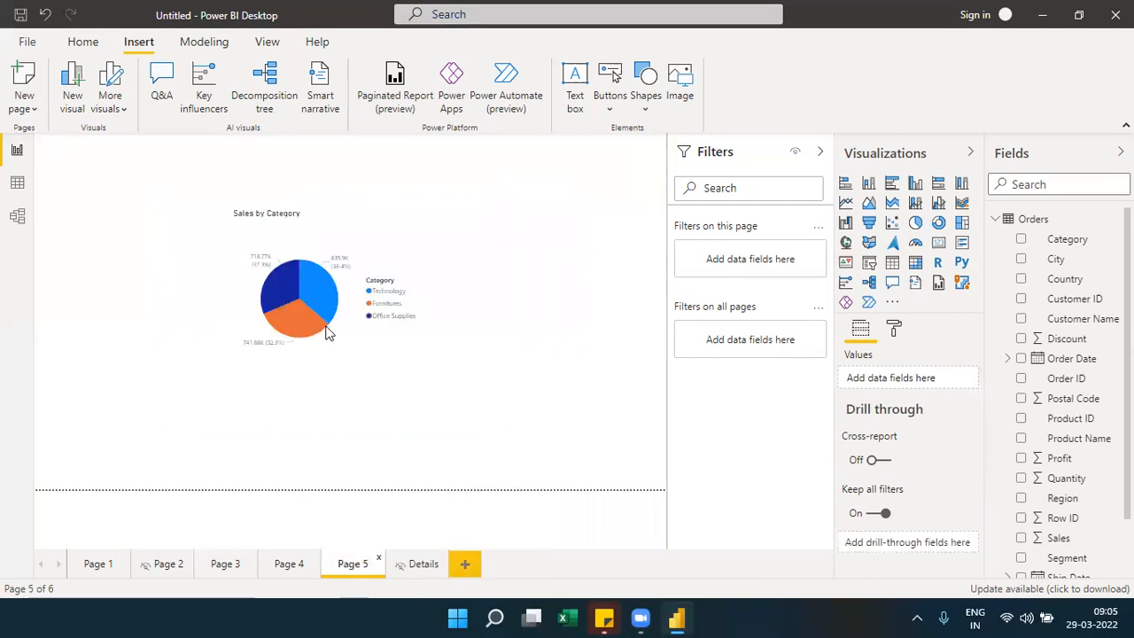
{"action": "right_click", "coordinate": [322, 305]}
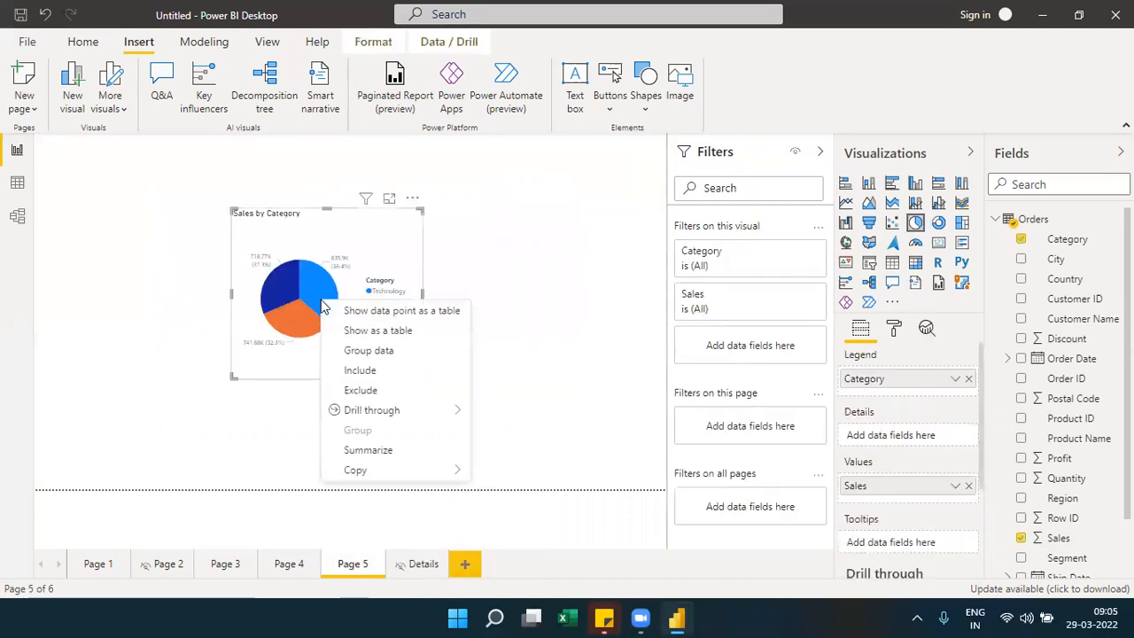
{"action": "mouse_move", "coordinate": [452, 413]}
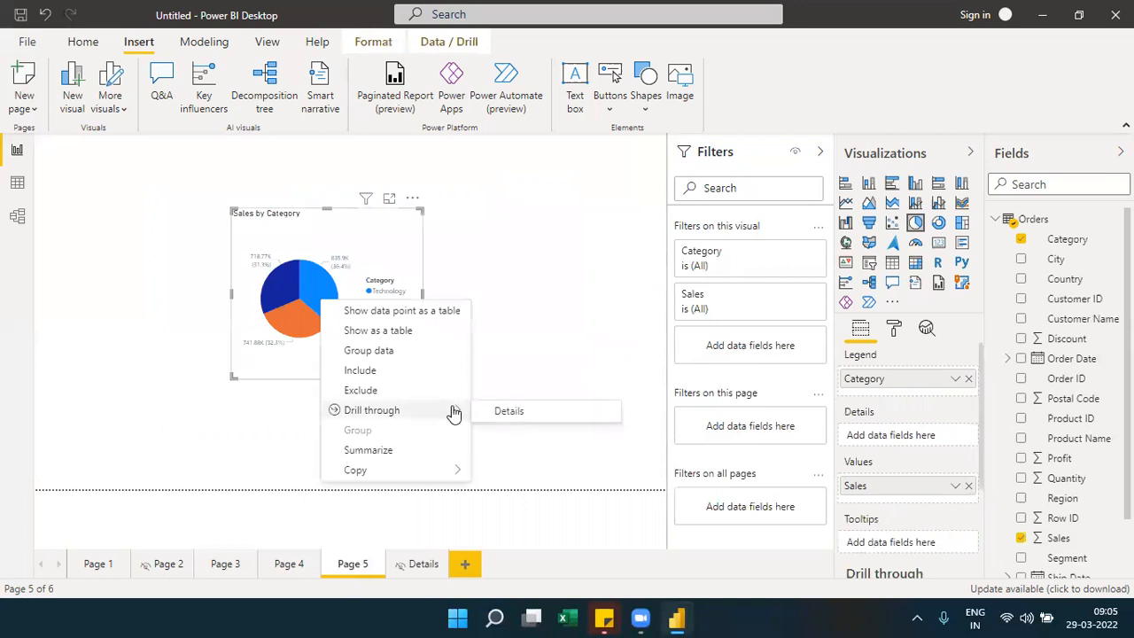
{"action": "left_click", "coordinate": [509, 412]}
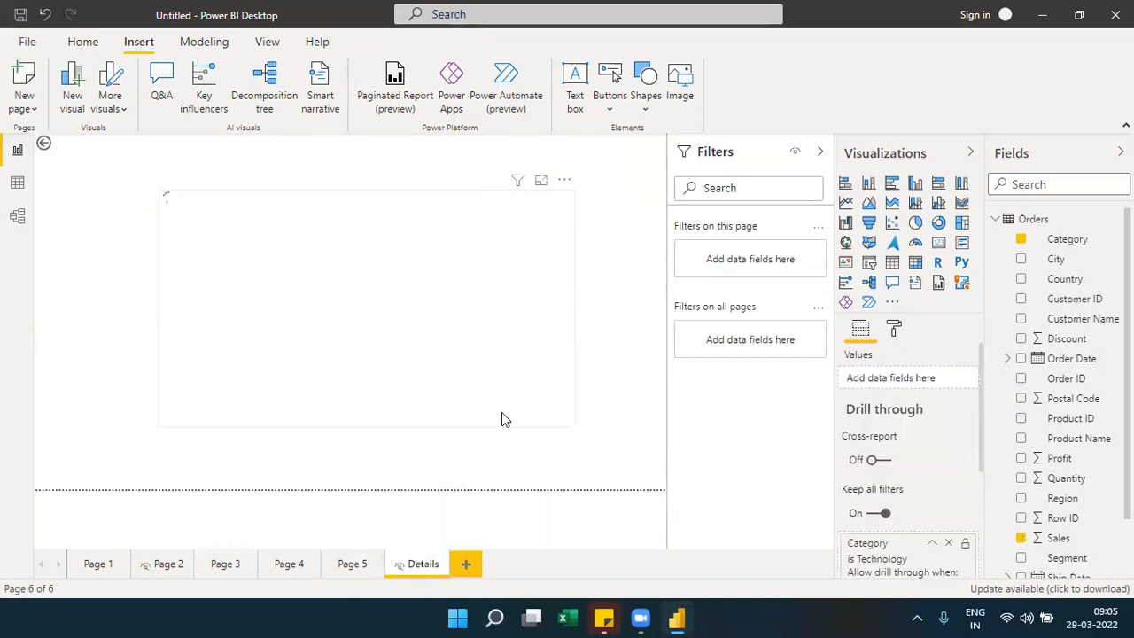
{"action": "left_click", "coordinate": [44, 144], "text": "ctrl"}
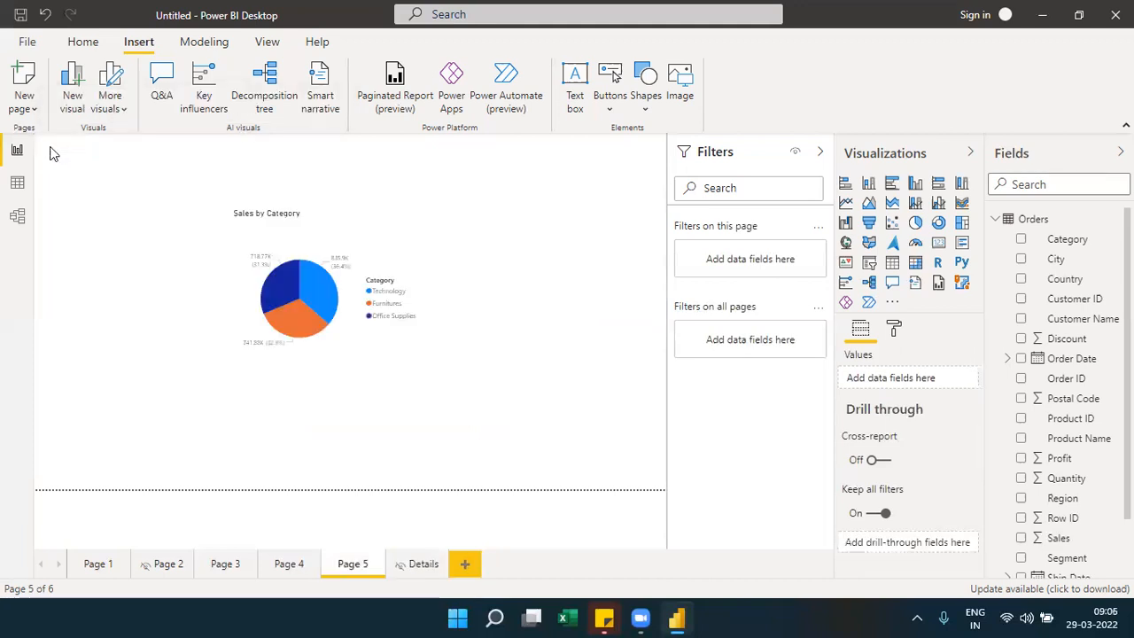
Step: Enlarge the pie chart on Page 5 and check the drill-through targets of its Technology slice
{"action": "left_click", "coordinate": [418, 364]}
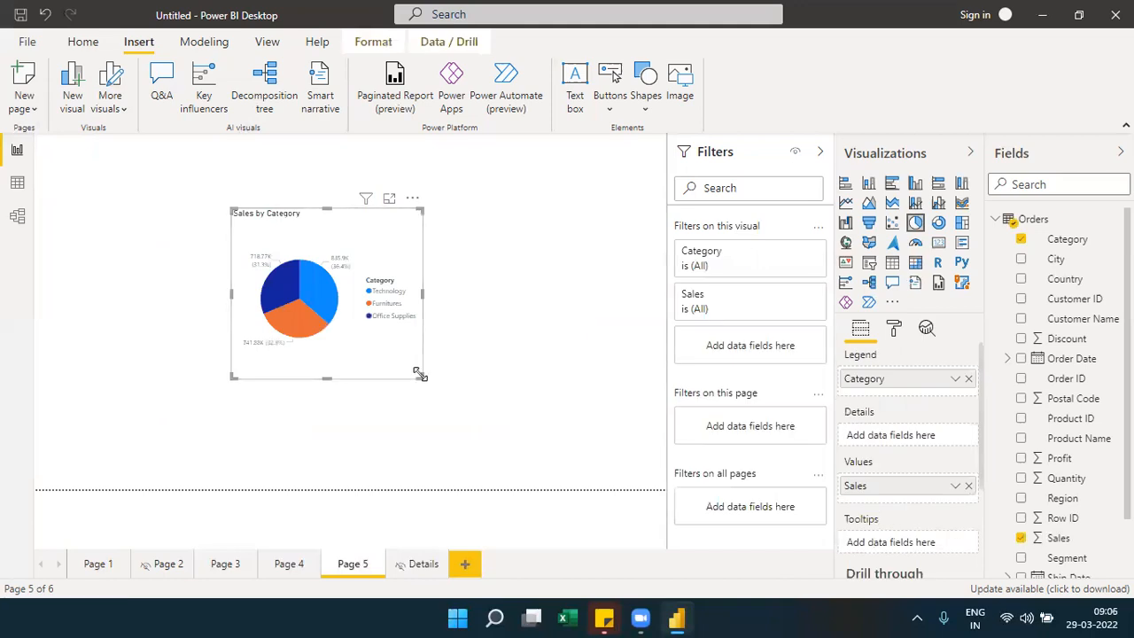
{"action": "left_click_drag", "start_coordinate": [421, 376], "coordinate": [492, 391]}
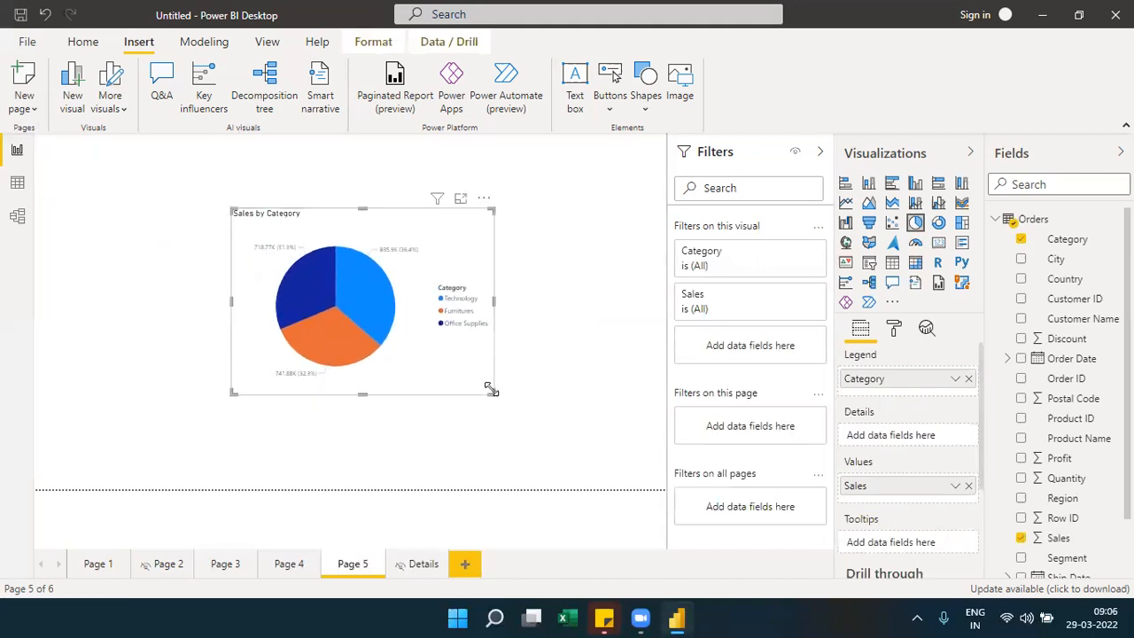
{"action": "mouse_move", "coordinate": [376, 307]}
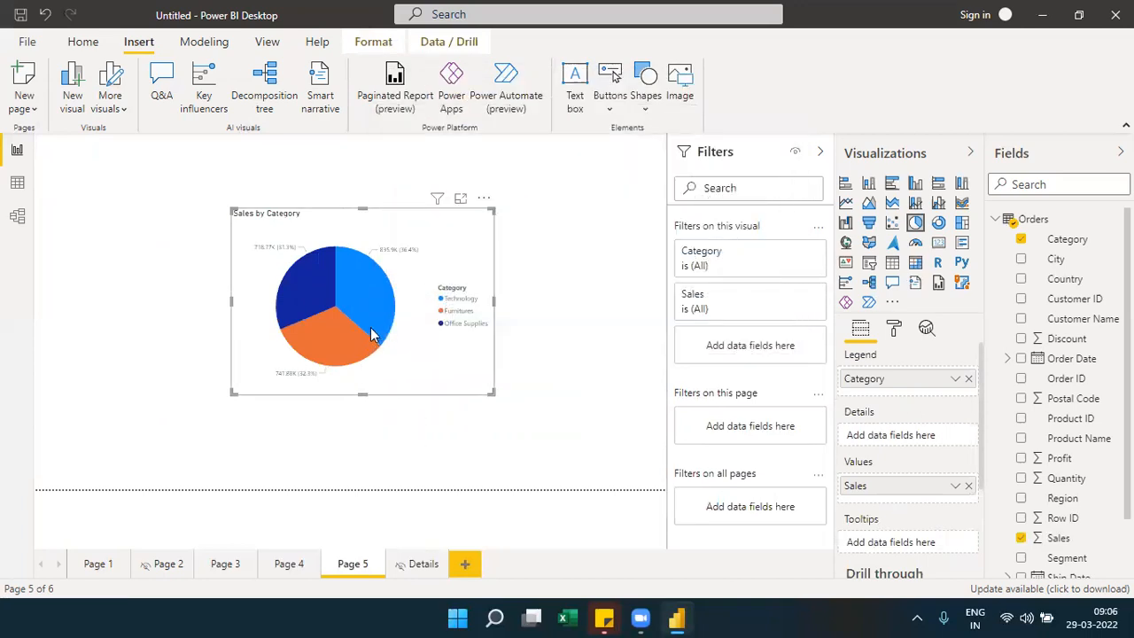
{"action": "right_click", "coordinate": [368, 317]}
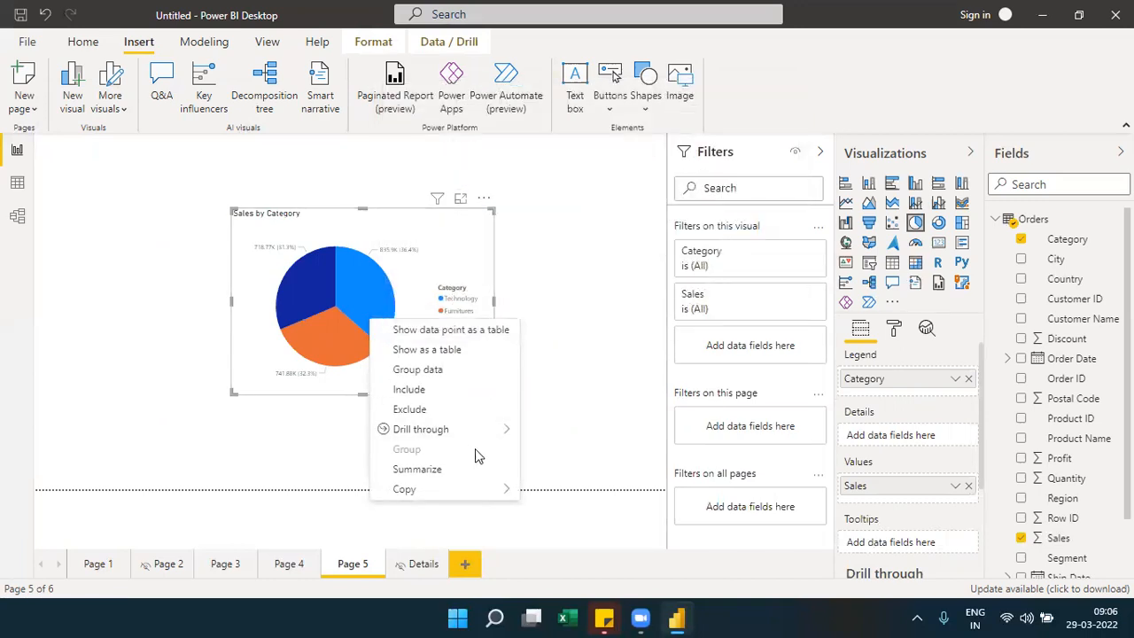
{"action": "mouse_move", "coordinate": [519, 430]}
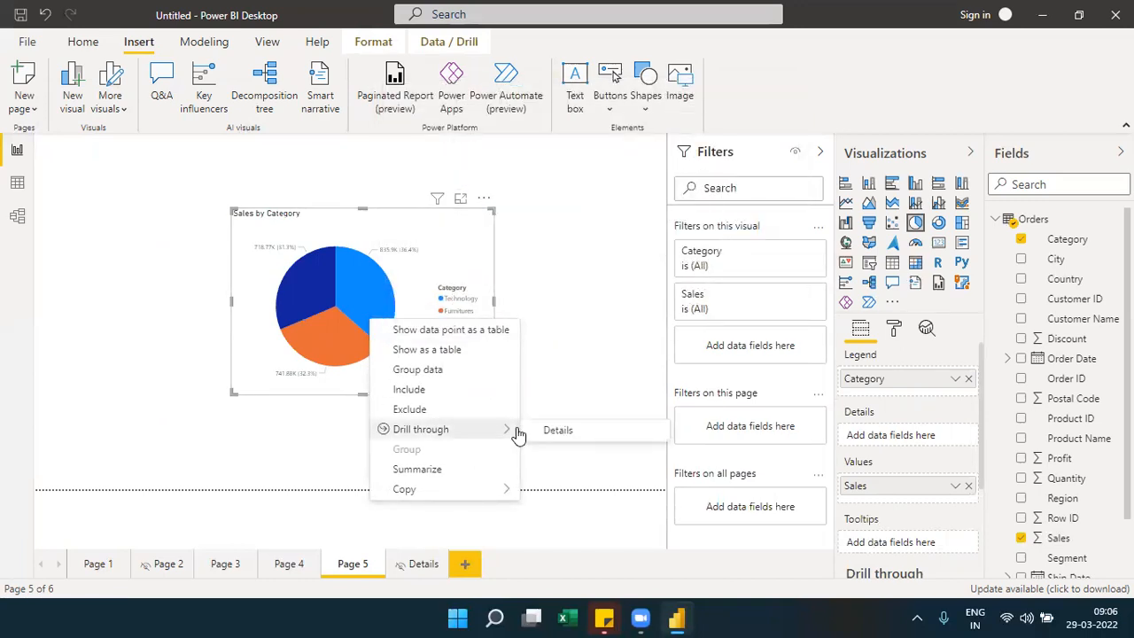
{"action": "left_click", "coordinate": [599, 358]}
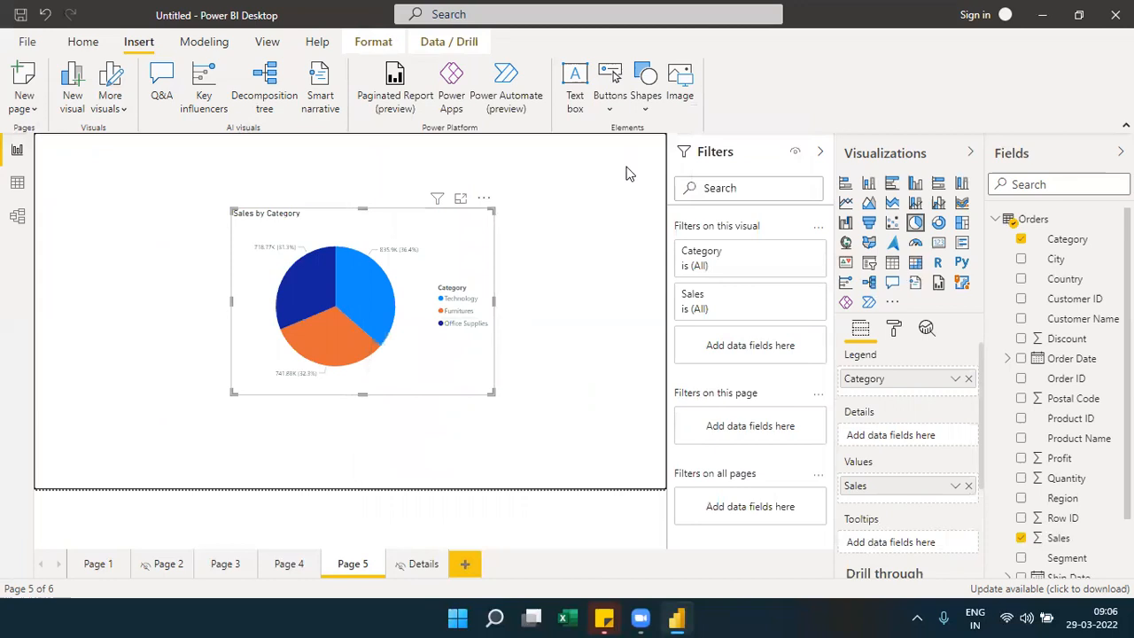
Step: Insert a blank button on Page 5
{"action": "left_click", "coordinate": [611, 108]}
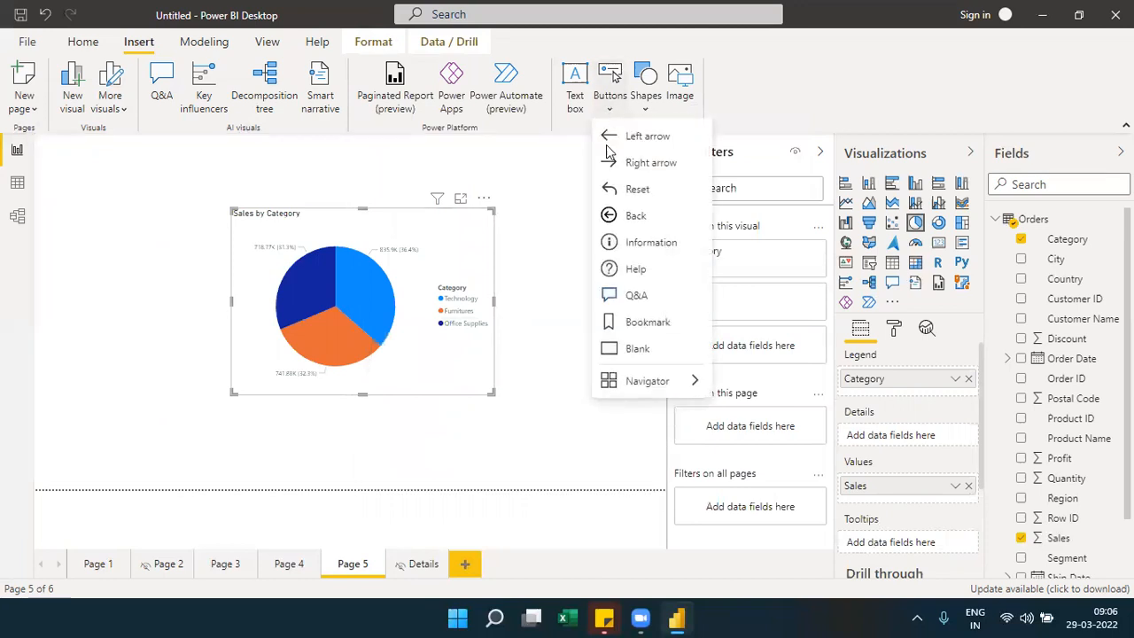
{"action": "left_click", "coordinate": [629, 349]}
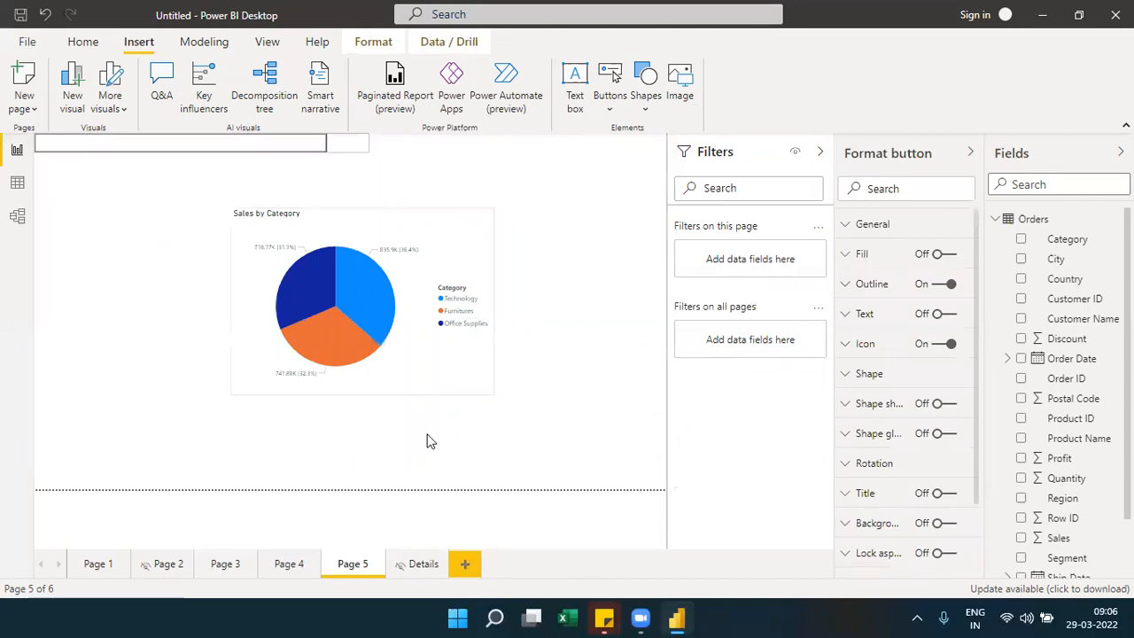
Step: Place the blank button just below the Sales by Category pie chart and give it the text "Drill through"
{"action": "left_click_drag", "start_coordinate": [234, 162], "coordinate": [236, 187]}
{"action": "left_click_drag", "start_coordinate": [438, 163], "coordinate": [456, 420]}
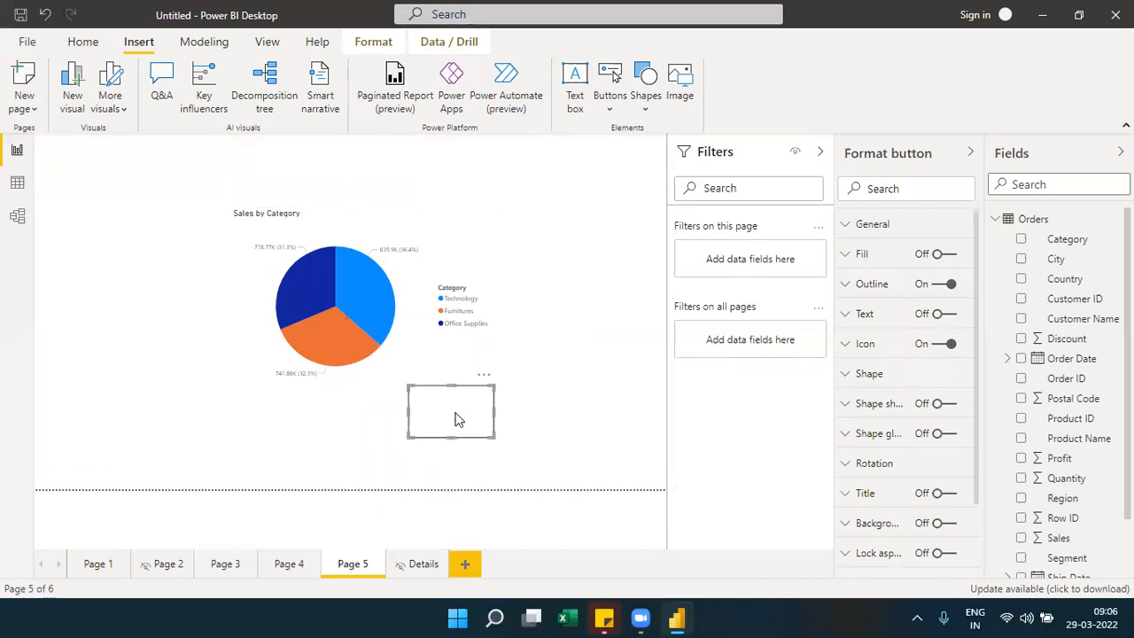
{"action": "left_click", "coordinate": [948, 317]}
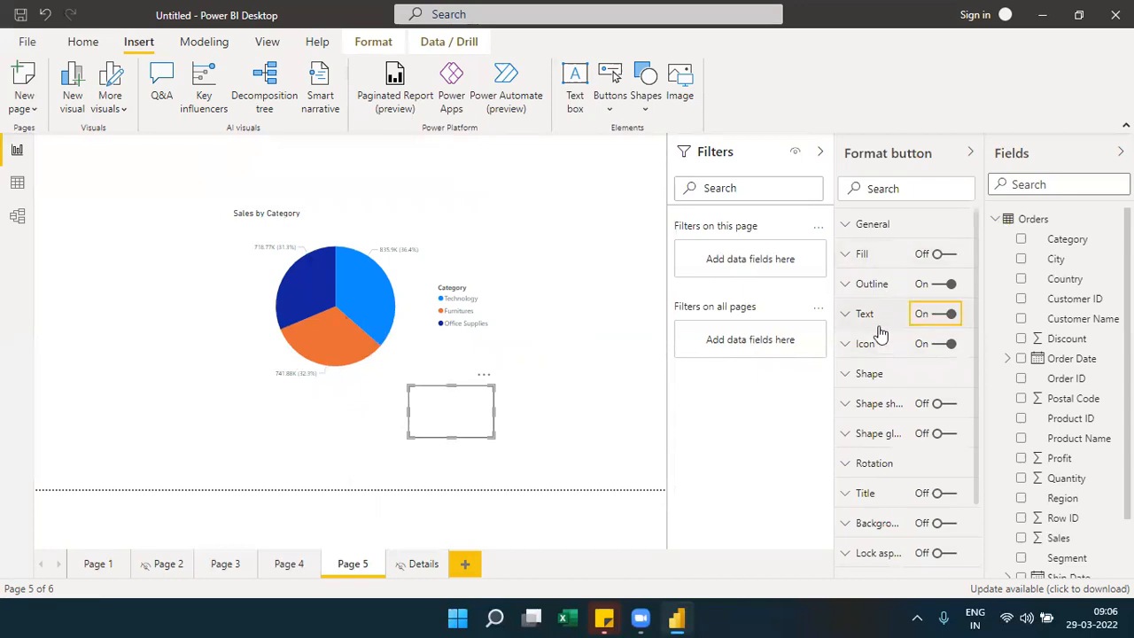
{"action": "left_click", "coordinate": [875, 318]}
{"action": "left_click", "coordinate": [886, 393]}
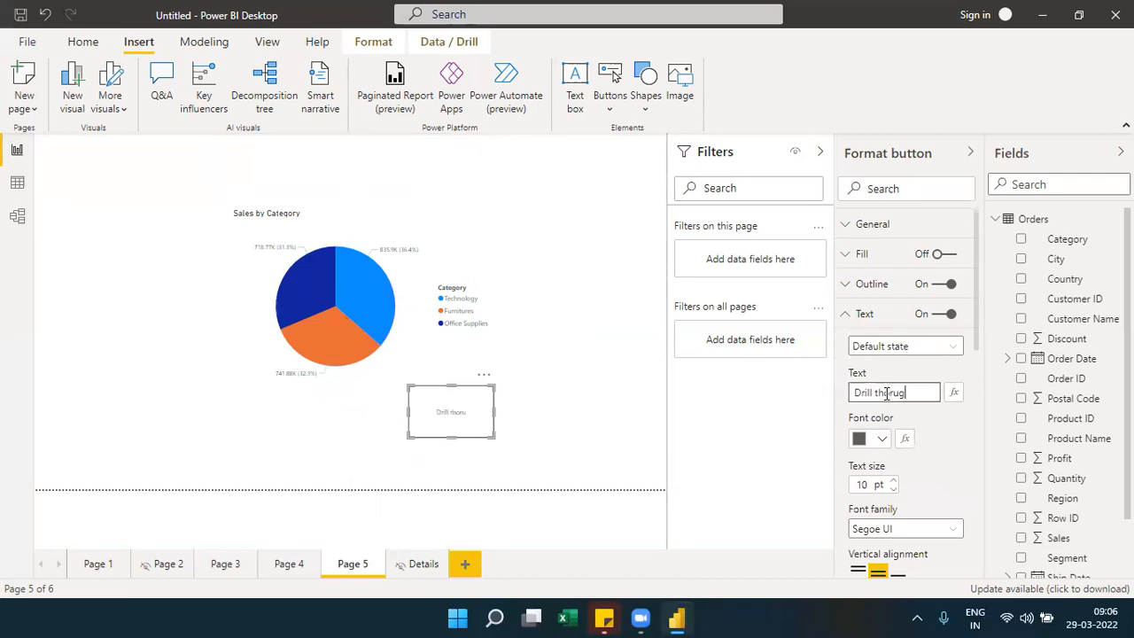
{"action": "type", "text": "Drill thoru"}
{"action": "key", "text": "BackSpace"}
{"action": "key", "text": "BackSpace"}
{"action": "type", "text": "r"}
{"action": "scroll", "coordinate": [978, 363], "scroll_direction": "down", "scroll_amount": 3}
{"action": "scroll", "coordinate": [974, 363], "scroll_direction": "up", "scroll_amount": 4}
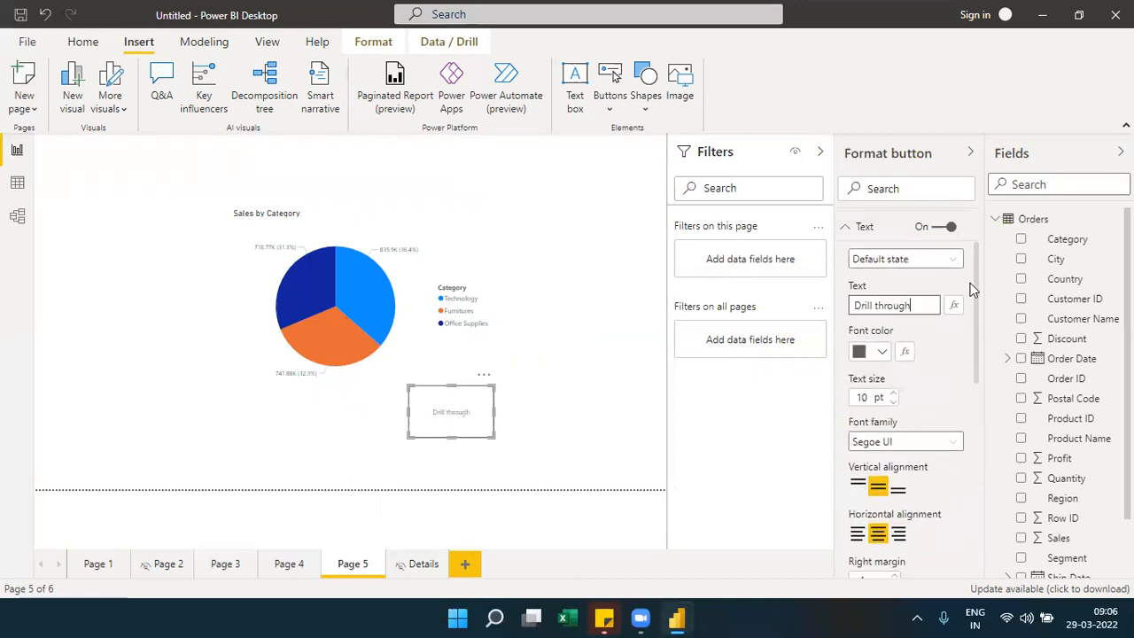
{"action": "left_click", "coordinate": [887, 252]}
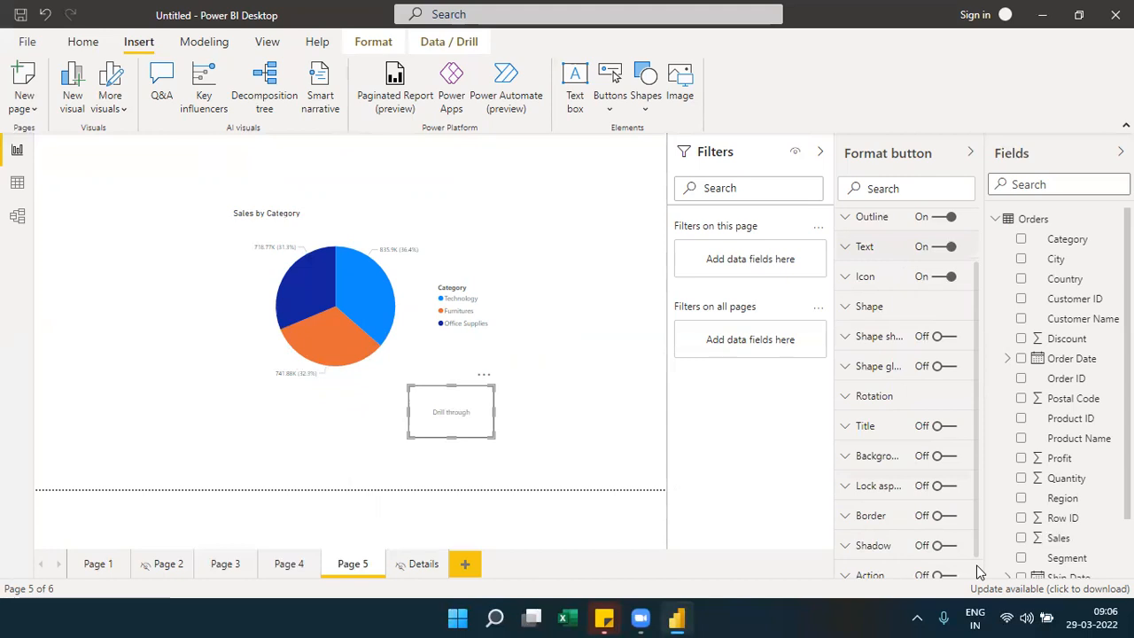
Step: Enable the button's action with type Drill through and destination Details
{"action": "scroll", "coordinate": [978, 571], "scroll_direction": "down", "scroll_amount": 1}
{"action": "left_click", "coordinate": [946, 542]}
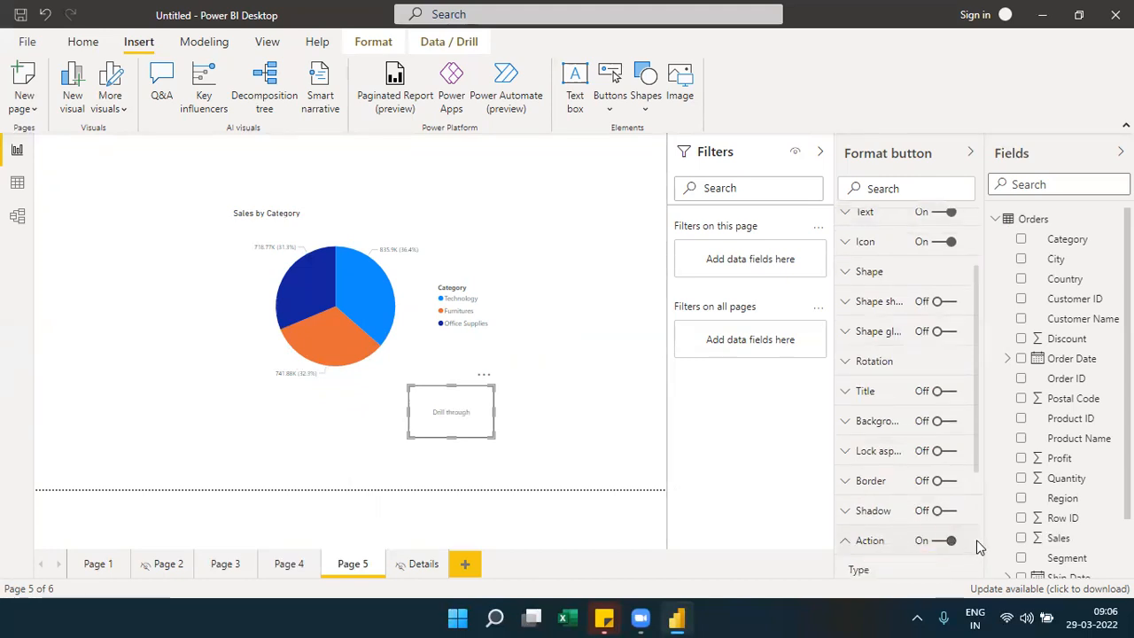
{"action": "scroll", "coordinate": [975, 480], "scroll_direction": "down", "scroll_amount": 3}
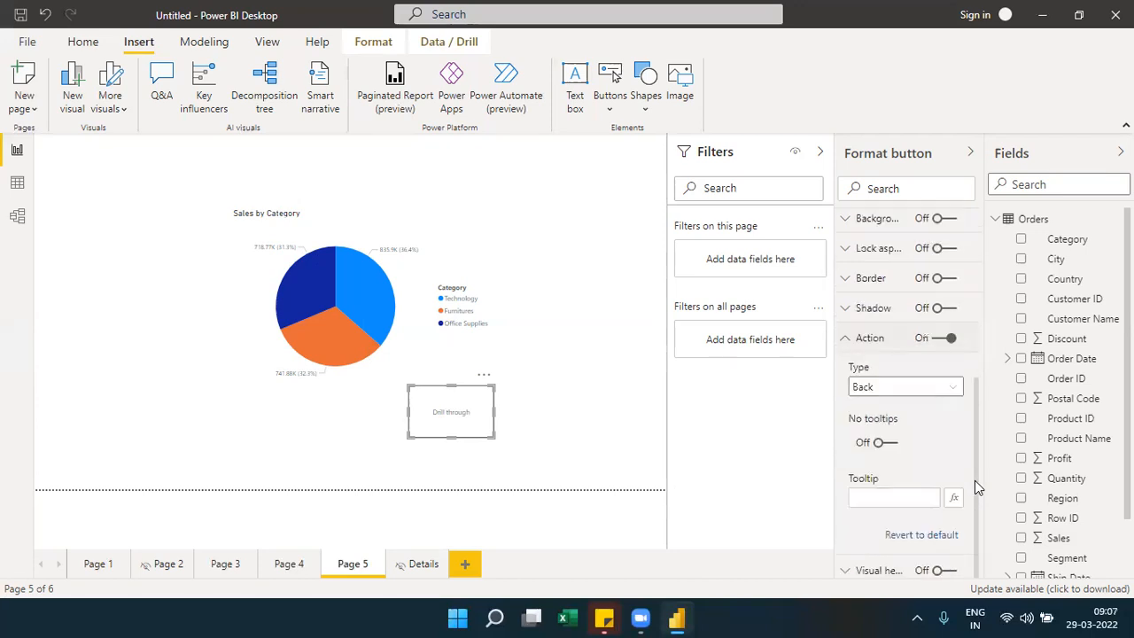
{"action": "left_click", "coordinate": [939, 390]}
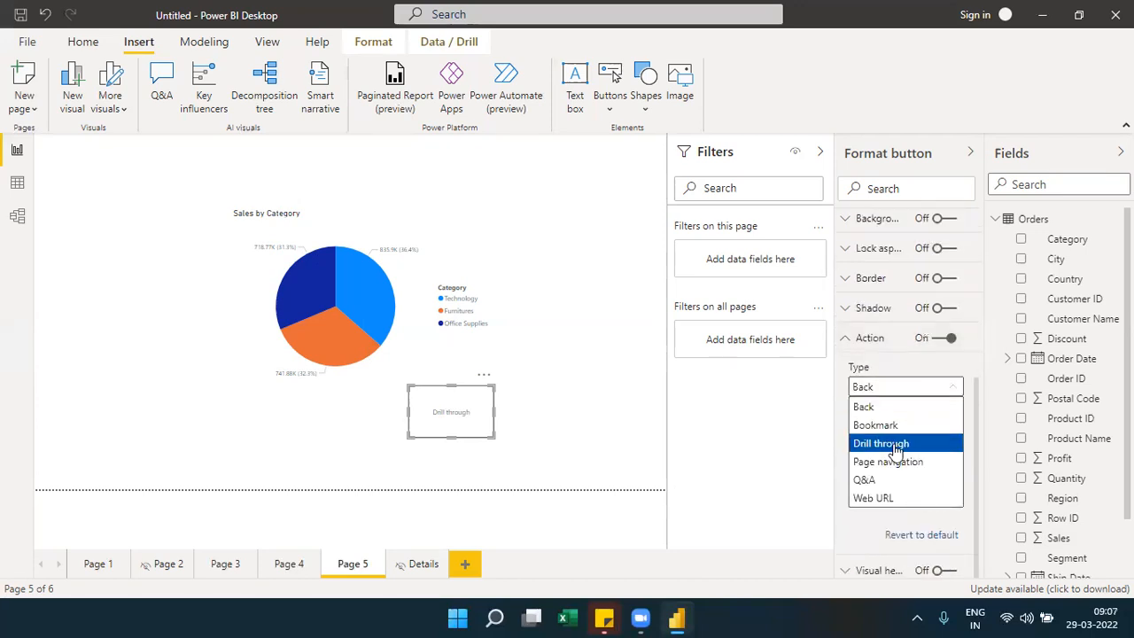
{"action": "left_click", "coordinate": [894, 448]}
{"action": "left_click", "coordinate": [873, 438]}
{"action": "left_click", "coordinate": [904, 478]}
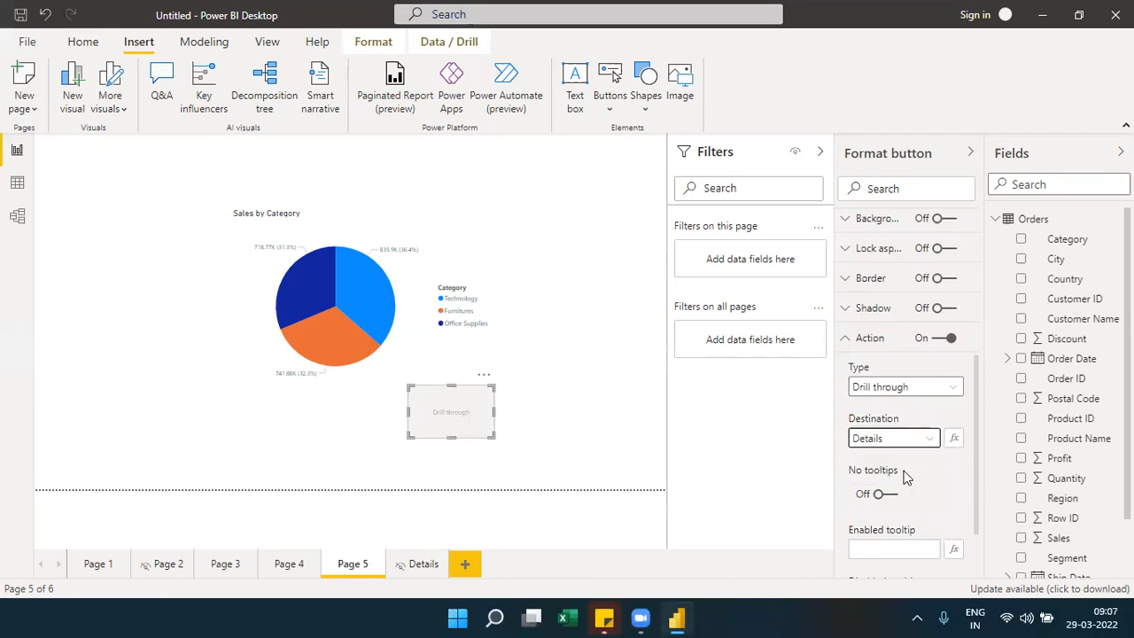
{"action": "left_click", "coordinate": [872, 341]}
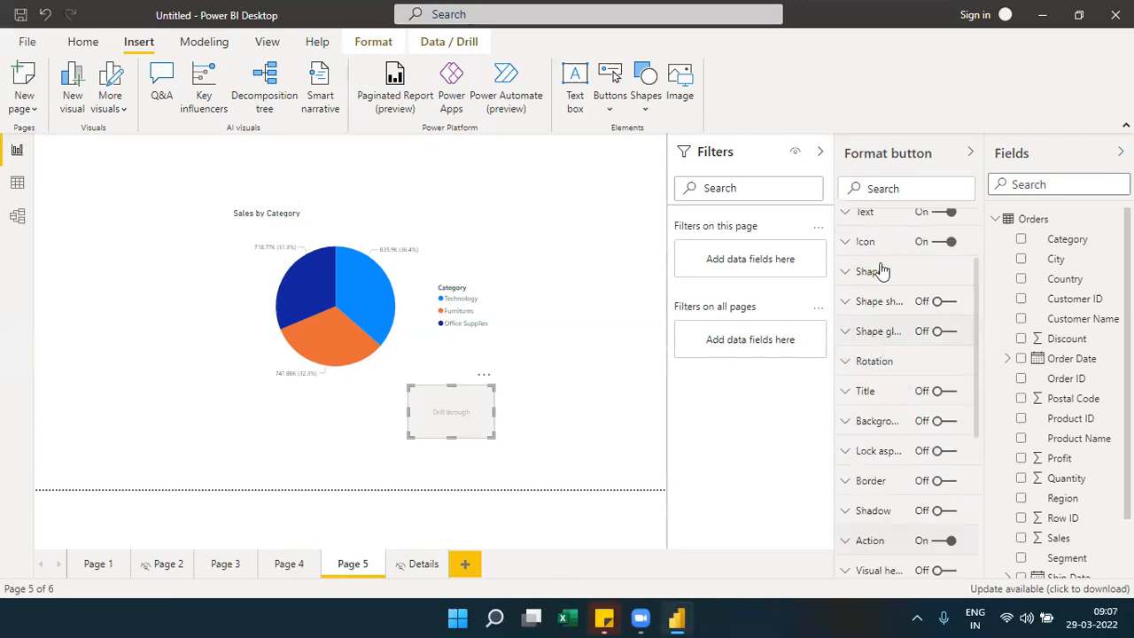
{"action": "left_click", "coordinate": [888, 169]}
{"action": "left_click", "coordinate": [648, 441]}
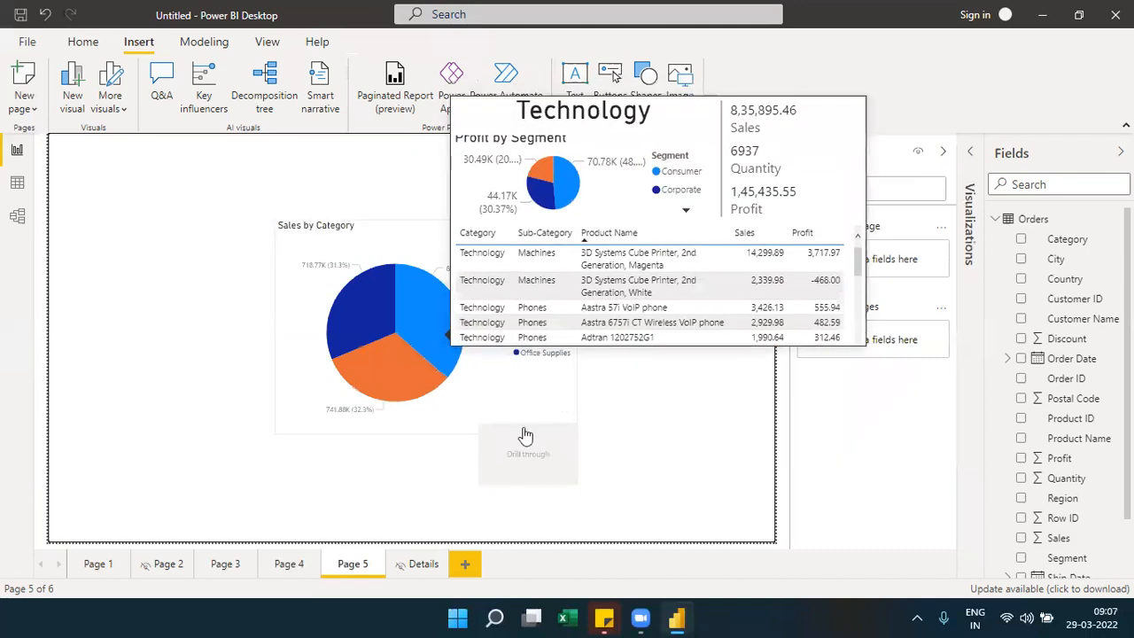
Step: Test the Drill through button with the Technology slice and return from Details with its back button
{"action": "mouse_move", "coordinate": [435, 328]}
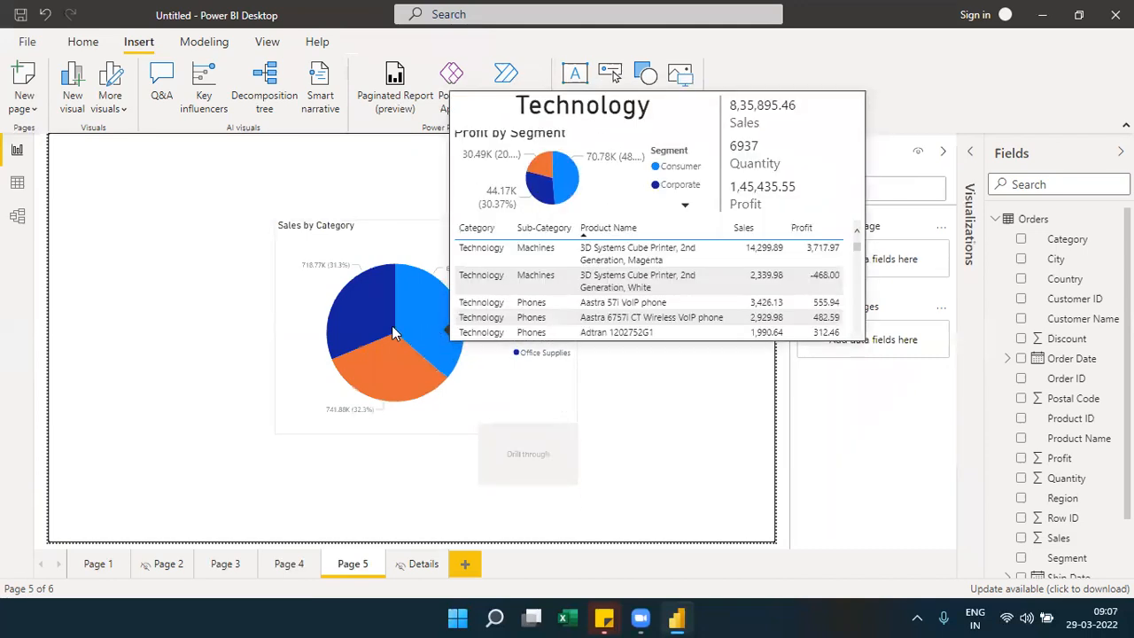
{"action": "mouse_move", "coordinate": [386, 362]}
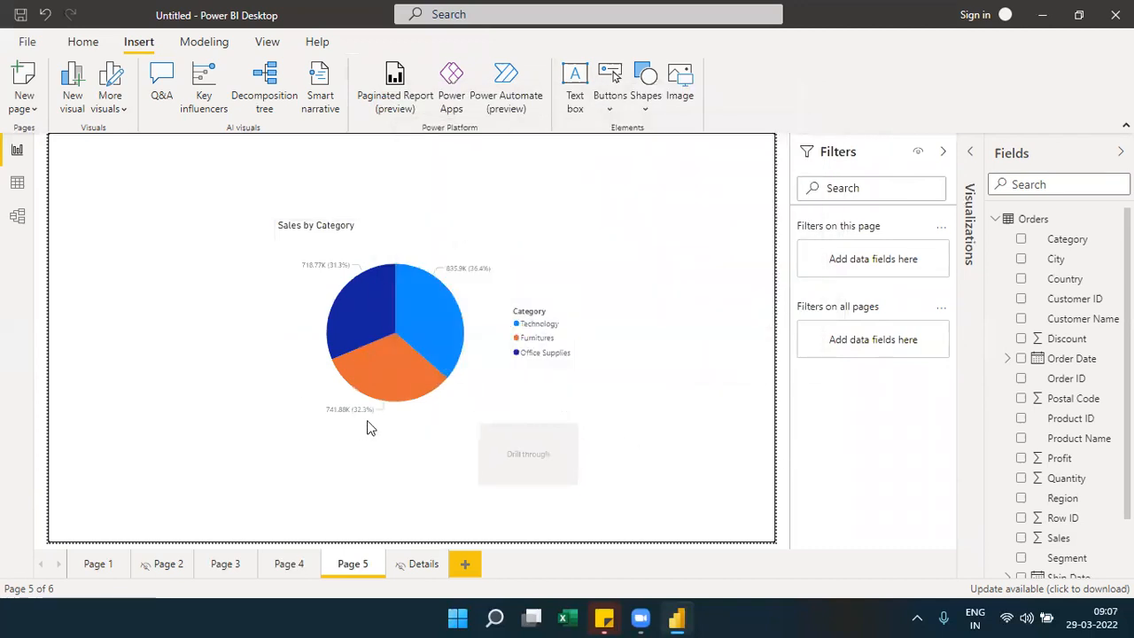
{"action": "left_click", "coordinate": [423, 319]}
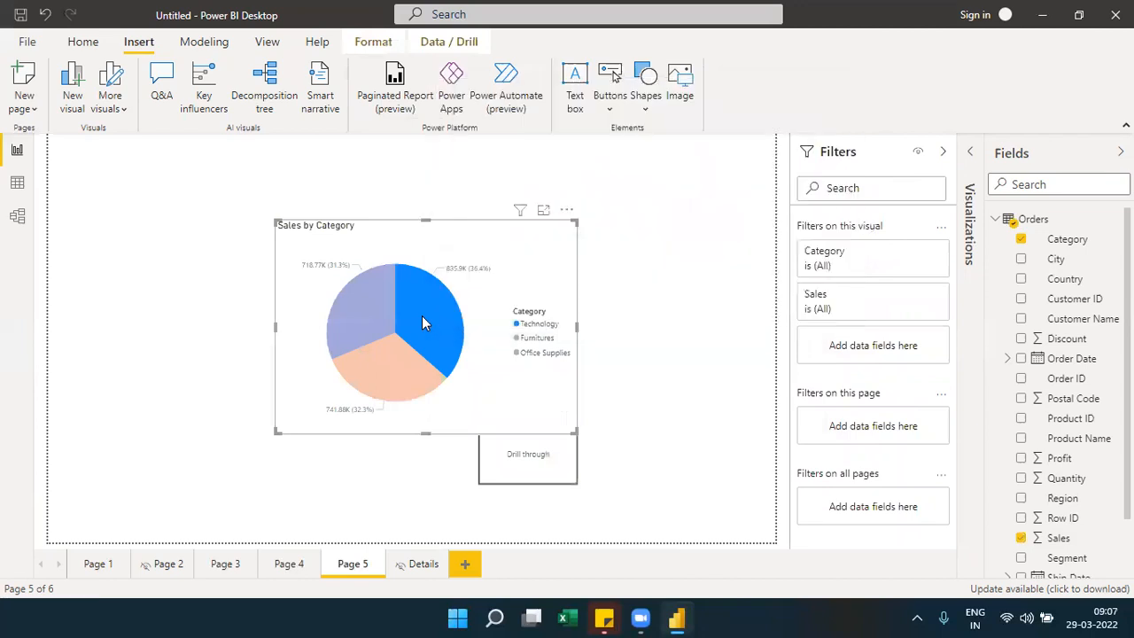
{"action": "left_click", "coordinate": [520, 477], "text": "ctrl"}
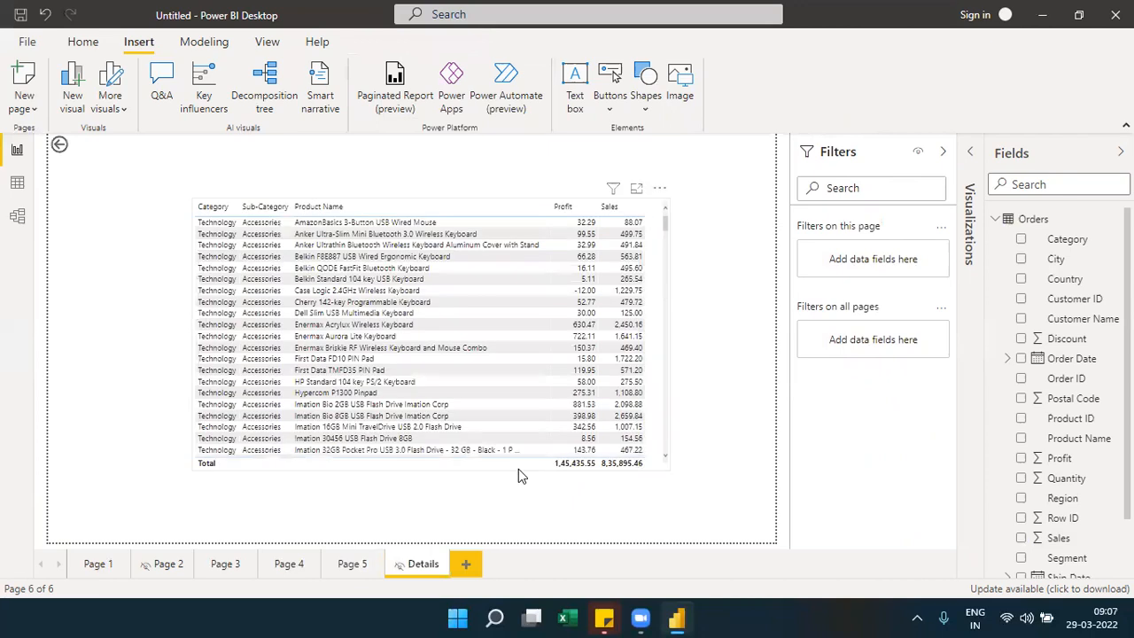
{"action": "left_click", "coordinate": [68, 148], "text": "ctrl"}
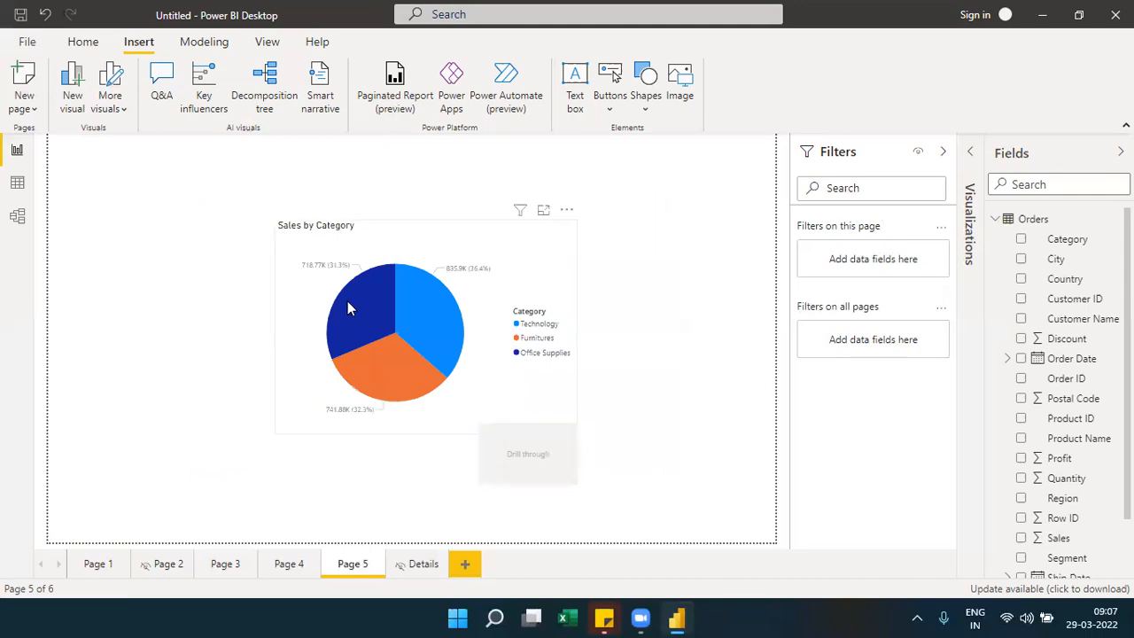
Step: Check the Drill through button with the Office Supplies slice selected and deselected, and shift it down clear of the pie chart
{"action": "left_click", "coordinate": [356, 303]}
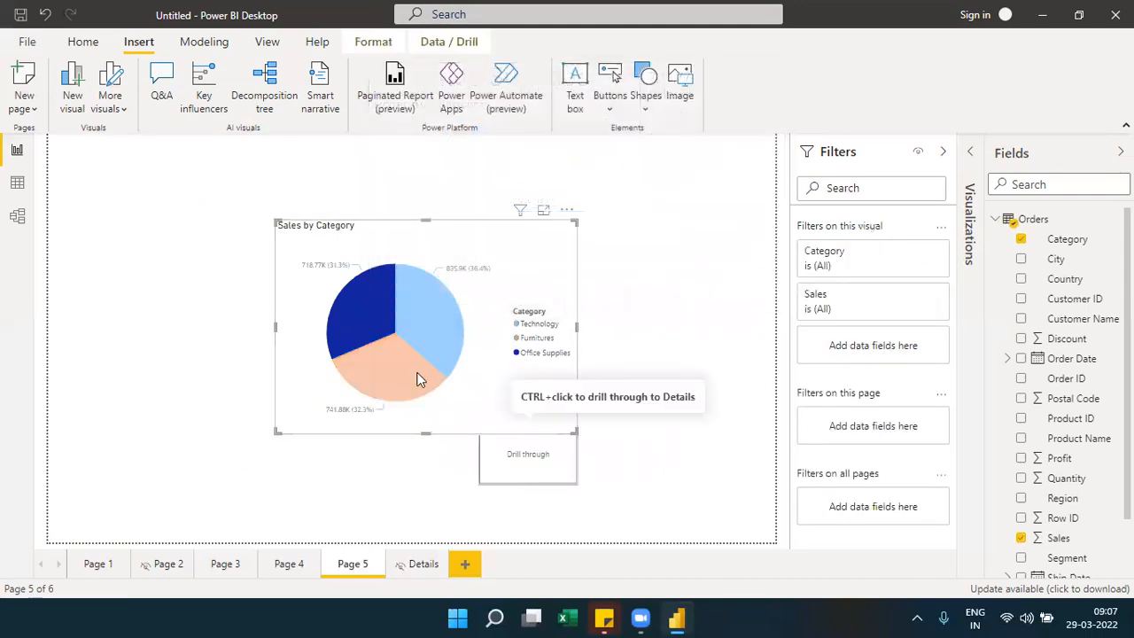
{"action": "left_click", "coordinate": [358, 313]}
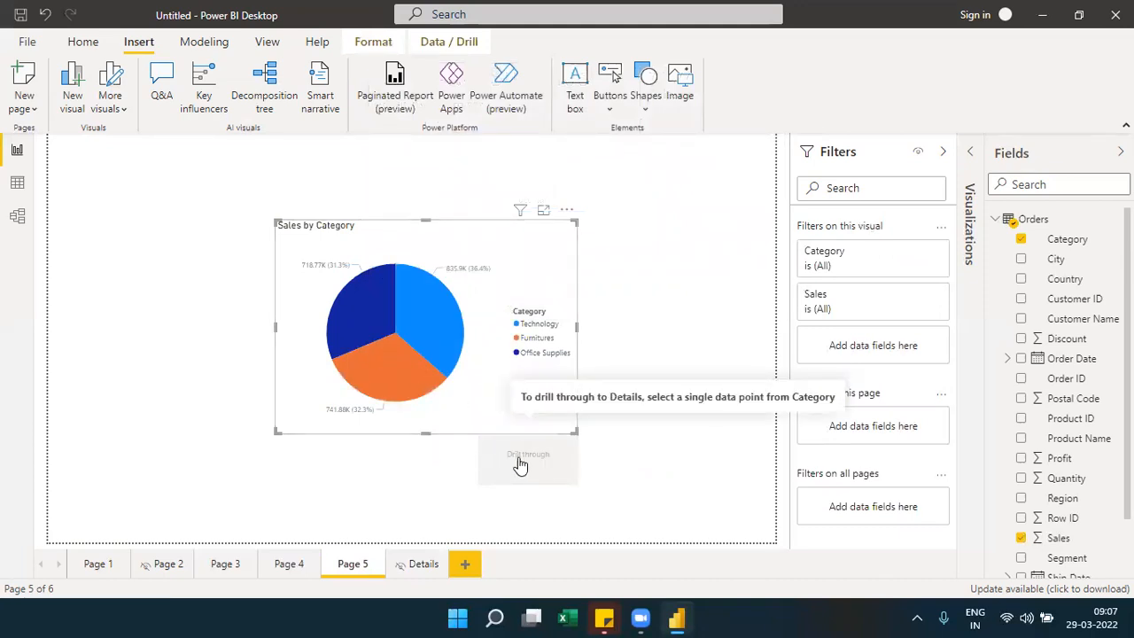
{"action": "left_click_drag", "start_coordinate": [519, 471], "coordinate": [521, 479]}
{"action": "left_click", "coordinate": [607, 473]}
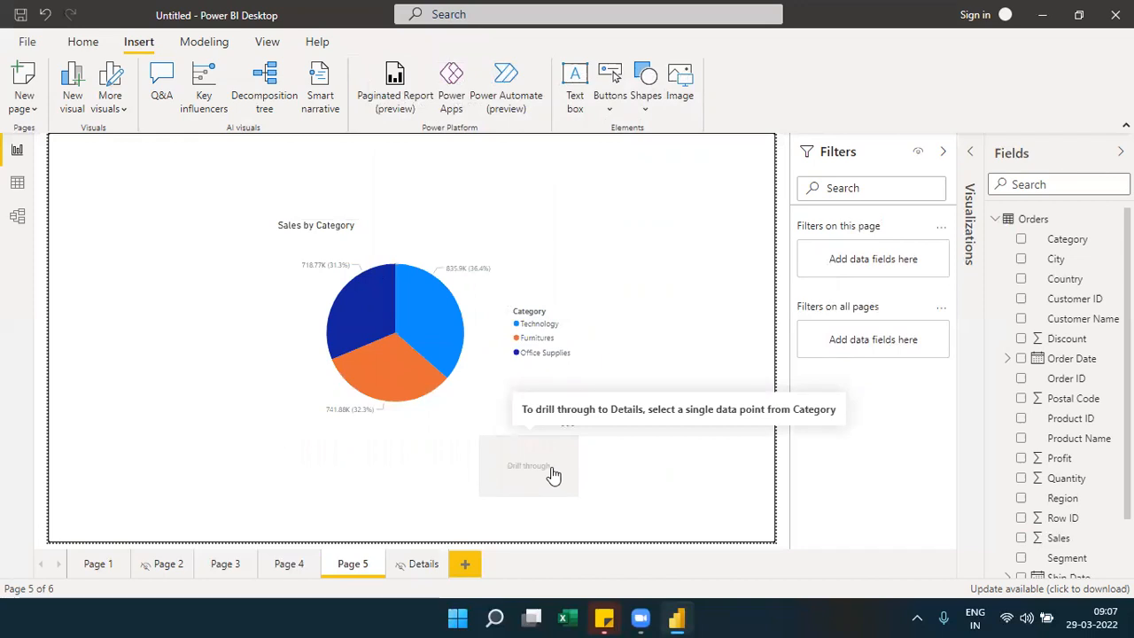
Step: Drill through from the Office Supplies slice to Details using the button, and return to Page 5
{"action": "left_click", "coordinate": [383, 324]}
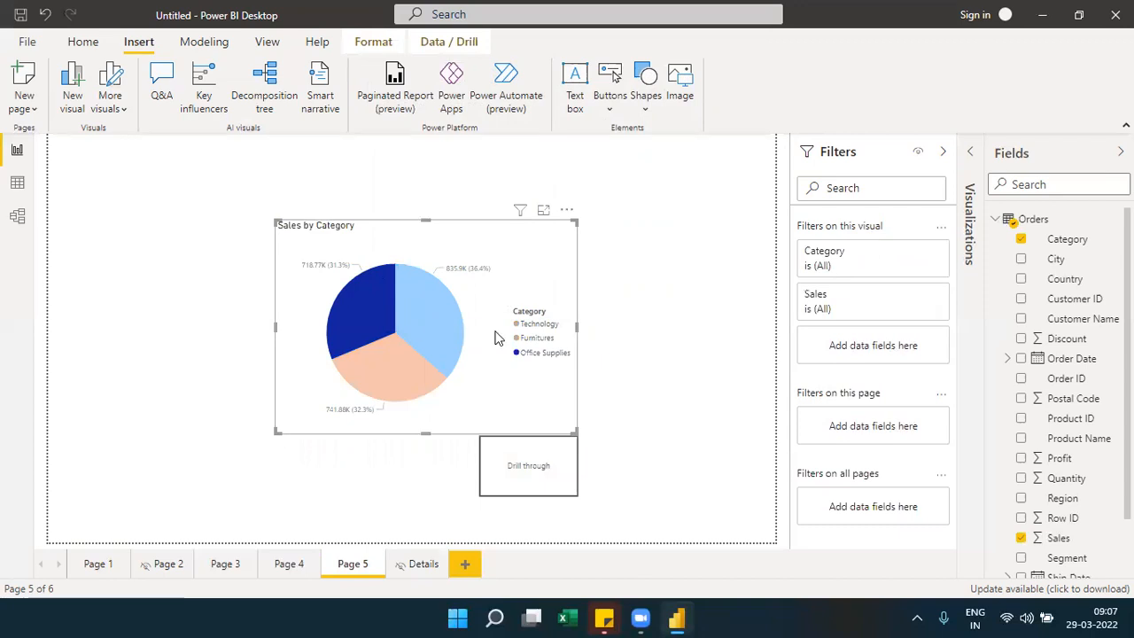
{"action": "left_click", "coordinate": [531, 470], "text": "ctrl"}
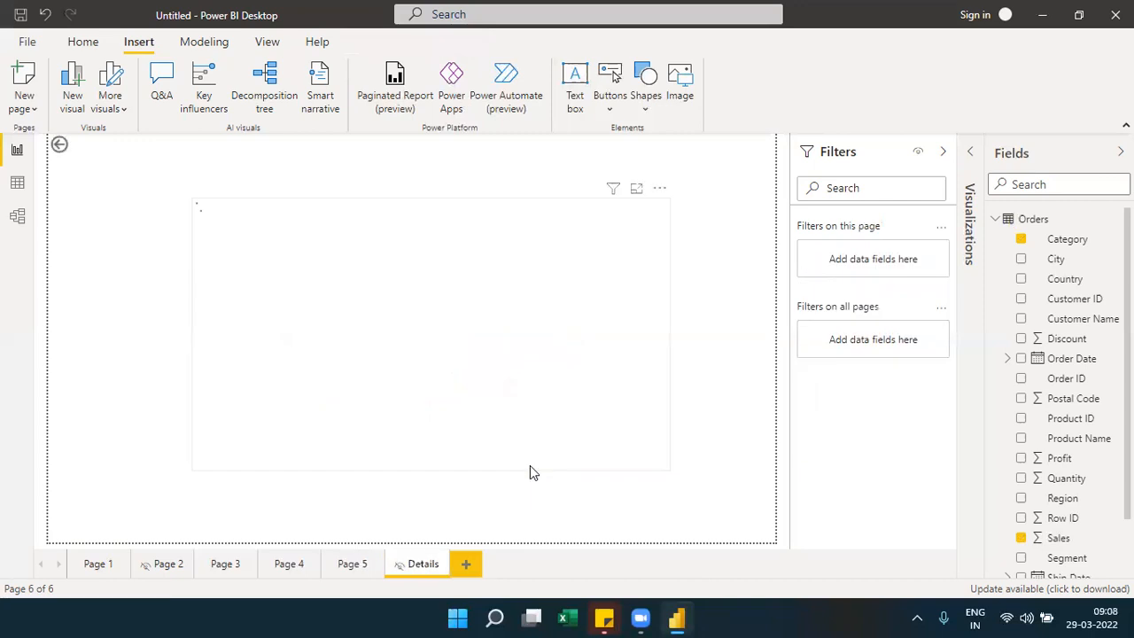
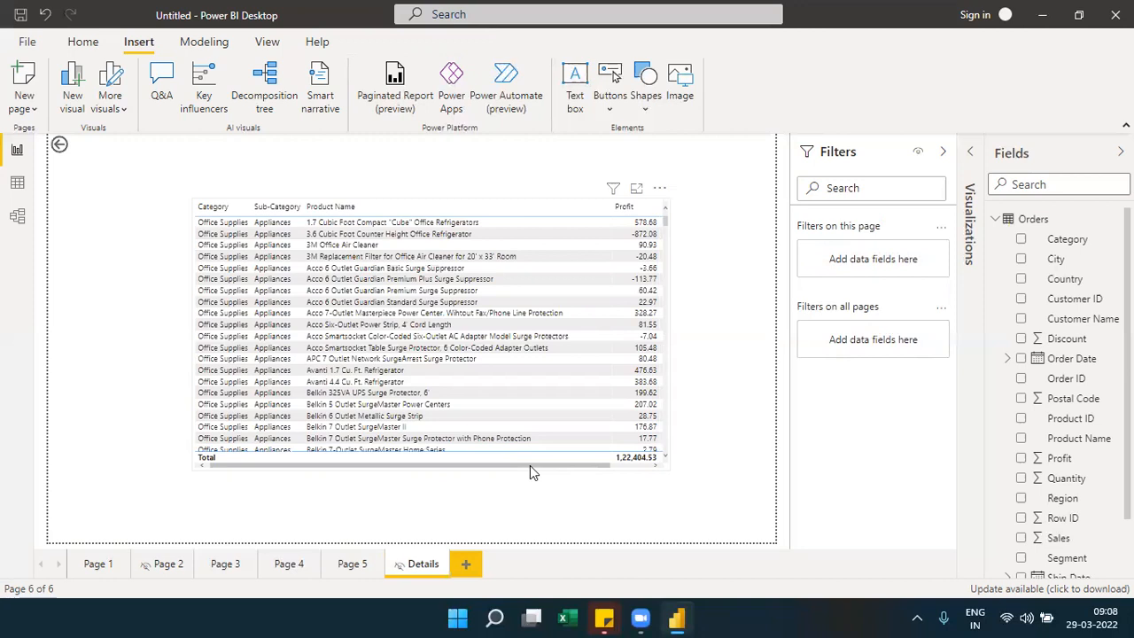
{"action": "left_click", "coordinate": [355, 568]}
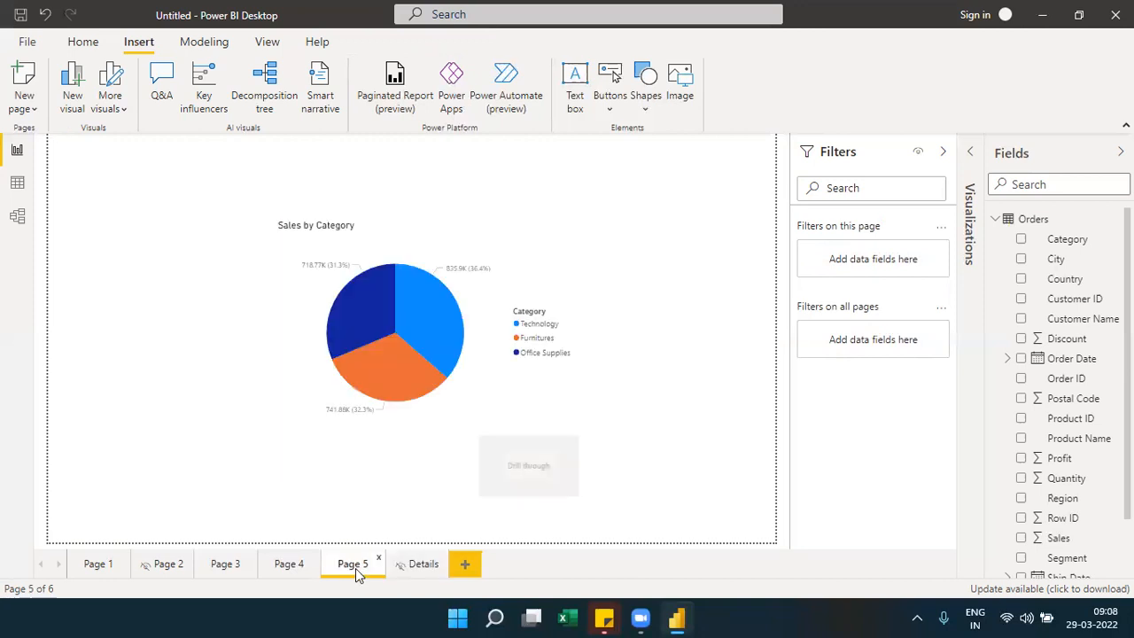
Step: Drill through from the Technology slice with the button and enlarge the table on the Details page
{"action": "left_click", "coordinate": [419, 309]}
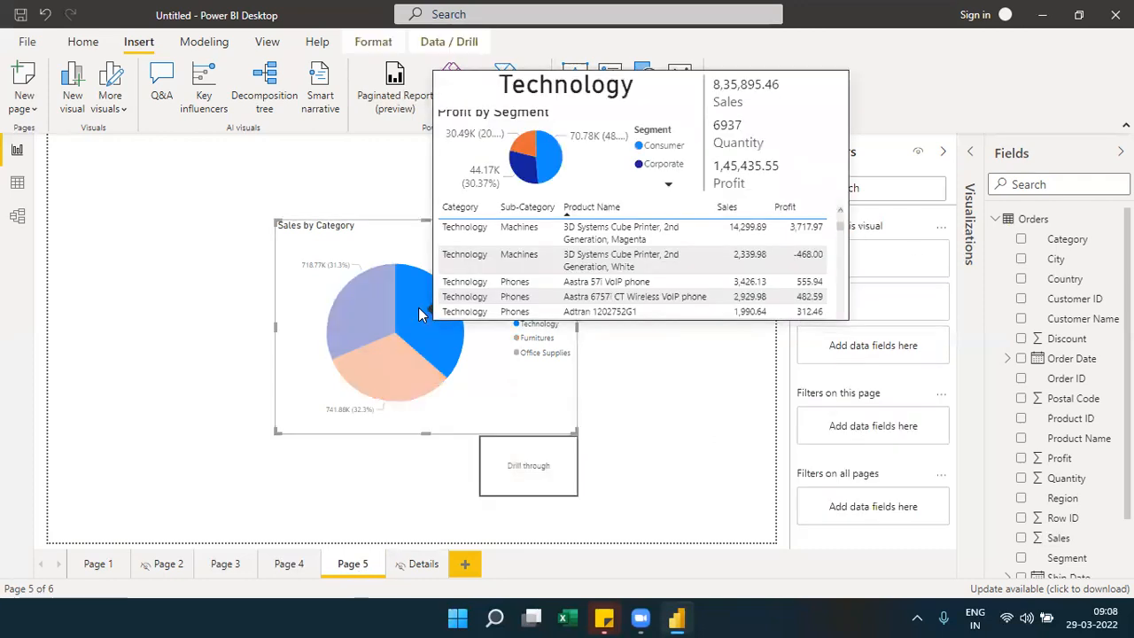
{"action": "left_click", "coordinate": [514, 457], "text": "ctrl"}
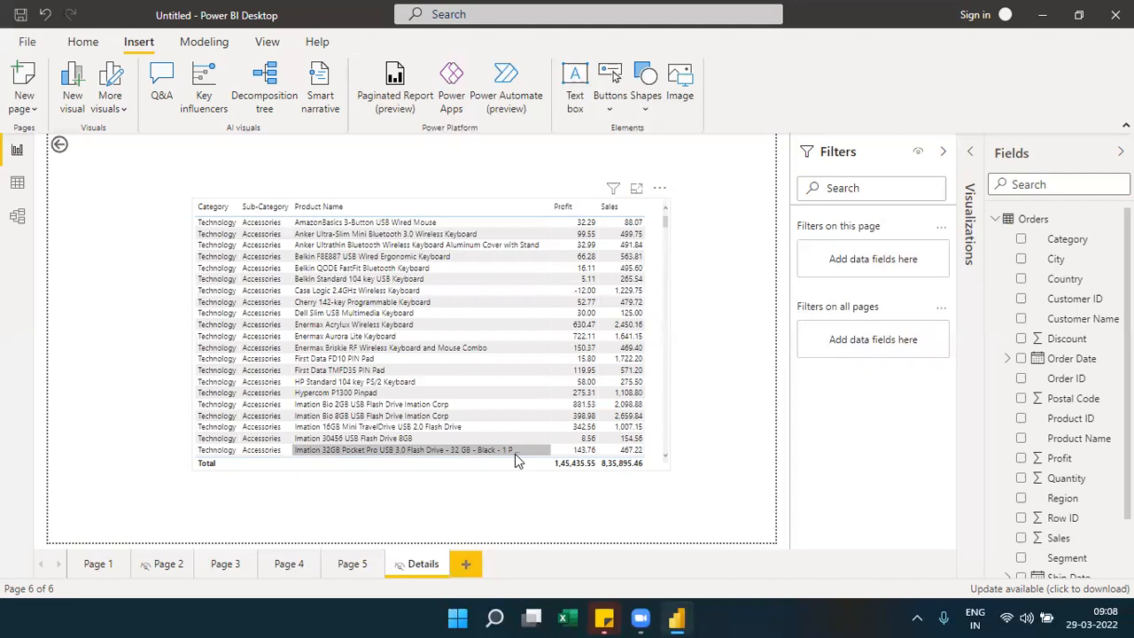
{"action": "left_click", "coordinate": [658, 474]}
{"action": "left_click_drag", "start_coordinate": [670, 470], "coordinate": [779, 539]}
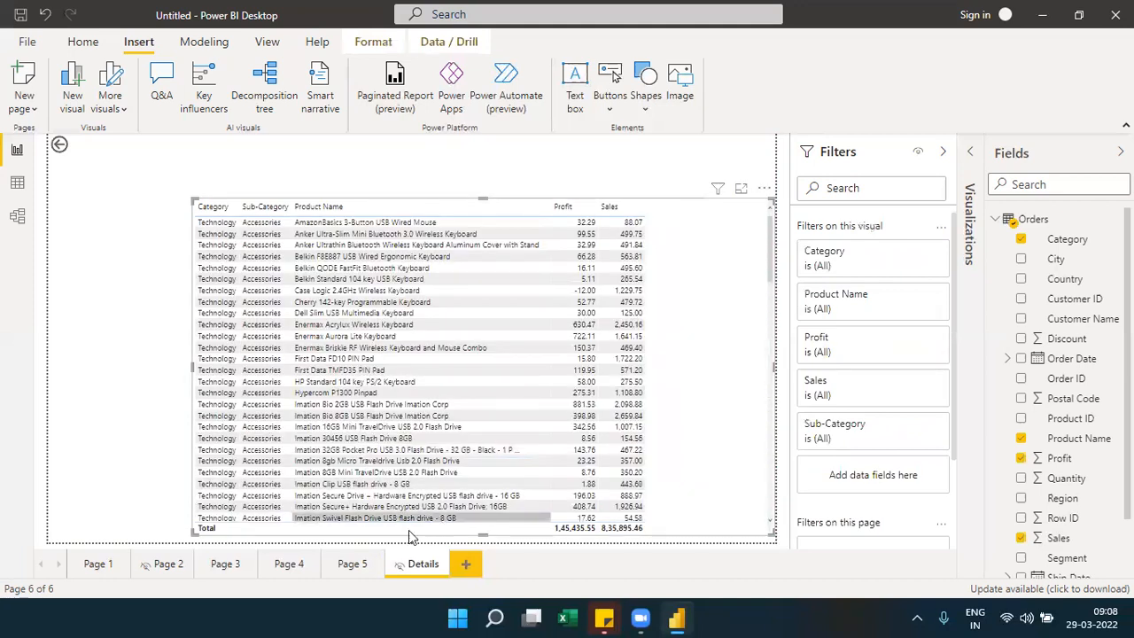
Step: Drill through from the Furnitures slice on Page 5 using the button, and go back to Page 5
{"action": "left_click", "coordinate": [354, 563]}
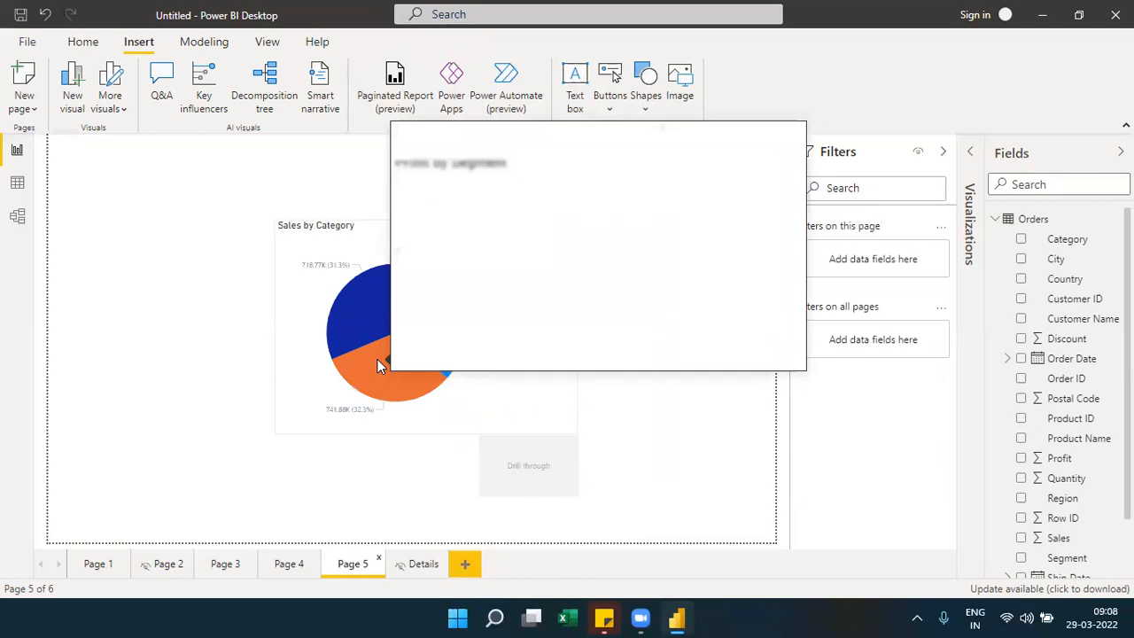
{"action": "left_click", "coordinate": [378, 362]}
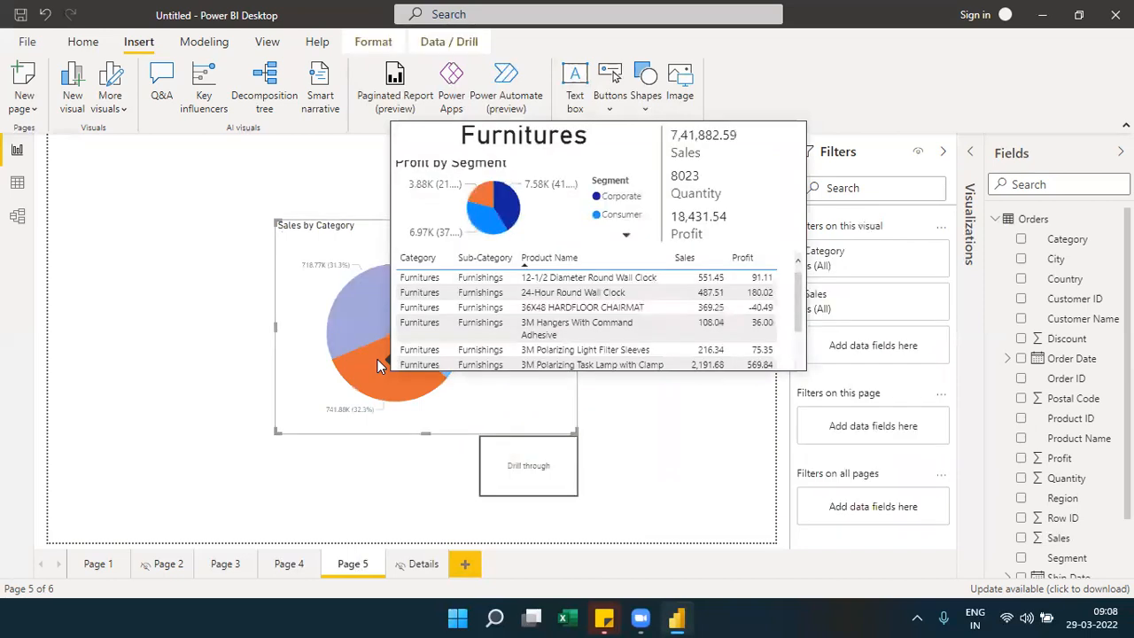
{"action": "left_click", "coordinate": [500, 464], "text": "ctrl"}
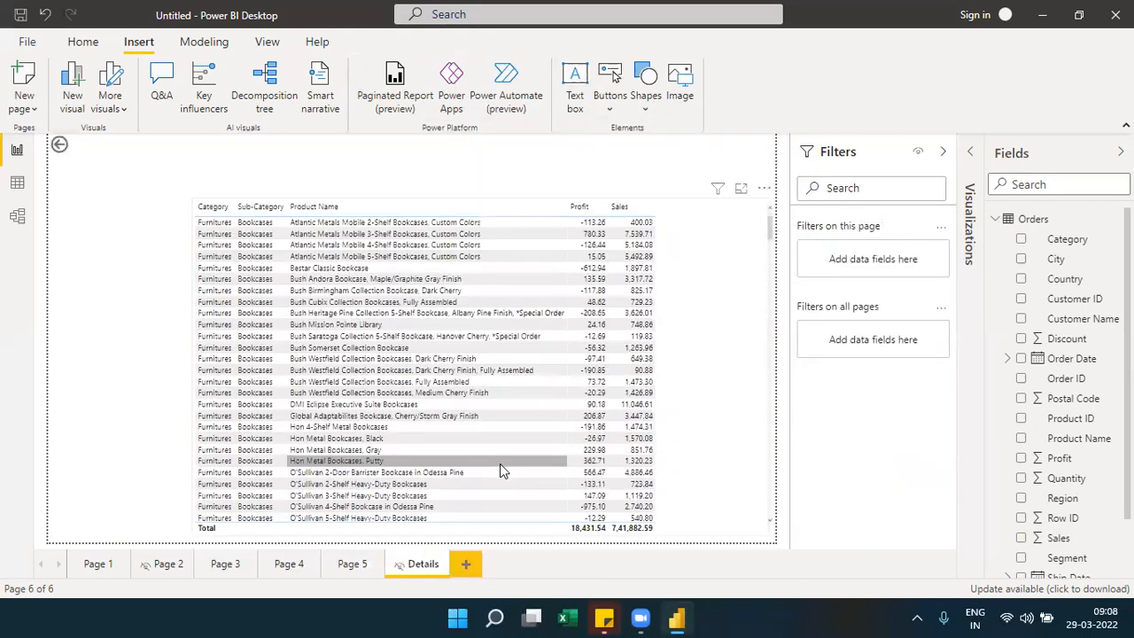
{"action": "left_click", "coordinate": [344, 565]}
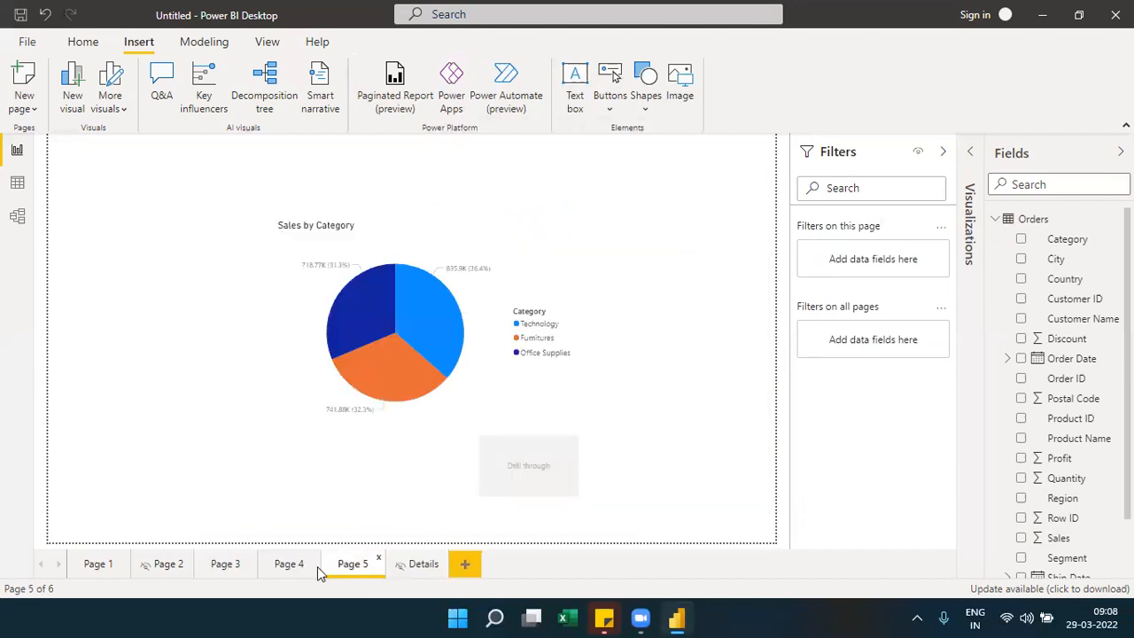
Step: Set the action type of the blank rectangular button on Page 3 to Q&A
{"action": "left_click", "coordinate": [291, 567]}
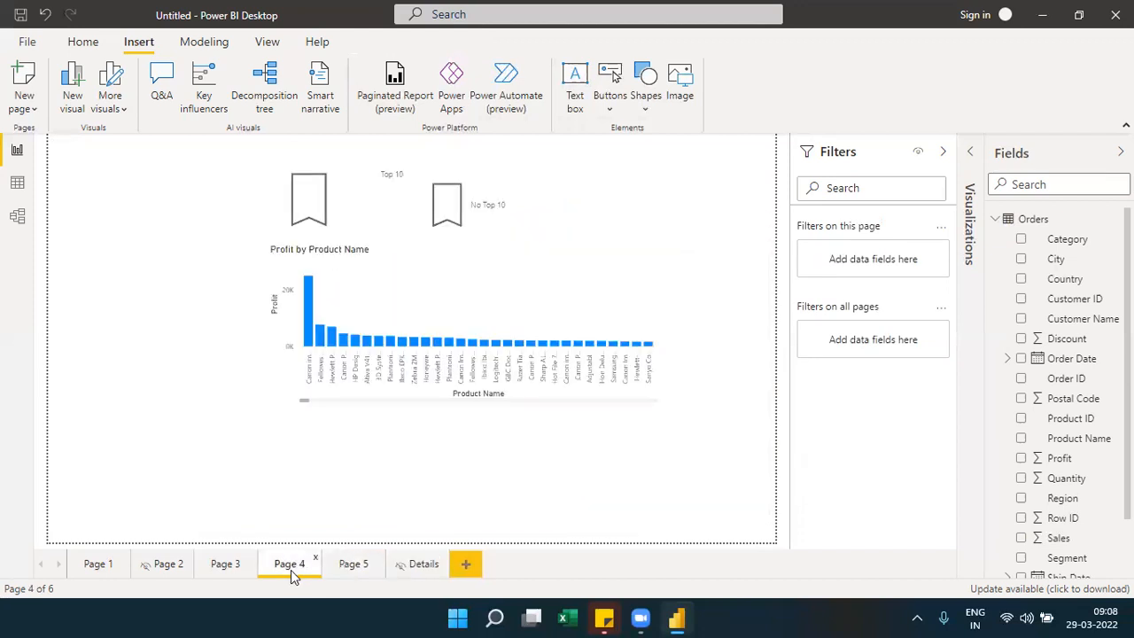
{"action": "left_click", "coordinate": [212, 574]}
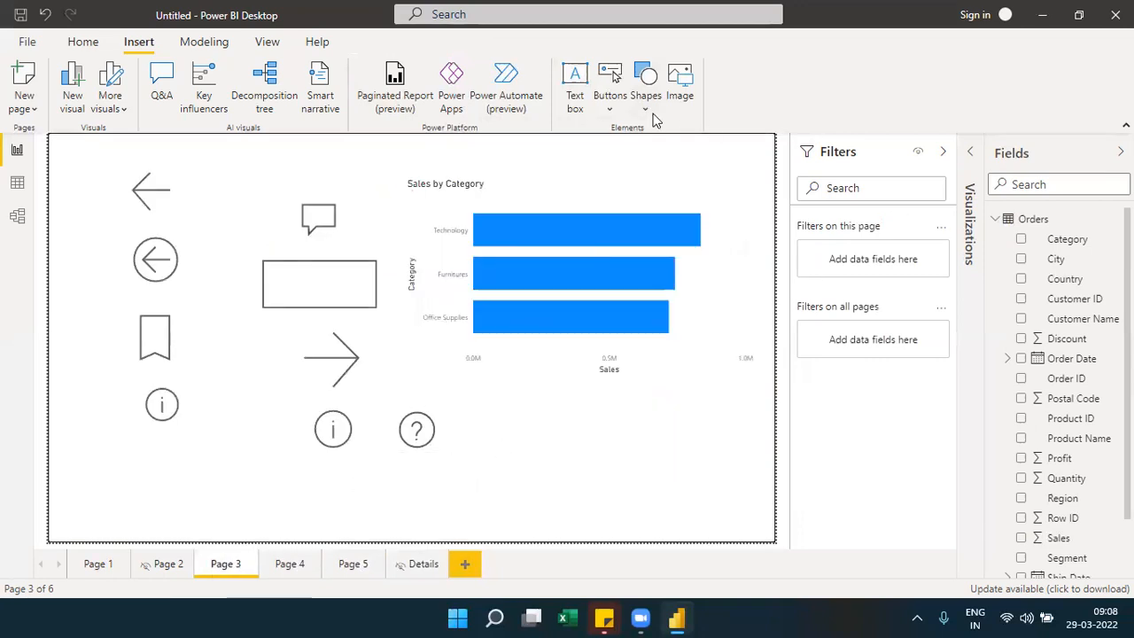
{"action": "left_click", "coordinate": [357, 299]}
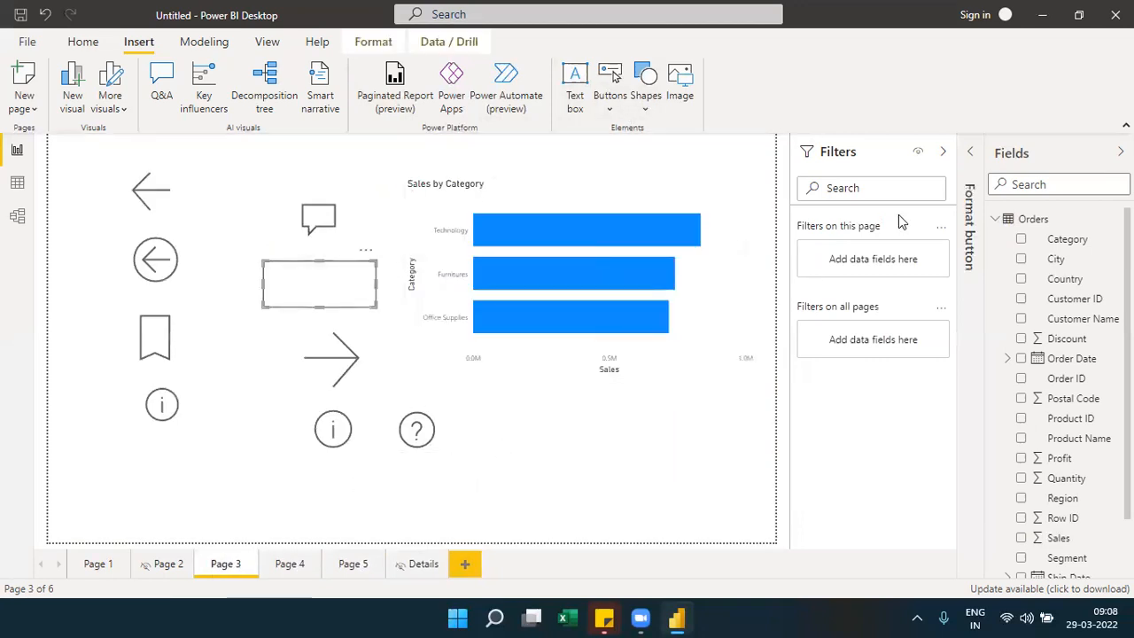
{"action": "left_click", "coordinate": [971, 154]}
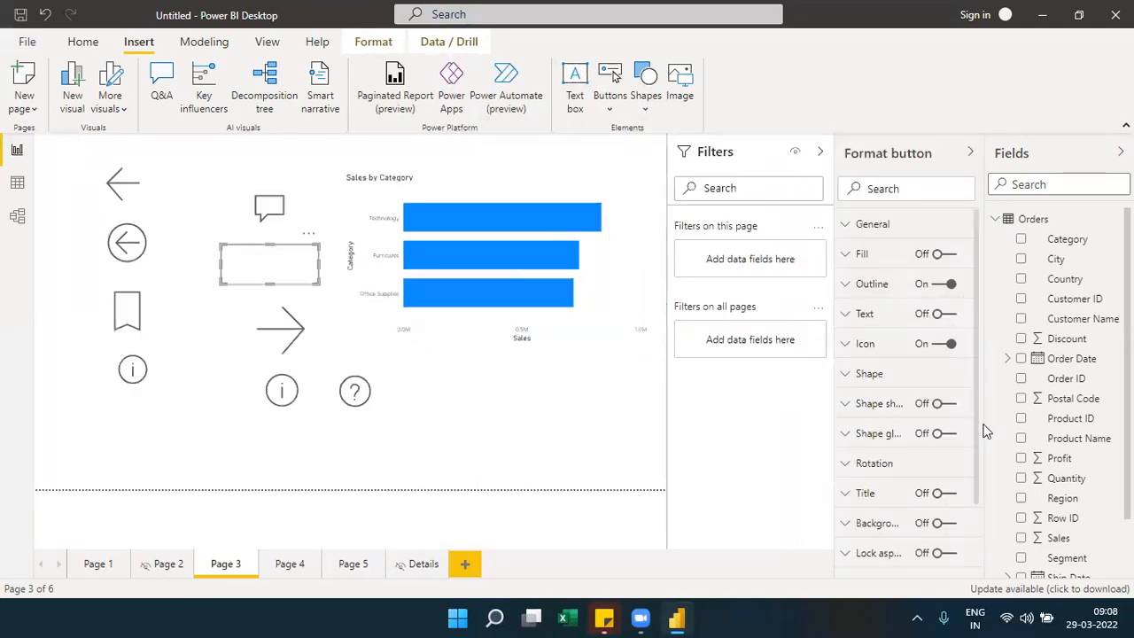
{"action": "scroll", "coordinate": [975, 517], "scroll_direction": "down", "scroll_amount": 2}
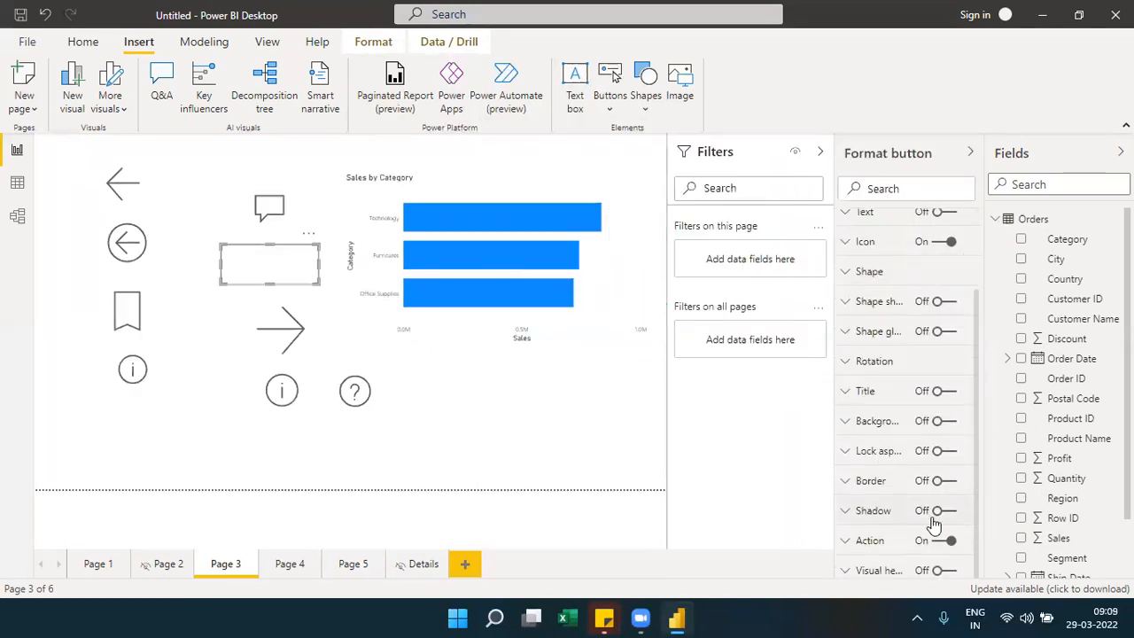
{"action": "left_click", "coordinate": [846, 539]}
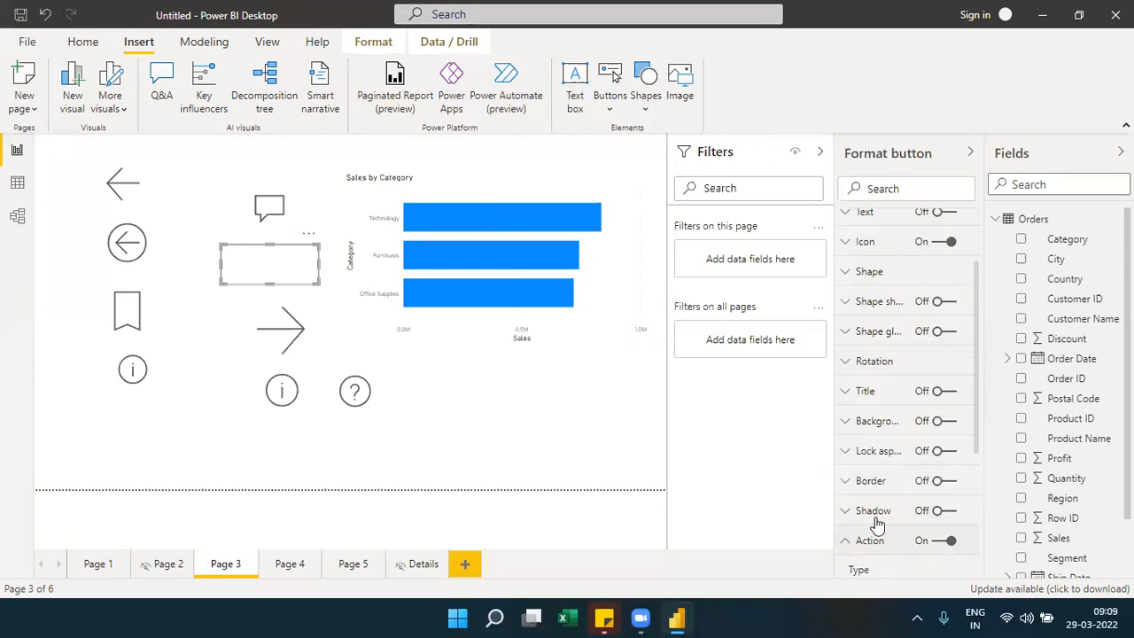
{"action": "scroll", "coordinate": [974, 461], "scroll_direction": "down", "scroll_amount": 3}
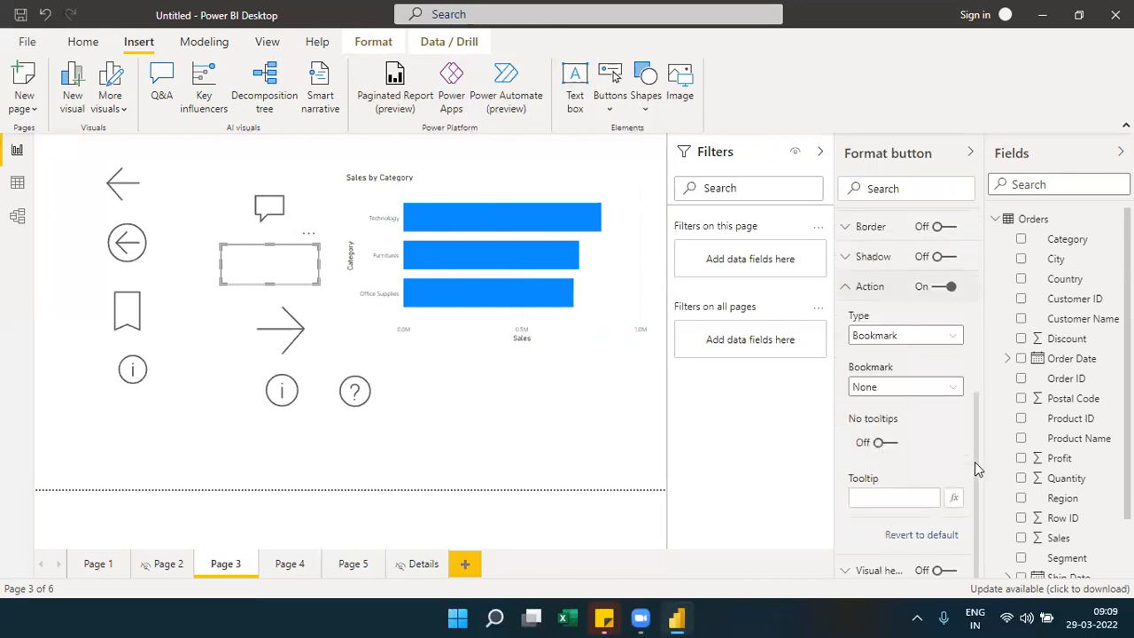
{"action": "left_click", "coordinate": [954, 340]}
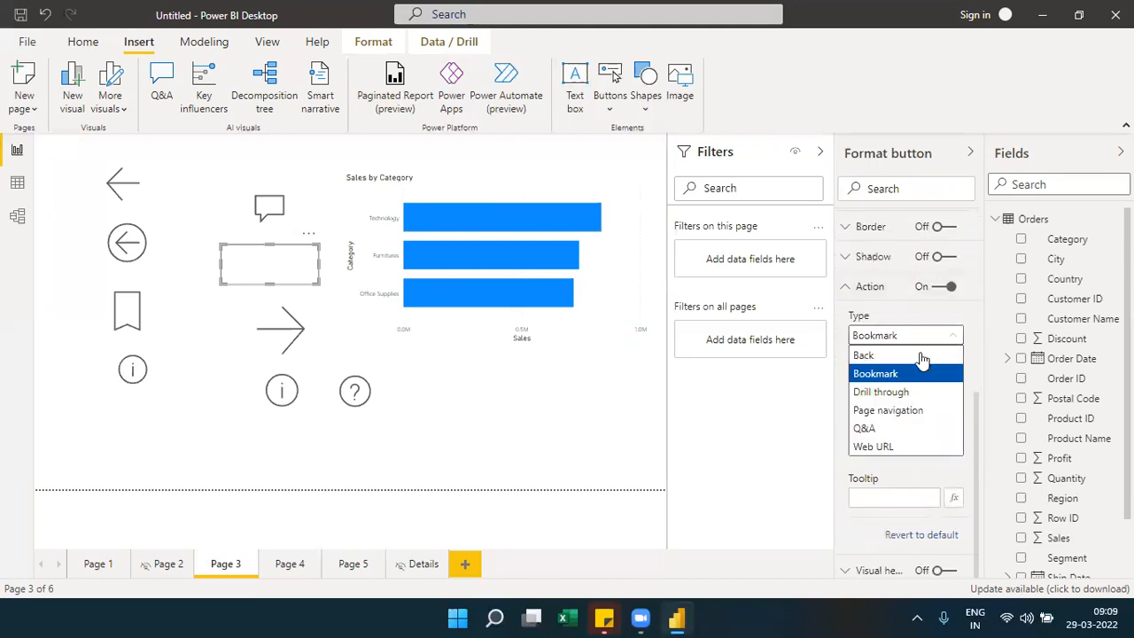
{"action": "left_click", "coordinate": [868, 429]}
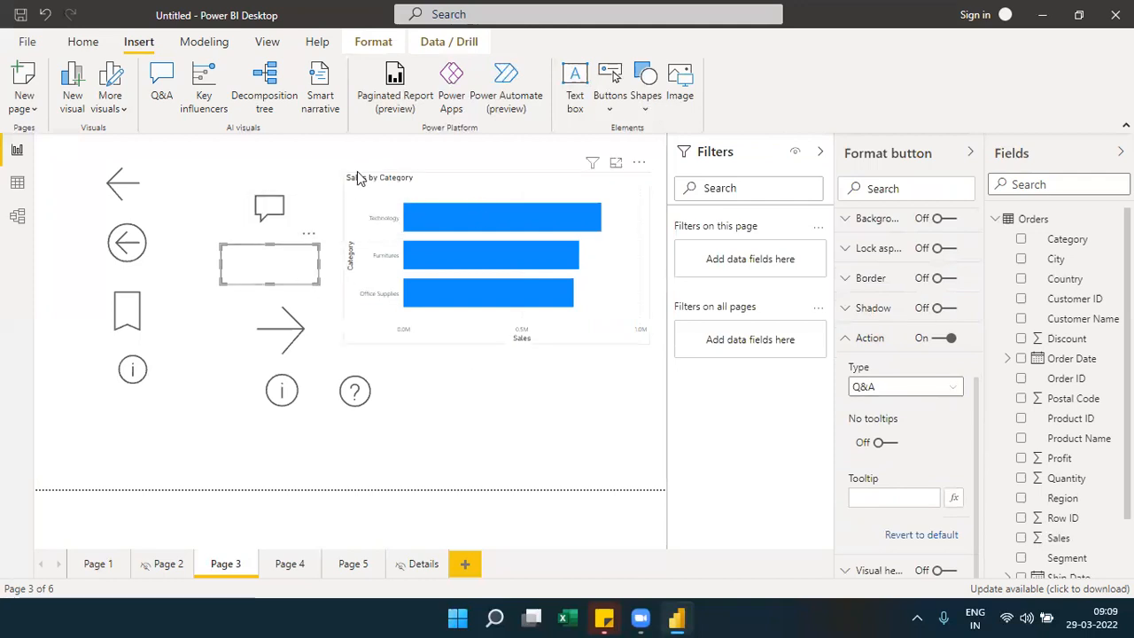
Step: Add a Q&A visual to Page 3, enlarge it, and place it below the Sales by Category chart
{"action": "left_click", "coordinate": [501, 187]}
{"action": "left_click", "coordinate": [515, 423]}
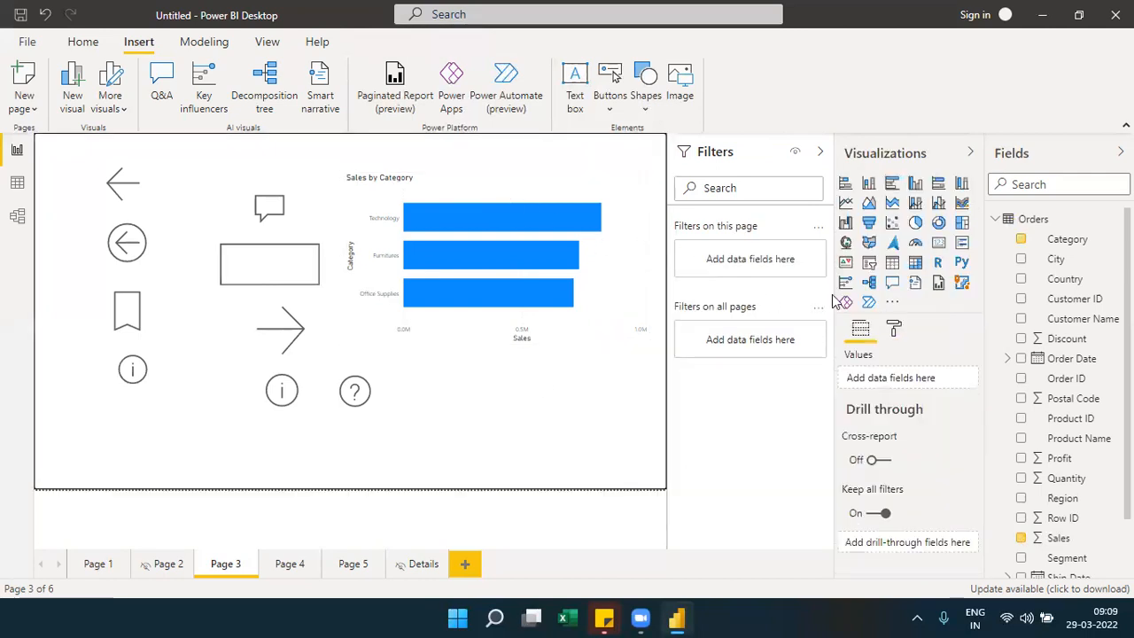
{"action": "left_click", "coordinate": [892, 284]}
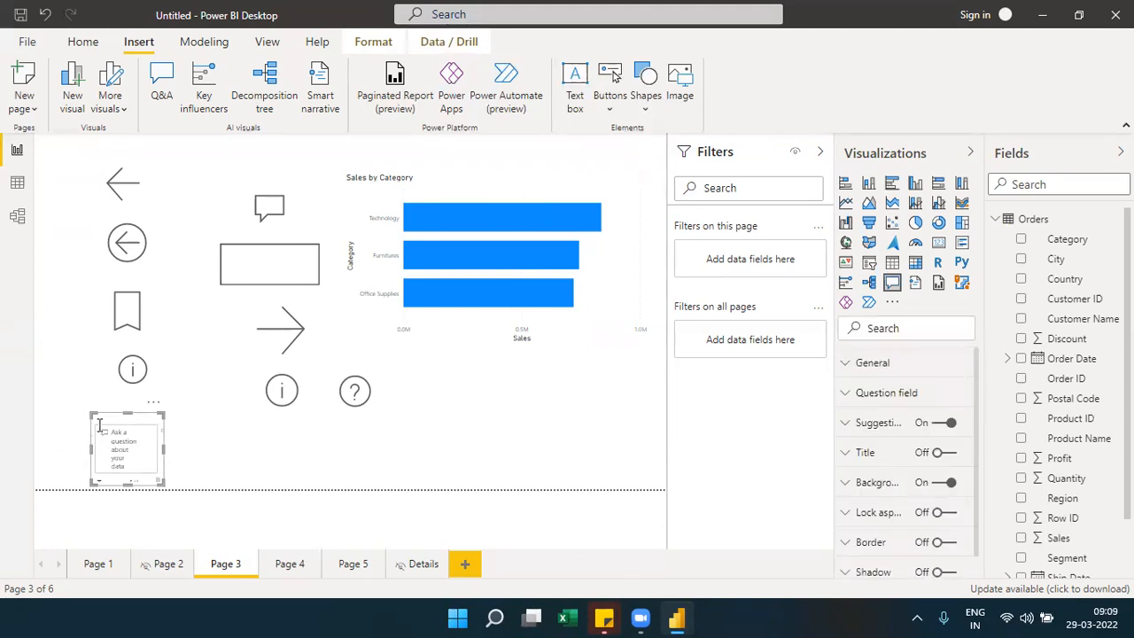
{"action": "left_click_drag", "start_coordinate": [163, 413], "coordinate": [493, 306]}
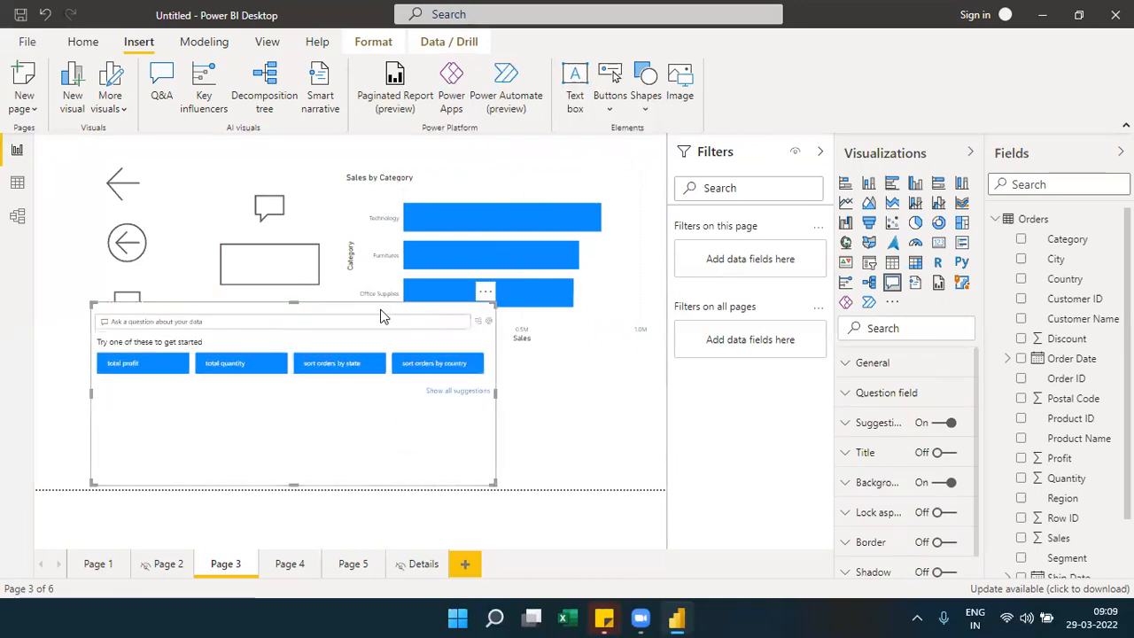
{"action": "left_click_drag", "start_coordinate": [382, 316], "coordinate": [600, 322]}
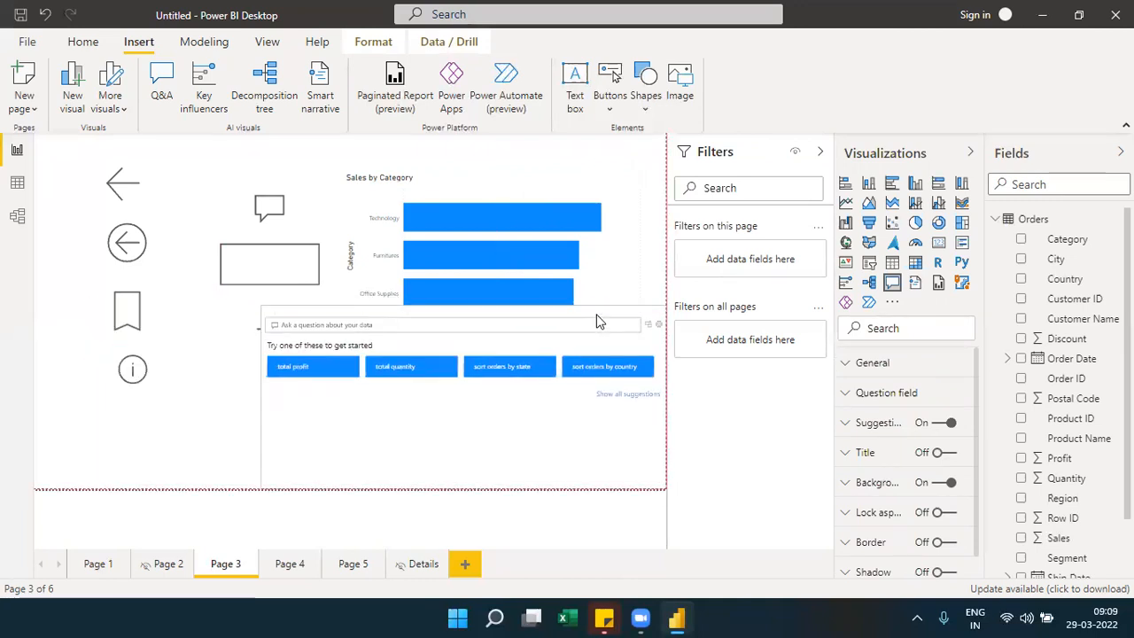
Step: Ask the Q&A visual "show me total sales by postal code"
{"action": "left_click", "coordinate": [346, 325]}
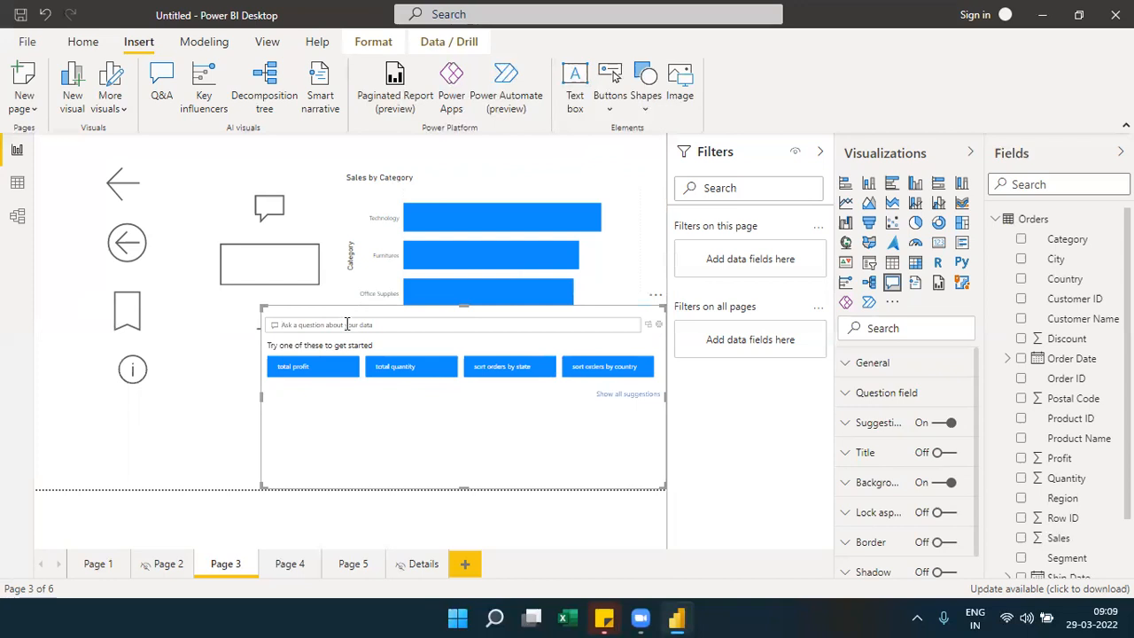
{"action": "type", "text": "shiw"}
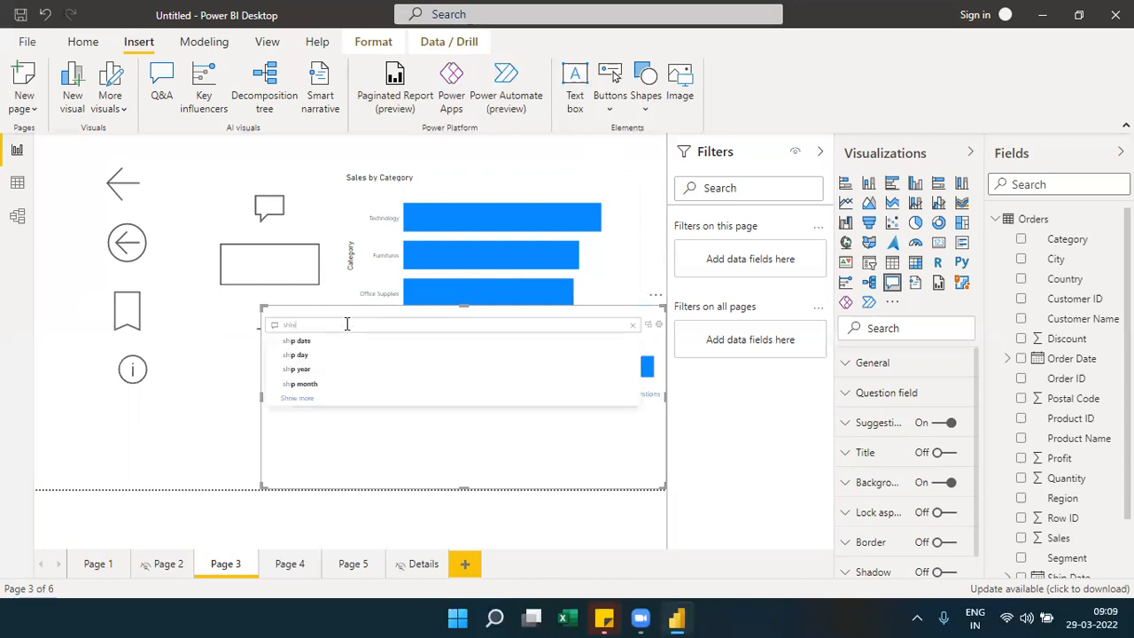
{"action": "key", "text": "BackSpace"}
{"action": "key", "text": "BackSpace"}
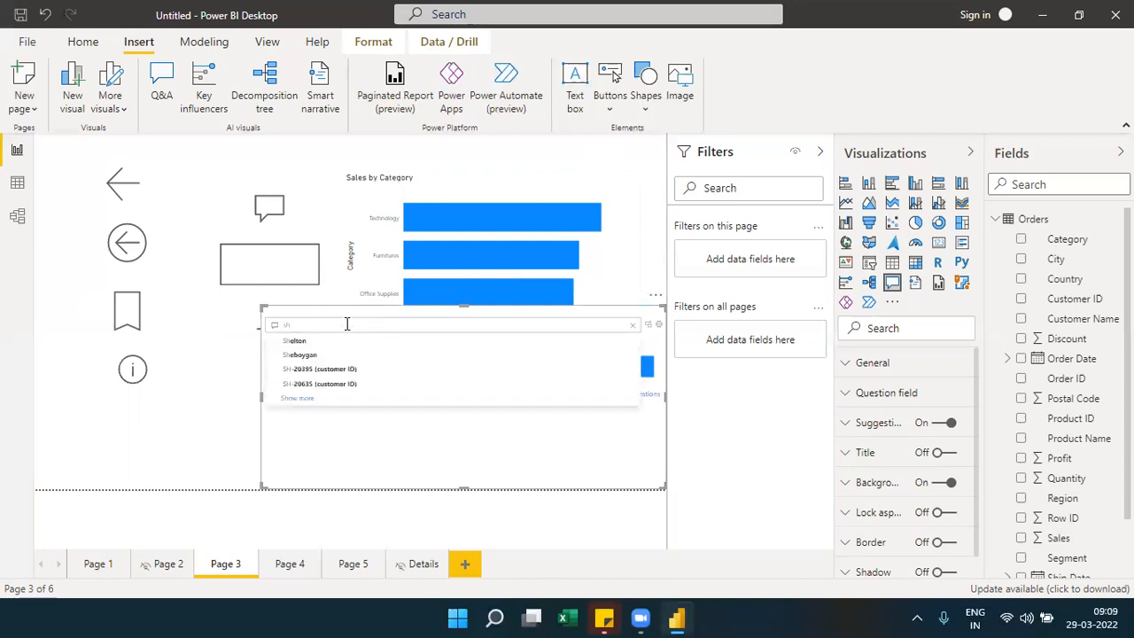
{"action": "type", "text": "ow me"}
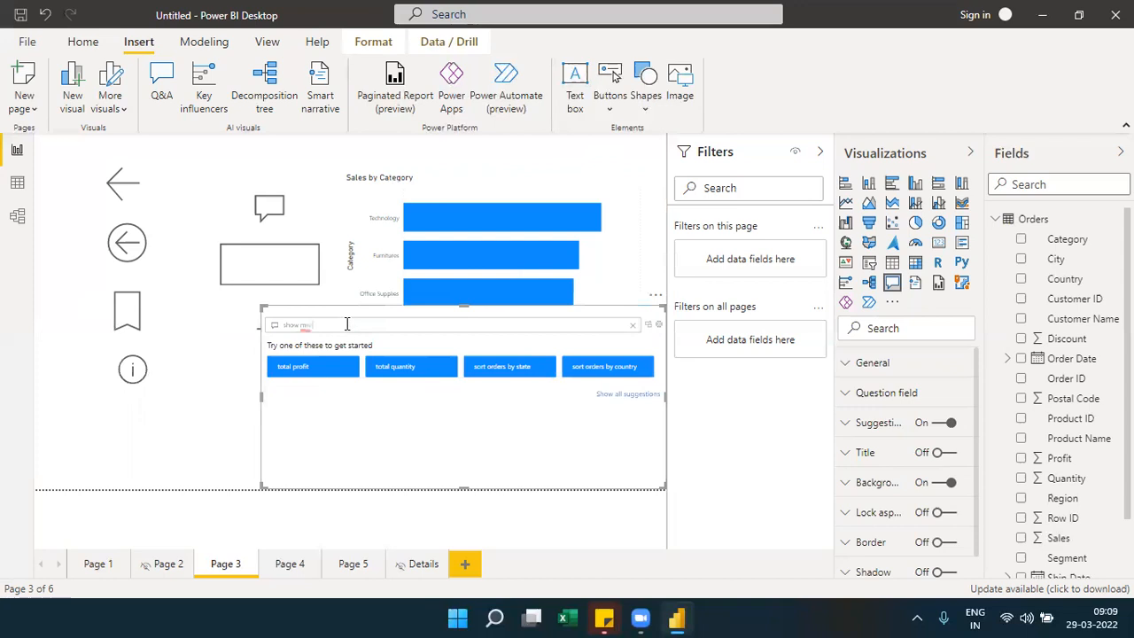
{"action": "key", "text": "BackSpace"}
{"action": "type", "text": "e total"}
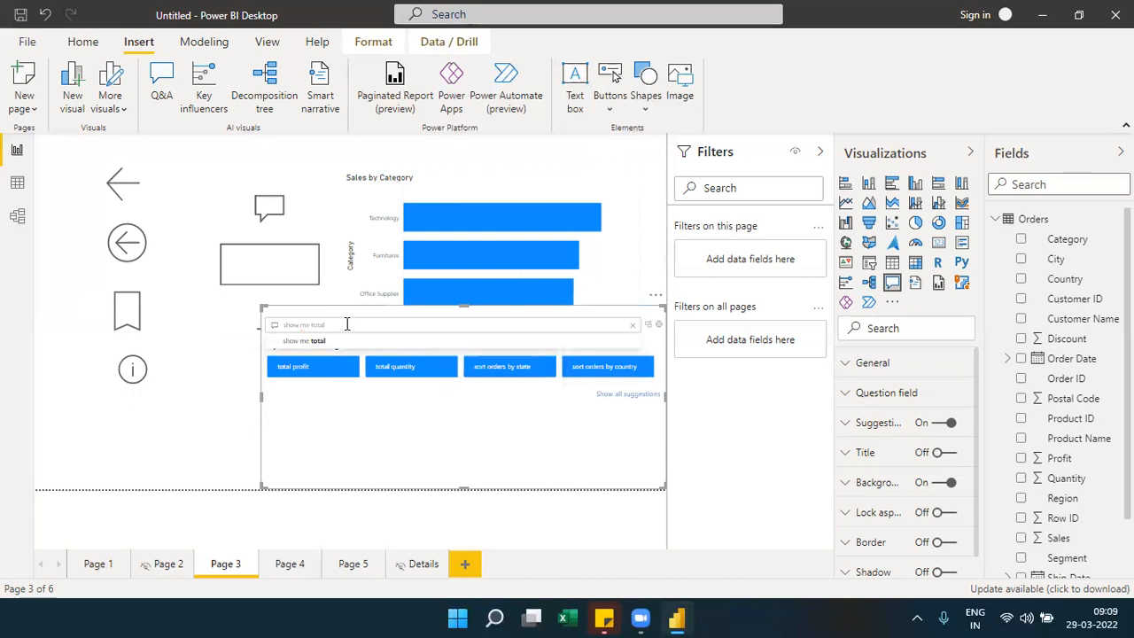
{"action": "type", "text": " sales"}
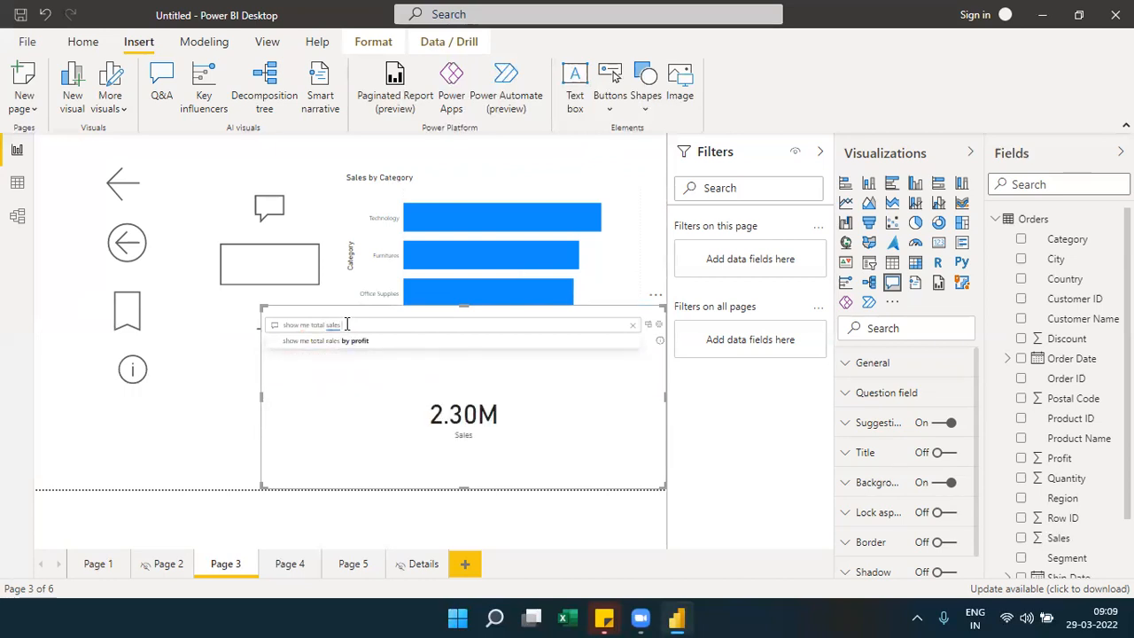
{"action": "type", "text": " by pos"}
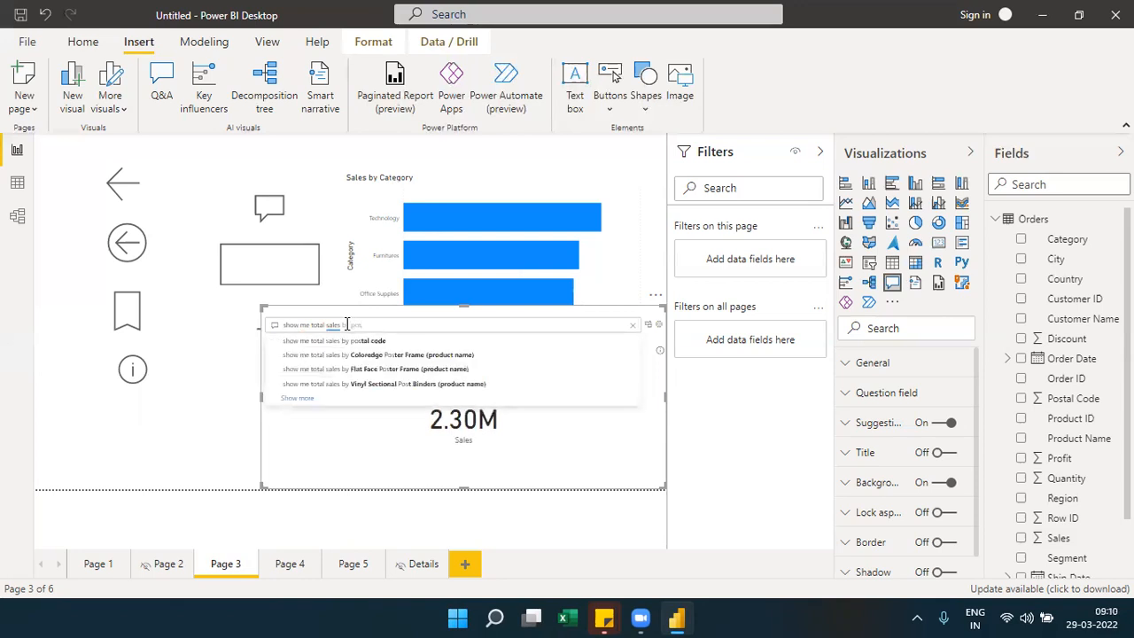
{"action": "type", "text": "tal code"}
{"action": "left_click", "coordinate": [368, 344]}
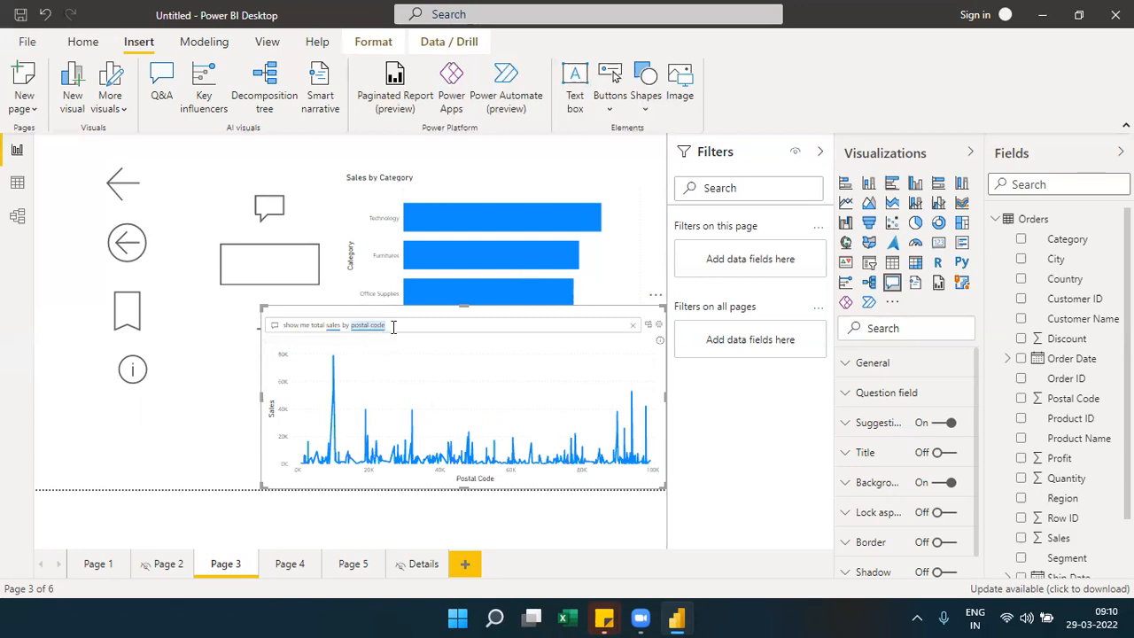
Step: Change the Q&A question to "show me total sales by customer name"
{"action": "type", "text": "p"}
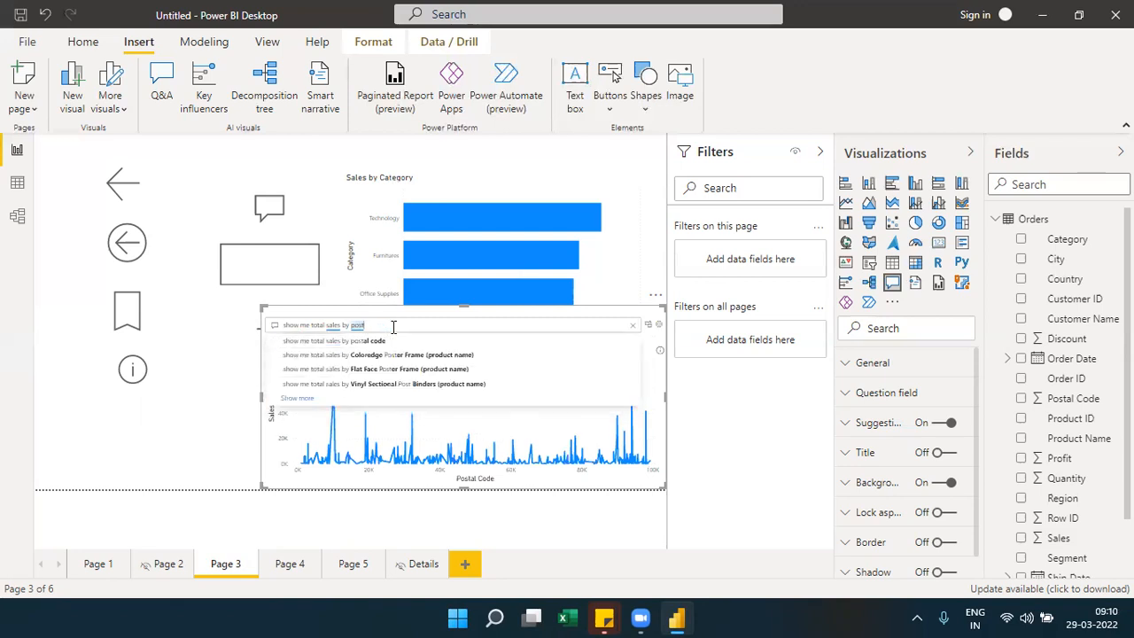
{"action": "key", "text": "BackSpace"}
{"action": "key", "text": "BackSpace"}
{"action": "key", "text": "BackSpace"}
{"action": "key", "text": "BackSpace"}
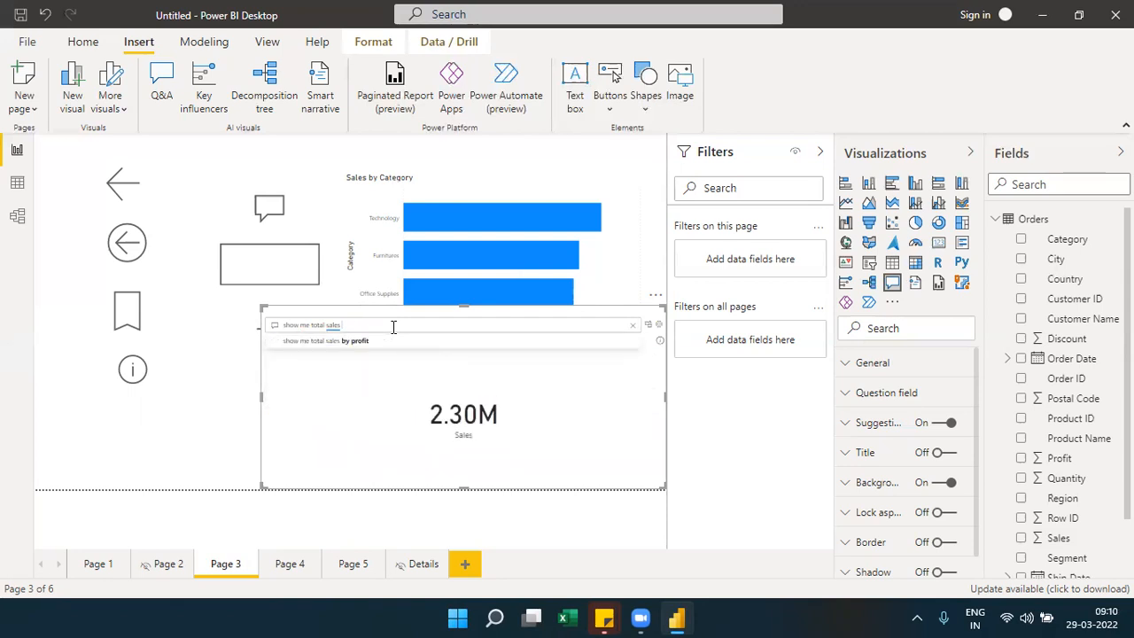
{"action": "type", "text": "by cur"}
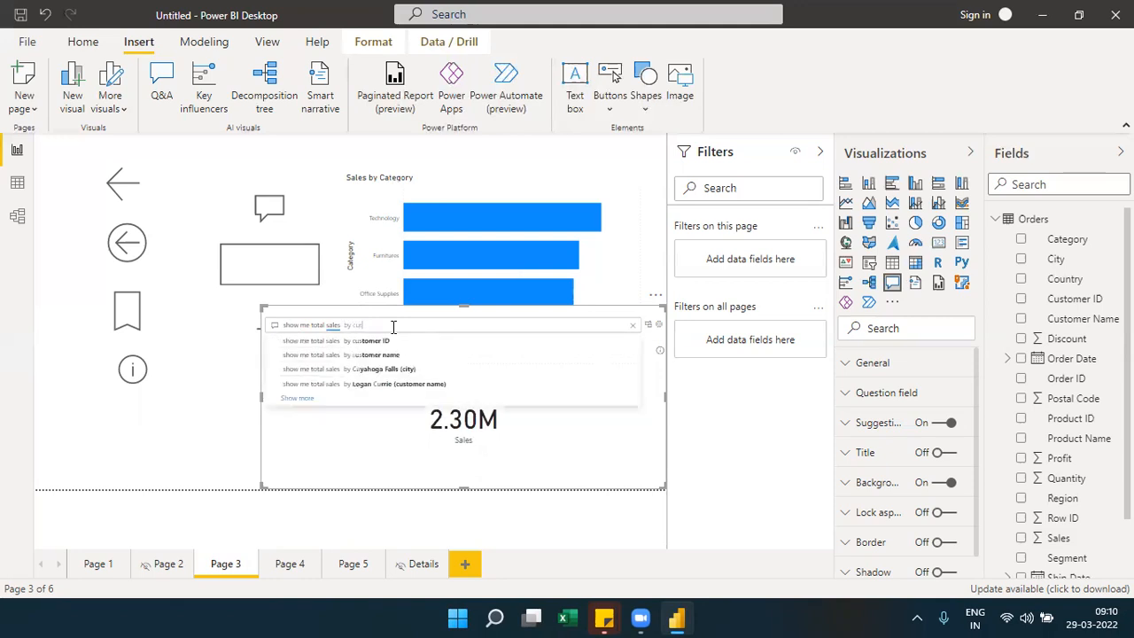
{"action": "key", "text": "BackSpace"}
{"action": "type", "text": "stomer name"}
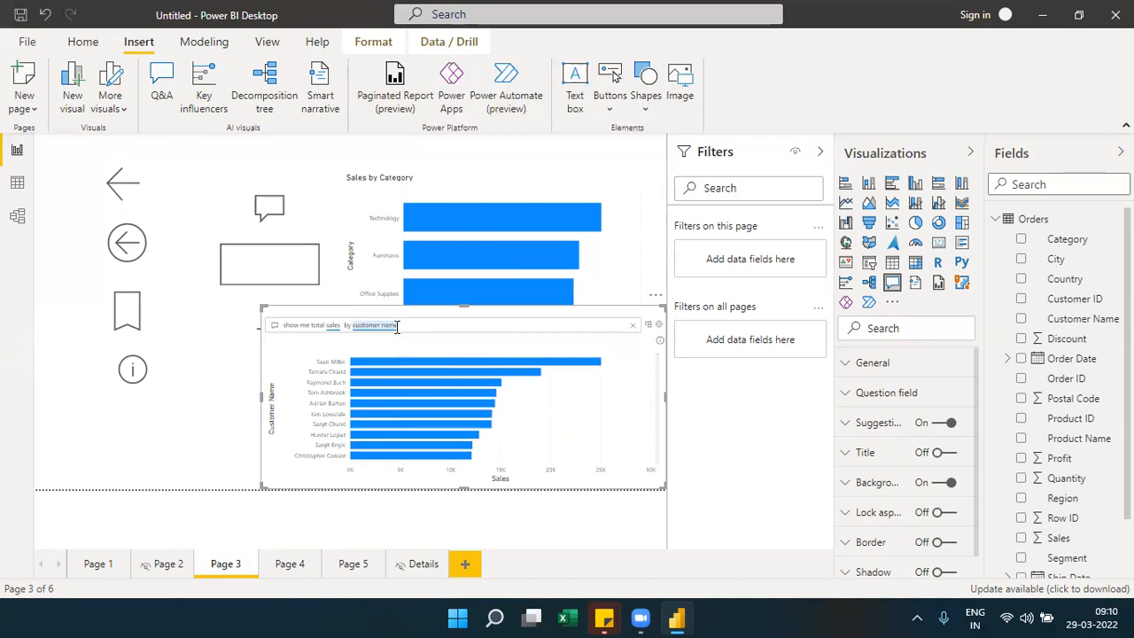
Step: Replace the whole Q&A question with "top 10 sales by subcategory"
{"action": "left_click_drag", "start_coordinate": [398, 325], "coordinate": [275, 326]}
{"action": "type", "text": "top 10 sel"}
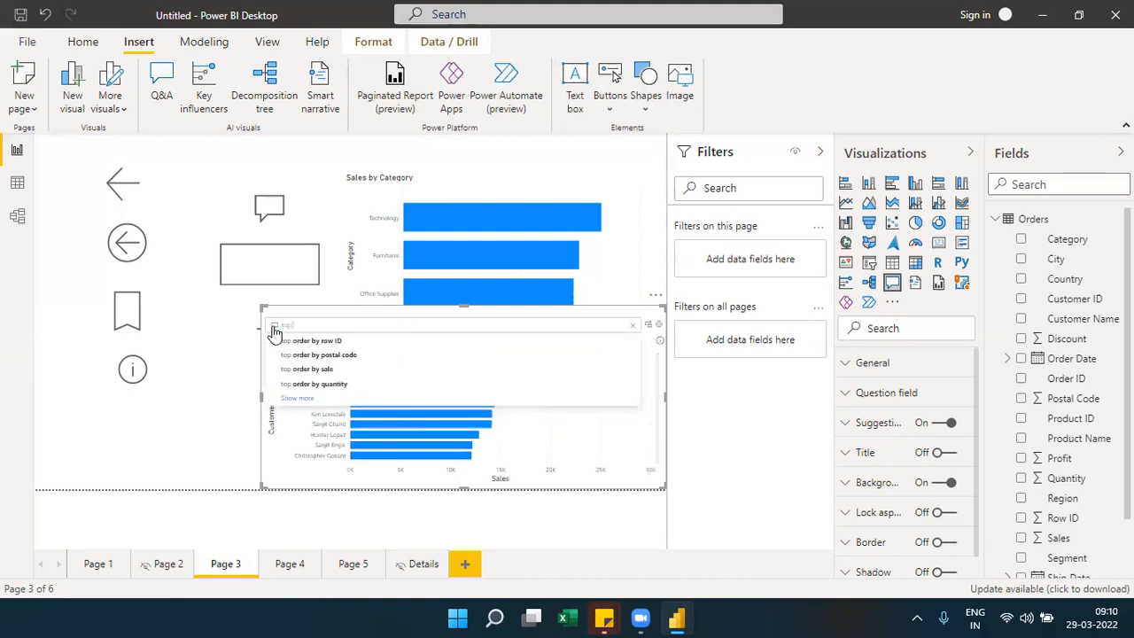
{"action": "type", "text": "es by"}
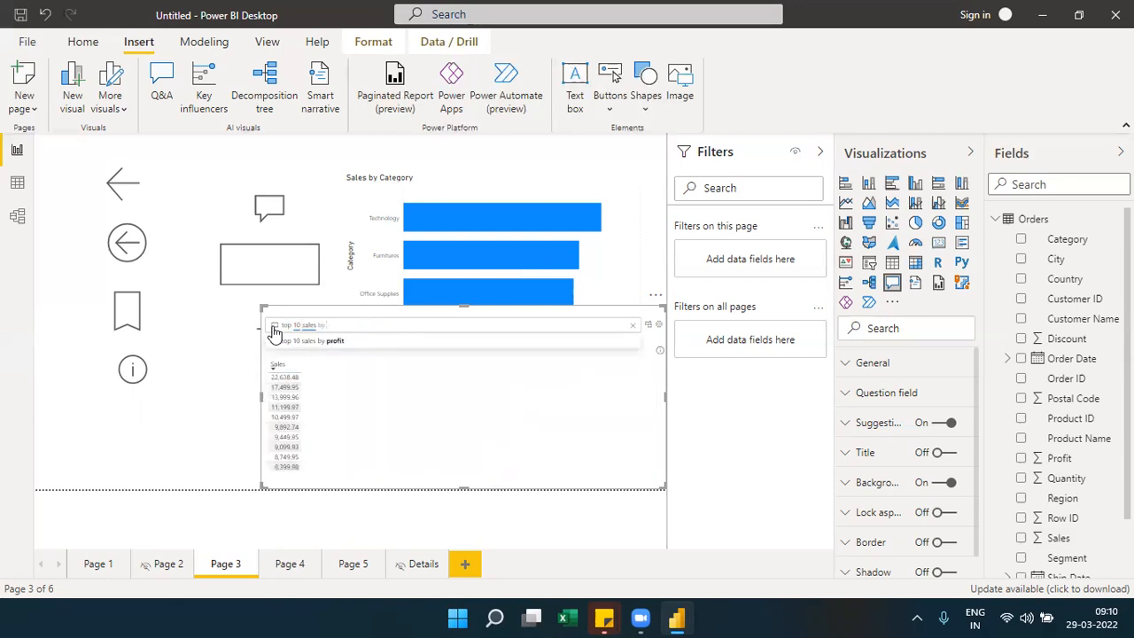
{"action": "type", "text": " c"}
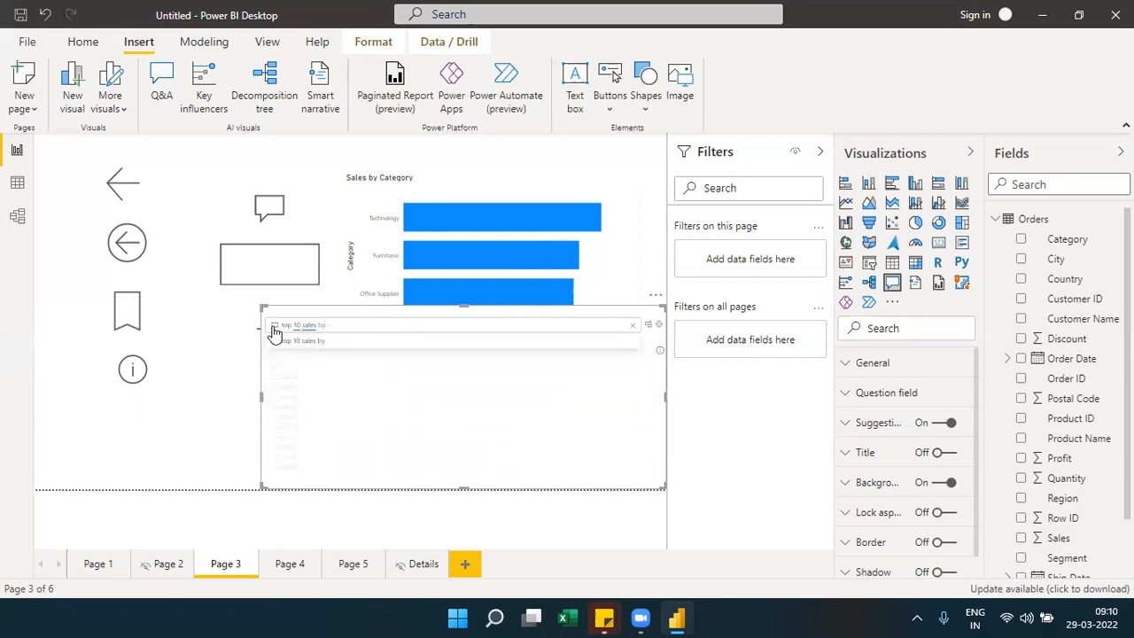
{"action": "type", "text": "subcate"}
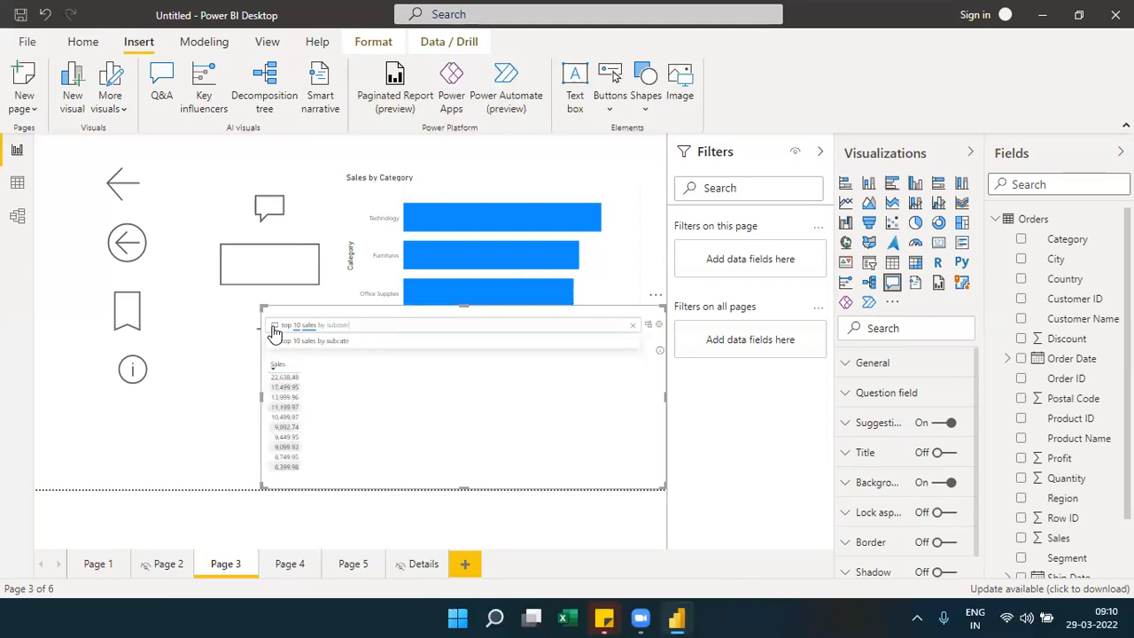
{"action": "type", "text": "gory"}
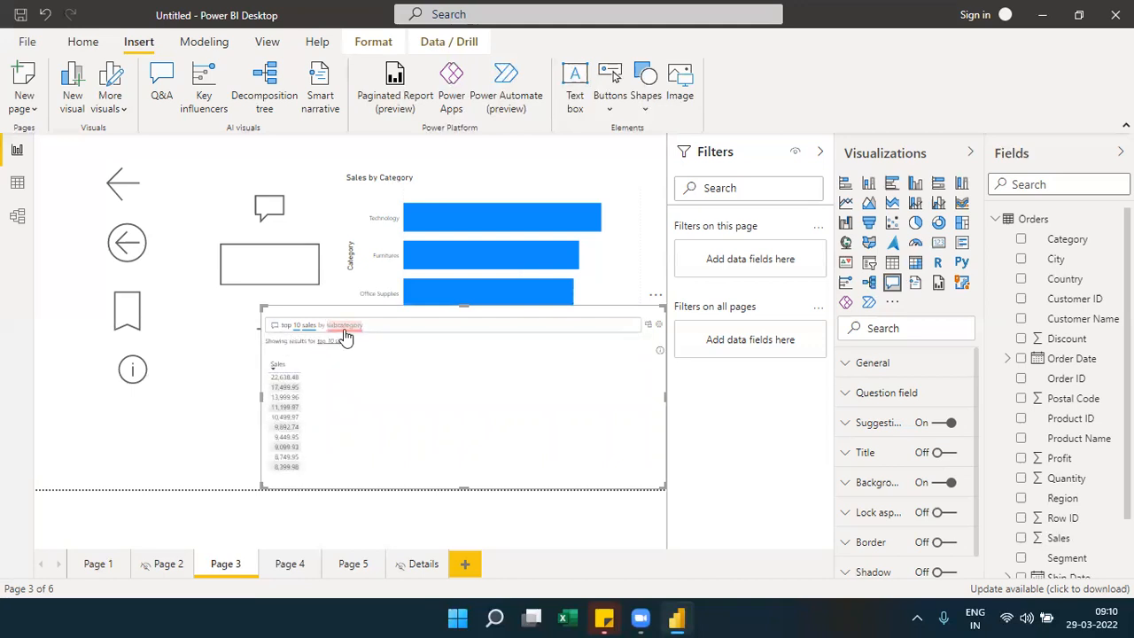
Step: Check the Q&A suggestion offered for the unrecognised term "subcategory" in the question
{"action": "left_click", "coordinate": [345, 328]}
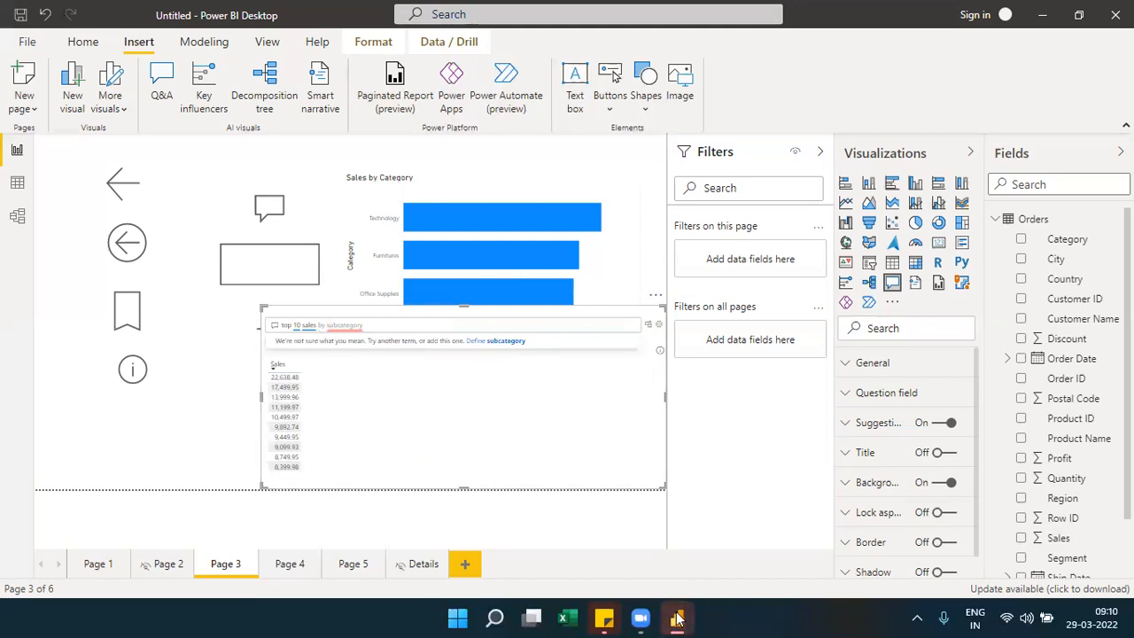
{"action": "mouse_move", "coordinate": [676, 617]}
{"action": "left_click", "coordinate": [795, 493]}
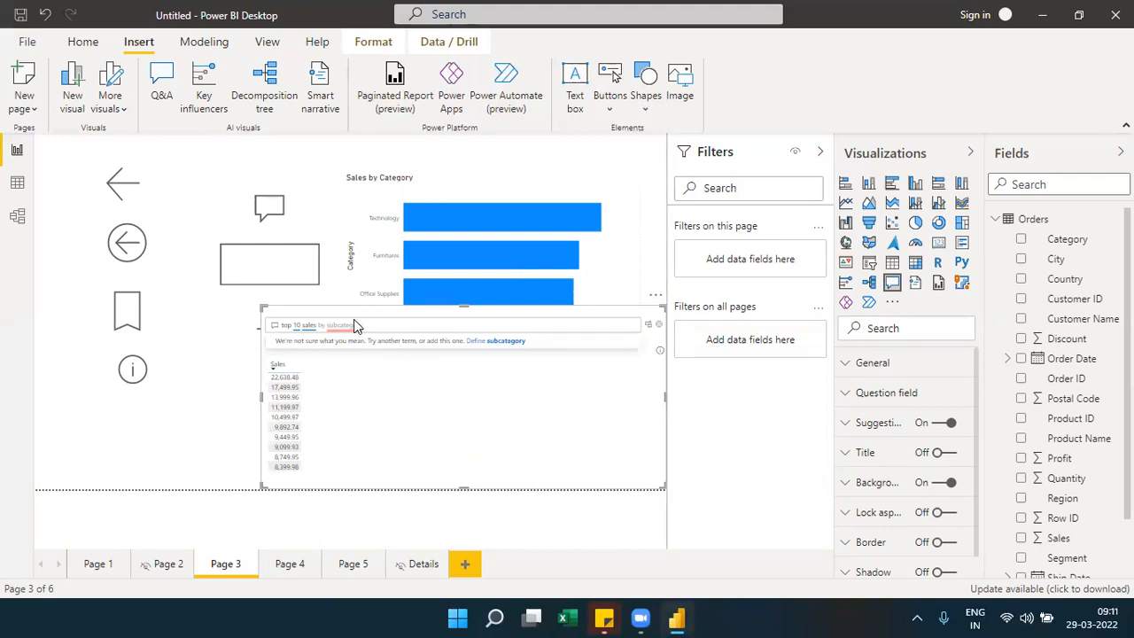
{"action": "left_click", "coordinate": [294, 331]}
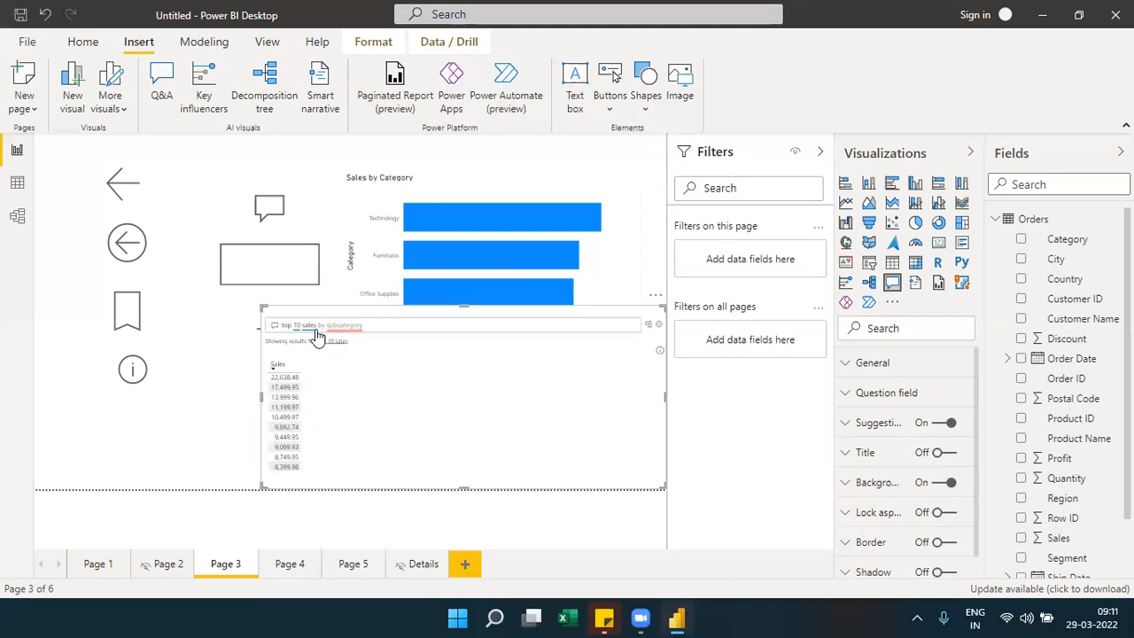
{"action": "double_click", "coordinate": [359, 327]}
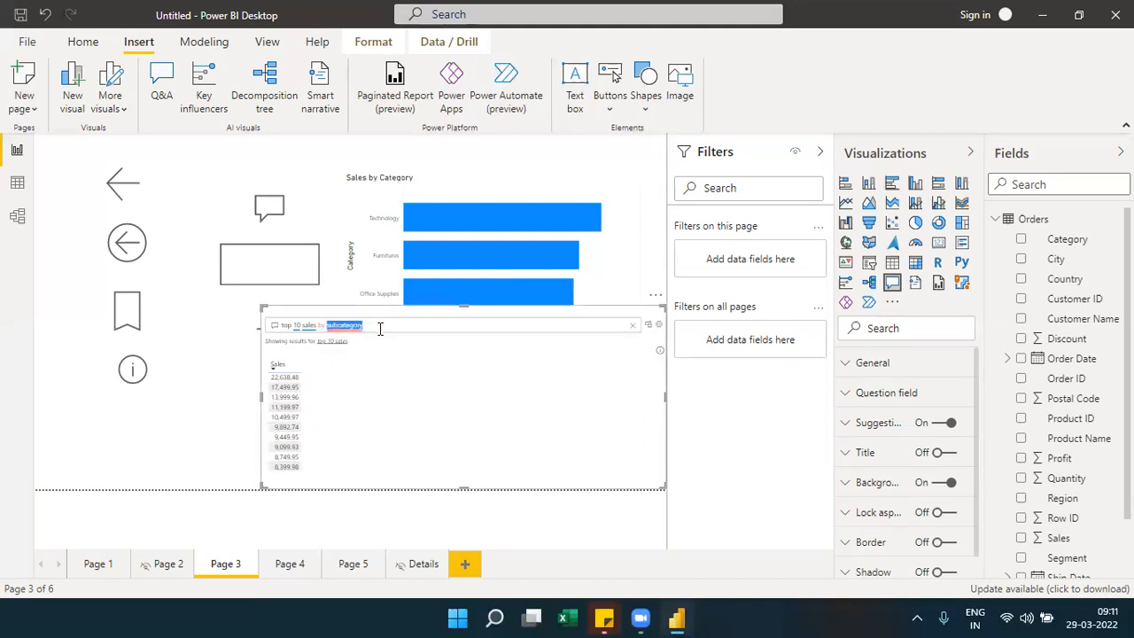
Step: Try rewording the Q&A question to "top 10 salesamunt by subcategory"
{"action": "double_click", "coordinate": [314, 325]}
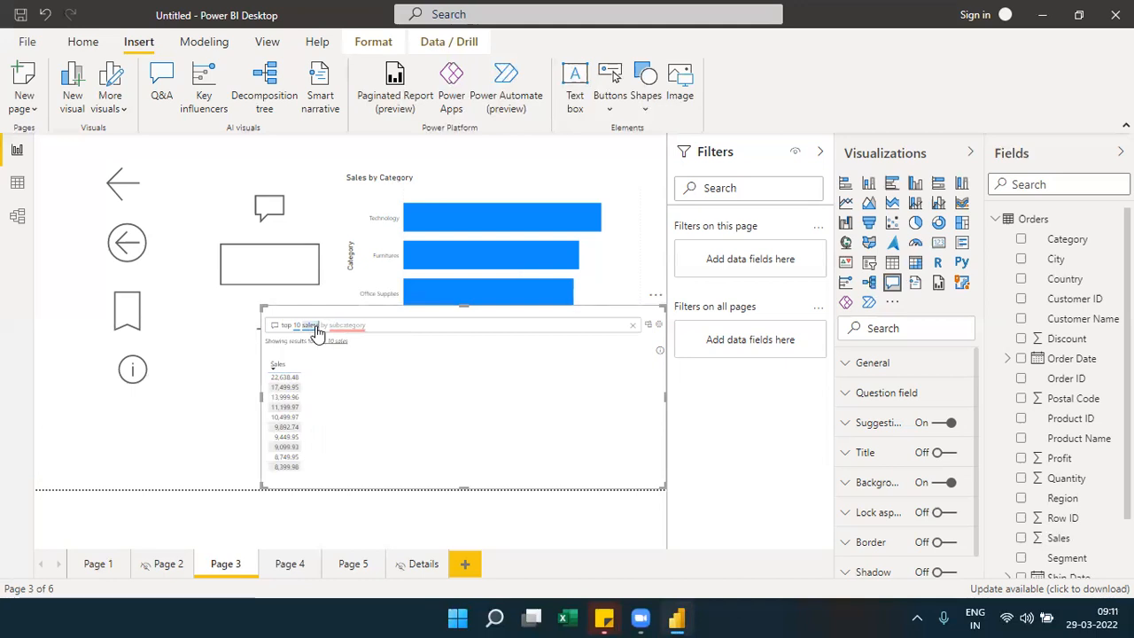
{"action": "type", "text": "sales"}
{"action": "key", "text": "BackSpace"}
{"action": "key", "text": "BackSpace"}
{"action": "key", "text": "BackSpace"}
{"action": "key", "text": "BackSpace"}
{"action": "key", "text": "BackSpace"}
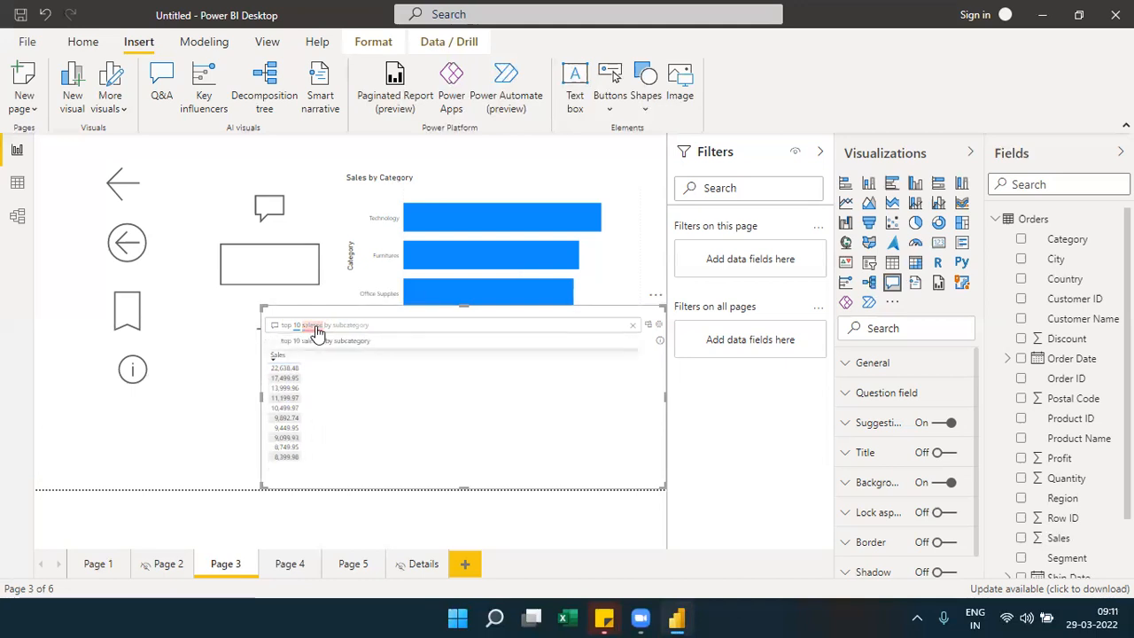
{"action": "type", "text": "anou"}
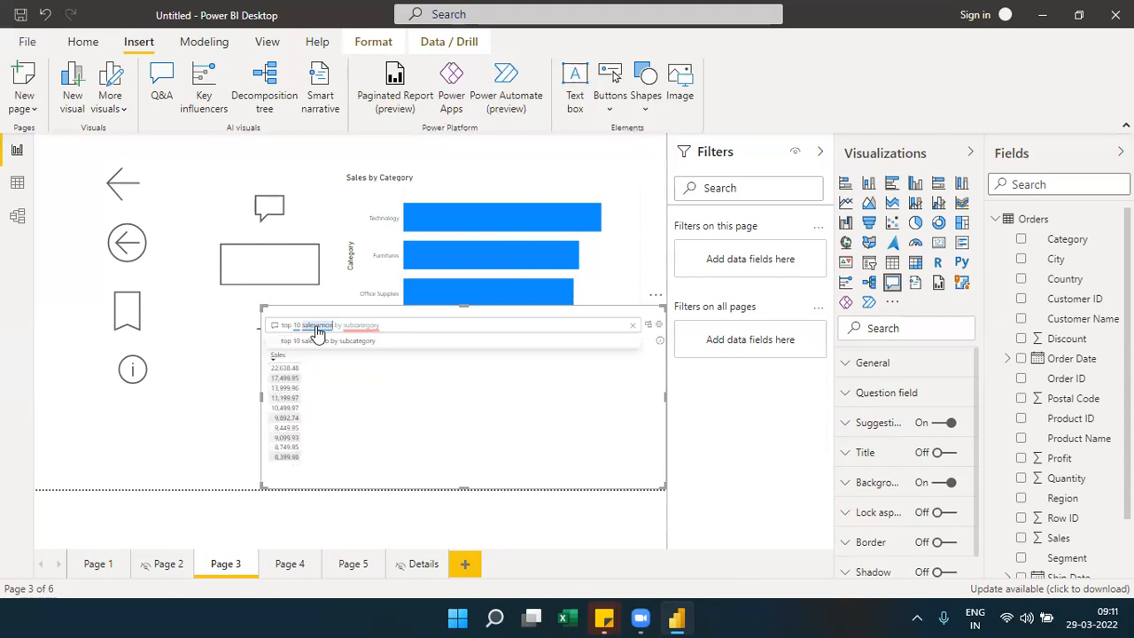
{"action": "key", "text": "BackSpace"}
{"action": "key", "text": "BackSpace"}
{"action": "type", "text": "ount"}
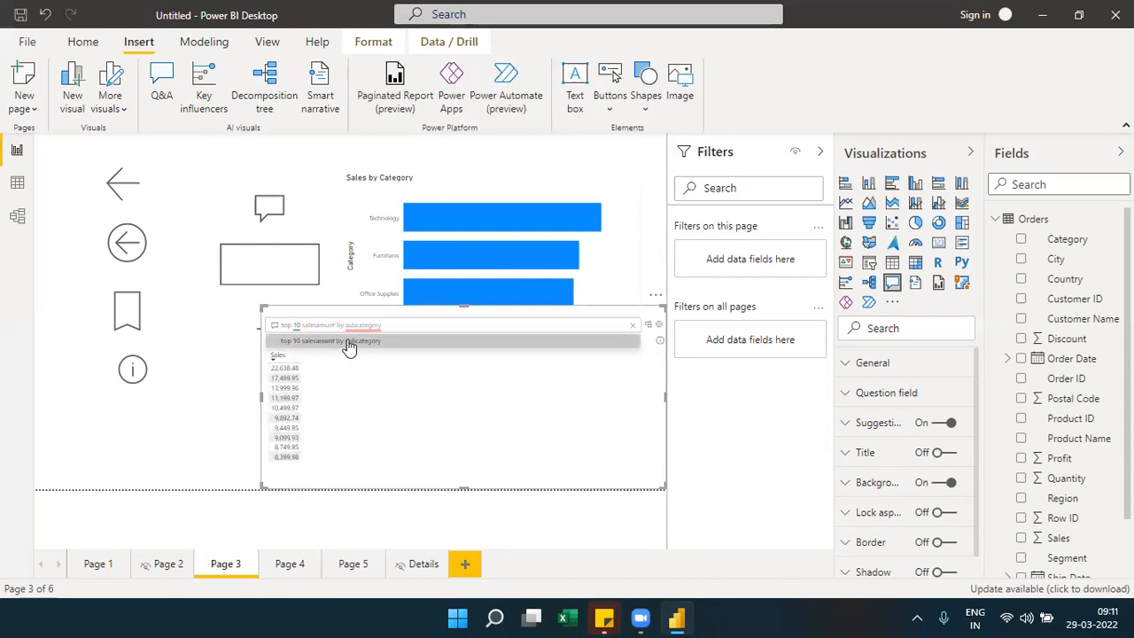
{"action": "left_click", "coordinate": [349, 343]}
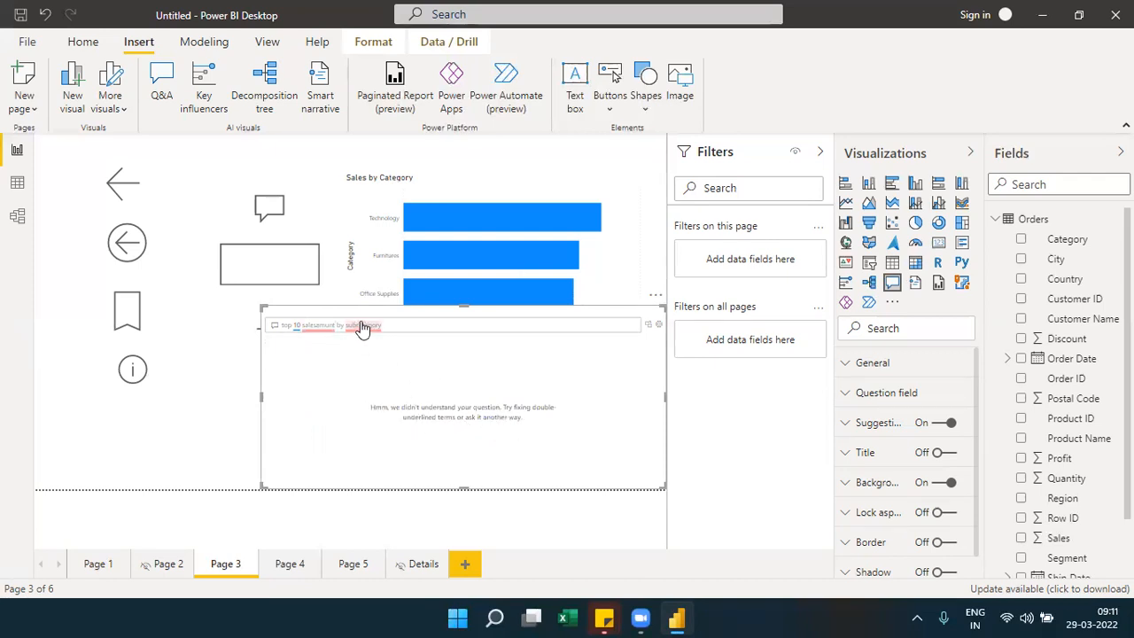
Step: Clear the Q&A question and ask "top 10 sales by profit" instead
{"action": "left_click", "coordinate": [425, 327]}
{"action": "key", "text": "BackSpace"}
{"action": "key", "text": "BackSpace"}
{"action": "key", "text": "BackSpace"}
{"action": "key", "text": "BackSpace"}
{"action": "key", "text": "BackSpace"}
{"action": "key", "text": "BackSpace"}
{"action": "key", "text": "BackSpace"}
{"action": "key", "text": "BackSpace"}
{"action": "key", "text": "BackSpace"}
{"action": "key", "text": "BackSpace"}
{"action": "key", "text": "BackSpace"}
{"action": "key", "text": "BackSpace"}
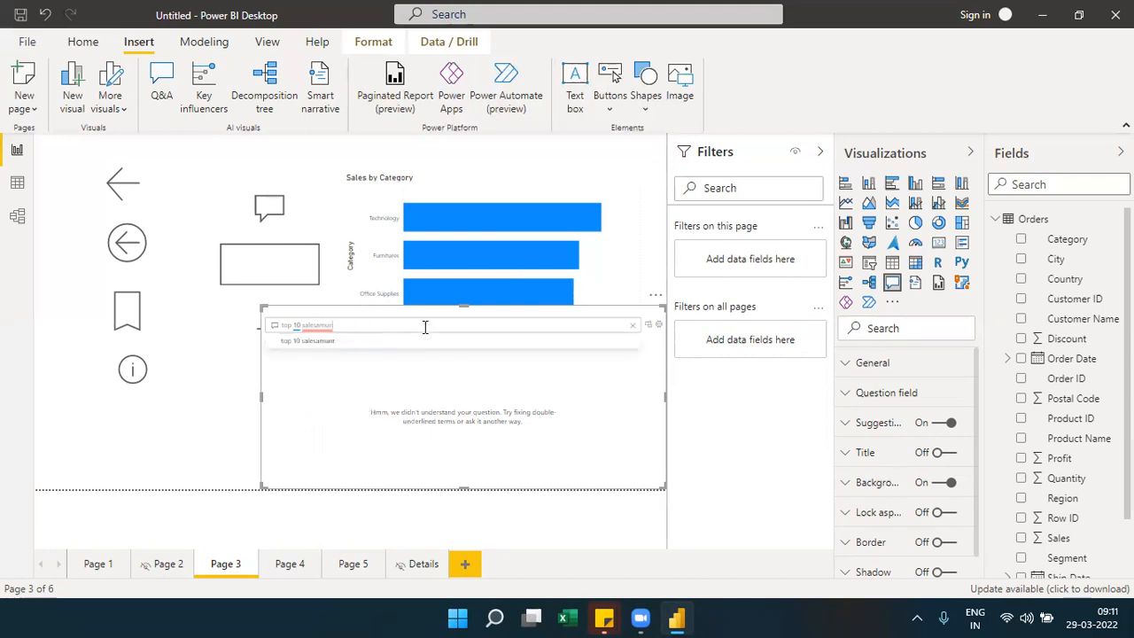
{"action": "key", "text": "BackSpace"}
{"action": "key", "text": "BackSpace"}
{"action": "key", "text": "BackSpace"}
{"action": "key", "text": "BackSpace"}
{"action": "key", "text": "BackSpace"}
{"action": "key", "text": "BackSpace"}
{"action": "key", "text": "BackSpace"}
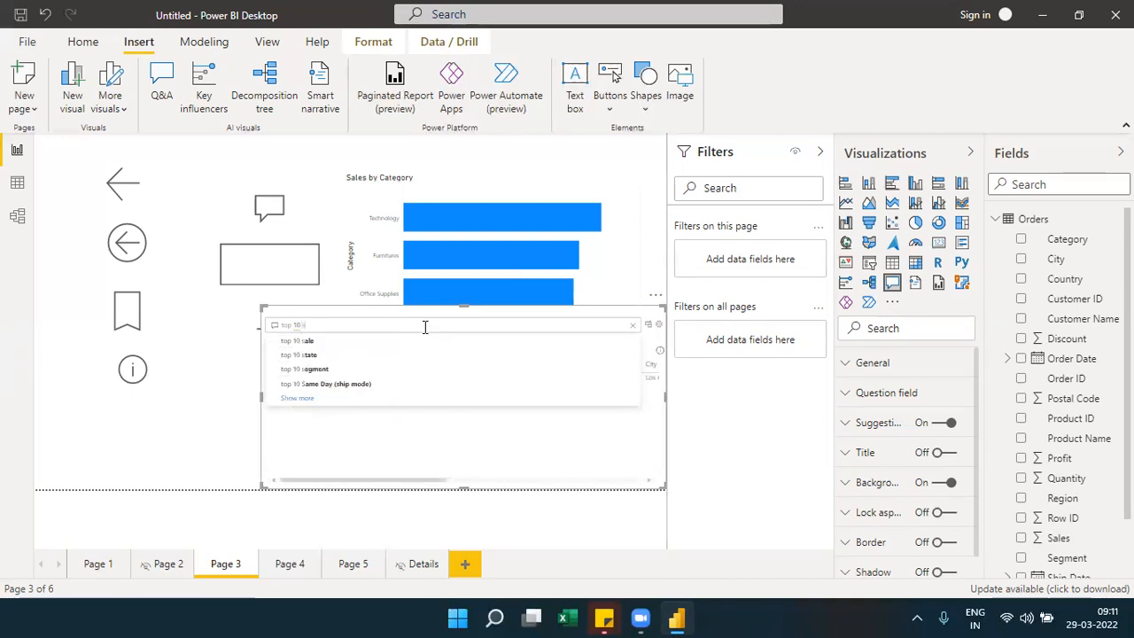
{"action": "key", "text": "BackSpace"}
{"action": "key", "text": "BackSpace"}
{"action": "key", "text": "BackSpace"}
{"action": "key", "text": "BackSpace"}
{"action": "key", "text": "BackSpace"}
{"action": "key", "text": "BackSpace"}
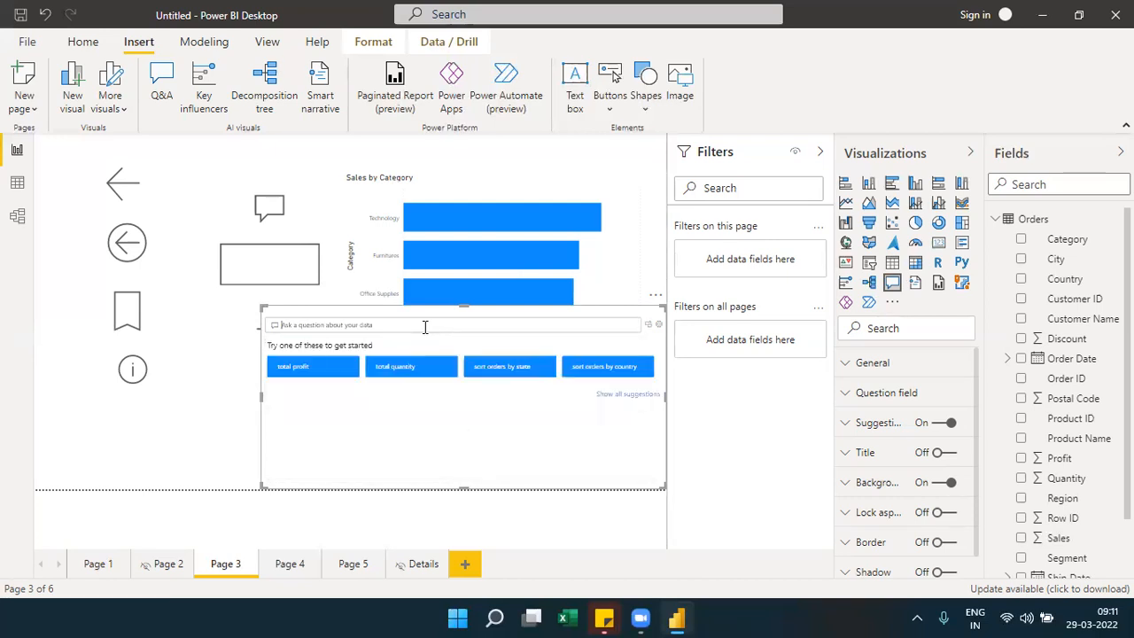
{"action": "type", "text": "top 10"}
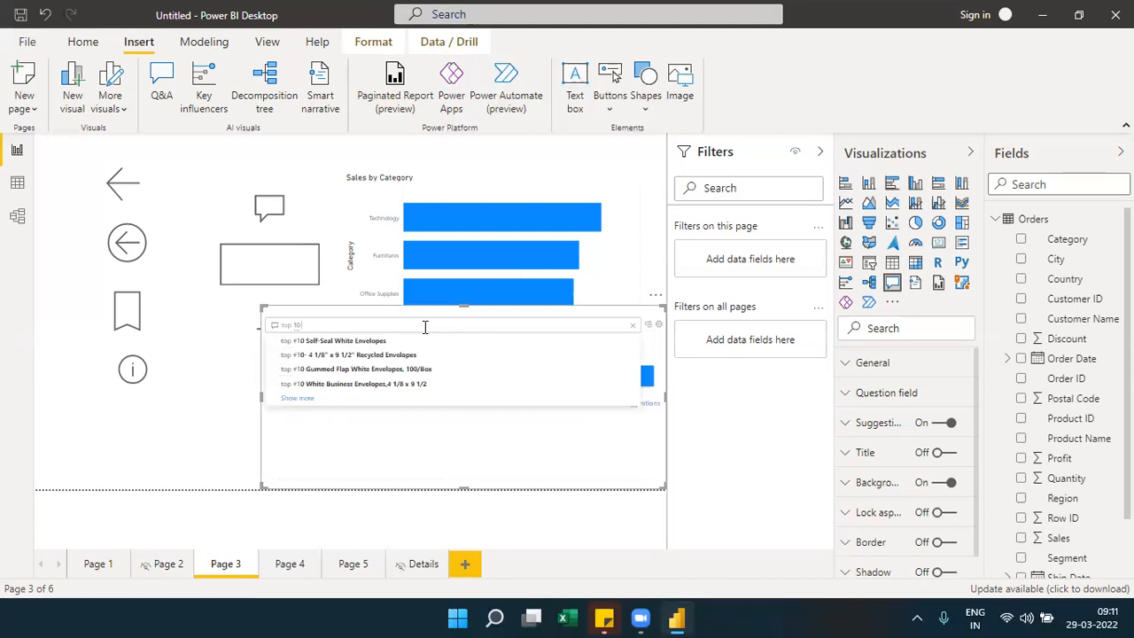
{"action": "type", "text": " sales"}
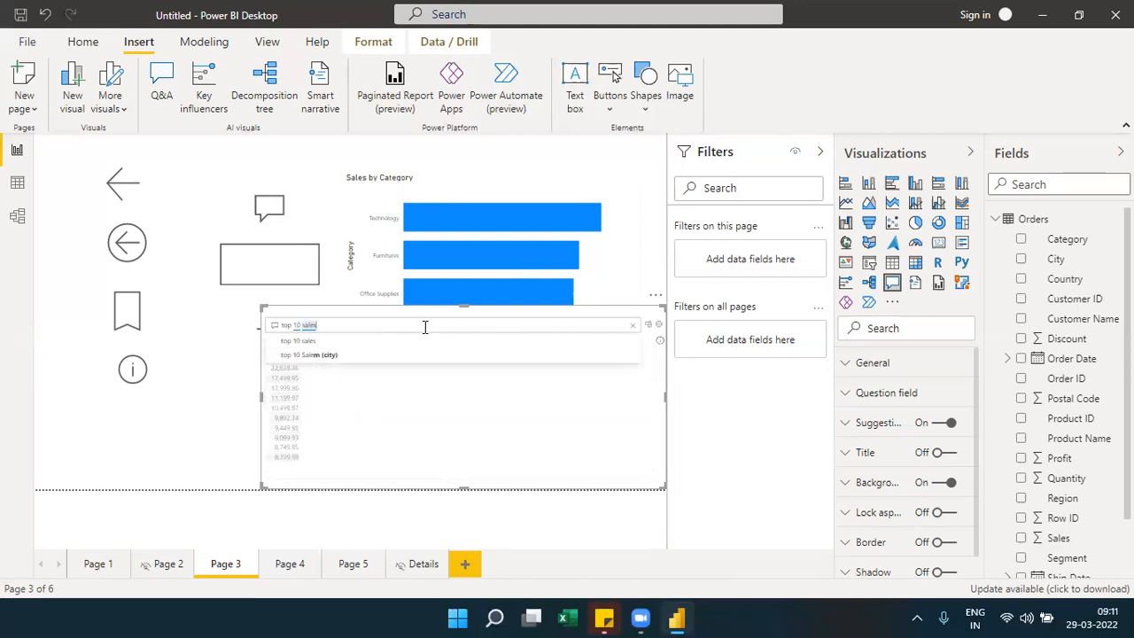
{"action": "key", "text": "Down"}
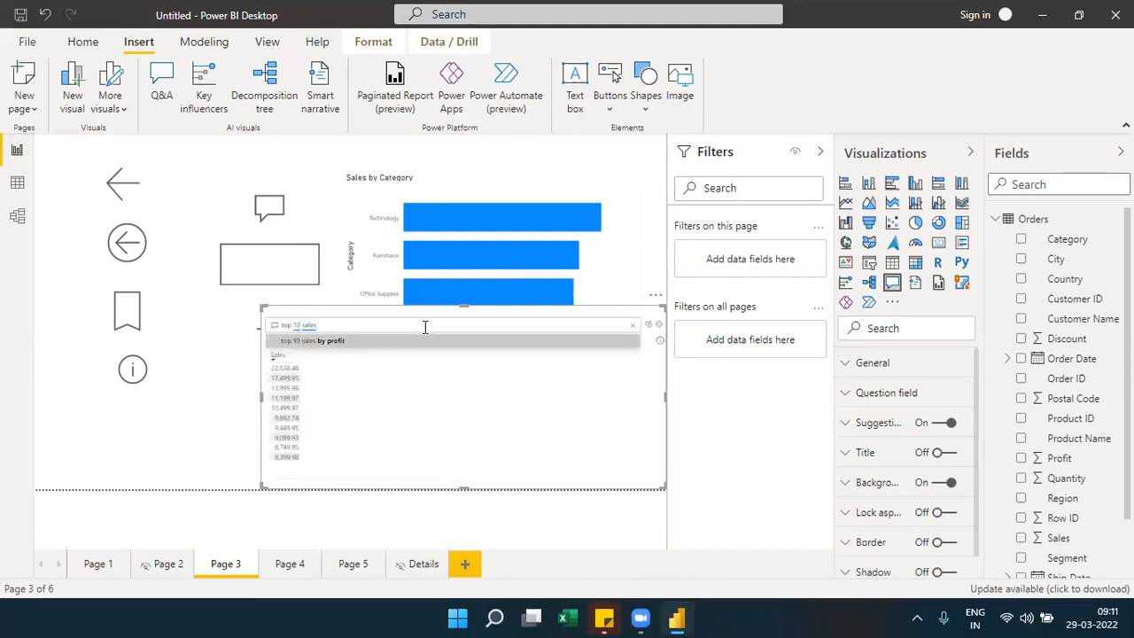
{"action": "key", "text": "Return"}
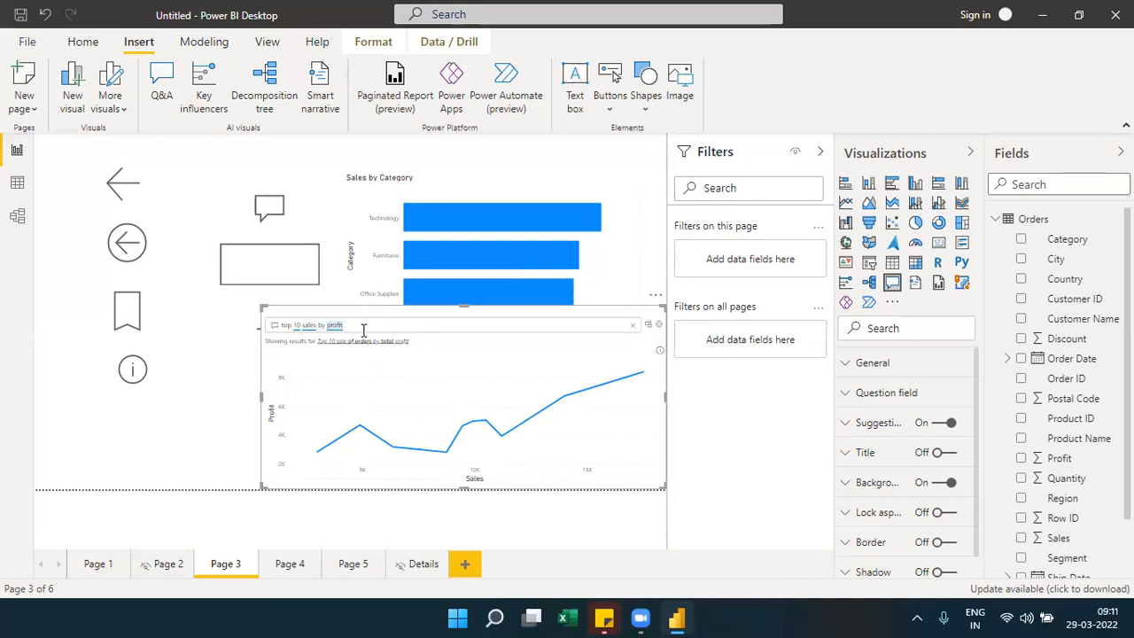
Step: Change the Q&A question to "top 10 subcategory by sales"
{"action": "key", "text": "BackSpace"}
{"action": "key", "text": "BackSpace"}
{"action": "key", "text": "BackSpace"}
{"action": "key", "text": "BackSpace"}
{"action": "key", "text": "BackSpace"}
{"action": "key", "text": "BackSpace"}
{"action": "key", "text": "BackSpace"}
{"action": "key", "text": "BackSpace"}
{"action": "key", "text": "BackSpace"}
{"action": "key", "text": "BackSpace"}
{"action": "key", "text": "BackSpace"}
{"action": "key", "text": "BackSpace"}
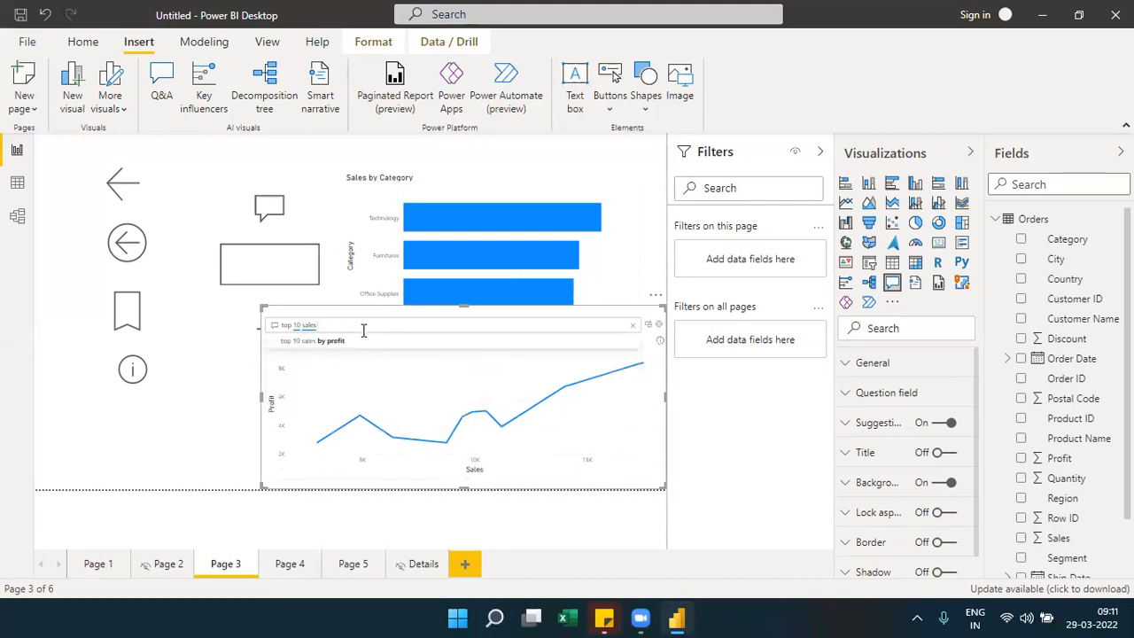
{"action": "key", "text": "BackSpace"}
{"action": "key", "text": "BackSpace"}
{"action": "type", "text": "u"}
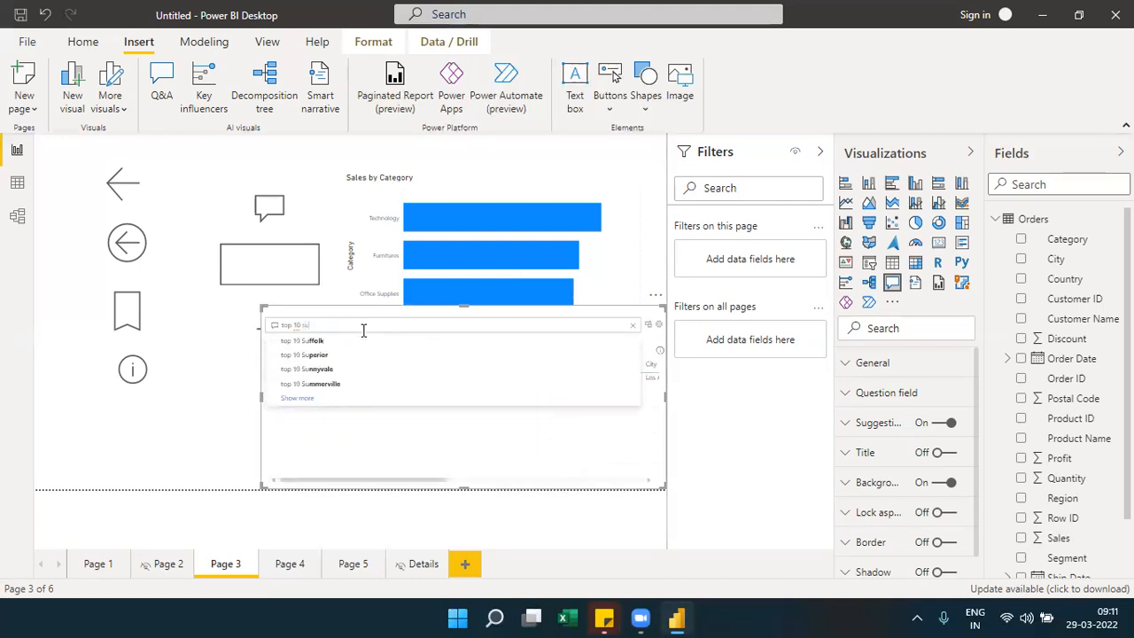
{"action": "type", "text": "bca"}
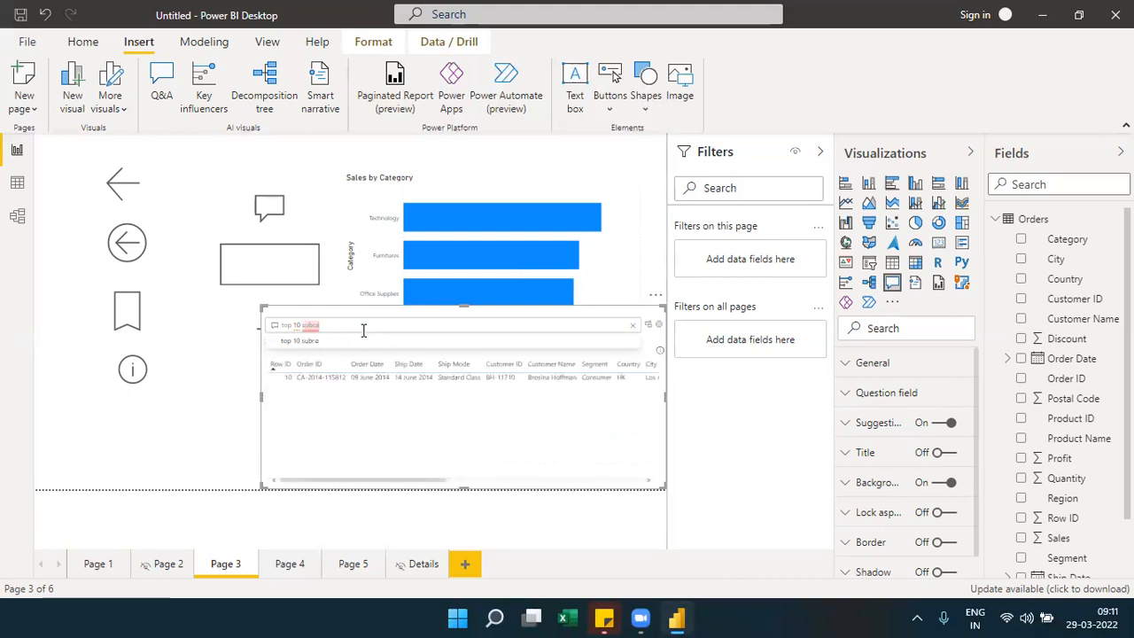
{"action": "type", "text": "t"}
{"action": "type", "text": "egory"}
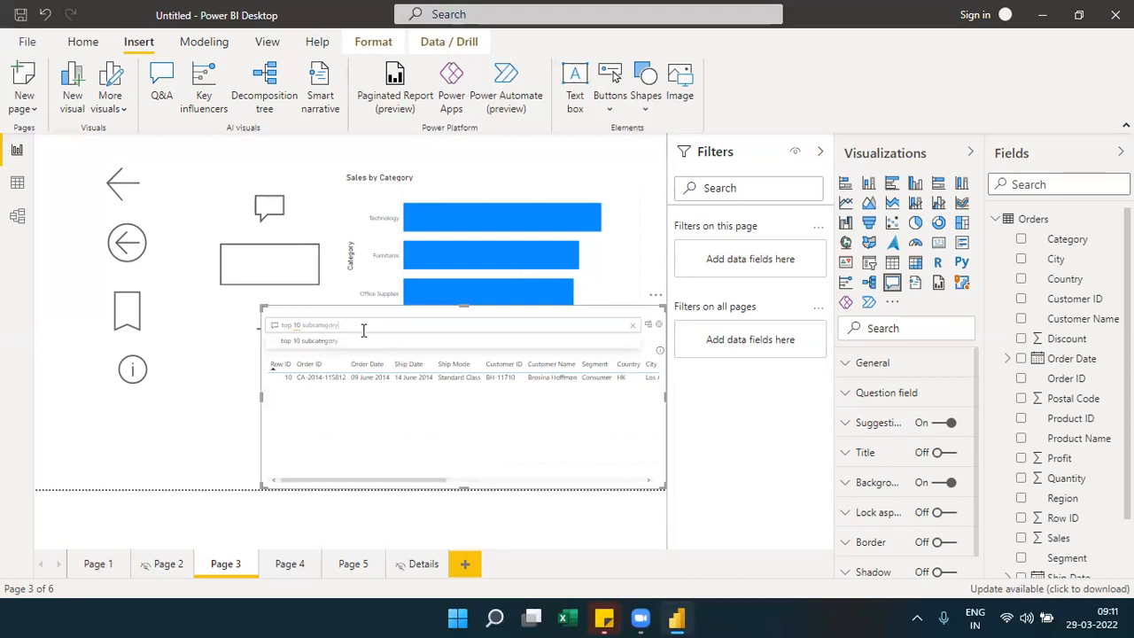
{"action": "type", "text": " by sales"}
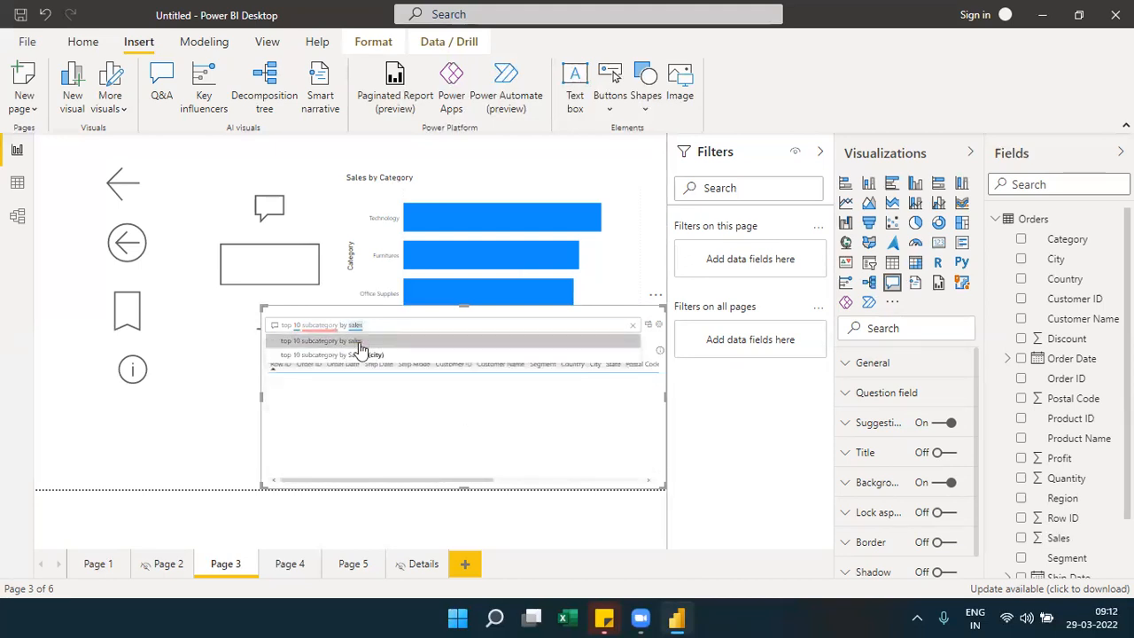
{"action": "left_click", "coordinate": [359, 347]}
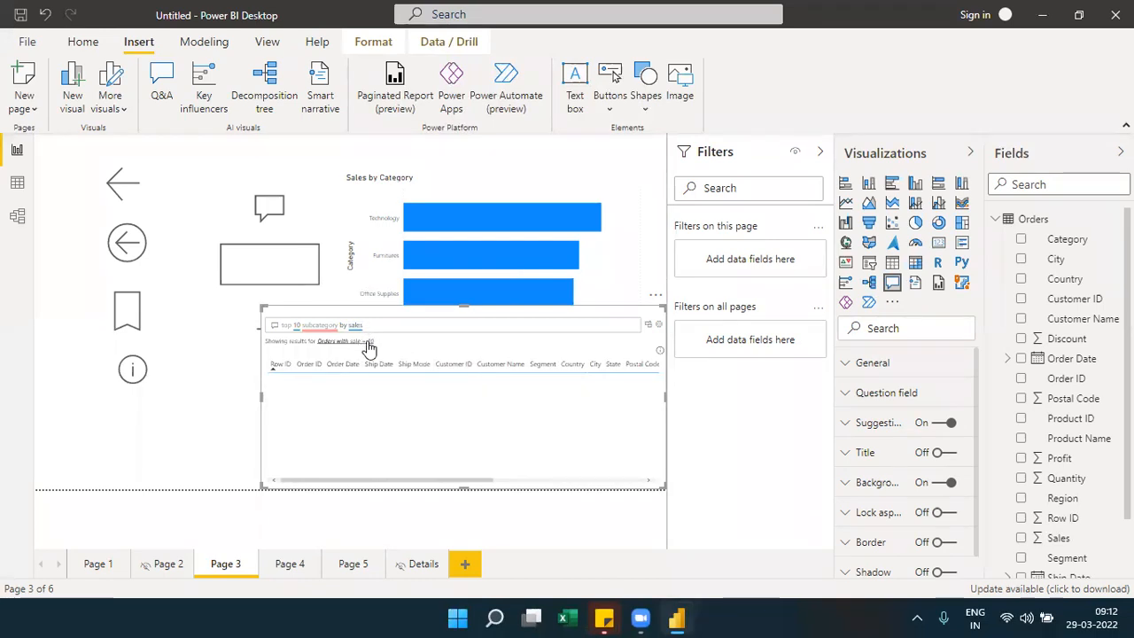
Step: Teach Q&A that "subcategory" refers to the sub-category field, save the definition, and return to the report
{"action": "left_click", "coordinate": [325, 329]}
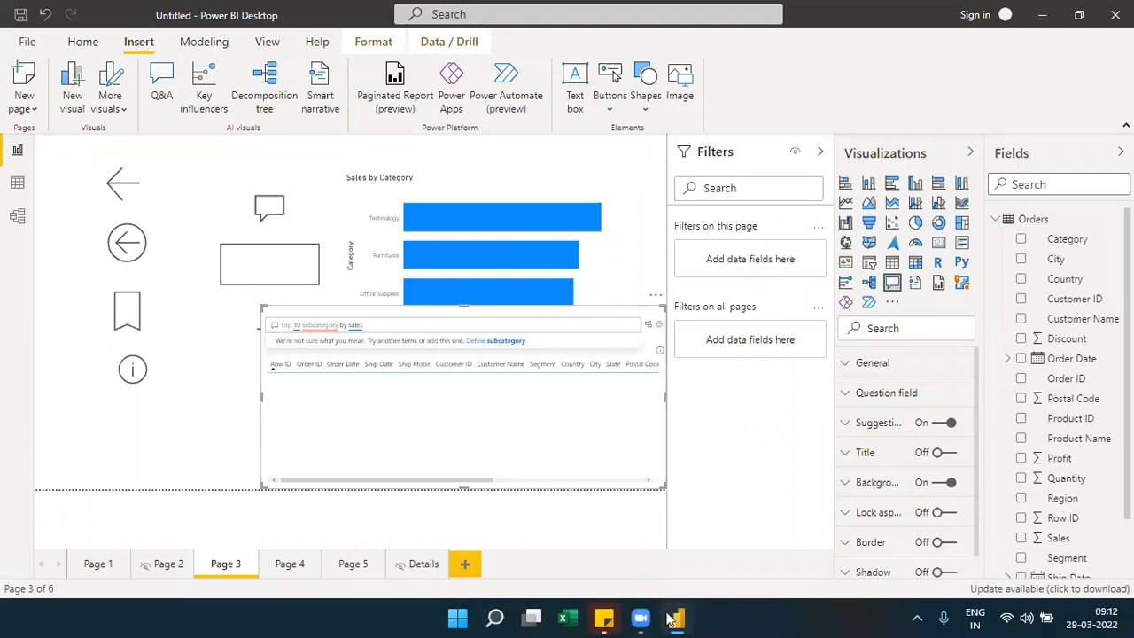
{"action": "left_click", "coordinate": [750, 534]}
{"action": "left_click", "coordinate": [496, 341]}
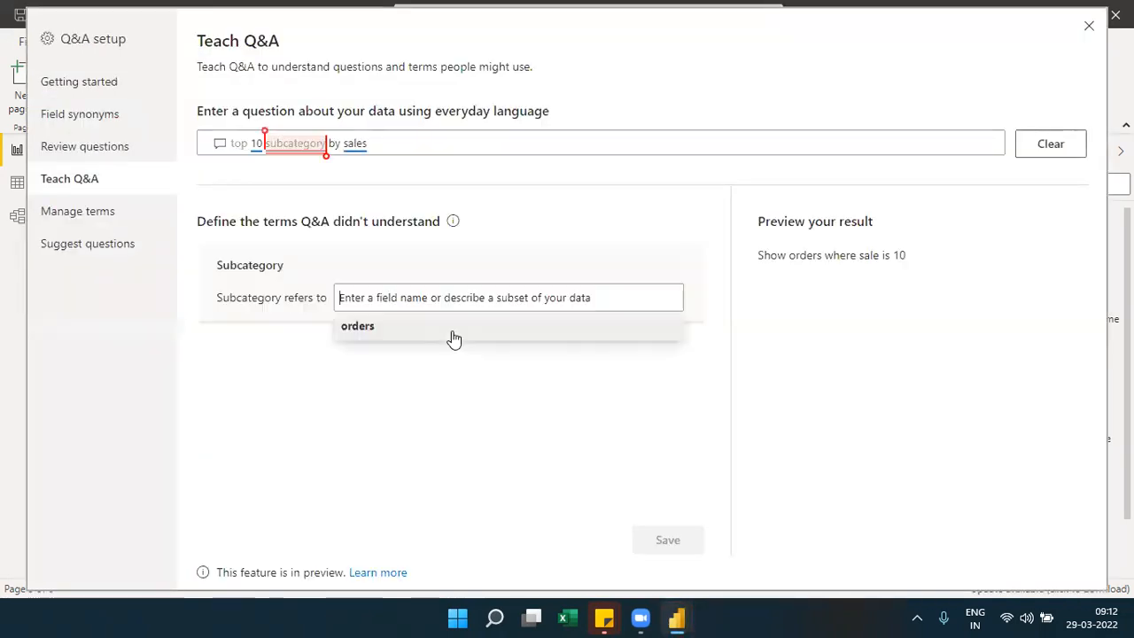
{"action": "left_click", "coordinate": [415, 305]}
{"action": "type", "text": "sub"}
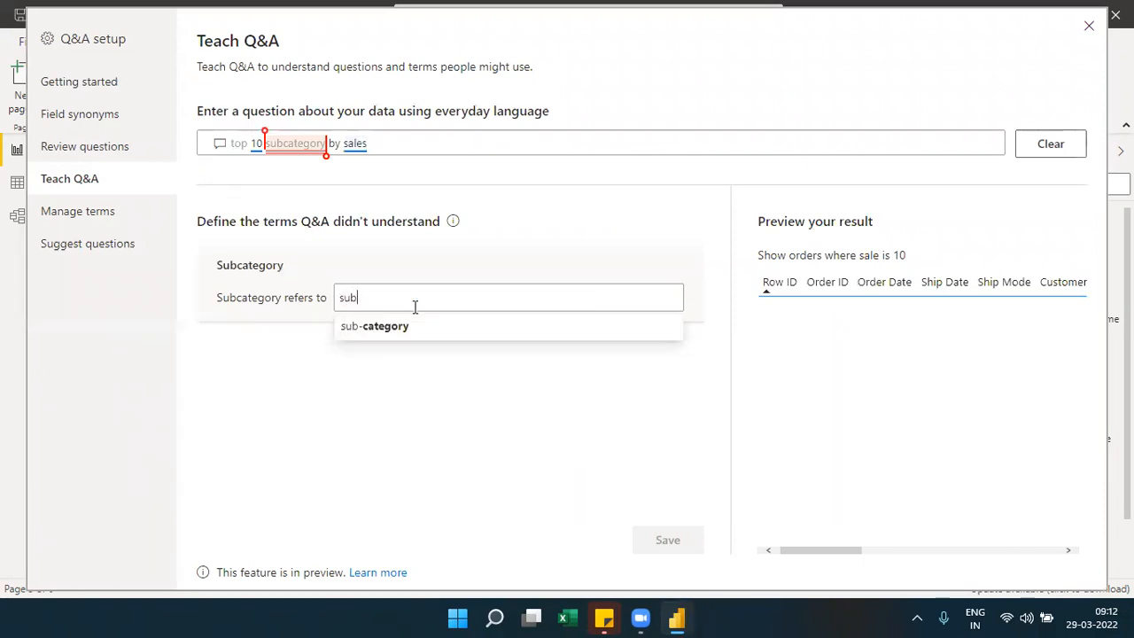
{"action": "left_click", "coordinate": [399, 325]}
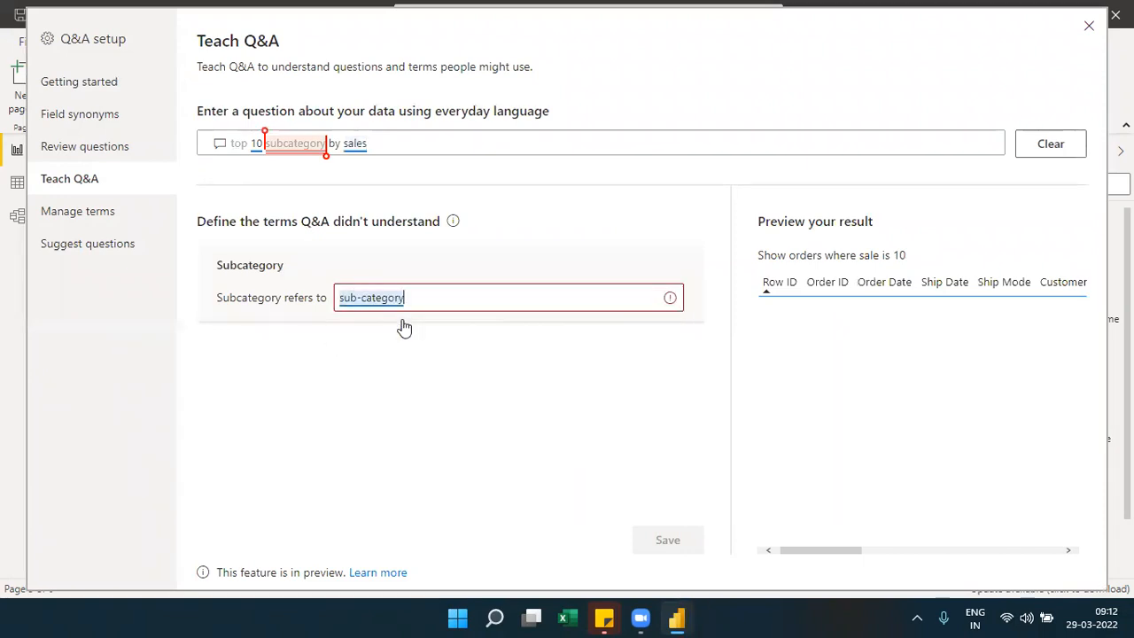
{"action": "left_click", "coordinate": [679, 542]}
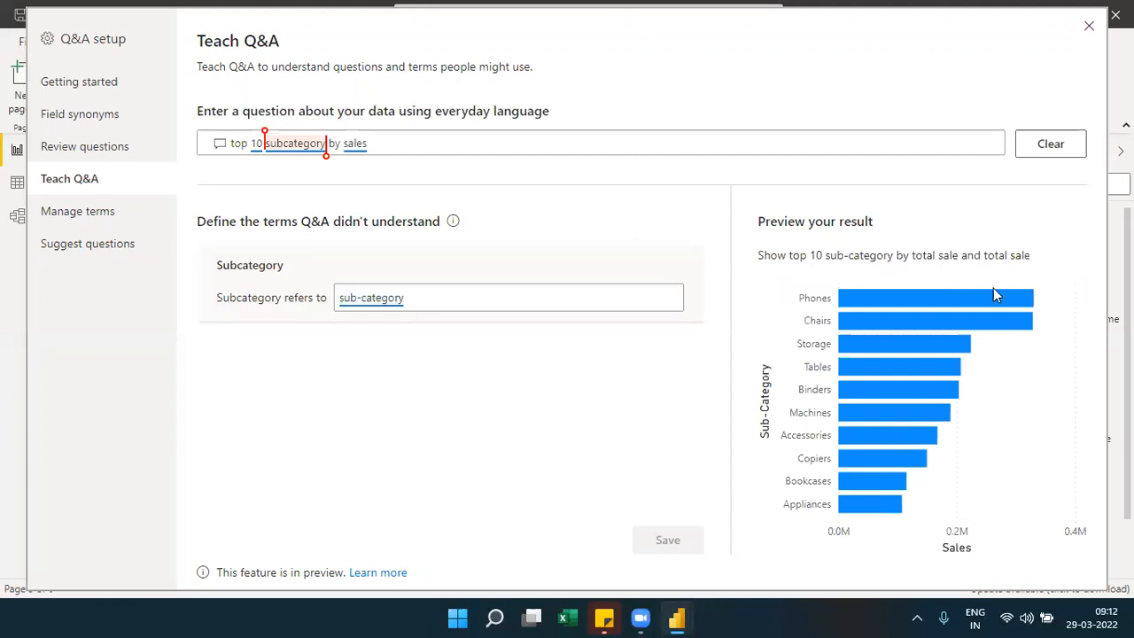
{"action": "left_click", "coordinate": [1087, 31]}
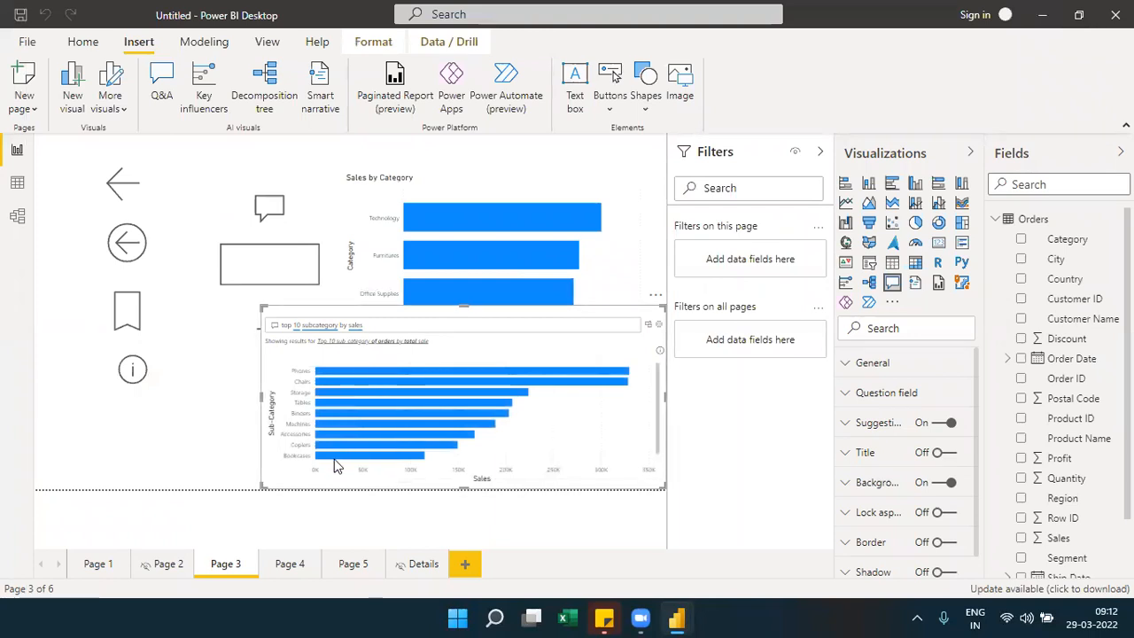
Step: Examine the question and the bars of the Q&A chart, including the sales value for Bookcases
{"action": "mouse_move", "coordinate": [503, 375]}
{"action": "left_click_drag", "start_coordinate": [374, 330], "coordinate": [282, 340]}
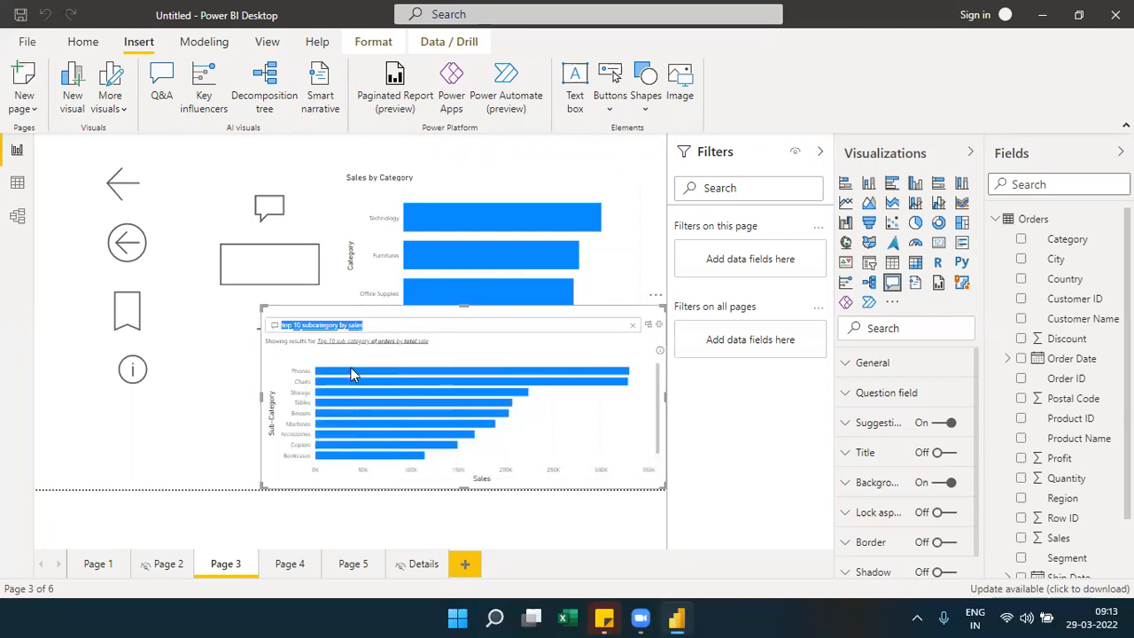
{"action": "mouse_move", "coordinate": [341, 462]}
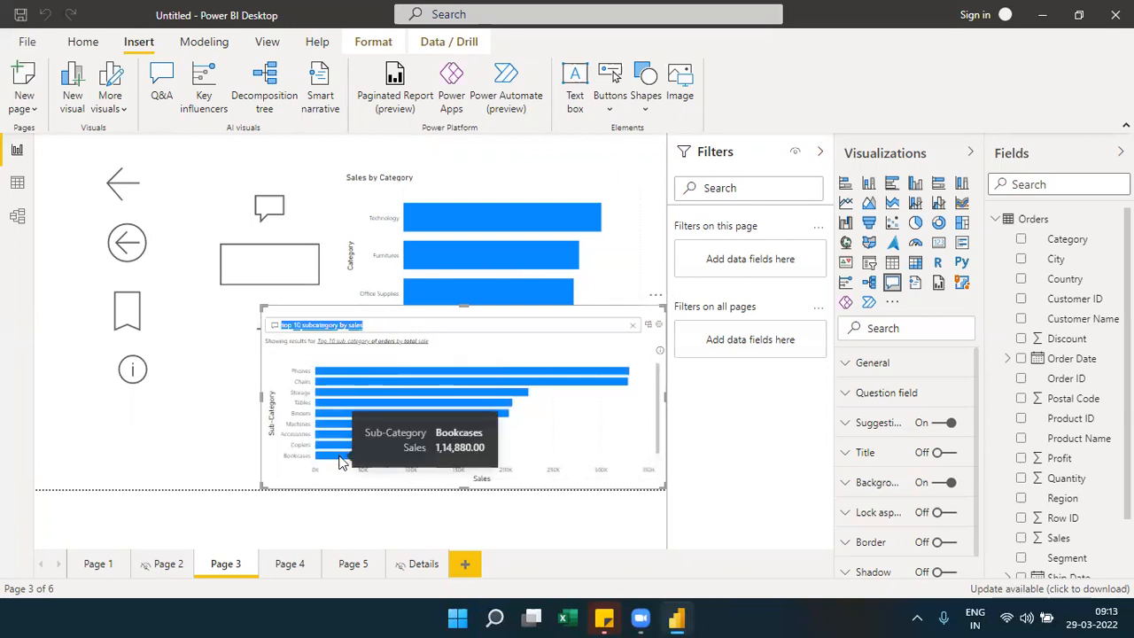